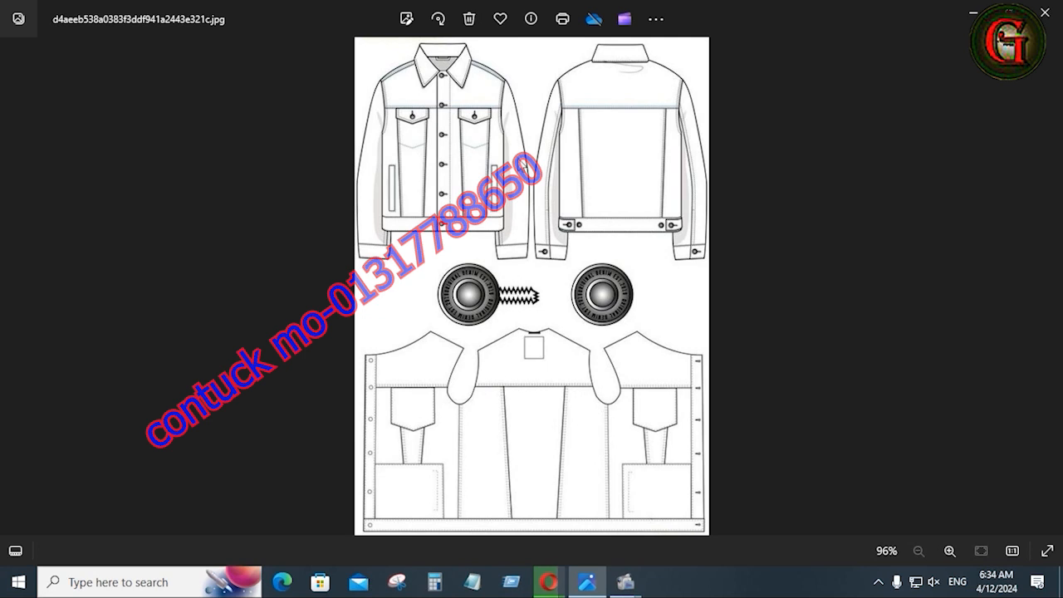
Zoom into the denim jacket flat sketch, then advance to SHEET-01.JPG.
{"action": "scroll", "coordinate": [535, 162], "scroll_direction": "up", "scroll_amount": 3}
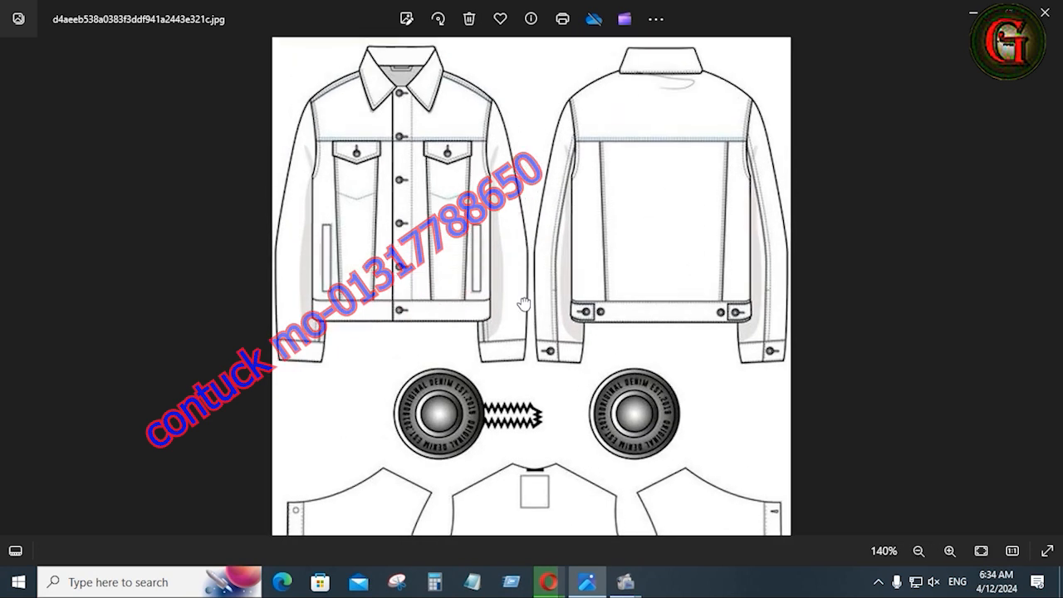
{"action": "scroll", "coordinate": [502, 190], "scroll_direction": "up", "scroll_amount": 2}
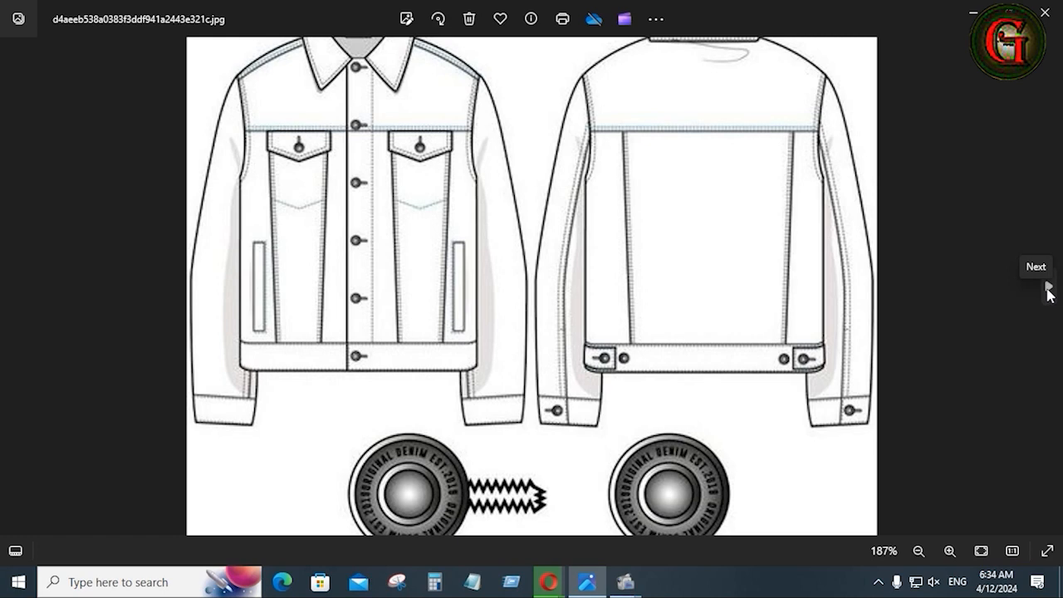
{"action": "left_click", "coordinate": [1049, 291]}
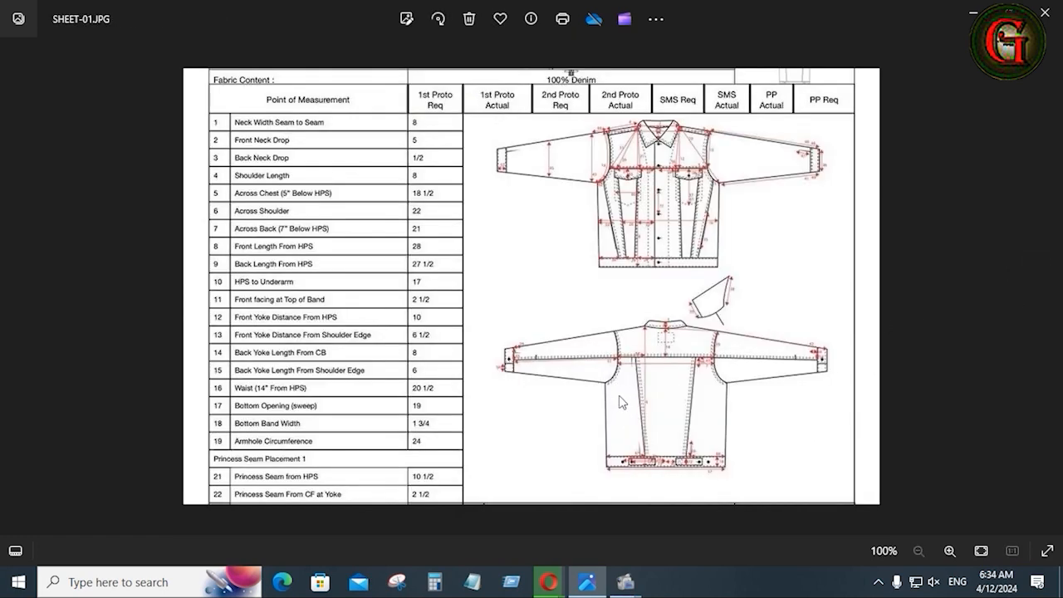
Zoom around the SHEET-01.JPG measurements, then advance to SHEET-02.JPG.
{"action": "scroll", "coordinate": [675, 359], "scroll_direction": "up", "scroll_amount": 5}
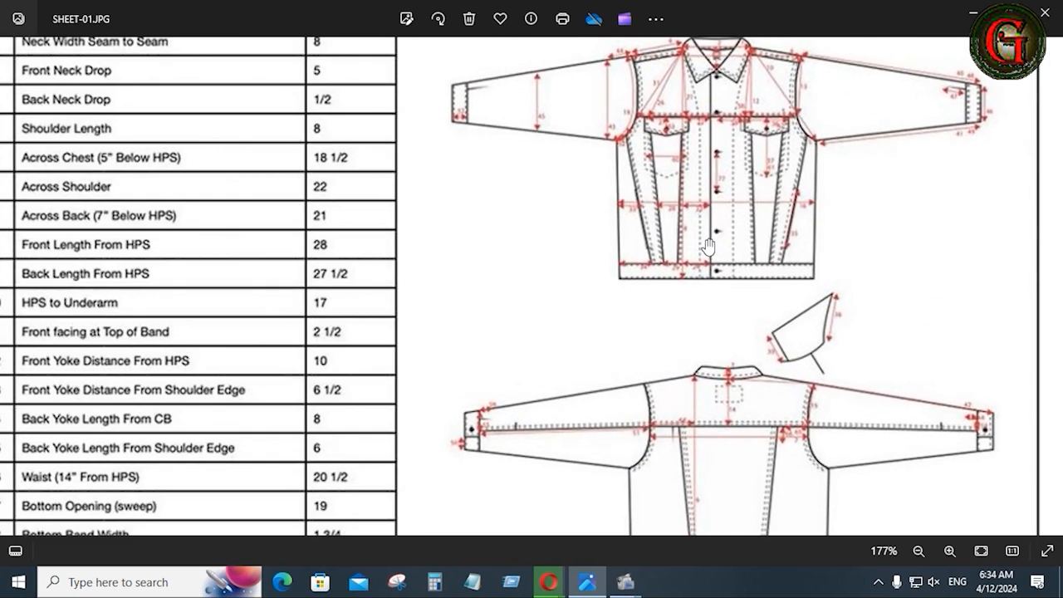
{"action": "scroll", "coordinate": [688, 161], "scroll_direction": "down", "scroll_amount": 1}
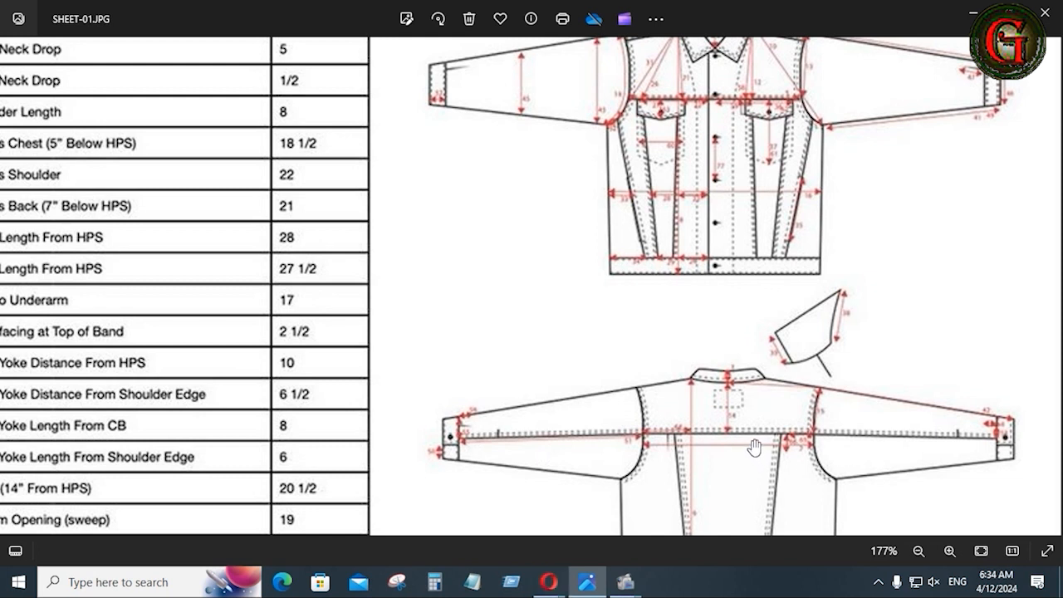
{"action": "scroll", "coordinate": [608, 414], "scroll_direction": "down", "scroll_amount": 2}
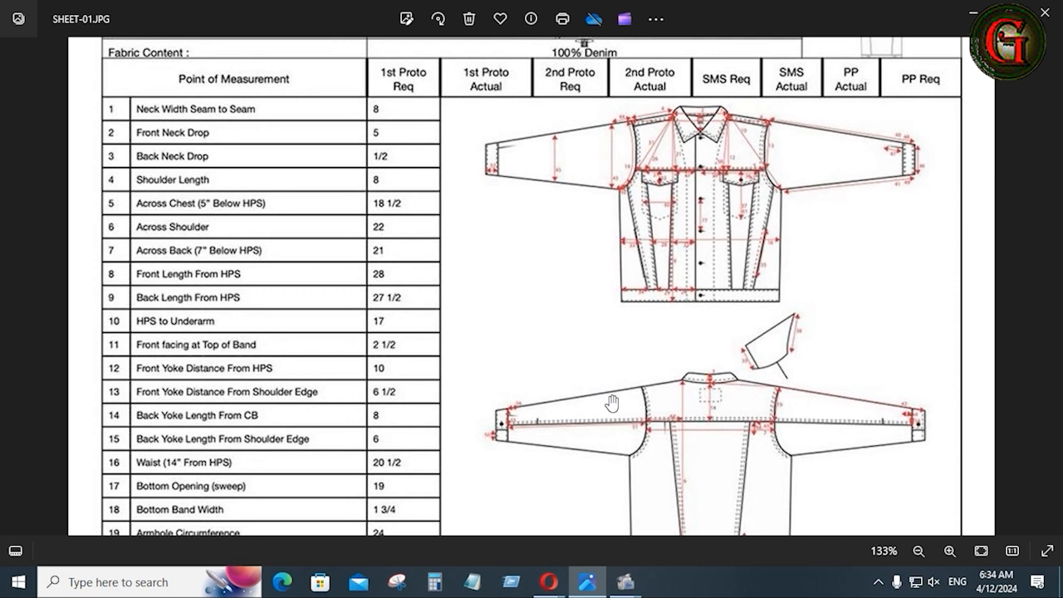
{"action": "mouse_move", "coordinate": [1026, 328]}
{"action": "left_click", "coordinate": [1050, 289]}
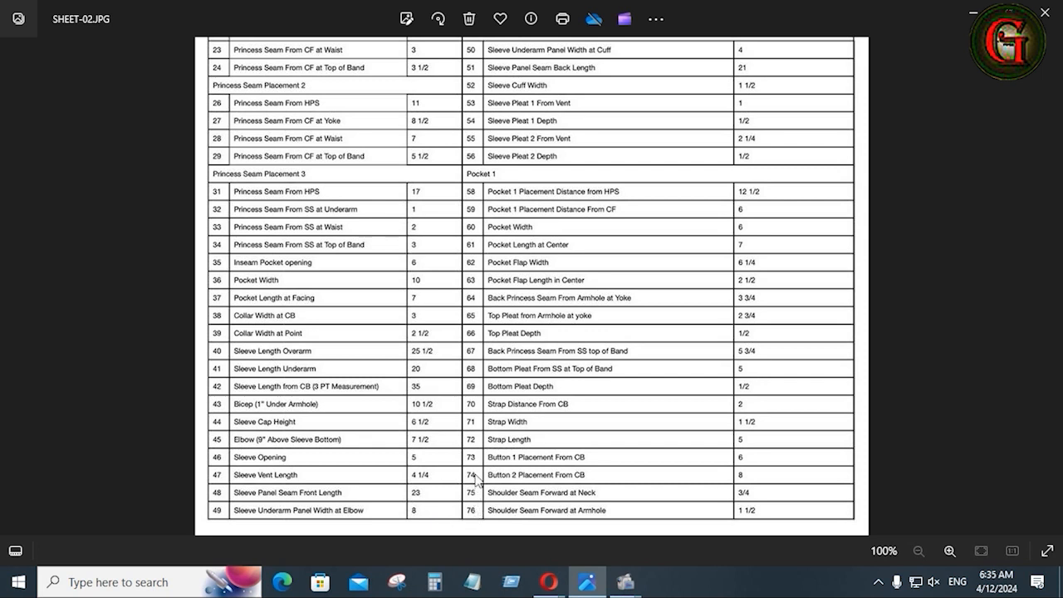
Zoom over SHEET-02.JPG, then step back through the earlier images.
{"action": "scroll", "coordinate": [475, 478], "scroll_direction": "up", "scroll_amount": 1}
{"action": "scroll", "coordinate": [476, 478], "scroll_direction": "down", "scroll_amount": 1}
{"action": "left_click", "coordinate": [15, 288]}
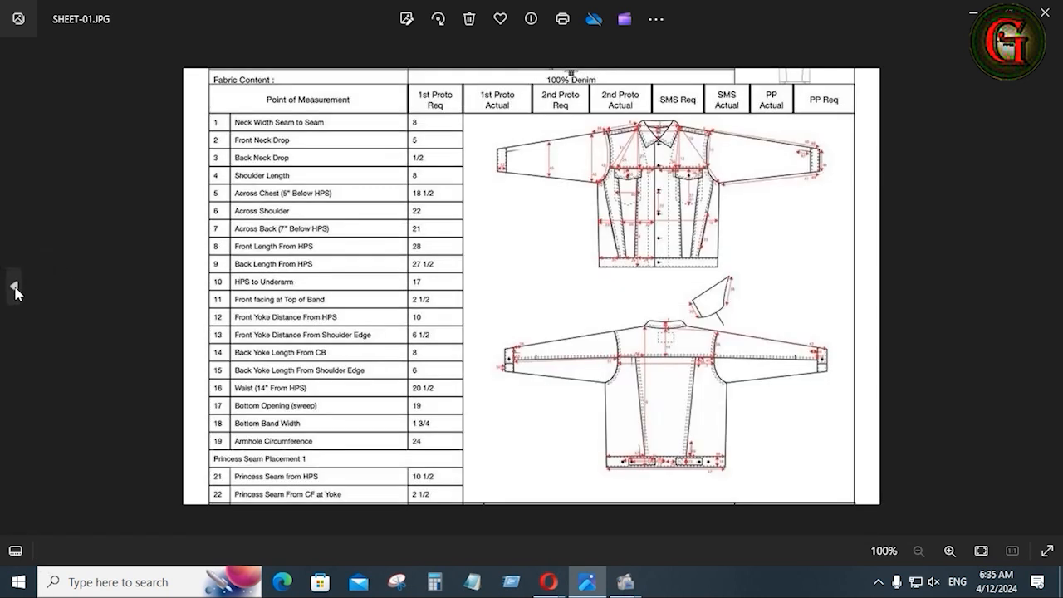
{"action": "left_click", "coordinate": [15, 287]}
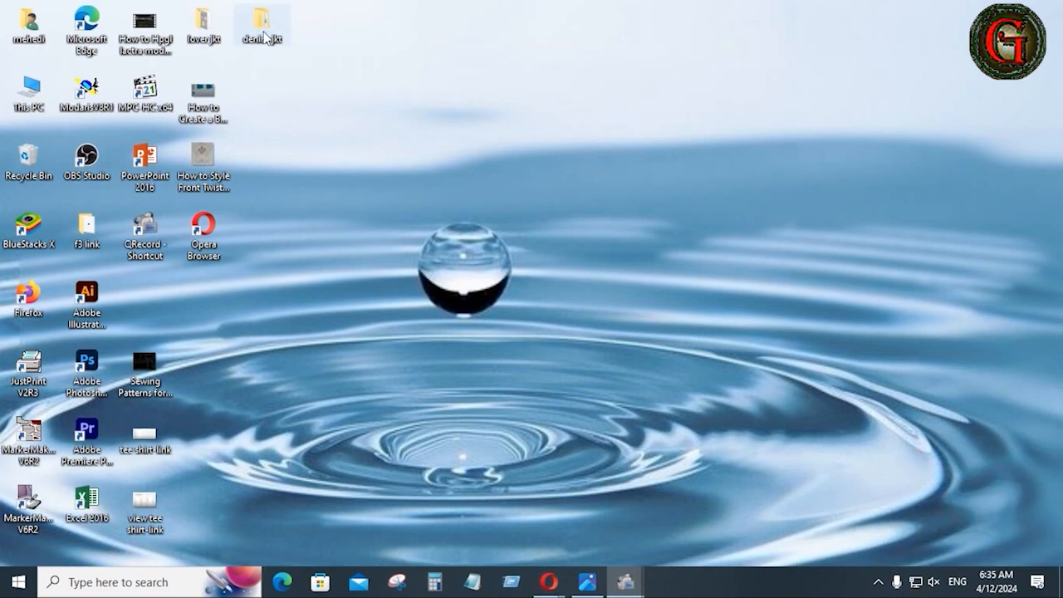
Delete the jkt-0010 folder inside denim jkt.
{"action": "double_click", "coordinate": [264, 37]}
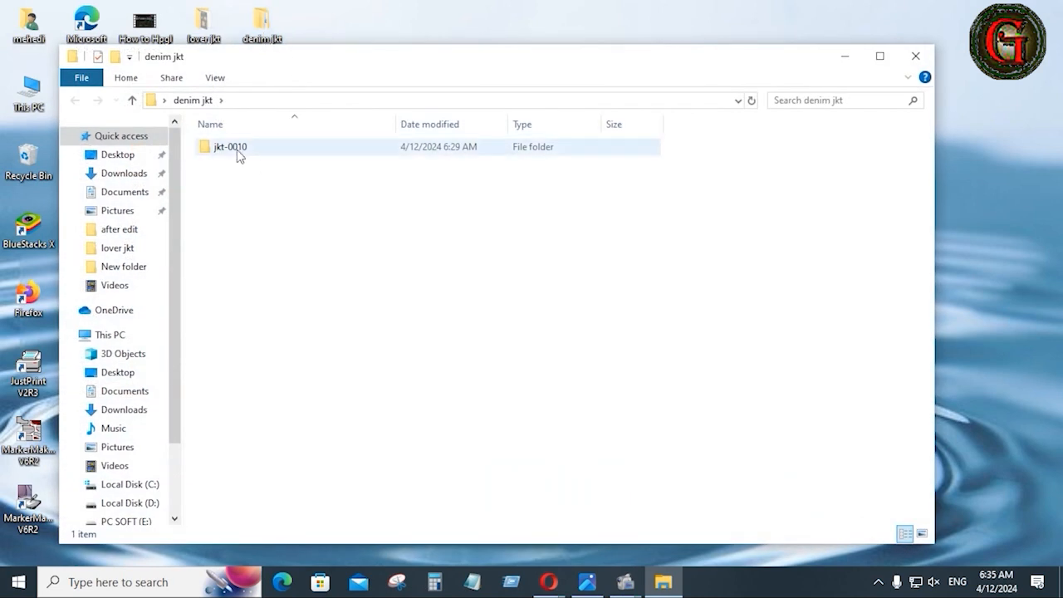
{"action": "right_click", "coordinate": [239, 157]}
{"action": "left_click", "coordinate": [283, 456]}
Create a new folder named d.jkt in its place and close File Explorer.
{"action": "right_click", "coordinate": [364, 246]}
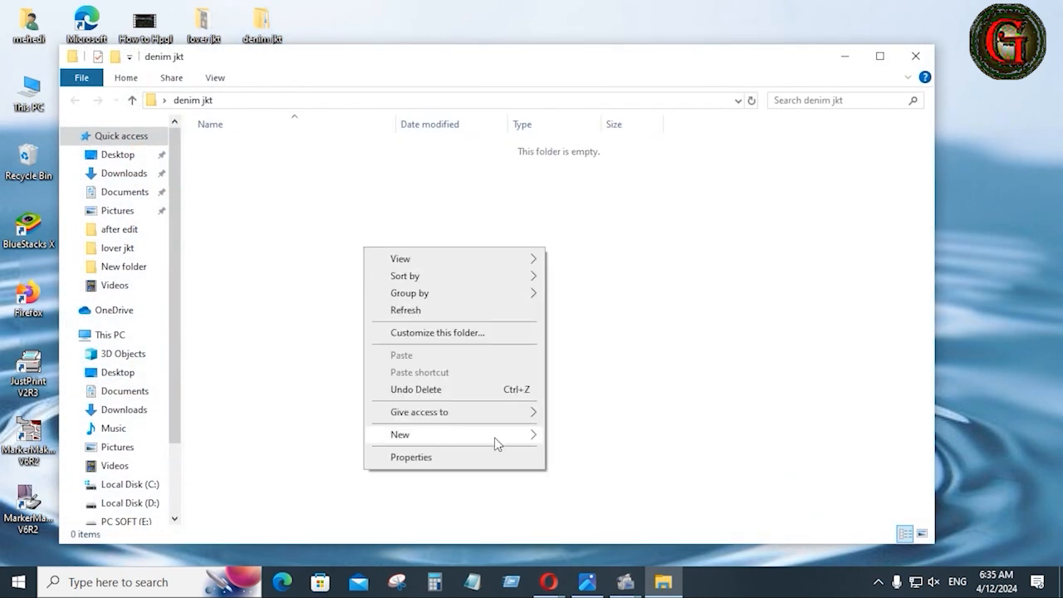
{"action": "mouse_move", "coordinate": [554, 437]}
{"action": "left_click", "coordinate": [600, 231]}
{"action": "type", "text": "d"}
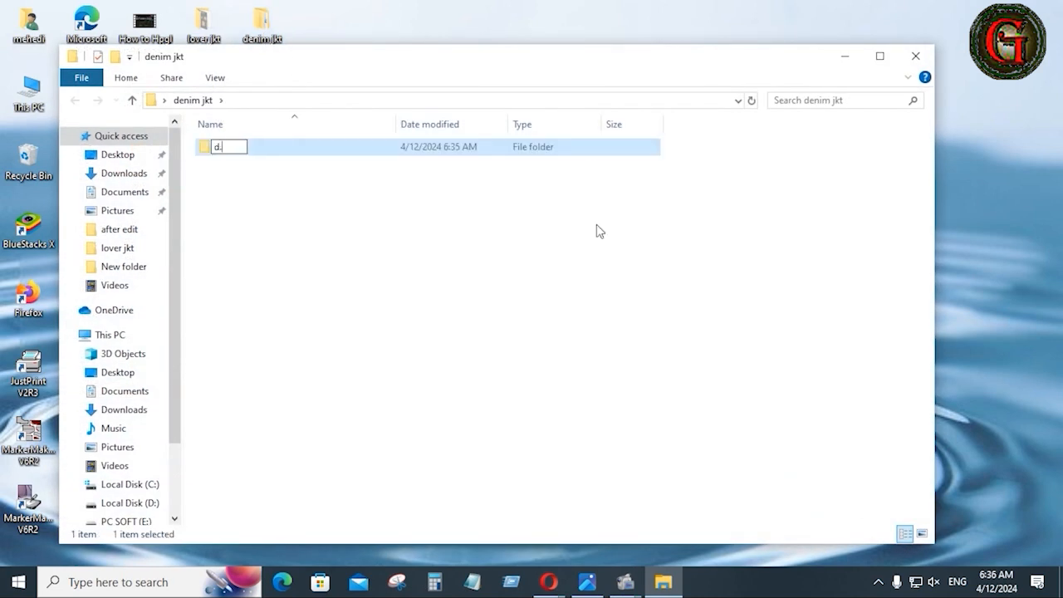
{"action": "type", "text": ".jkt"}
{"action": "key", "text": "Return"}
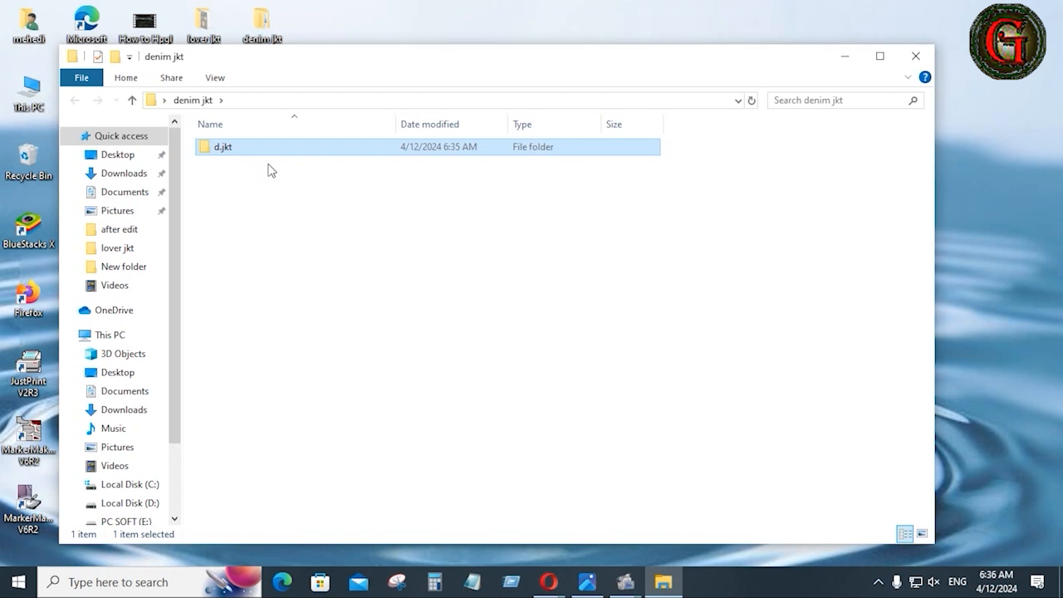
{"action": "left_click", "coordinate": [914, 57]}
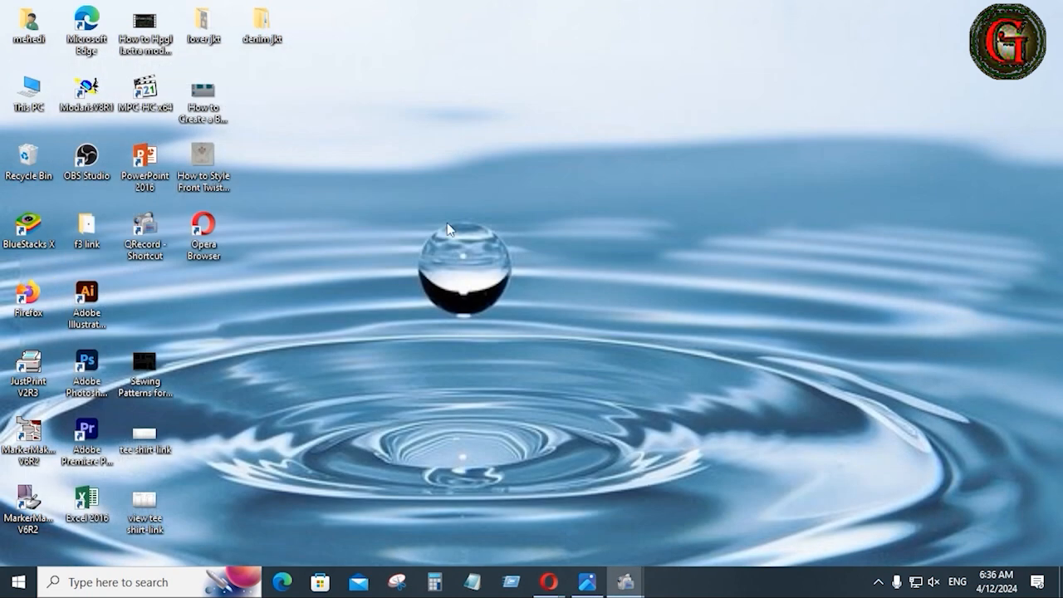
Launch Modaris and create a new model named djkt0010.
{"action": "double_click", "coordinate": [89, 93]}
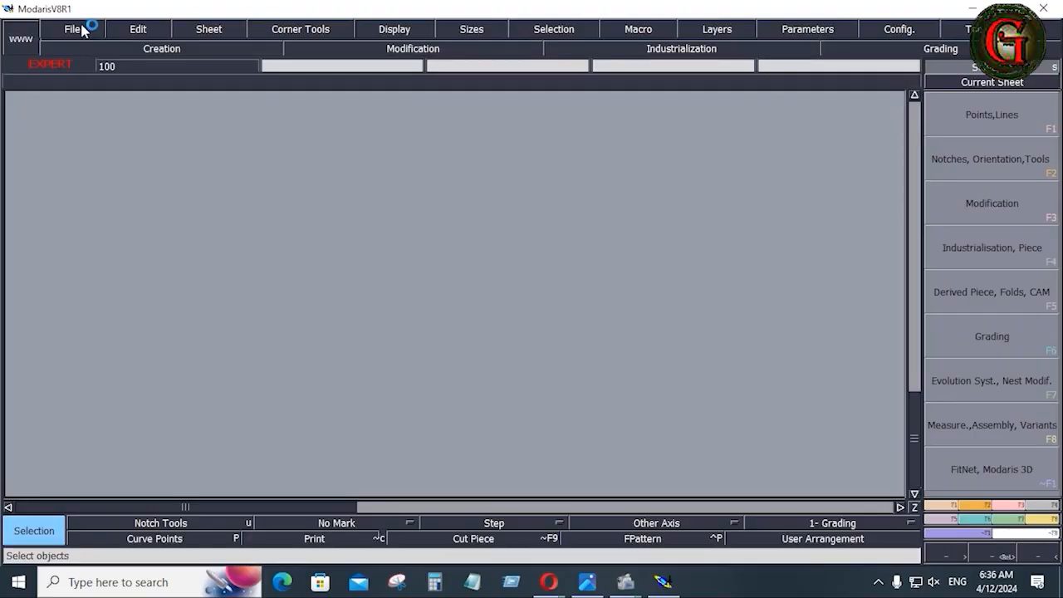
{"action": "left_click", "coordinate": [79, 30]}
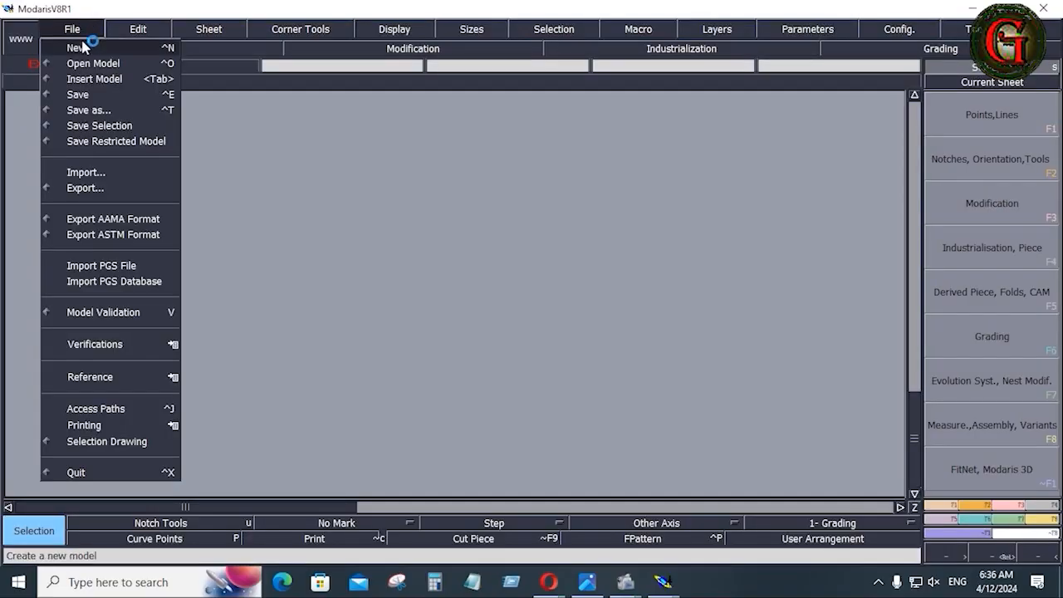
{"action": "left_click", "coordinate": [83, 47]}
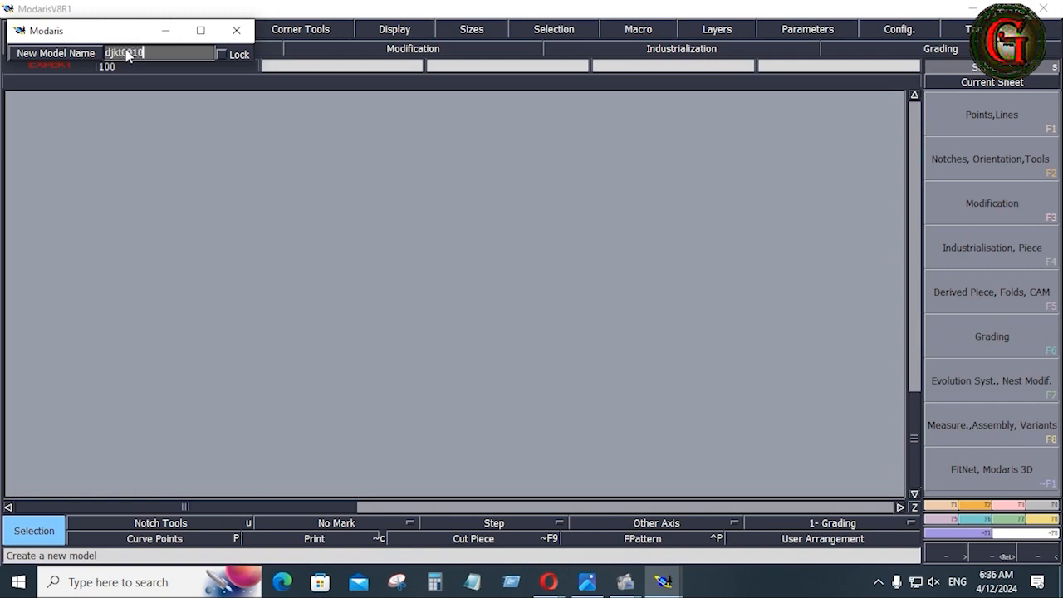
{"action": "key", "text": "Return"}
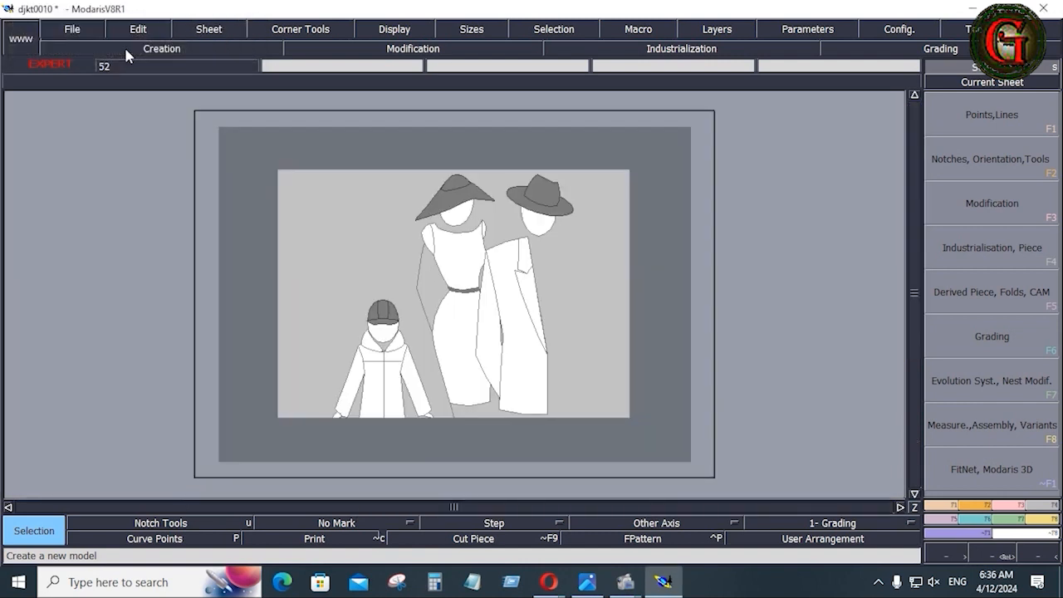
Add a new blank sheet to the model, leaving the Display options unchanged.
{"action": "left_click", "coordinate": [215, 31]}
{"action": "left_click", "coordinate": [221, 45]}
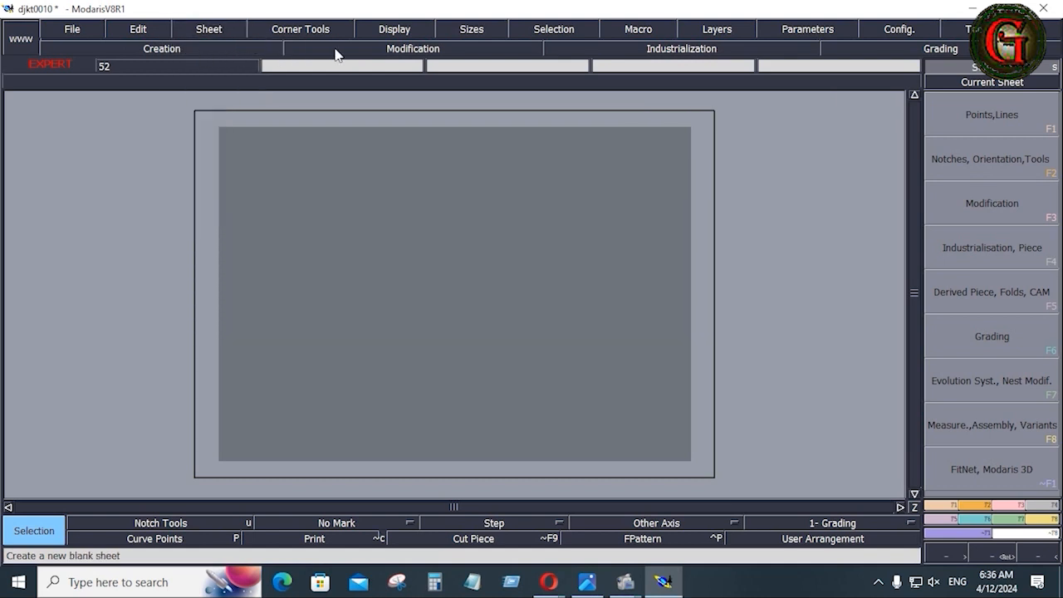
{"action": "left_click", "coordinate": [405, 32]}
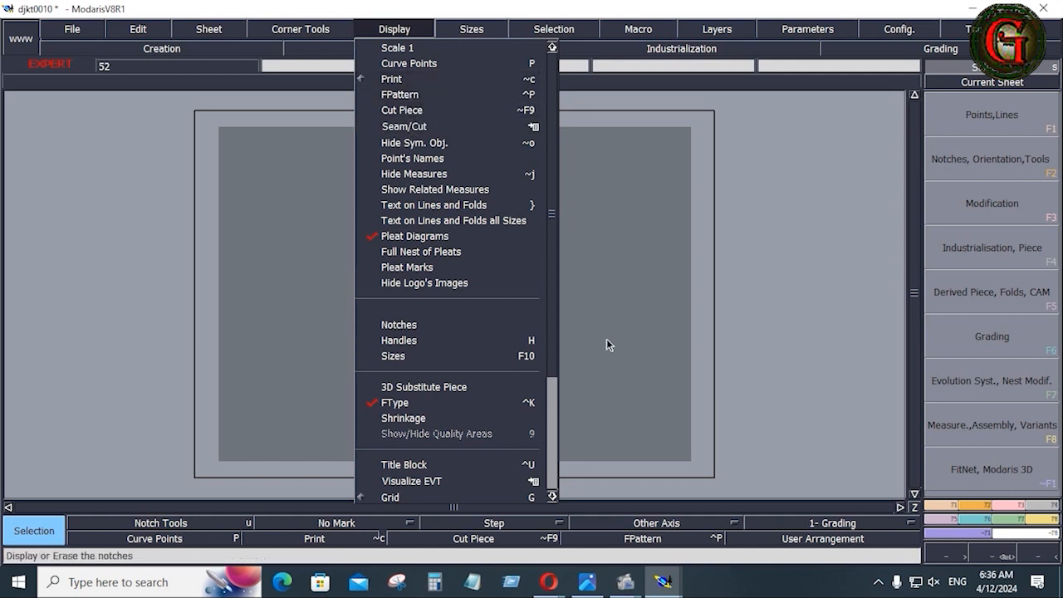
{"action": "left_click", "coordinate": [802, 403]}
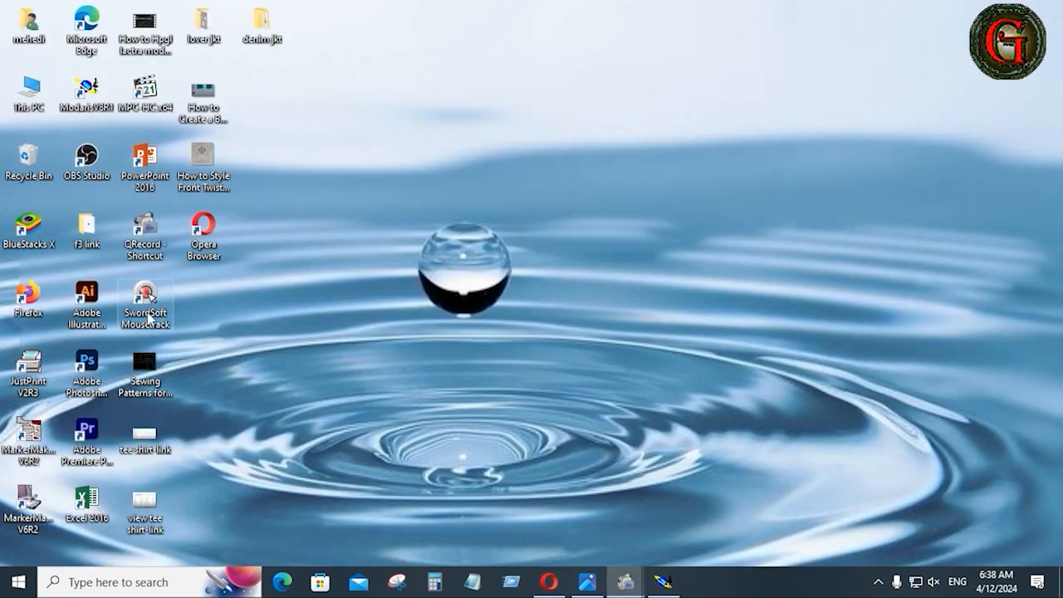
{"action": "double_click", "coordinate": [147, 315]}
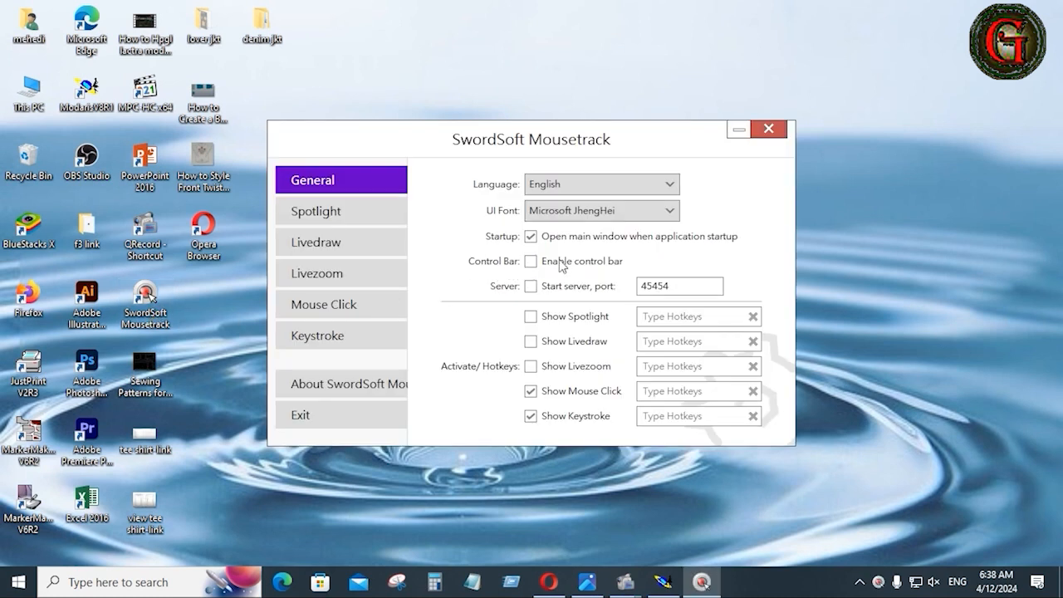
Tick Enable control bar in Mousetrack and close its settings window.
{"action": "left_click", "coordinate": [531, 261]}
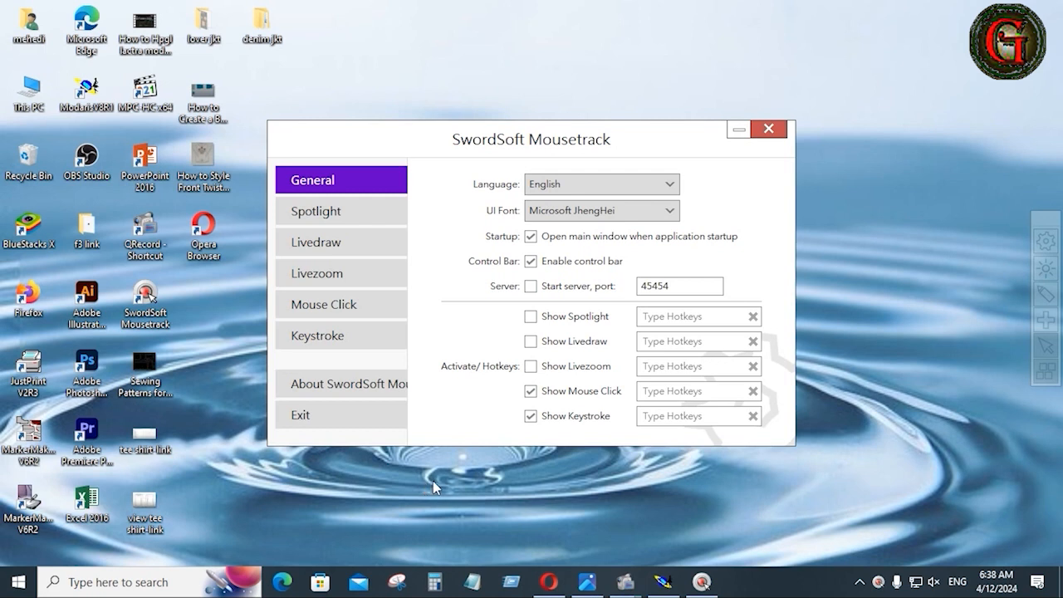
{"action": "left_click", "coordinate": [769, 133]}
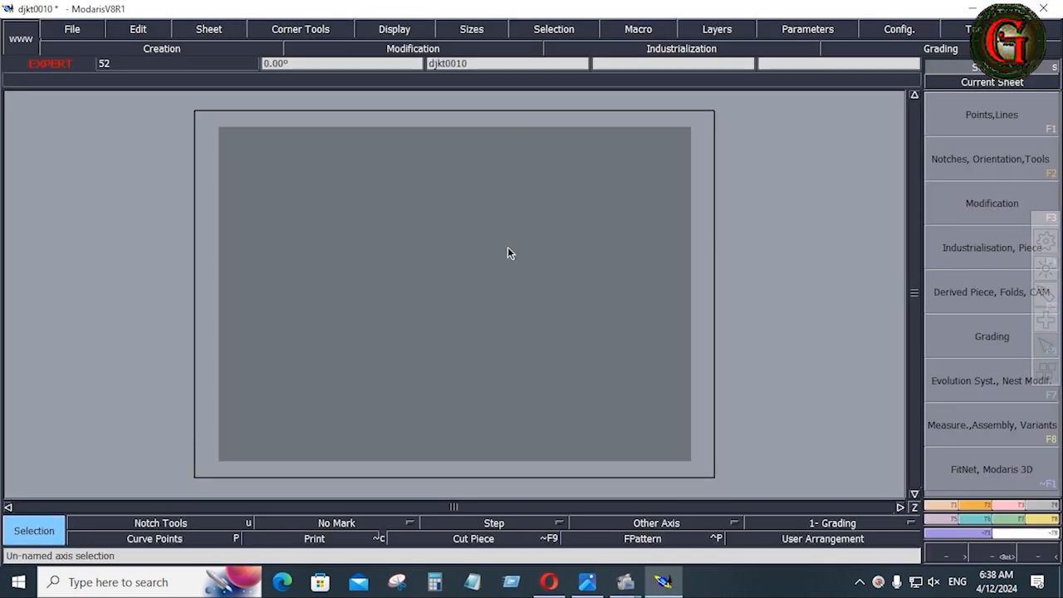
Show the sheet's title block and full size list, then edit the ACD field.
{"action": "key", "text": "ctrl+u"}
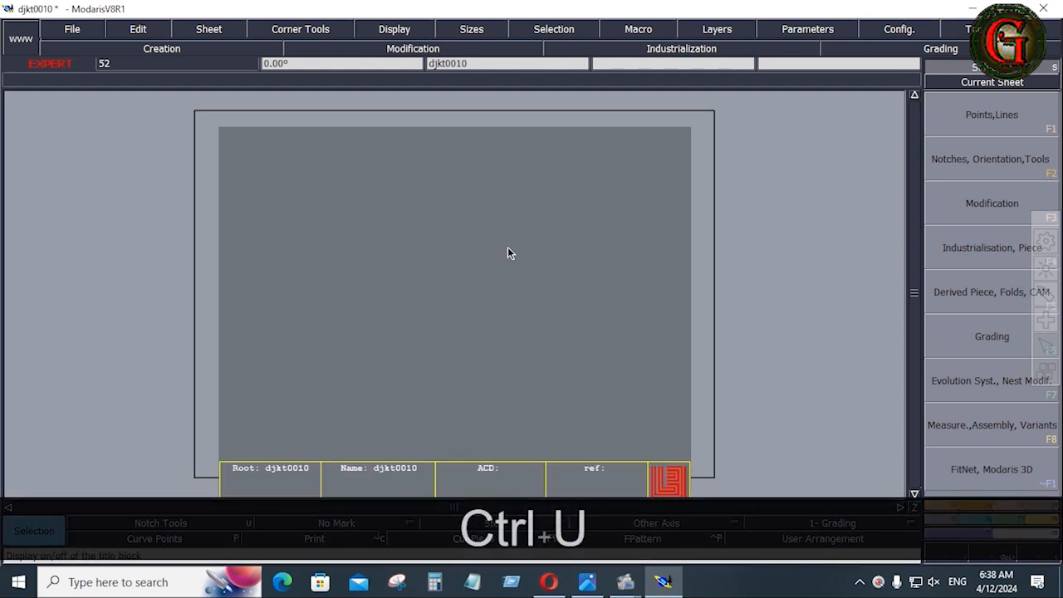
{"action": "key", "text": "F10"}
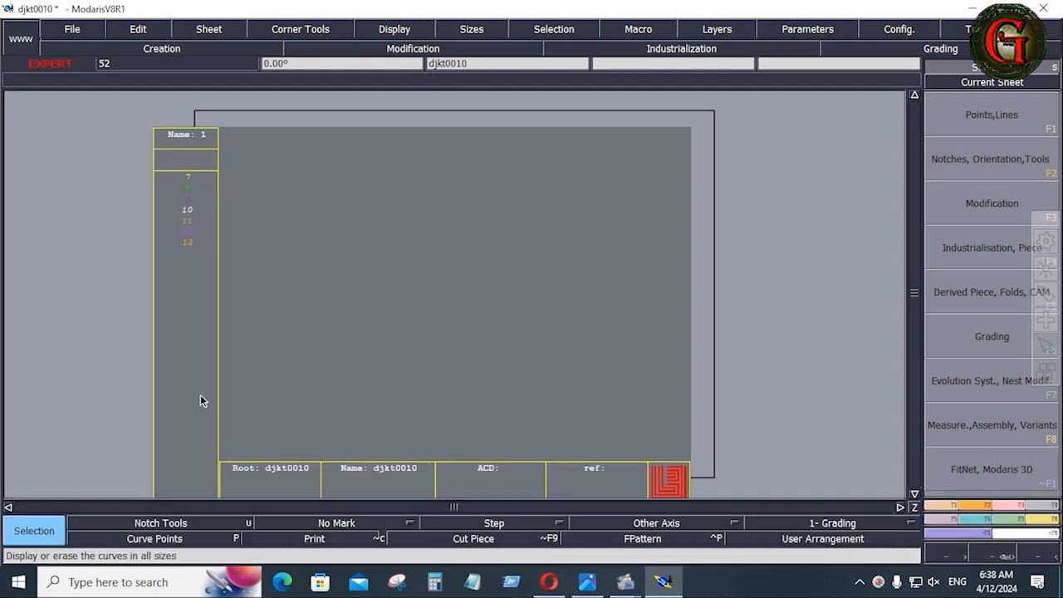
{"action": "left_click", "coordinate": [473, 488]}
Import the XS-M-XL evolution table with size 11 as the break size.
{"action": "left_click", "coordinate": [1009, 525]}
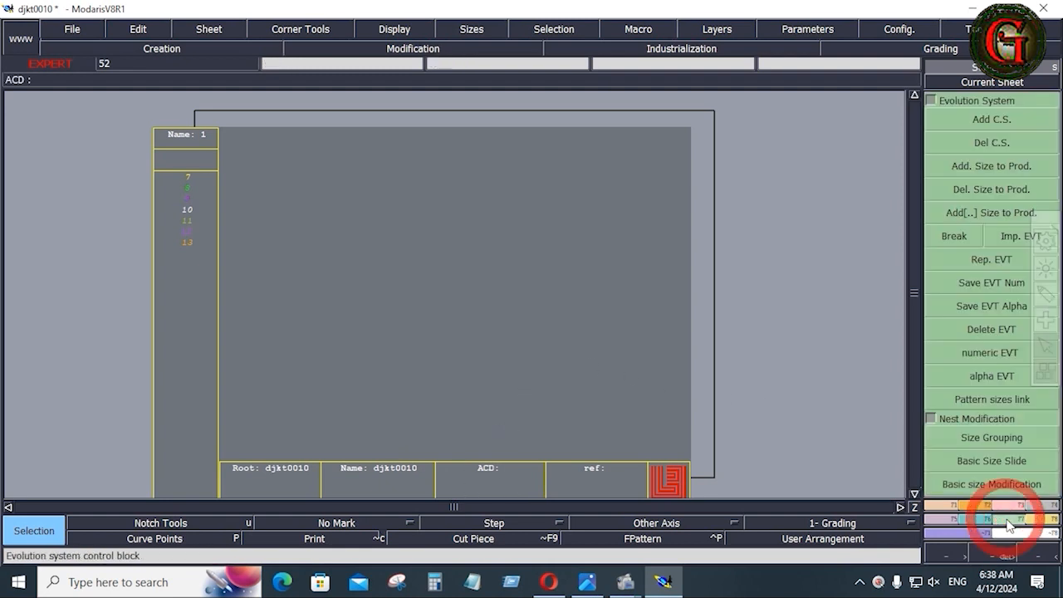
{"action": "left_click", "coordinate": [1003, 235]}
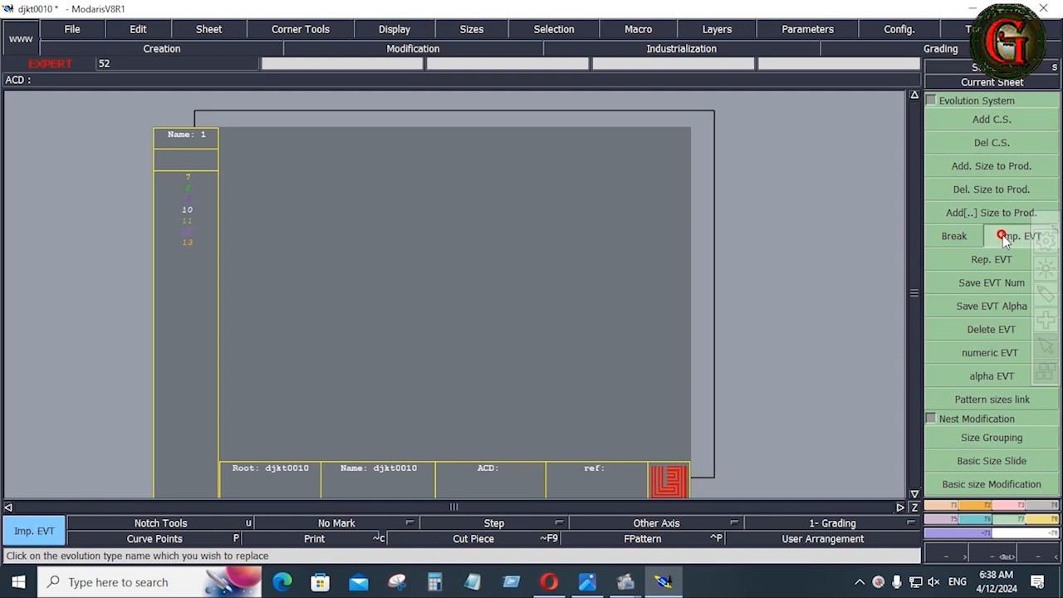
{"action": "left_click", "coordinate": [957, 237]}
{"action": "left_click", "coordinate": [184, 221]}
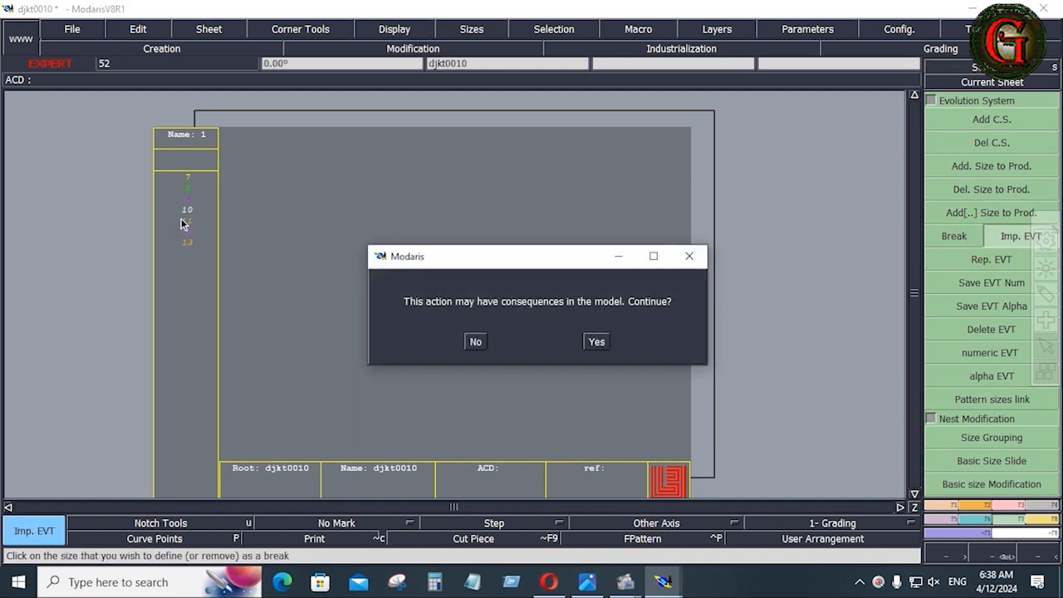
{"action": "left_click", "coordinate": [595, 347]}
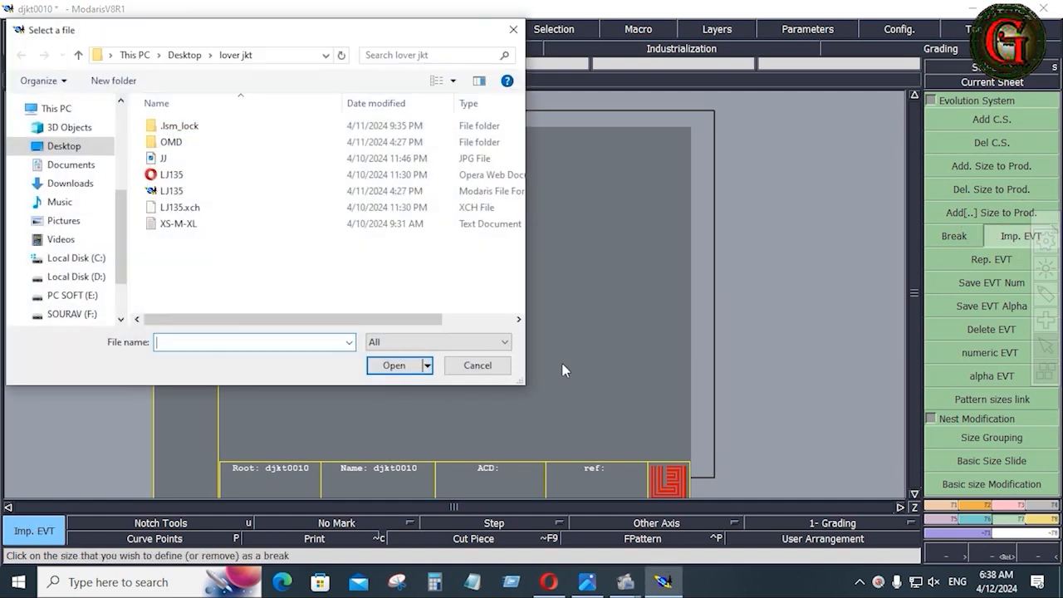
{"action": "left_click", "coordinate": [183, 226]}
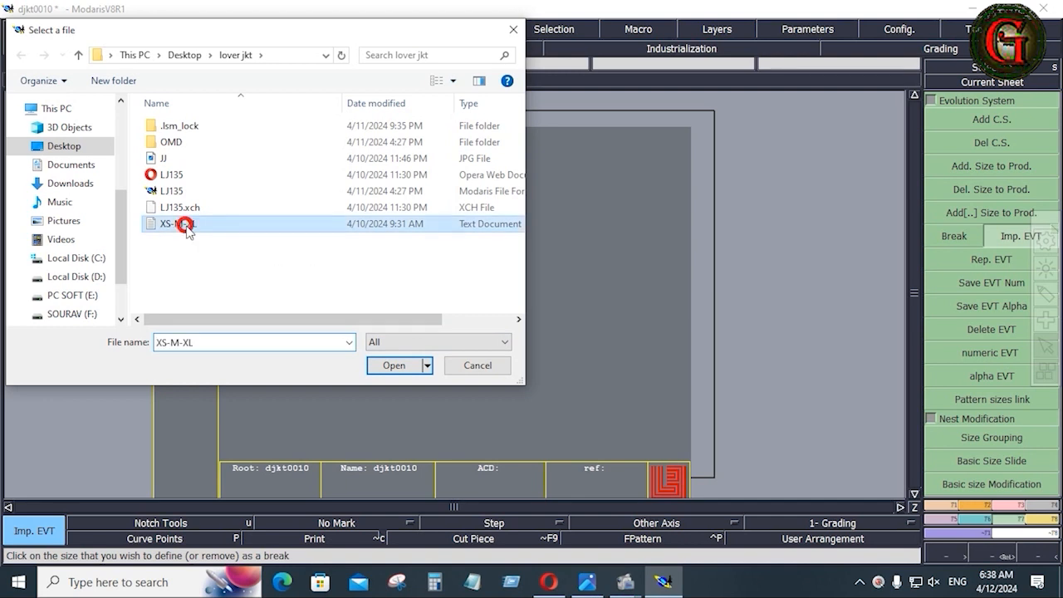
{"action": "left_click", "coordinate": [395, 366]}
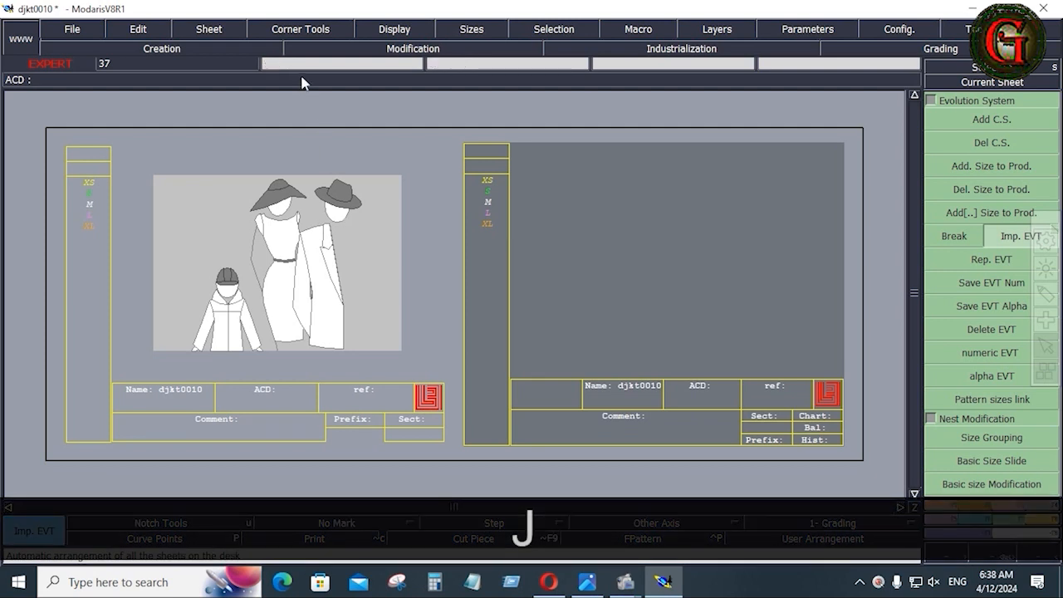
Point every access path to the denim jkt/d.jkt folder.
{"action": "left_click", "coordinate": [75, 30]}
{"action": "left_click", "coordinate": [95, 409]}
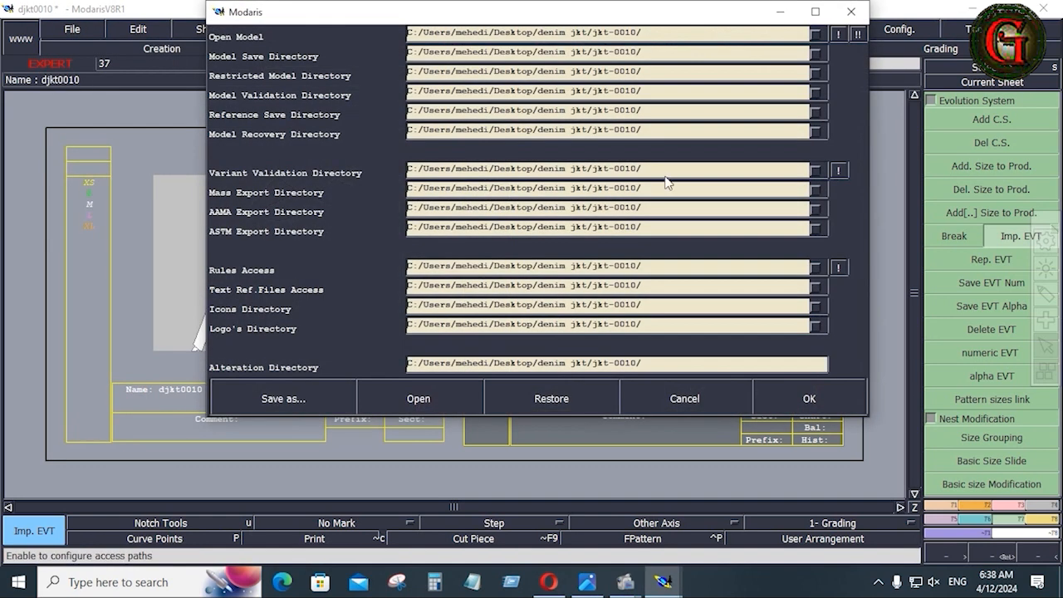
{"action": "left_click", "coordinate": [742, 35]}
{"action": "left_click", "coordinate": [471, 326]}
{"action": "left_click", "coordinate": [483, 326]}
{"action": "left_click", "coordinate": [484, 326]}
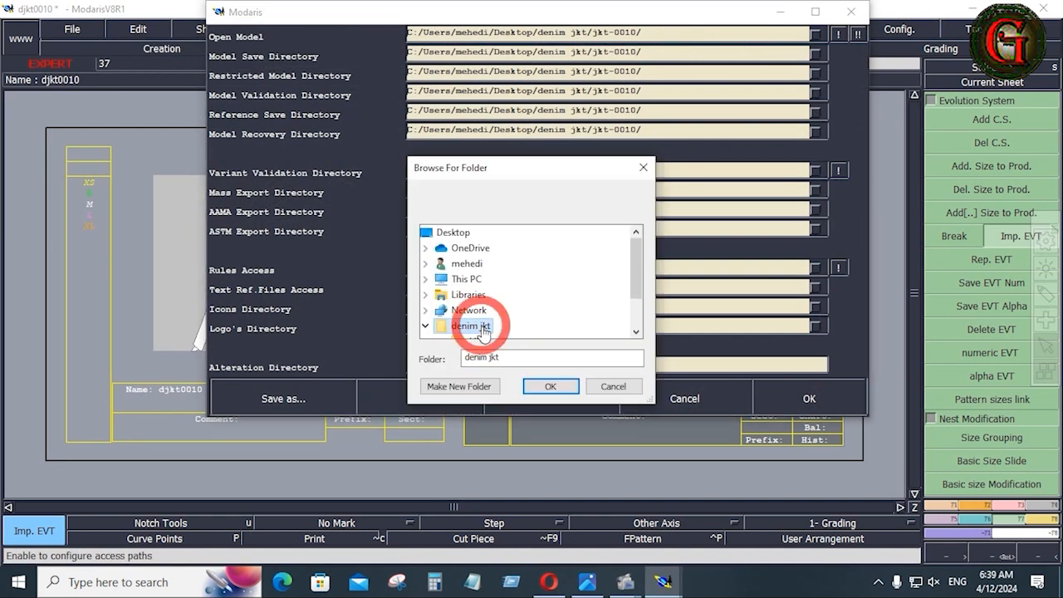
{"action": "scroll", "coordinate": [490, 324], "scroll_direction": "down", "scroll_amount": 1}
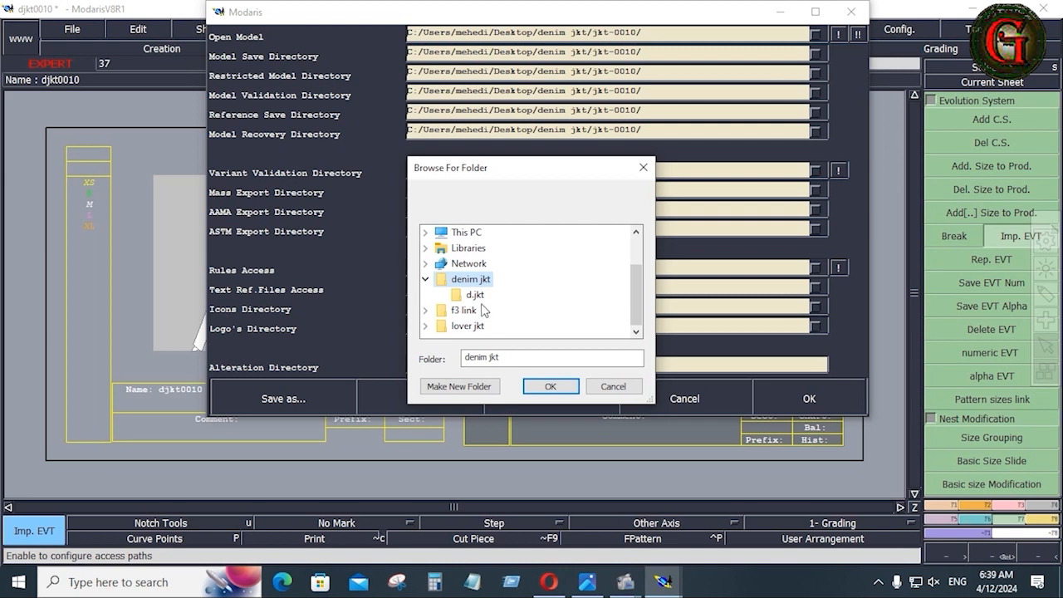
{"action": "left_click", "coordinate": [477, 296]}
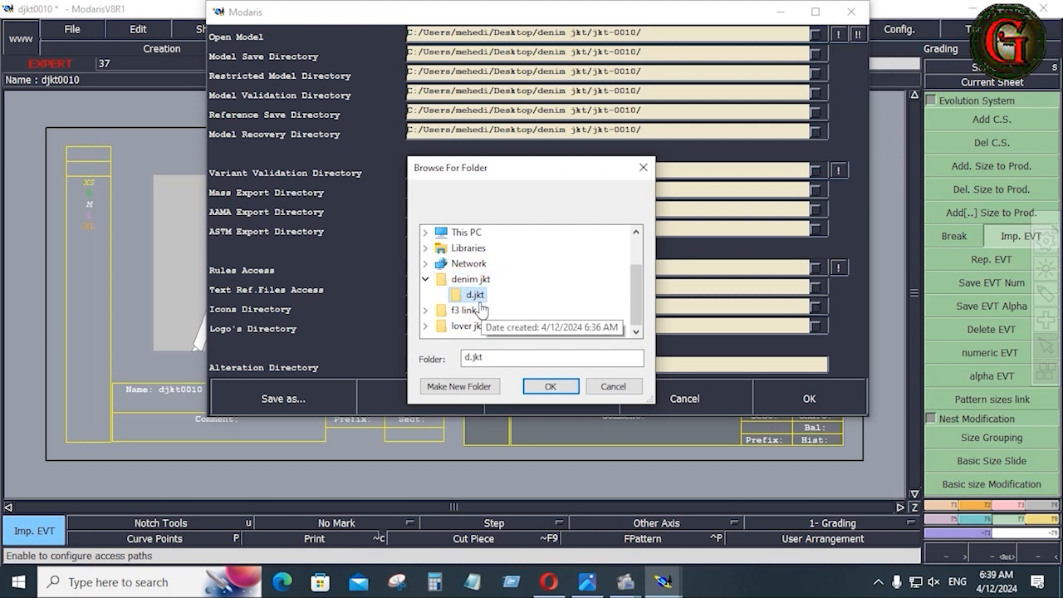
{"action": "left_click", "coordinate": [550, 387]}
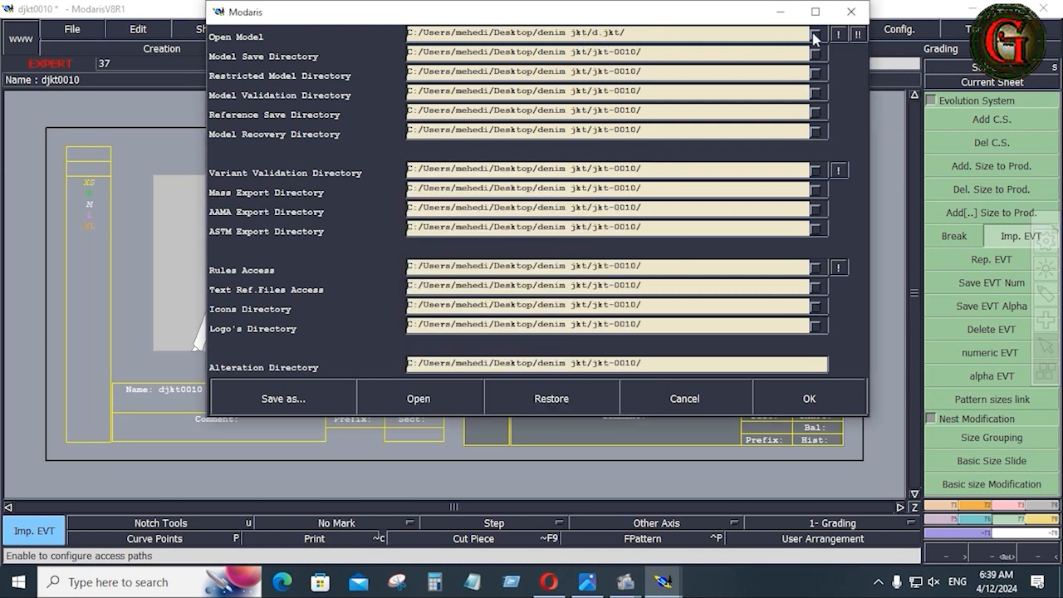
{"action": "left_click", "coordinate": [858, 35]}
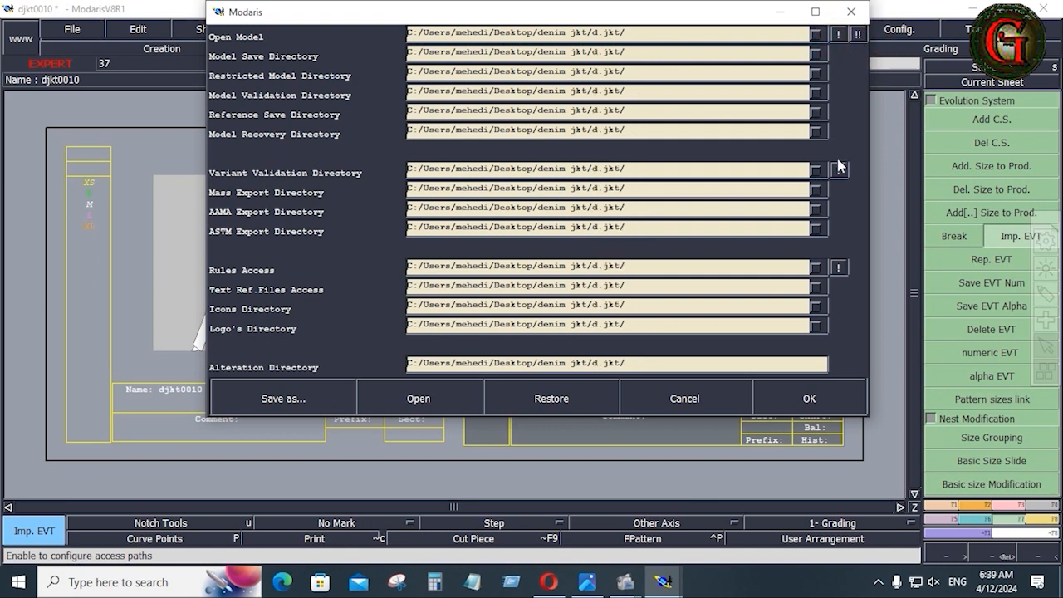
{"action": "left_click", "coordinate": [820, 402]}
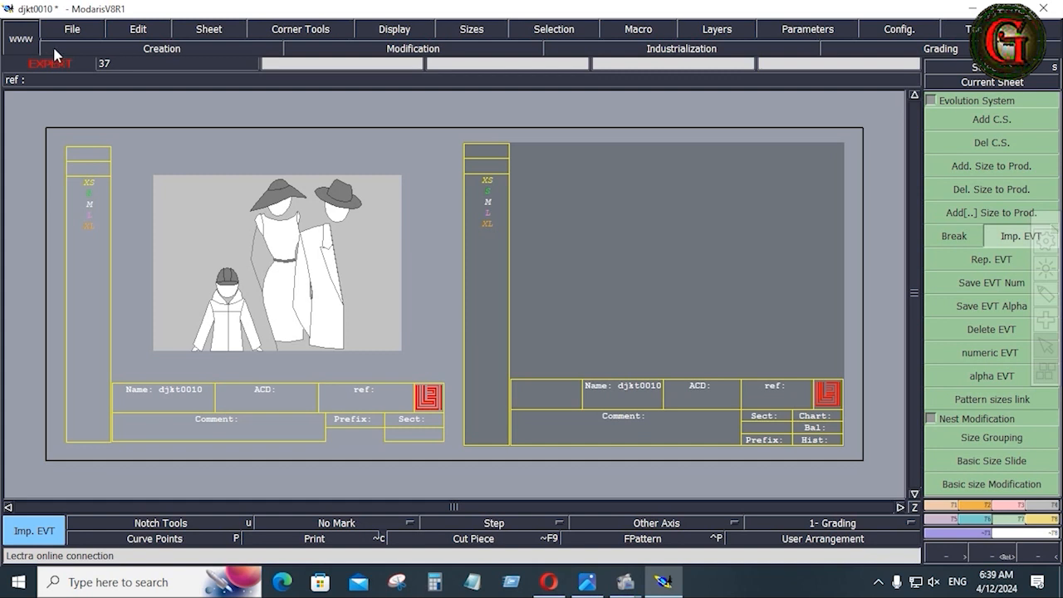
Save the djkt0010 model to d.jkt, continuing past the anomaly warning.
{"action": "left_click", "coordinate": [72, 33]}
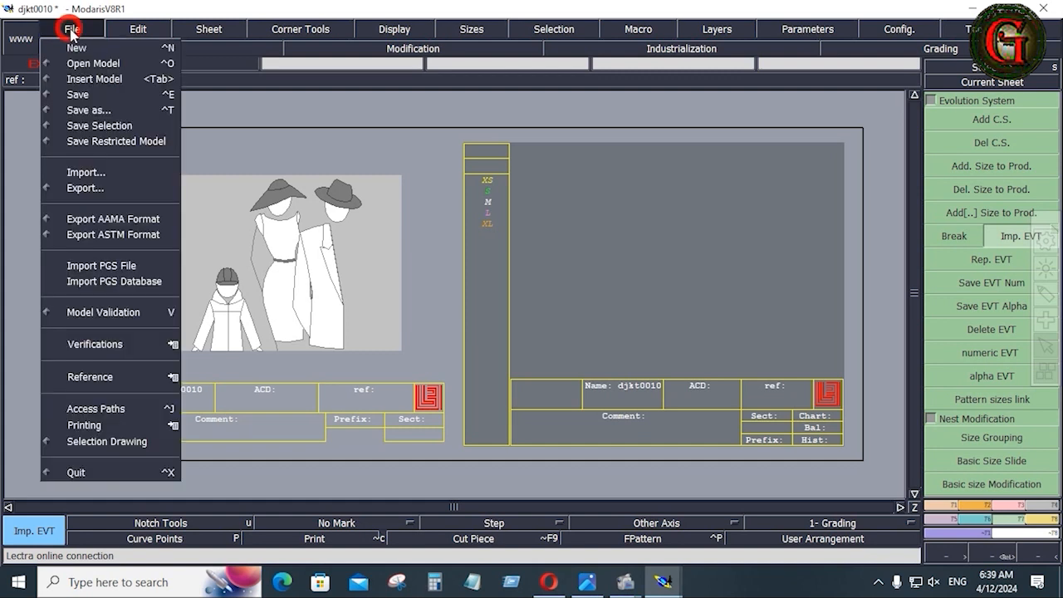
{"action": "left_click", "coordinate": [75, 93]}
{"action": "left_click", "coordinate": [72, 33]}
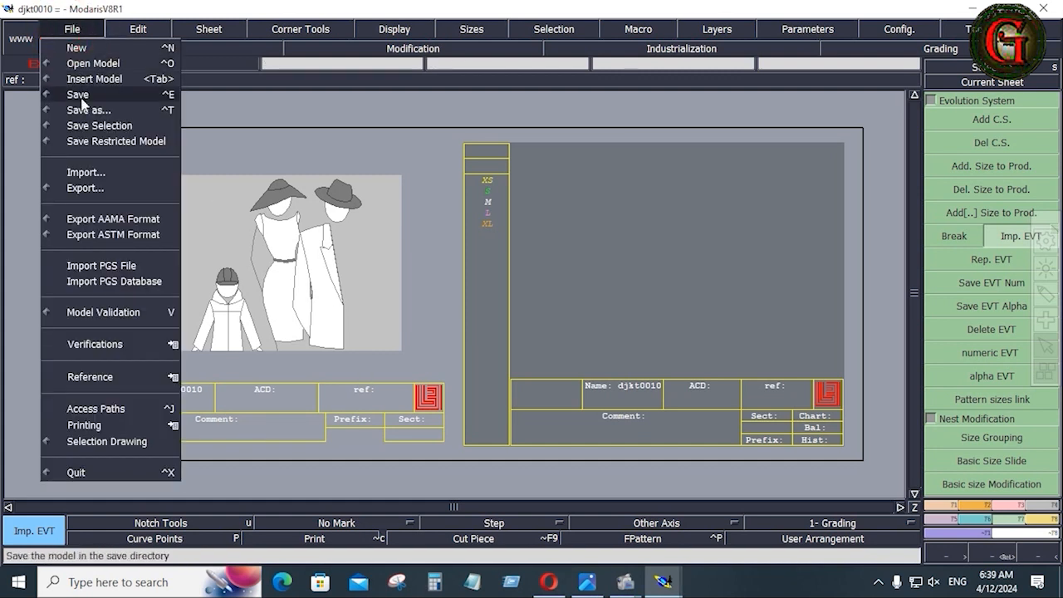
{"action": "left_click", "coordinate": [74, 92]}
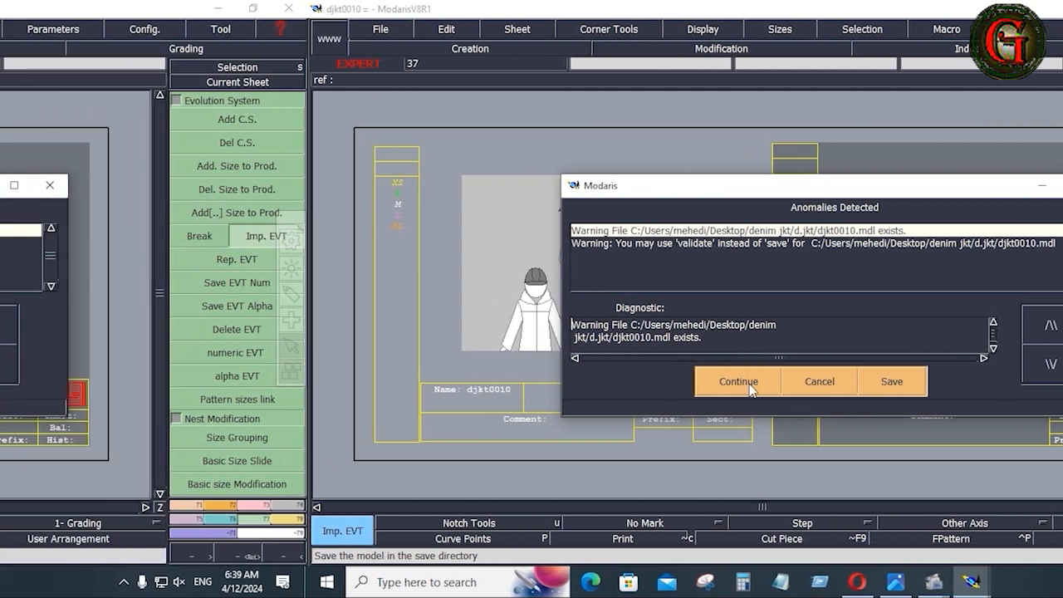
{"action": "left_click", "coordinate": [748, 387]}
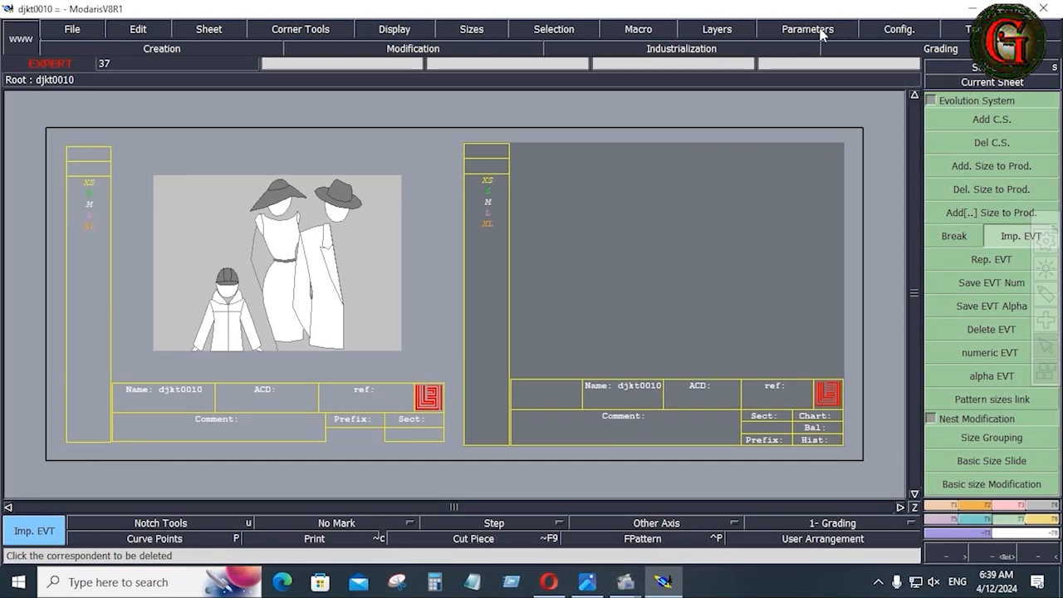
Confirm lengths are in inches and 10ths, recentre the sheet, and bring up the jacket sketch.
{"action": "left_click", "coordinate": [820, 30]}
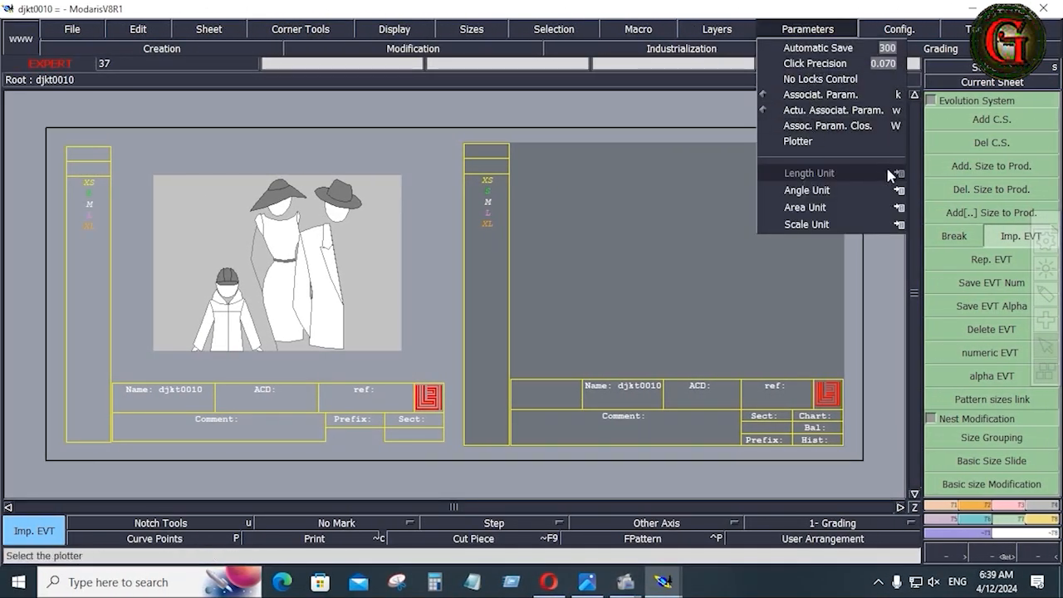
{"action": "mouse_move", "coordinate": [888, 174]}
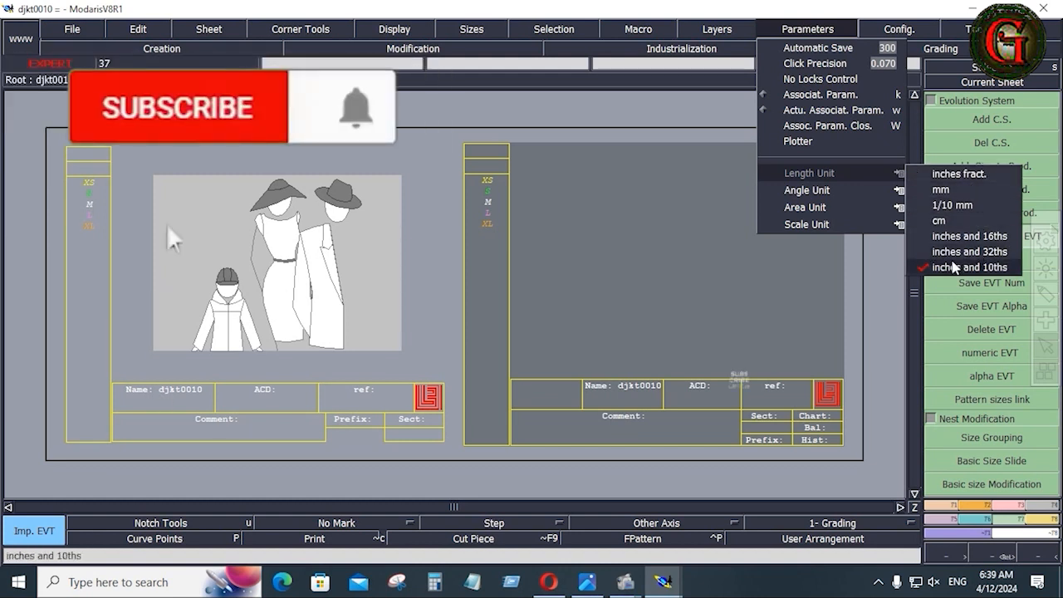
{"action": "left_click", "coordinate": [697, 297]}
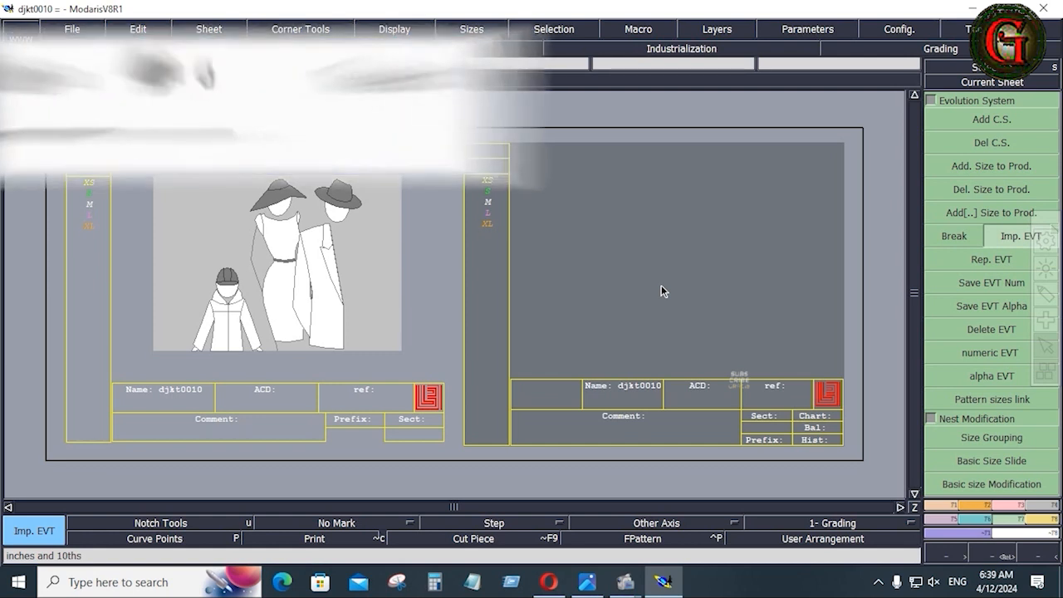
{"action": "key", "text": "Home"}
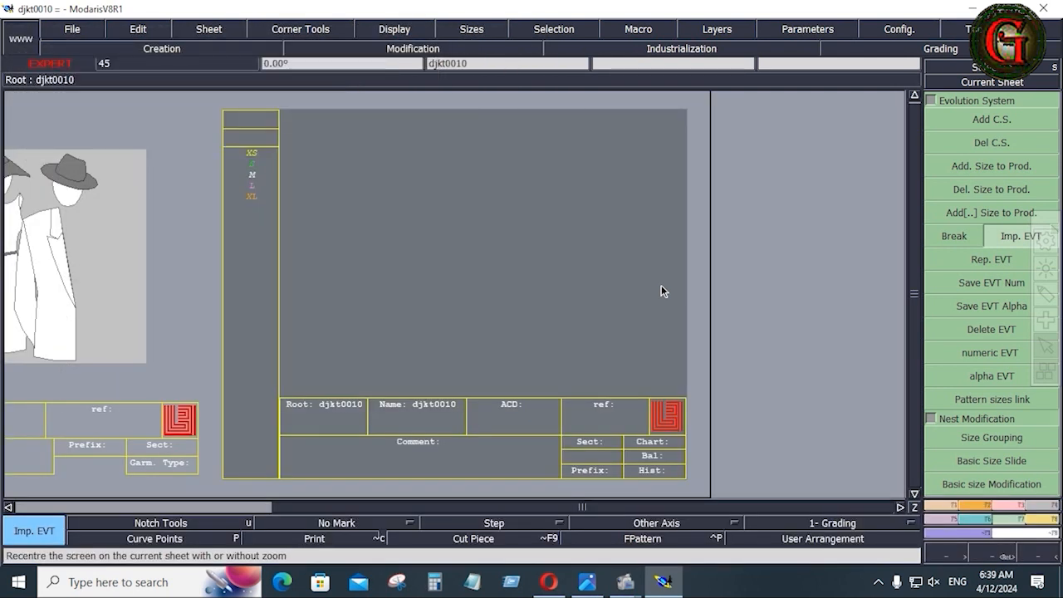
{"action": "left_click", "coordinate": [587, 581]}
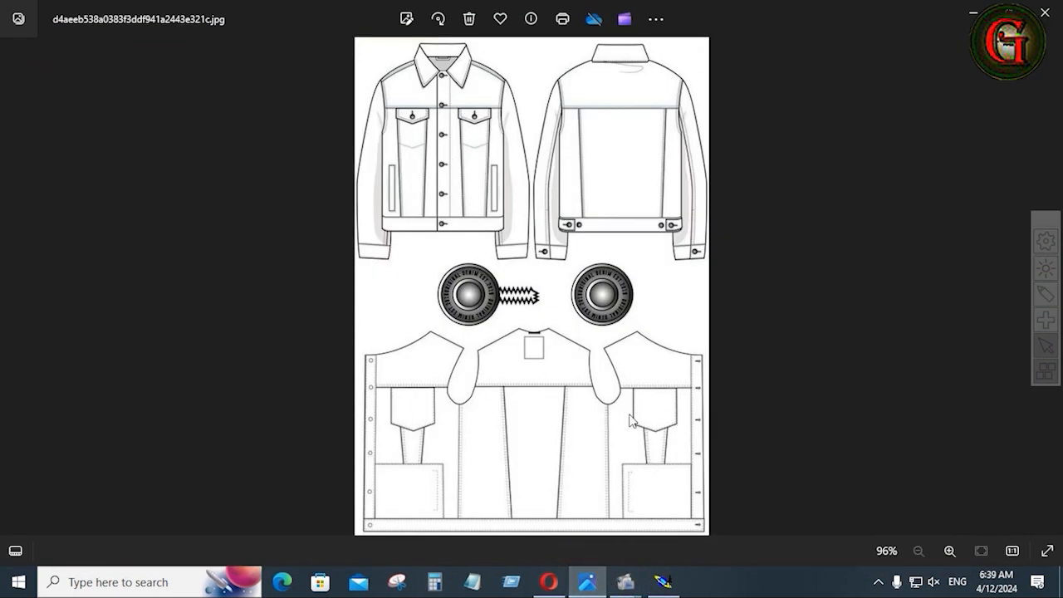
Go to SHEET-01.JPG, glance at SHEET-02.JPG, then return and zoom into SHEET-01.
{"action": "key", "text": "Right"}
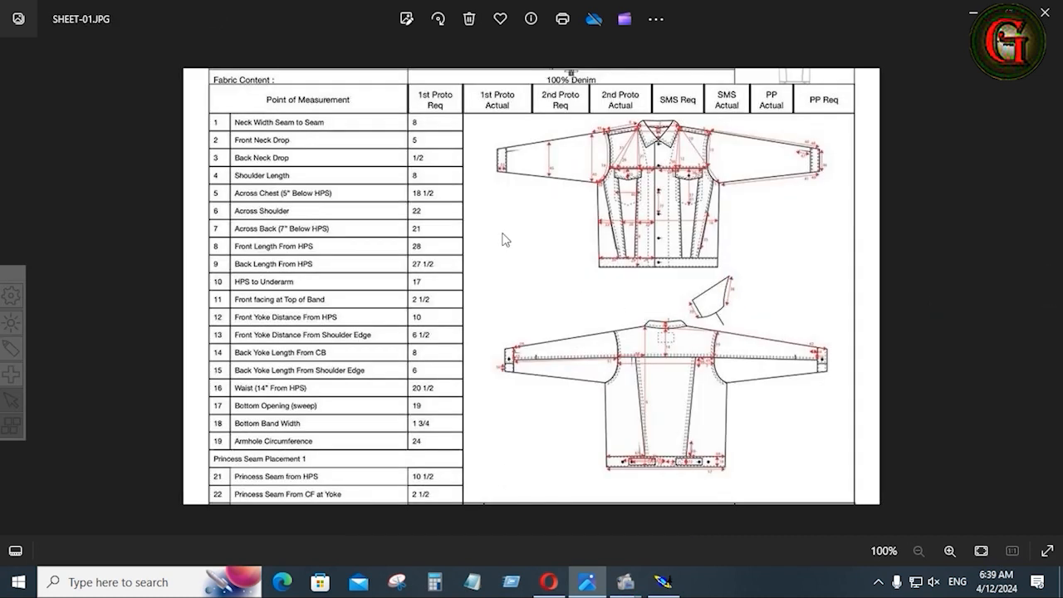
{"action": "left_click", "coordinate": [1049, 293]}
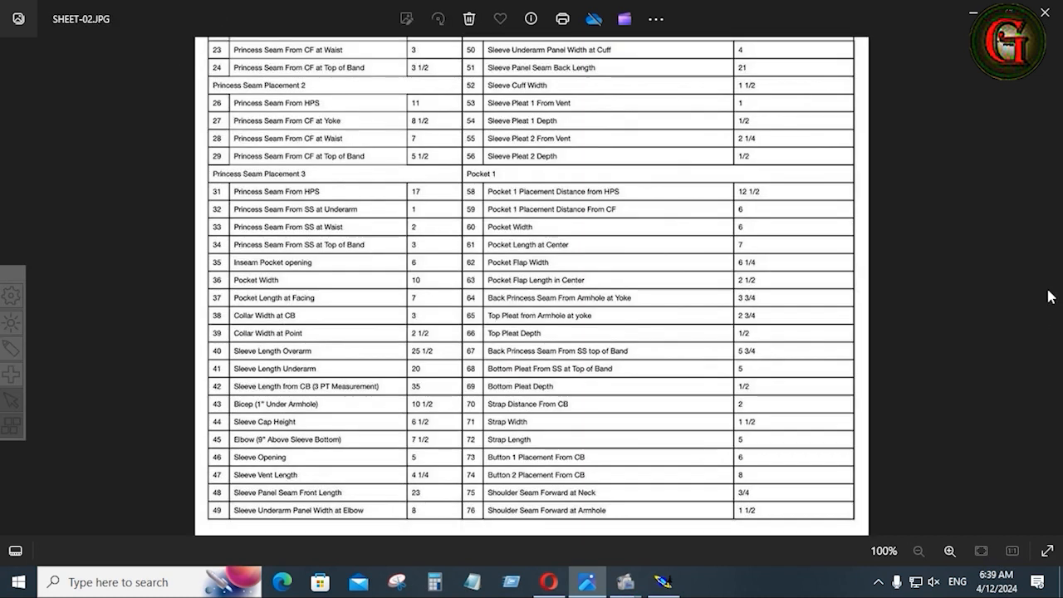
{"action": "key", "text": "Left"}
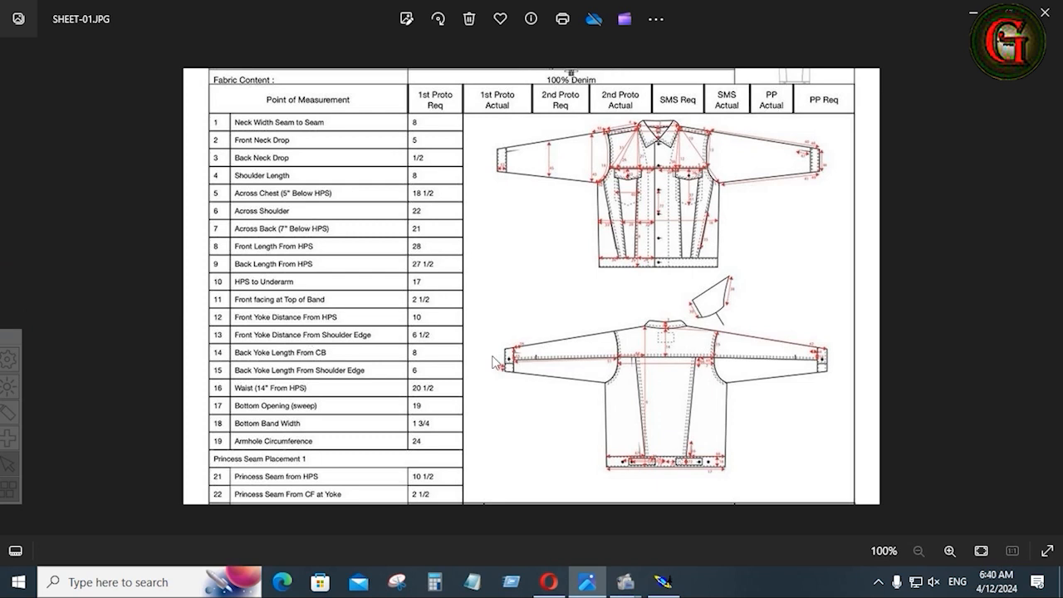
{"action": "scroll", "coordinate": [172, 208], "scroll_direction": "up", "scroll_amount": 2}
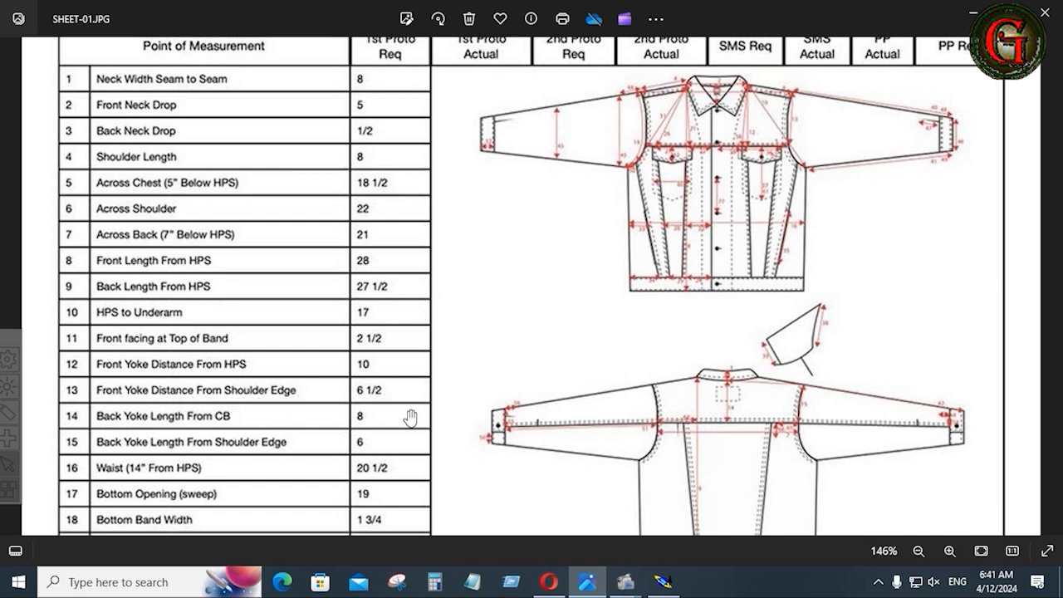
{"action": "scroll", "coordinate": [381, 399], "scroll_direction": "down", "scroll_amount": 1}
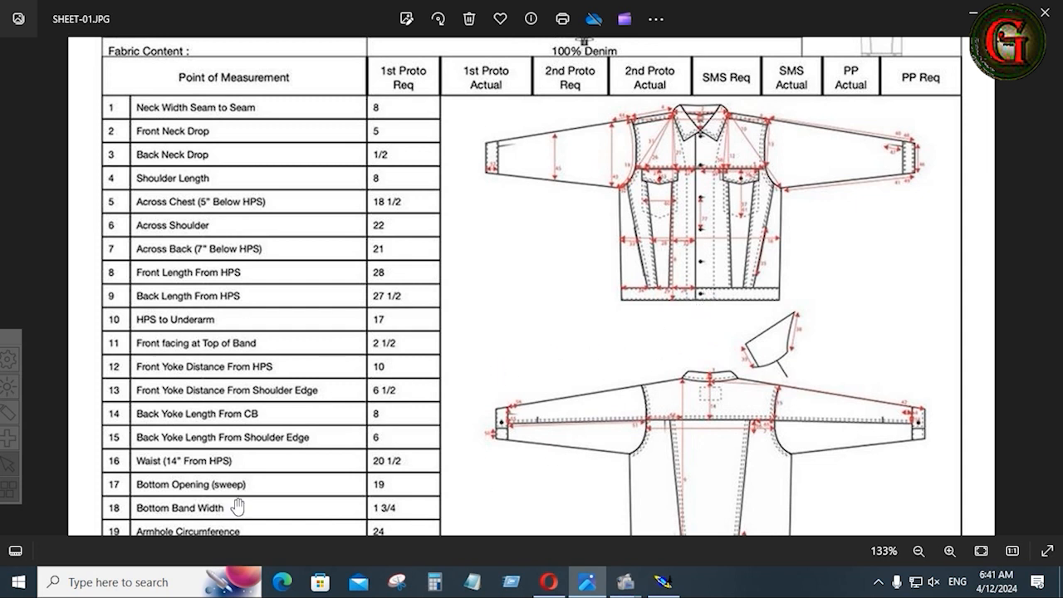
{"action": "scroll", "coordinate": [237, 507], "scroll_direction": "down", "scroll_amount": 1}
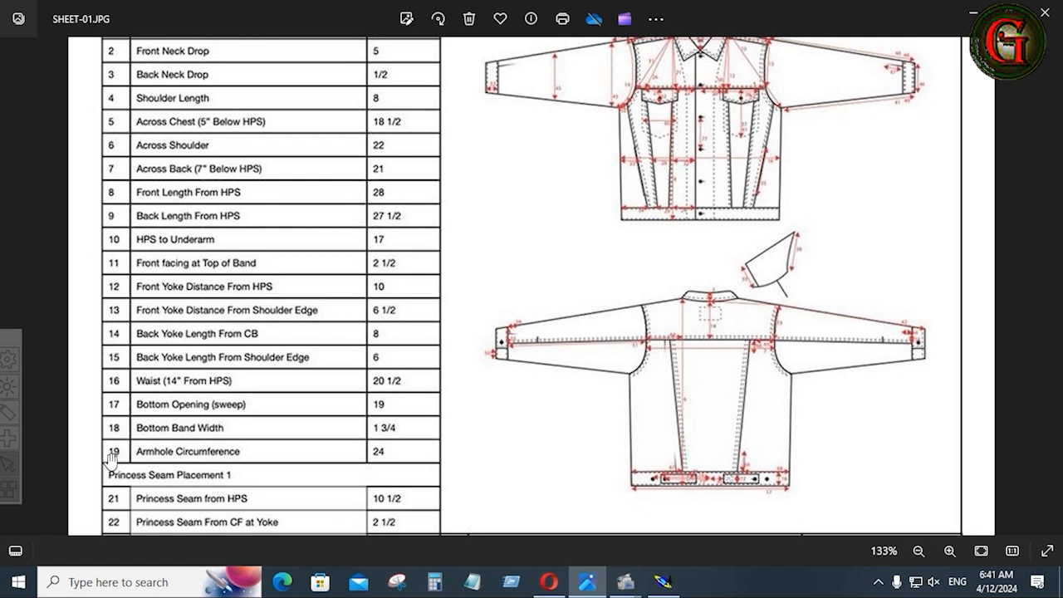
{"action": "scroll", "coordinate": [487, 251], "scroll_direction": "up", "scroll_amount": 1, "text": "ctrl"}
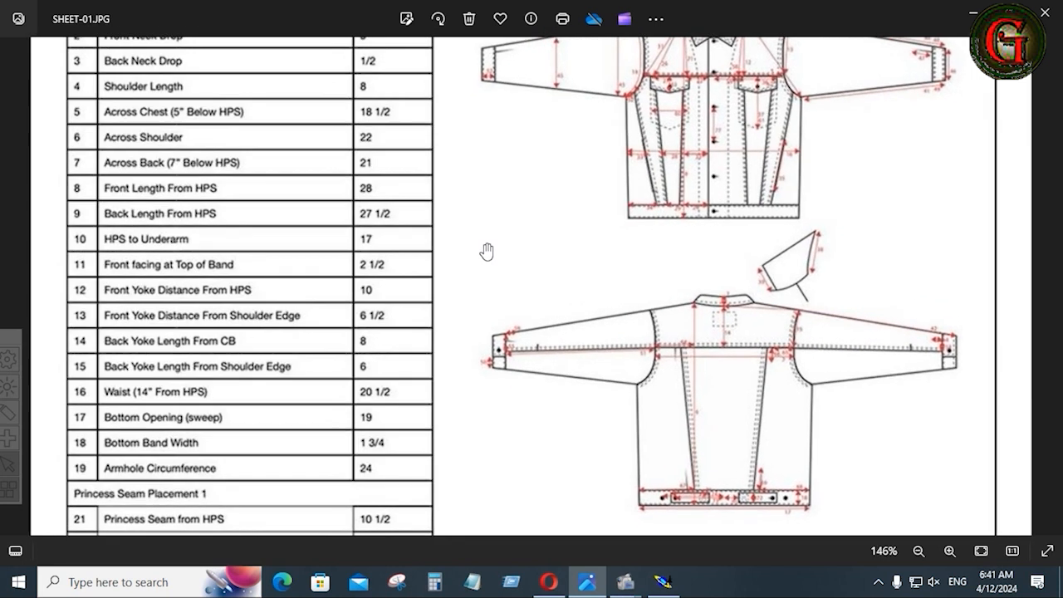
{"action": "scroll", "coordinate": [487, 251], "scroll_direction": "down", "scroll_amount": 2, "text": "ctrl"}
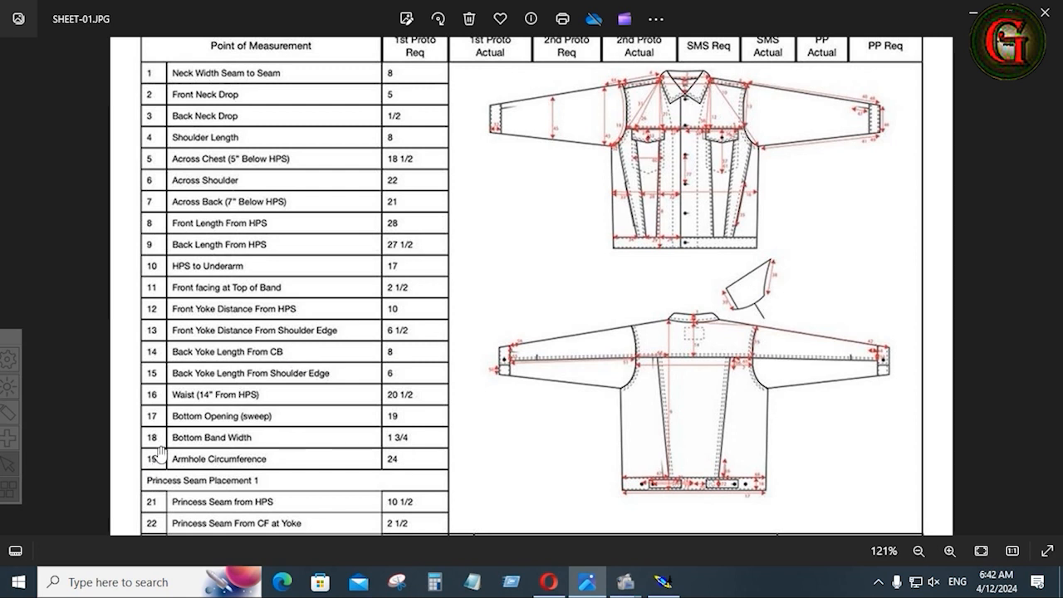
{"action": "scroll", "coordinate": [240, 199], "scroll_direction": "up", "scroll_amount": 1}
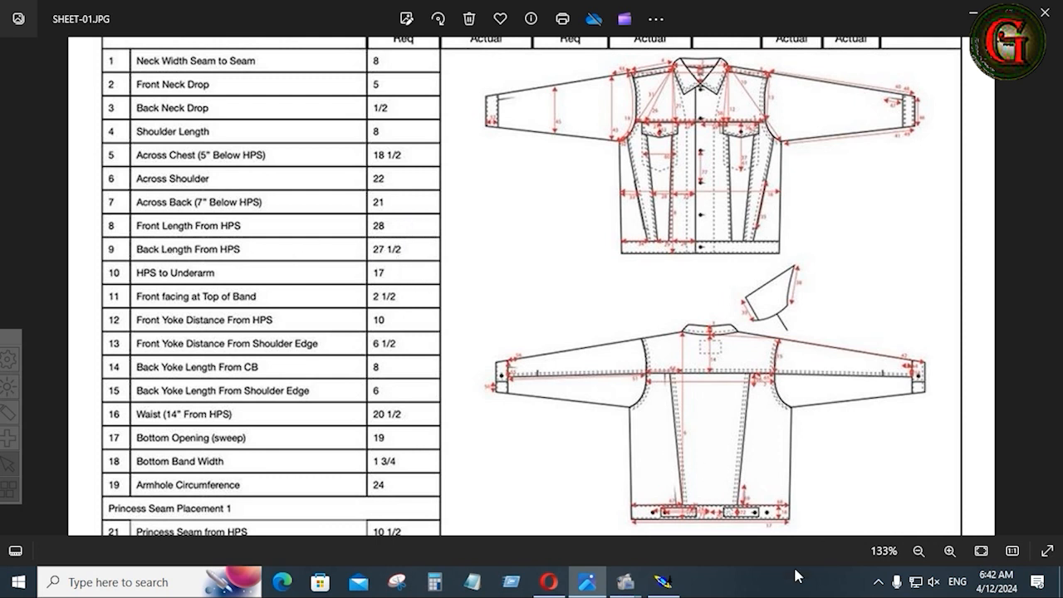
{"action": "left_click", "coordinate": [677, 584]}
Draw a horizontal Bezier line 28 inches long.
{"action": "left_click", "coordinate": [992, 437]}
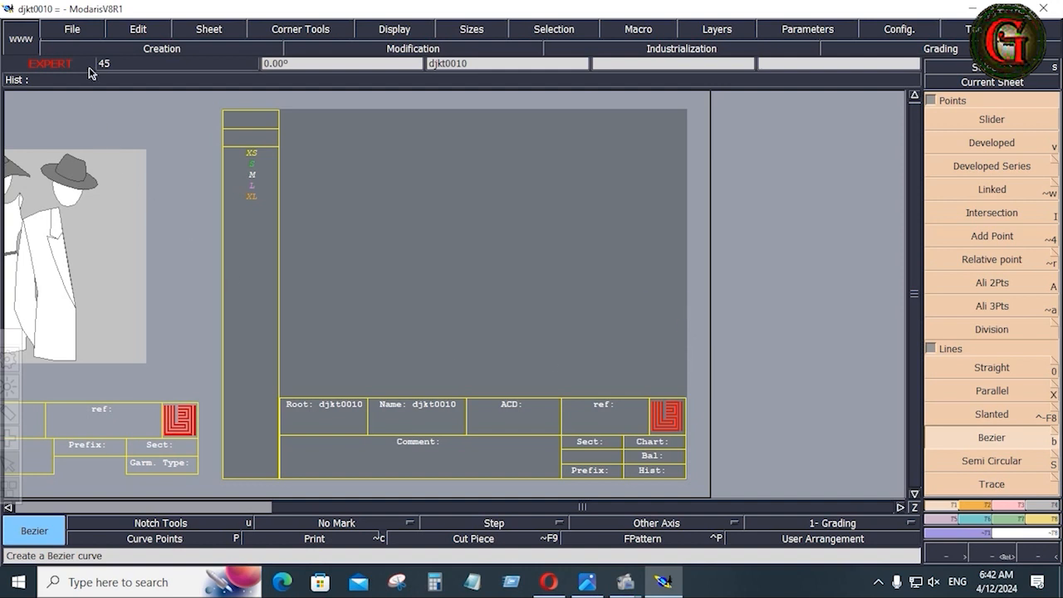
{"action": "left_click", "coordinate": [668, 333]}
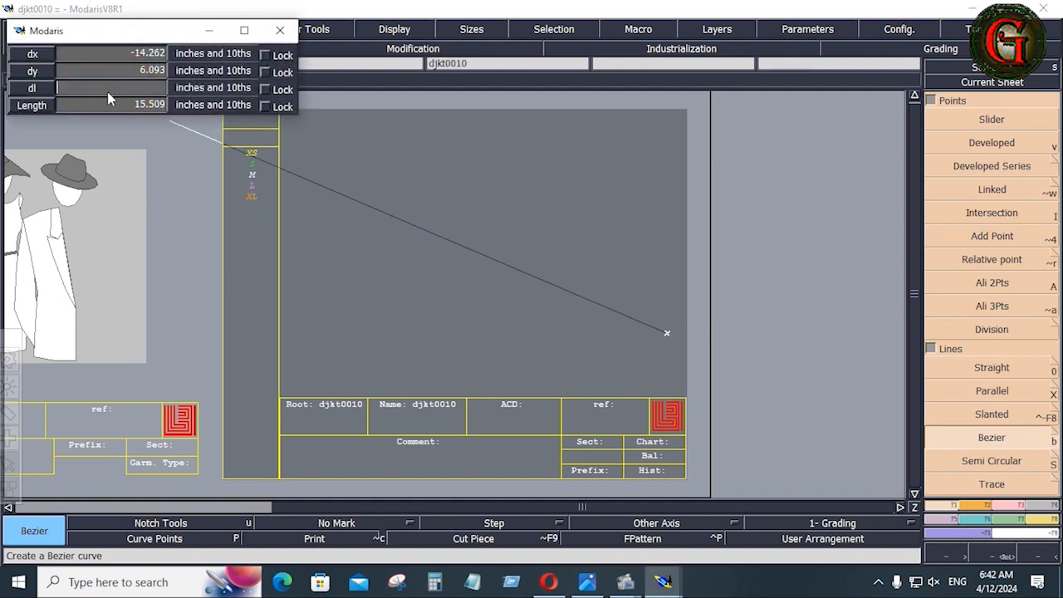
{"action": "type", "text": "28"}
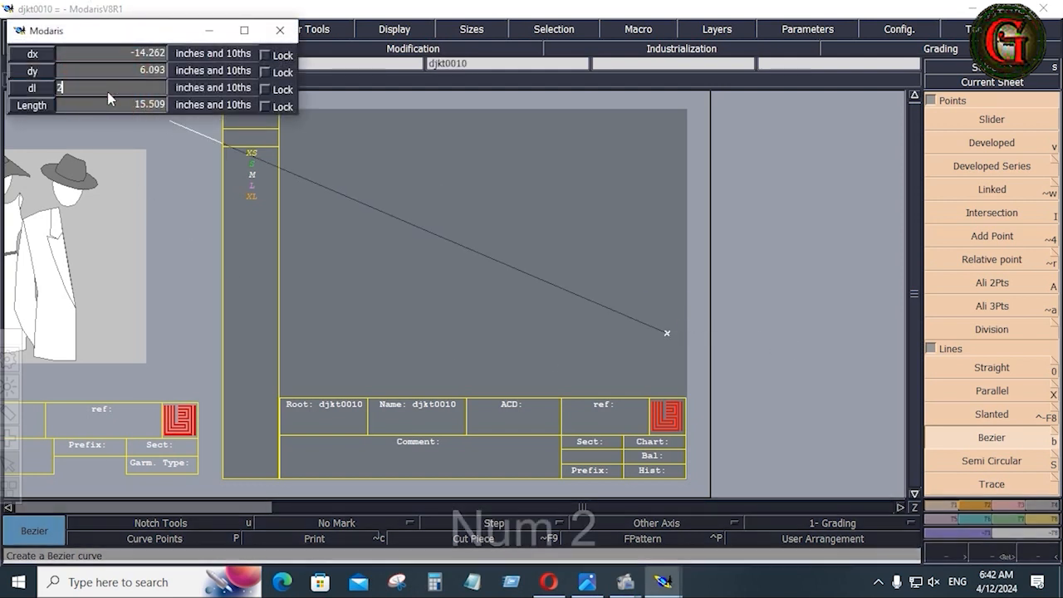
{"action": "key", "text": "Return"}
{"action": "left_click", "coordinate": [992, 142]}
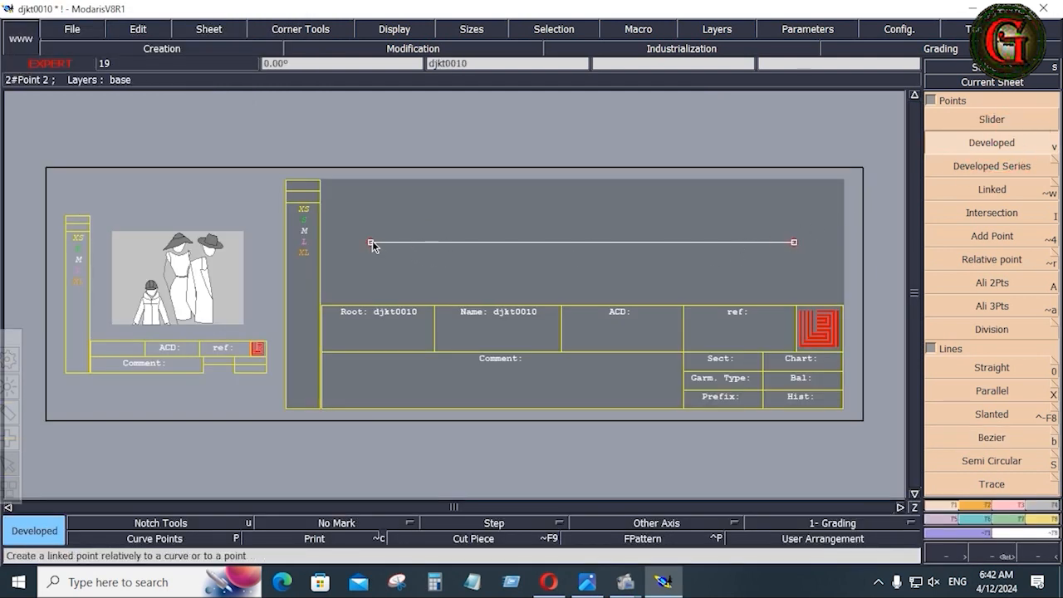
Undo the first point and place a new one 27.5 inches from the line's start.
{"action": "left_click", "coordinate": [372, 243]}
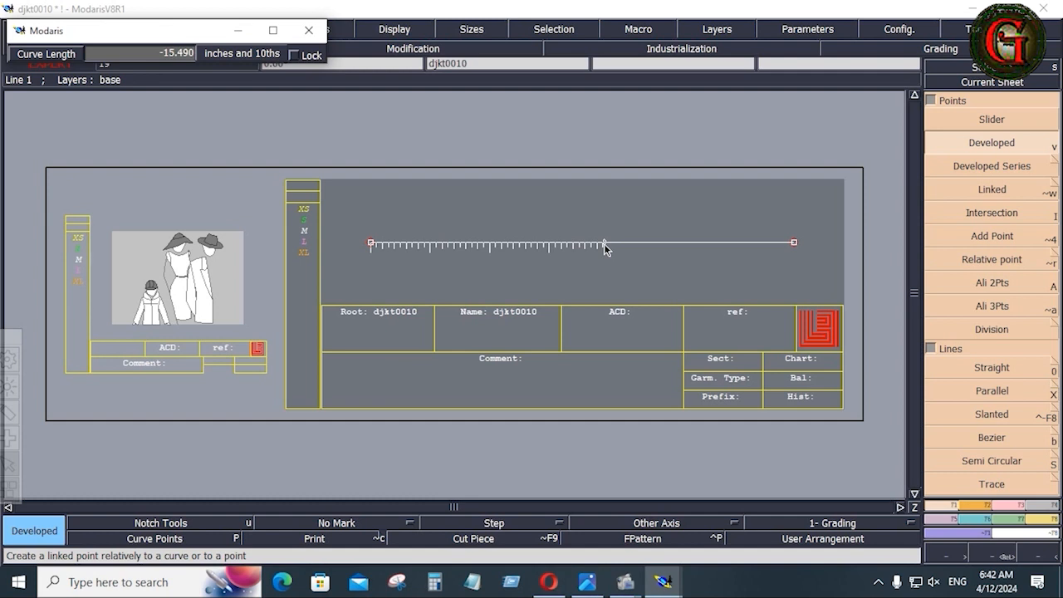
{"action": "key", "text": "Down"}
{"action": "key", "text": "ctrl+z"}
{"action": "left_click", "coordinate": [370, 243]}
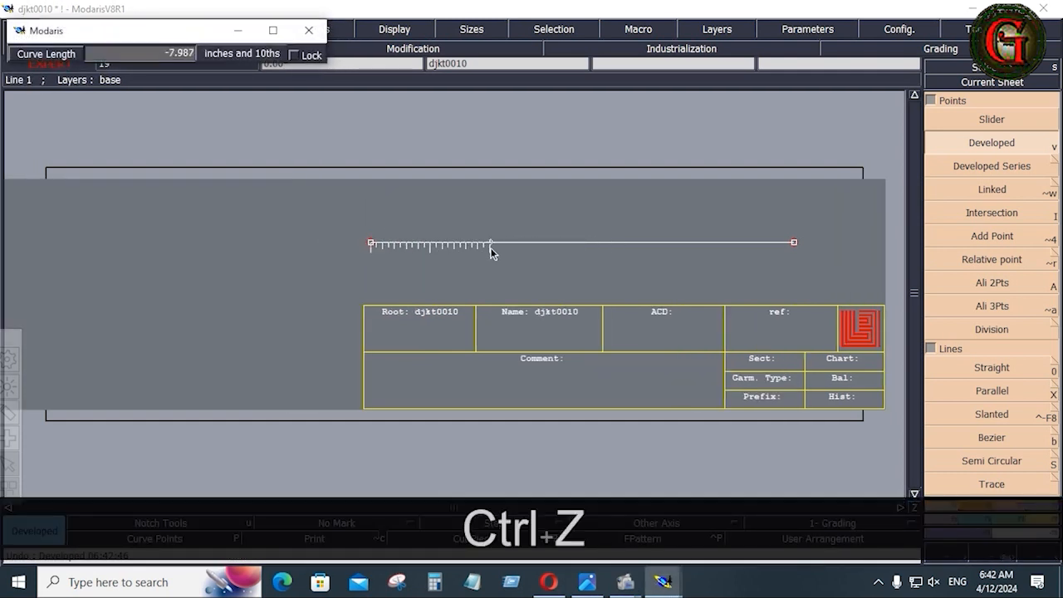
{"action": "key", "text": "Down"}
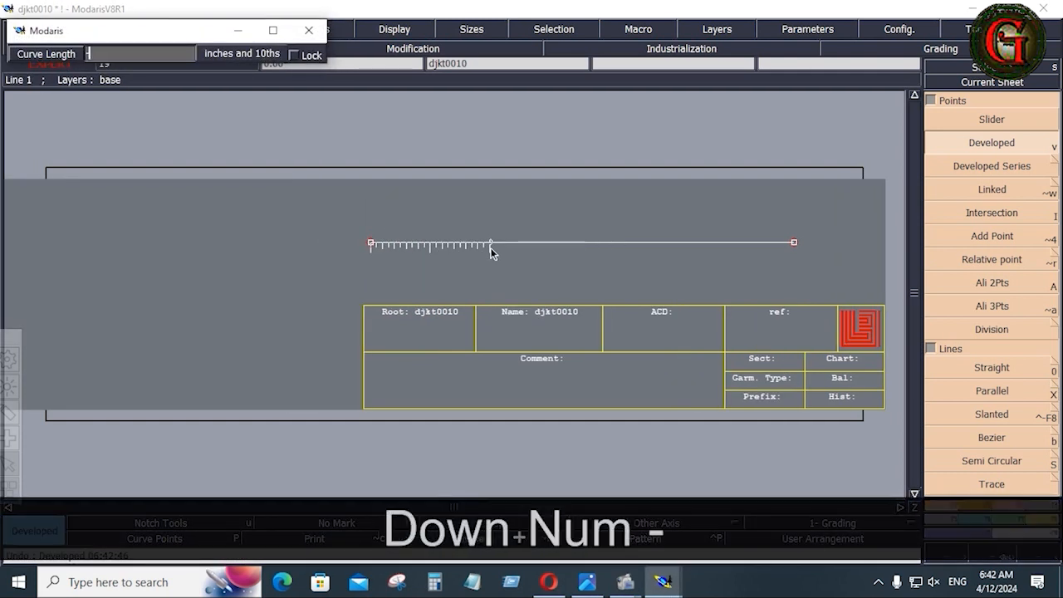
{"action": "type", "text": "27.5"}
{"action": "key", "text": "Return"}
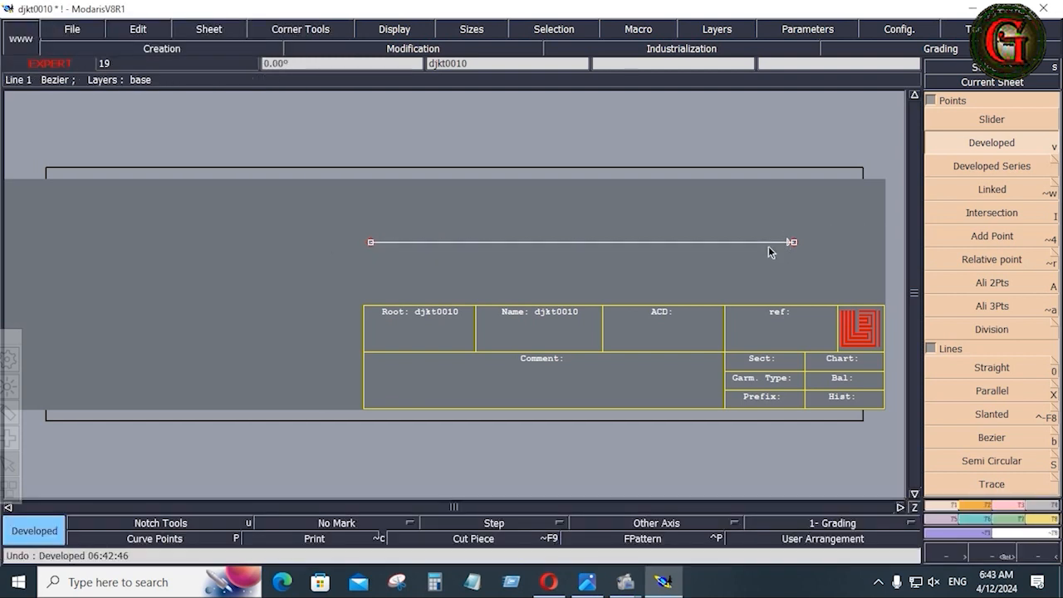
Check the spec sheet, then add a developed point 5 inches in from the line's right end.
{"action": "key", "text": "alt+Tab"}
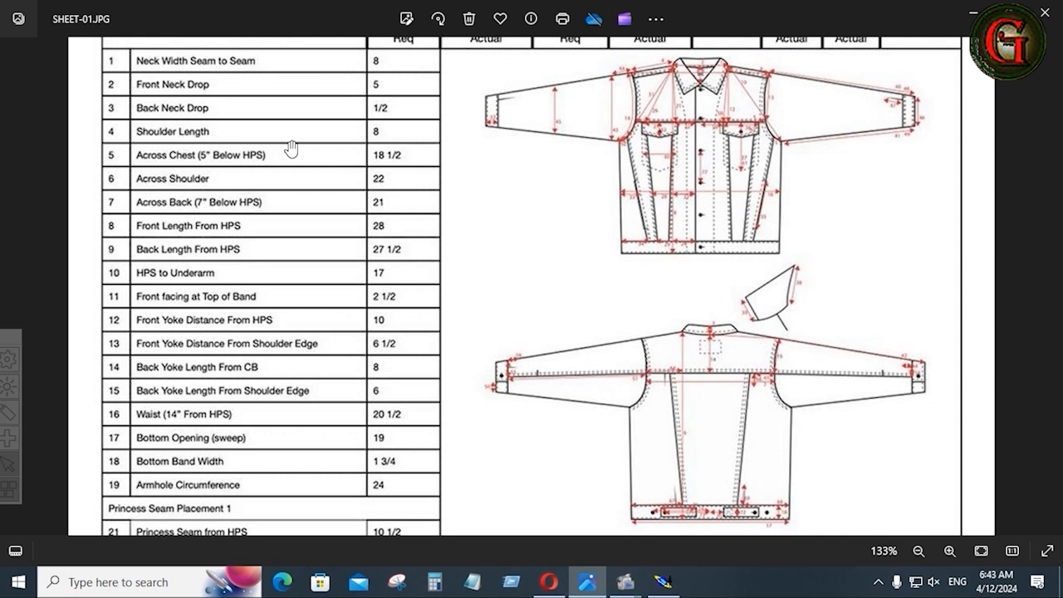
{"action": "left_click", "coordinate": [675, 584]}
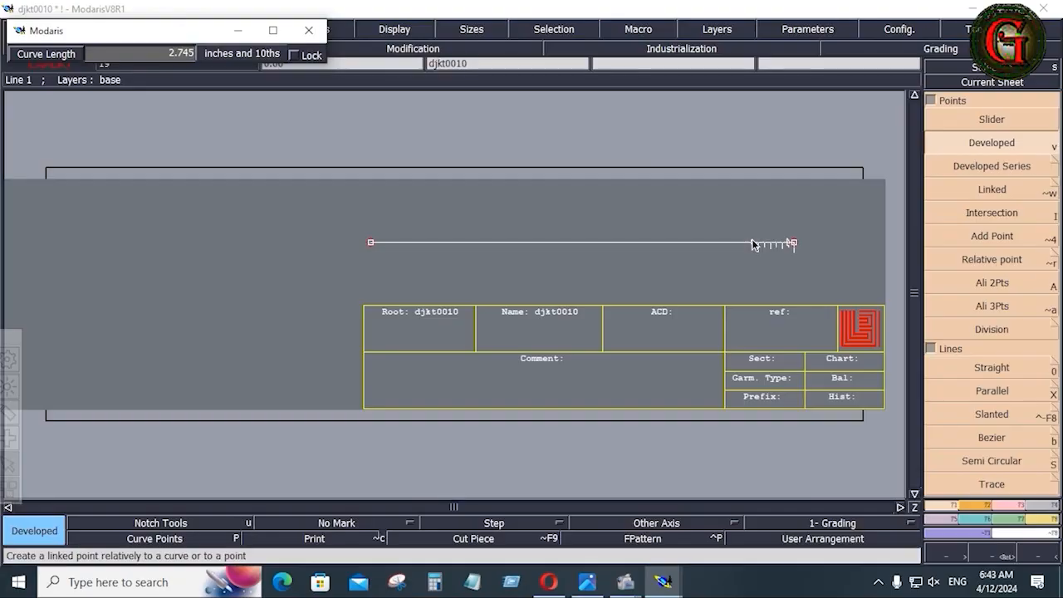
{"action": "key", "text": "Down"}
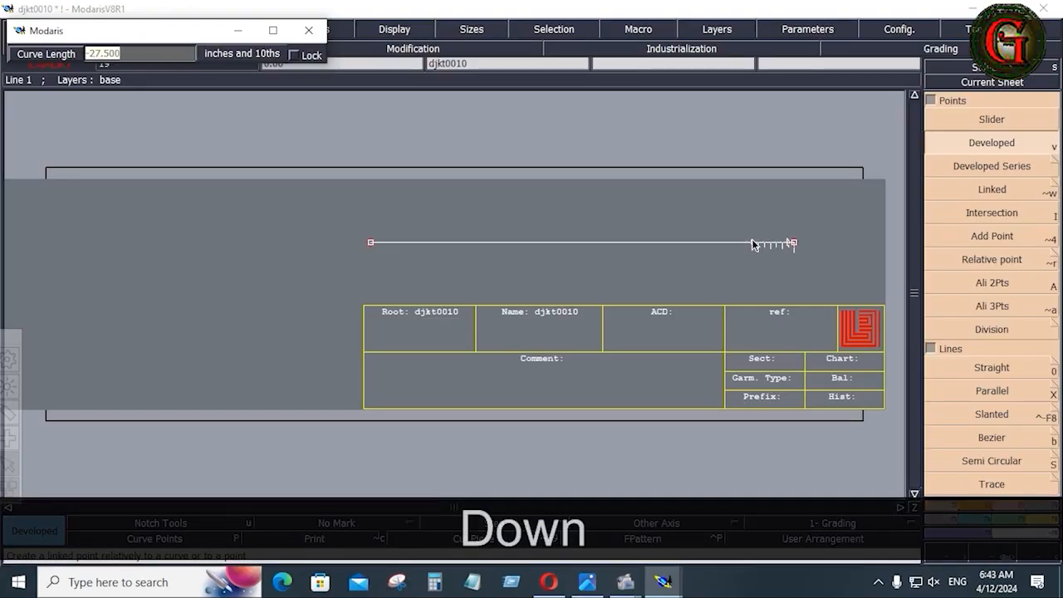
{"action": "type", "text": "5"}
{"action": "key", "text": "Return"}
{"action": "left_click", "coordinate": [589, 584]}
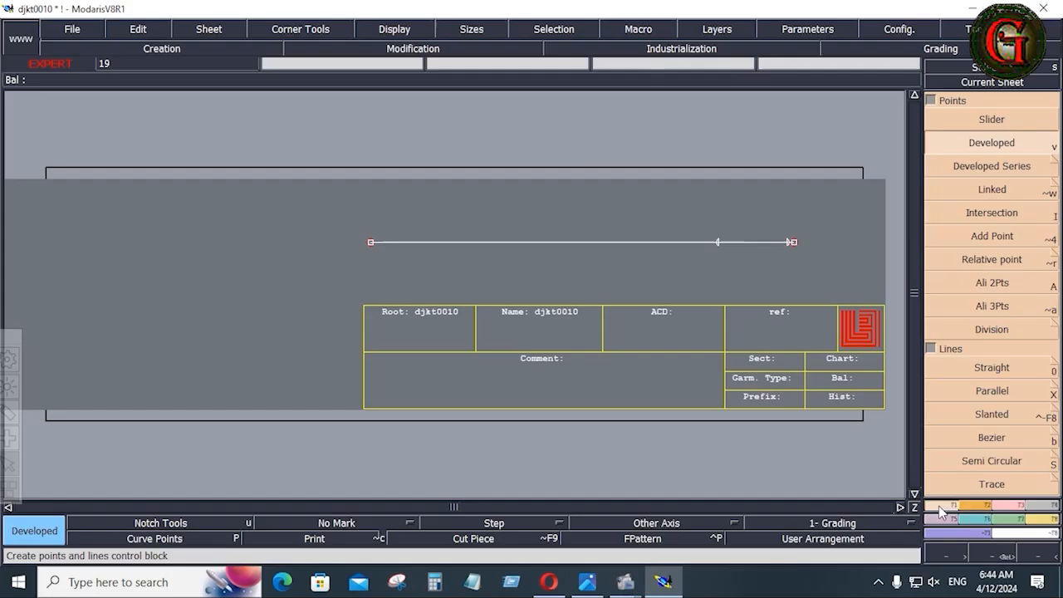
Draw a short vertical line up from the baseline's right end.
{"action": "left_click", "coordinate": [992, 438]}
{"action": "left_click", "coordinate": [794, 241]}
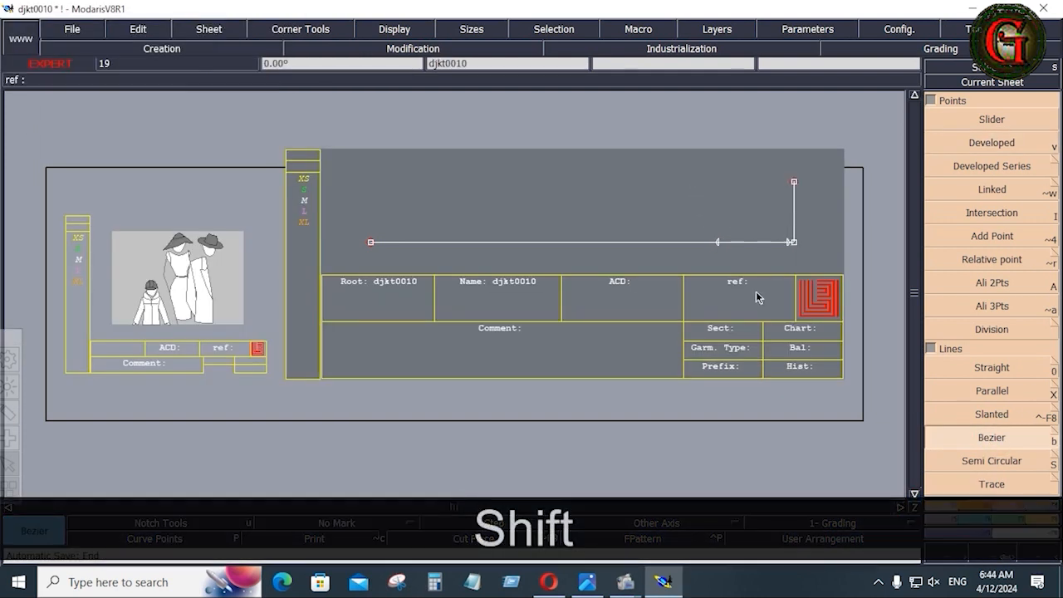
{"action": "scroll", "coordinate": [746, 197], "scroll_direction": "up", "scroll_amount": 1, "text": "shift"}
{"action": "scroll", "coordinate": [790, 195], "scroll_direction": "up", "scroll_amount": 1, "text": "shift"}
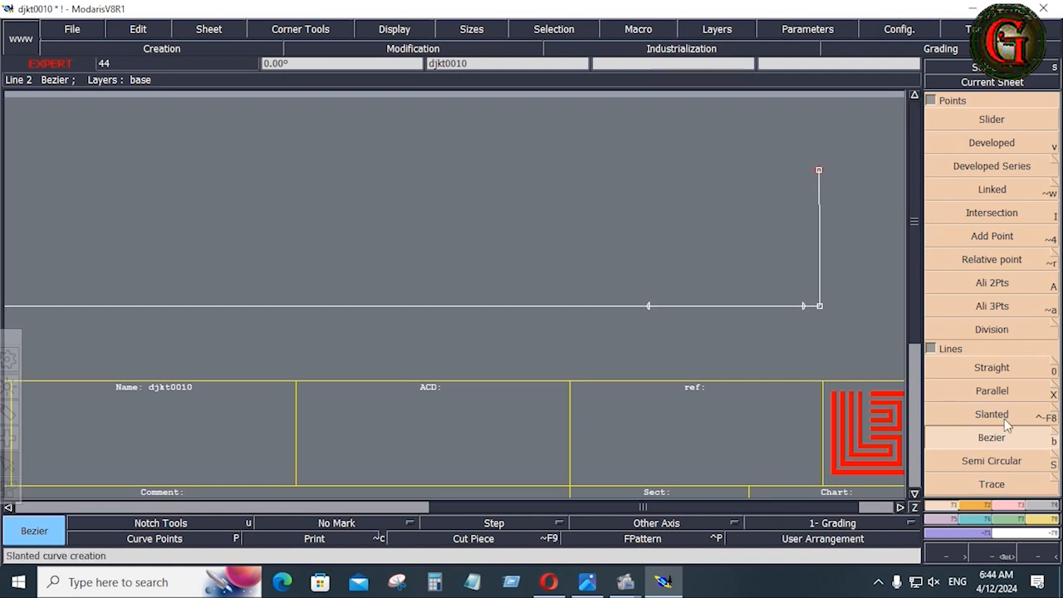
Connect the vertical line's top to both marked baseline points with two Bezier lines.
{"action": "left_click", "coordinate": [994, 440]}
{"action": "left_click", "coordinate": [820, 170]}
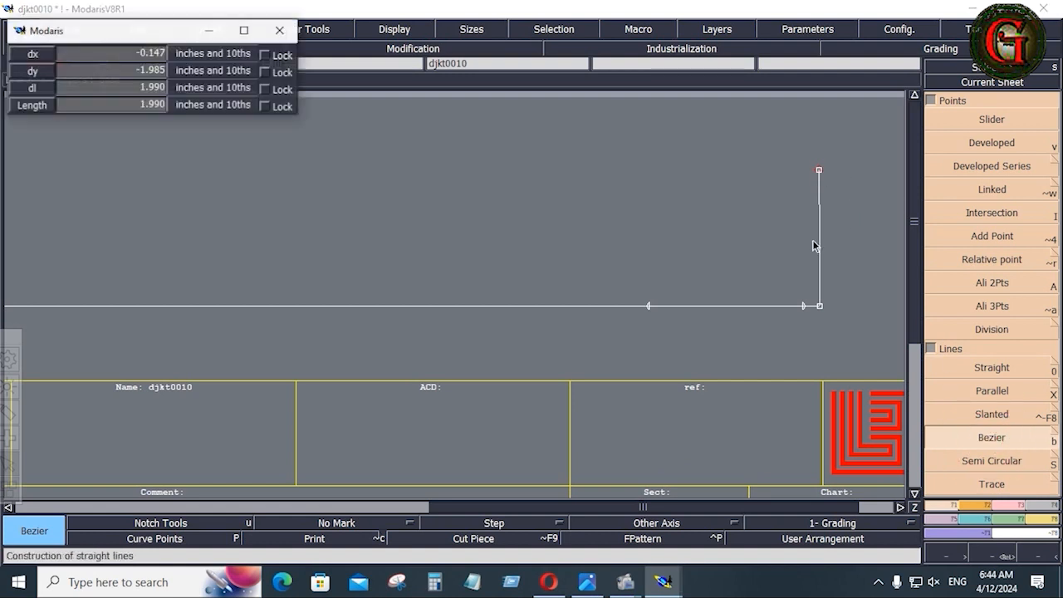
{"action": "left_click", "coordinate": [802, 305]}
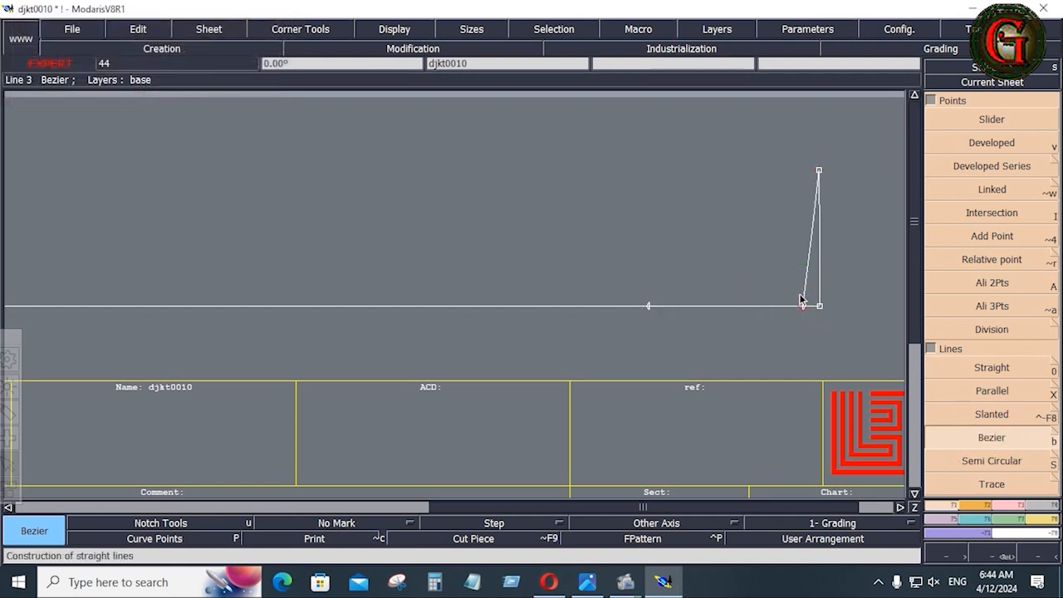
{"action": "left_click", "coordinate": [819, 171]}
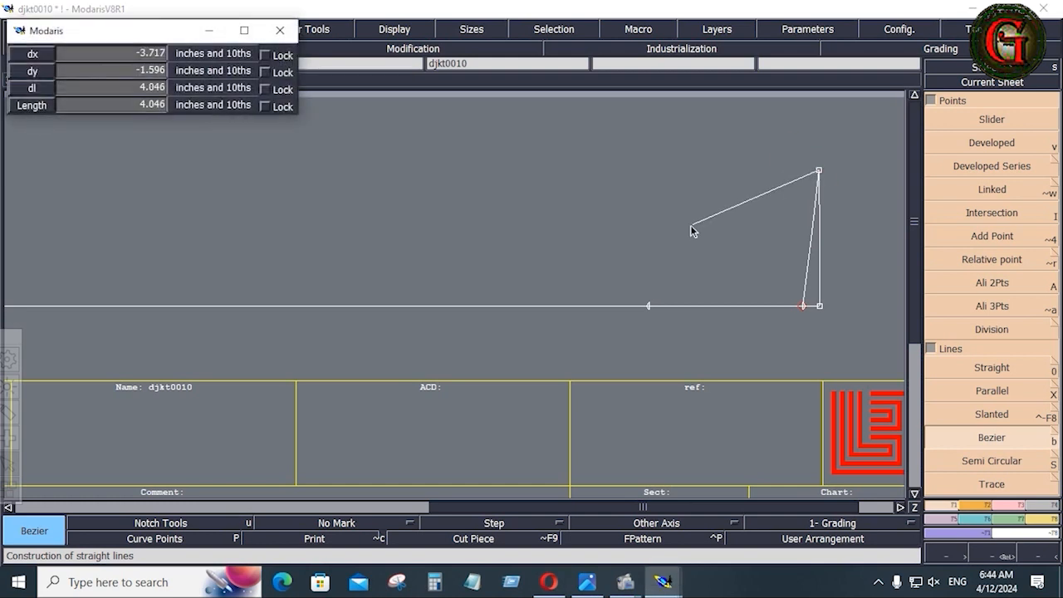
{"action": "left_click", "coordinate": [649, 307]}
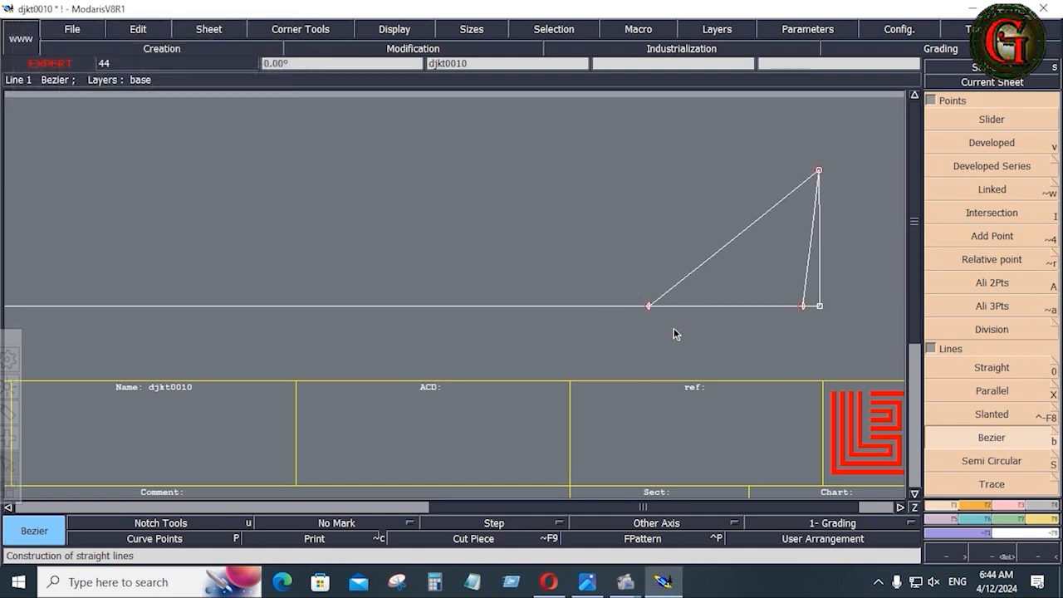
{"action": "scroll", "coordinate": [674, 324], "scroll_direction": "up", "scroll_amount": 5}
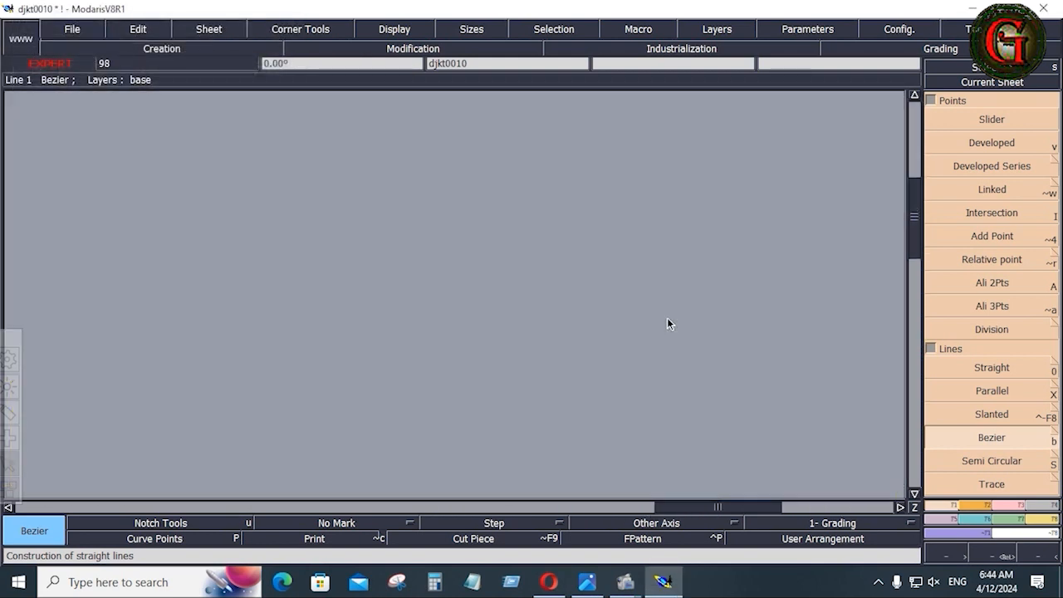
Choose Insert Point from the Modification panel to add the marked points to the baseline.
{"action": "scroll", "coordinate": [667, 320], "scroll_direction": "down", "scroll_amount": 5}
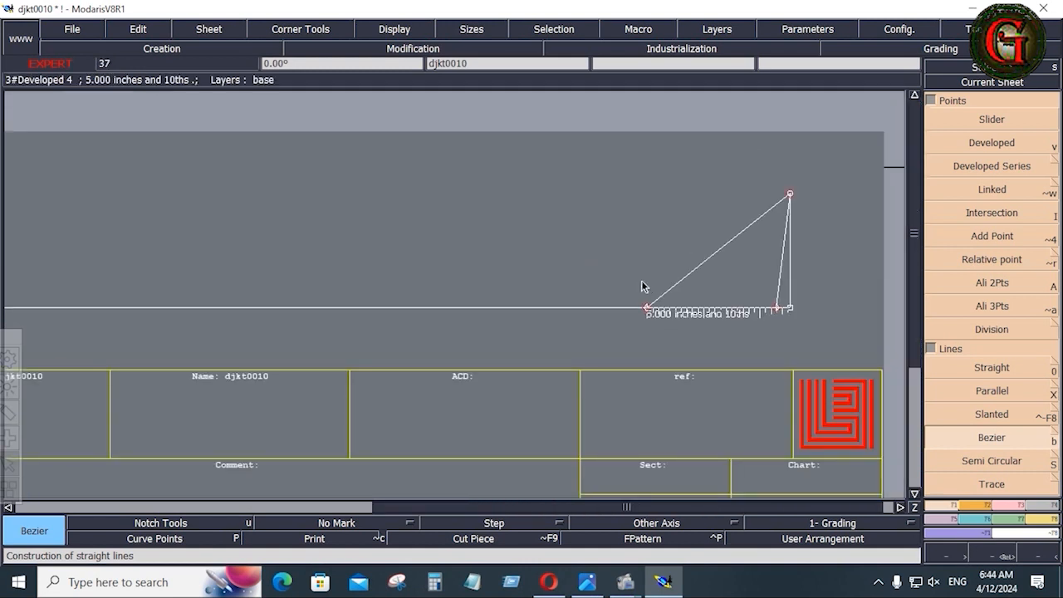
{"action": "scroll", "coordinate": [641, 280], "scroll_direction": "down", "scroll_amount": 3}
{"action": "scroll", "coordinate": [811, 271], "scroll_direction": "up", "scroll_amount": 4}
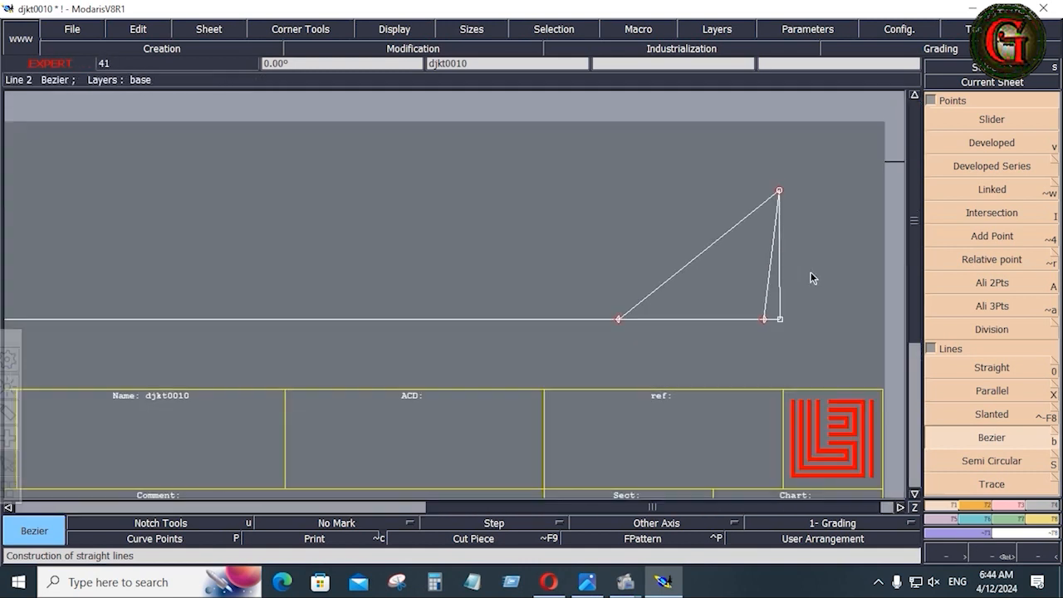
{"action": "scroll", "coordinate": [811, 272], "scroll_direction": "up", "scroll_amount": 3}
{"action": "scroll", "coordinate": [780, 262], "scroll_direction": "down", "scroll_amount": 2}
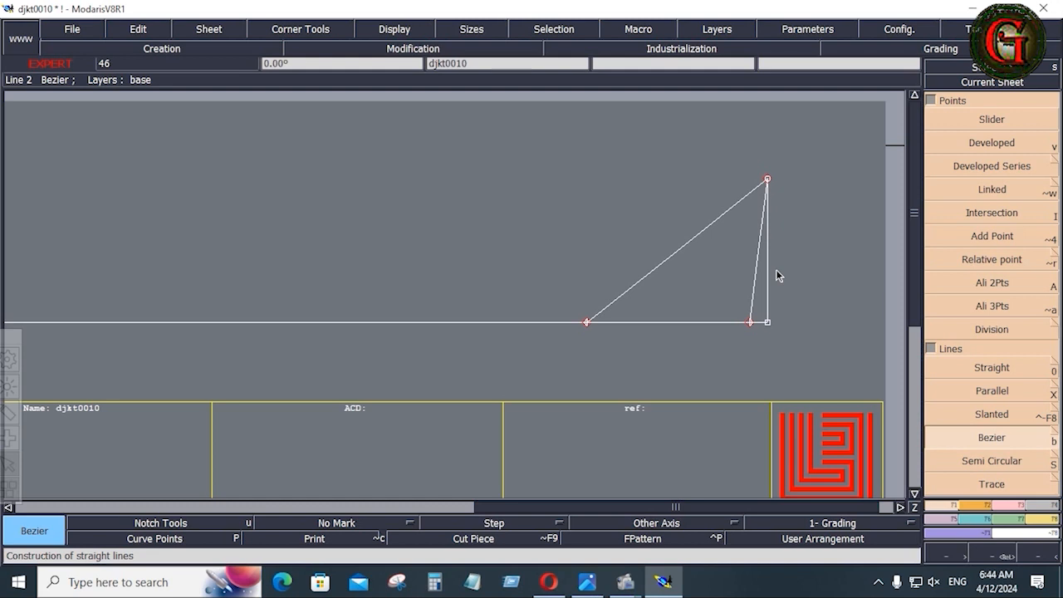
{"action": "scroll", "coordinate": [712, 269], "scroll_direction": "up", "scroll_amount": 2}
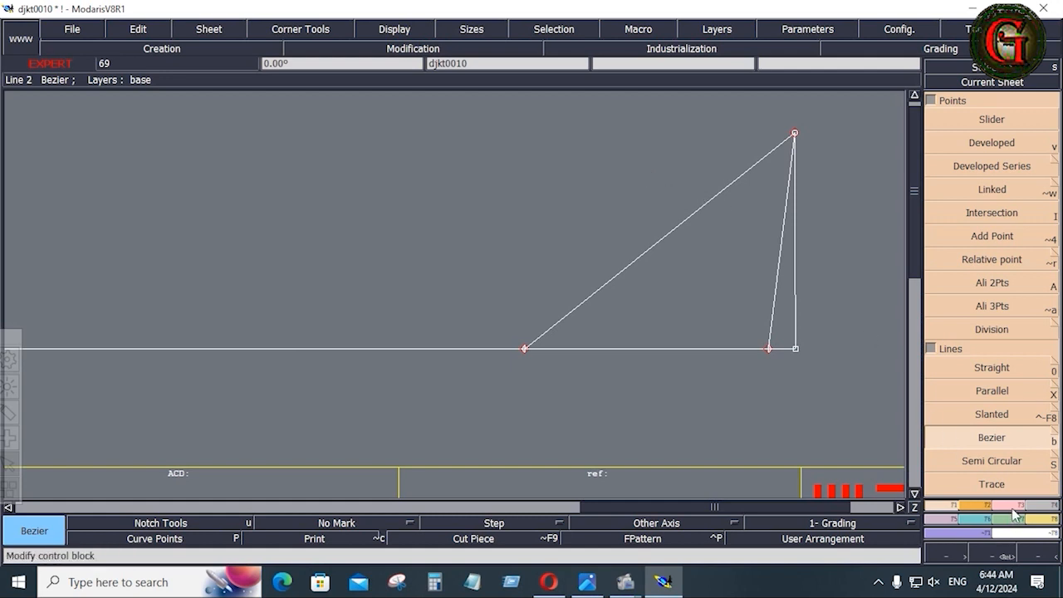
{"action": "key", "text": "F2"}
{"action": "left_click", "coordinate": [972, 392]}
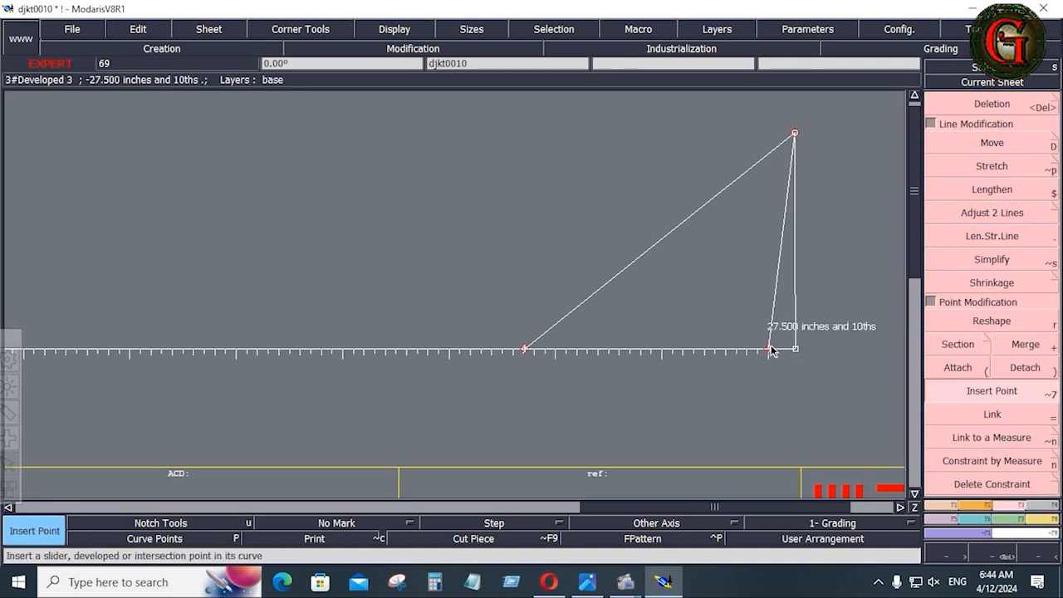
Recheck the measurements on the SHEET-01 spec sheet and return to Modaris.
{"action": "key", "text": "alt+Tab"}
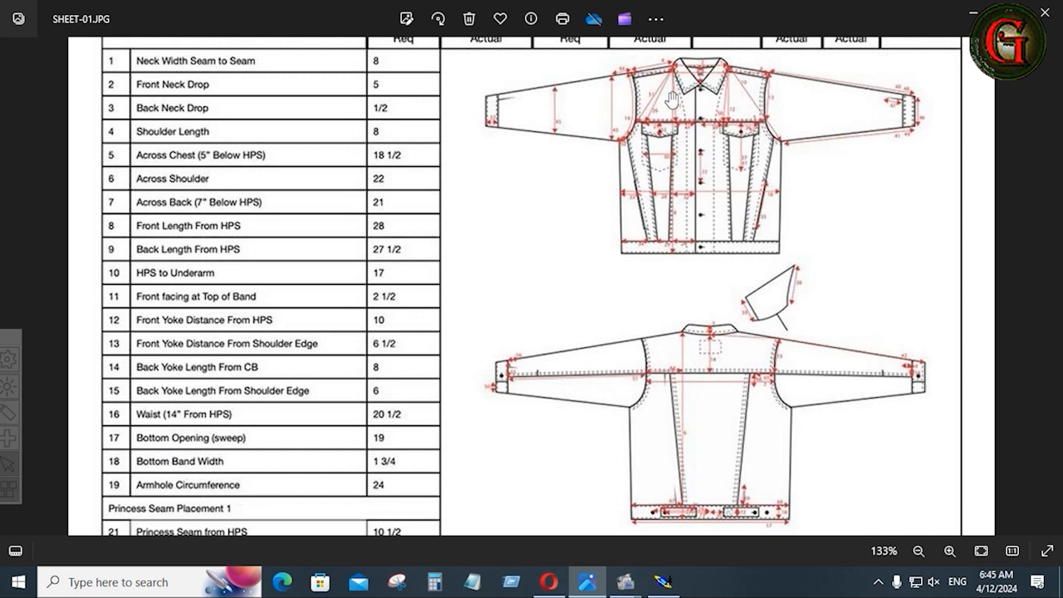
{"action": "left_click", "coordinate": [661, 580]}
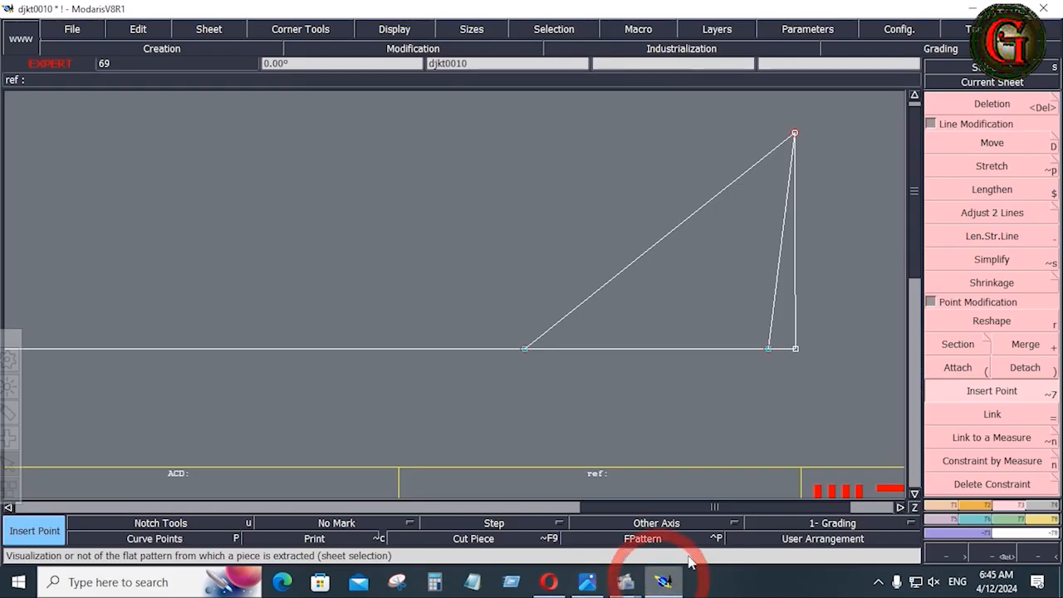
{"action": "left_click", "coordinate": [914, 99]}
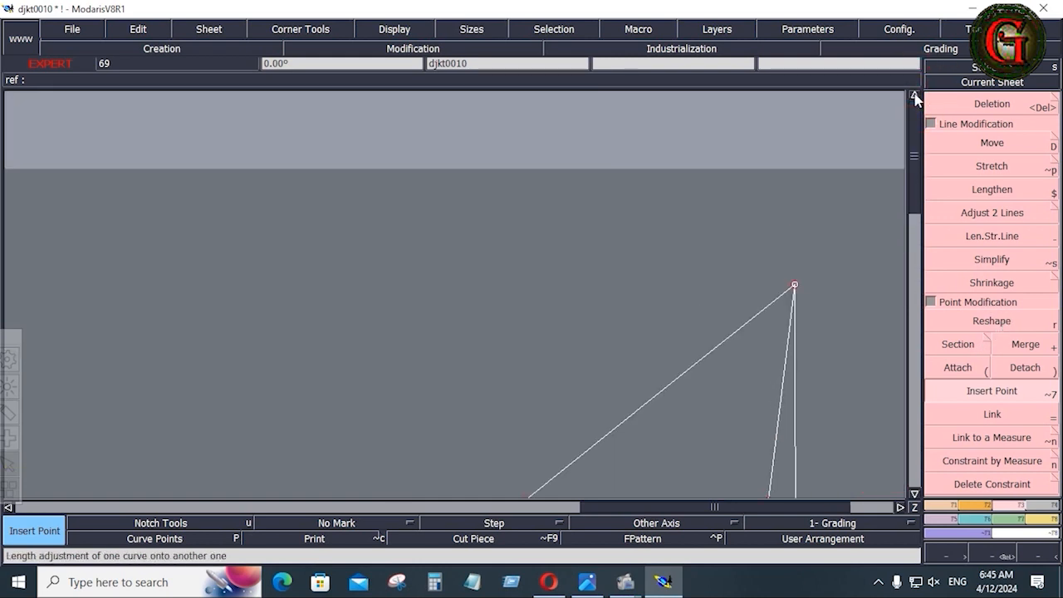
Select Ali 2Pts to divide a segment between two points, then open Windows Calculator.
{"action": "left_click", "coordinate": [914, 494]}
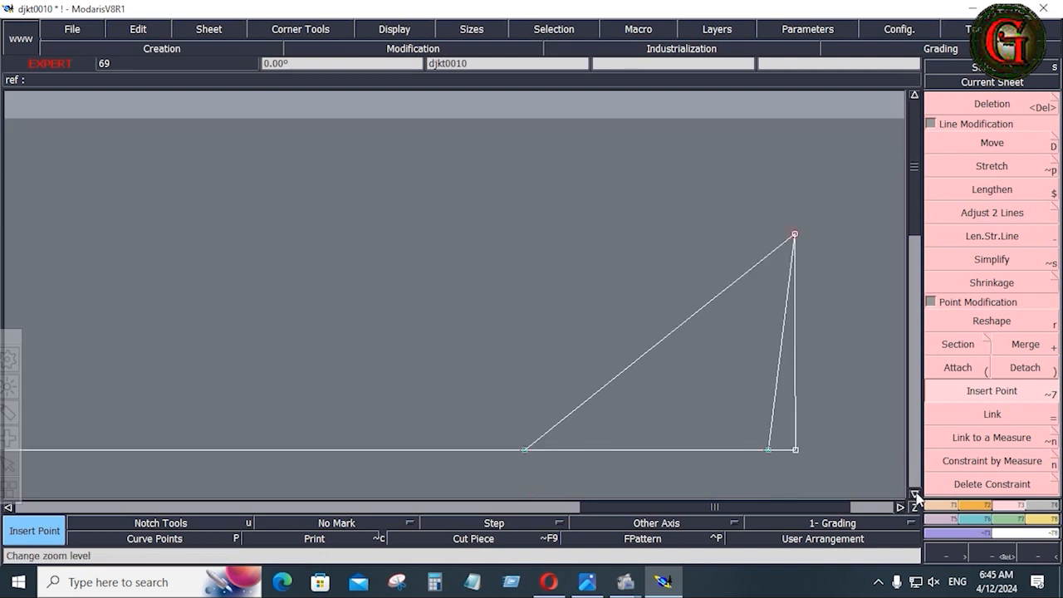
{"action": "key", "text": "a"}
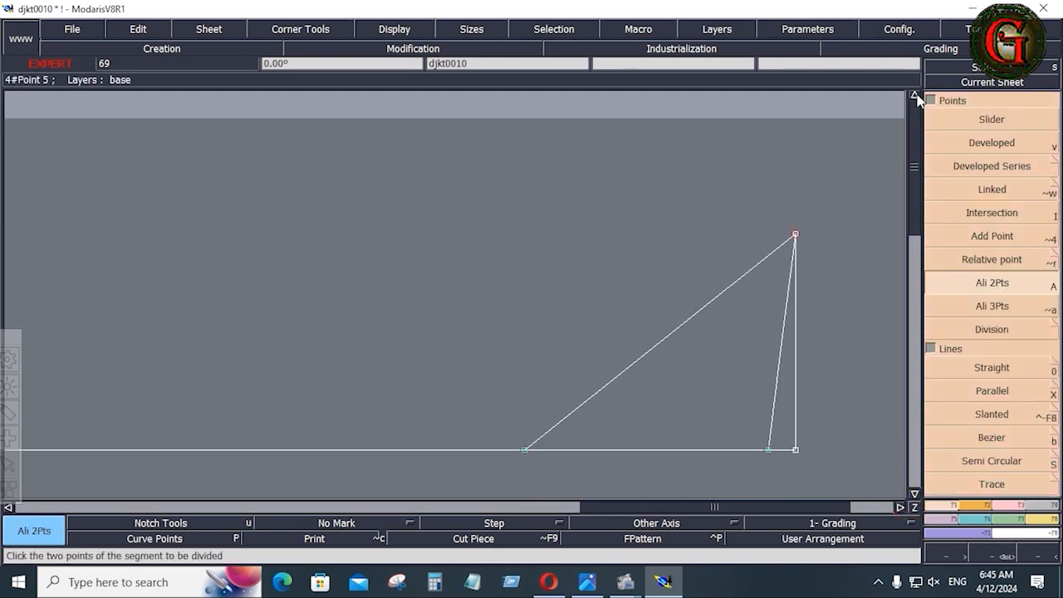
{"action": "left_click", "coordinate": [915, 96]}
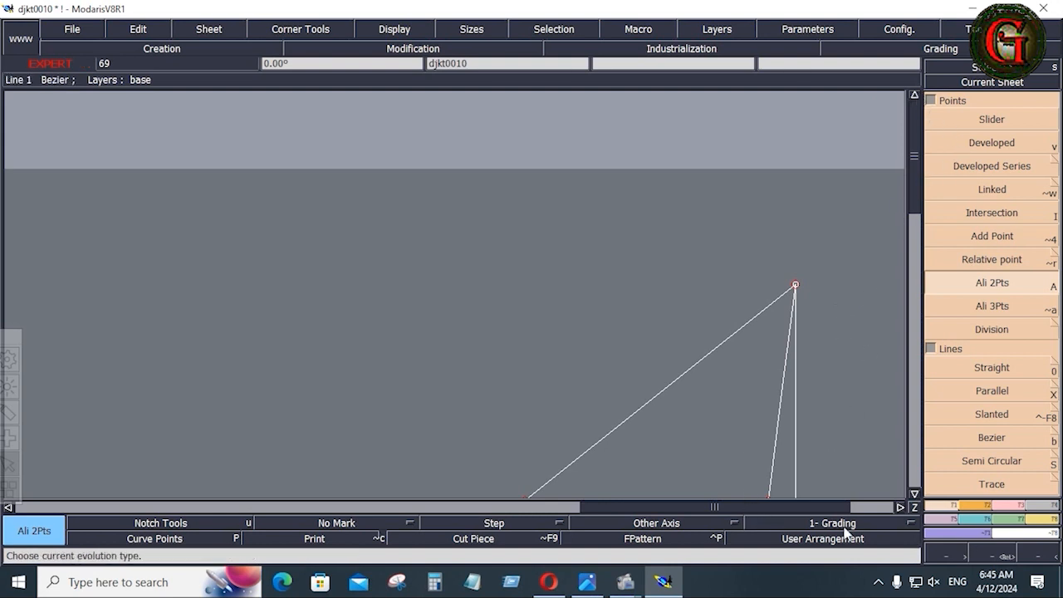
{"action": "left_click", "coordinate": [435, 581]}
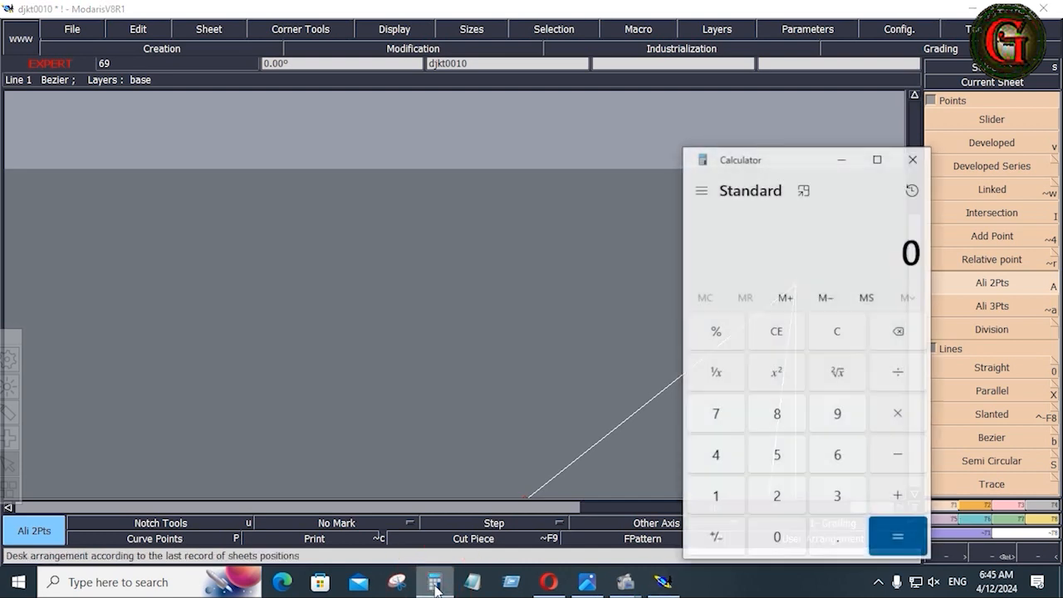
Start dividing 4 by a mistyped divisor, then clear the calculation.
{"action": "type", "text": "4/"}
{"action": "left_click", "coordinate": [841, 539]}
{"action": "left_click", "coordinate": [766, 495]}
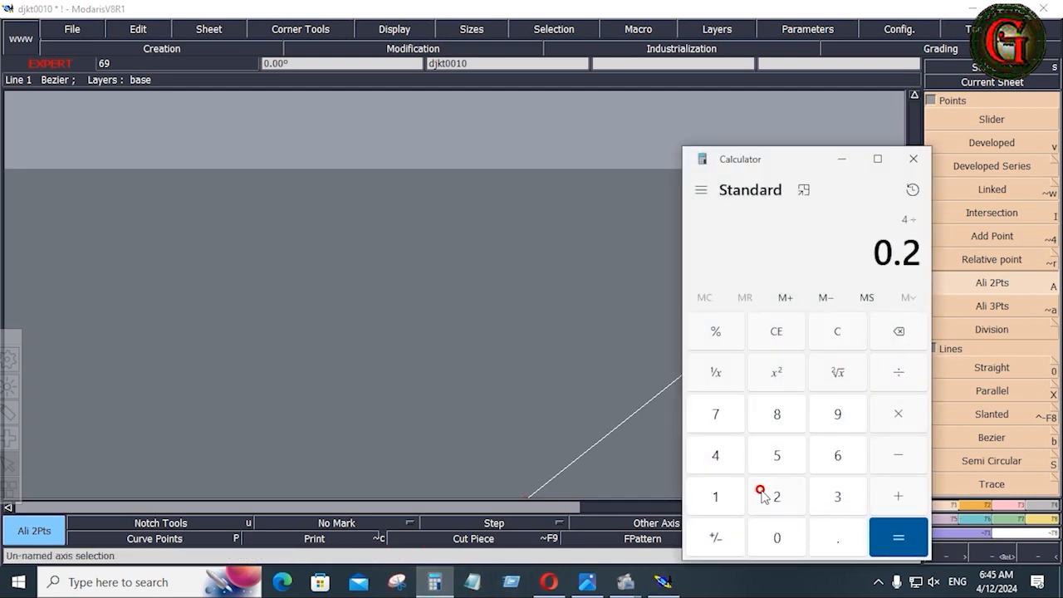
{"action": "left_click", "coordinate": [781, 497]}
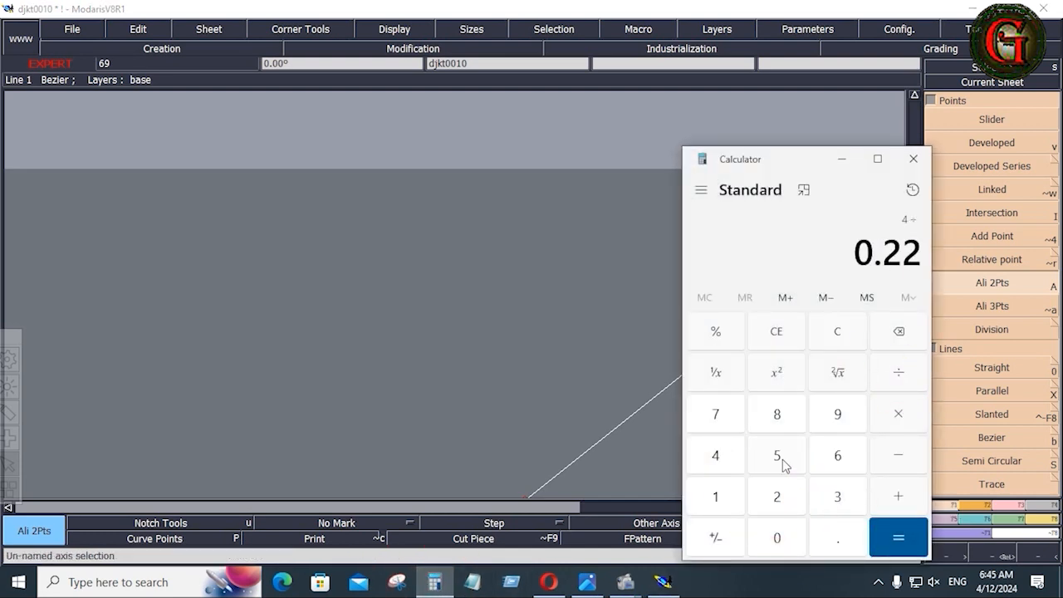
{"action": "left_click", "coordinate": [839, 333]}
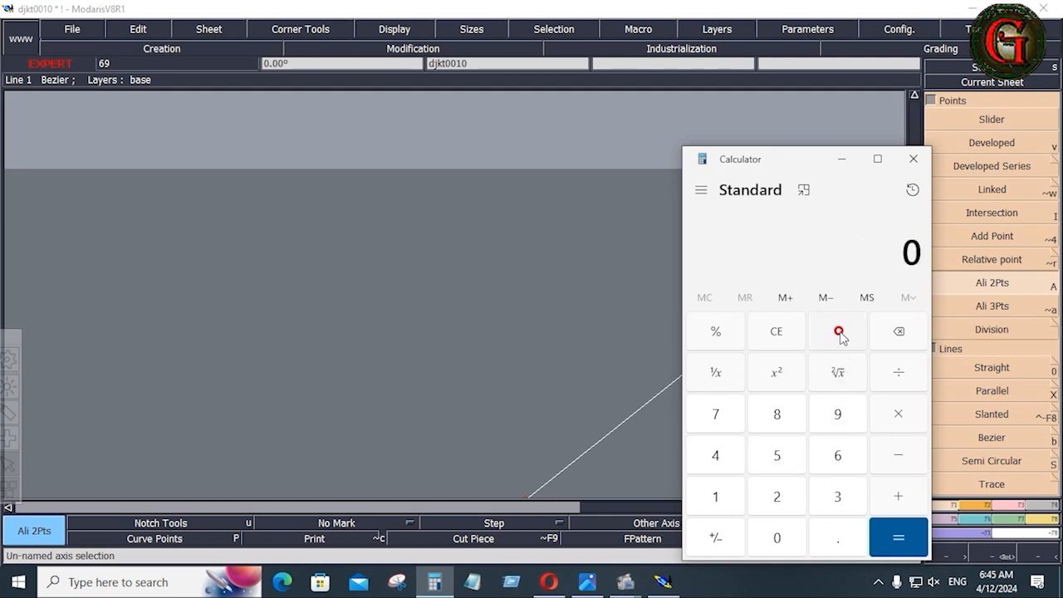
Compute 4 ÷ 2.54 = 1.5748 and minimise the Calculator.
{"action": "left_click", "coordinate": [717, 455]}
{"action": "left_click", "coordinate": [899, 374]}
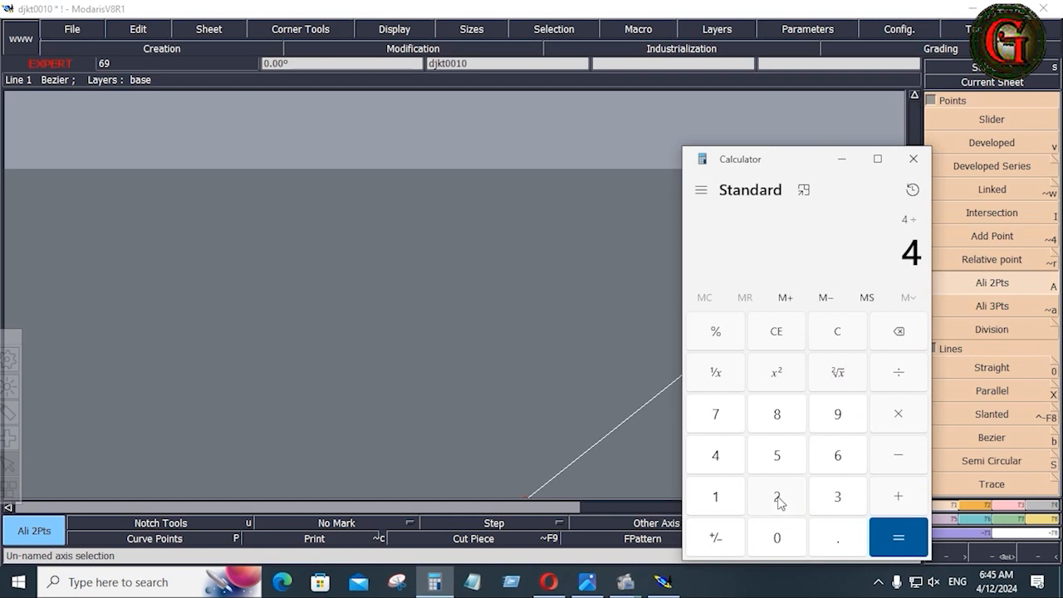
{"action": "left_click", "coordinate": [778, 499]}
{"action": "left_click", "coordinate": [837, 538]}
{"action": "left_click", "coordinate": [778, 457]}
{"action": "left_click", "coordinate": [715, 457]}
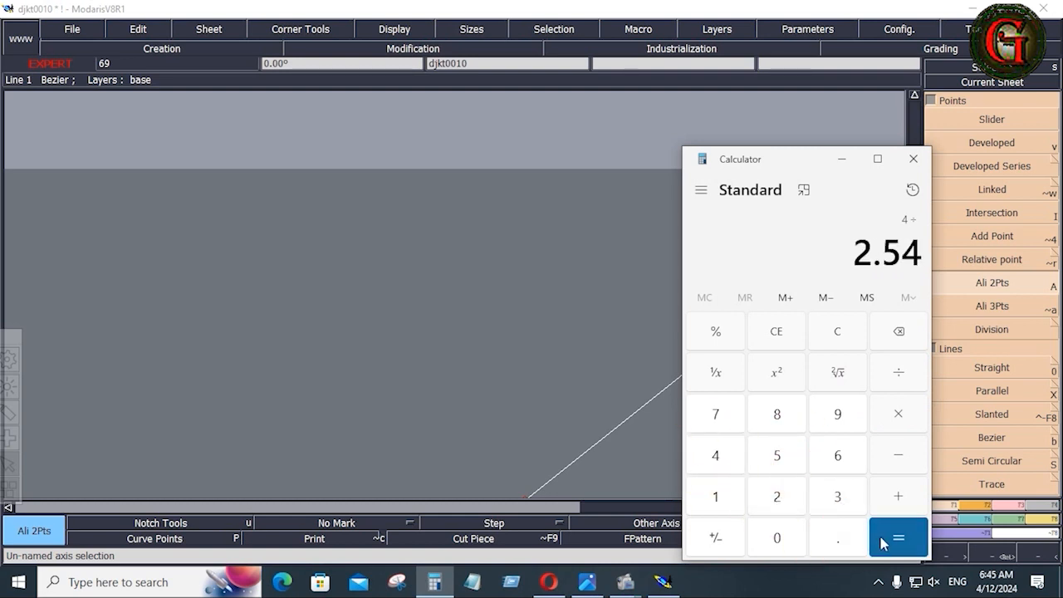
{"action": "left_click", "coordinate": [882, 544]}
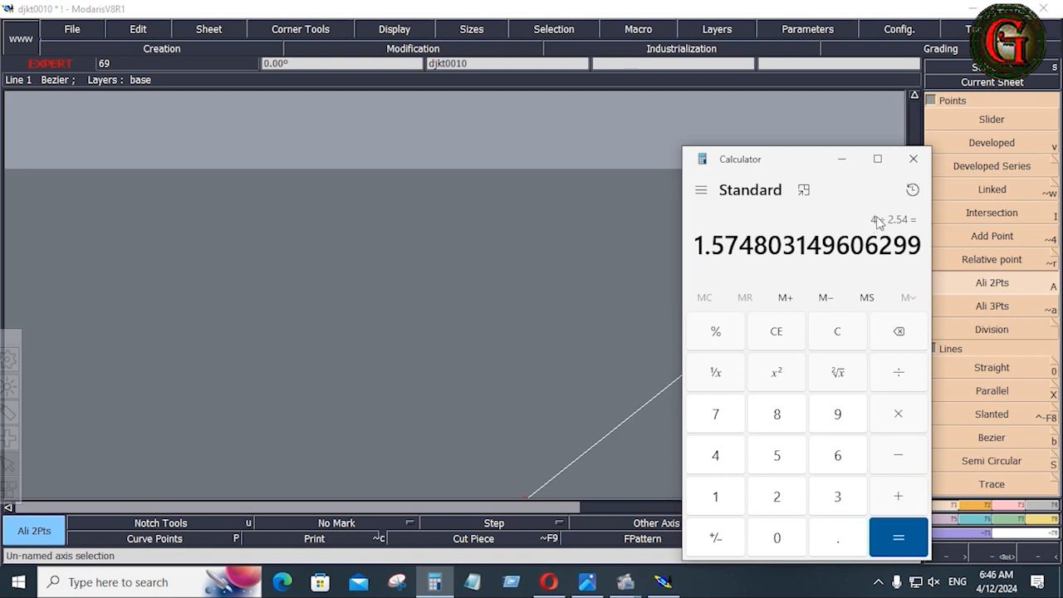
{"action": "left_click", "coordinate": [844, 159]}
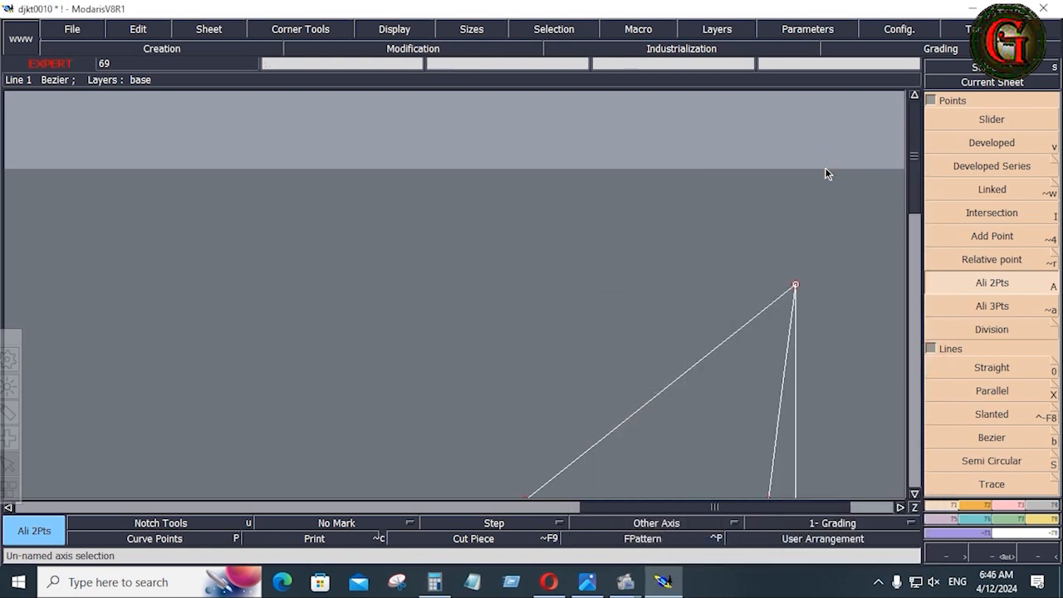
Read the Shoulder Length of 8 on SHEET-01 in Photos, then return to Modaris.
{"action": "left_click", "coordinate": [588, 581]}
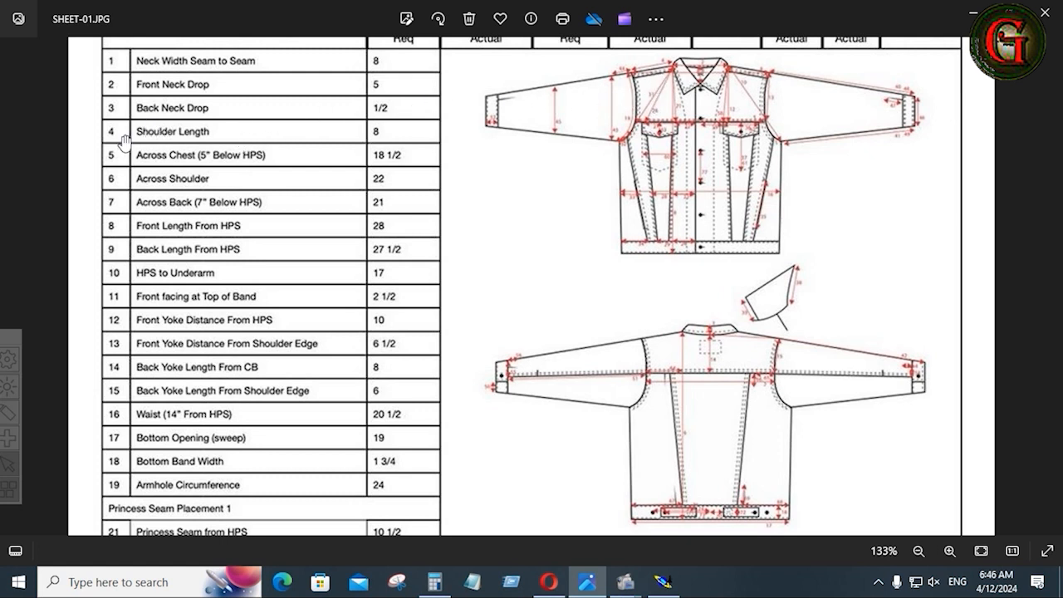
{"action": "left_click", "coordinate": [663, 582]}
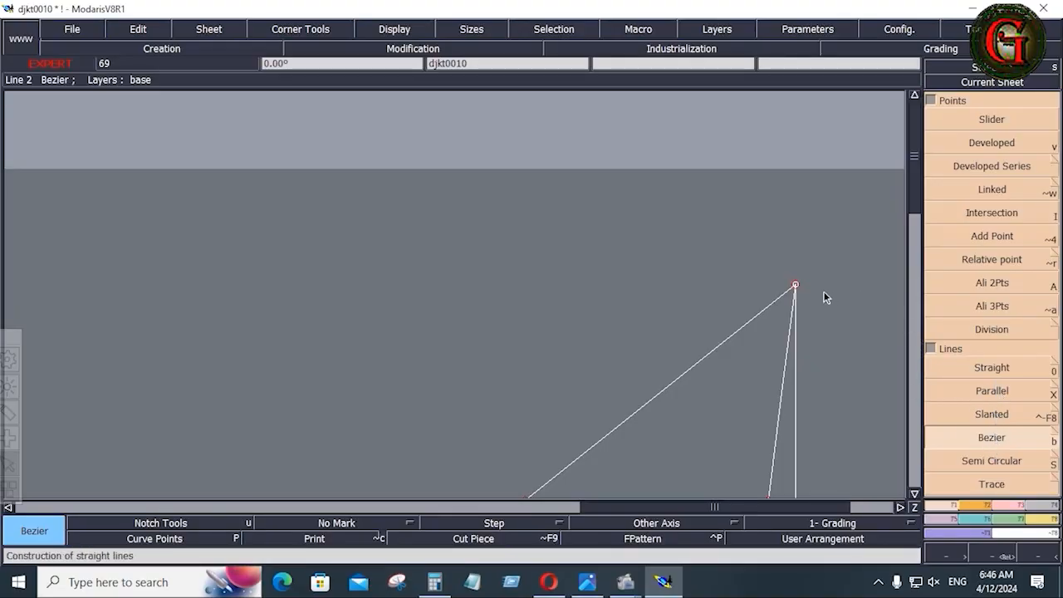
Draw an 8-inch line from the top point with a 1.75-inch vertical drop.
{"action": "left_click", "coordinate": [796, 285]}
{"action": "left_click", "coordinate": [119, 91]}
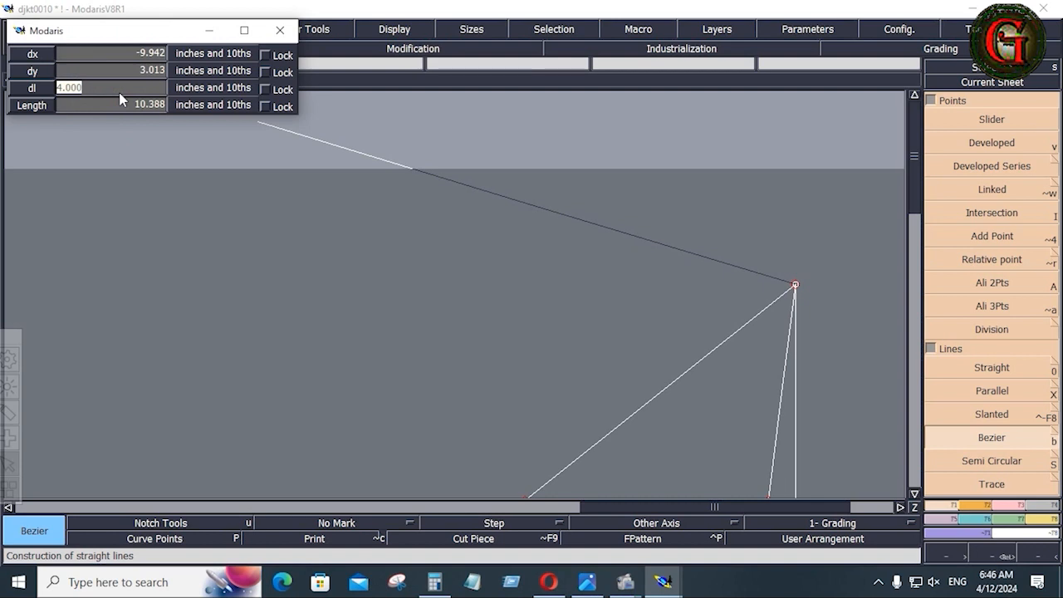
{"action": "type", "text": "8"}
{"action": "left_click", "coordinate": [108, 74]}
{"action": "type", "text": "1.75"}
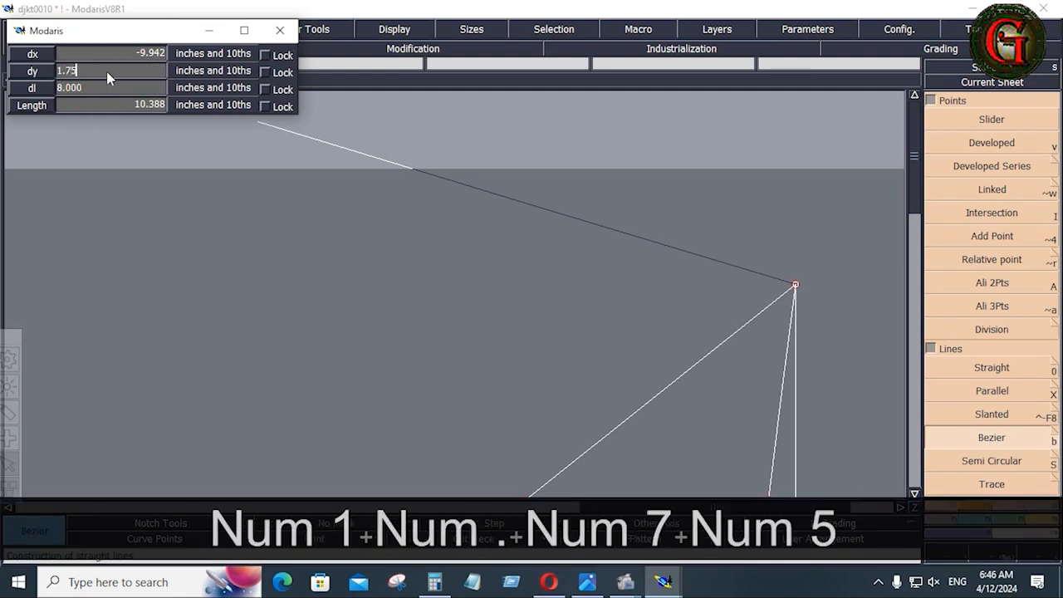
{"action": "key", "text": "Return"}
Delete the stray measure and the leftover upper construction mark.
{"action": "key", "text": "Delete"}
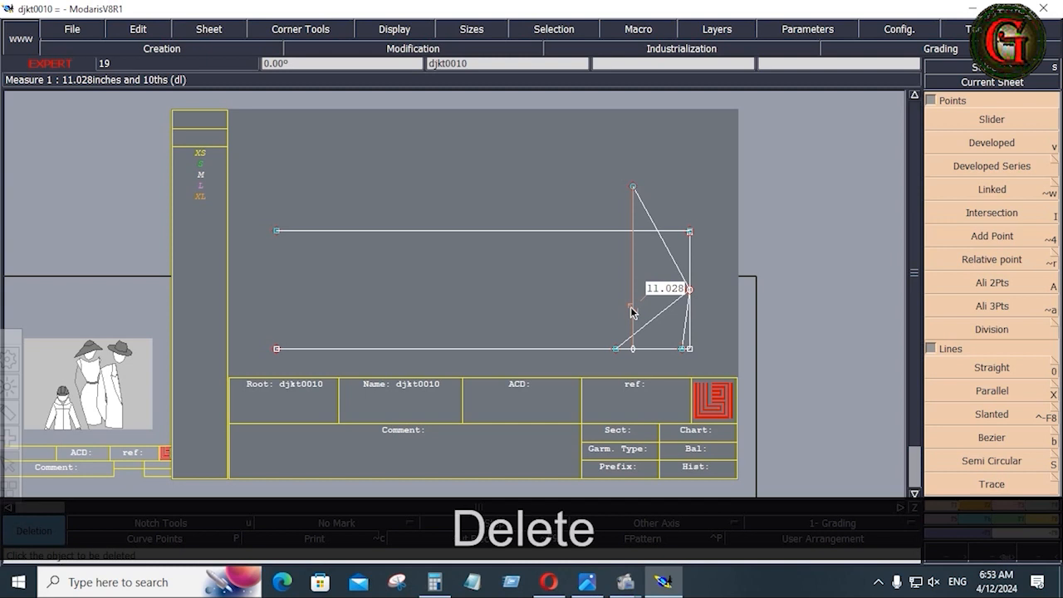
{"action": "left_click", "coordinate": [631, 311]}
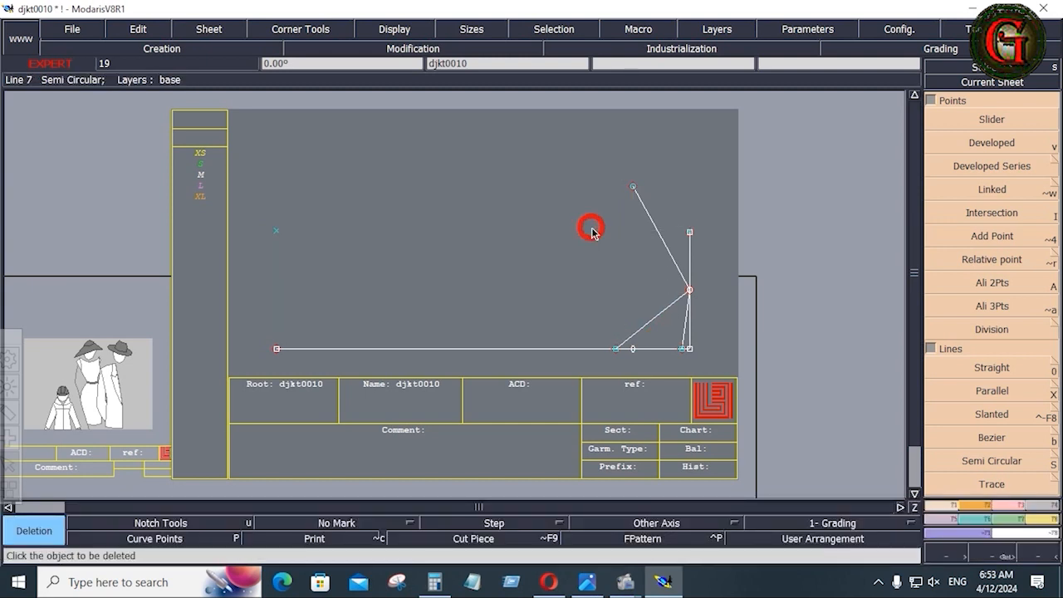
{"action": "left_click", "coordinate": [278, 230]}
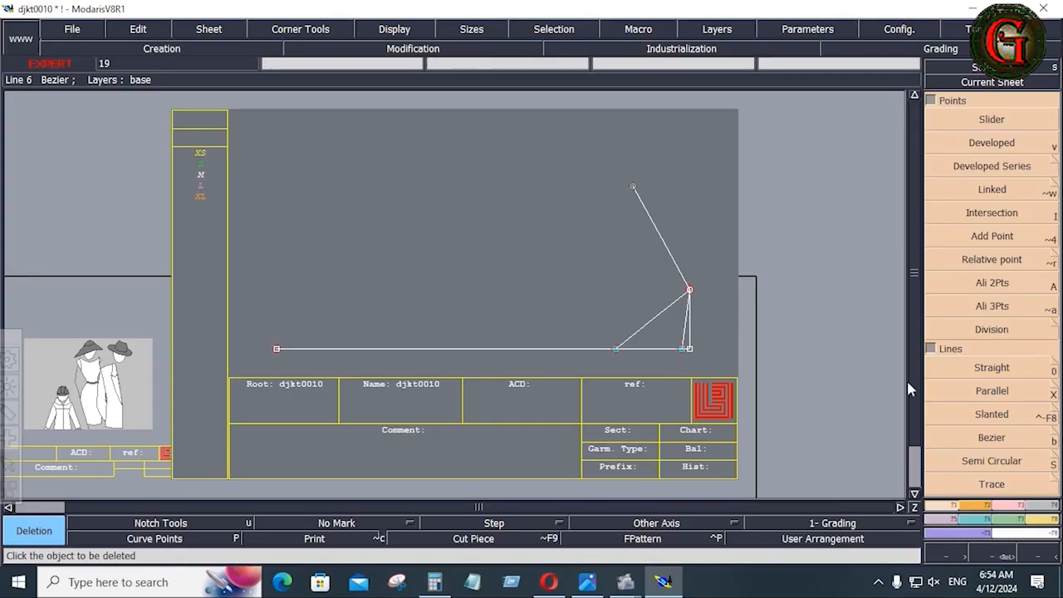
{"action": "left_click", "coordinate": [981, 392]}
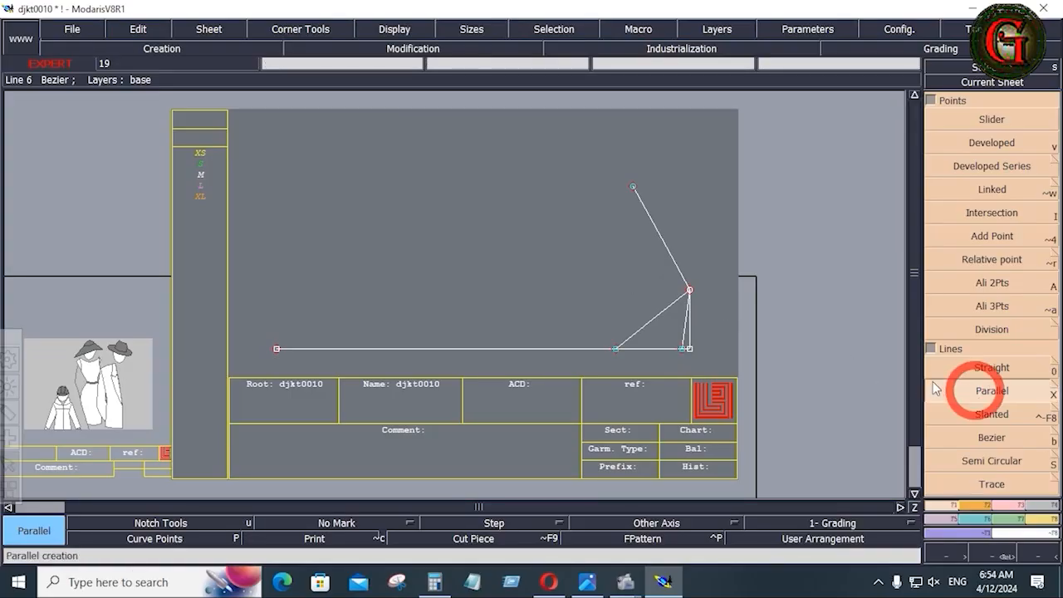
Offset the shoulder line by 0.75 and -0.75 to create parallels on both sides.
{"action": "left_click", "coordinate": [675, 264]}
{"action": "key", "text": "Down"}
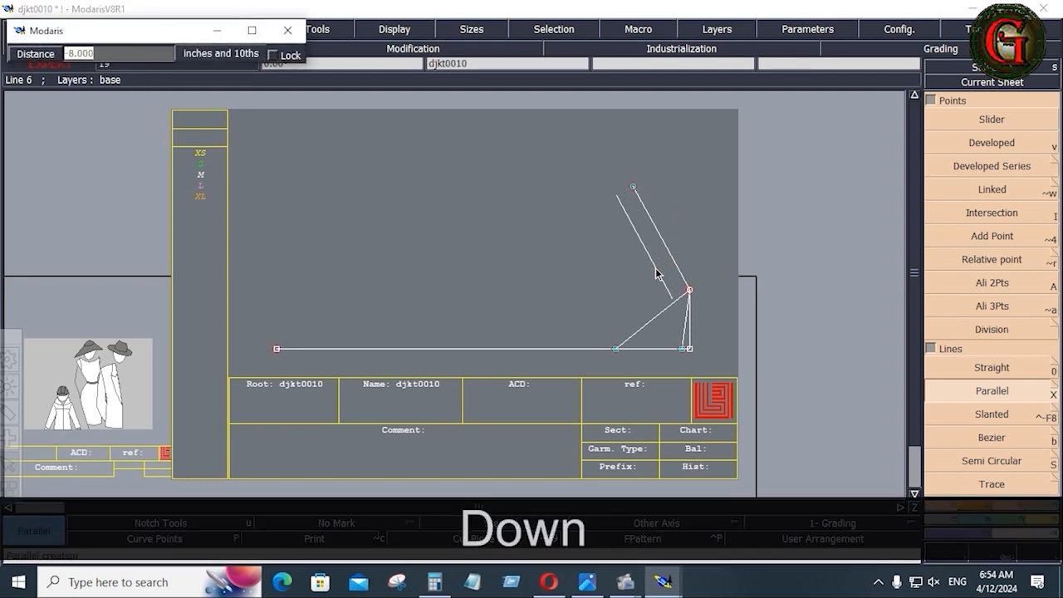
{"action": "type", "text": "."}
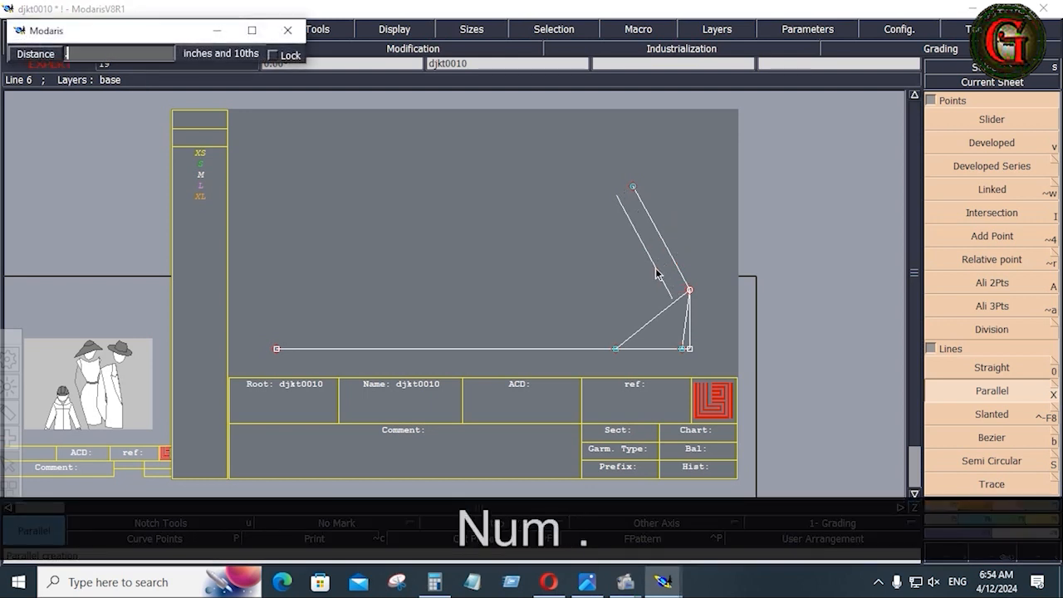
{"action": "type", "text": "75"}
{"action": "key", "text": "Return"}
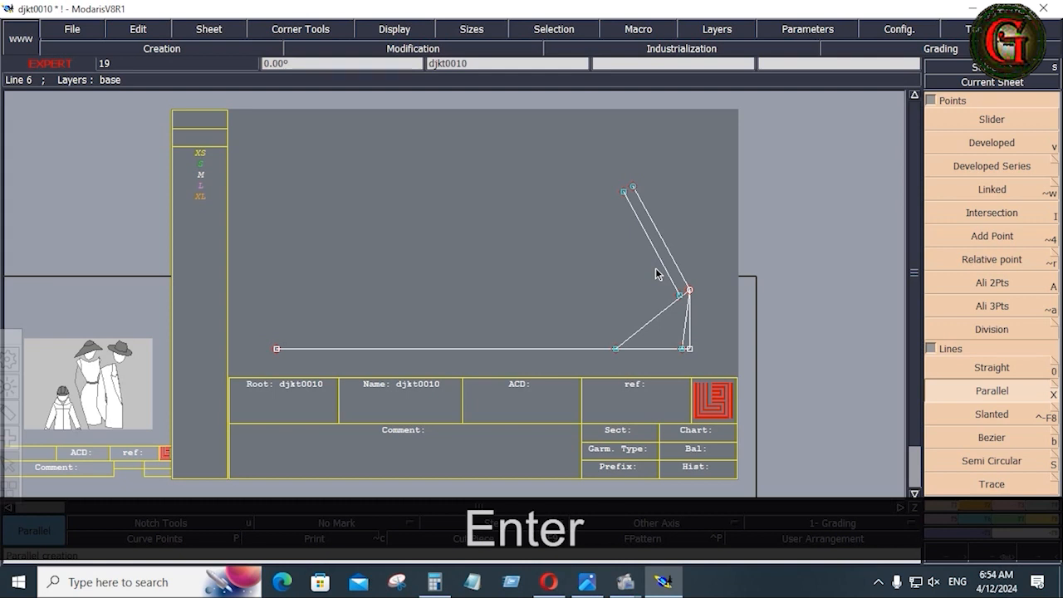
{"action": "left_click", "coordinate": [671, 253]}
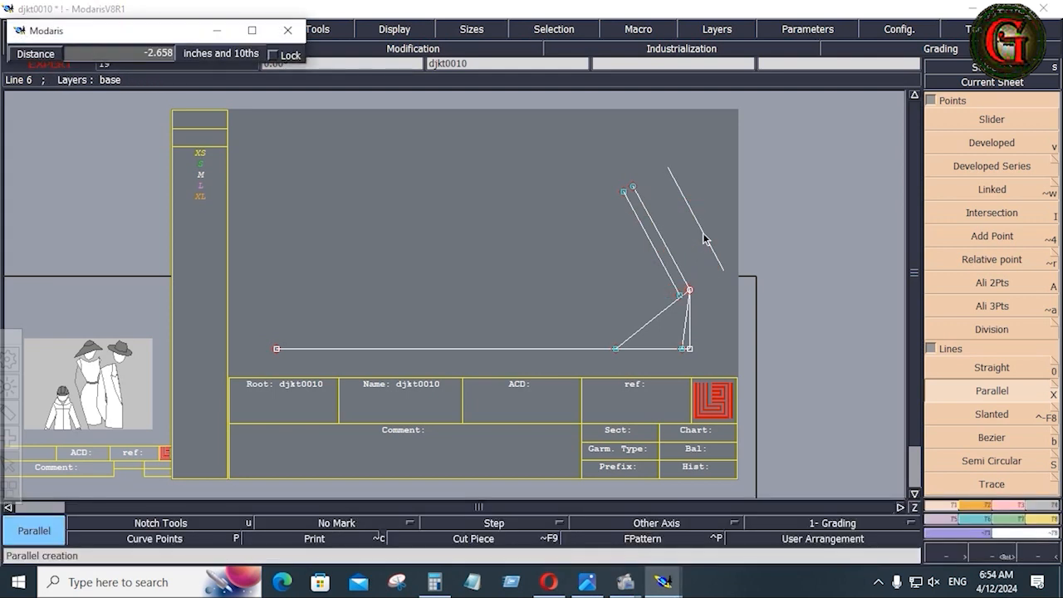
{"action": "key", "text": "Down"}
{"action": "type", "text": "-.7"}
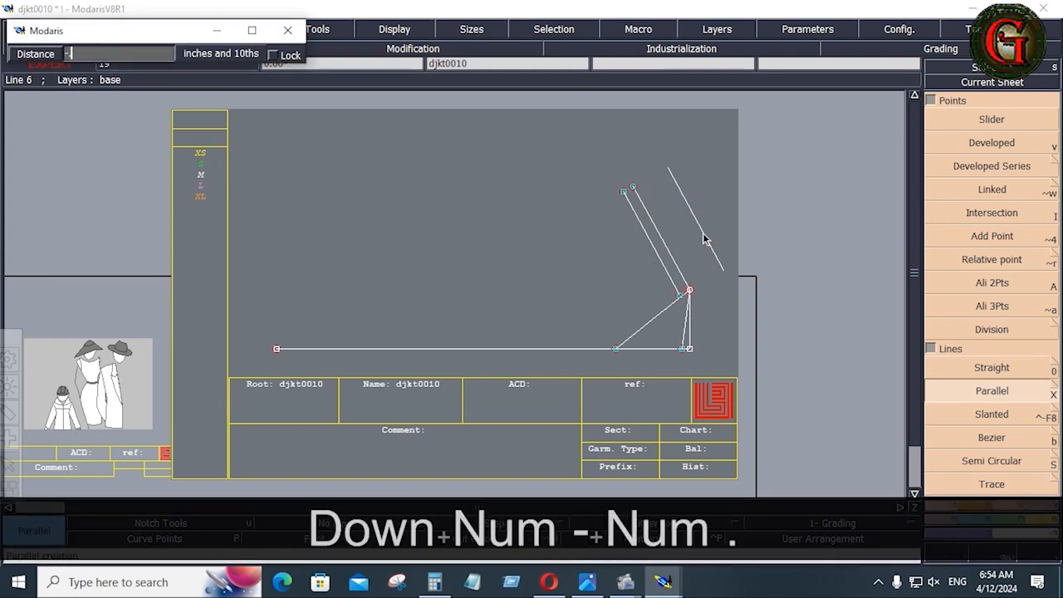
{"action": "type", "text": "5"}
{"action": "key", "text": "Return"}
{"action": "left_click_drag", "start_coordinate": [568, 161], "coordinate": [717, 370]}
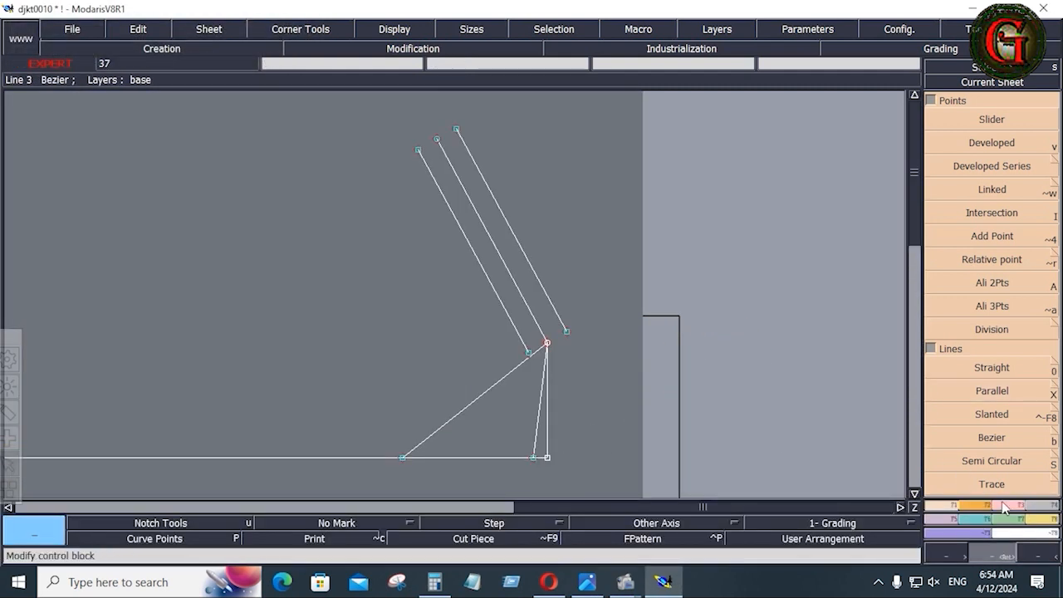
Fit the diagonal and short lower lines onto the slanted lines with Adjust 2 Lines.
{"action": "key", "text": "F2"}
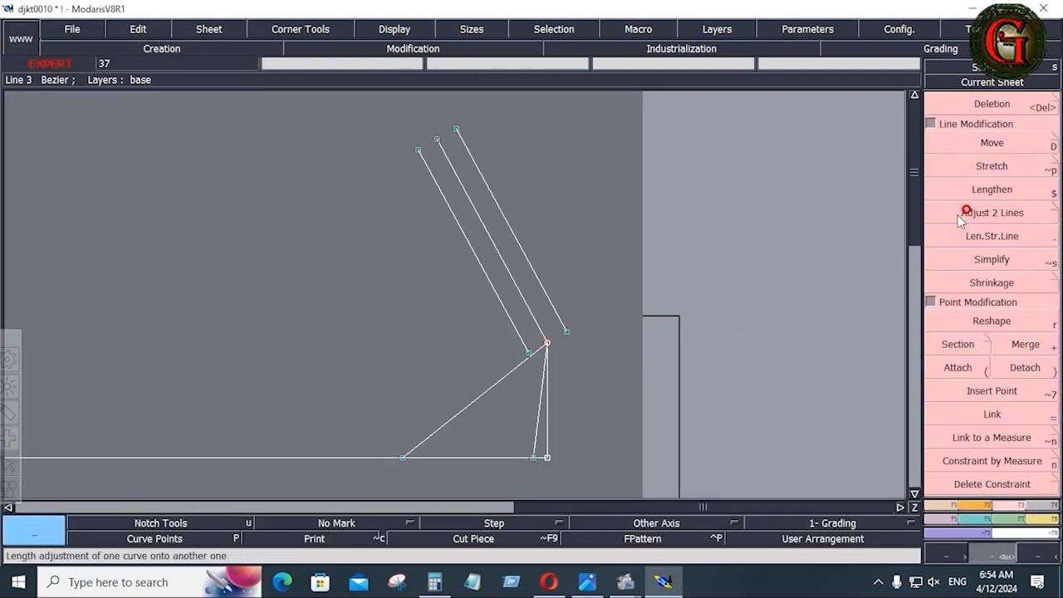
{"action": "left_click", "coordinate": [981, 211]}
{"action": "left_click", "coordinate": [508, 374]}
{"action": "left_click", "coordinate": [516, 333]}
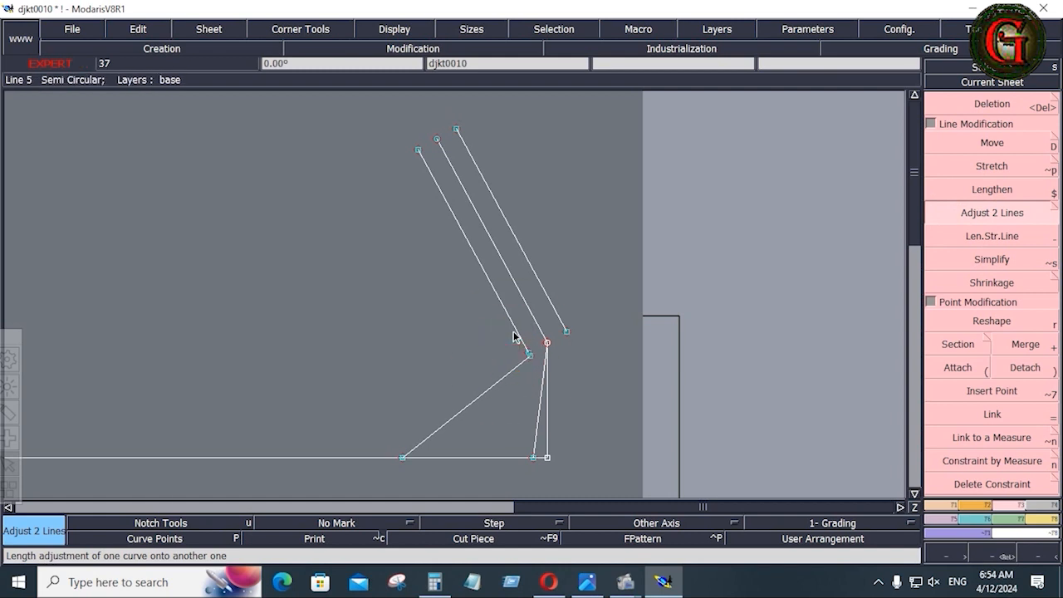
{"action": "left_click", "coordinate": [540, 409]}
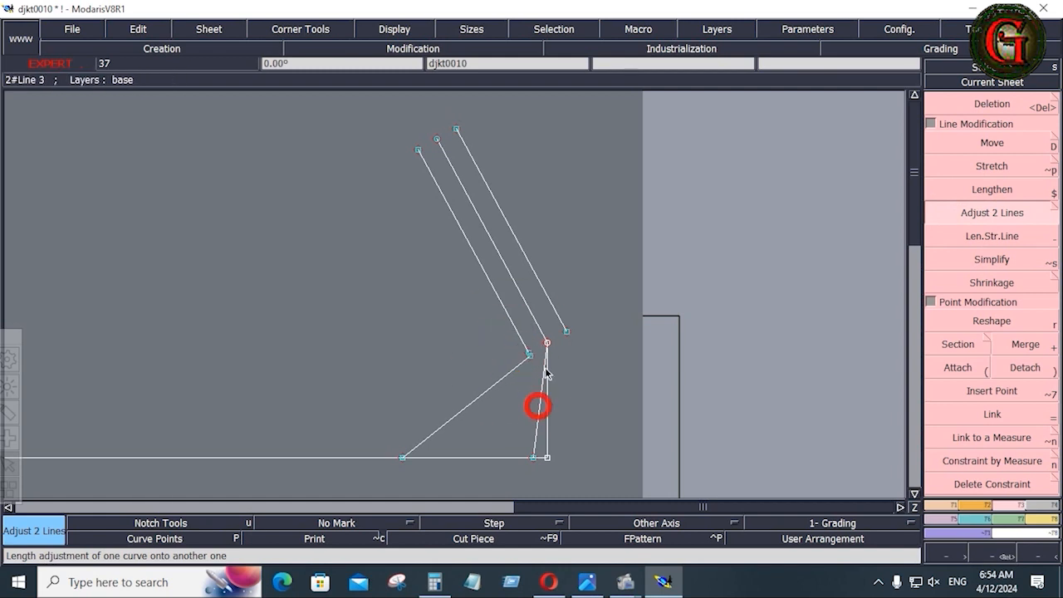
{"action": "left_click", "coordinate": [550, 308]}
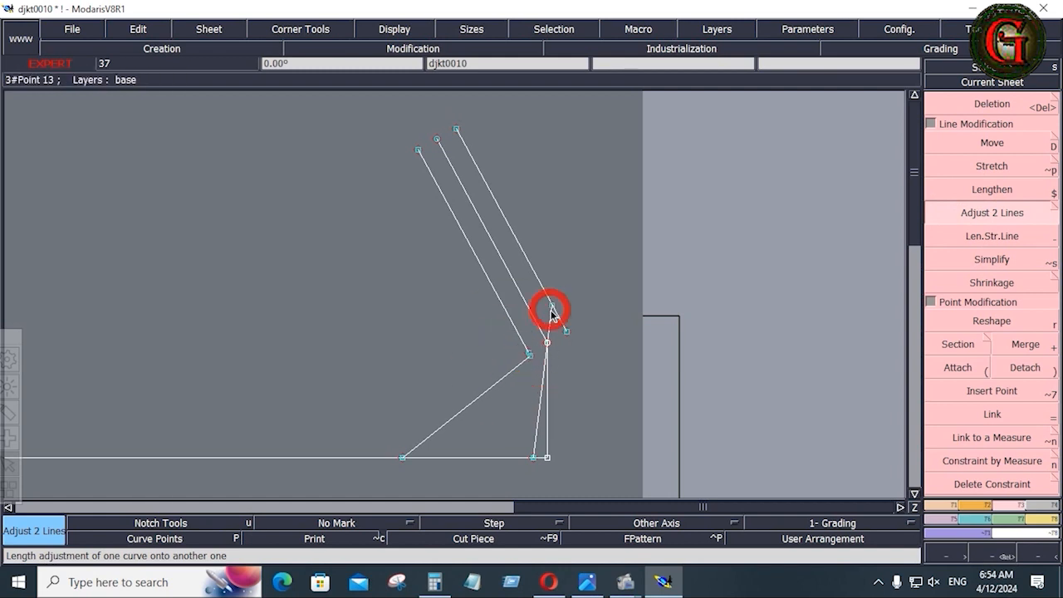
Attach the new corner point and the lower-left endpoint to their neighbouring line ends.
{"action": "left_click", "coordinate": [958, 367]}
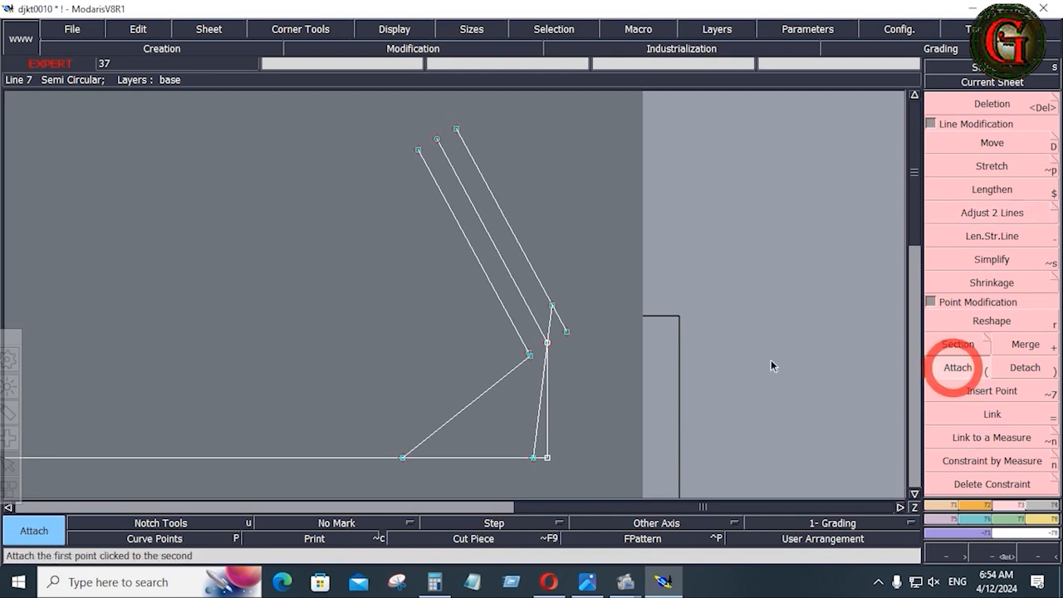
{"action": "left_click", "coordinate": [553, 307]}
{"action": "left_click", "coordinate": [565, 331]}
{"action": "left_click", "coordinate": [529, 358]}
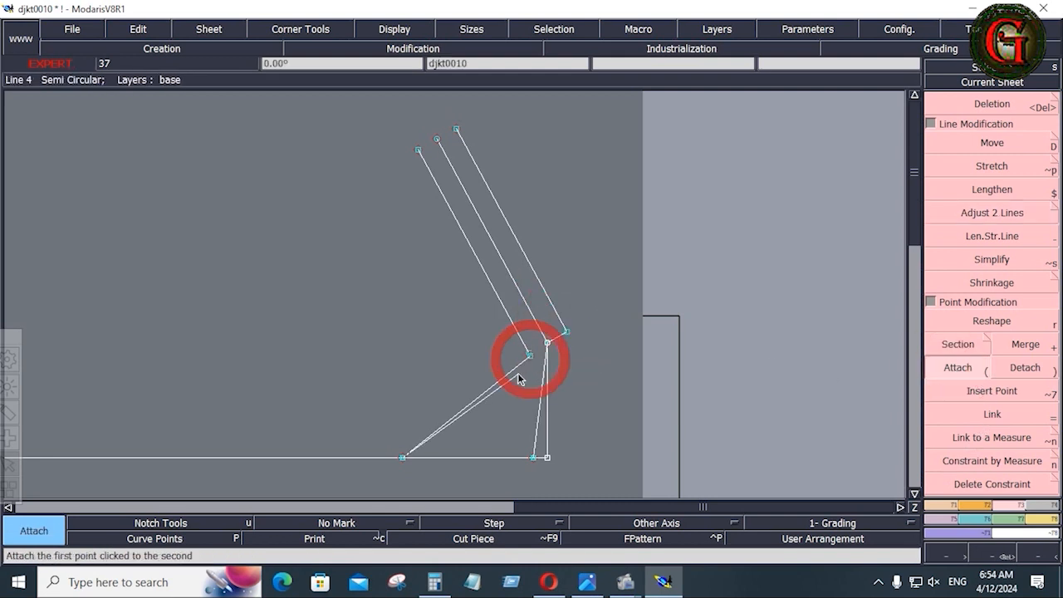
{"action": "left_click", "coordinate": [527, 353]}
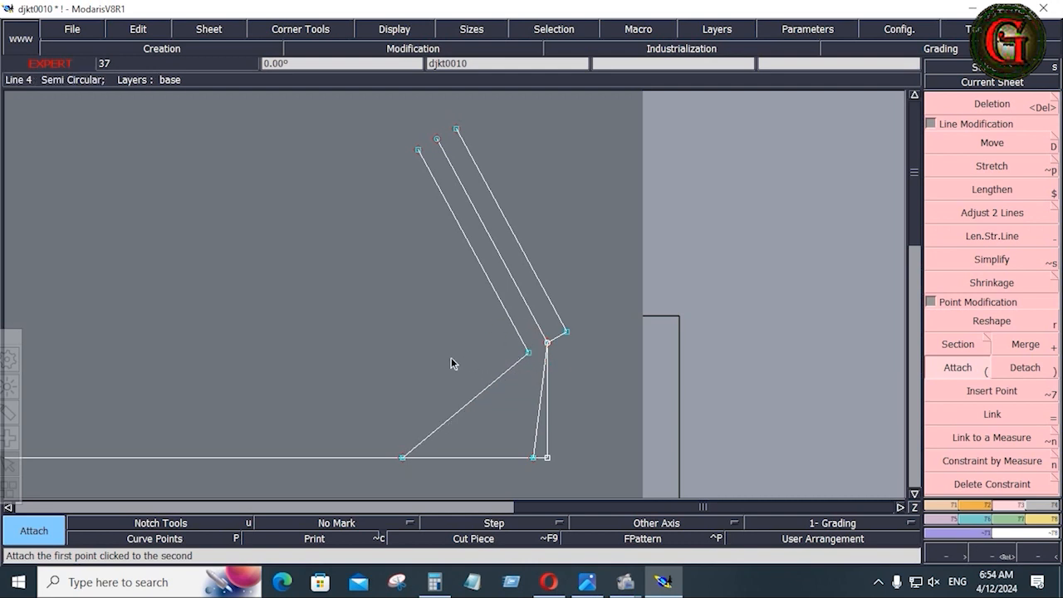
{"action": "key", "text": "Return"}
{"action": "left_click_drag", "start_coordinate": [359, 304], "coordinate": [597, 484]}
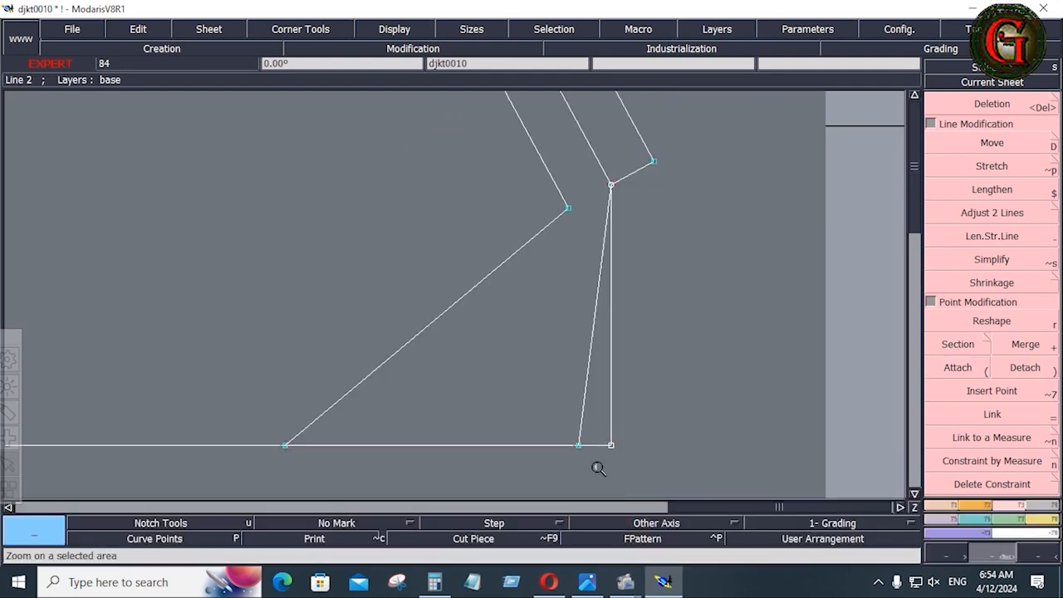
Show the curve handles and simplify the diagonal line by removing redundant points.
{"action": "left_click", "coordinate": [964, 367]}
{"action": "left_click", "coordinate": [397, 30]}
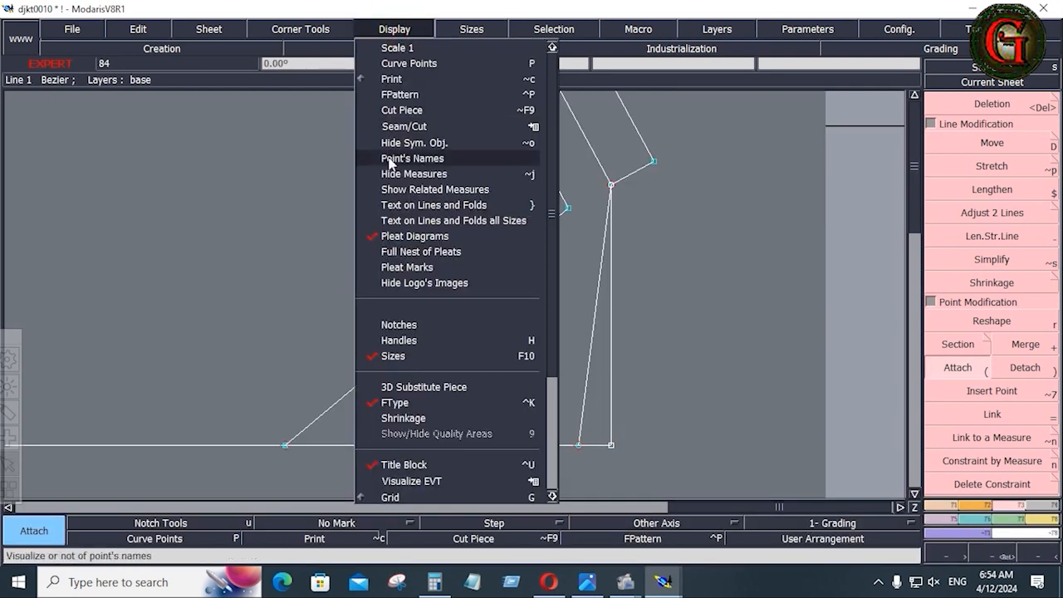
{"action": "left_click", "coordinate": [399, 340]}
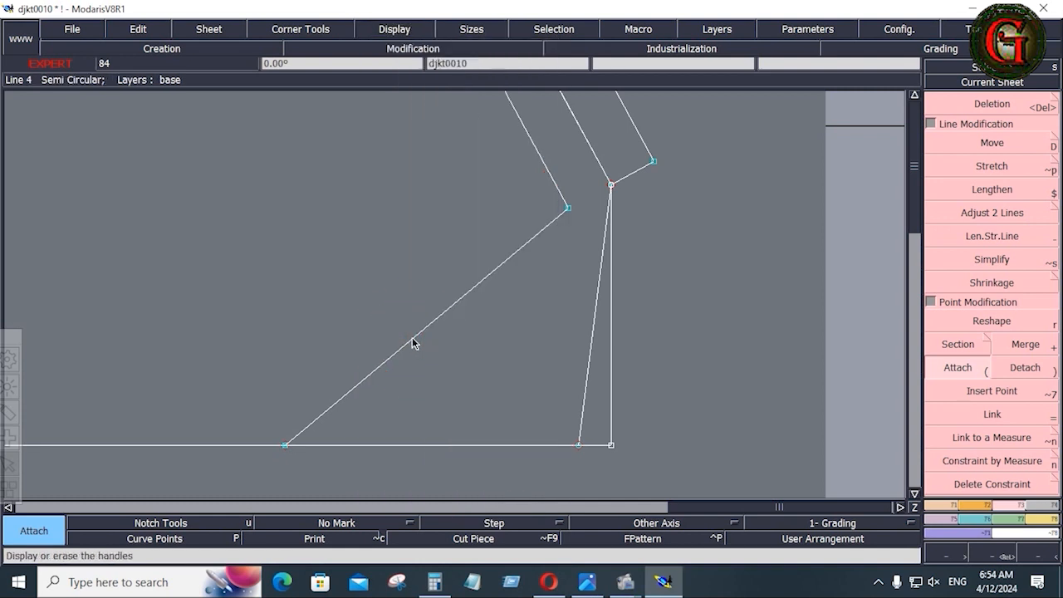
{"action": "left_click", "coordinate": [993, 320]}
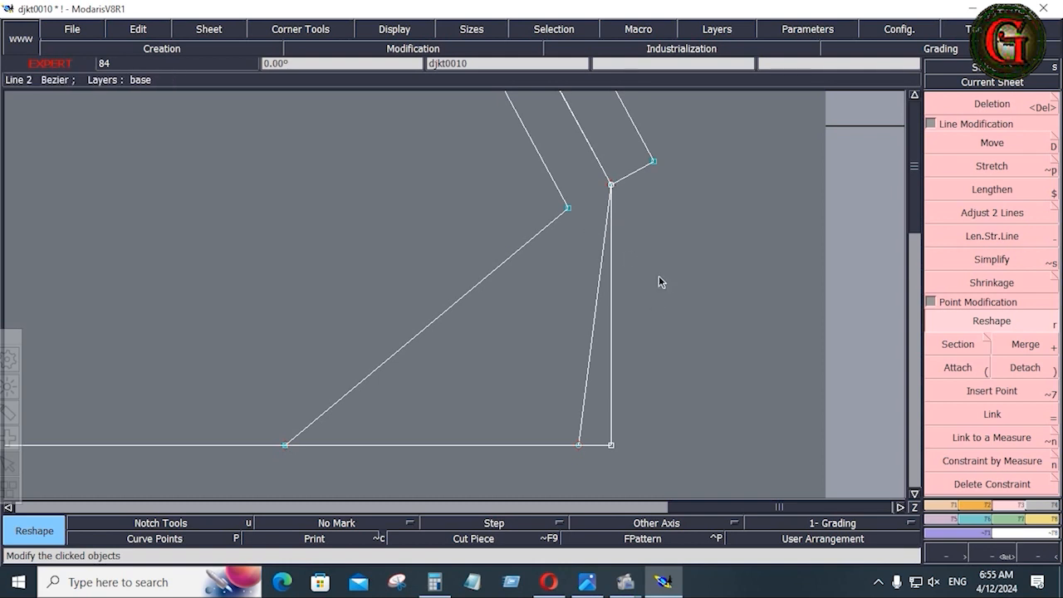
{"action": "left_click", "coordinate": [993, 258]}
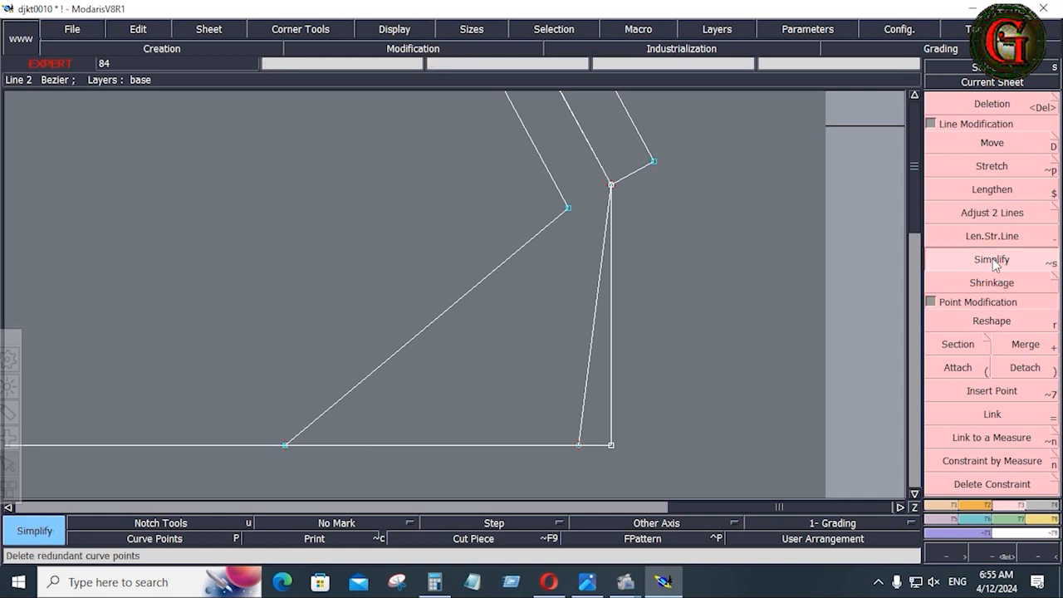
{"action": "key", "text": "alt"}
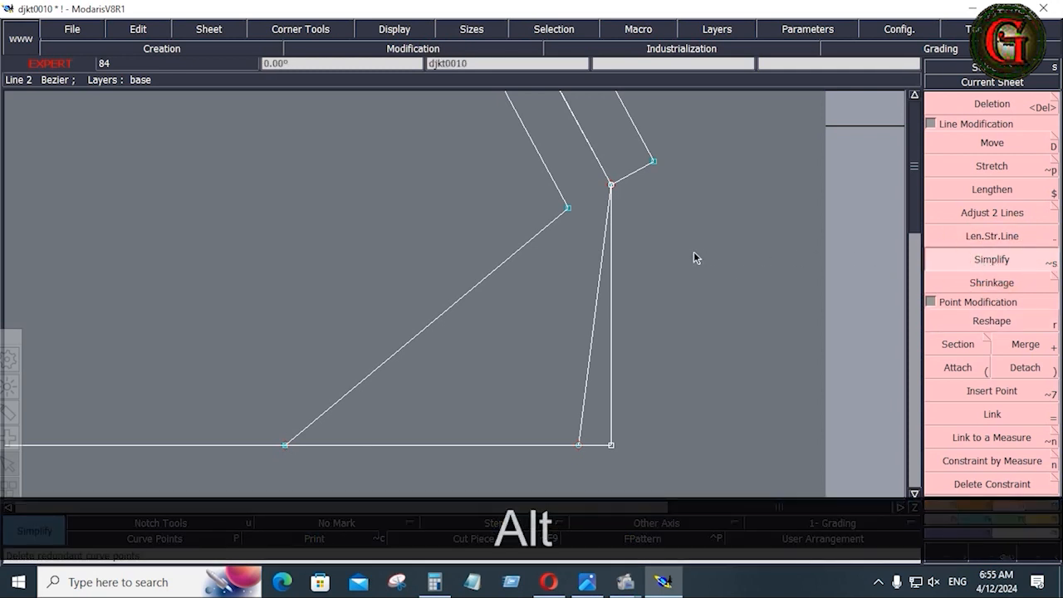
{"action": "key", "text": "alt"}
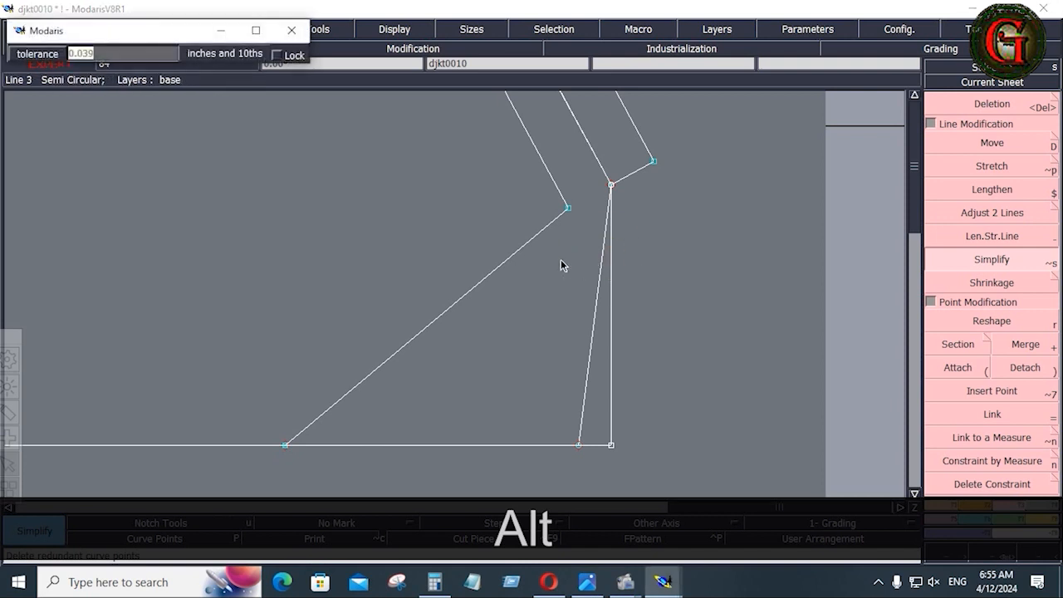
{"action": "left_click", "coordinate": [519, 251]}
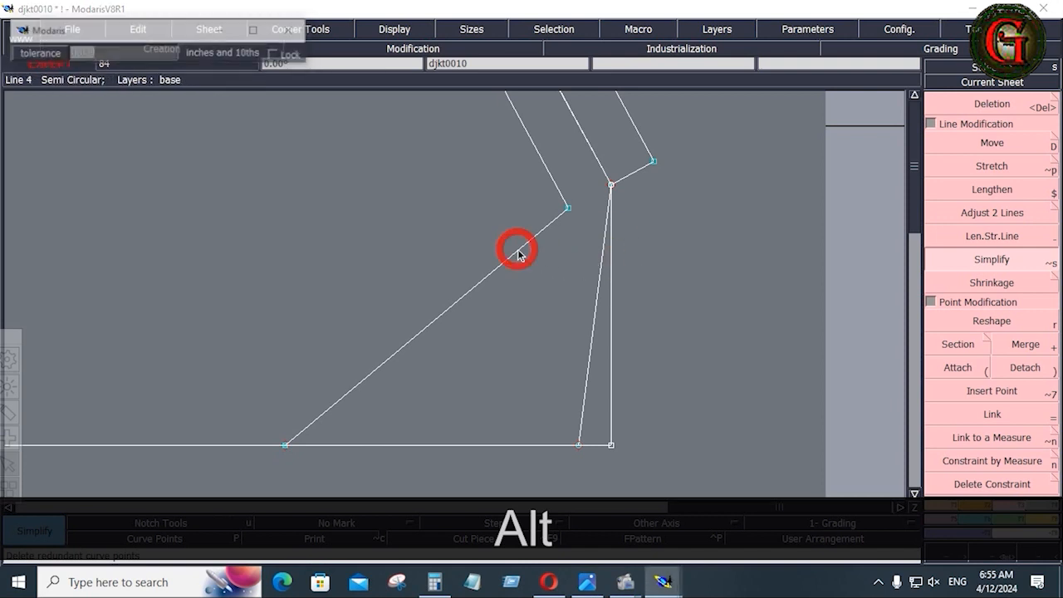
Bend the diagonal and the right vertical line into curves.
{"action": "left_click", "coordinate": [992, 323]}
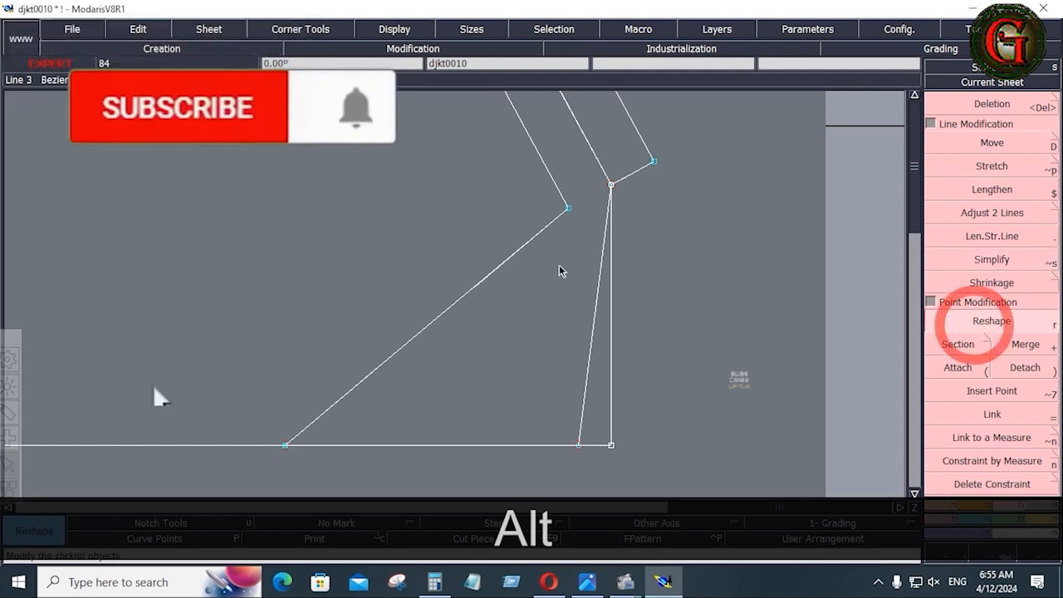
{"action": "left_click", "coordinate": [482, 288]}
{"action": "left_click", "coordinate": [391, 247]}
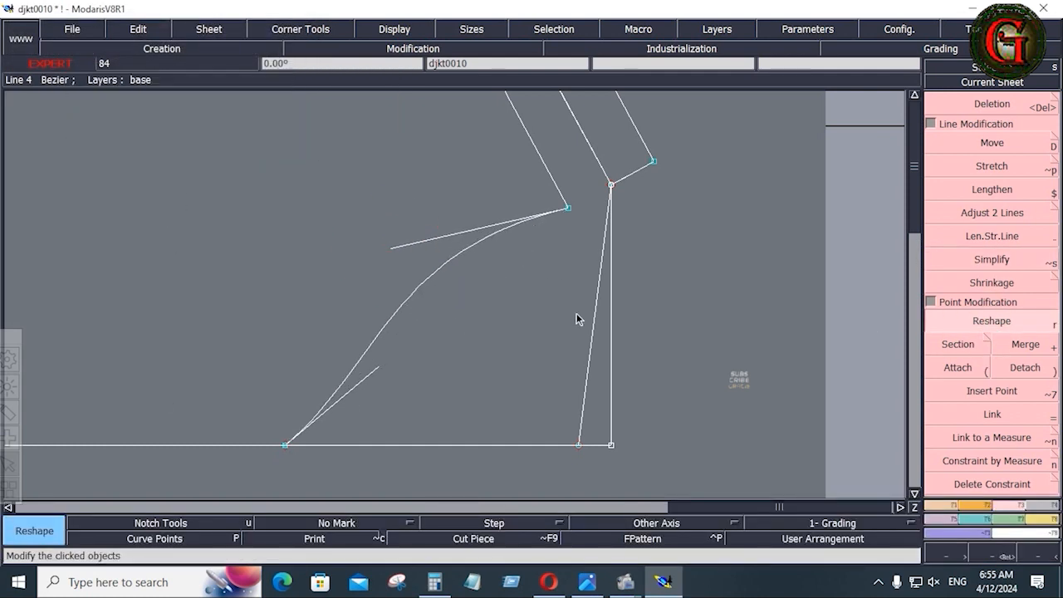
{"action": "left_click", "coordinate": [584, 261]}
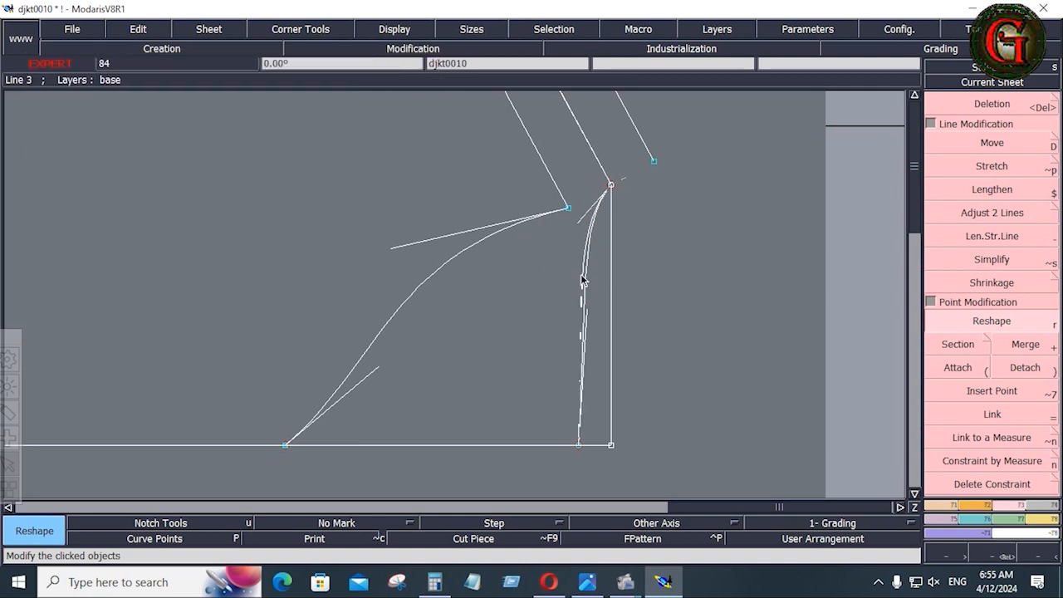
{"action": "left_click", "coordinate": [582, 275]}
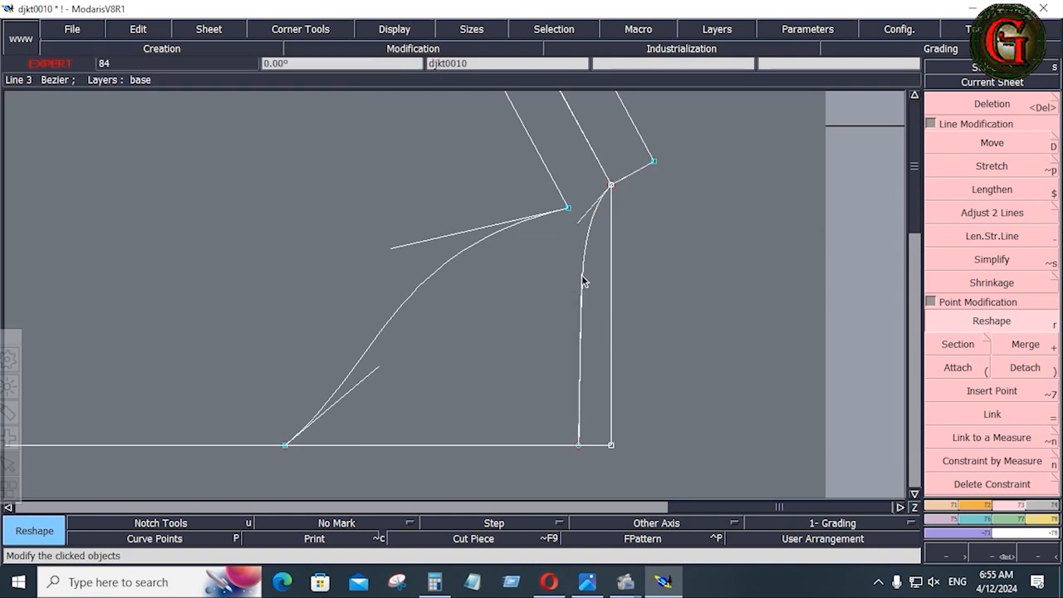
{"action": "left_click", "coordinate": [582, 211]}
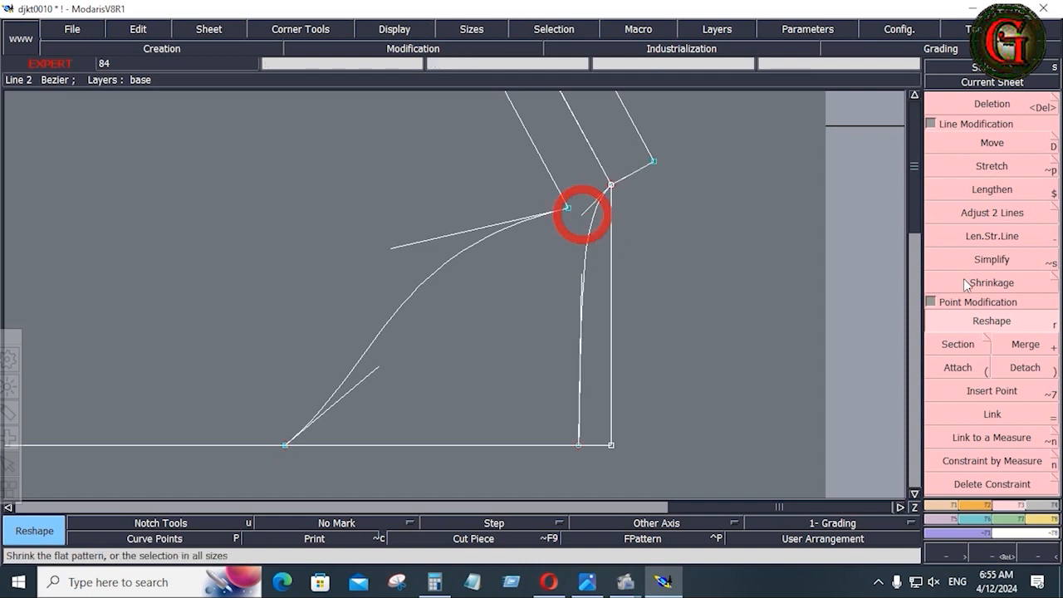
{"action": "left_click", "coordinate": [984, 321]}
Offset the vertical curve's top corner point by dx 0 and dy -0.125.
{"action": "left_click", "coordinate": [627, 202]}
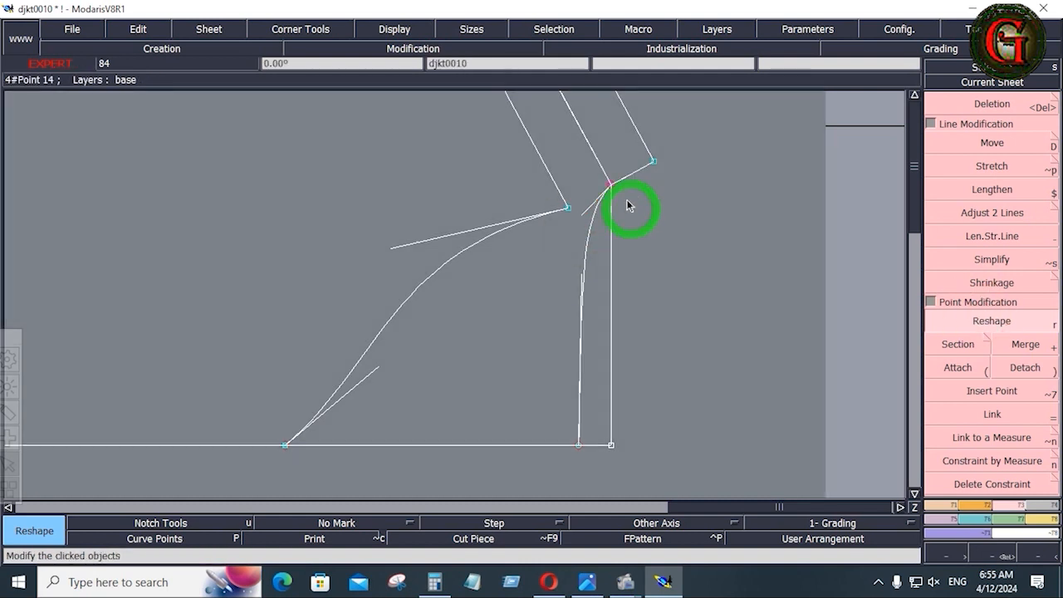
{"action": "left_click", "coordinate": [611, 187]}
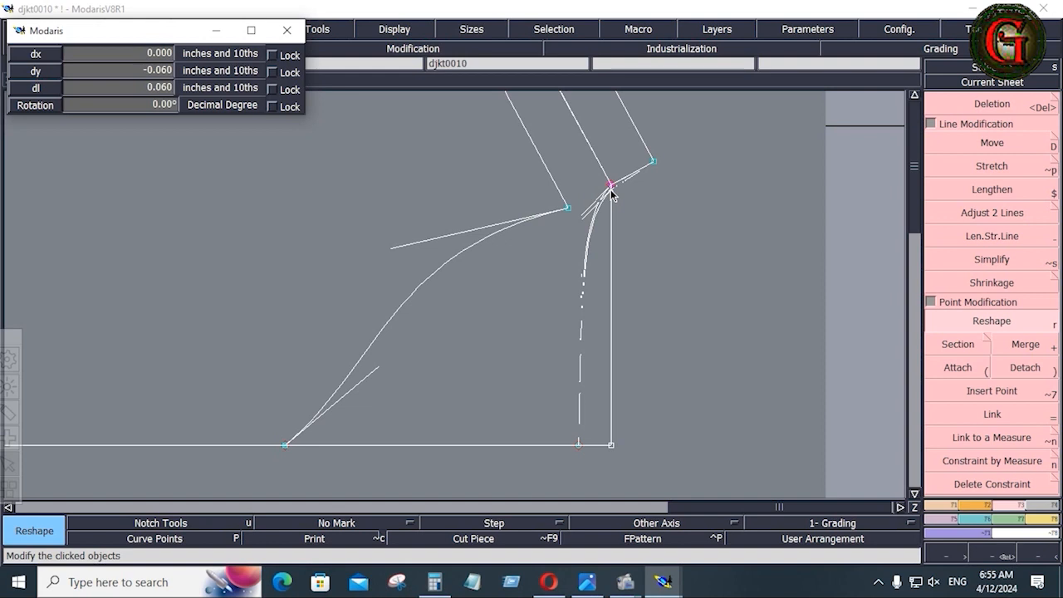
{"action": "key", "text": "Down"}
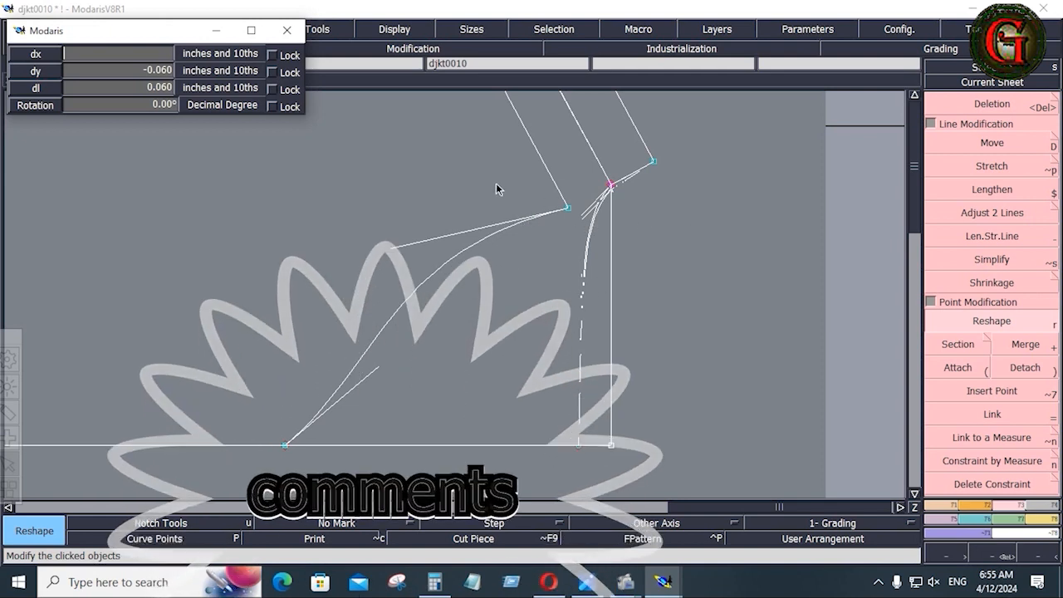
{"action": "key", "text": "Down"}
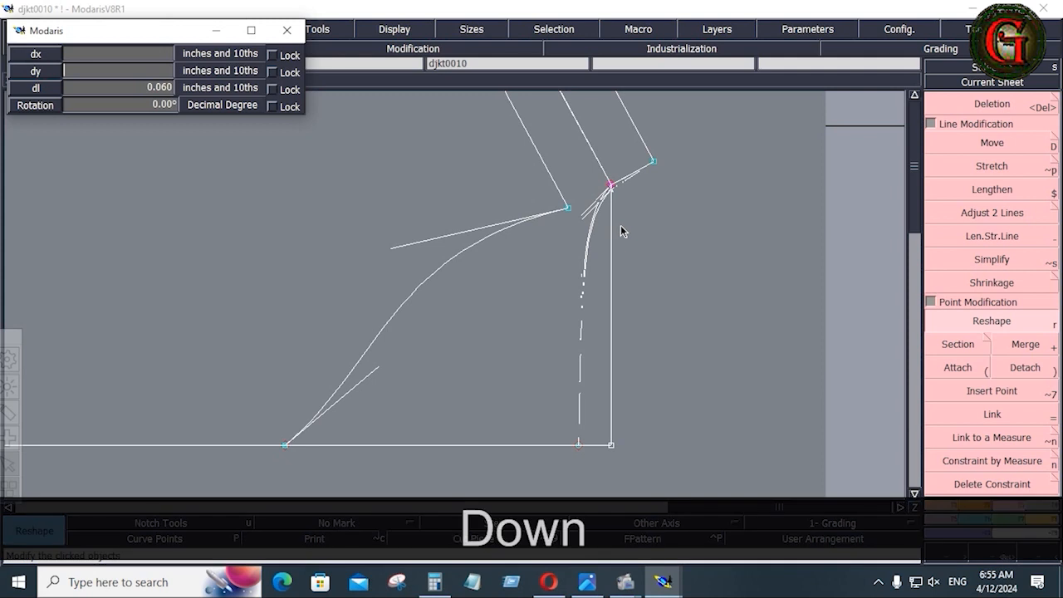
{"action": "key", "text": "Up"}
{"action": "type", "text": "0"}
{"action": "key", "text": "Down"}
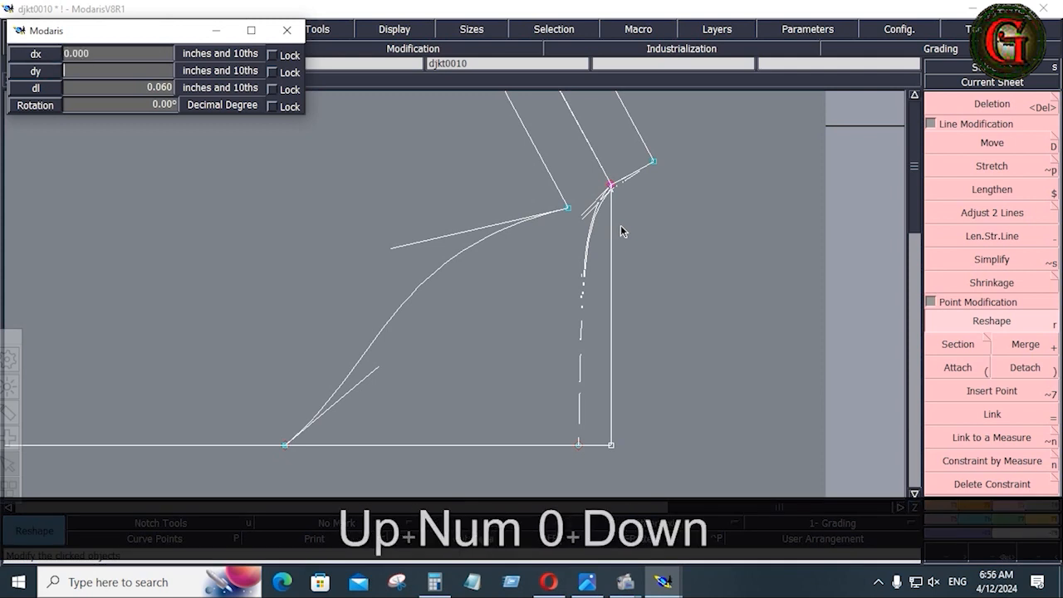
{"action": "type", "text": "-.125"}
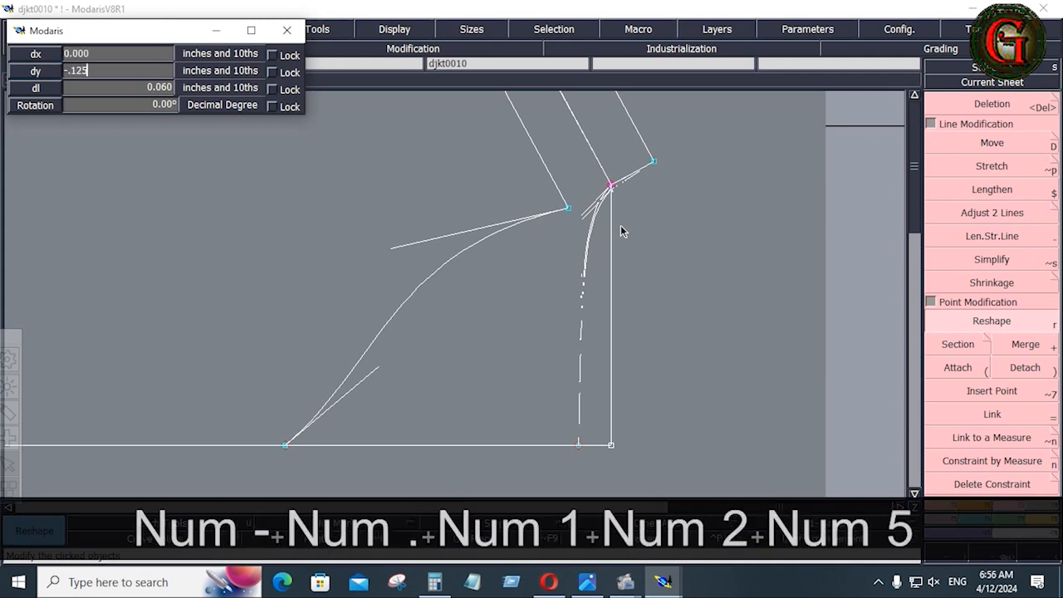
{"action": "key", "text": "Return"}
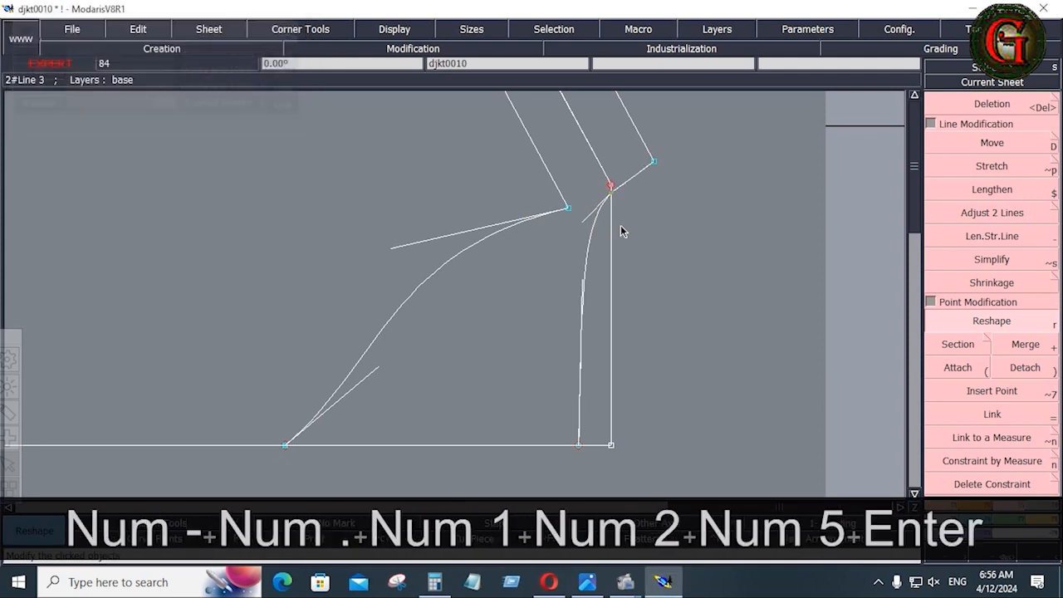
{"action": "left_click", "coordinate": [731, 296]}
Delete the straight vertical guide line and reshape the diagonal curve's handles rounder.
{"action": "key", "text": "Delete"}
{"action": "left_click", "coordinate": [618, 397]}
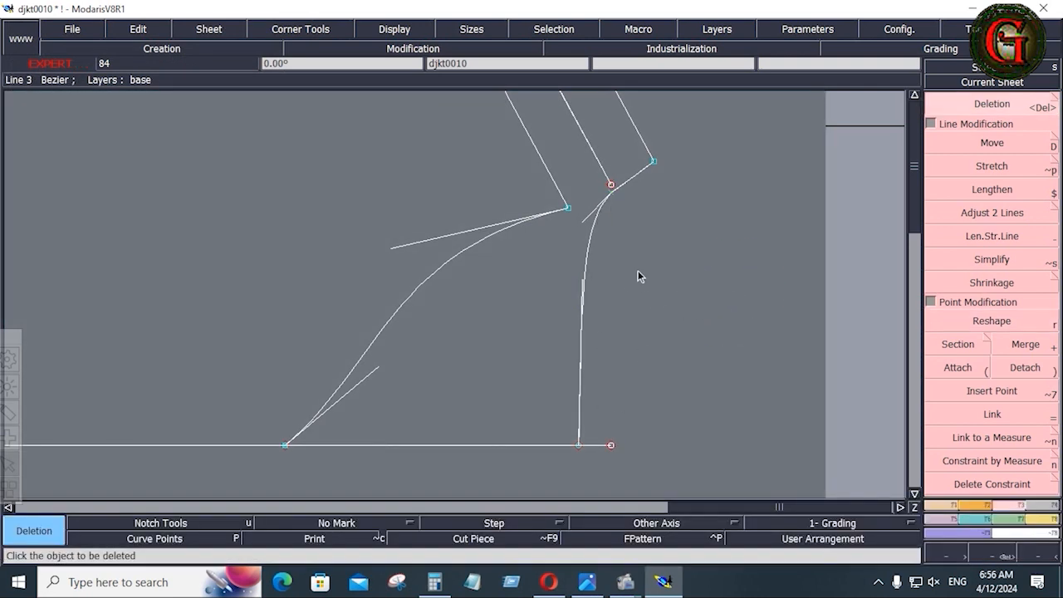
{"action": "left_click", "coordinate": [968, 370]}
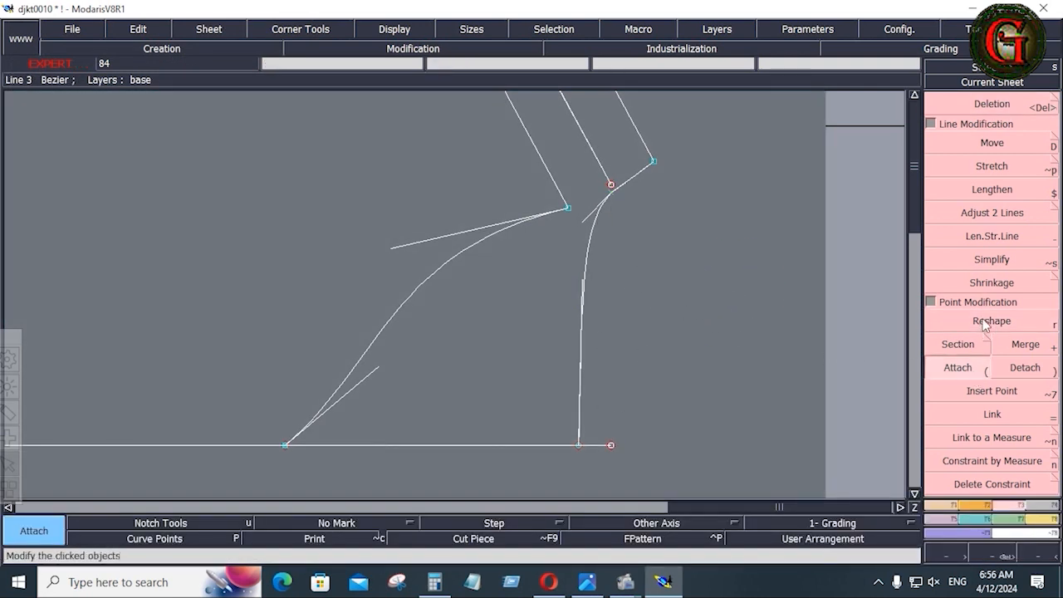
{"action": "left_click", "coordinate": [986, 323]}
{"action": "left_click", "coordinate": [364, 376]}
{"action": "left_click", "coordinate": [319, 303]}
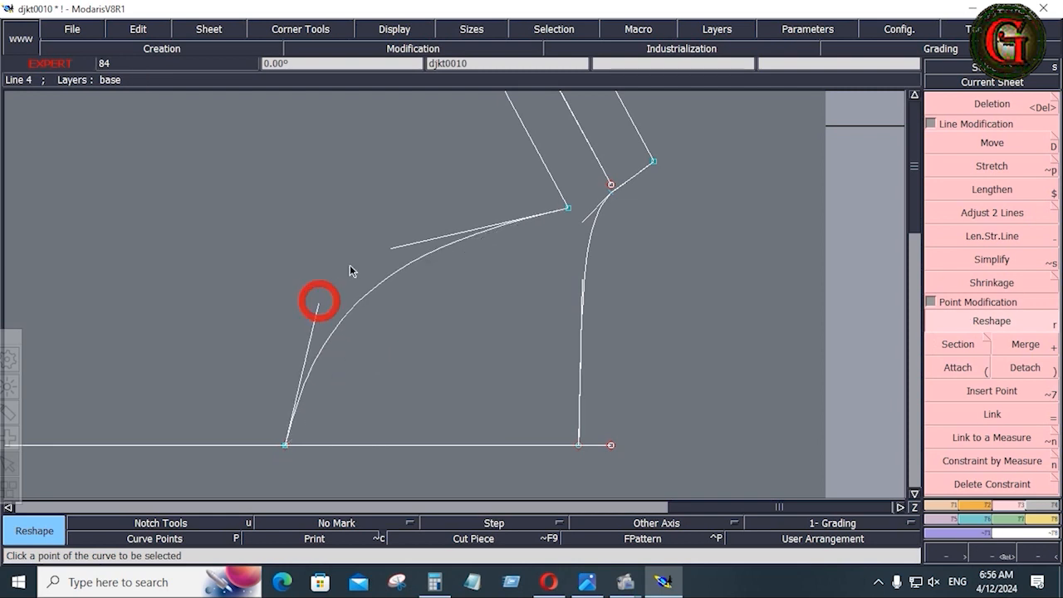
{"action": "left_click", "coordinate": [390, 249]}
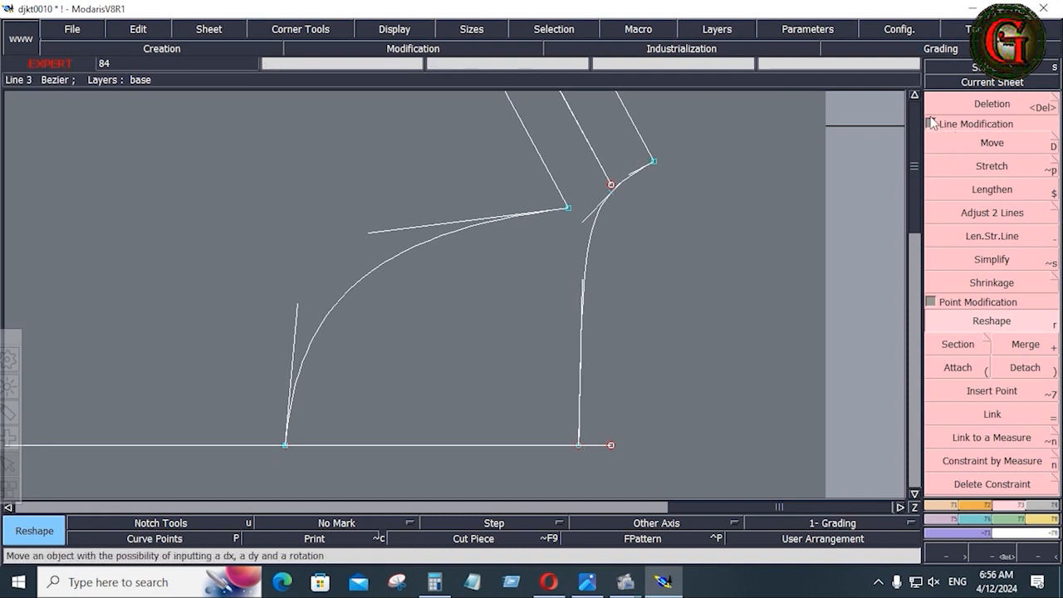
{"action": "left_click", "coordinate": [915, 96]}
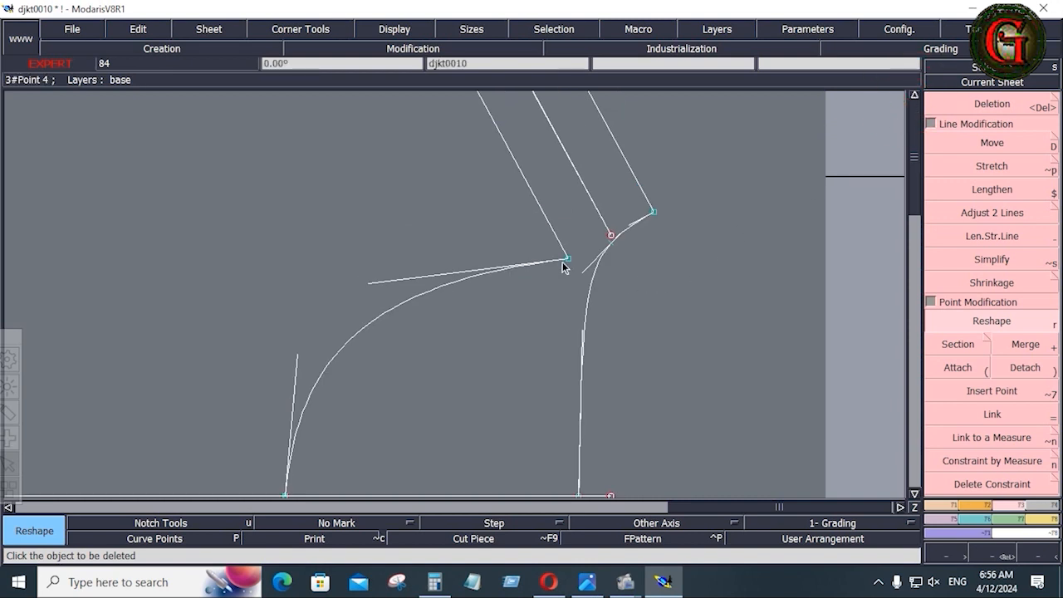
Define a symmetry axis near the shoulder and mirror the shoulder curve across it.
{"action": "left_click", "coordinate": [947, 506]}
{"action": "left_click", "coordinate": [991, 330]}
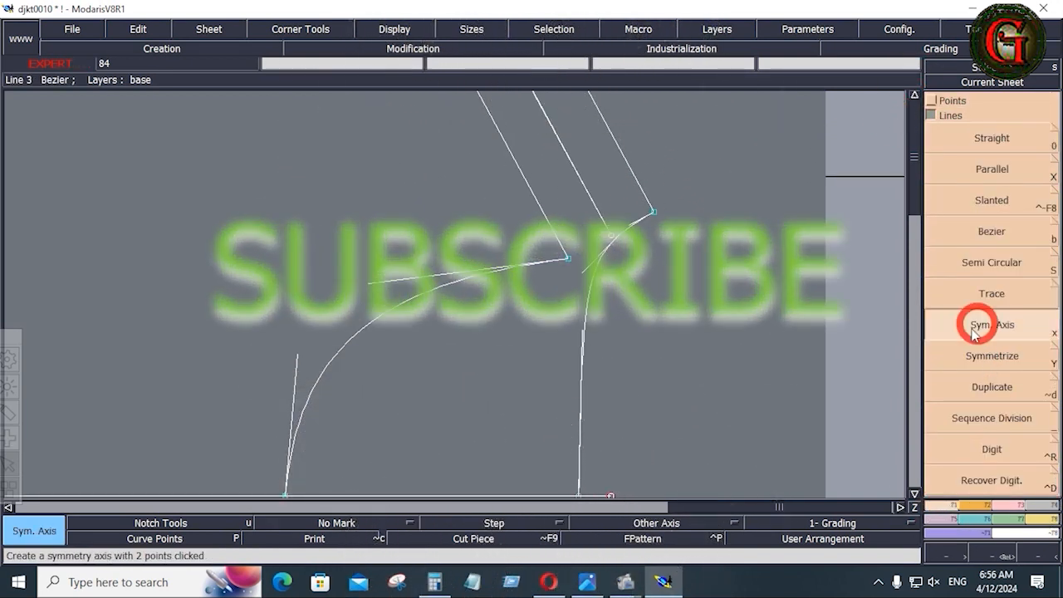
{"action": "left_click", "coordinate": [593, 102]}
{"action": "left_click", "coordinate": [624, 155]}
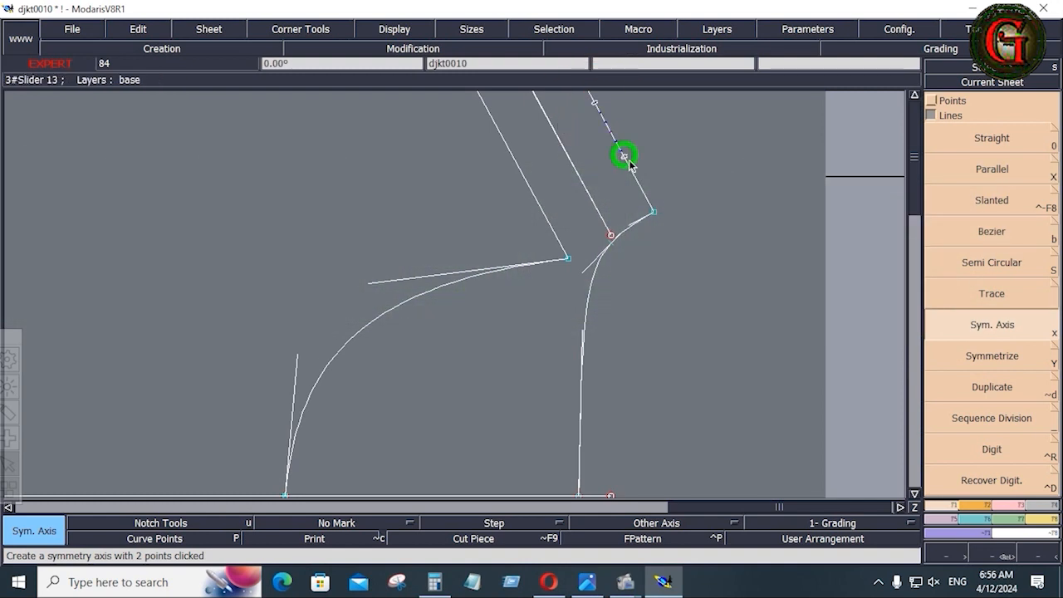
{"action": "left_click", "coordinate": [993, 358]}
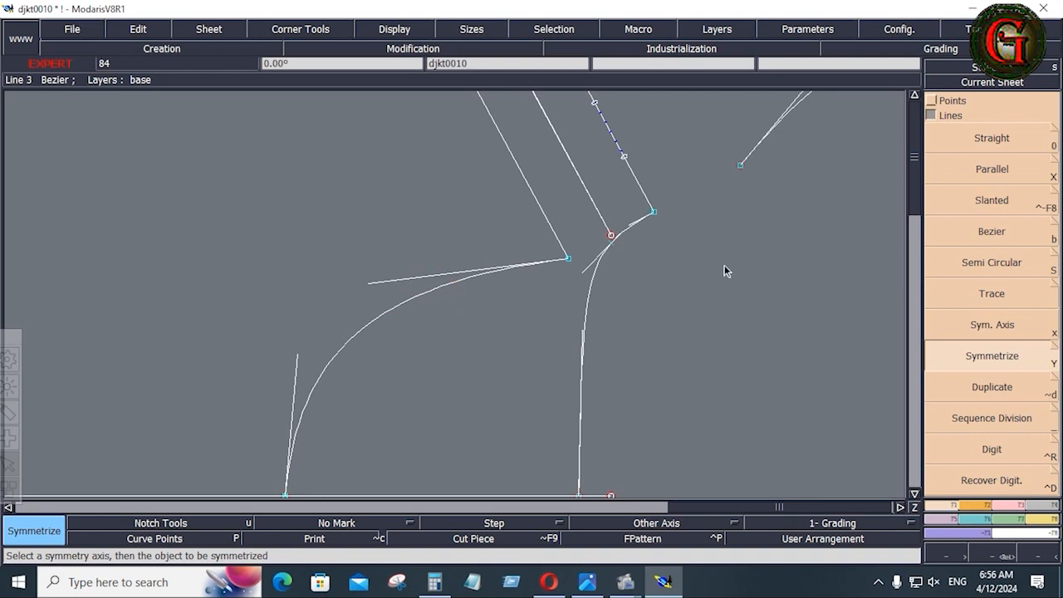
{"action": "left_click", "coordinate": [795, 113]}
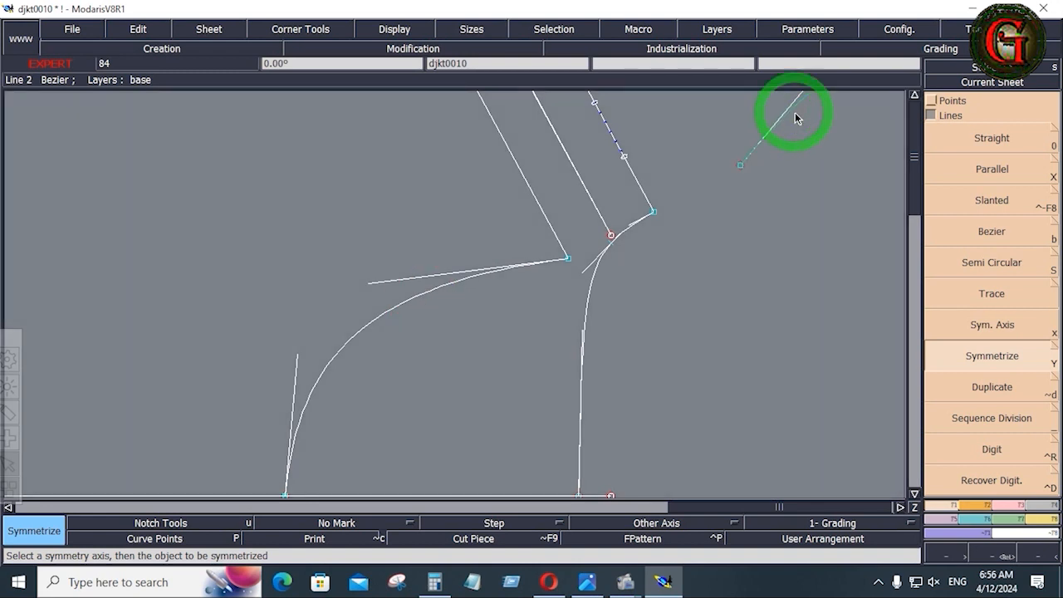
Move the mirrored line so its end lands on the shoulder point.
{"action": "right_click", "coordinate": [1016, 503]}
{"action": "left_click", "coordinate": [987, 149]}
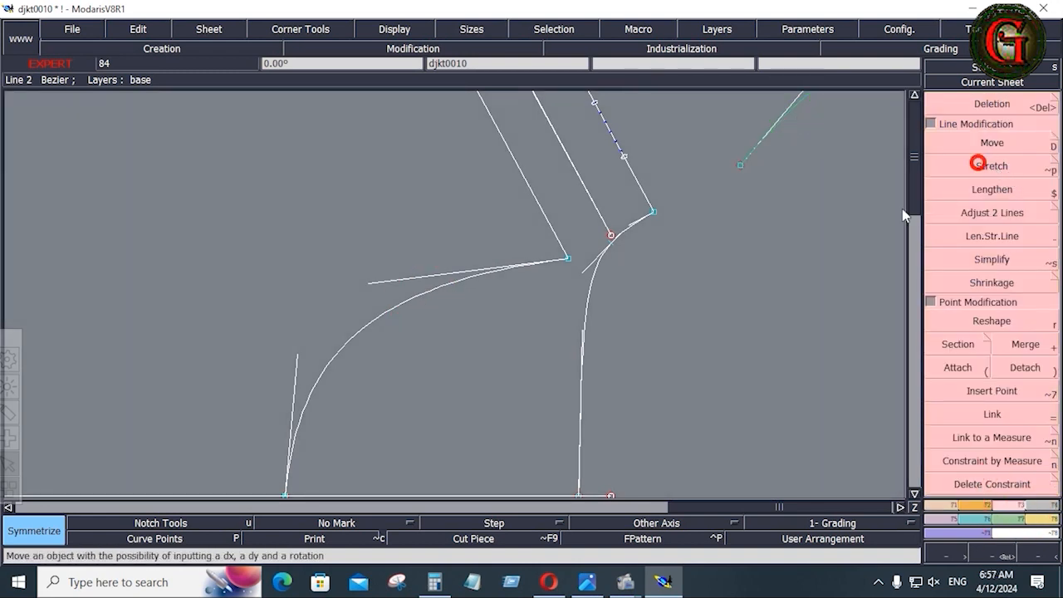
{"action": "left_click", "coordinate": [742, 170]}
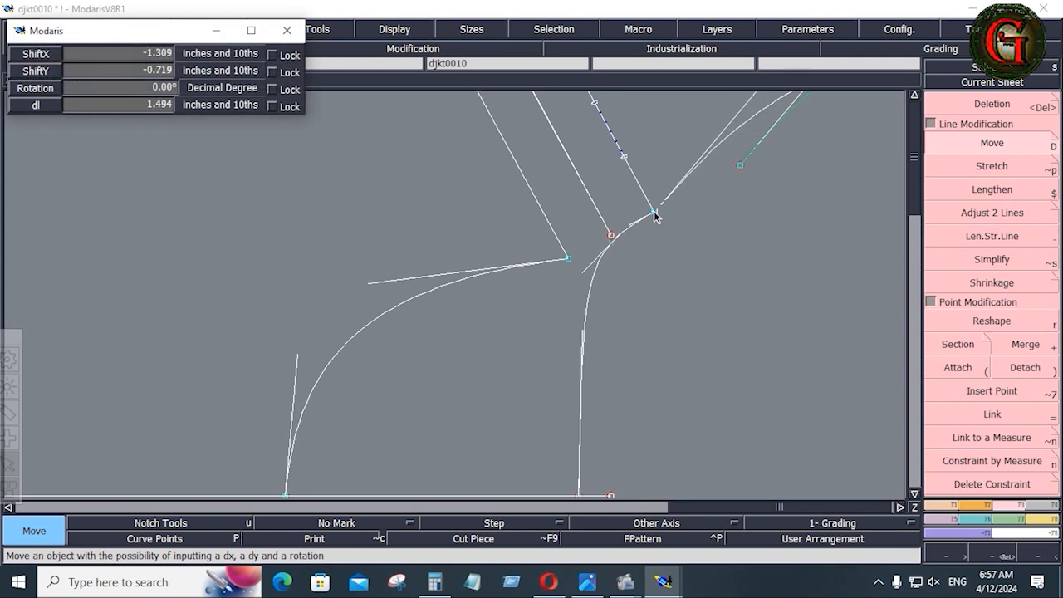
{"action": "left_click", "coordinate": [653, 212]}
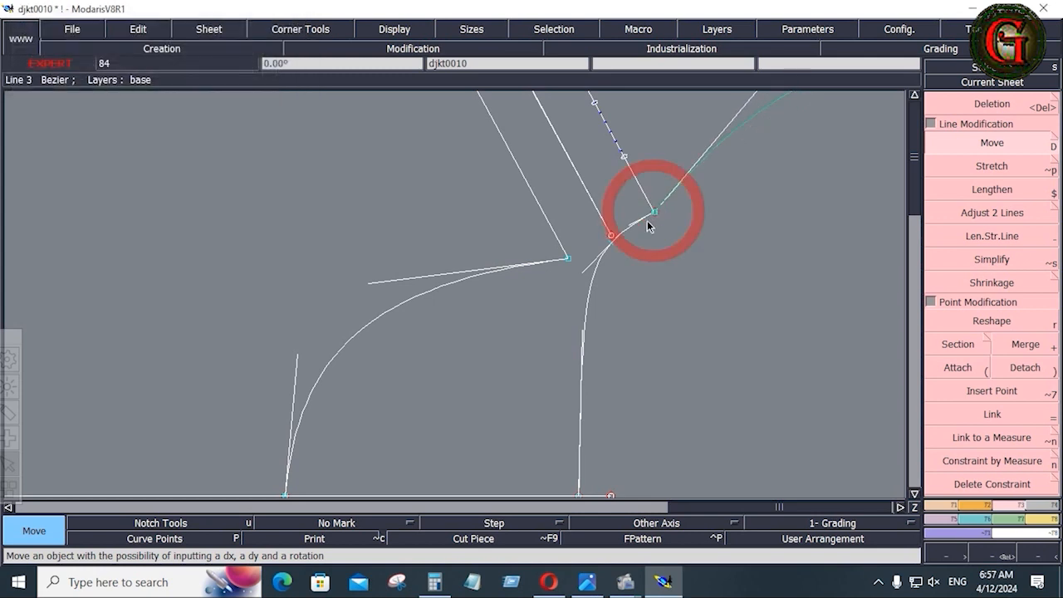
Reshape the curve by shortening its tangent handle.
{"action": "left_click", "coordinate": [1000, 312]}
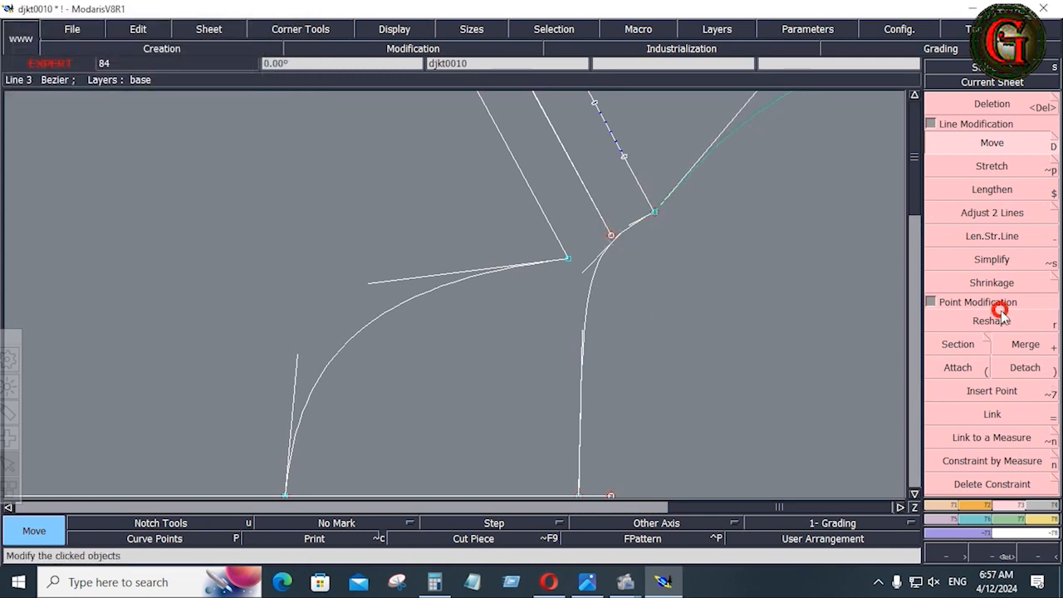
{"action": "left_click", "coordinate": [373, 284]}
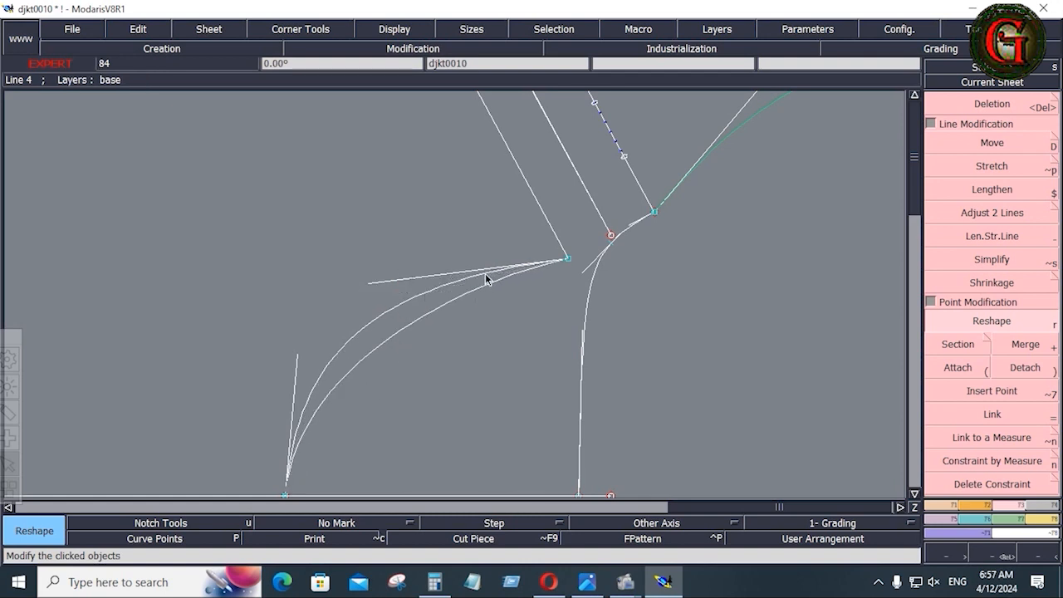
{"action": "left_click", "coordinate": [432, 293]}
Mirror the curve again and attach the copy's end to the circled shoulder point.
{"action": "left_click", "coordinate": [992, 355]}
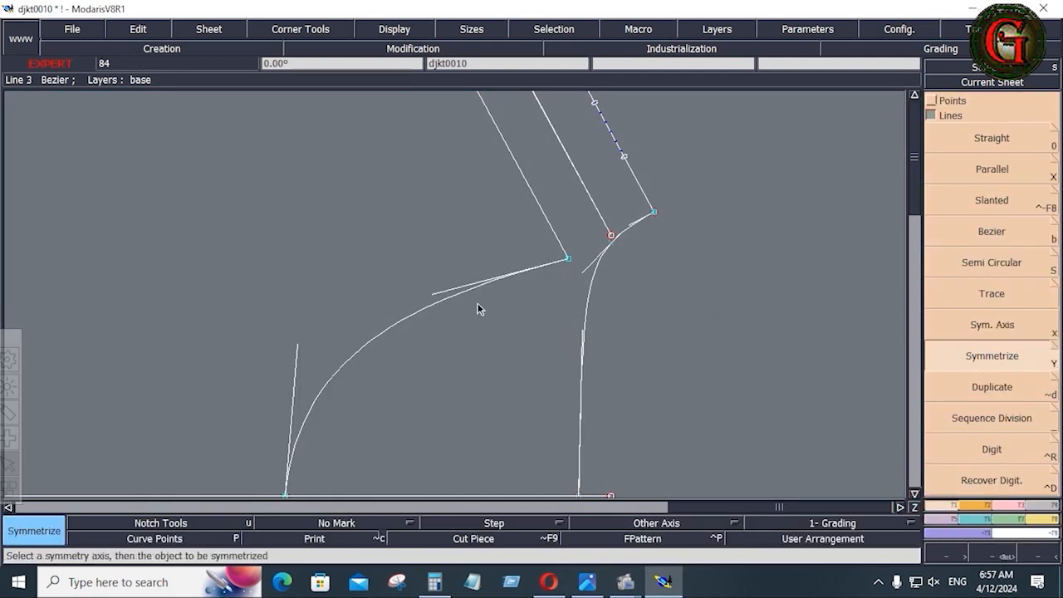
{"action": "left_click", "coordinate": [439, 302]}
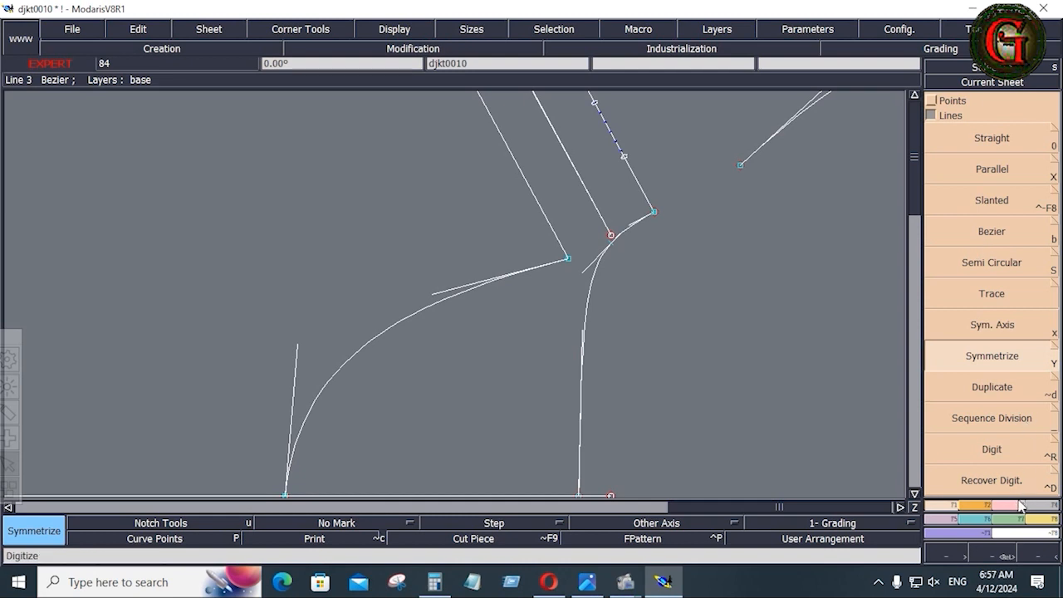
{"action": "key", "text": "F2"}
{"action": "left_click", "coordinate": [993, 144]}
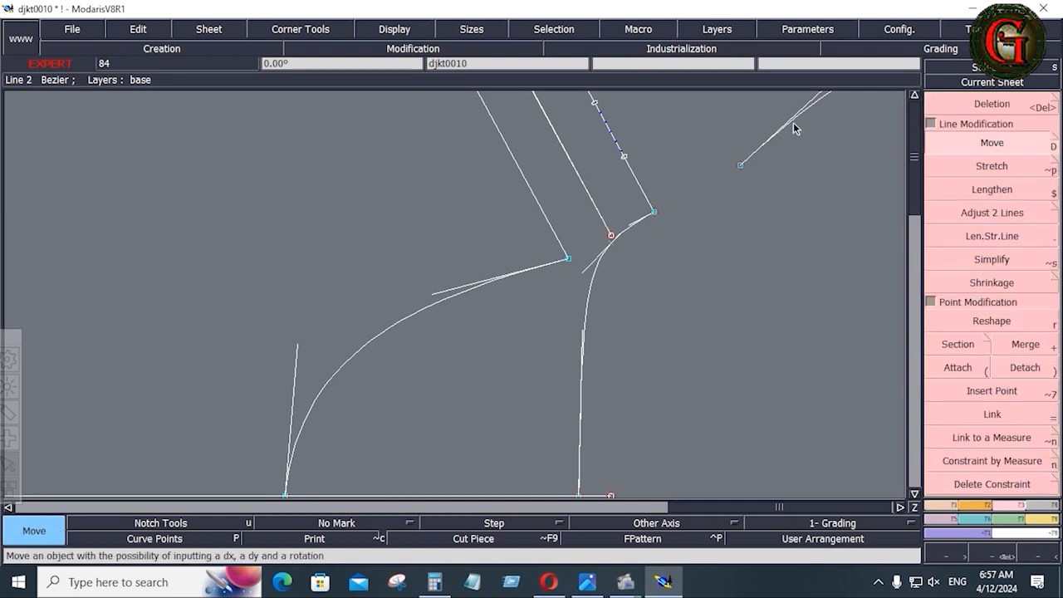
{"action": "left_click", "coordinate": [794, 128]}
{"action": "left_click", "coordinate": [740, 168]}
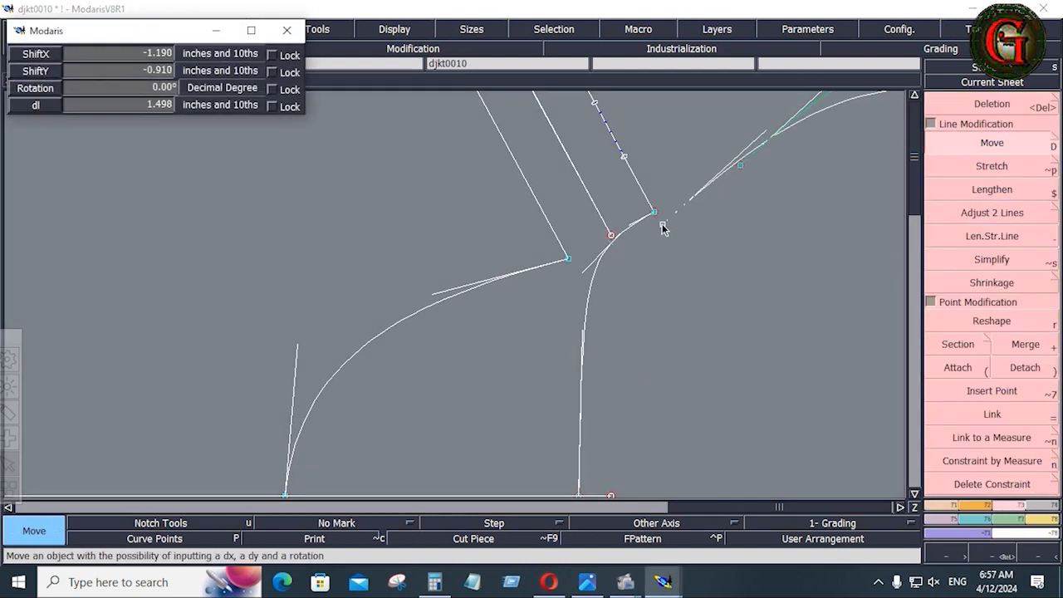
{"action": "left_click", "coordinate": [655, 212]}
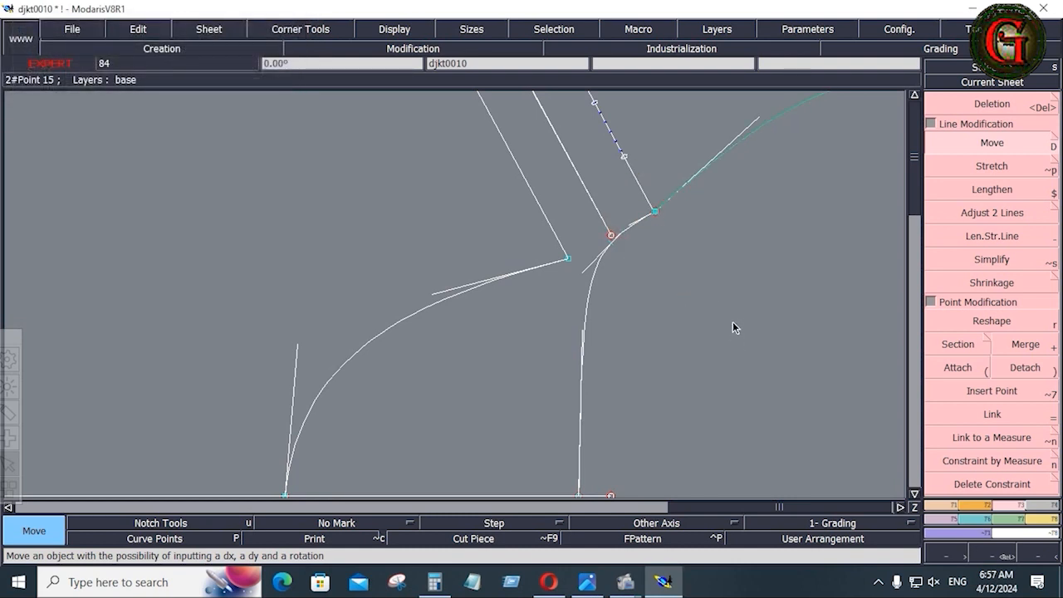
Reshape the curve at the corner junction point and fix it.
{"action": "left_click", "coordinate": [993, 321]}
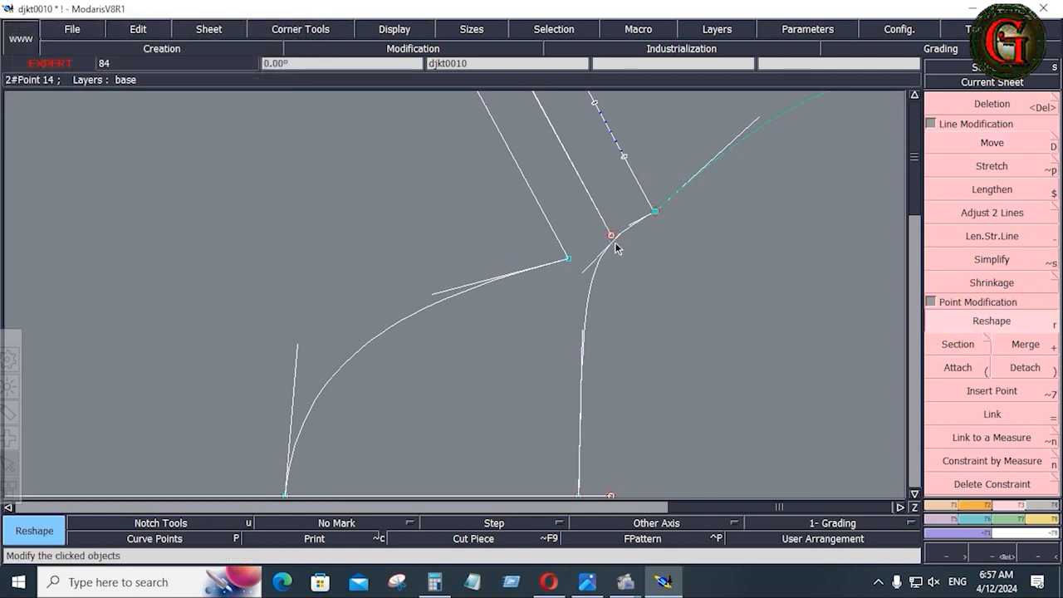
{"action": "left_click", "coordinate": [611, 247]}
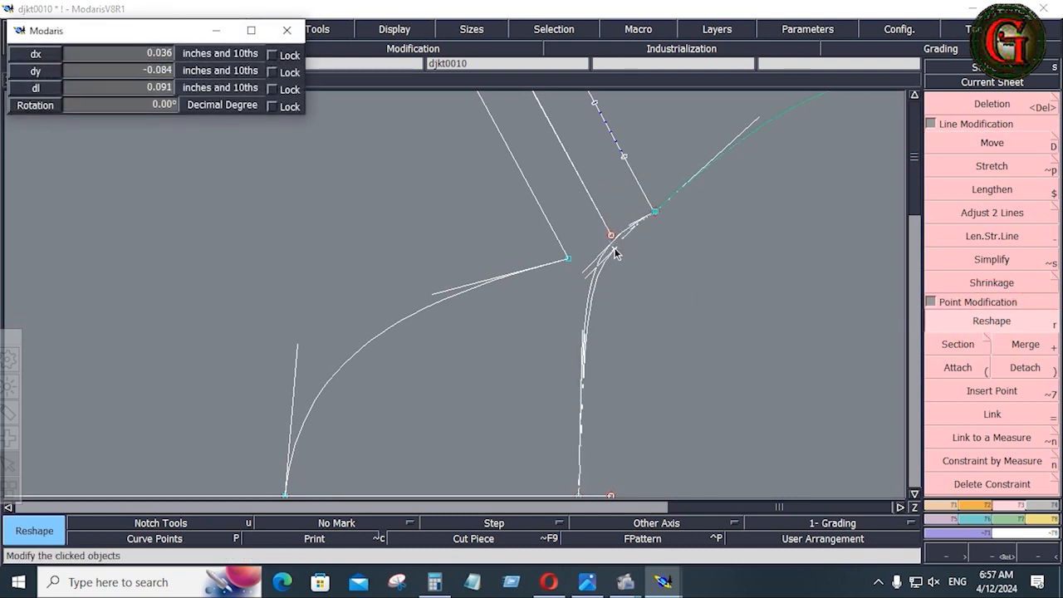
{"action": "left_click", "coordinate": [611, 239]}
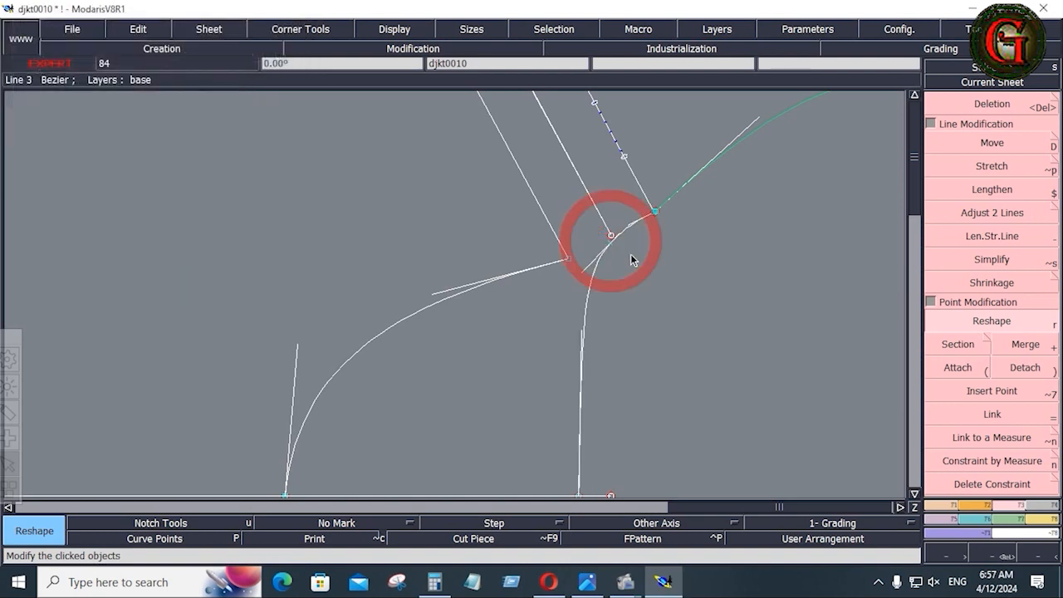
Undo the last reshape and shift the junction point 0.125 vertically.
{"action": "key", "text": "ctrl+z"}
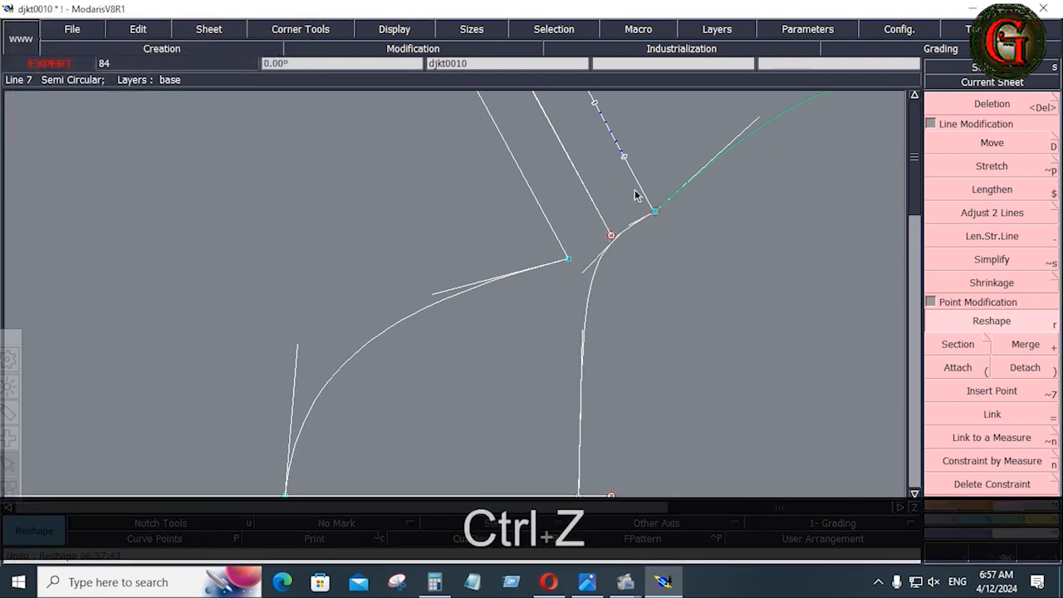
{"action": "left_click_drag", "start_coordinate": [613, 175], "coordinate": [681, 233]}
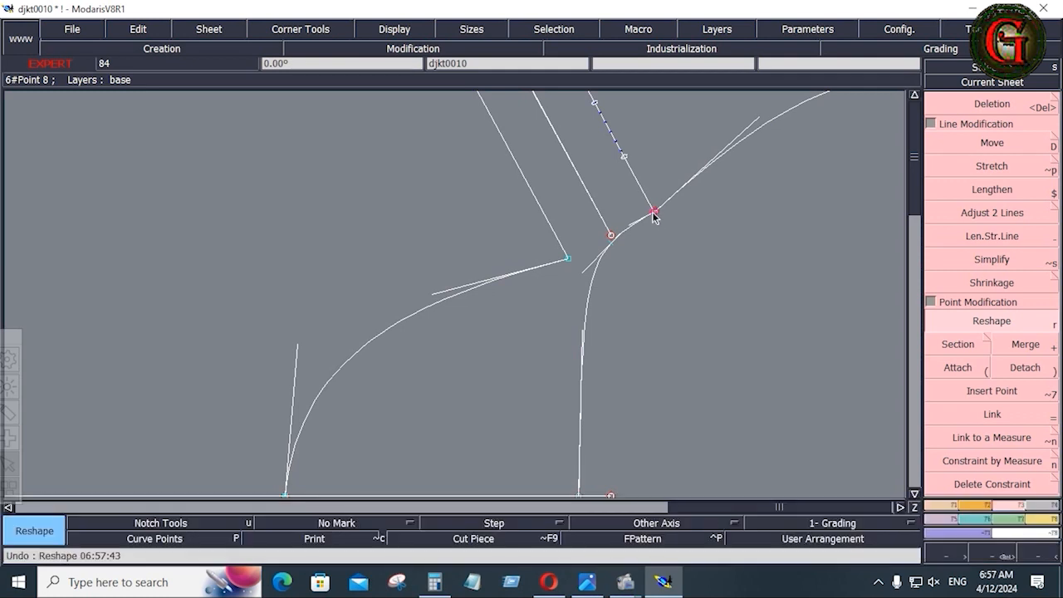
{"action": "left_click", "coordinate": [657, 215]}
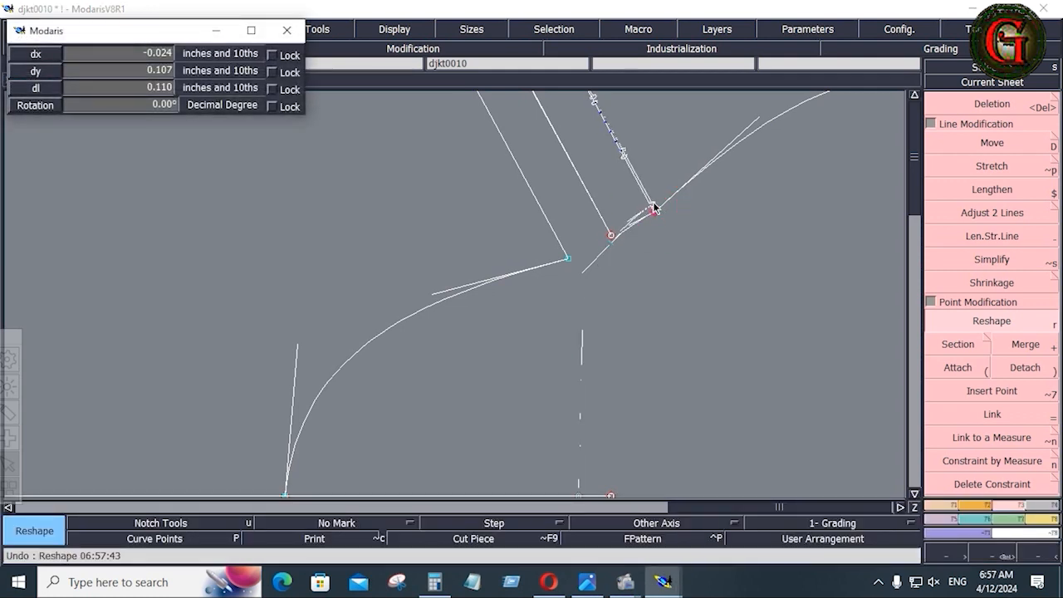
{"action": "key", "text": "Down"}
{"action": "key", "text": "Down"}
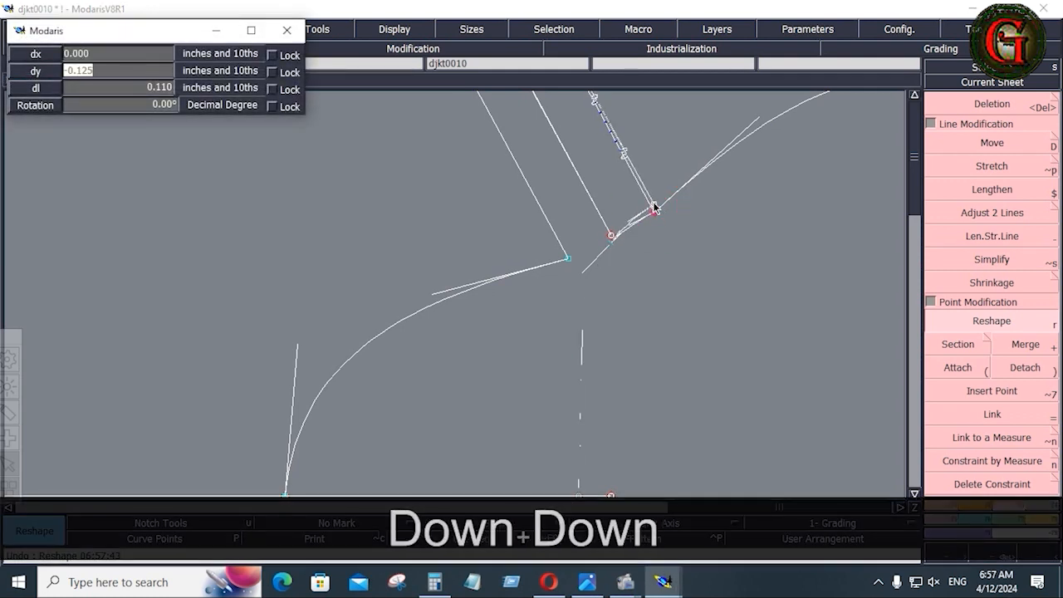
{"action": "type", "text": ".125"}
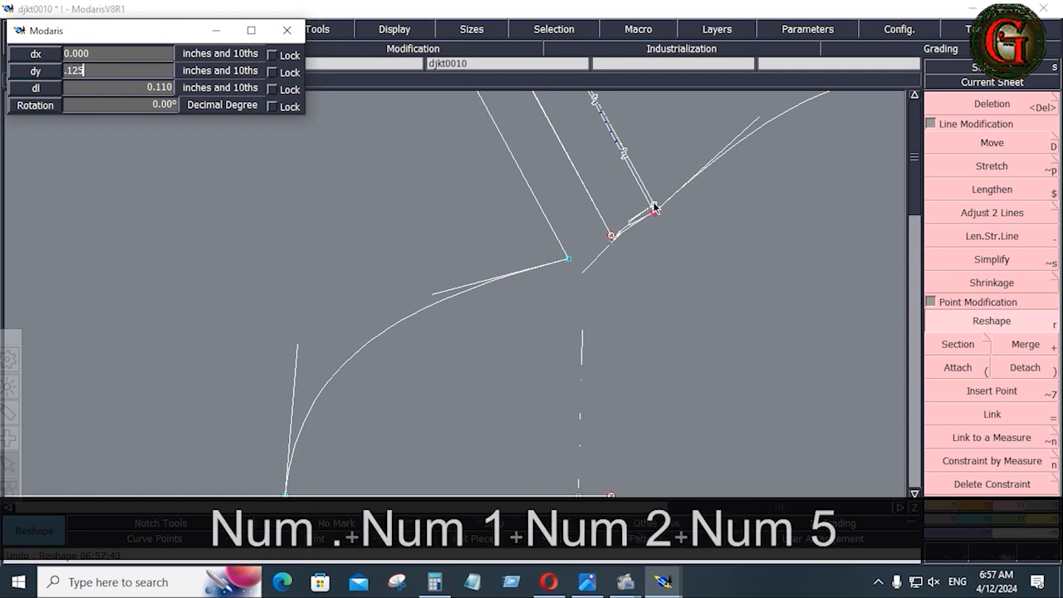
{"action": "key", "text": "Return"}
Attach the shifted junction point onto the curve.
{"action": "left_click", "coordinate": [961, 365]}
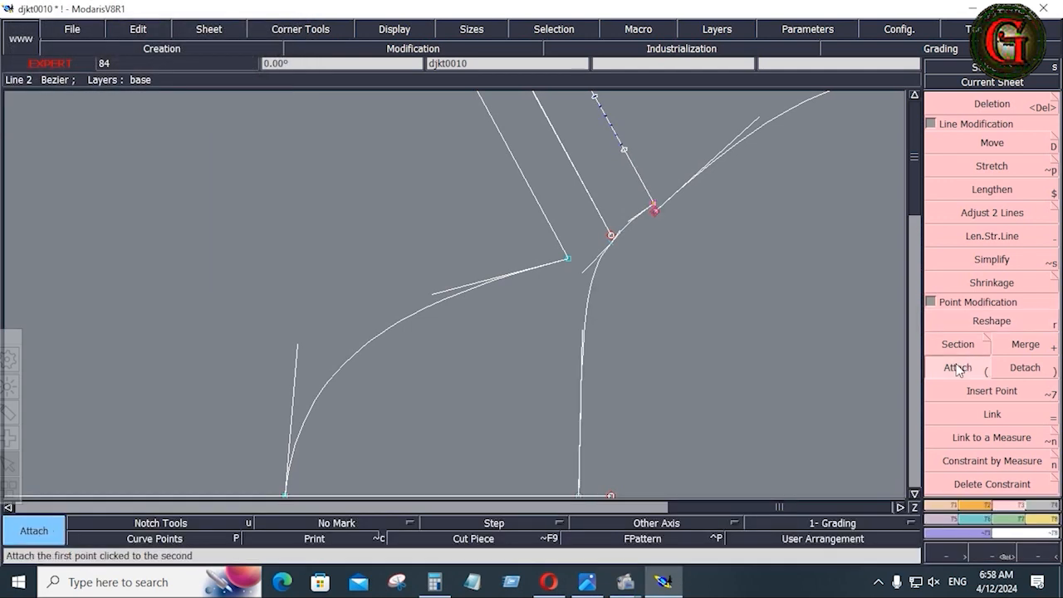
{"action": "left_click", "coordinate": [655, 214]}
{"action": "key", "text": "r"}
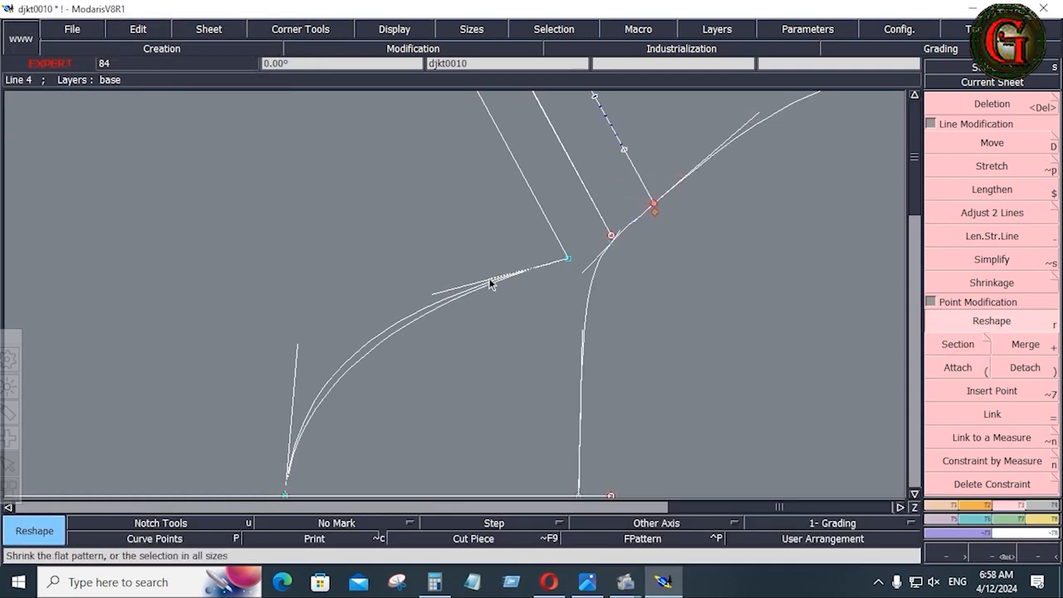
{"action": "left_click", "coordinate": [489, 278]}
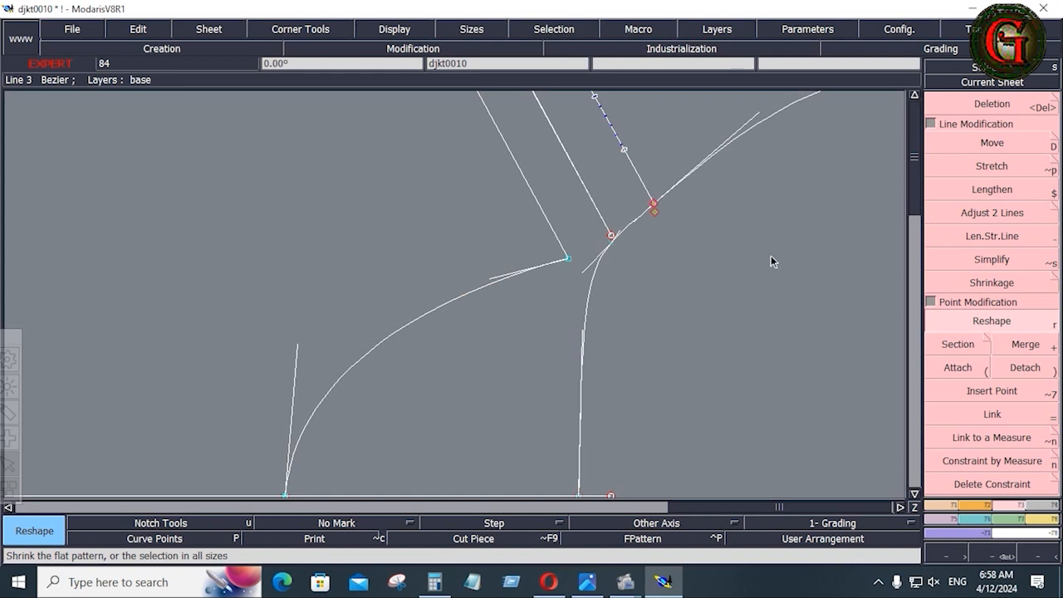
Delete the extra curve extending up-right and fit the whole sheet in view.
{"action": "key", "text": "Delete"}
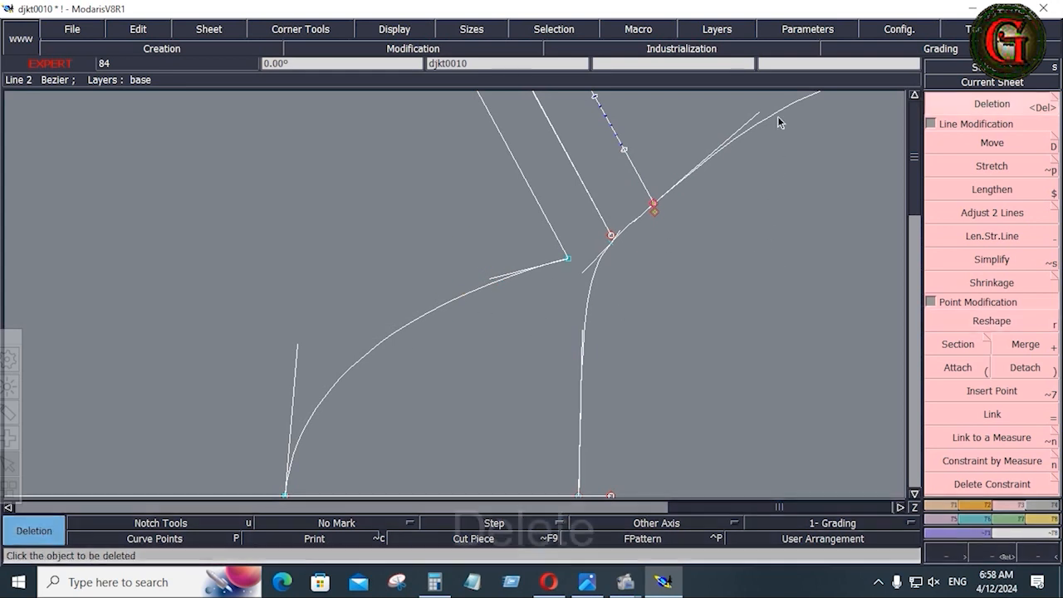
{"action": "left_click", "coordinate": [778, 117]}
{"action": "key", "text": "r"}
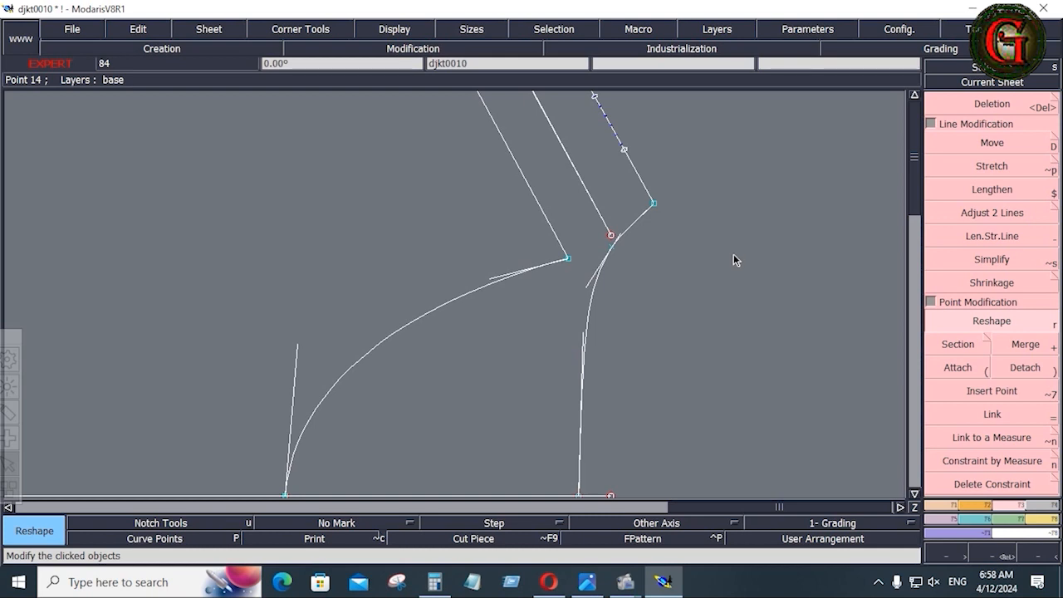
{"action": "key", "text": "Home"}
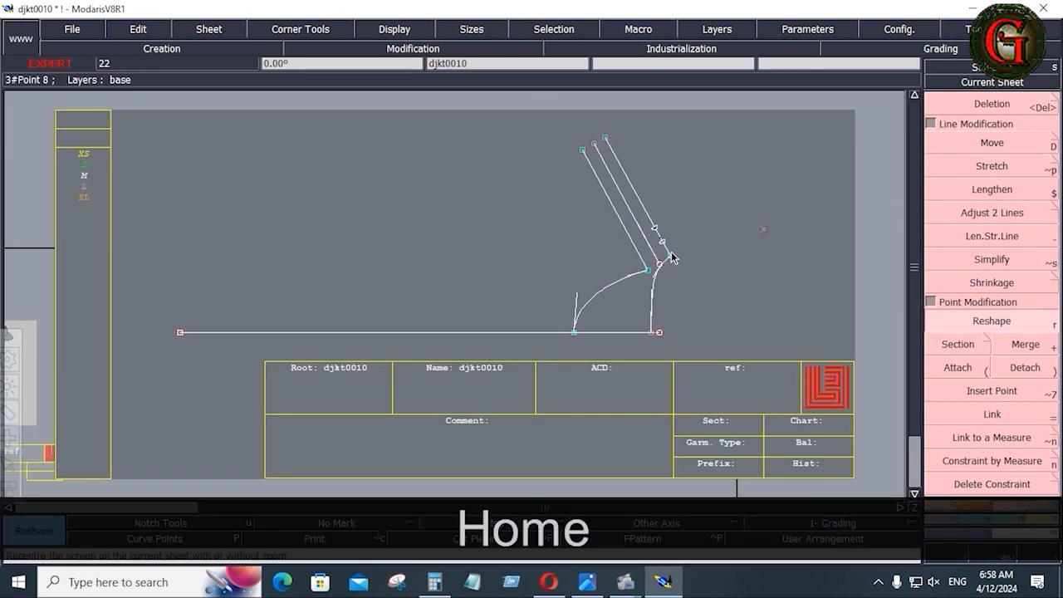
Pick the shoulder line's top endpoint for an exact-offset move.
{"action": "left_click", "coordinate": [605, 136]}
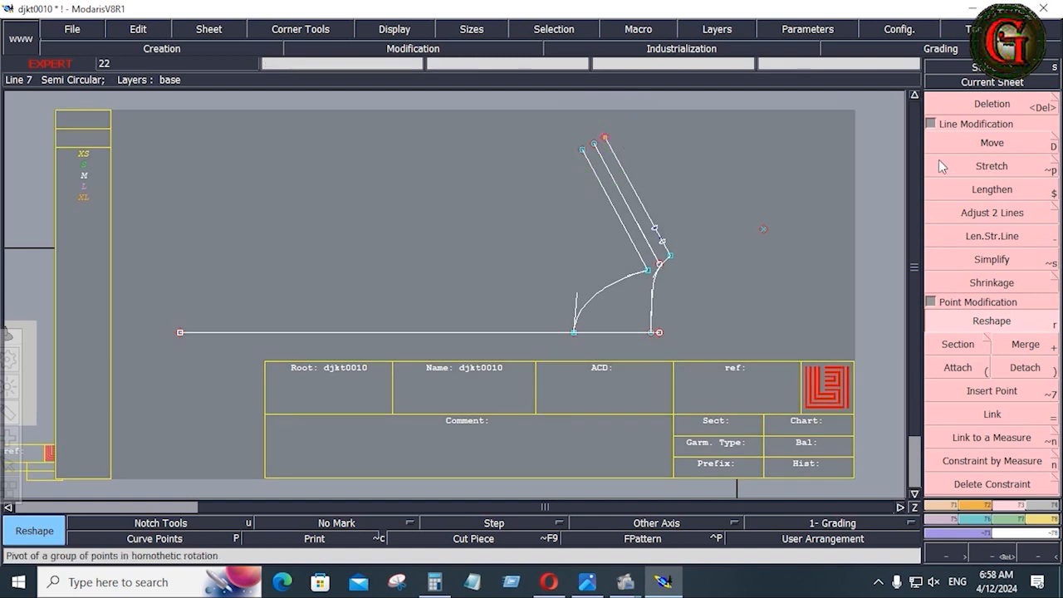
{"action": "left_click", "coordinate": [1008, 140]}
{"action": "left_click", "coordinate": [605, 137]}
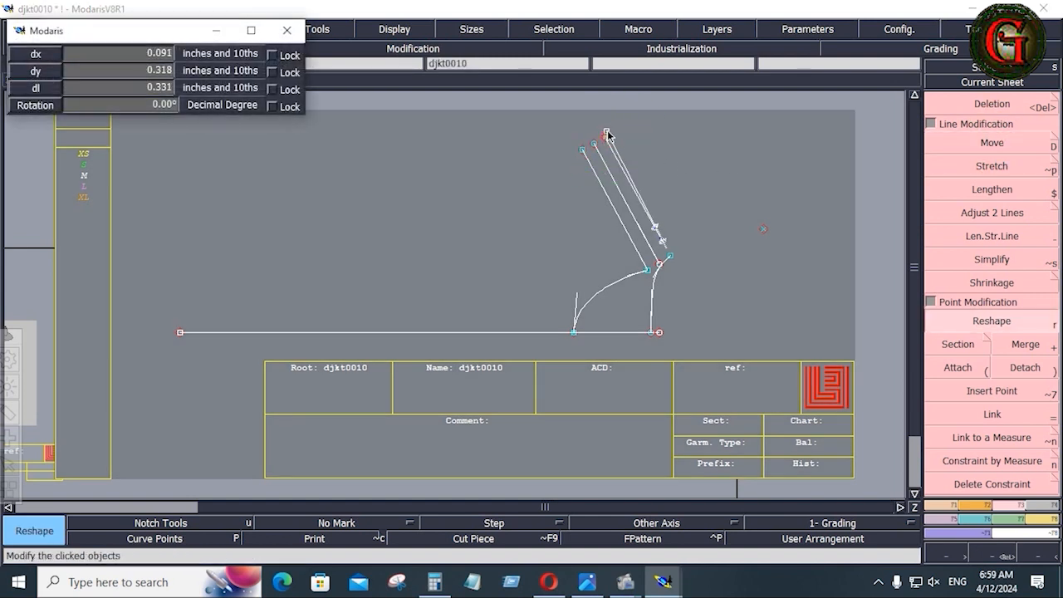
Move the shoulder endpoint 0.125 vertically and erase the small guide mark from all layers.
{"action": "key", "text": "Down"}
{"action": "key", "text": "Down"}
{"action": "key", "text": "Down"}
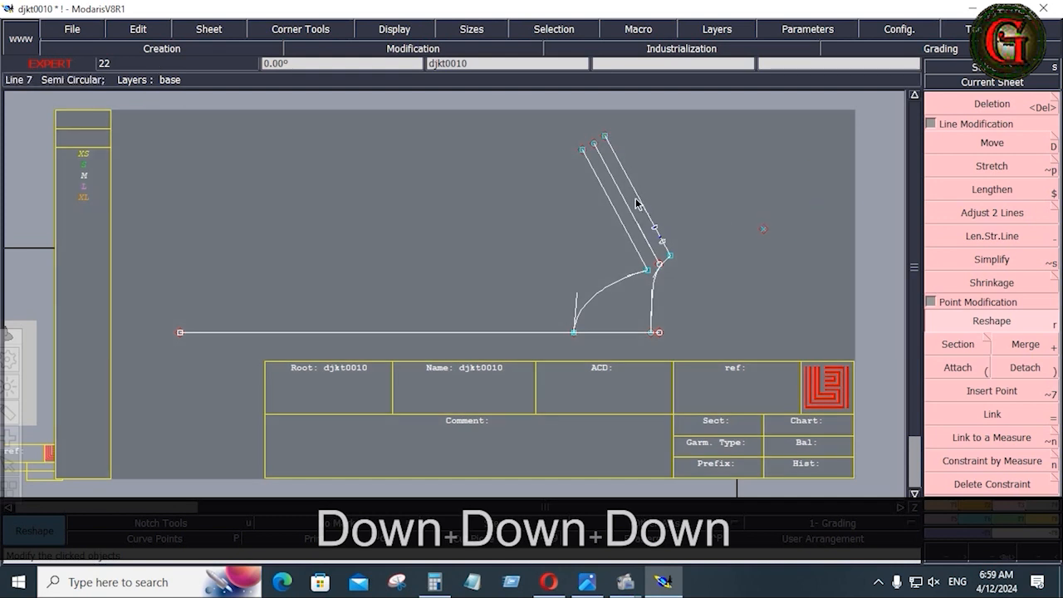
{"action": "left_click_drag", "start_coordinate": [623, 190], "coordinate": [689, 254]}
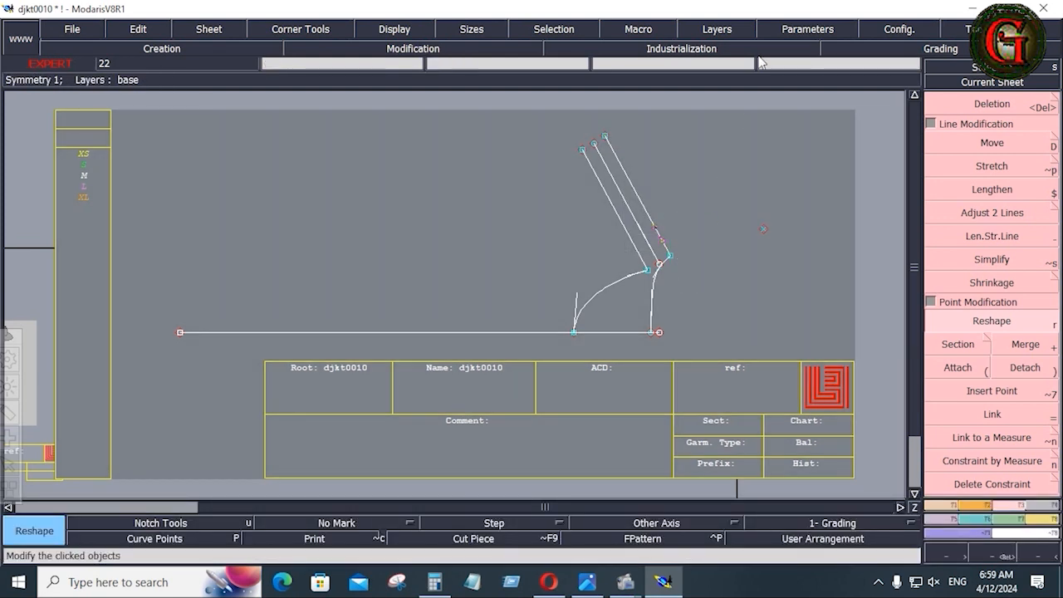
{"action": "left_click", "coordinate": [721, 32]}
{"action": "left_click", "coordinate": [716, 119]}
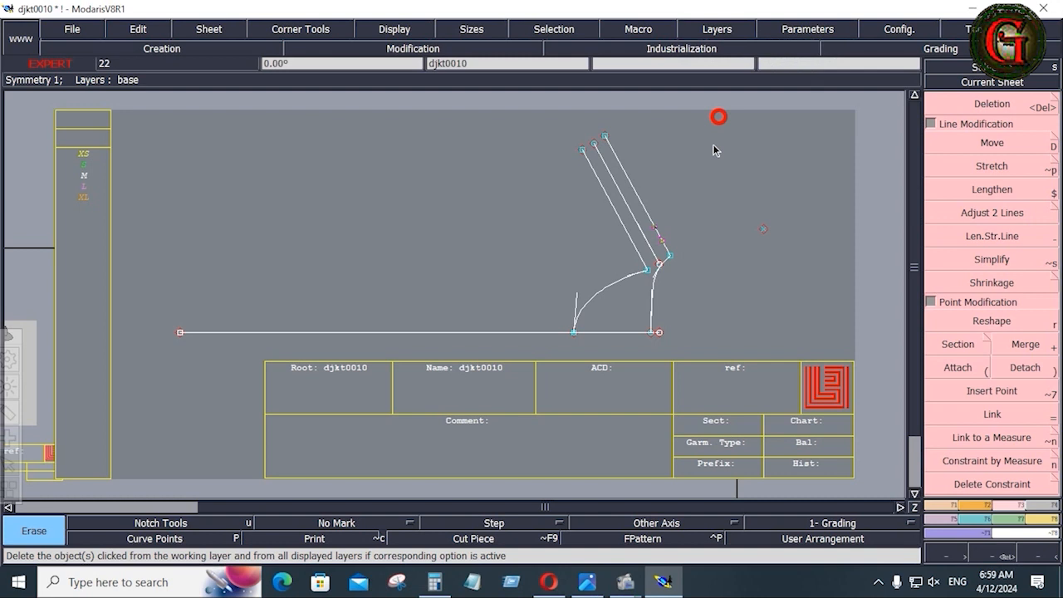
{"action": "left_click", "coordinate": [661, 242]}
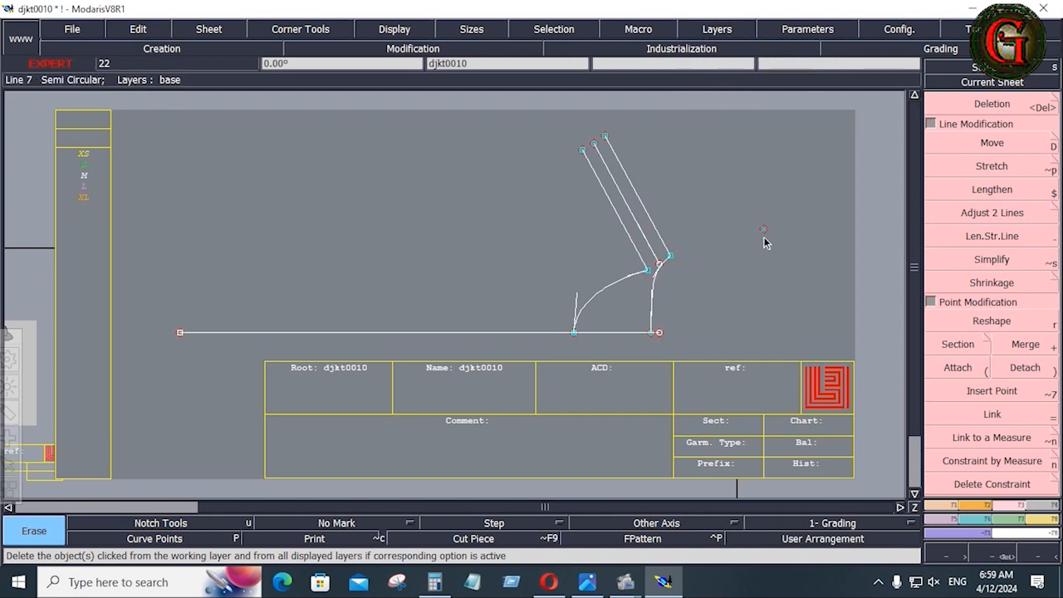
Delete the stray point beside the pattern.
{"action": "key", "text": "Delete"}
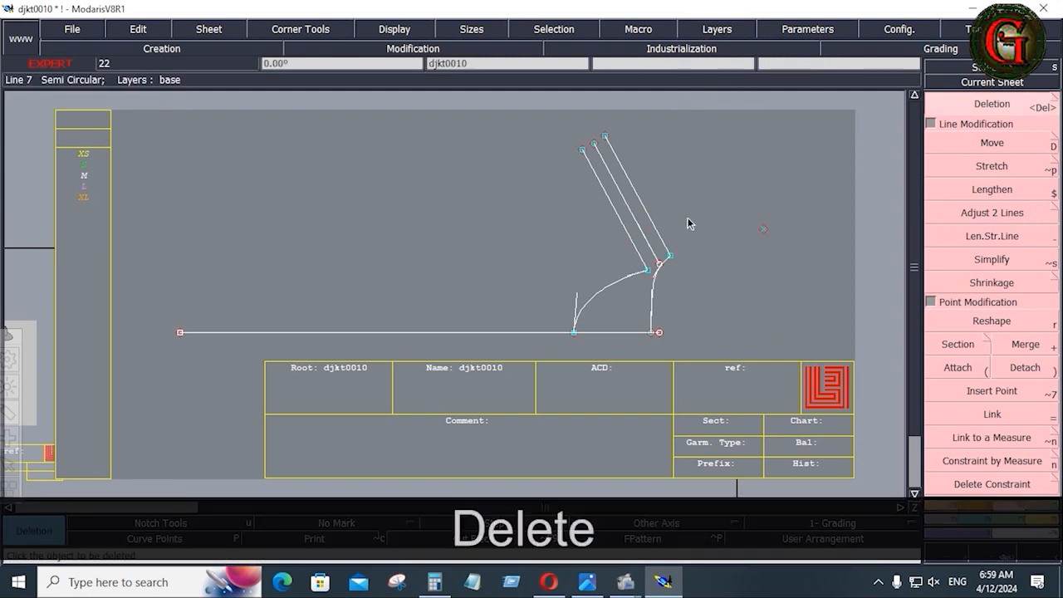
{"action": "left_click", "coordinate": [764, 227]}
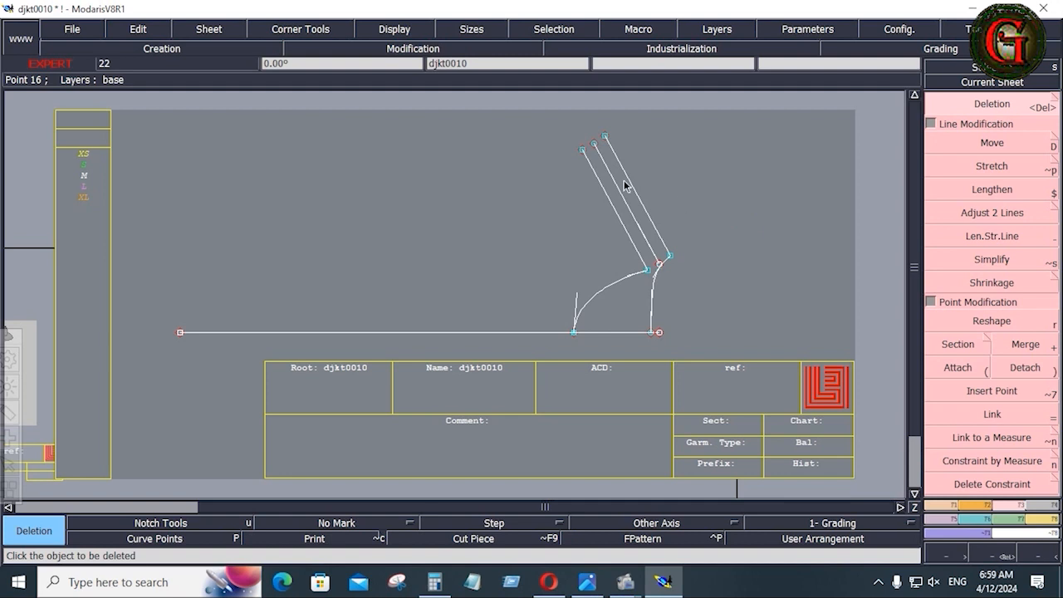
{"action": "left_click", "coordinate": [72, 29]}
Save djkt0010 past the validation warning, then mirror the armhole curves below a base-line symmetry axis.
{"action": "left_click", "coordinate": [88, 94]}
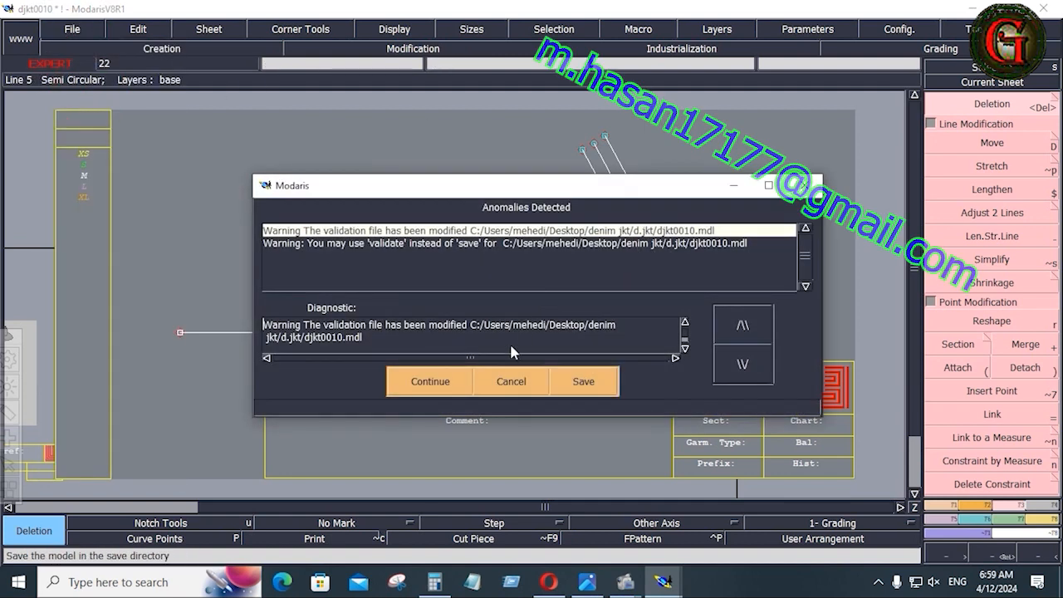
{"action": "left_click", "coordinate": [444, 381]}
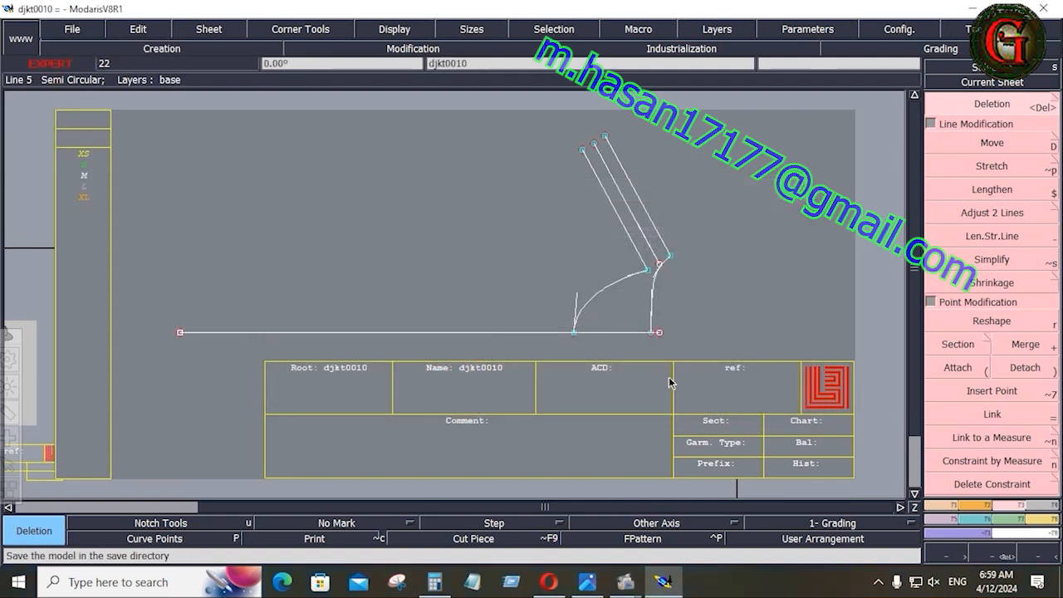
{"action": "key", "text": "F6"}
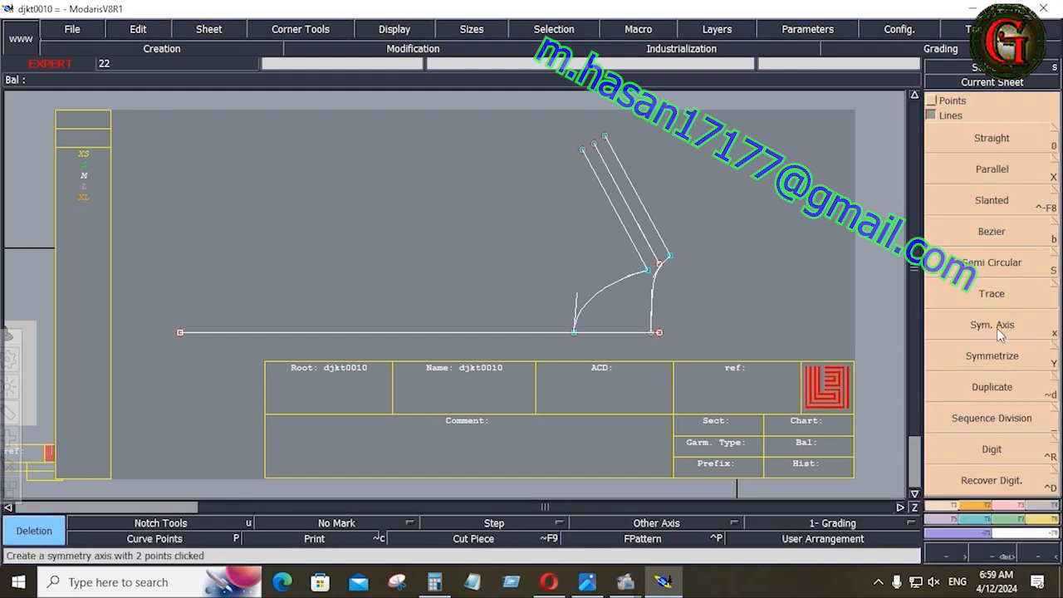
{"action": "left_click", "coordinate": [997, 328]}
{"action": "left_click", "coordinate": [601, 332]}
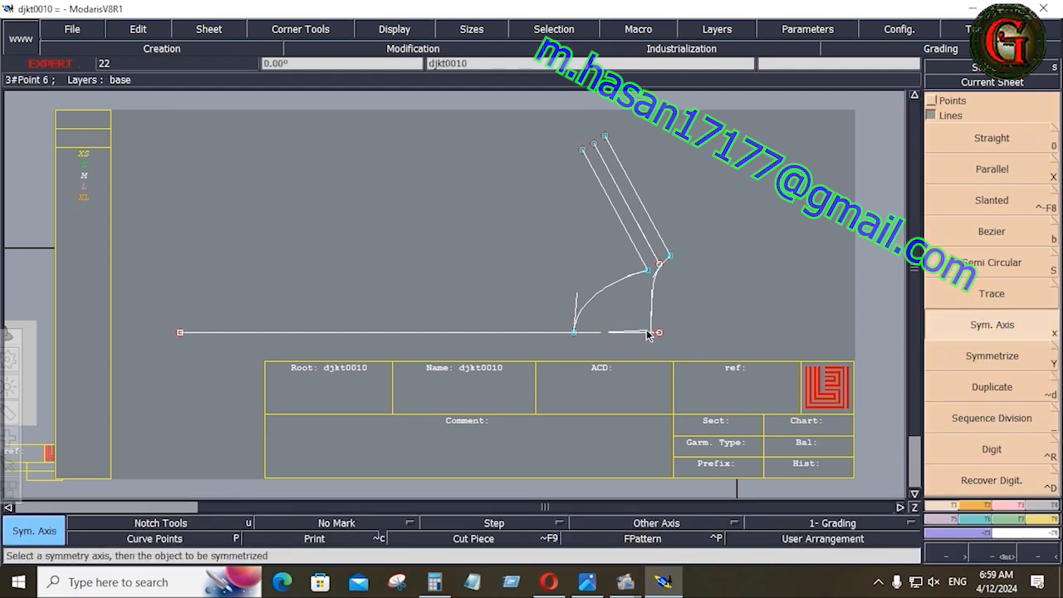
{"action": "left_click", "coordinate": [641, 333]}
{"action": "left_click", "coordinate": [968, 357]}
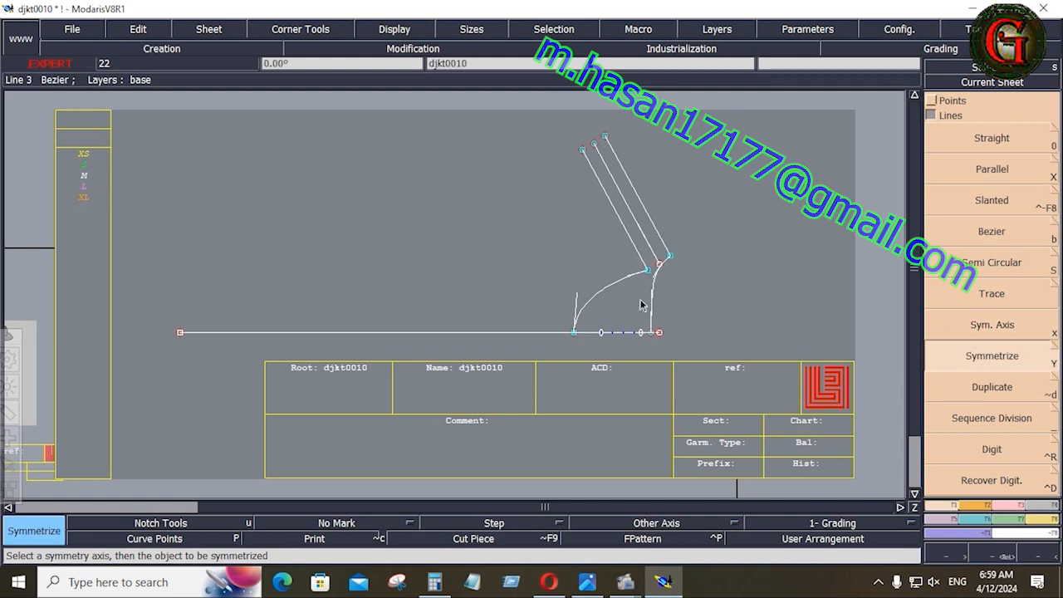
{"action": "left_click", "coordinate": [613, 289]}
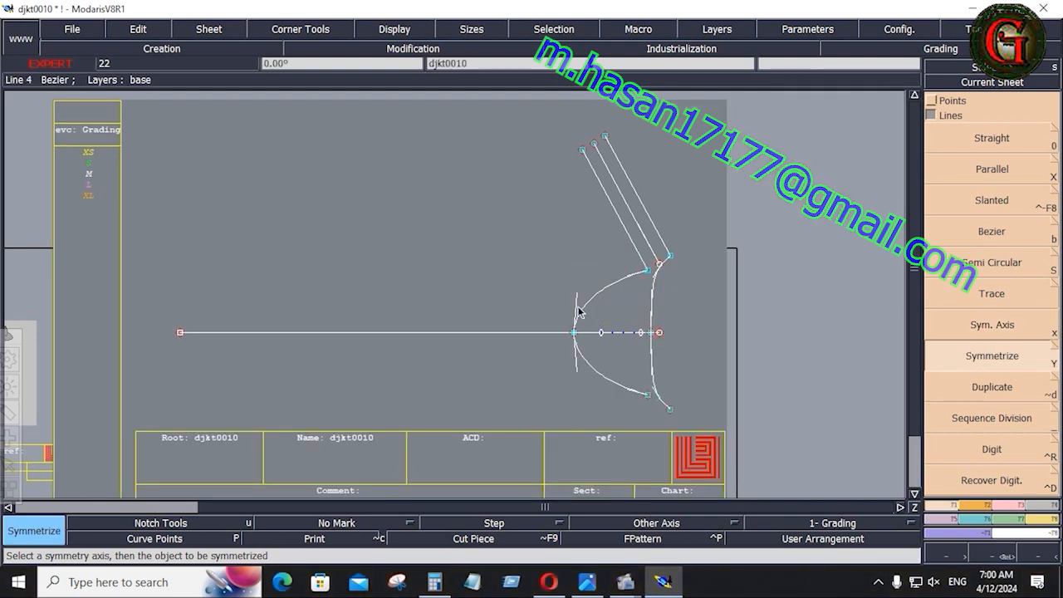
{"action": "key", "text": "Return"}
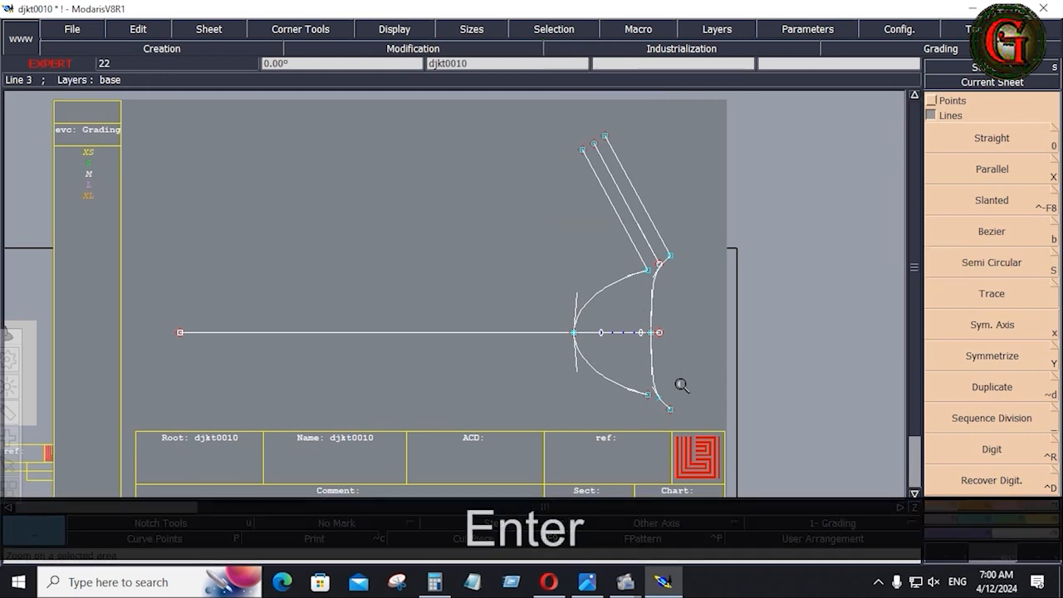
{"action": "left_click", "coordinate": [690, 421]}
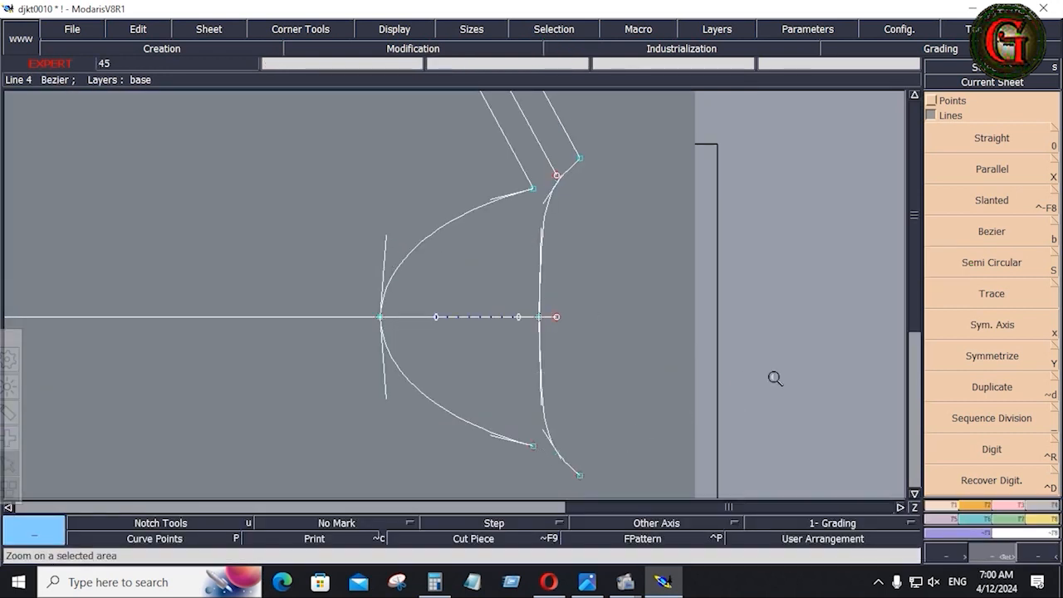
Review the neck and shoulder measurements on SHEET-01, then return to the Modaris pattern.
{"action": "key", "text": "alt+Tab"}
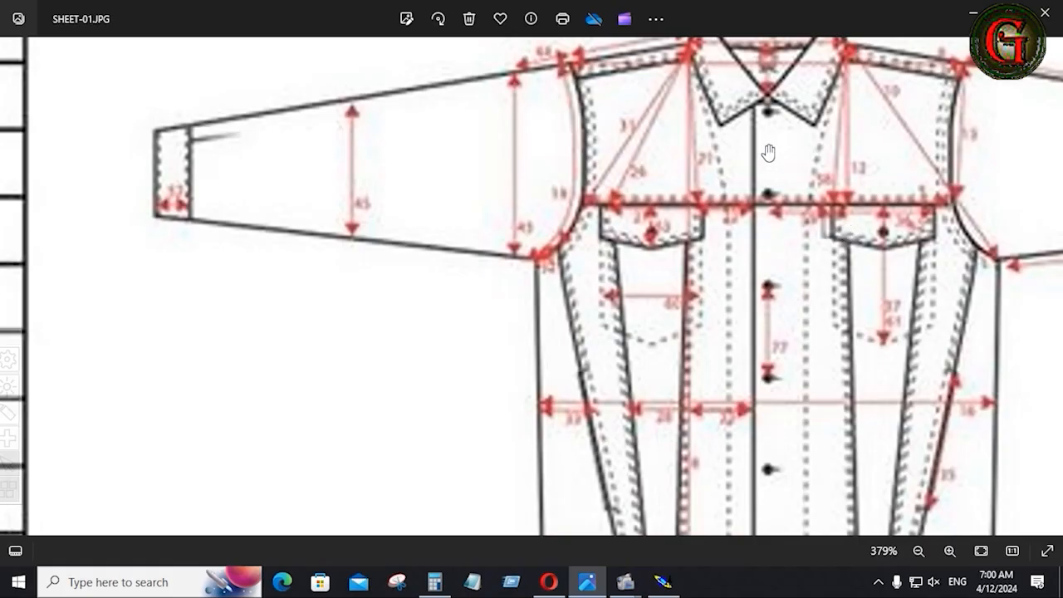
{"action": "scroll", "coordinate": [777, 172], "scroll_direction": "up", "scroll_amount": 1}
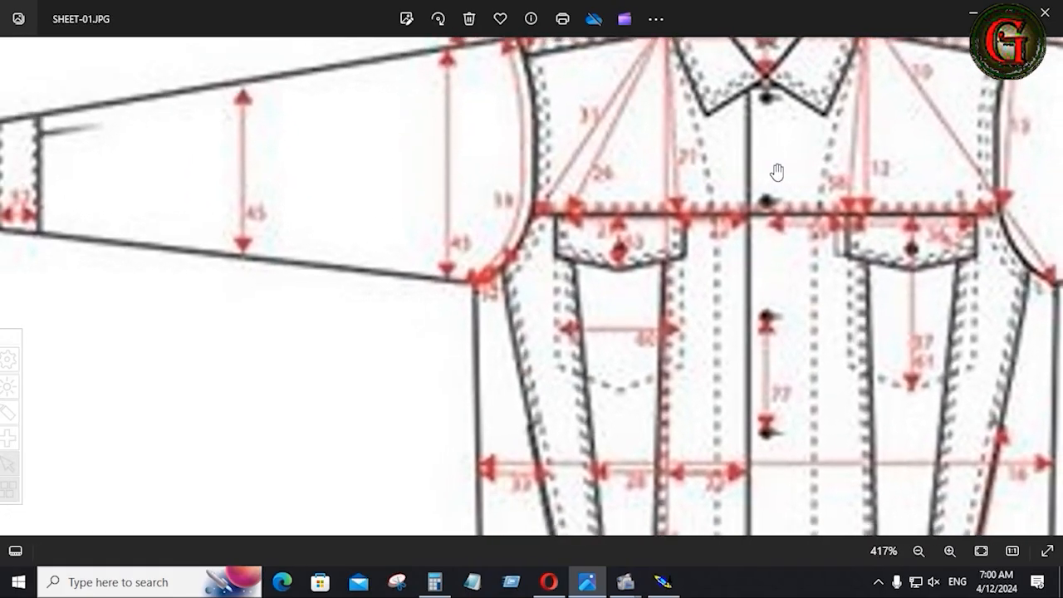
{"action": "scroll", "coordinate": [777, 172], "scroll_direction": "down", "scroll_amount": 3}
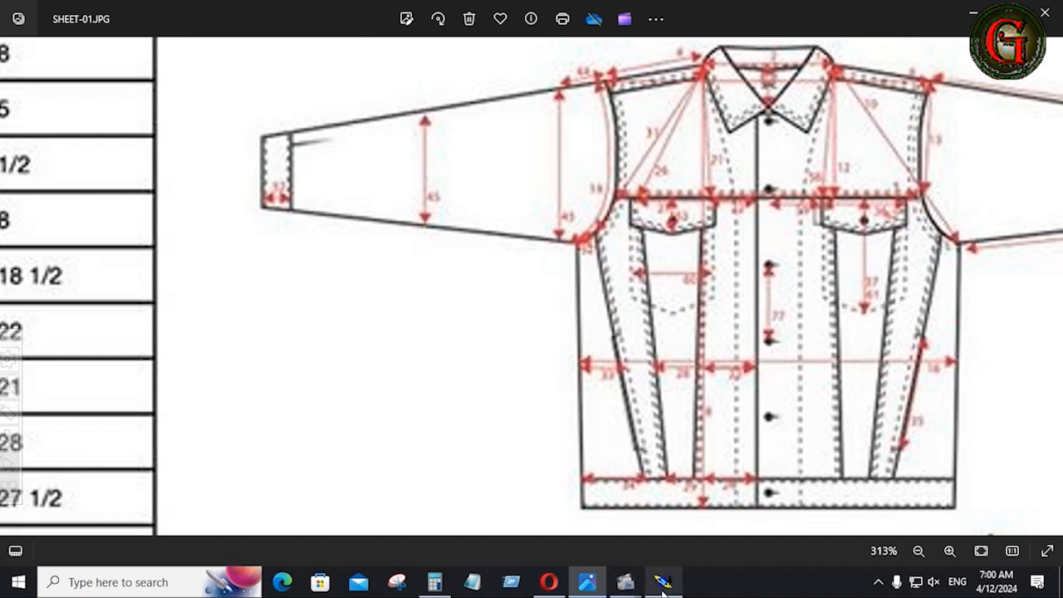
{"action": "scroll", "coordinate": [149, 499], "scroll_direction": "up", "scroll_amount": 1}
{"action": "scroll", "coordinate": [156, 496], "scroll_direction": "down", "scroll_amount": 3}
{"action": "scroll", "coordinate": [156, 496], "scroll_direction": "down", "scroll_amount": 2}
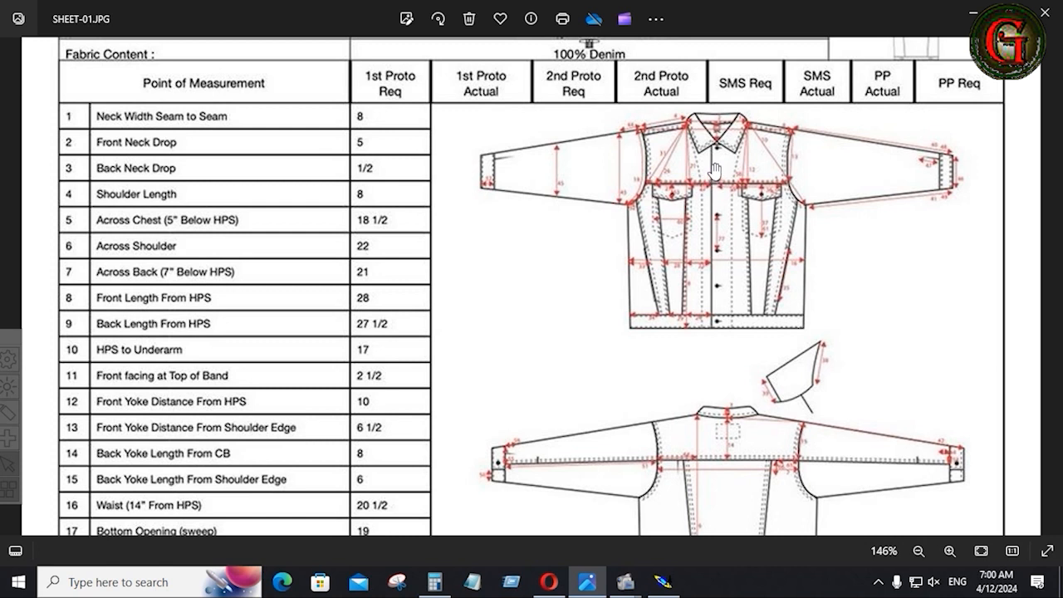
{"action": "left_click", "coordinate": [664, 582]}
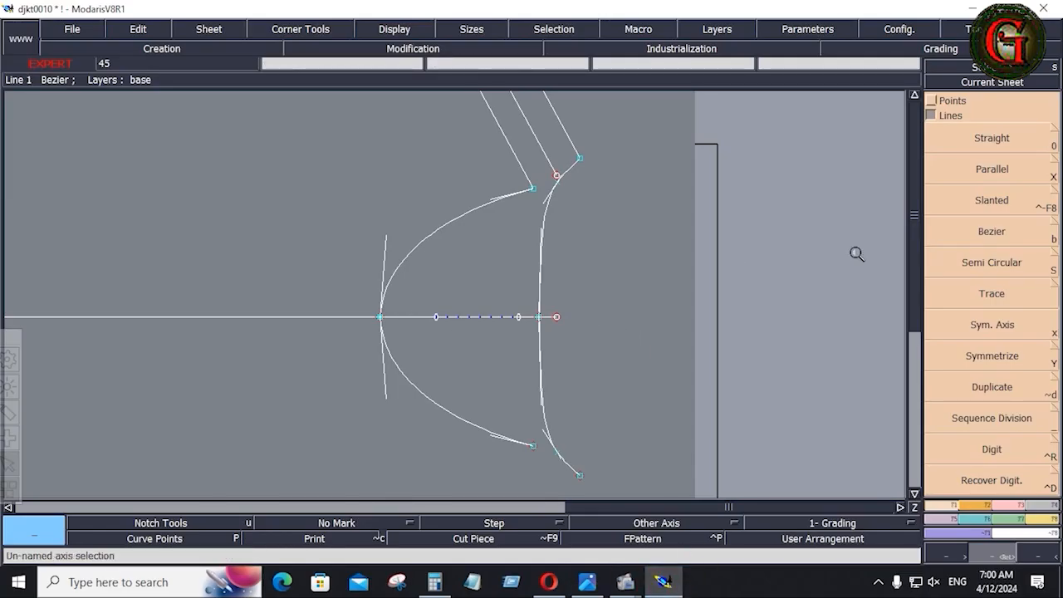
Reshape the upper curve so its tangent handle points straight up.
{"action": "key", "text": "F2"}
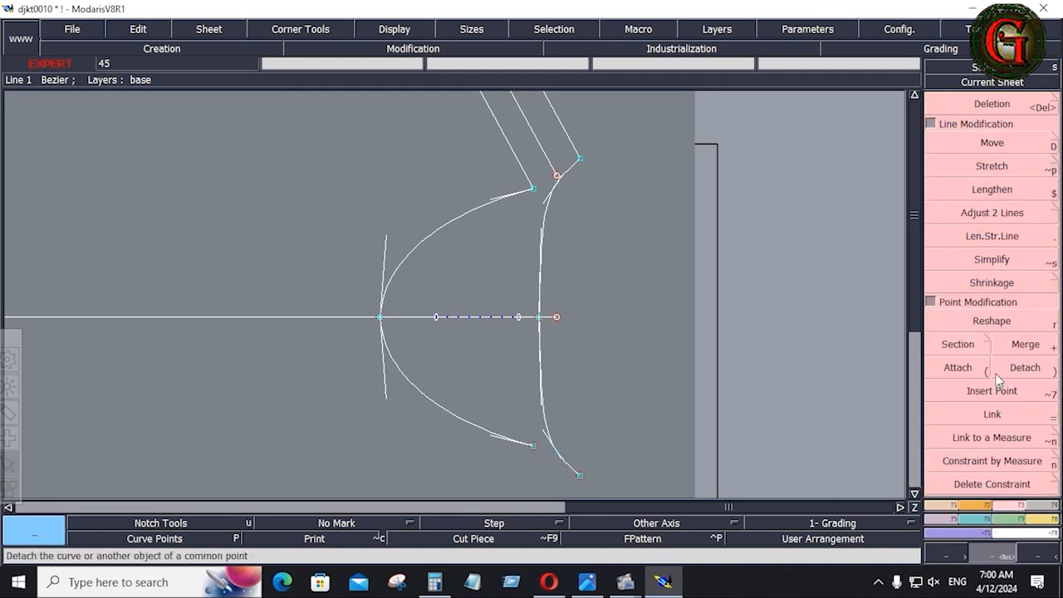
{"action": "left_click", "coordinate": [997, 322]}
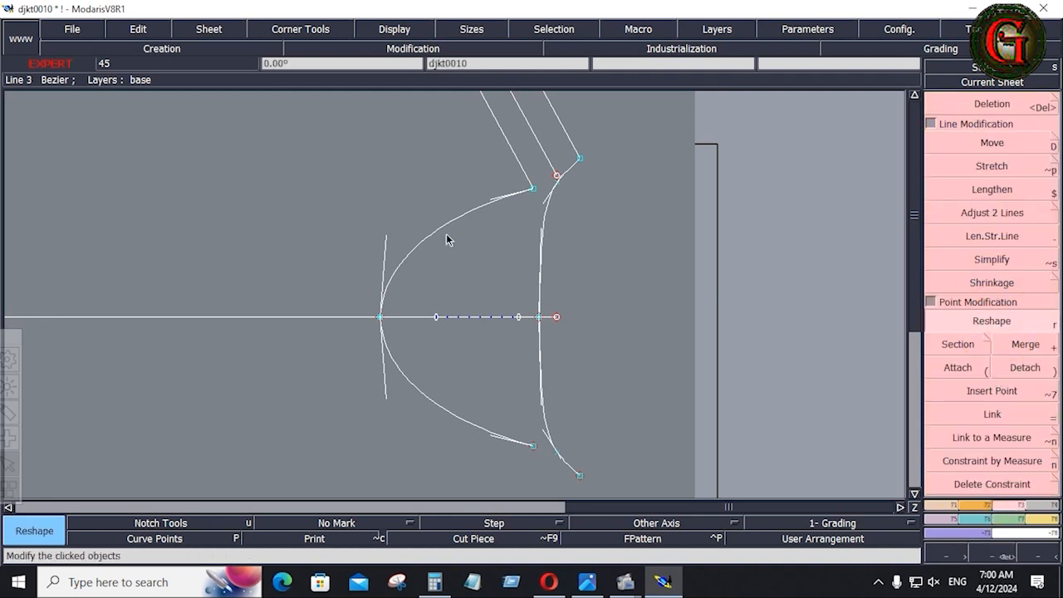
{"action": "left_click", "coordinate": [386, 239]}
{"action": "left_click", "coordinate": [381, 243]}
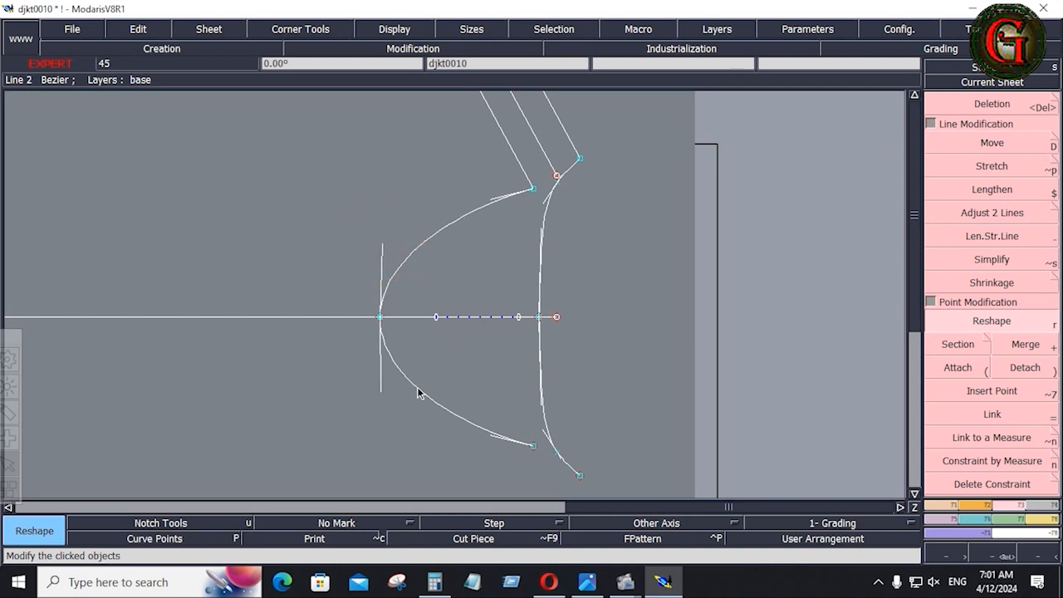
Delete the lower curve, the leftover cross mark and the dashed guide segment.
{"action": "key", "text": "Delete"}
{"action": "left_click", "coordinate": [416, 388]}
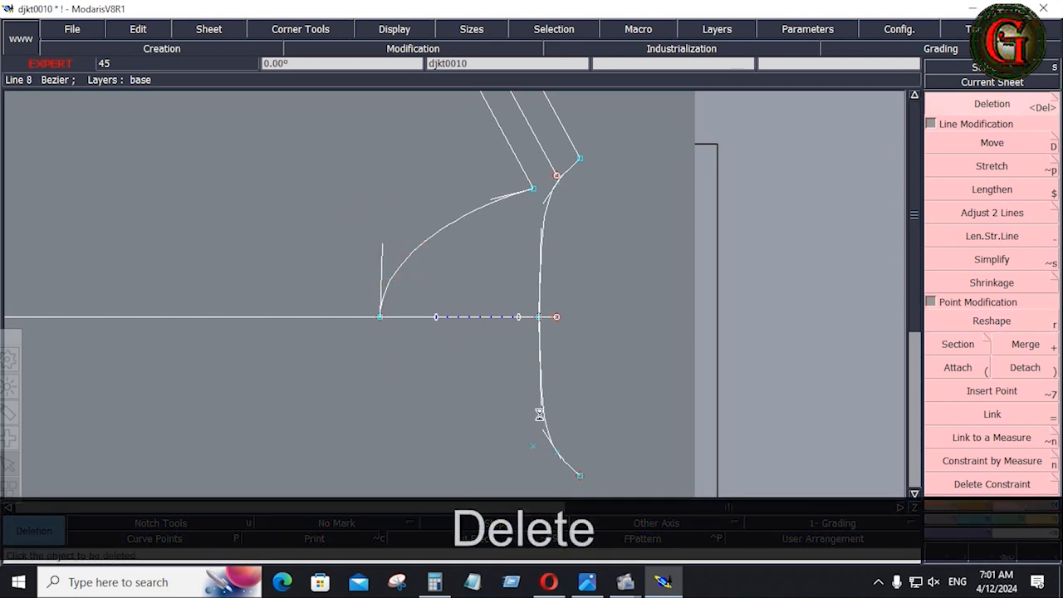
{"action": "left_click", "coordinate": [535, 446]}
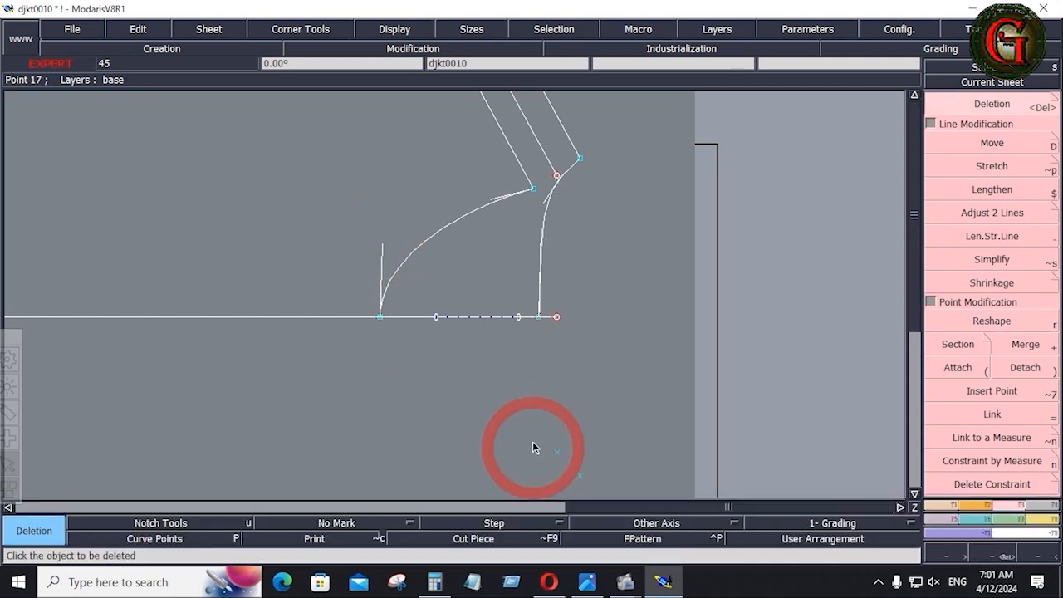
{"action": "left_click", "coordinate": [487, 316]}
Attach the horizontal line's endpoint onto the curve's base point and recentre the sheet.
{"action": "left_click", "coordinate": [983, 214]}
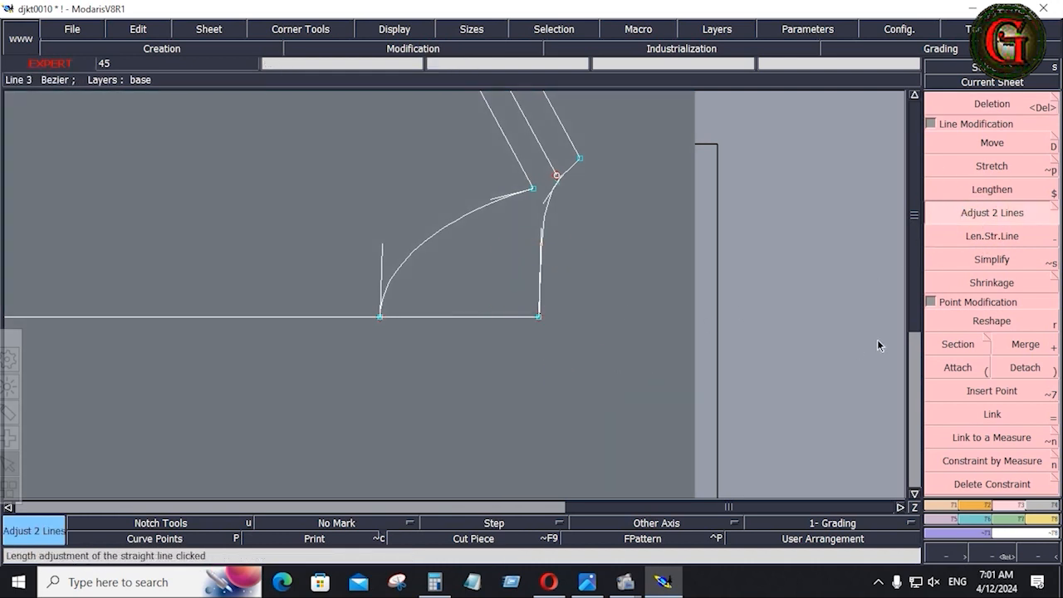
{"action": "left_click", "coordinate": [956, 362]}
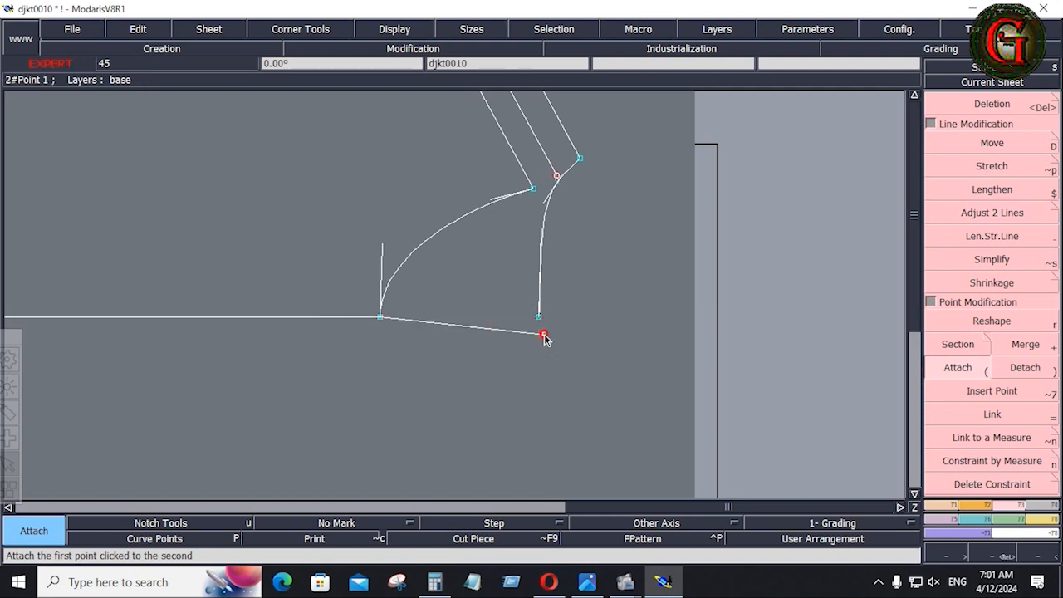
{"action": "left_click", "coordinate": [541, 320]}
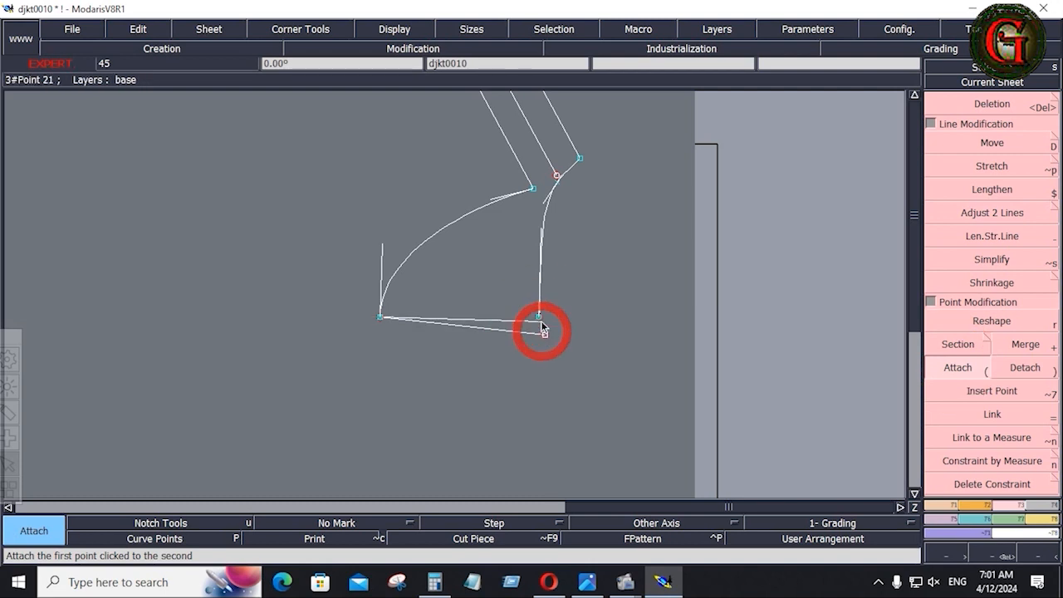
{"action": "left_click", "coordinate": [379, 317]}
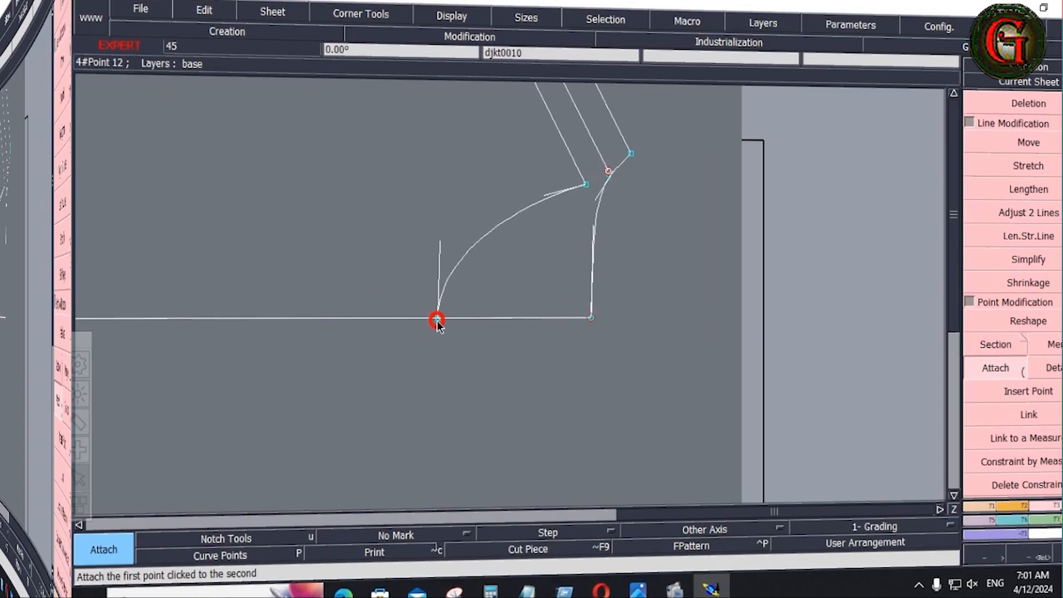
{"action": "key", "text": "Home"}
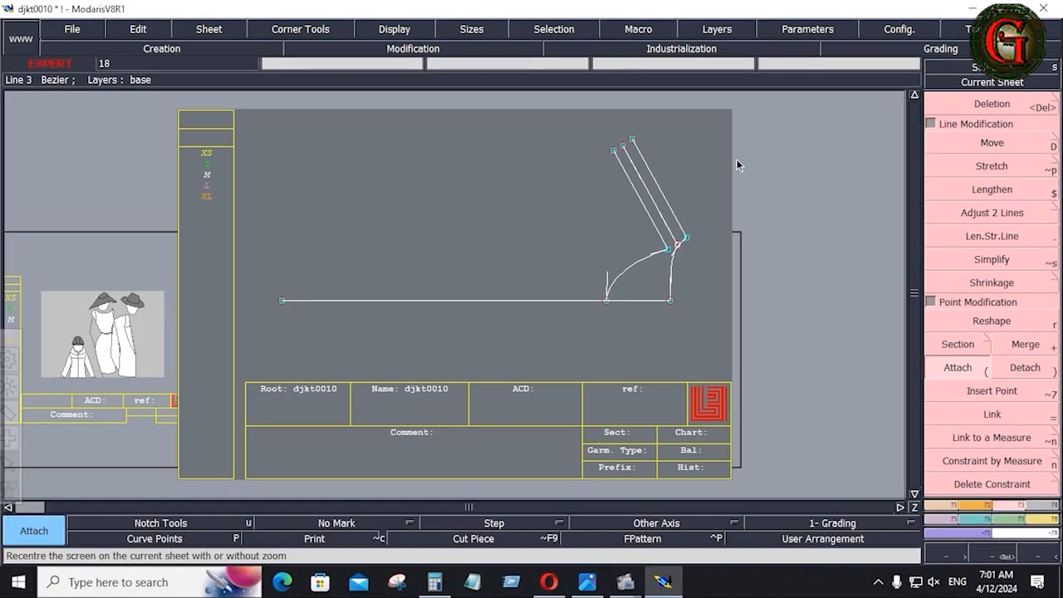
On SHEET-01, circle the neck and shoulder rows and underline Across Chest (5" Below HPS) in red.
{"action": "left_click", "coordinate": [587, 581]}
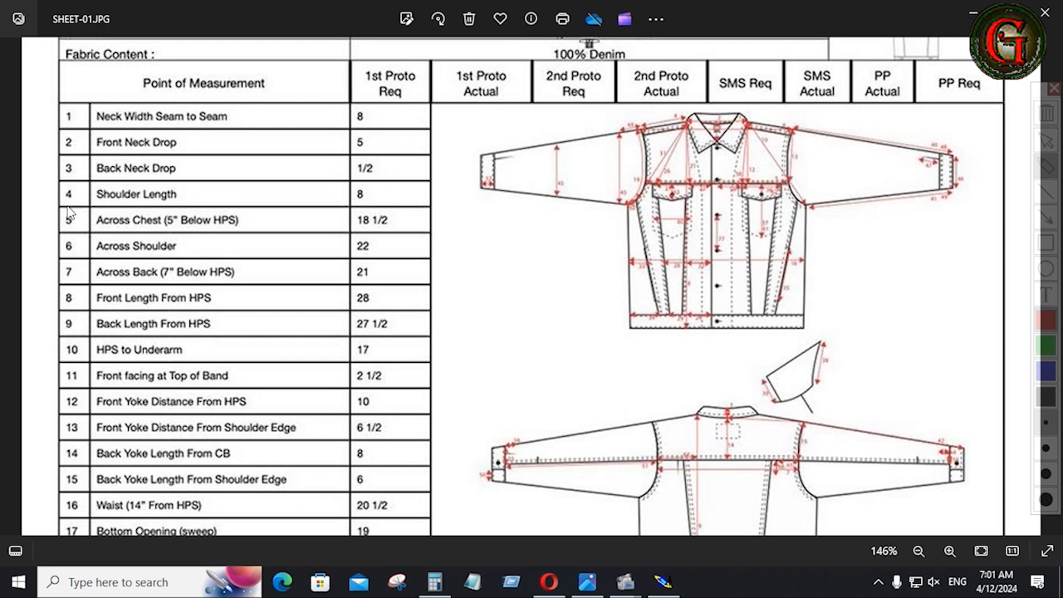
{"action": "mouse_move", "coordinate": [56, 198]}
{"action": "left_mouse_down"}
{"action": "mouse_move", "coordinate": [264, 206]}
{"action": "mouse_move", "coordinate": [389, 194]}
{"action": "mouse_move", "coordinate": [409, 131]}
{"action": "mouse_move", "coordinate": [314, 103]}
{"action": "mouse_move", "coordinate": [95, 103]}
{"action": "mouse_move", "coordinate": [54, 145]}
{"action": "mouse_move", "coordinate": [57, 198]}
{"action": "left_mouse_up"}
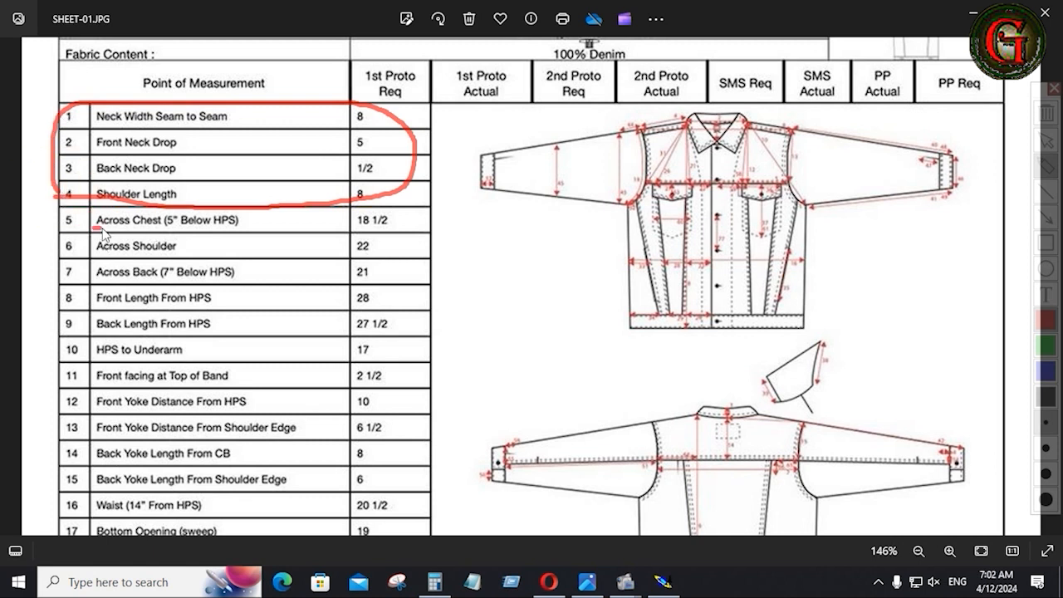
{"action": "left_click_drag", "start_coordinate": [102, 229], "coordinate": [224, 229]}
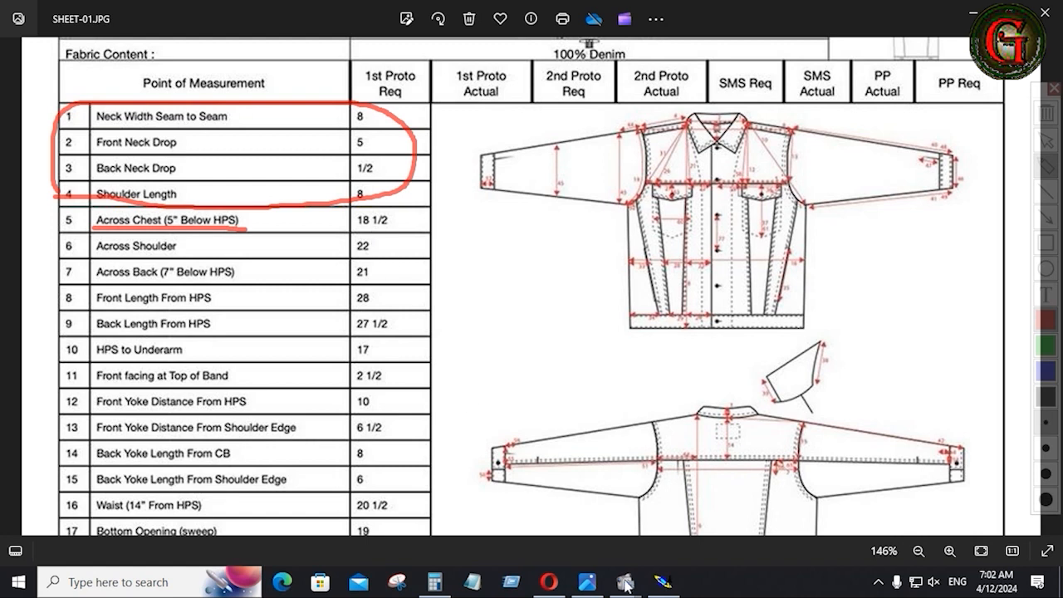
Draw a 5-inch Bezier line from the shoulder curve point, then undo it.
{"action": "left_click", "coordinate": [663, 584]}
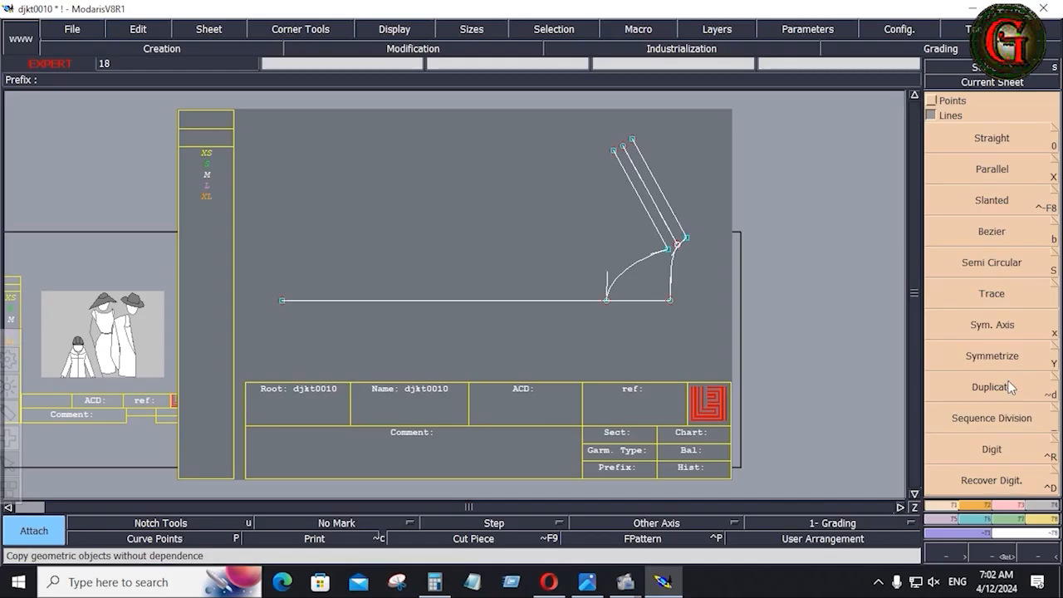
{"action": "left_click", "coordinate": [989, 233]}
{"action": "left_click", "coordinate": [669, 247]}
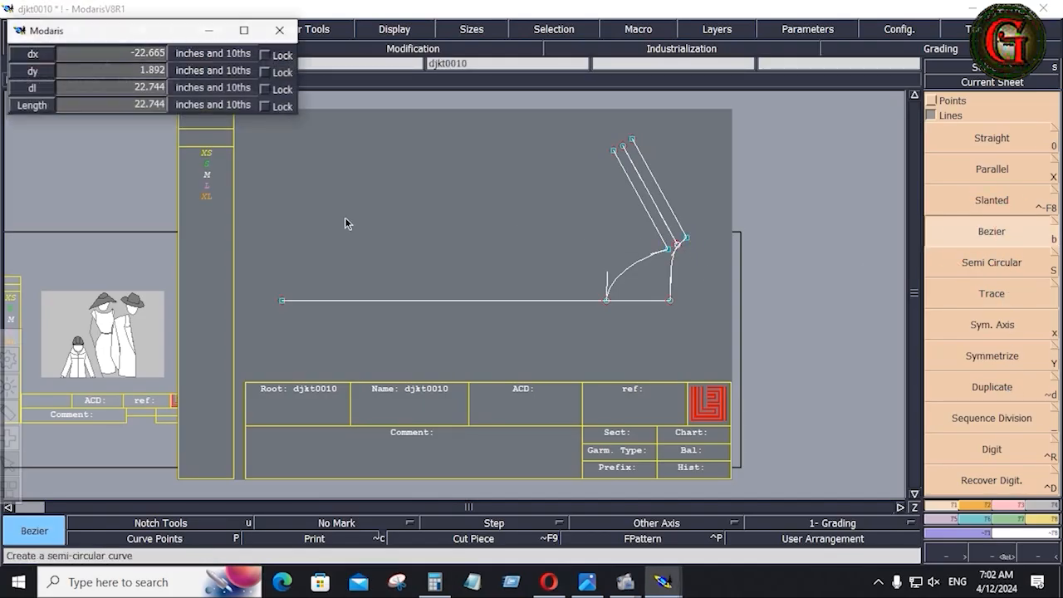
{"action": "left_click", "coordinate": [99, 89]}
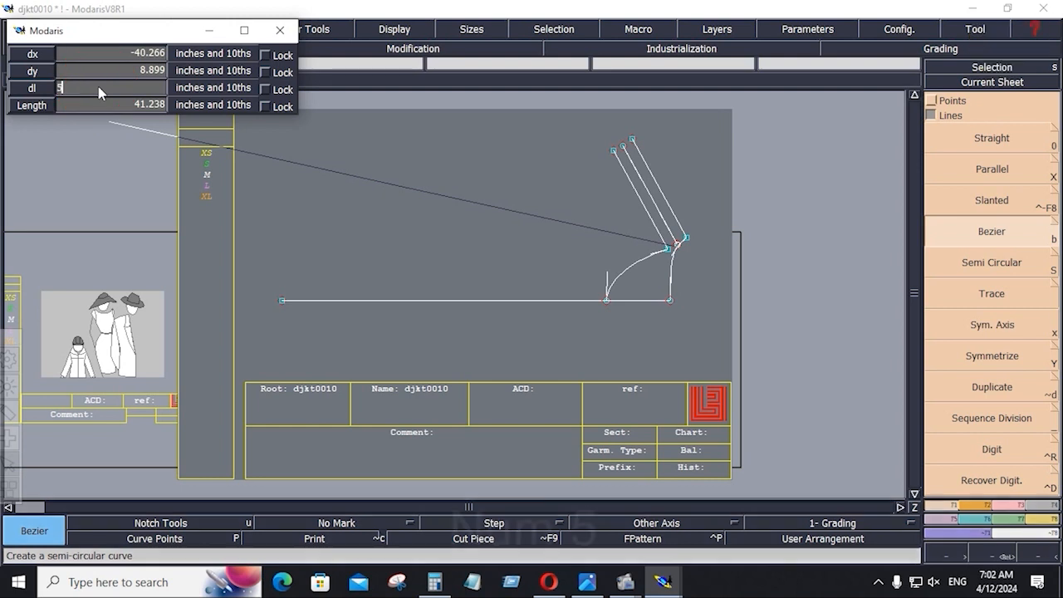
{"action": "type", "text": "5"}
{"action": "key", "text": "Return"}
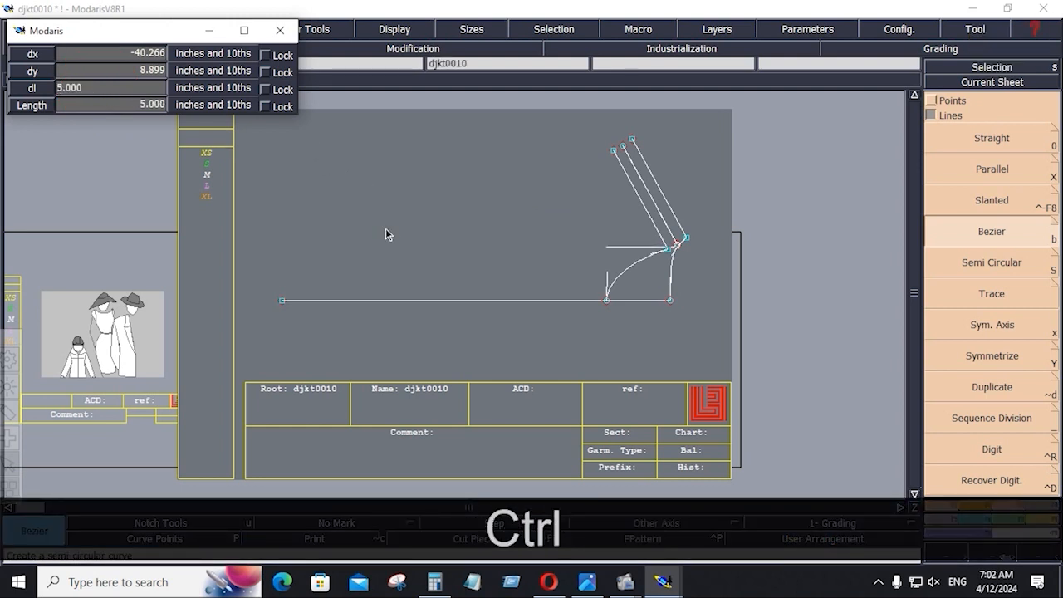
{"action": "left_click", "coordinate": [395, 234], "text": "ctrl"}
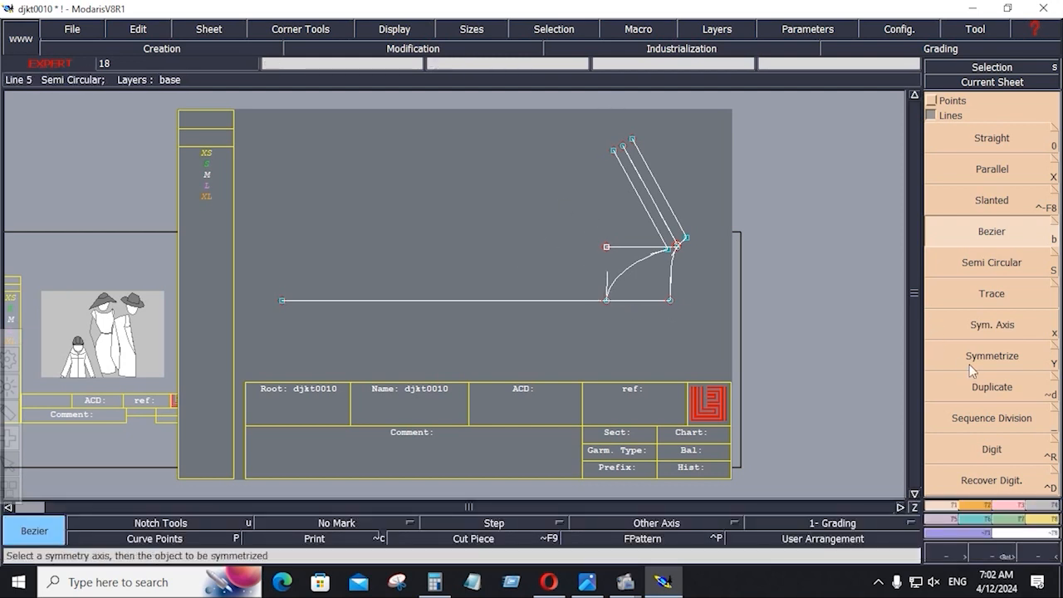
{"action": "key", "text": "ctrl+z"}
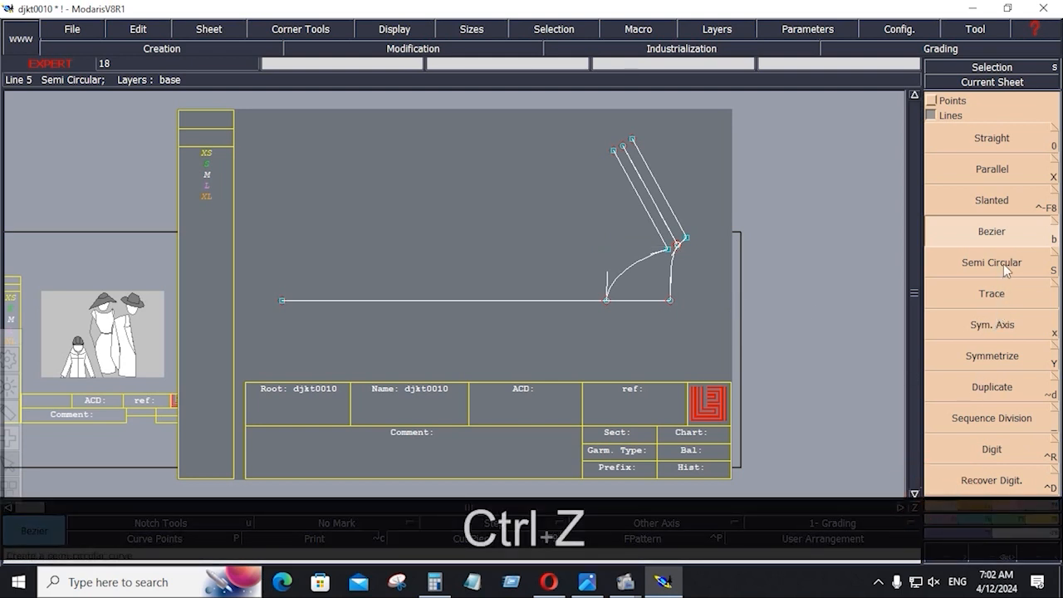
Draw a vertical guide line rising from the base point, then return to the spec sheet.
{"action": "left_click", "coordinate": [957, 250]}
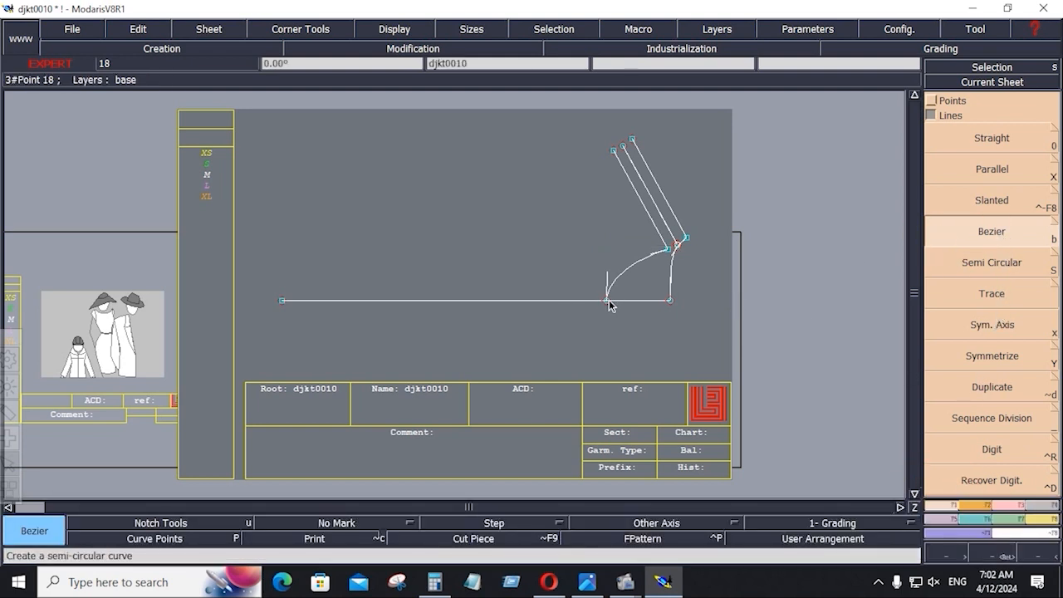
{"action": "left_click_drag", "start_coordinate": [607, 301], "coordinate": [610, 124], "text": "ctrl"}
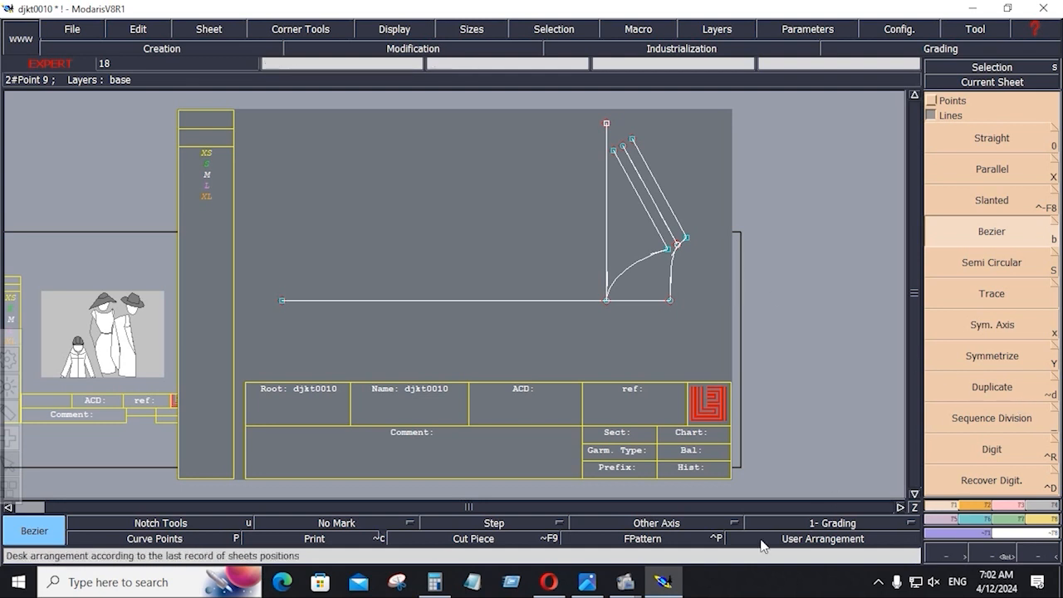
{"action": "left_click", "coordinate": [588, 582]}
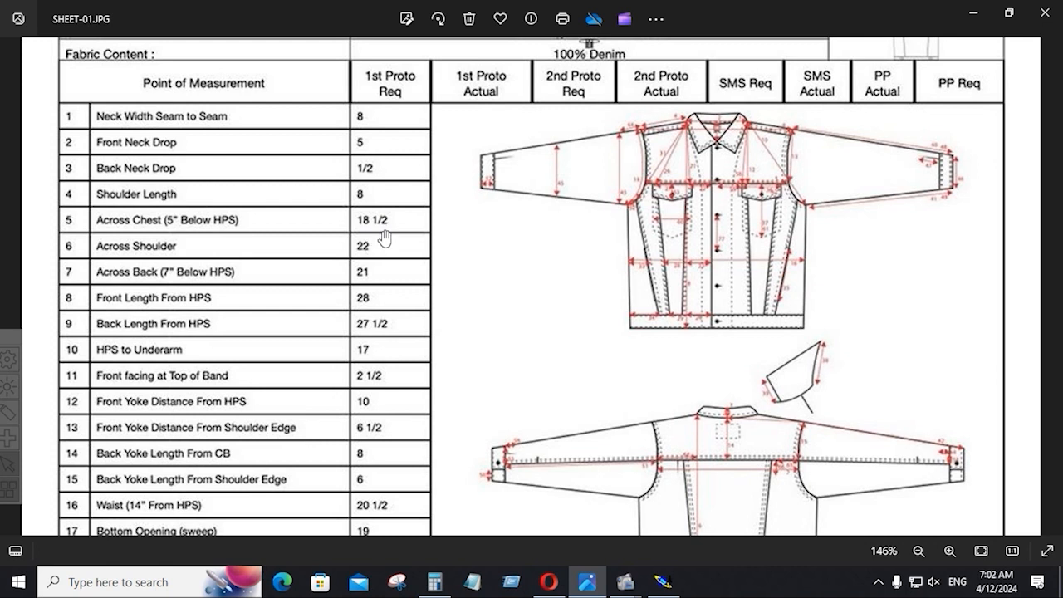
Minimize the spec sheet to reveal the Modaris pattern, then switch windows from the taskbar.
{"action": "left_click", "coordinate": [977, 19]}
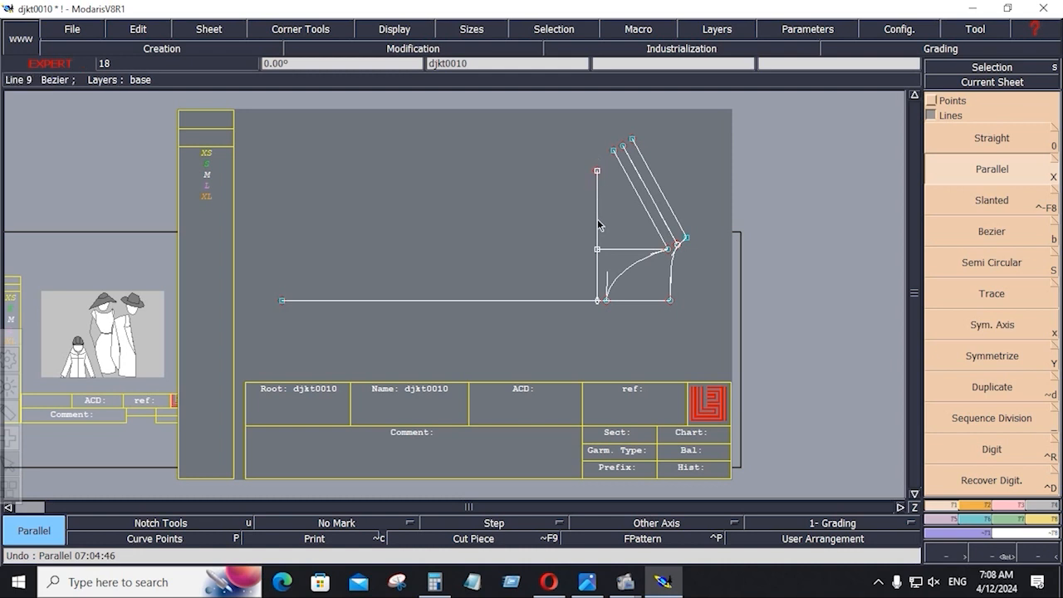
{"action": "left_click", "coordinate": [588, 581]}
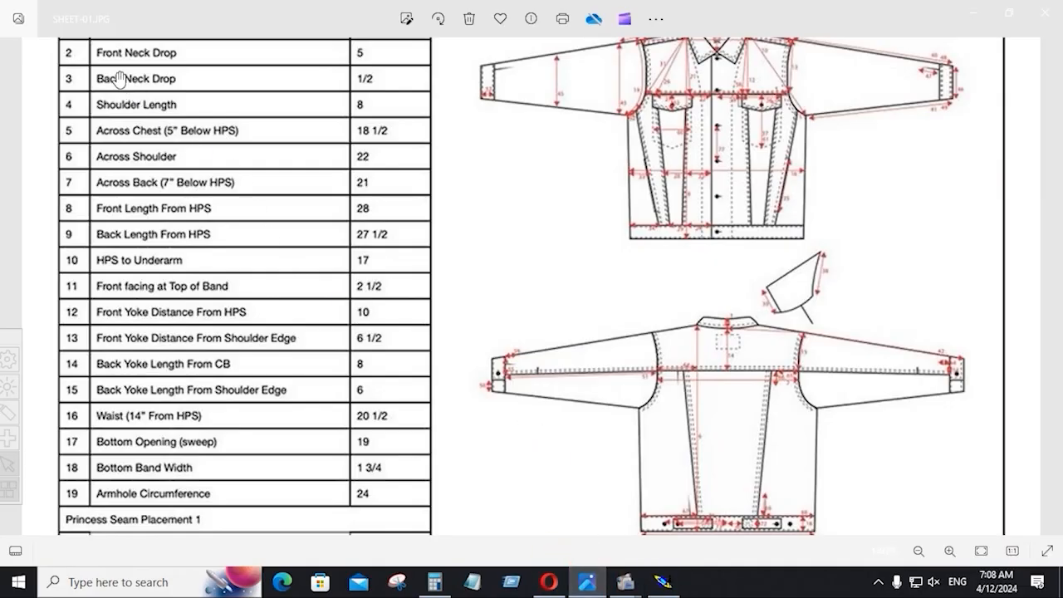
Check Shoulder Seam Forward values 3/4 and 1 1/2 on SHEET-02, then return to Modaris.
{"action": "scroll", "coordinate": [515, 508], "scroll_direction": "down", "scroll_amount": 1}
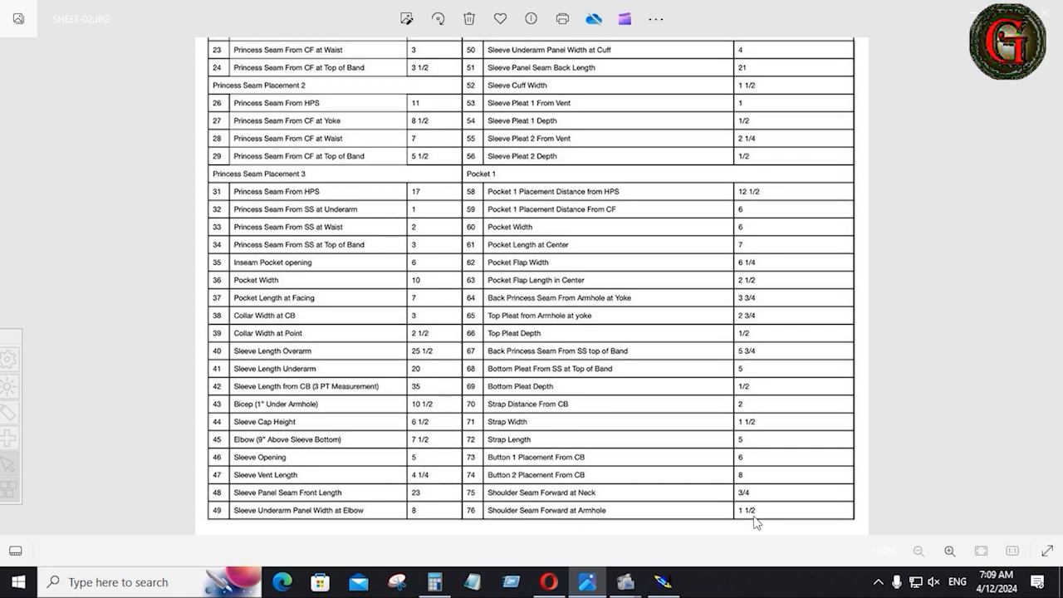
{"action": "scroll", "coordinate": [698, 523], "scroll_direction": "up", "scroll_amount": 4, "text": "ctrl"}
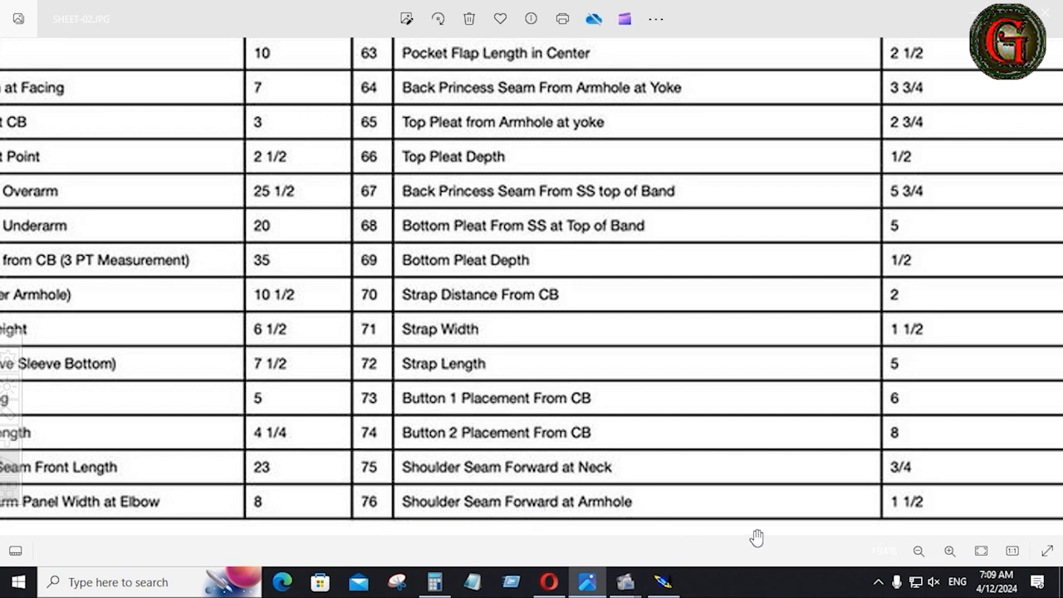
{"action": "left_click", "coordinate": [663, 581]}
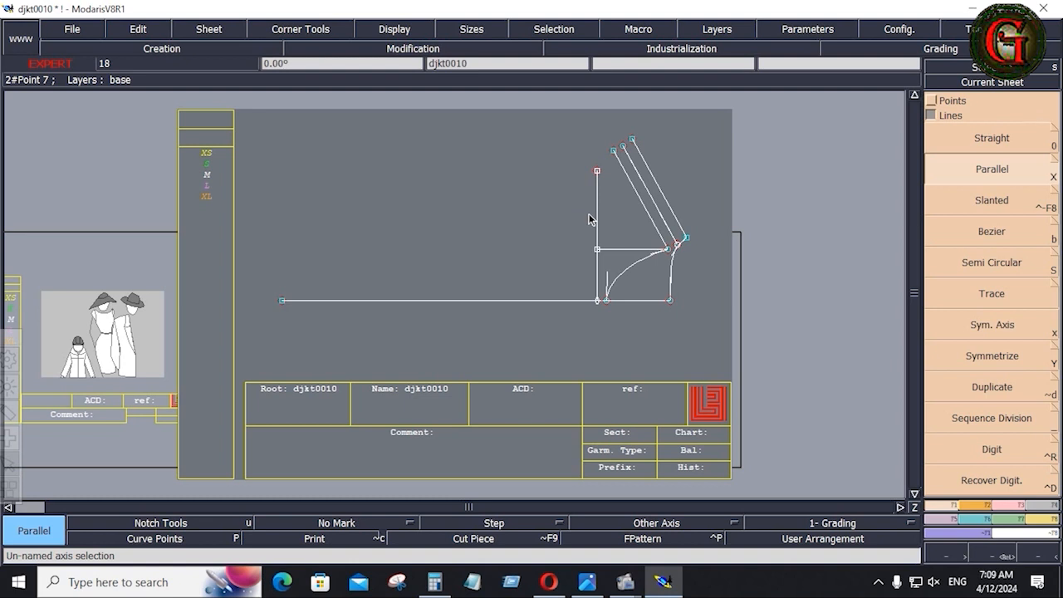
Start a stretch-to-length on the shoulder curve, undoing a misplaced first stretch.
{"action": "left_click", "coordinate": [939, 354]}
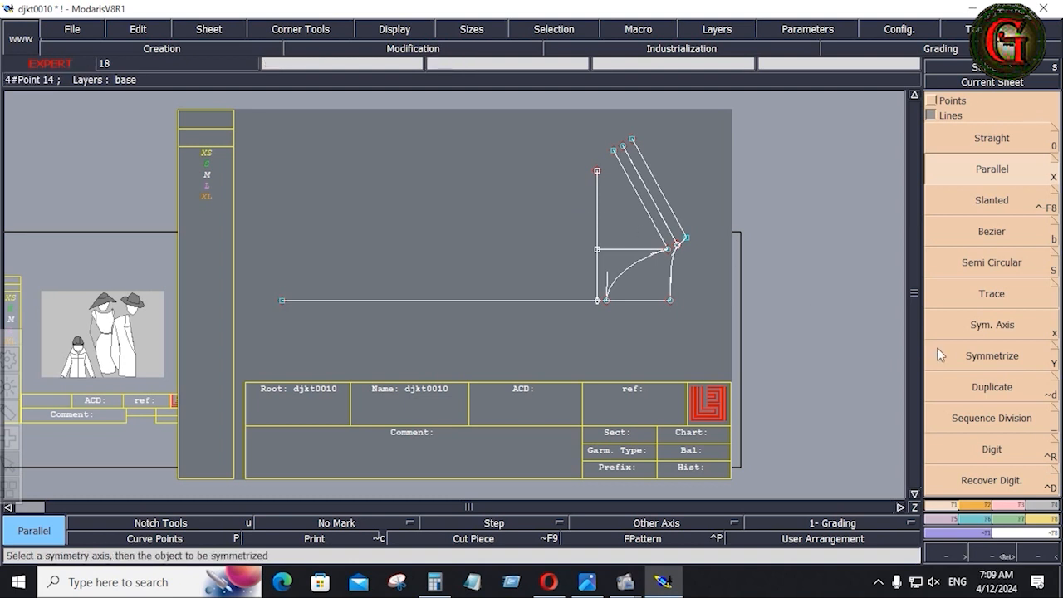
{"action": "left_click", "coordinate": [1042, 520]}
{"action": "left_click", "coordinate": [1042, 234]}
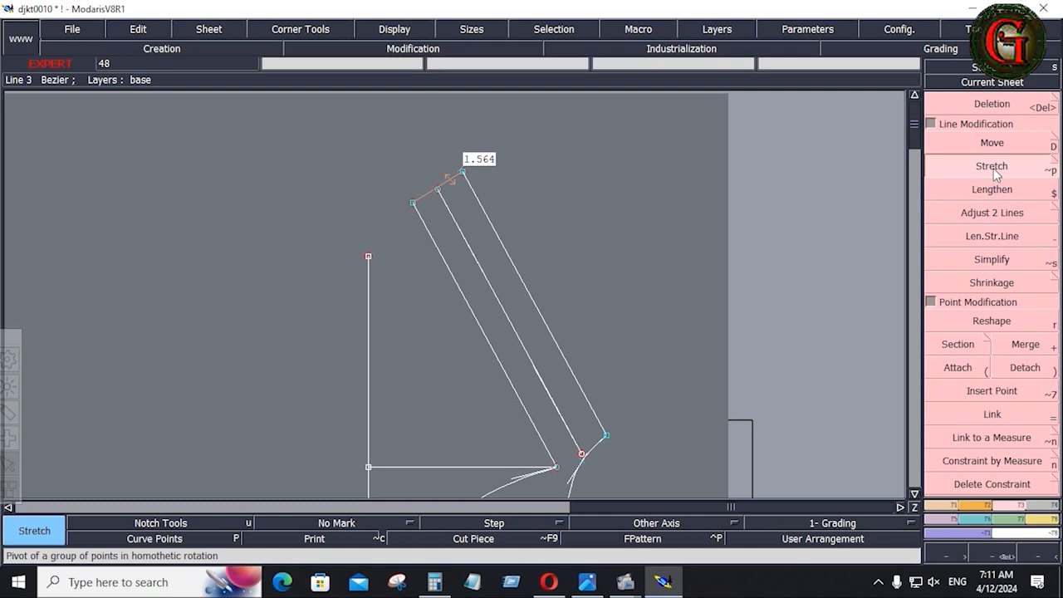
{"action": "left_click", "coordinate": [994, 169]}
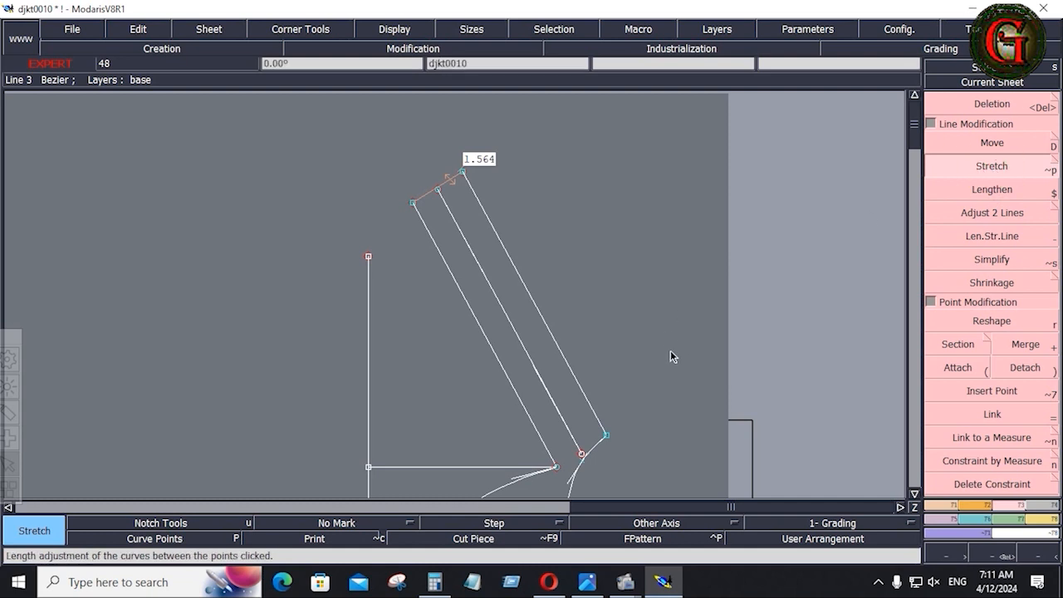
{"action": "left_click", "coordinate": [555, 470]}
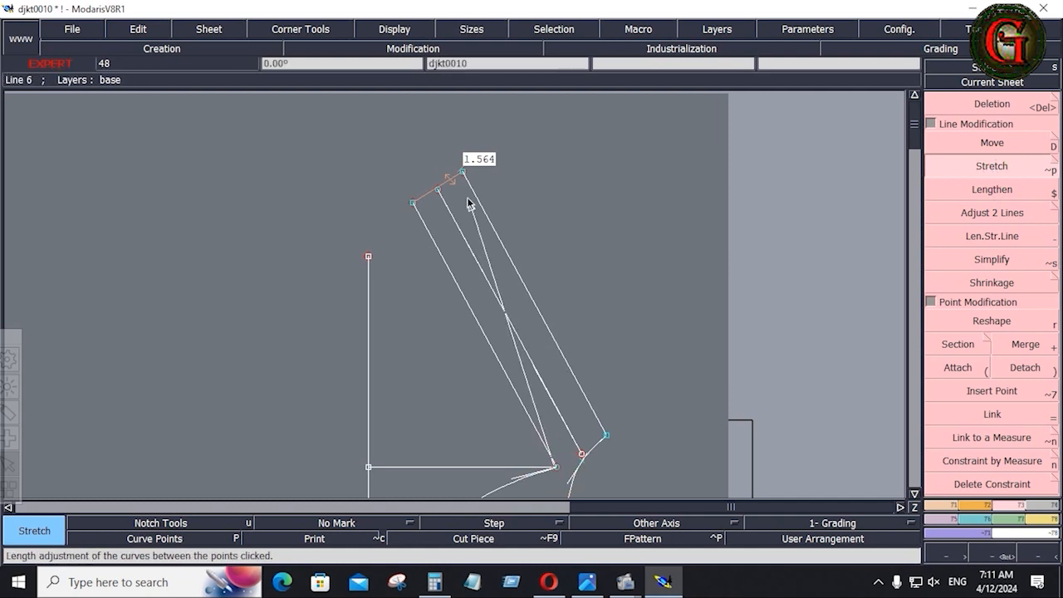
{"action": "left_click", "coordinate": [412, 206]}
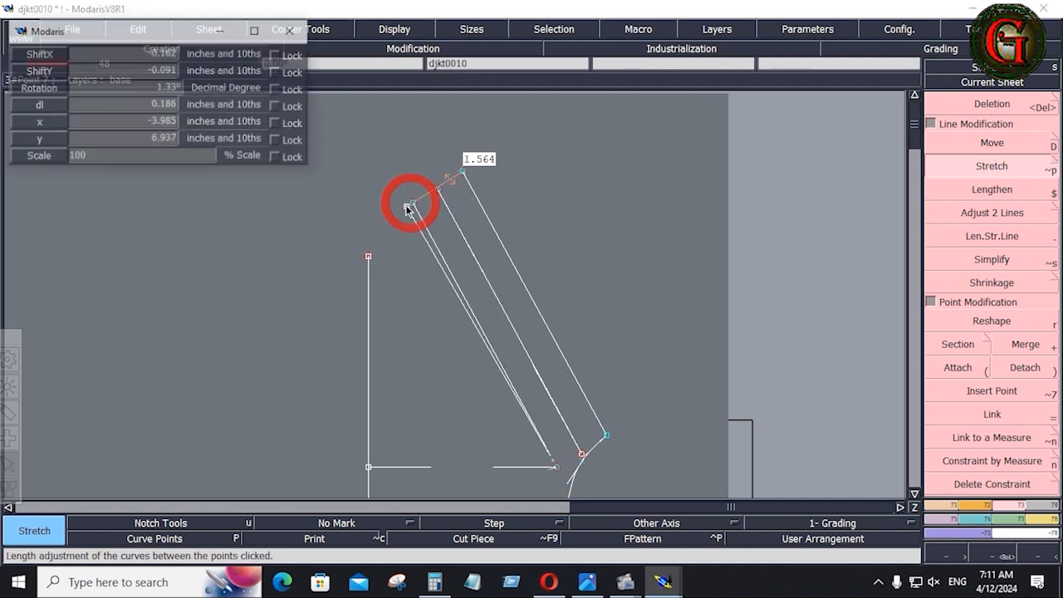
{"action": "key", "text": "ctrl+z"}
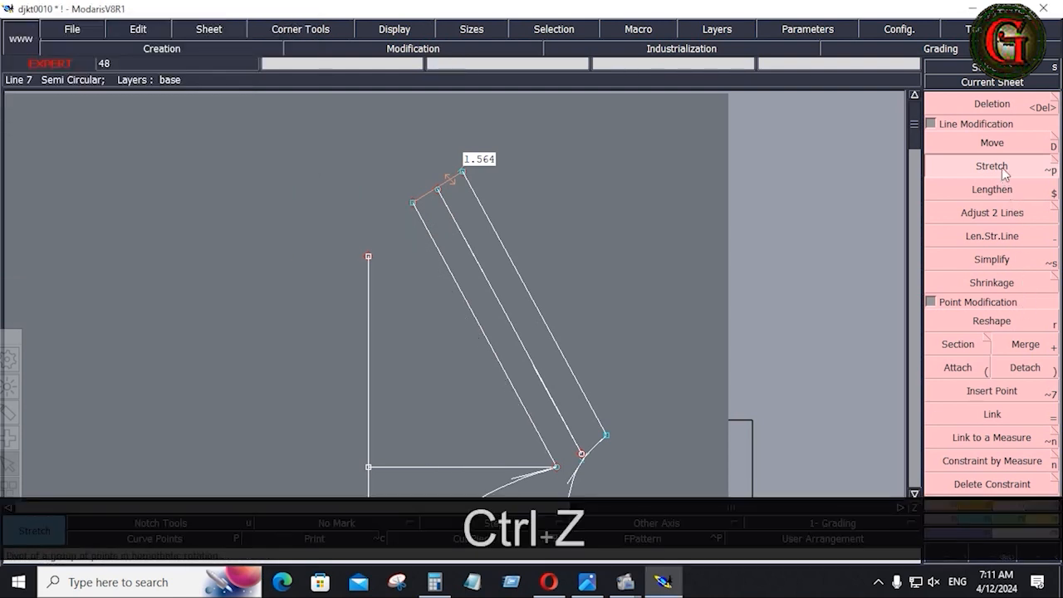
Stretch the shoulder point by ShiftX -0.75 and ShiftY -0.5, lengthening the segment to 2.465.
{"action": "left_click", "coordinate": [554, 470]}
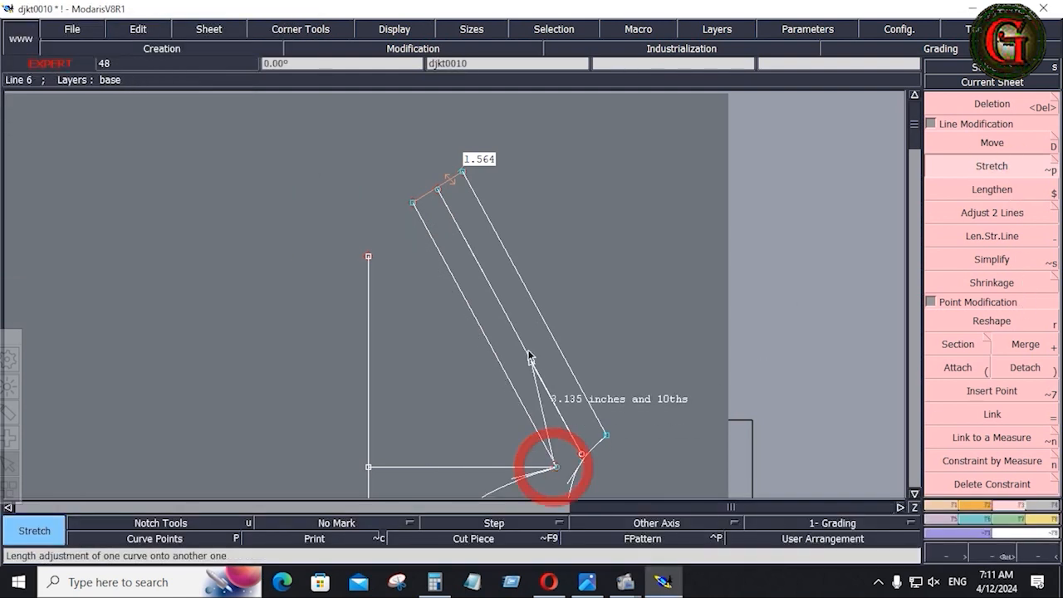
{"action": "left_click", "coordinate": [415, 206]}
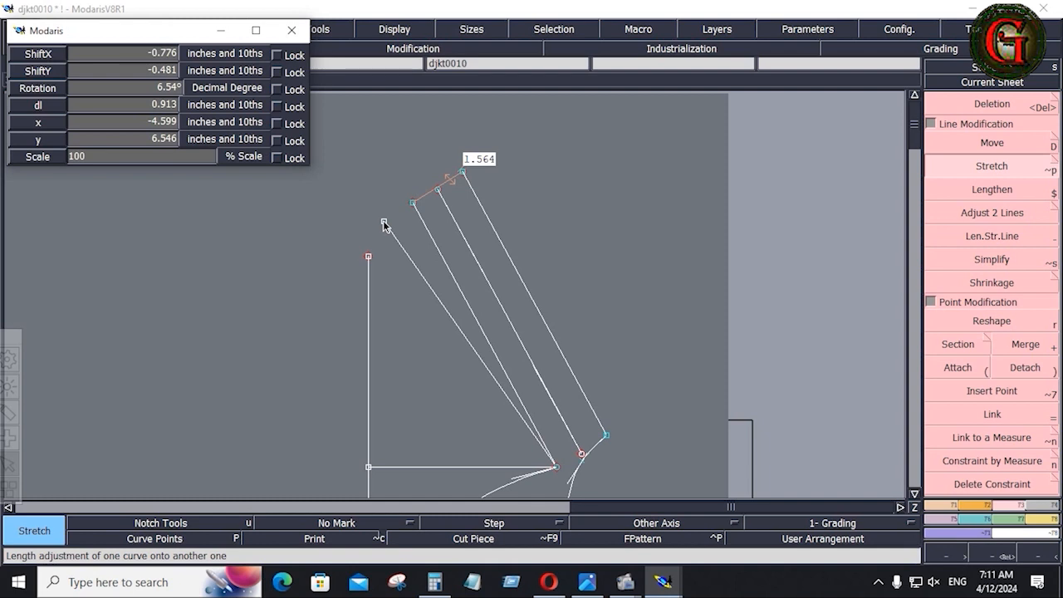
{"action": "key", "text": "Down"}
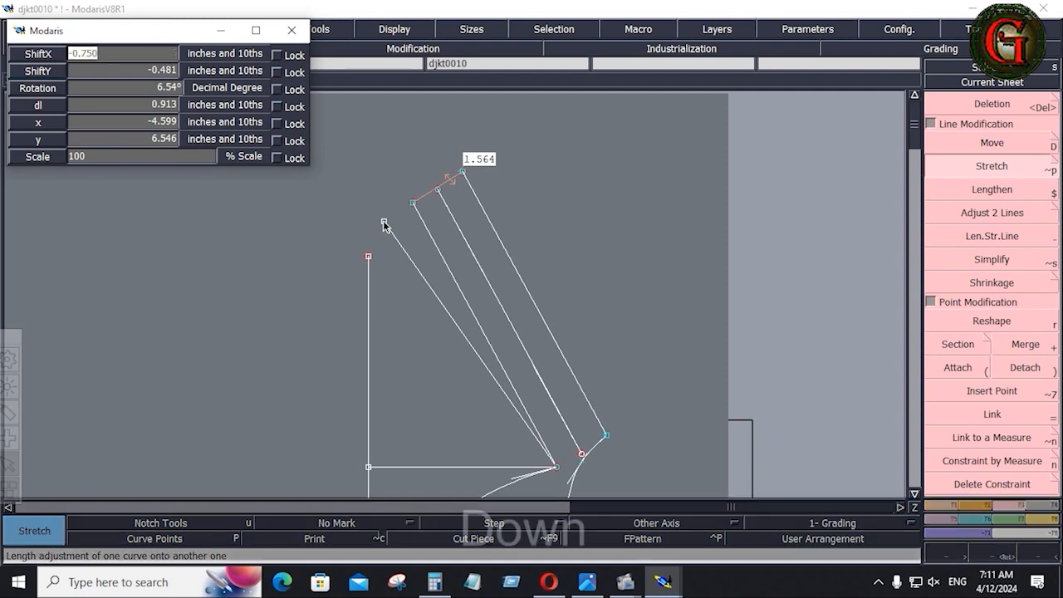
{"action": "type", "text": "-.75"}
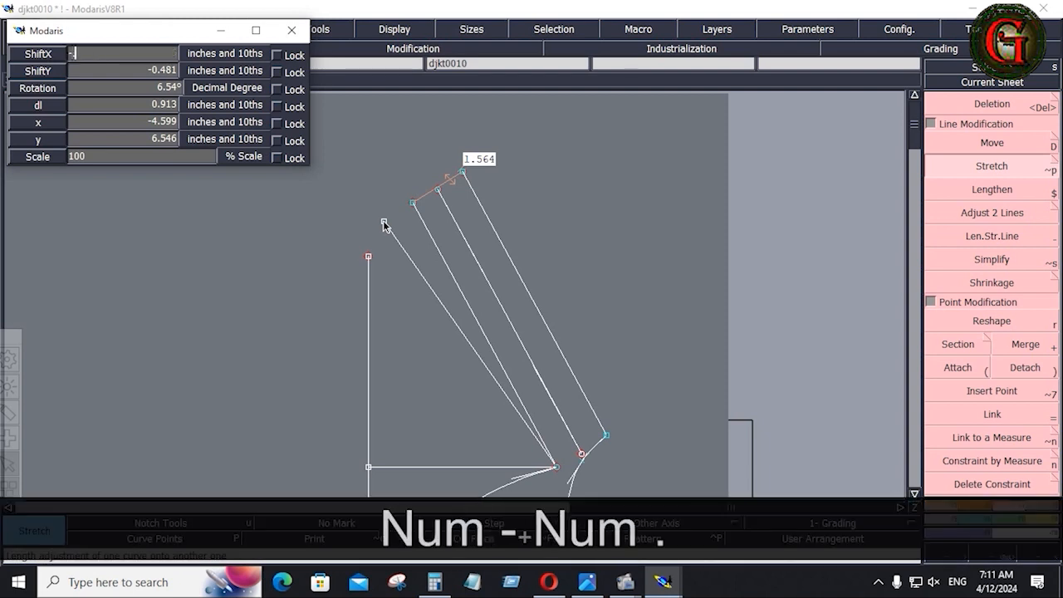
{"action": "key", "text": "Down"}
{"action": "type", "text": "-.5"}
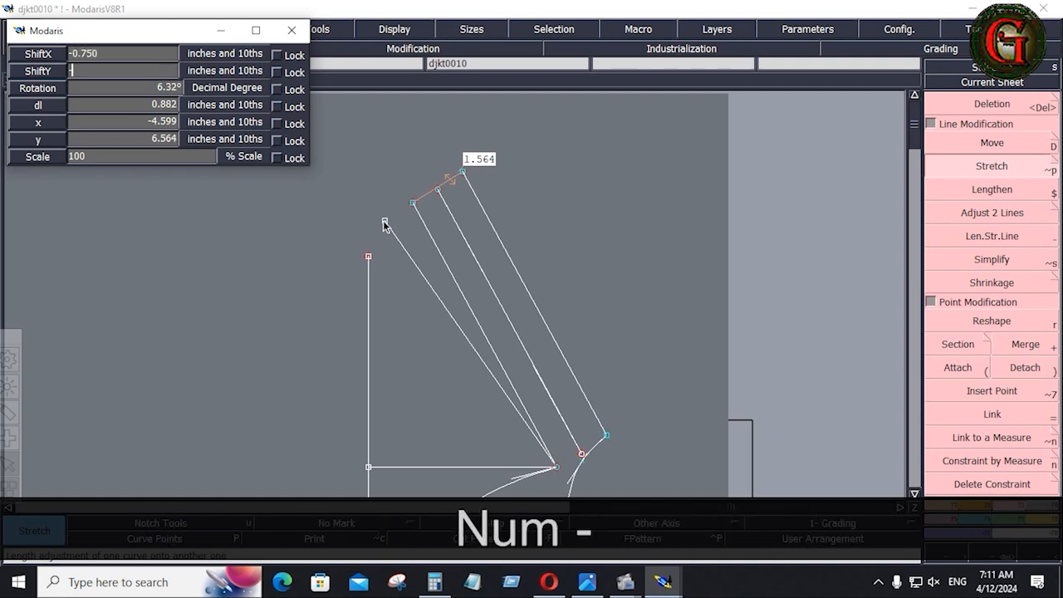
{"action": "key", "text": "Down"}
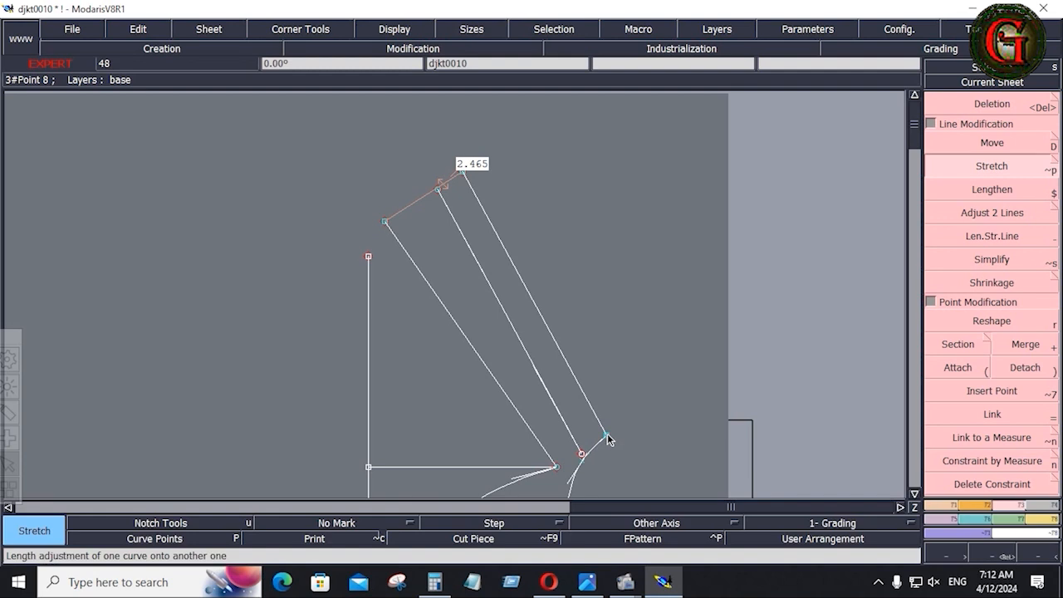
Stretch the next shoulder line's point by ShiftX 0.75 and ShiftY 0.5.
{"action": "left_click", "coordinate": [607, 433]}
{"action": "left_click", "coordinate": [463, 173]}
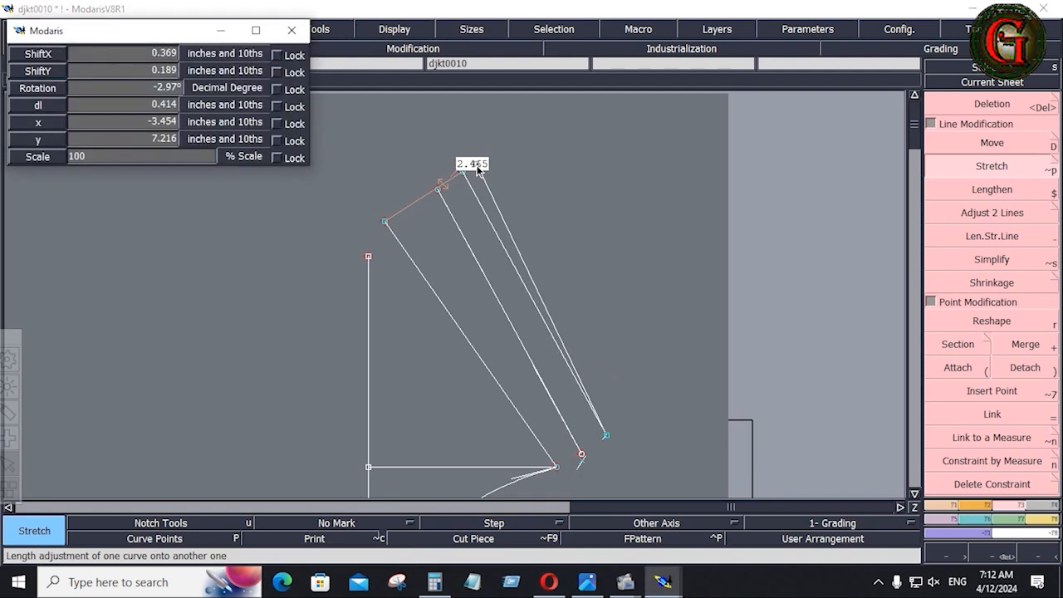
{"action": "key", "text": "Down"}
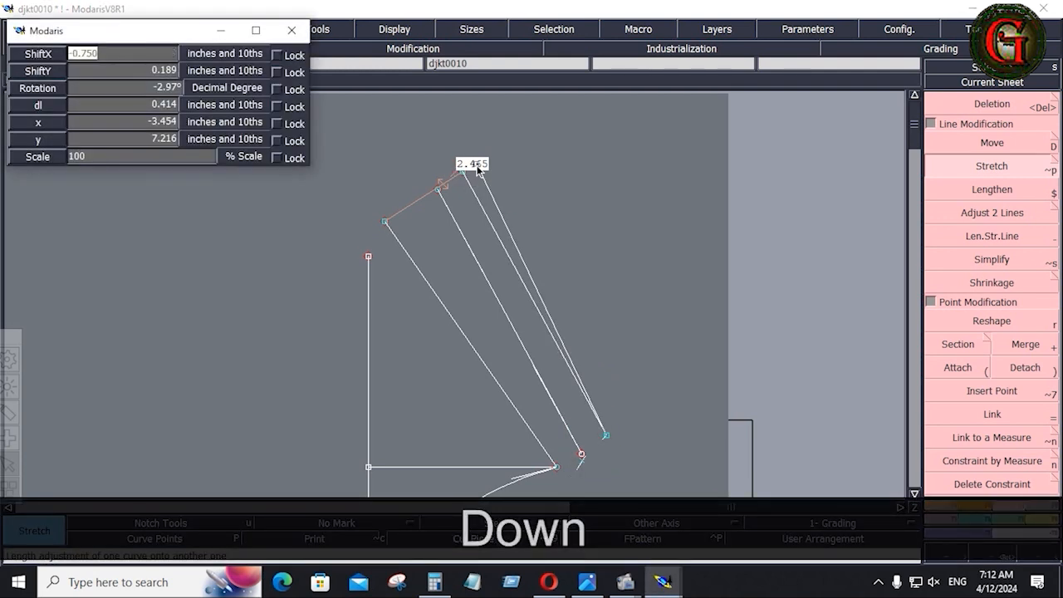
{"action": "type", "text": ".75"}
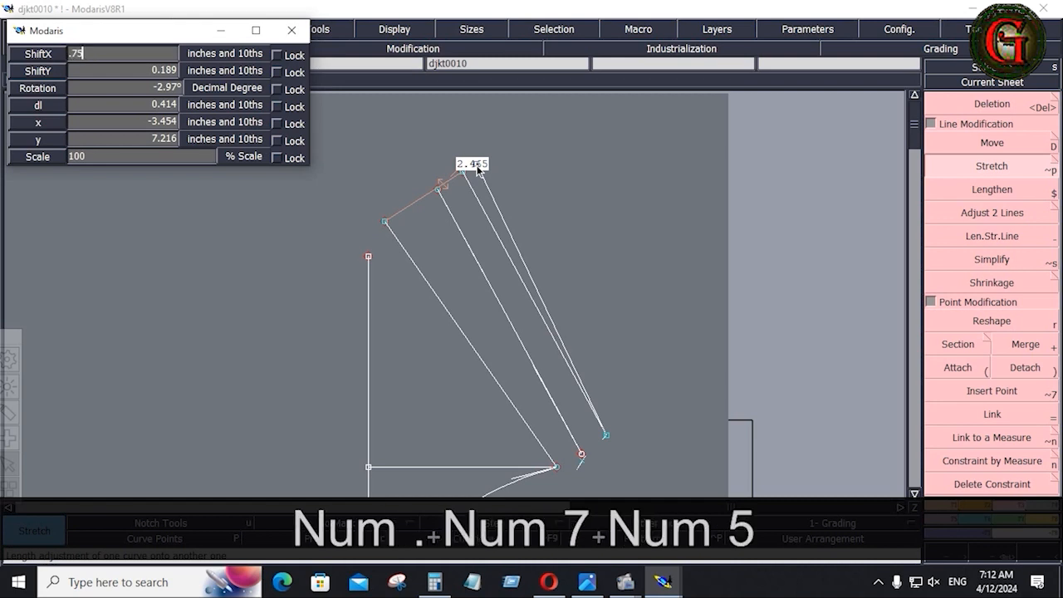
{"action": "key", "text": "Down"}
{"action": "type", "text": ".5"}
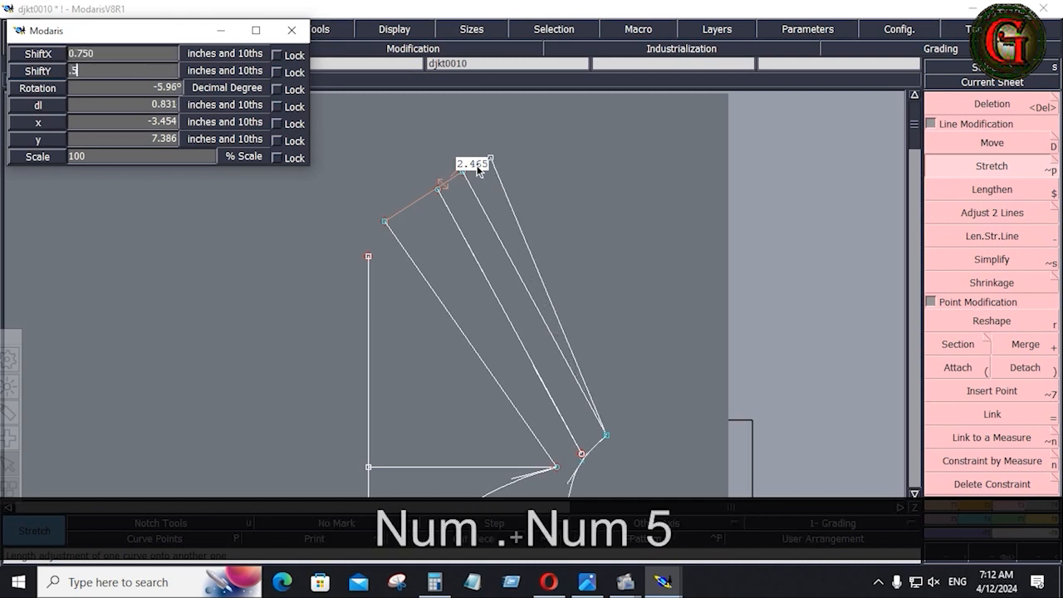
{"action": "key", "text": "Down"}
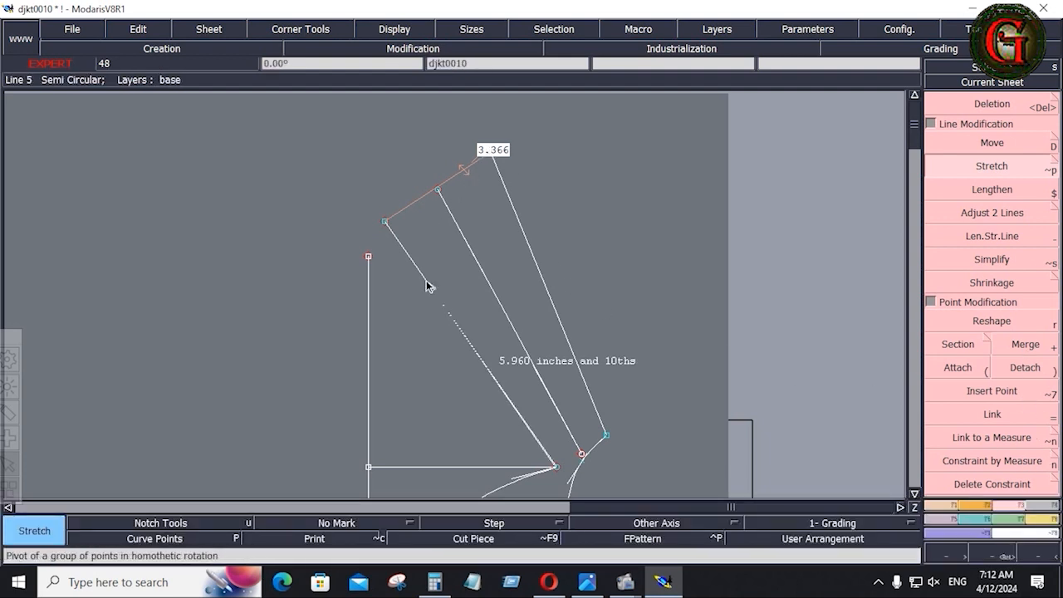
Restretch line 5's endpoints until the shoulder measure reads 3.010.
{"action": "left_click", "coordinate": [385, 221]}
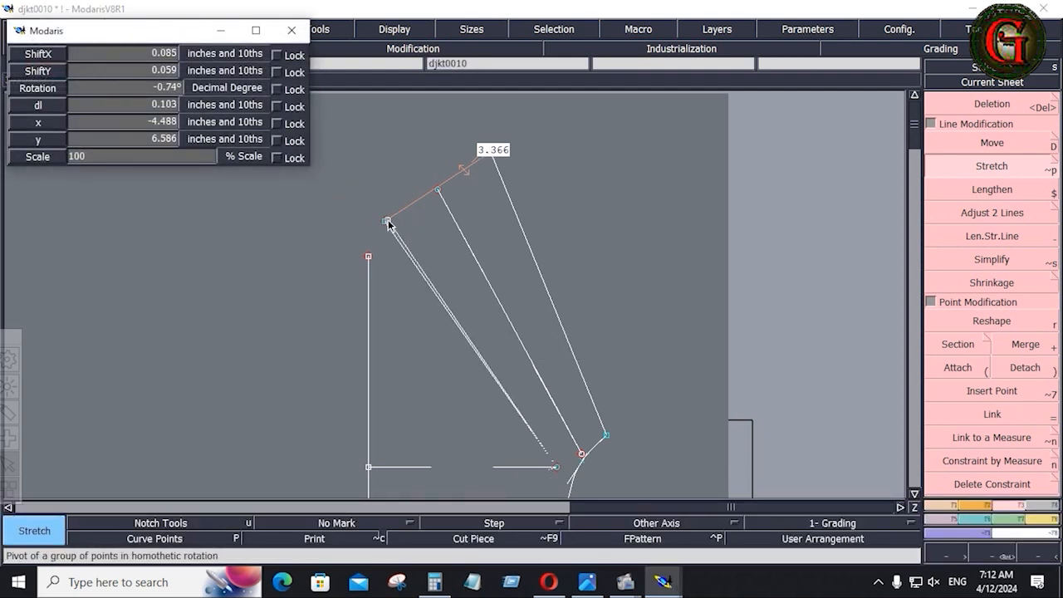
{"action": "left_click", "coordinate": [388, 219]}
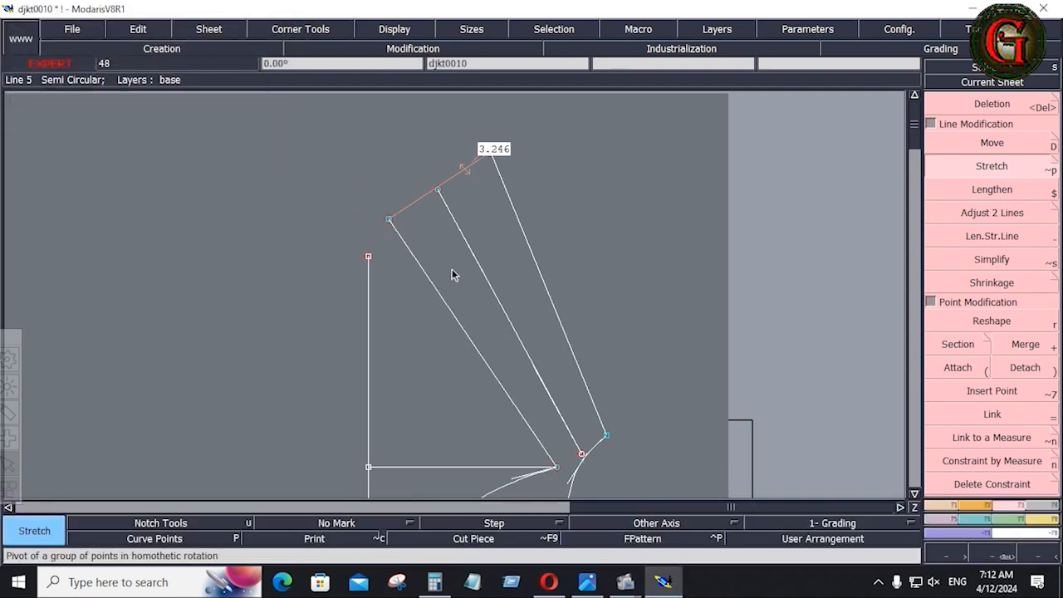
{"action": "left_click", "coordinate": [606, 433]}
{"action": "left_click", "coordinate": [391, 221]}
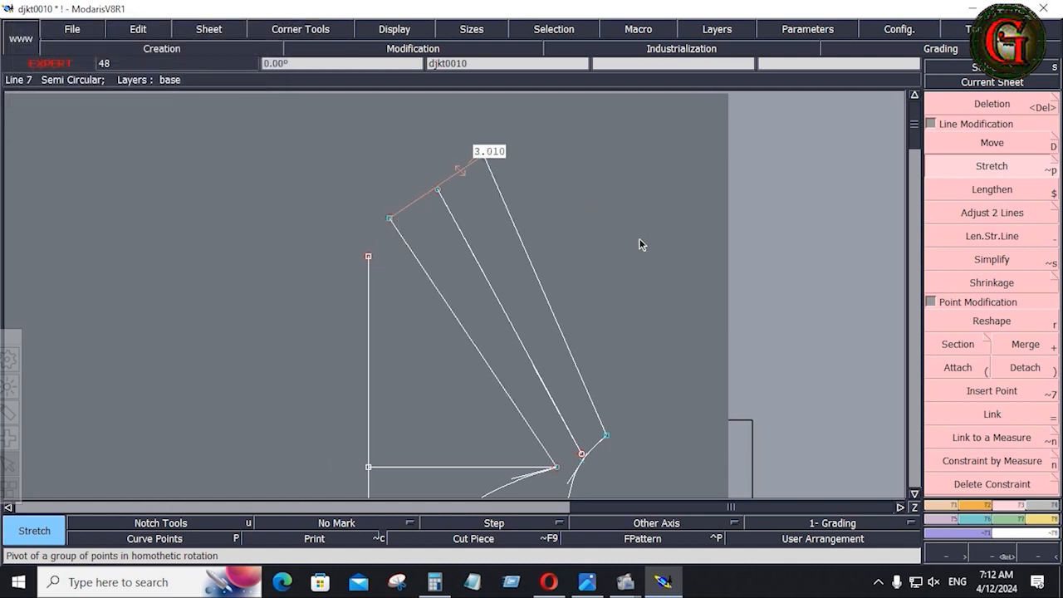
{"action": "key", "text": "b"}
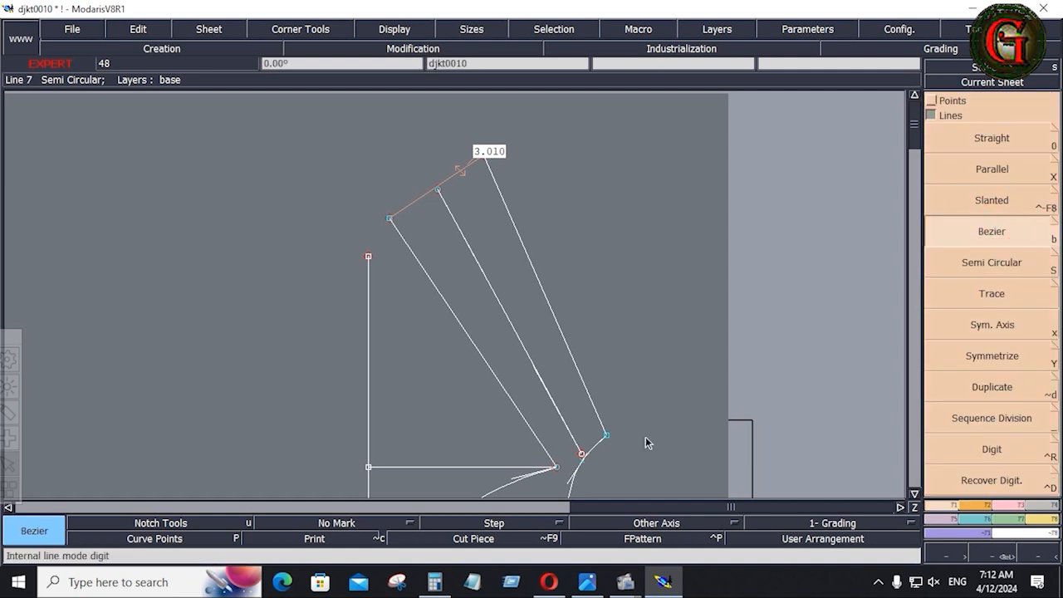
Draw a vertical guide line from the lower shoulder point and measure 5.124 straight across to it.
{"action": "left_click", "coordinate": [582, 462]}
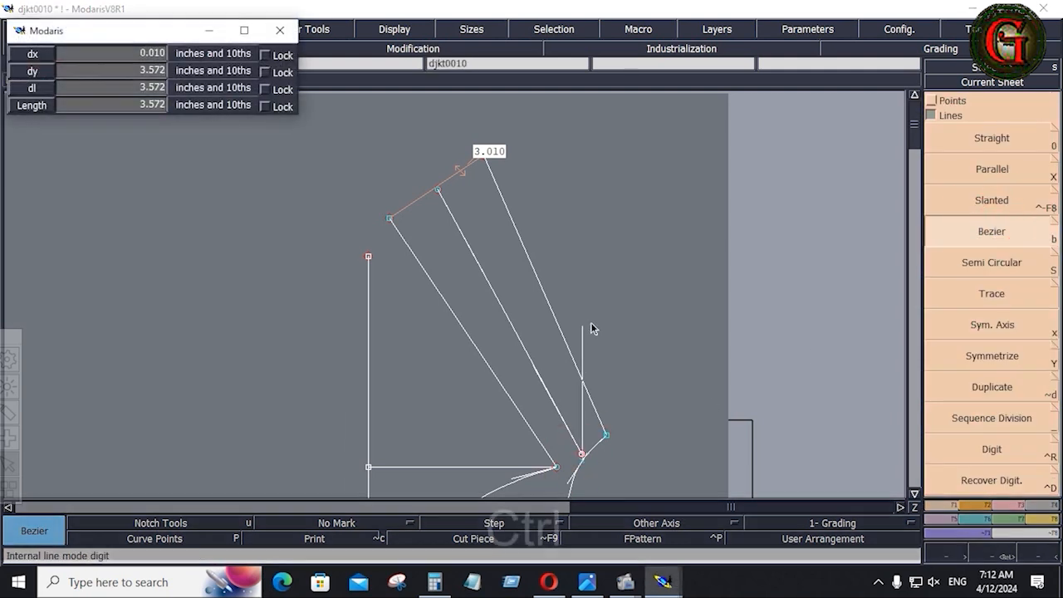
{"action": "left_click", "coordinate": [582, 150], "text": "ctrl"}
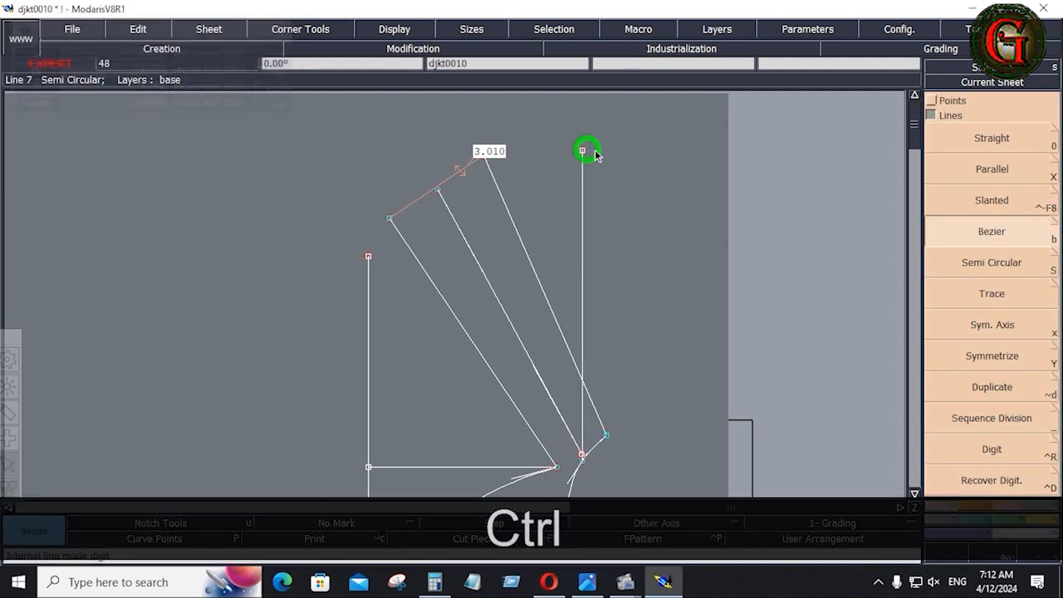
{"action": "left_click", "coordinate": [1041, 518]}
{"action": "left_click", "coordinate": [1041, 230]}
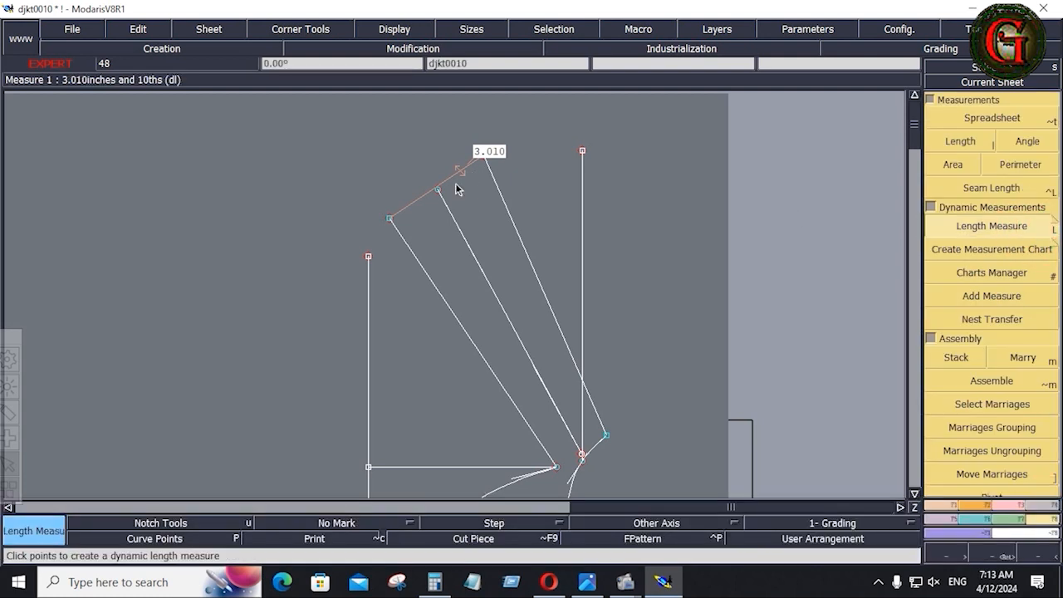
{"action": "left_click", "coordinate": [392, 221]}
{"action": "key", "text": "space"}
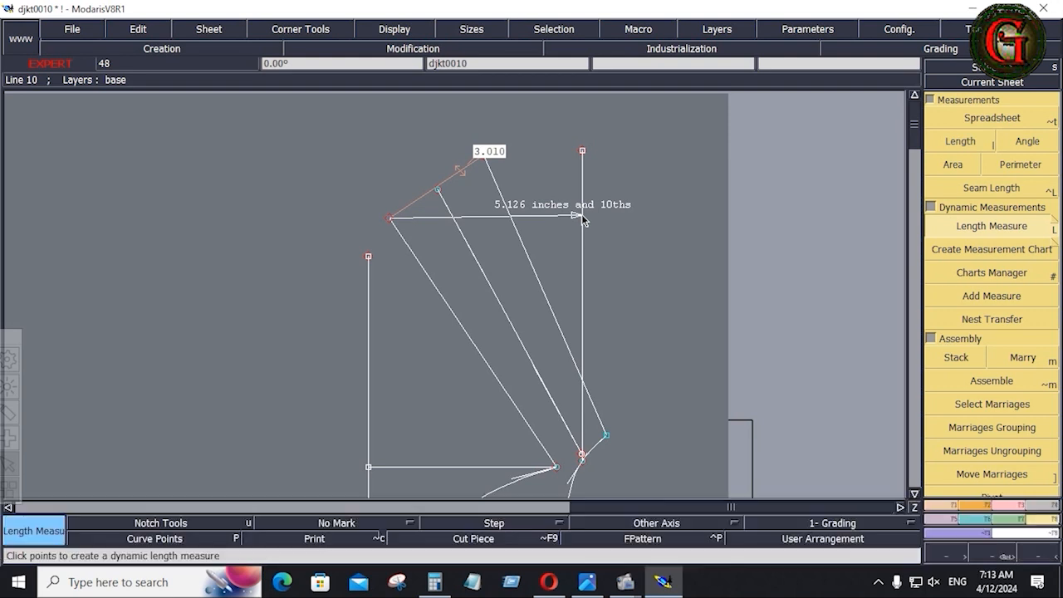
{"action": "left_click", "coordinate": [582, 215]}
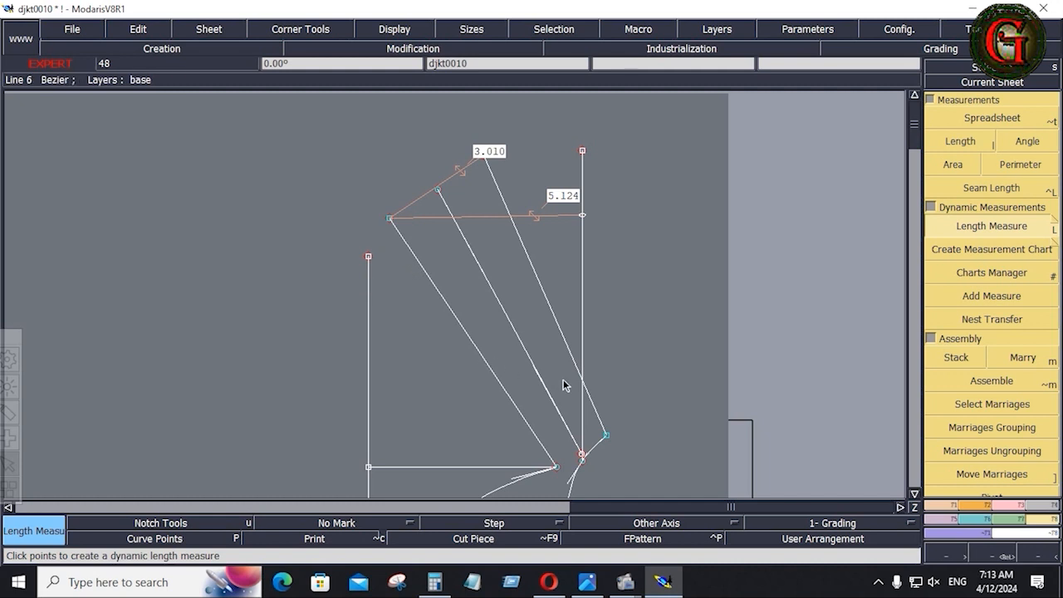
{"action": "key", "text": "Home"}
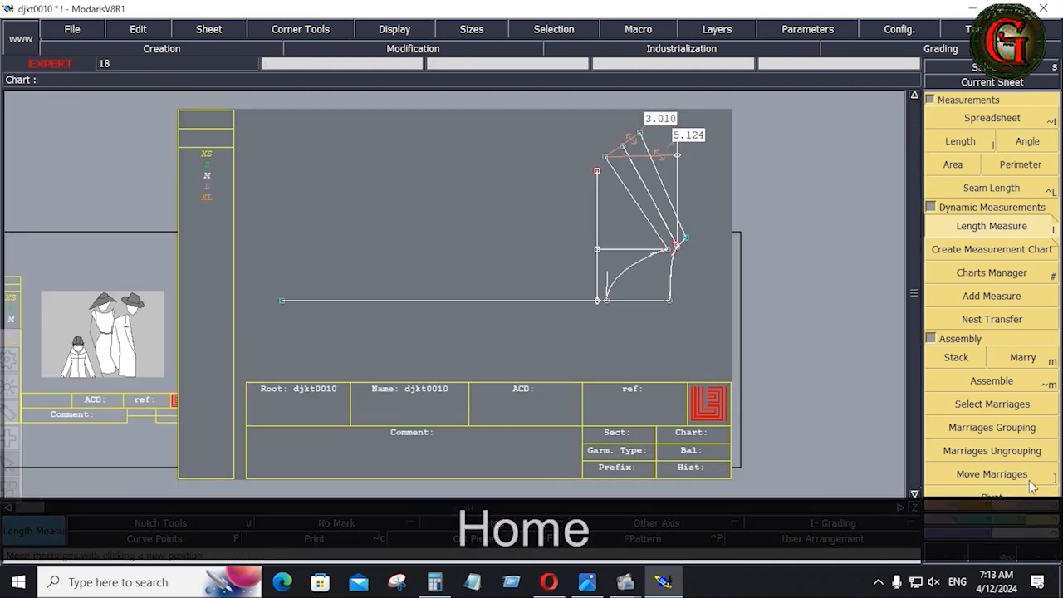
Add straight top-to-bottom length measures of 10.258 and 11.028.
{"action": "left_click", "coordinate": [1046, 231]}
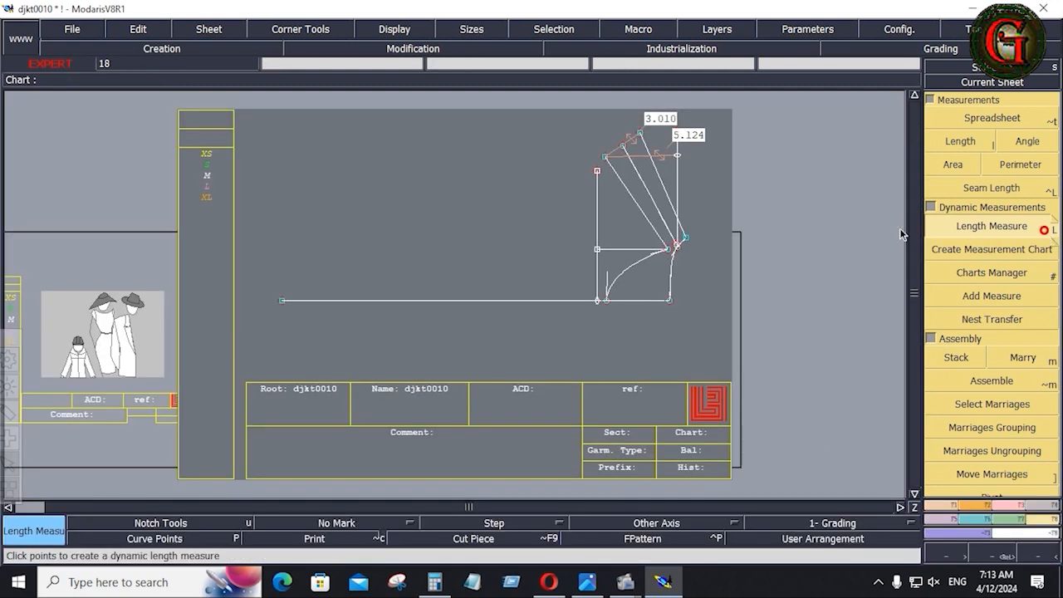
{"action": "left_click", "coordinate": [605, 157]}
{"action": "left_click", "coordinate": [605, 300]}
{"action": "key", "text": "space"}
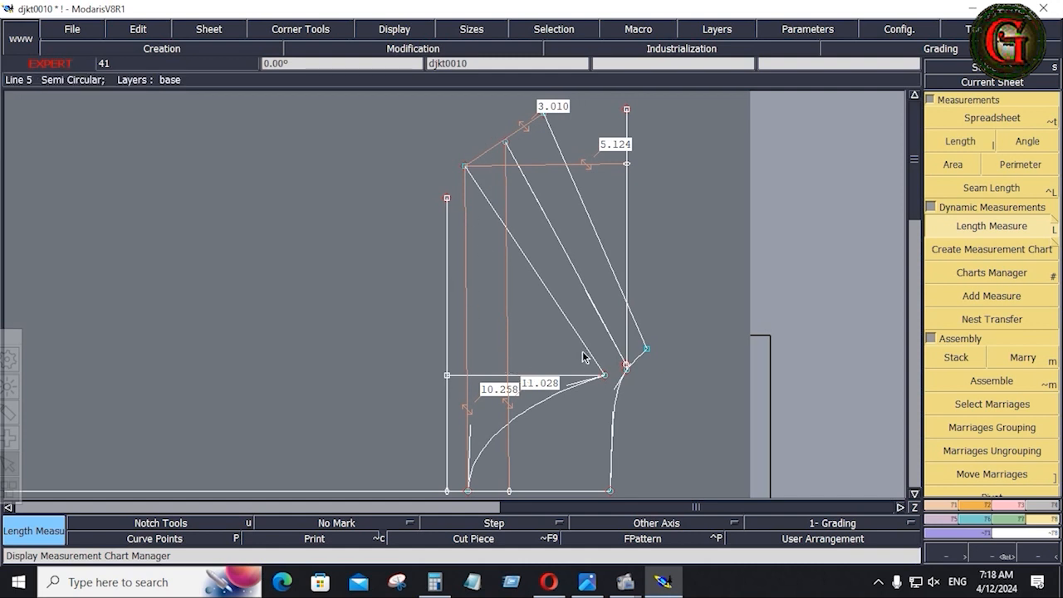
{"action": "key", "text": "Delete"}
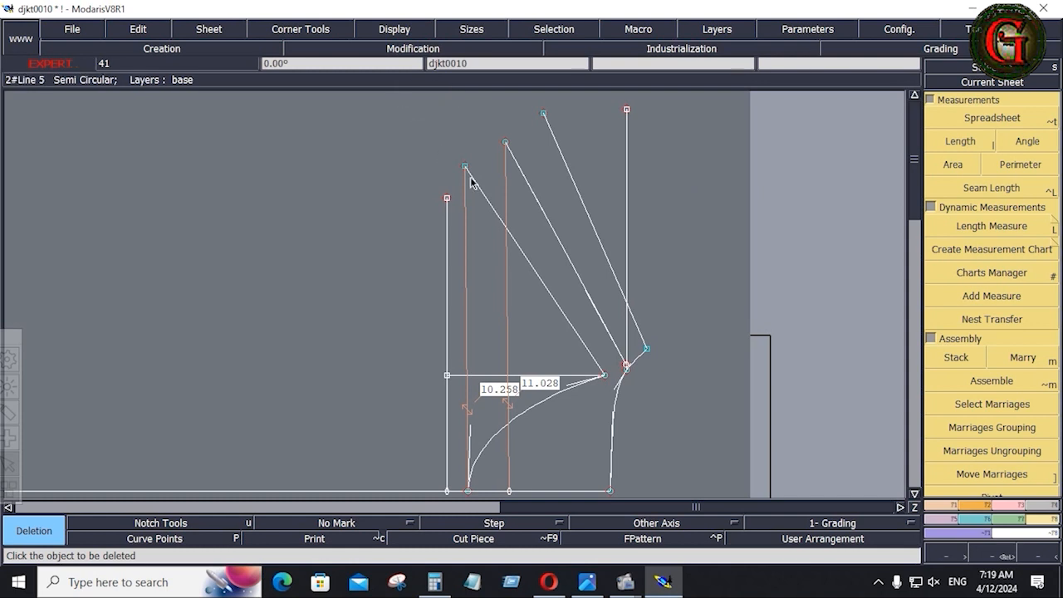
Box-delete the vertical guide lines and their measures, then save djkt0010 past the anomaly warning.
{"action": "left_click_drag", "start_coordinate": [409, 95], "coordinate": [655, 496]}
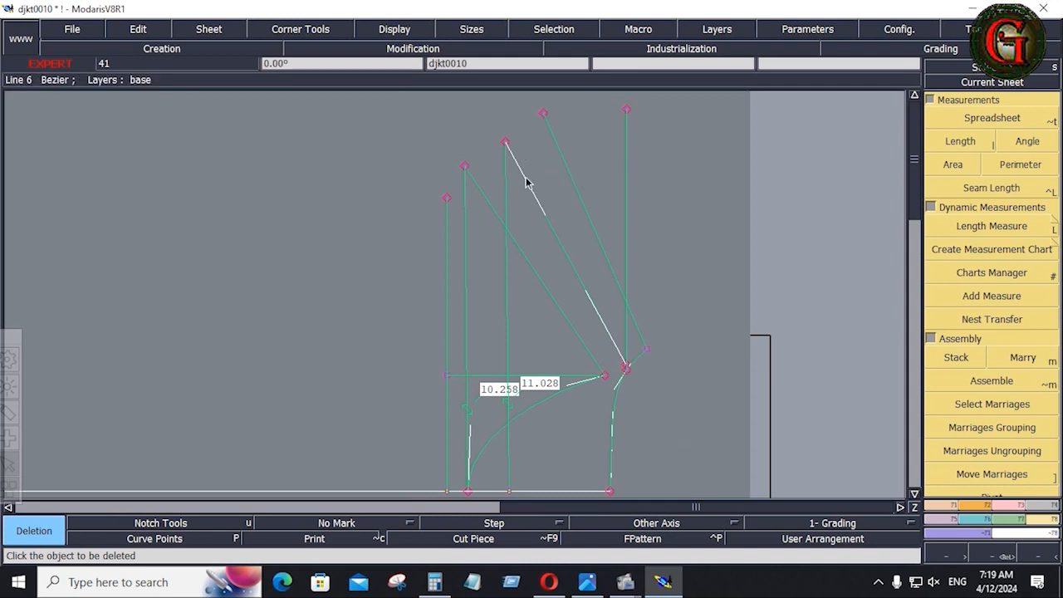
{"action": "left_click", "coordinate": [678, 201]}
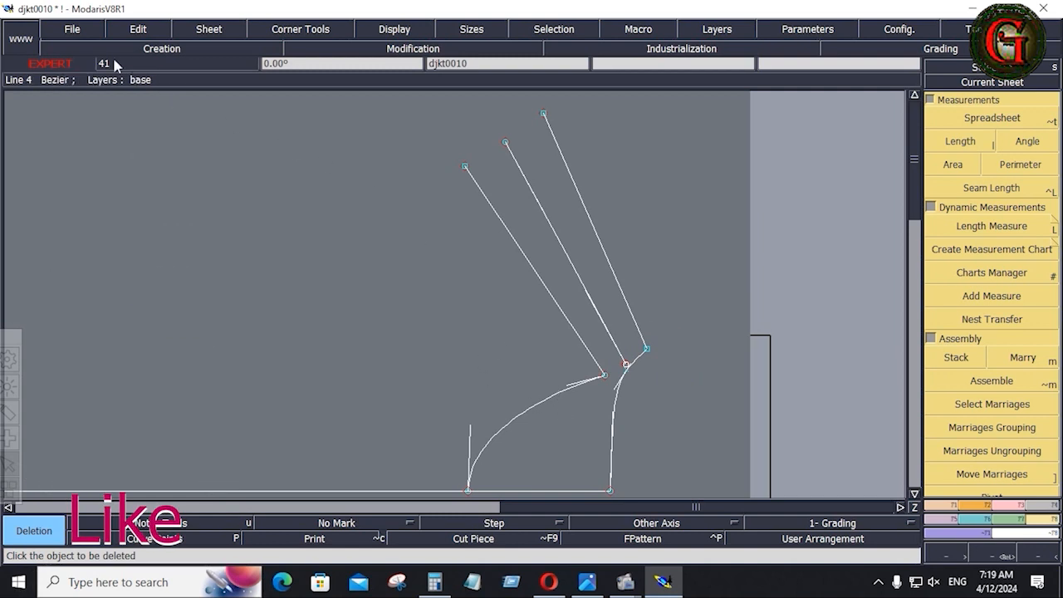
{"action": "left_click", "coordinate": [75, 32]}
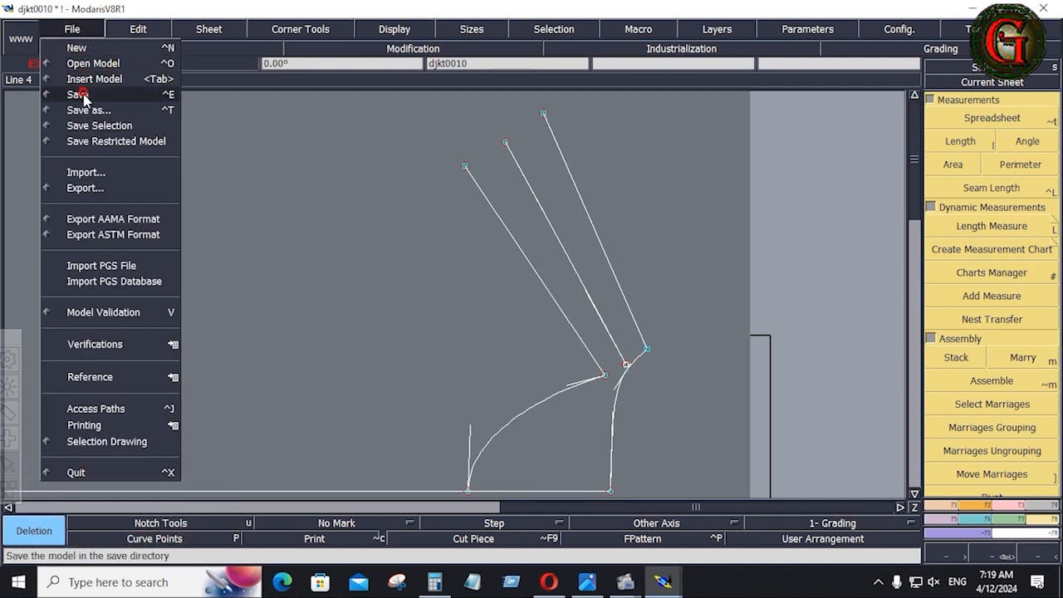
{"action": "left_click", "coordinate": [80, 95]}
{"action": "left_click", "coordinate": [431, 382]}
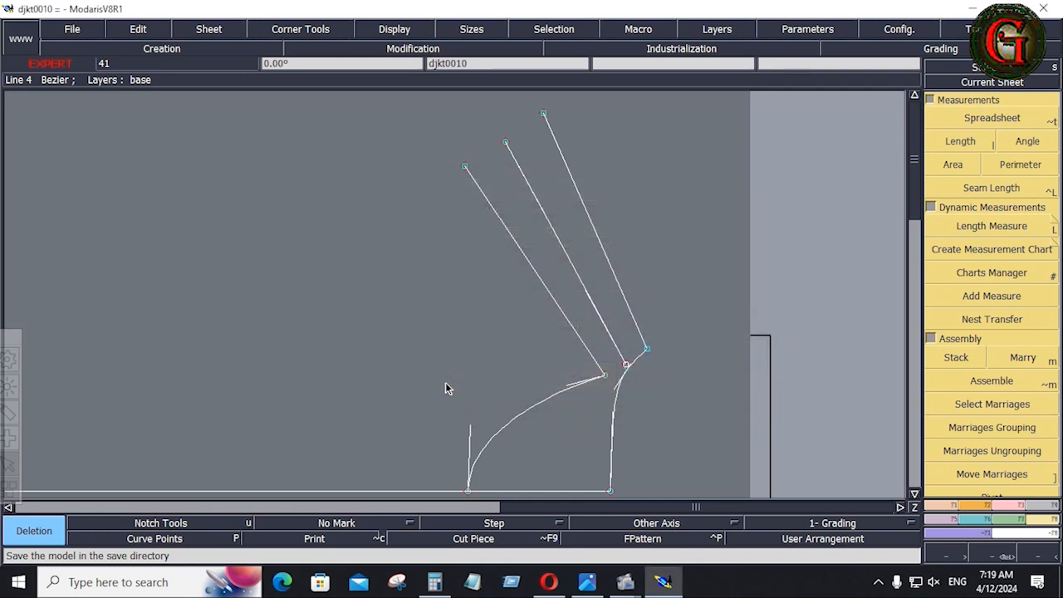
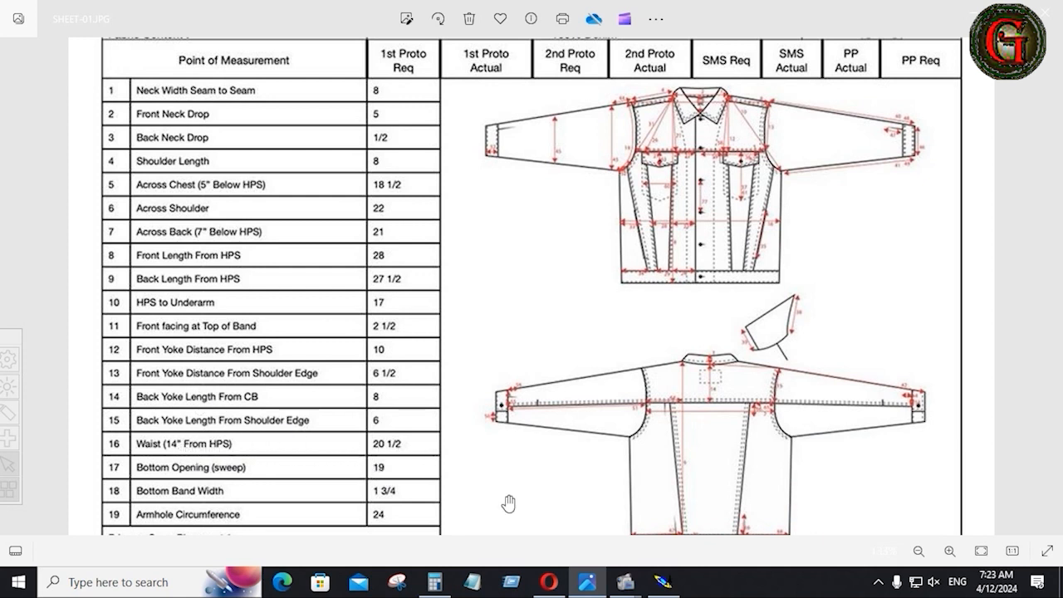
Start a Bezier line from the curve point and accept its length with F2.
{"action": "left_click", "coordinate": [663, 582]}
{"action": "key", "text": "b"}
{"action": "left_click", "coordinate": [669, 246]}
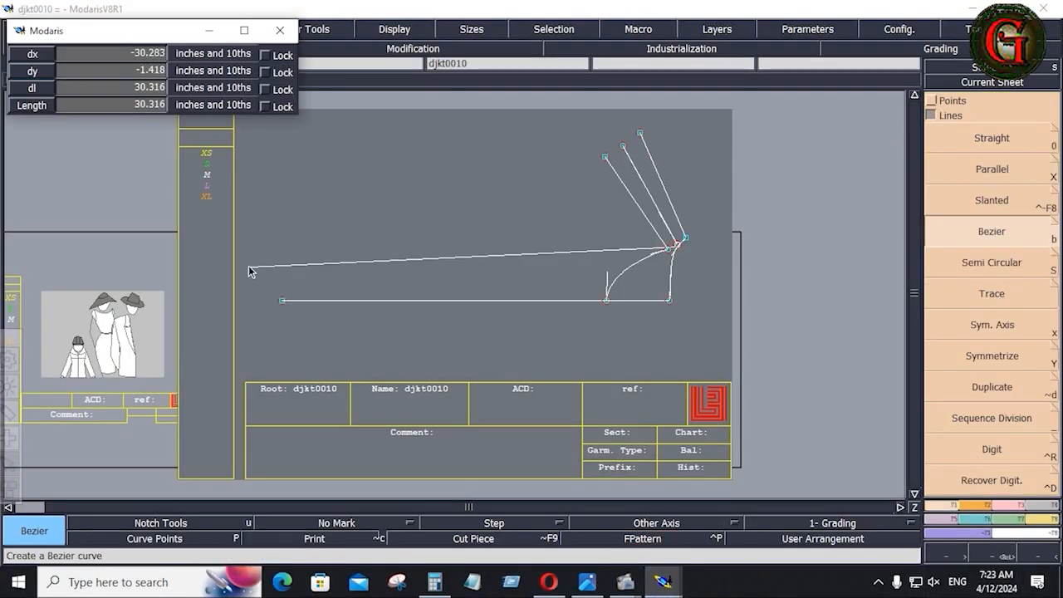
{"action": "left_click", "coordinate": [88, 86]}
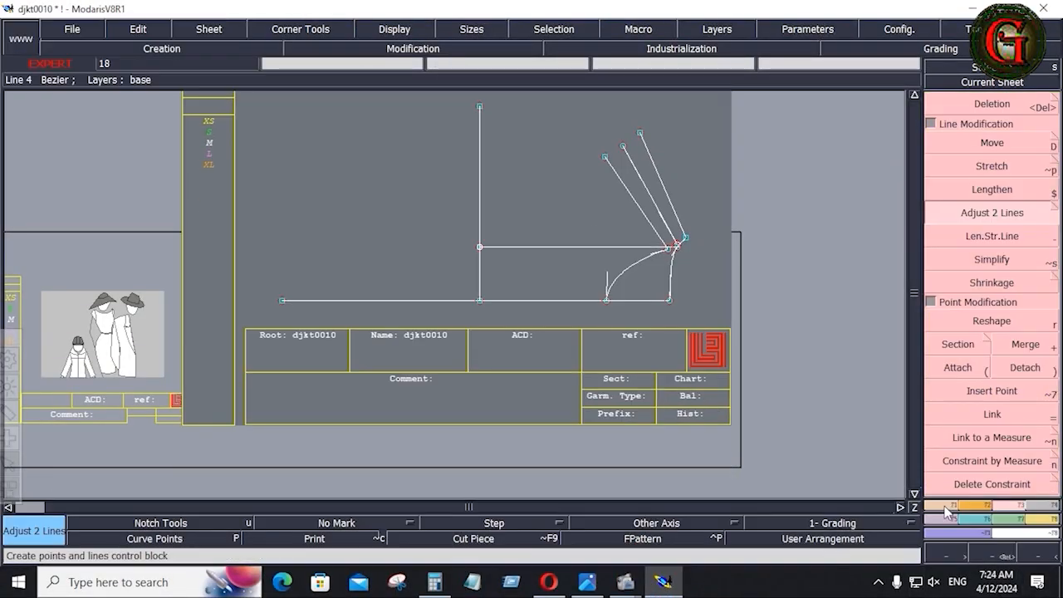
{"action": "key", "text": "F2"}
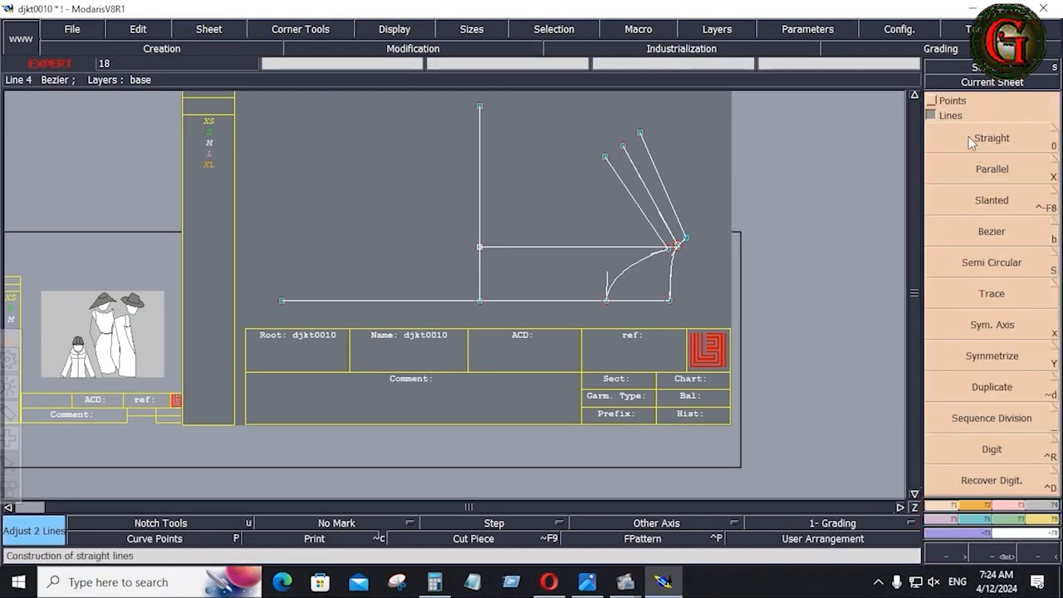
Add a Developed point 1 inch along the vertical line.
{"action": "left_click", "coordinate": [932, 99]}
{"action": "left_click", "coordinate": [988, 142]}
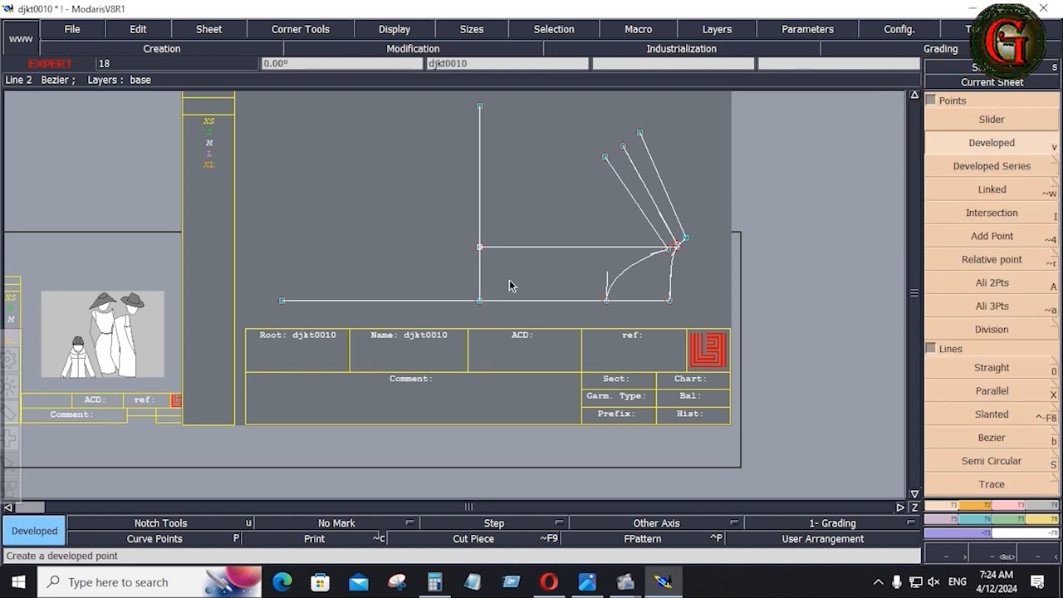
{"action": "left_click", "coordinate": [481, 301]}
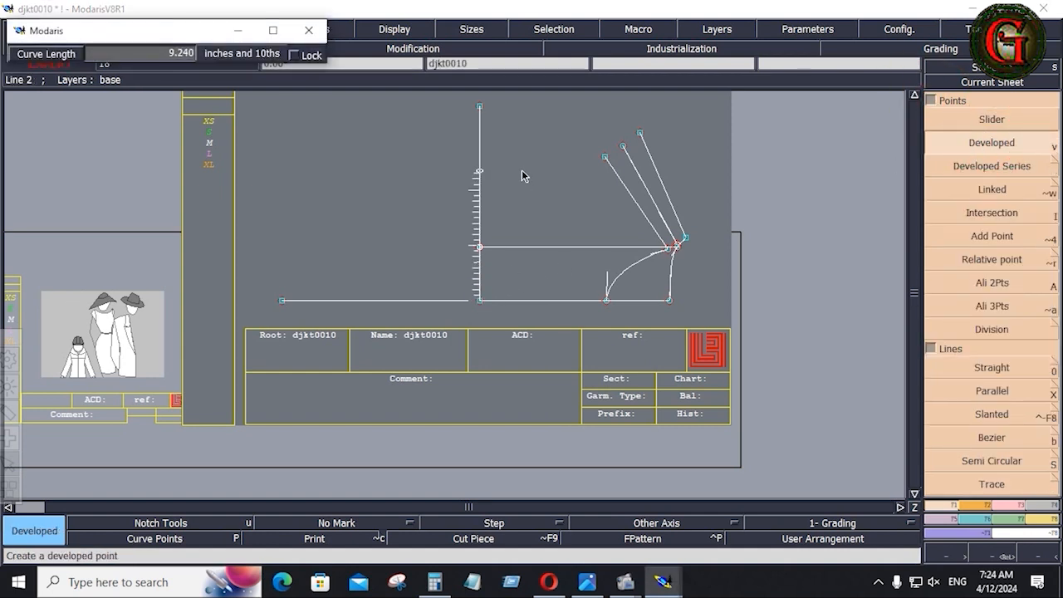
{"action": "type", "text": "1"}
{"action": "key", "text": "Return"}
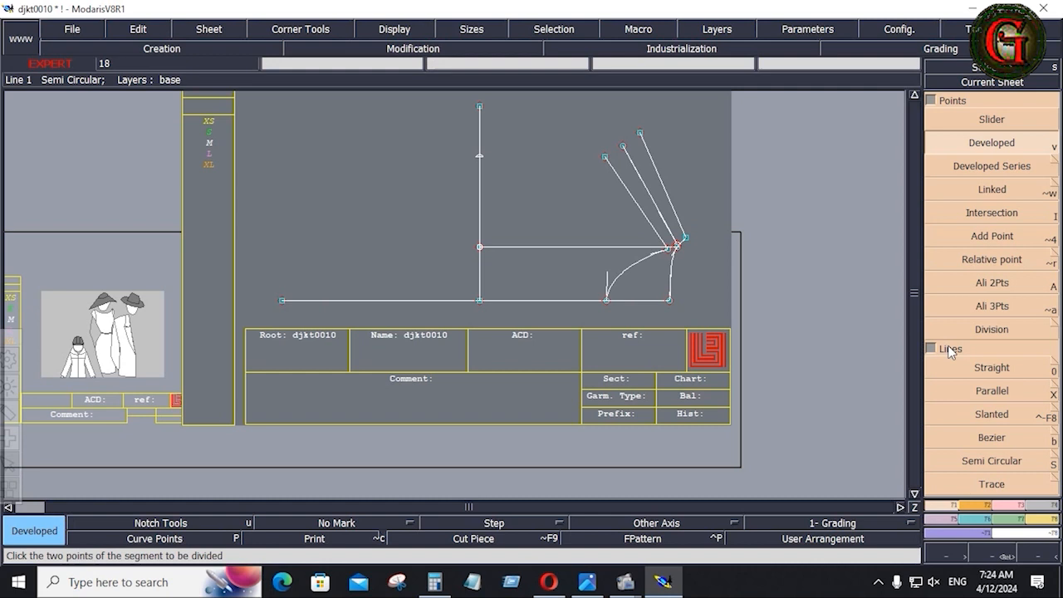
Draw a 9.5-inch vertical Bezier line up from the left hem end.
{"action": "left_click", "coordinate": [992, 438]}
{"action": "left_click", "coordinate": [282, 301]}
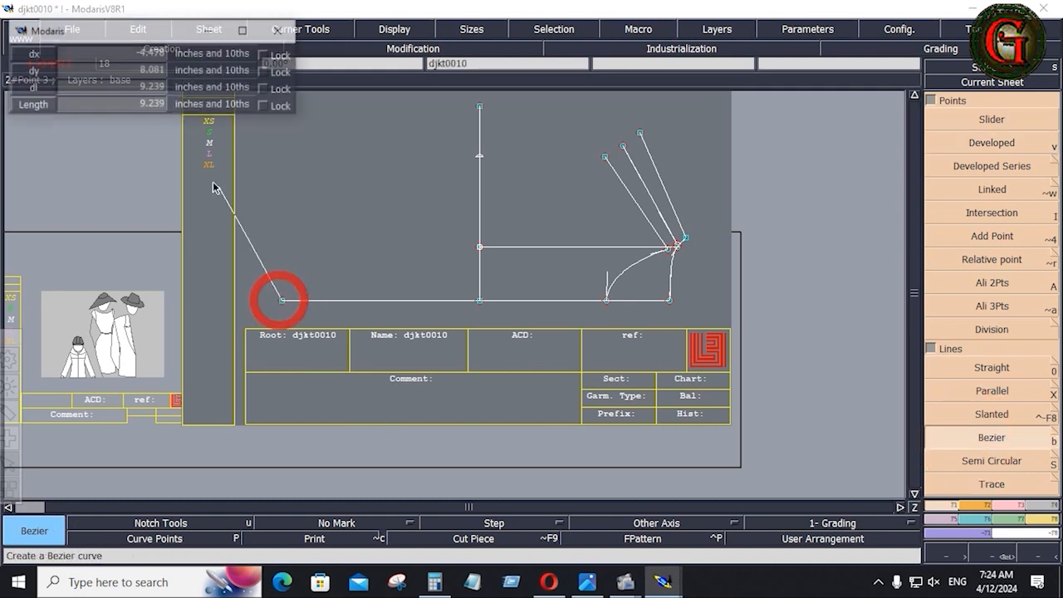
{"action": "left_click", "coordinate": [87, 88]}
{"action": "type", "text": "9.5"}
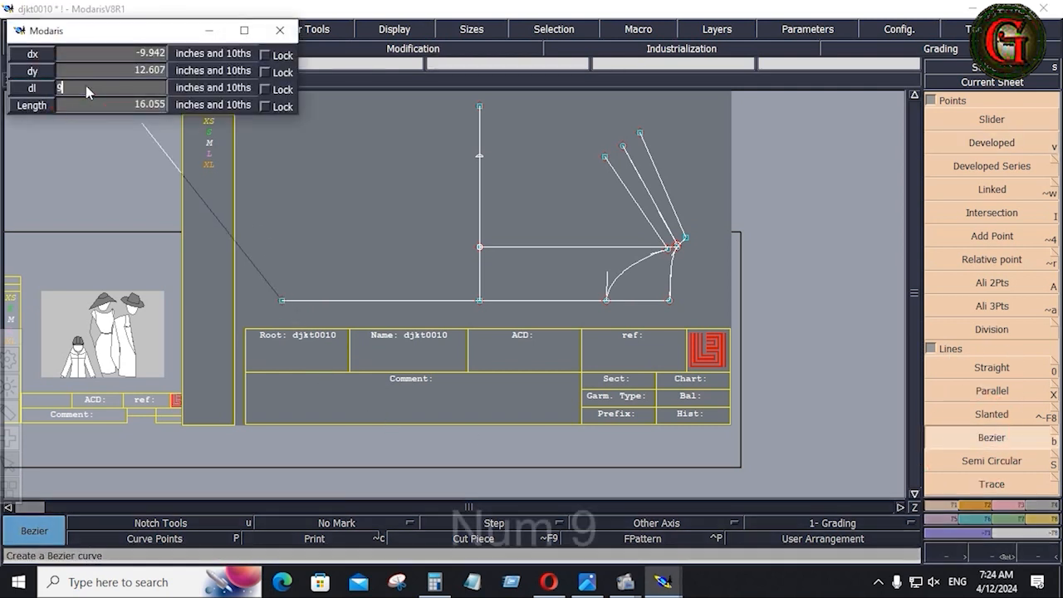
{"action": "key", "text": "Return"}
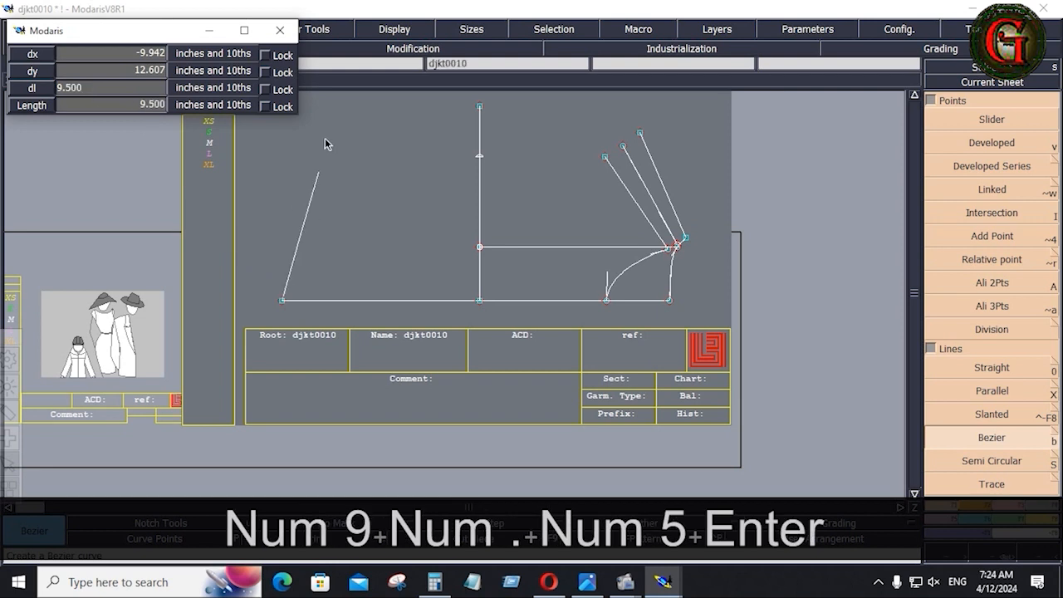
{"action": "left_click", "coordinate": [312, 136], "text": "ctrl"}
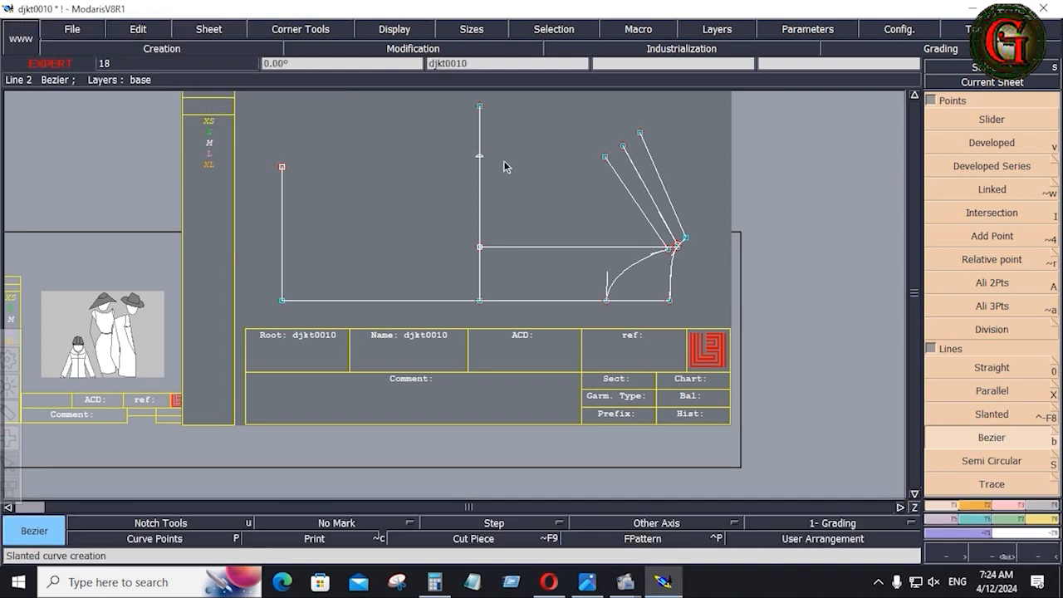
Join the centre-line point to the top of the new 9.5-inch line.
{"action": "left_click", "coordinate": [479, 156]}
{"action": "left_click", "coordinate": [284, 167]}
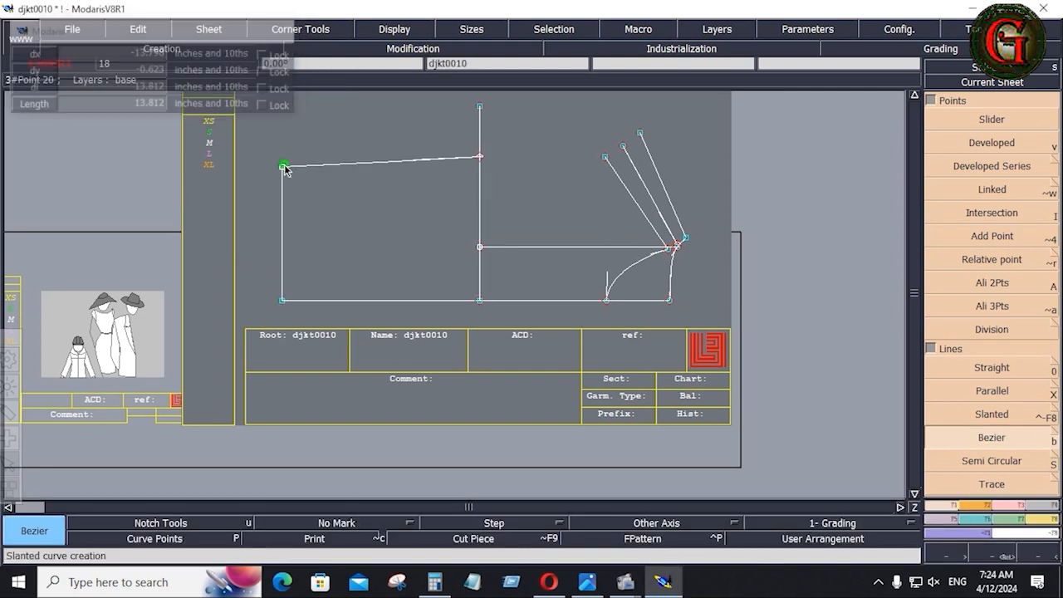
{"action": "left_click", "coordinate": [587, 582]}
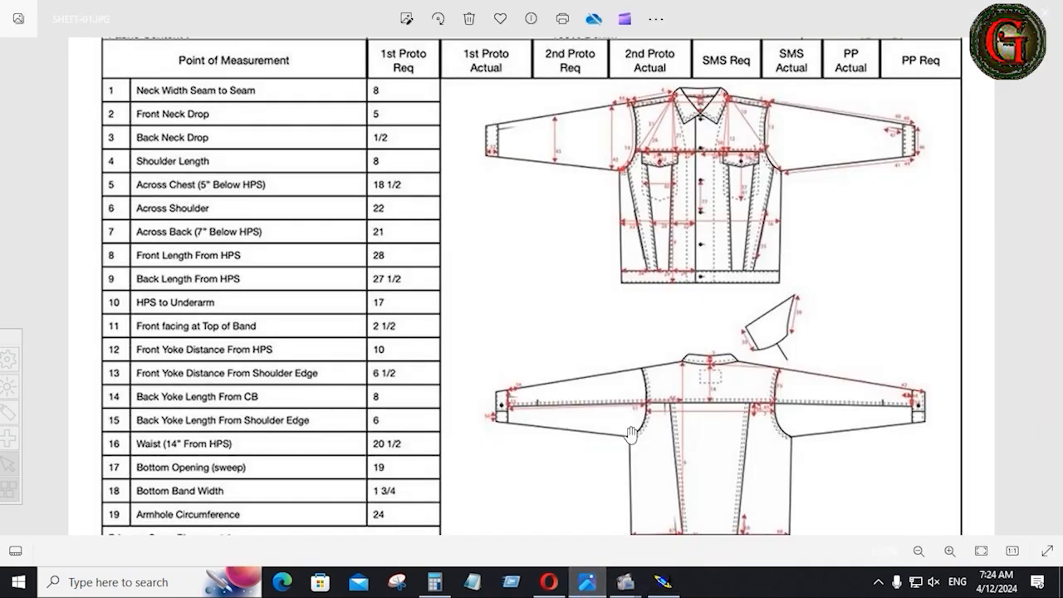
Lengthen the top line to a new end point with Len.Str.Line.
{"action": "left_click", "coordinate": [663, 582]}
{"action": "left_click", "coordinate": [1008, 507]}
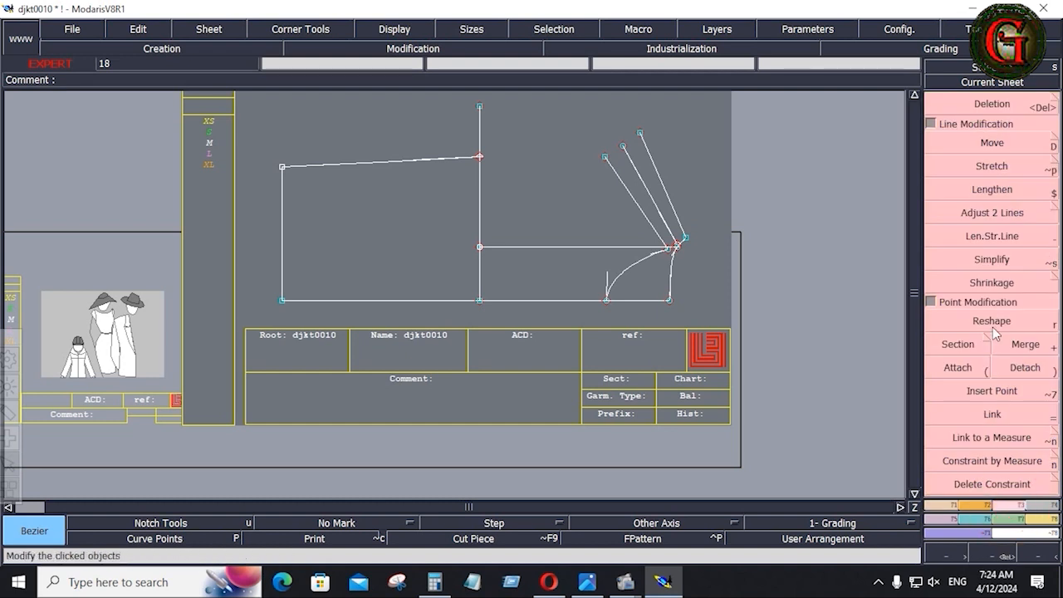
{"action": "left_click", "coordinate": [989, 238]}
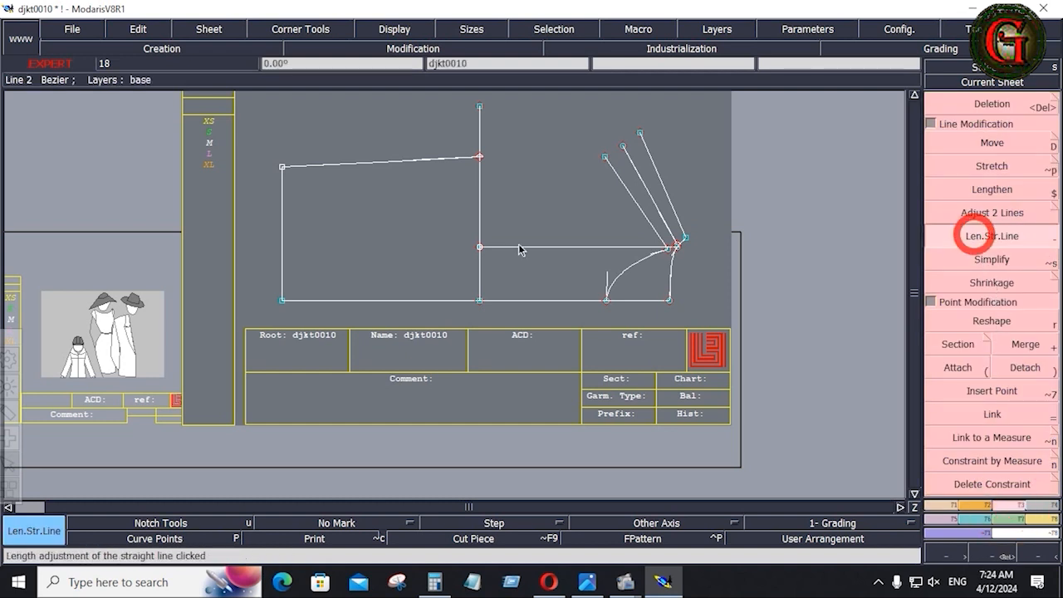
{"action": "left_click", "coordinate": [423, 159]}
{"action": "left_click", "coordinate": [405, 162]}
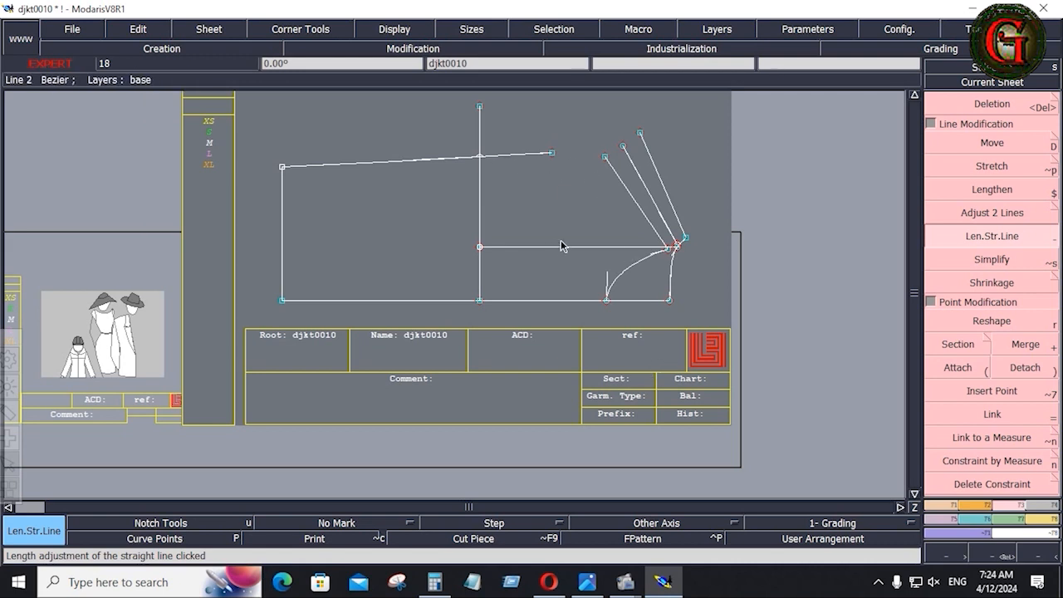
Draw two 17-inch Bezier lines from point 14 to the underarm point.
{"action": "left_click", "coordinate": [954, 508]}
{"action": "left_click", "coordinate": [988, 434]}
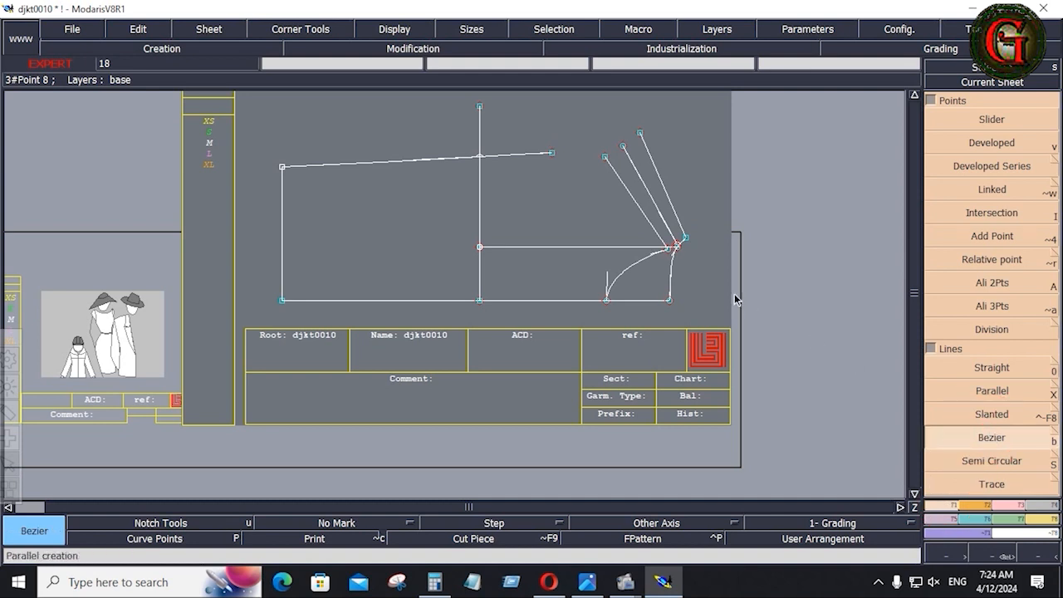
{"action": "left_click", "coordinate": [680, 249]}
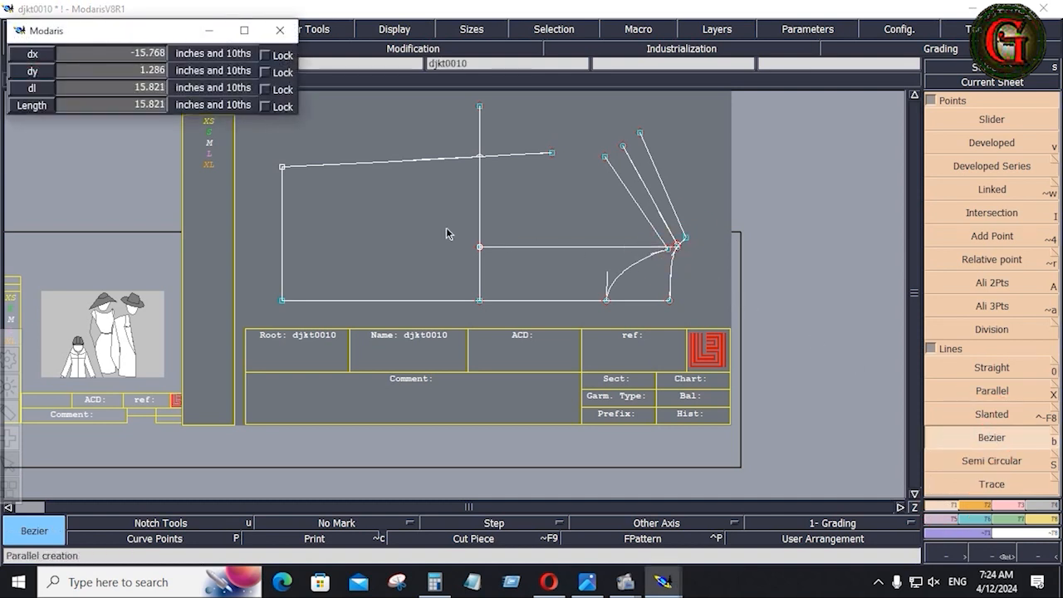
{"action": "left_click", "coordinate": [81, 88]}
{"action": "type", "text": "17"}
{"action": "key", "text": "Return"}
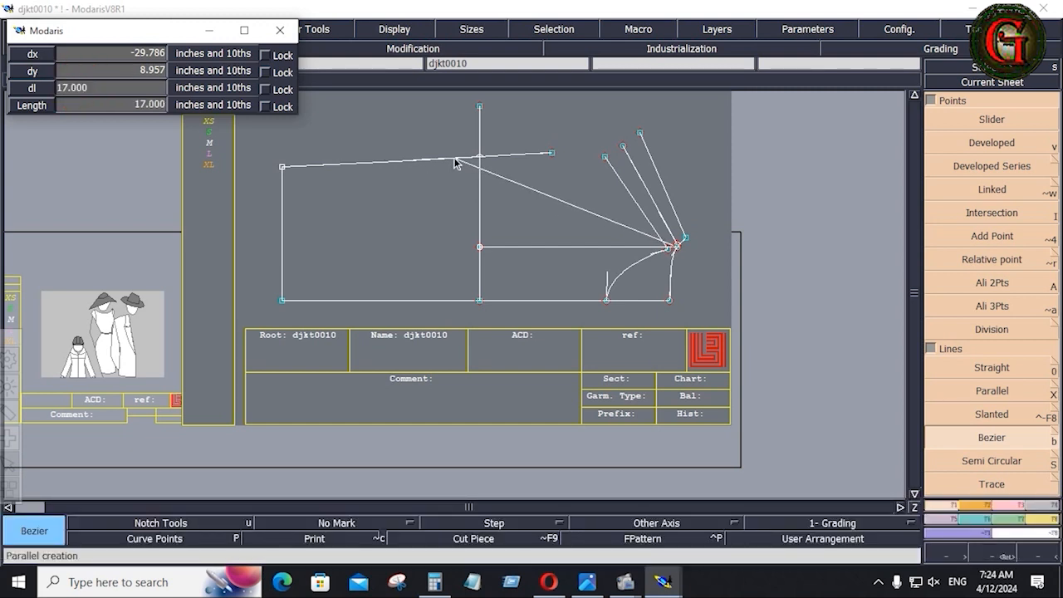
{"action": "left_click", "coordinate": [455, 163]}
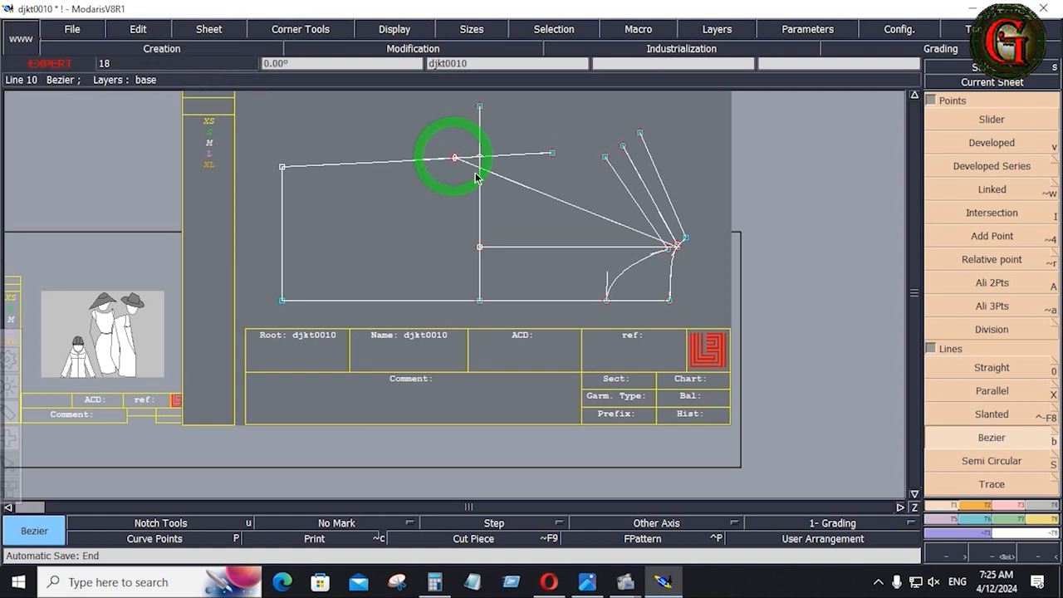
{"action": "left_click", "coordinate": [677, 248]}
{"action": "left_click", "coordinate": [82, 89]}
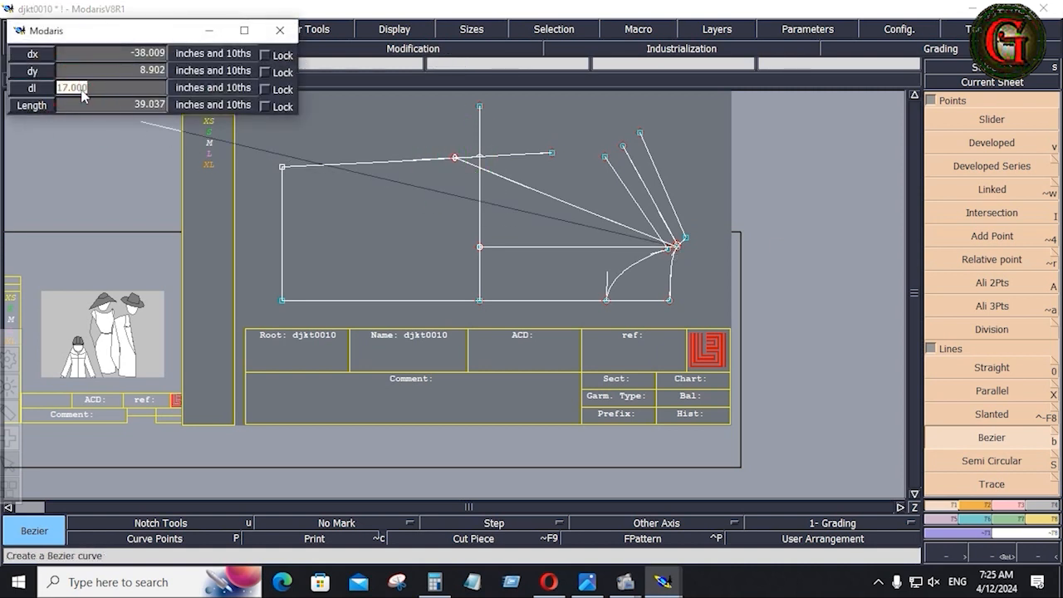
{"action": "key", "text": "Return"}
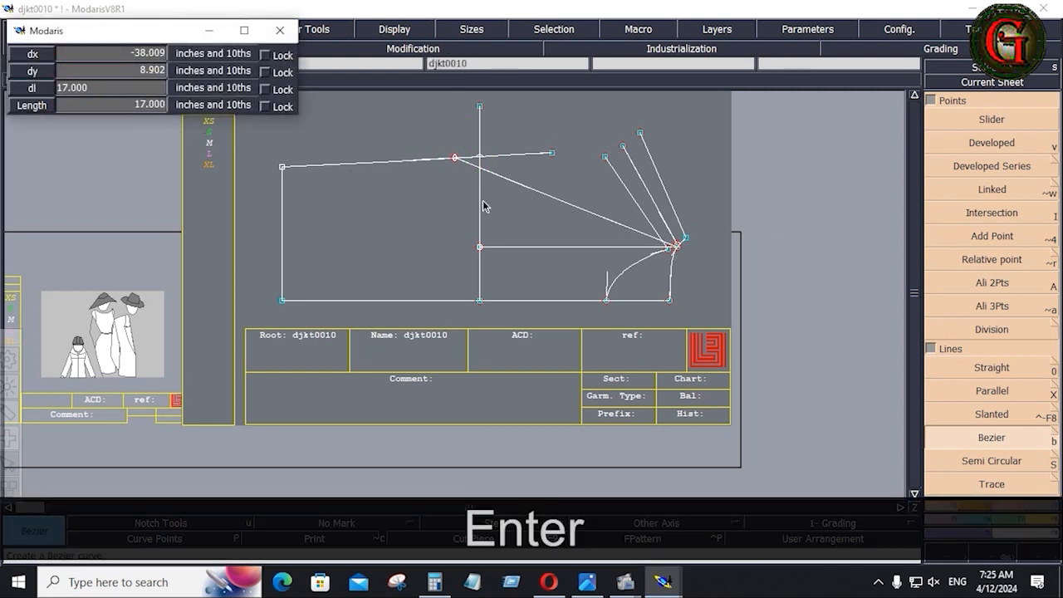
{"action": "left_click", "coordinate": [480, 109]}
Add a dynamic length measure on the vertical line, reading 13.821.
{"action": "left_click", "coordinate": [1038, 522]}
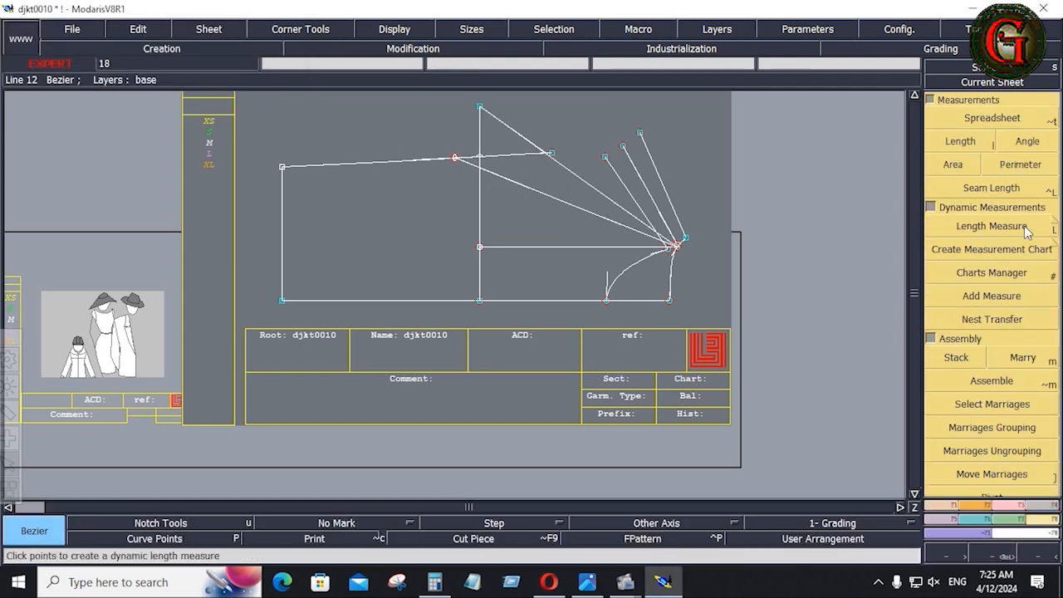
{"action": "left_click", "coordinate": [1032, 226]}
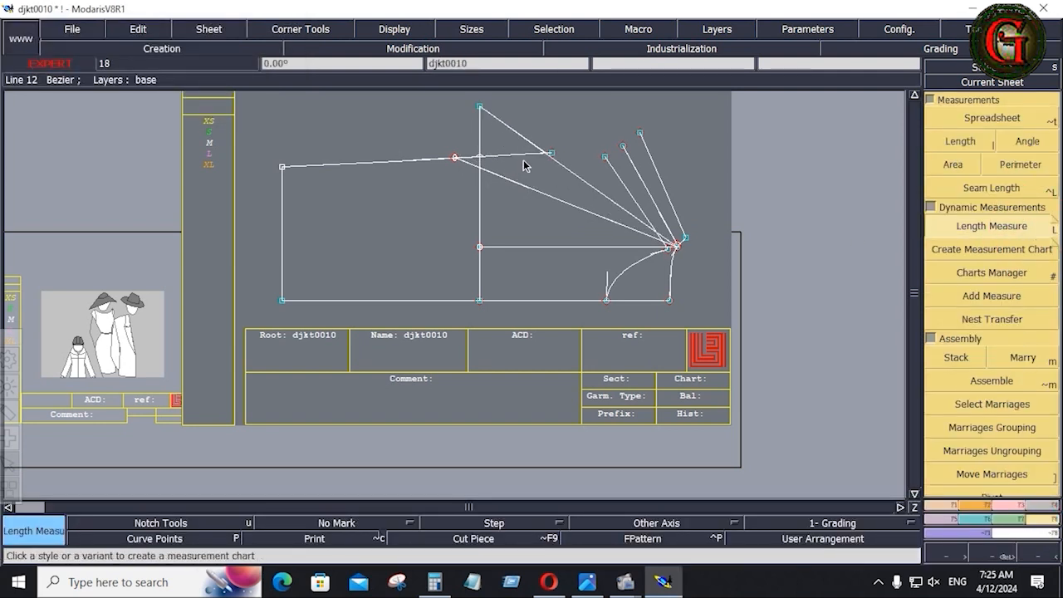
{"action": "left_click", "coordinate": [482, 109]}
{"action": "key", "text": "space"}
{"action": "left_click", "coordinate": [481, 300]}
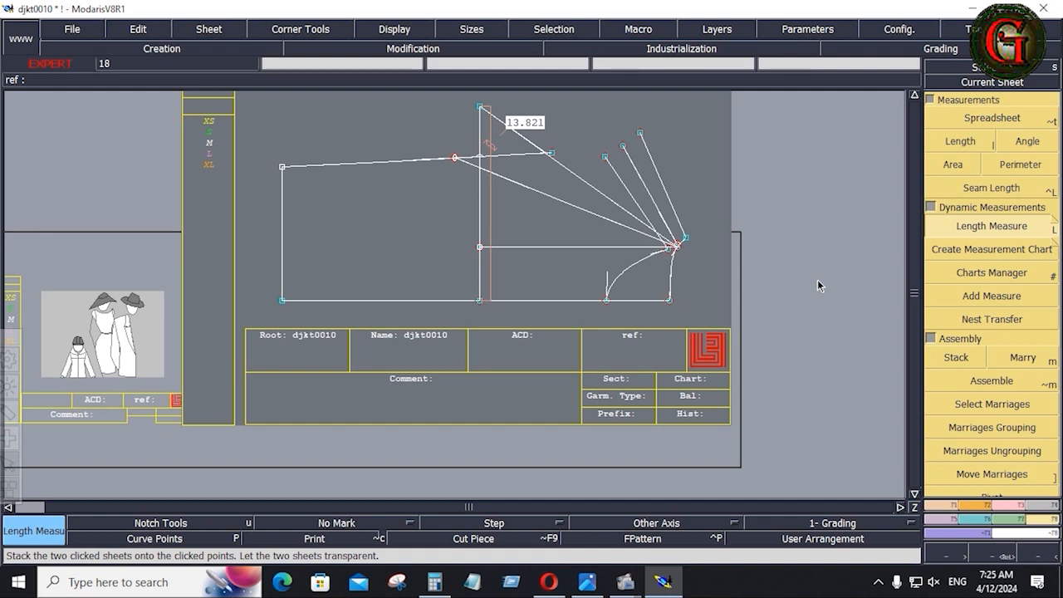
{"action": "key", "text": "F6"}
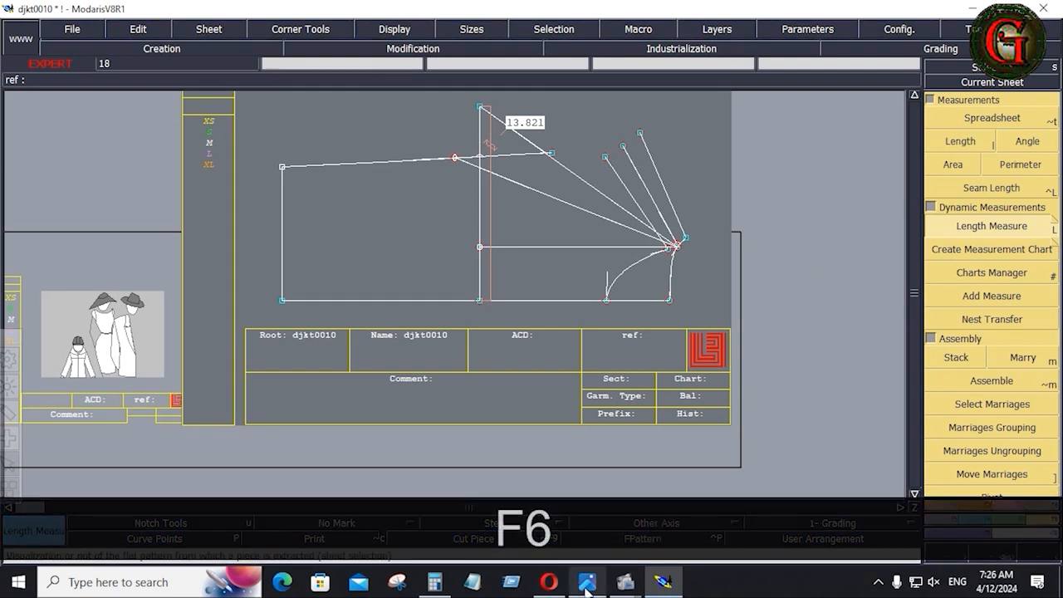
Read the measurement table page of the spec sheet in Photos, then Alt+Tab back to Modaris.
{"action": "left_click", "coordinate": [587, 583]}
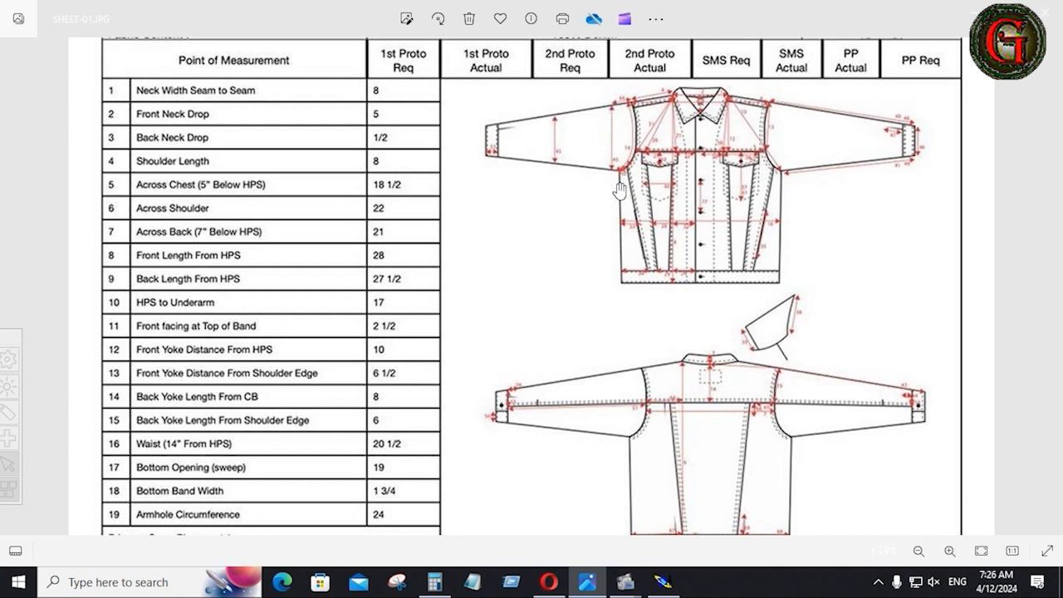
{"action": "scroll", "coordinate": [624, 111], "scroll_direction": "up", "scroll_amount": 1}
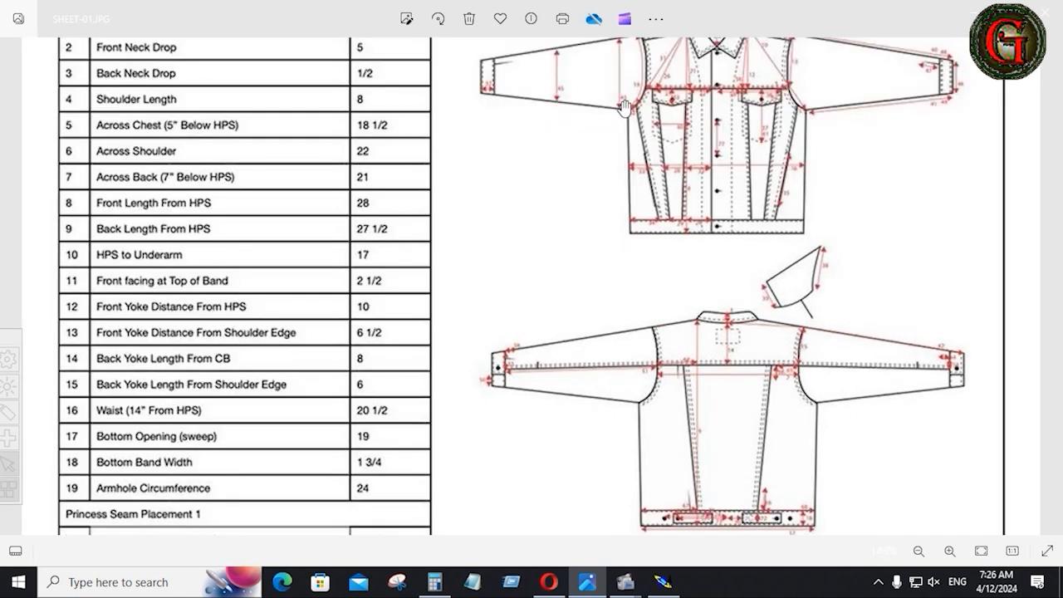
{"action": "left_click", "coordinate": [1049, 292]}
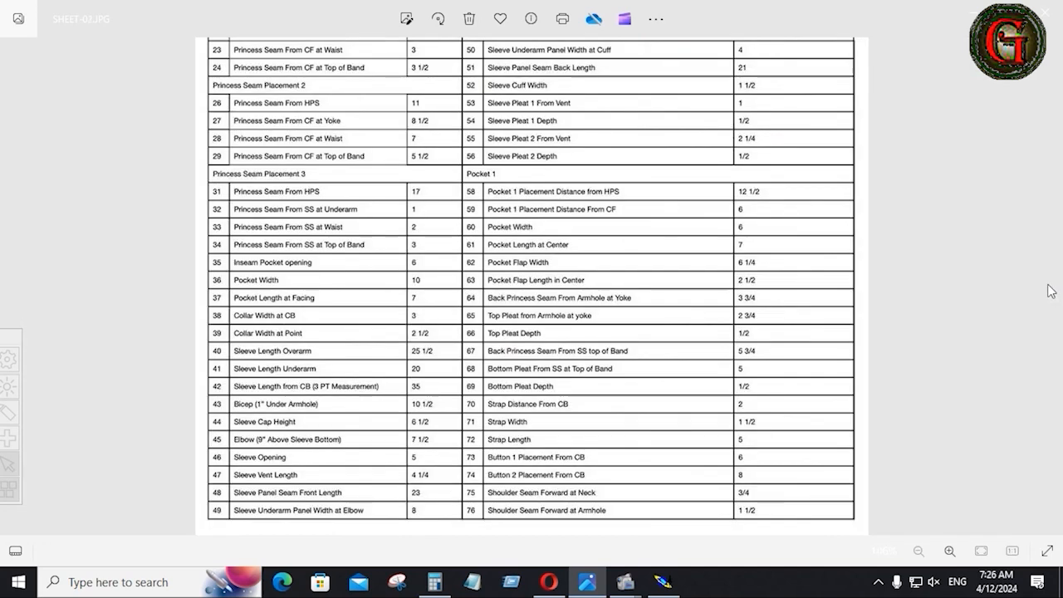
{"action": "scroll", "coordinate": [264, 426], "scroll_direction": "up", "scroll_amount": 3}
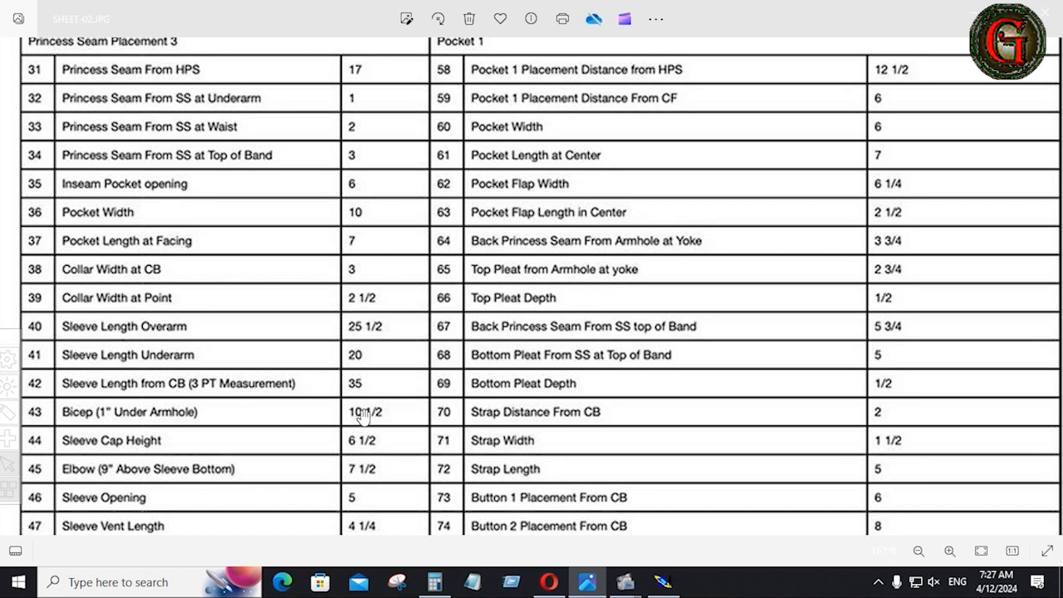
{"action": "key", "text": "alt+Tab"}
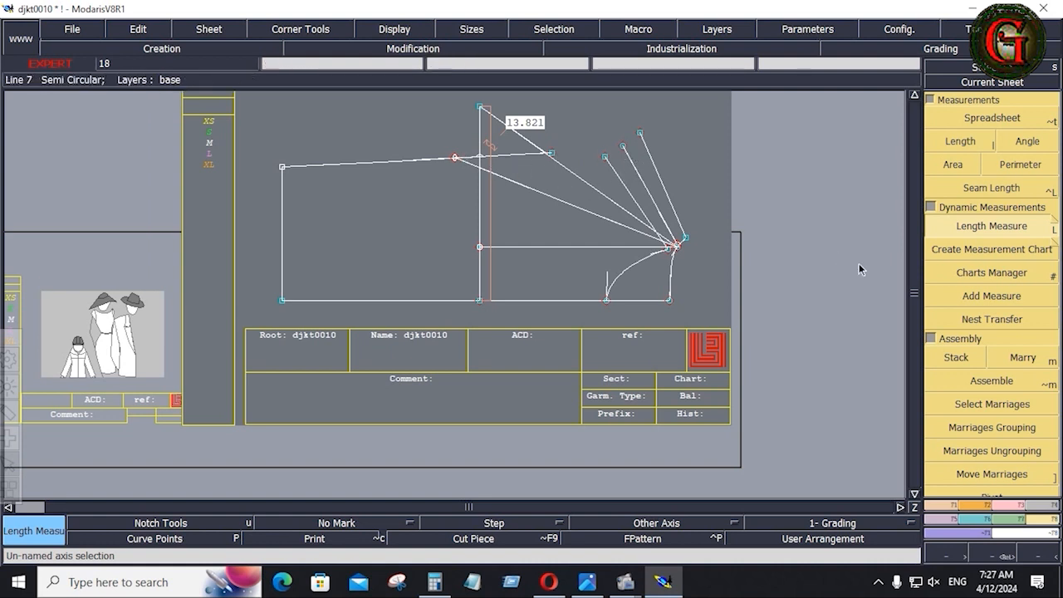
Draw a 10.5-inch Bezier line from the armhole endpoint to the vertical guide.
{"action": "left_click", "coordinate": [939, 507]}
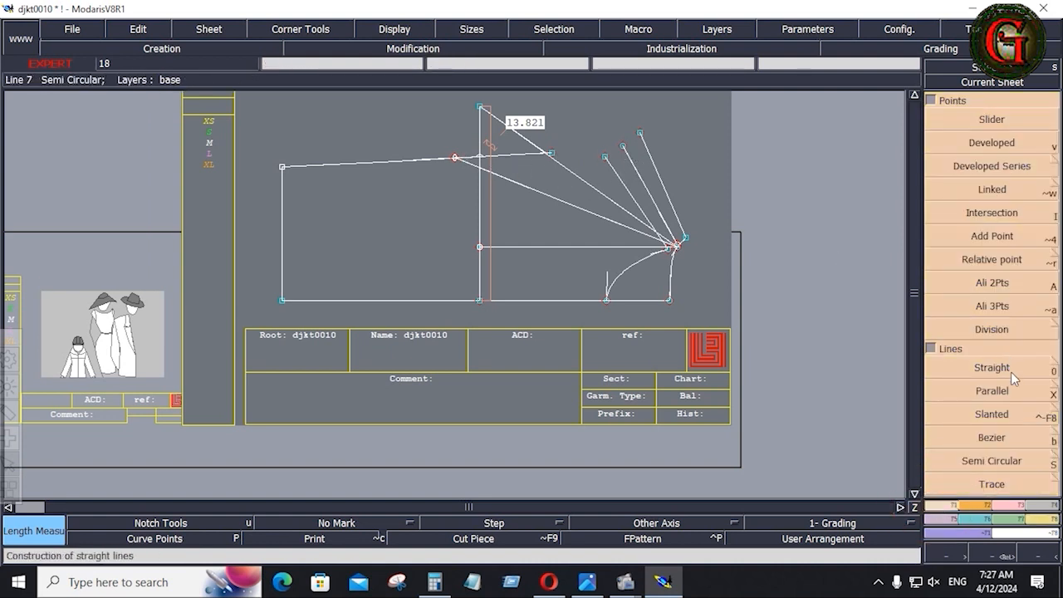
{"action": "left_click", "coordinate": [993, 437]}
{"action": "left_click", "coordinate": [622, 146]}
{"action": "left_click", "coordinate": [108, 88]}
{"action": "type", "text": "10.5"}
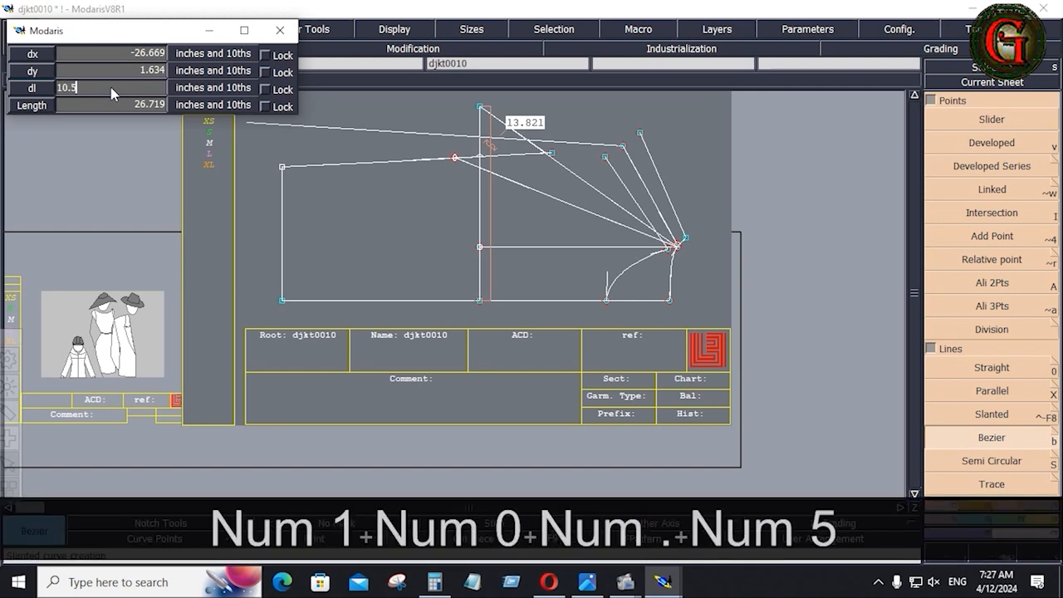
{"action": "key", "text": "Return"}
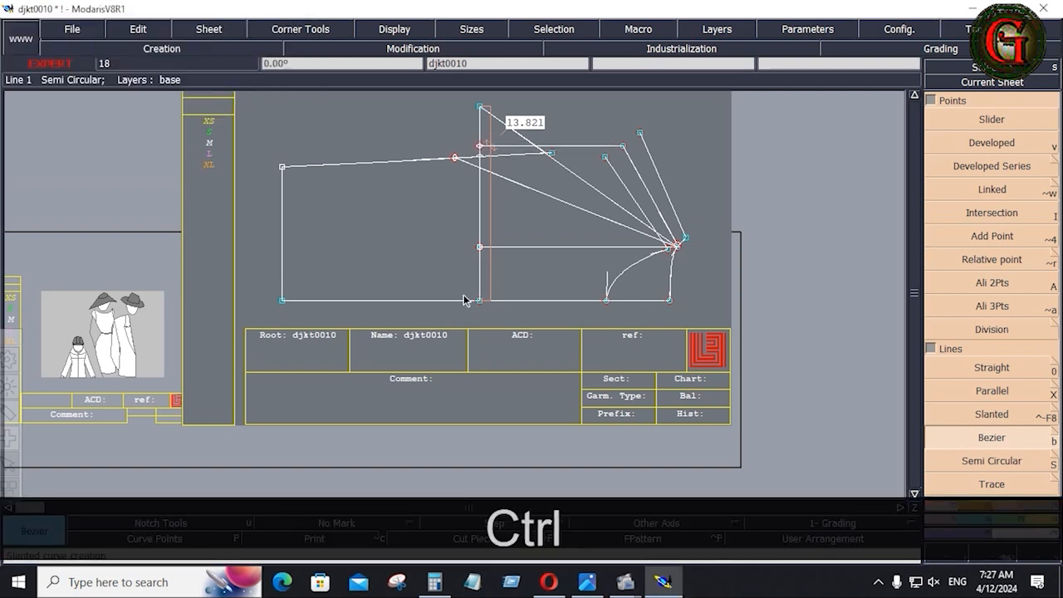
{"action": "key", "text": "ctrl+z"}
{"action": "left_click", "coordinate": [624, 145]}
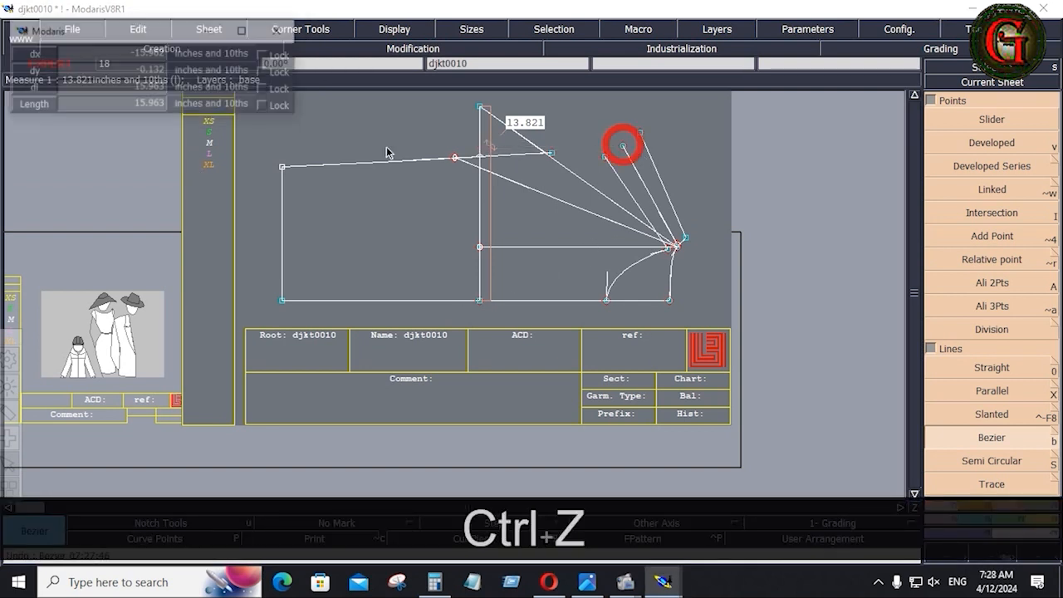
{"action": "left_click", "coordinate": [92, 91]}
{"action": "key", "text": "Return"}
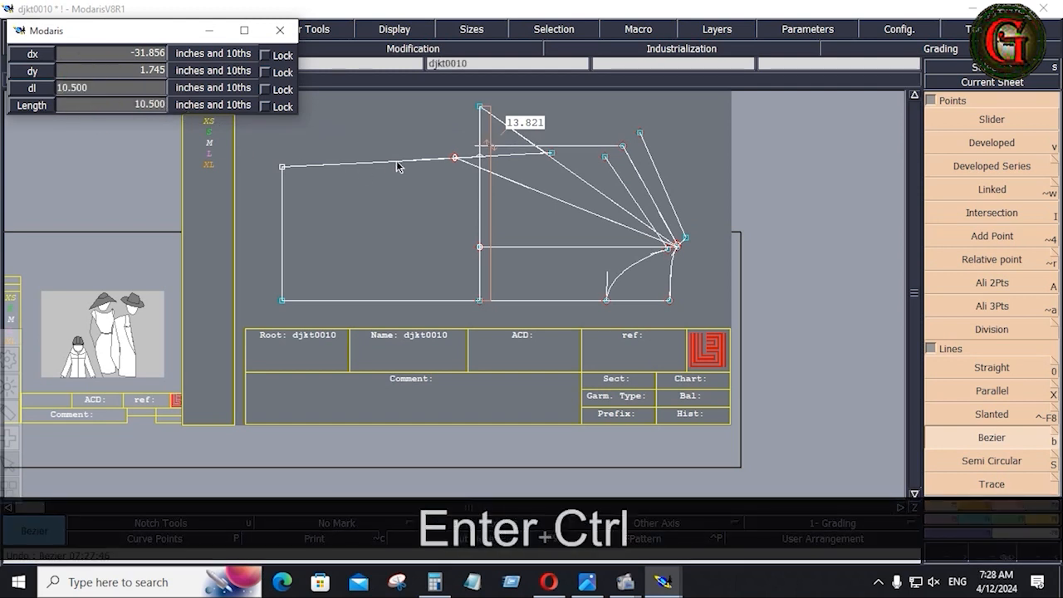
{"action": "left_click", "coordinate": [478, 146]}
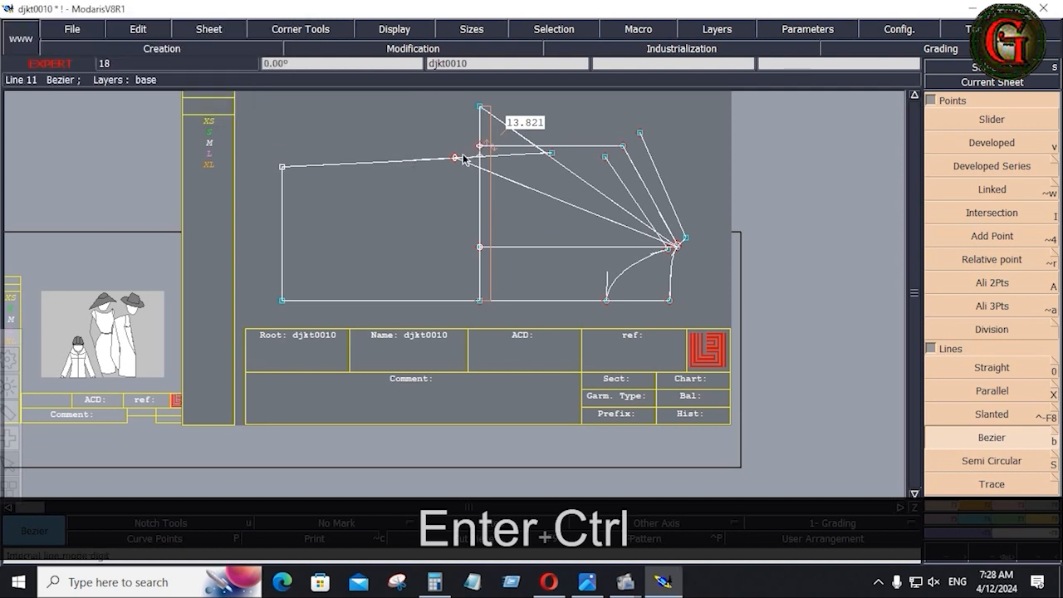
Measure the new top line's length, then undo the measure and line.
{"action": "left_click", "coordinate": [1047, 520]}
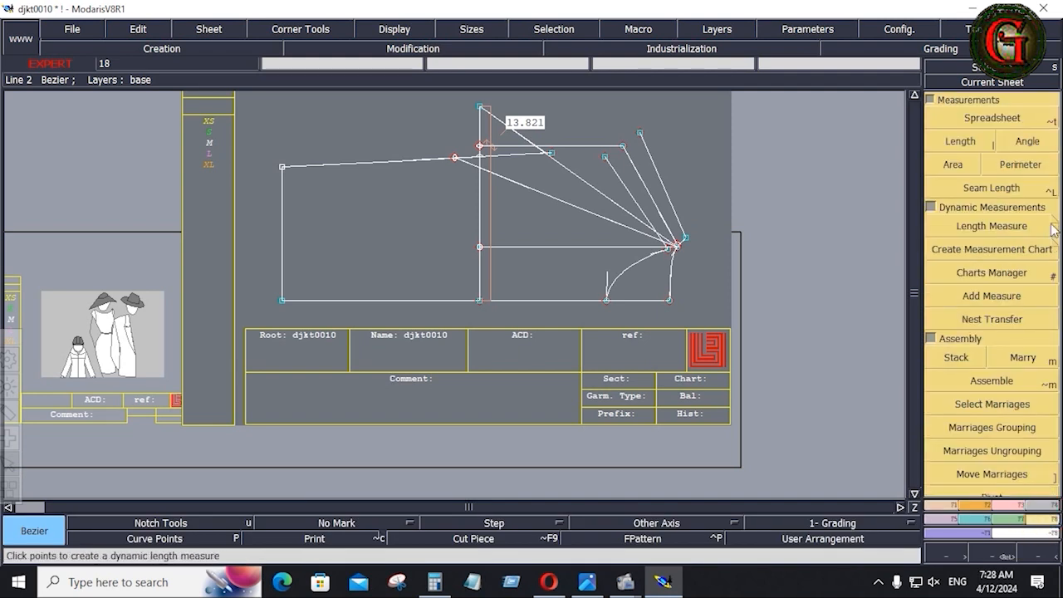
{"action": "left_click", "coordinate": [1043, 226]}
{"action": "left_click", "coordinate": [480, 146]}
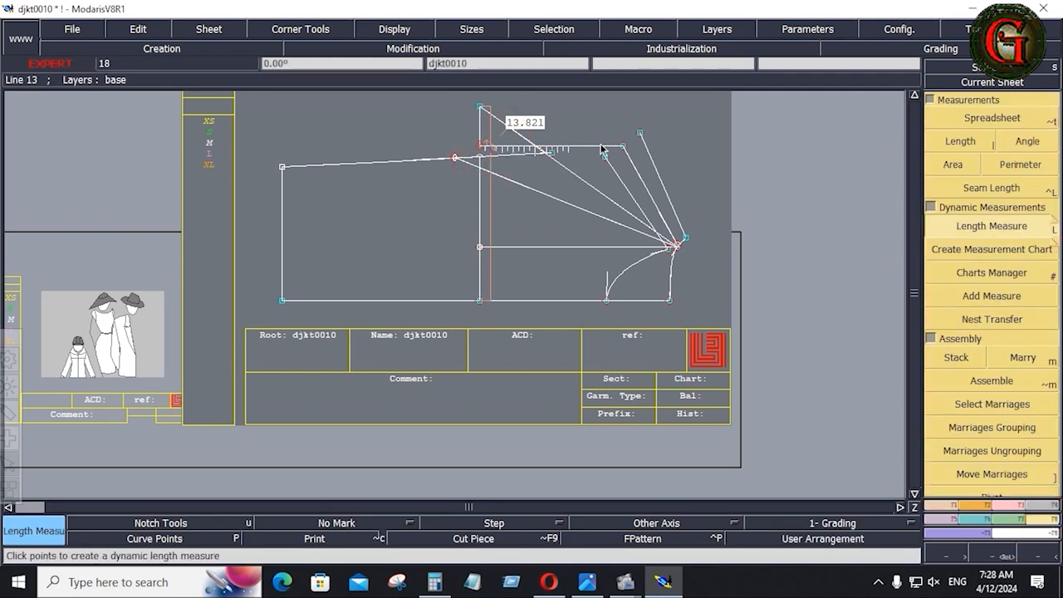
{"action": "left_click", "coordinate": [624, 146]}
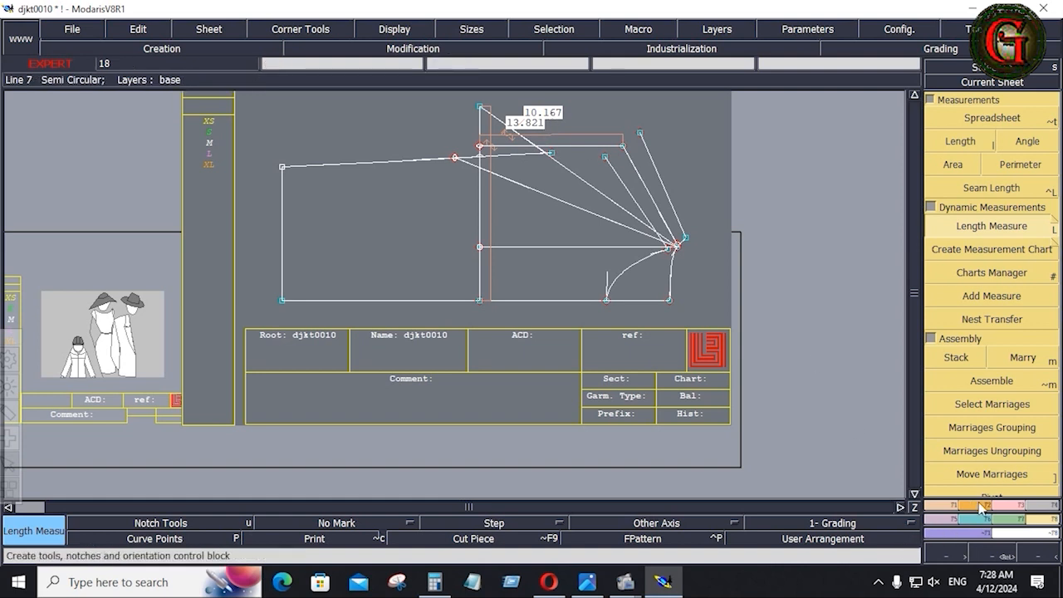
{"action": "key", "text": "ctrl+z"}
{"action": "key", "text": "ctrl+z"}
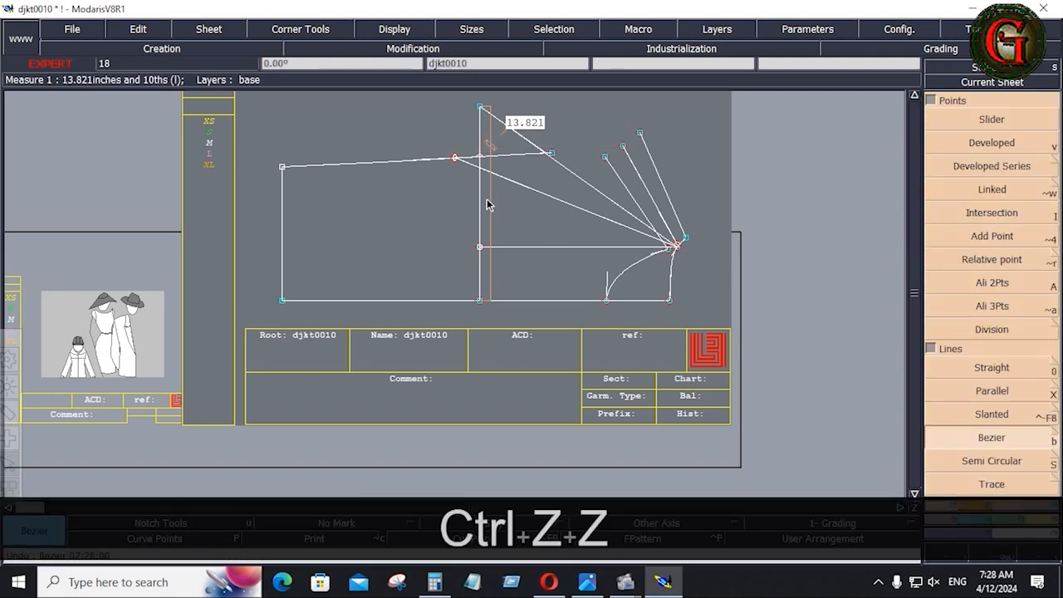
Delete the old 13.821 vertical guide and draw a 10.75-inch line from the armhole point.
{"action": "key", "text": "Delete"}
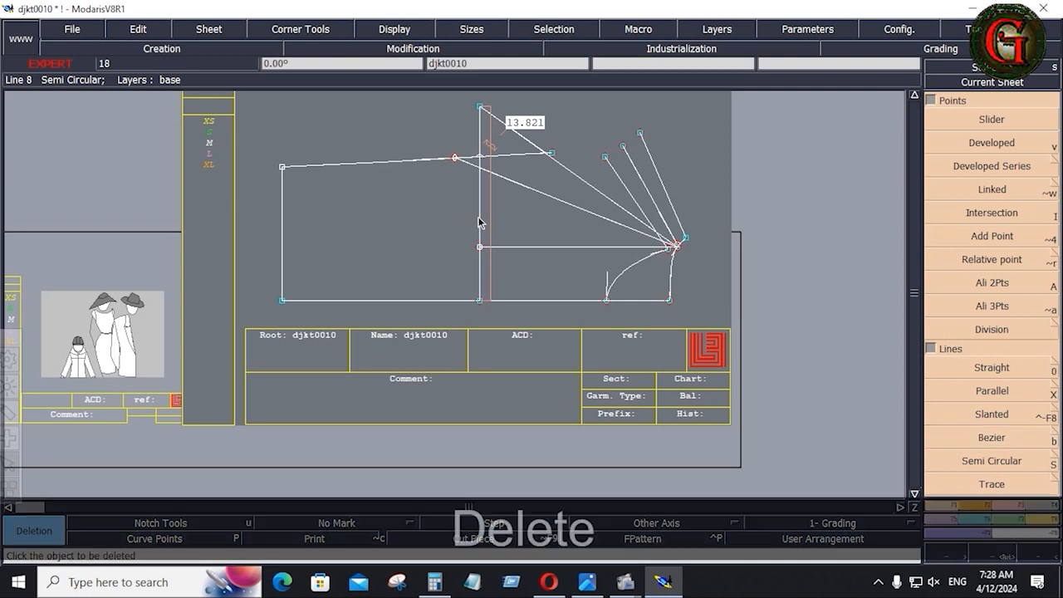
{"action": "left_click", "coordinate": [479, 221]}
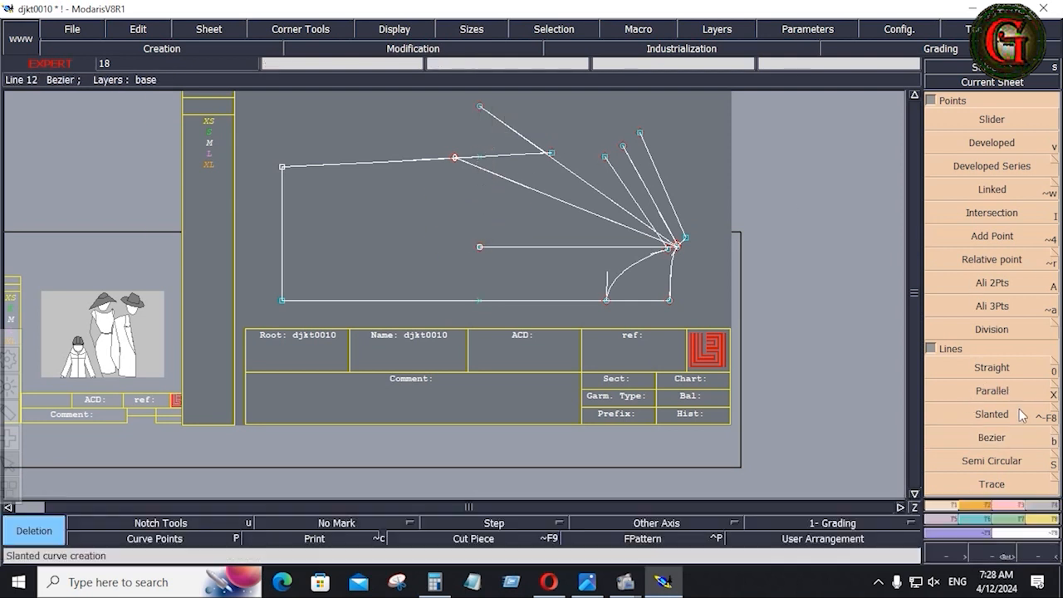
{"action": "left_click", "coordinate": [990, 437]}
{"action": "left_click", "coordinate": [623, 146]}
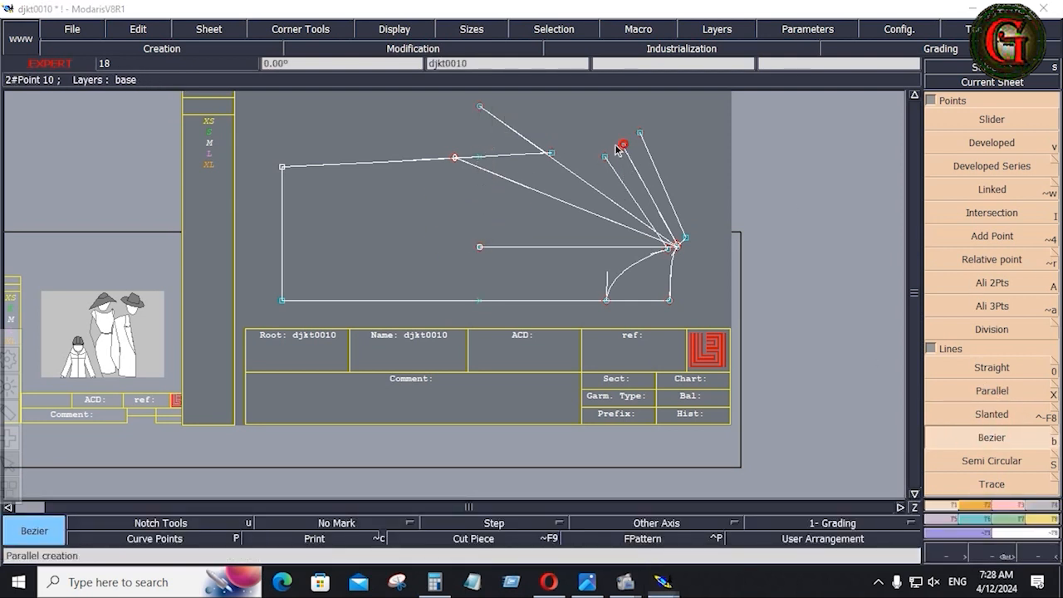
{"action": "left_click", "coordinate": [106, 88]}
{"action": "type", "text": "10.500"}
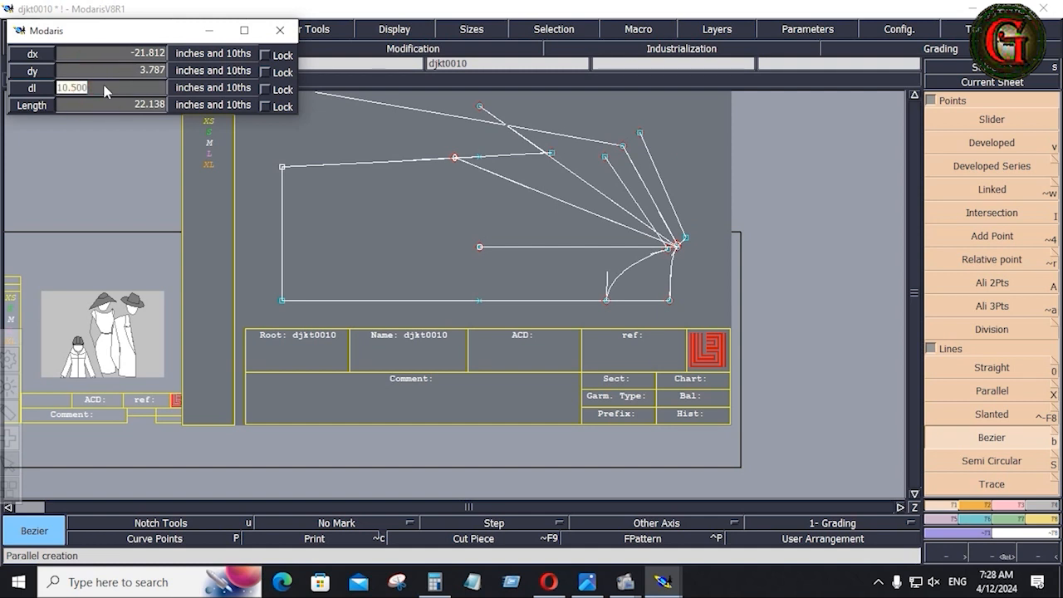
{"action": "type", "text": "10.75"}
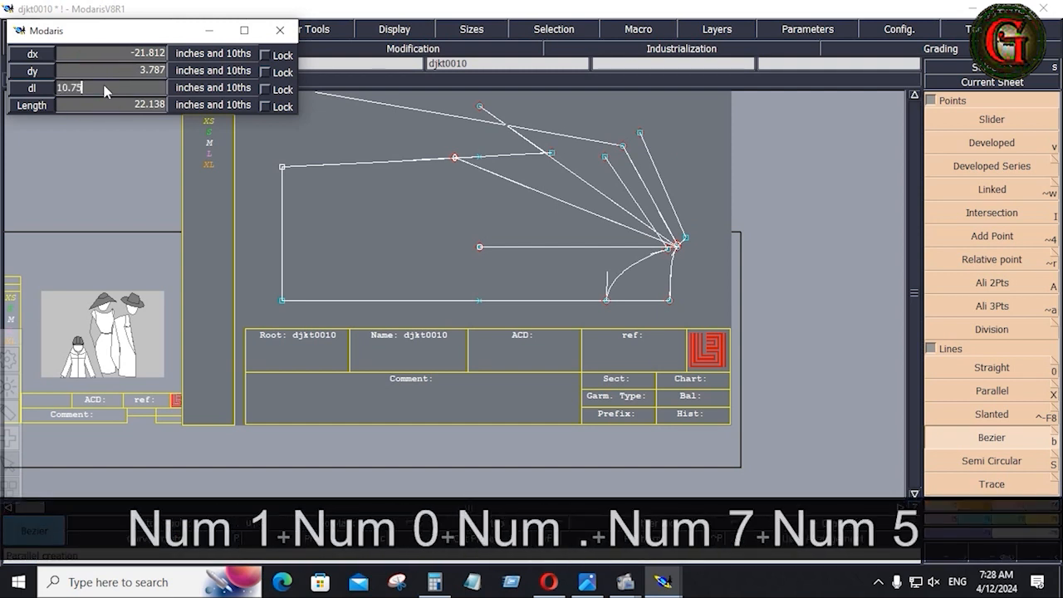
{"action": "key", "text": "Return"}
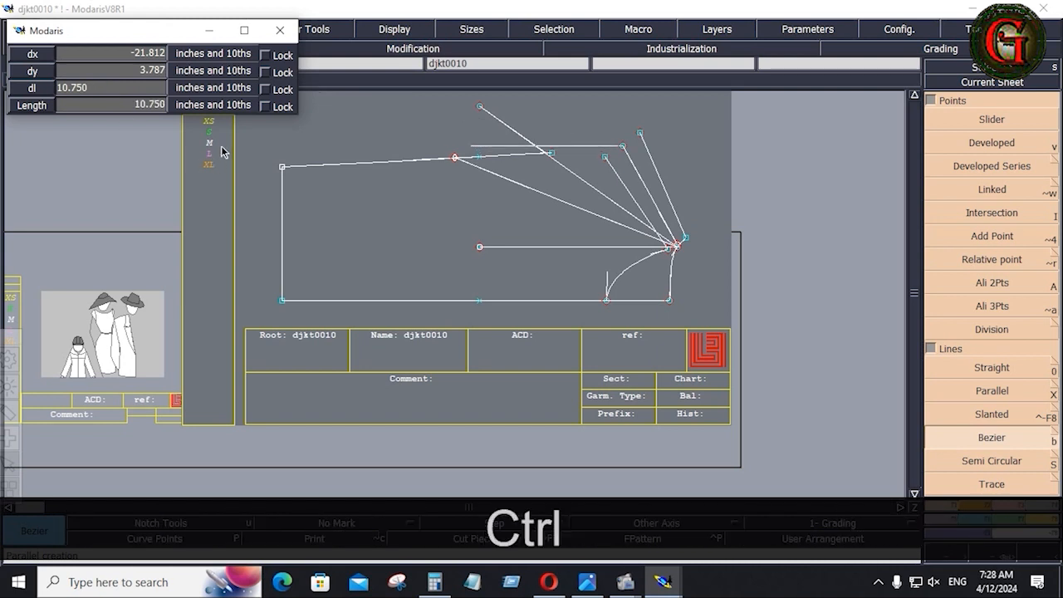
{"action": "left_click", "coordinate": [363, 133], "text": "ctrl"}
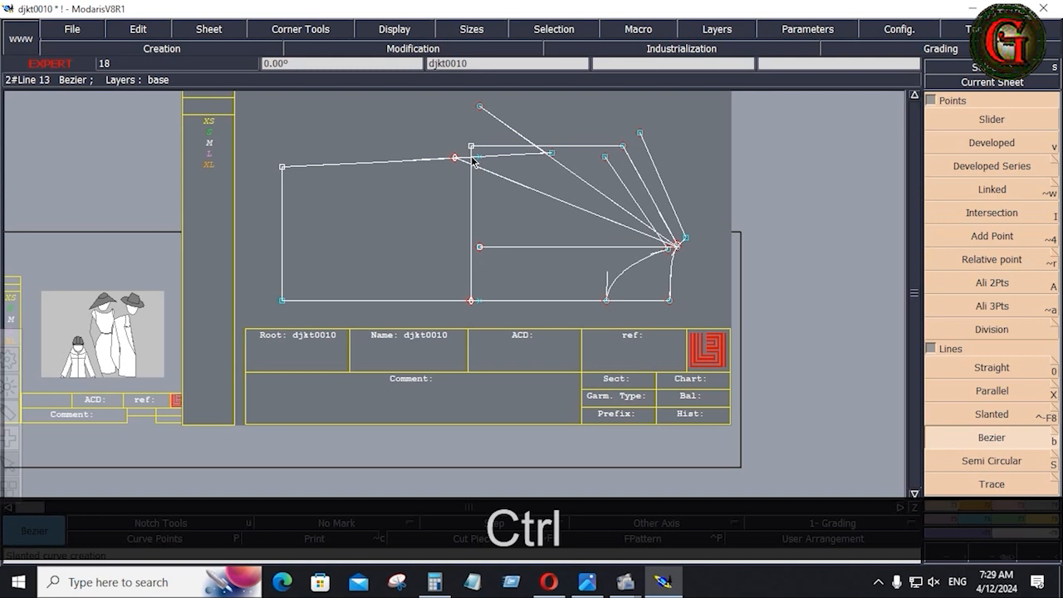
Zoom into the junction of the new lines.
{"action": "key", "text": "Return"}
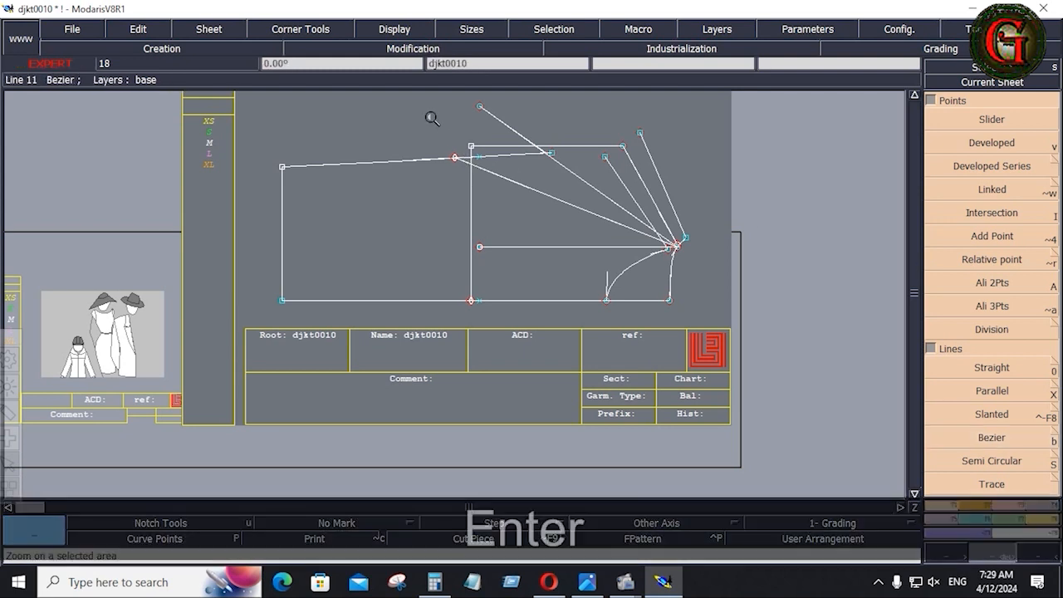
{"action": "left_click_drag", "start_coordinate": [430, 117], "coordinate": [499, 183]}
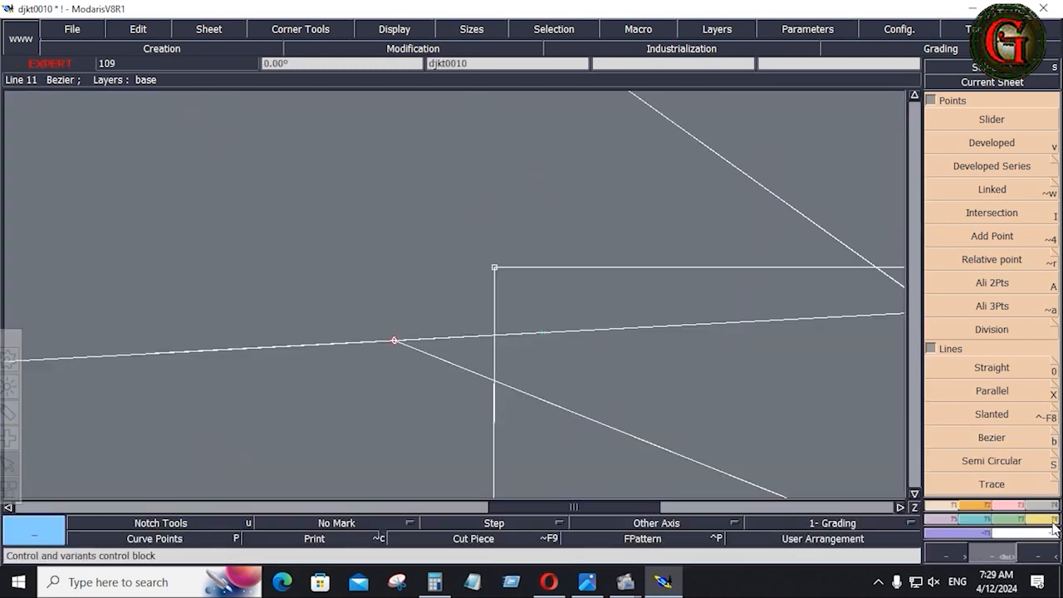
{"action": "key", "text": "F8"}
Measure from the corner point to the junction, reading 0.796.
{"action": "left_click", "coordinate": [1052, 227]}
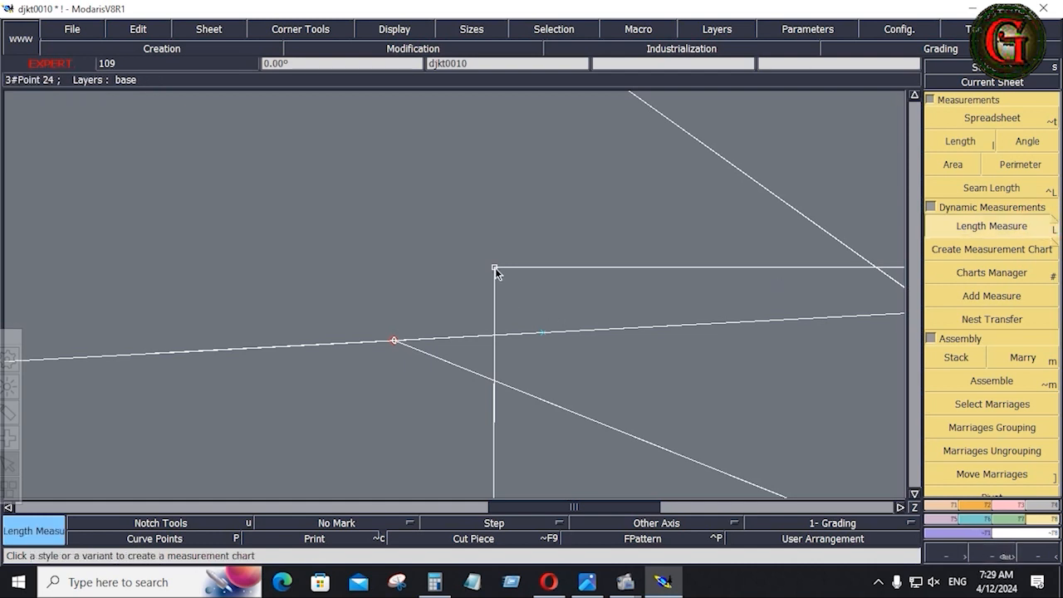
{"action": "left_click", "coordinate": [495, 268]}
{"action": "left_click", "coordinate": [496, 333]}
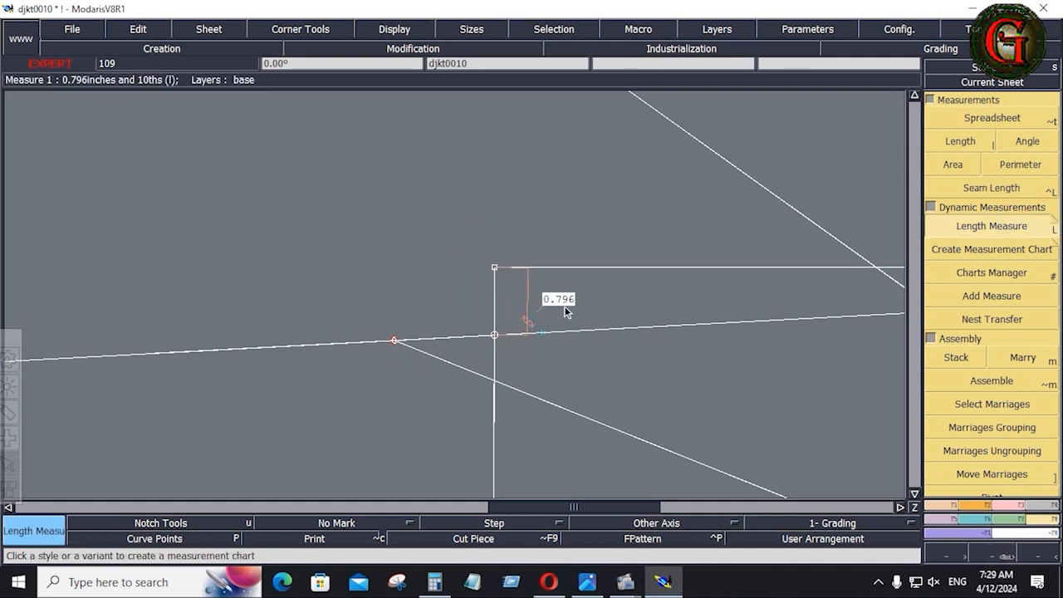
Reshape the corner point upward step by step until the measure reads 1.026.
{"action": "left_click", "coordinate": [1018, 506]}
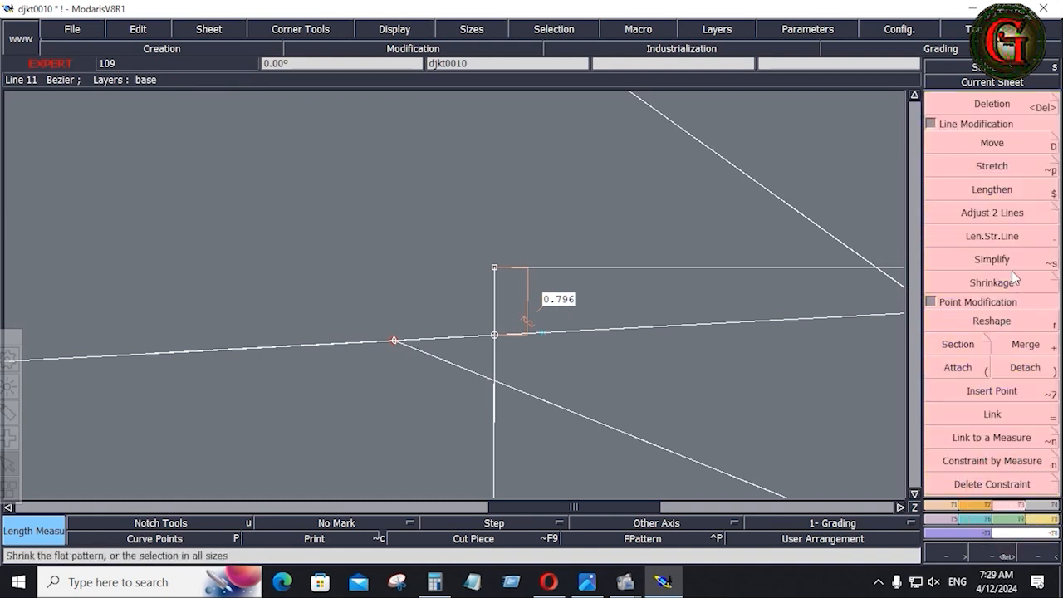
{"action": "left_click", "coordinate": [1001, 320]}
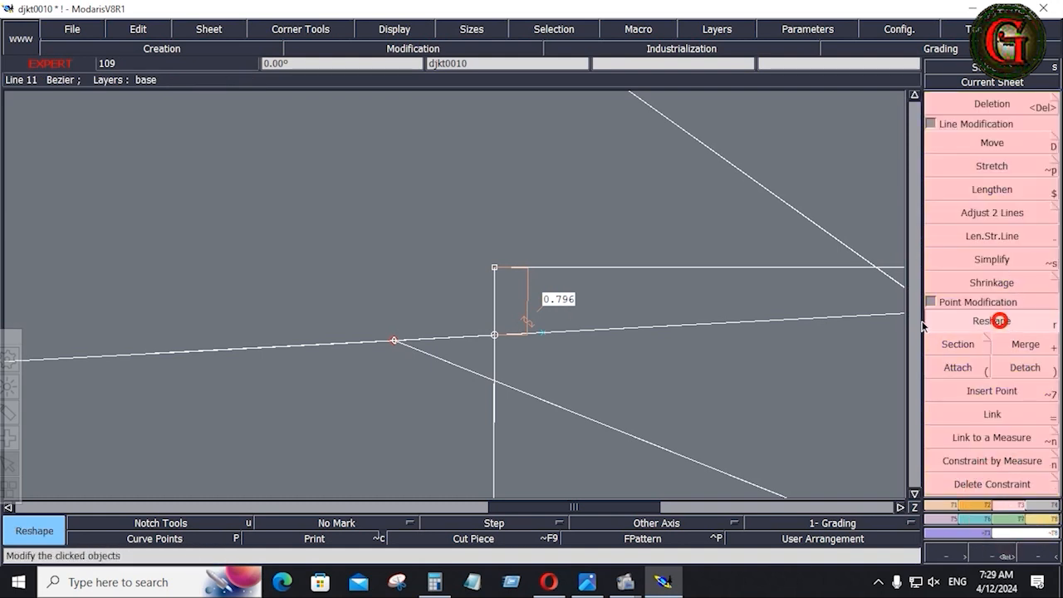
{"action": "left_click", "coordinate": [495, 268]}
{"action": "left_click", "coordinate": [495, 260]}
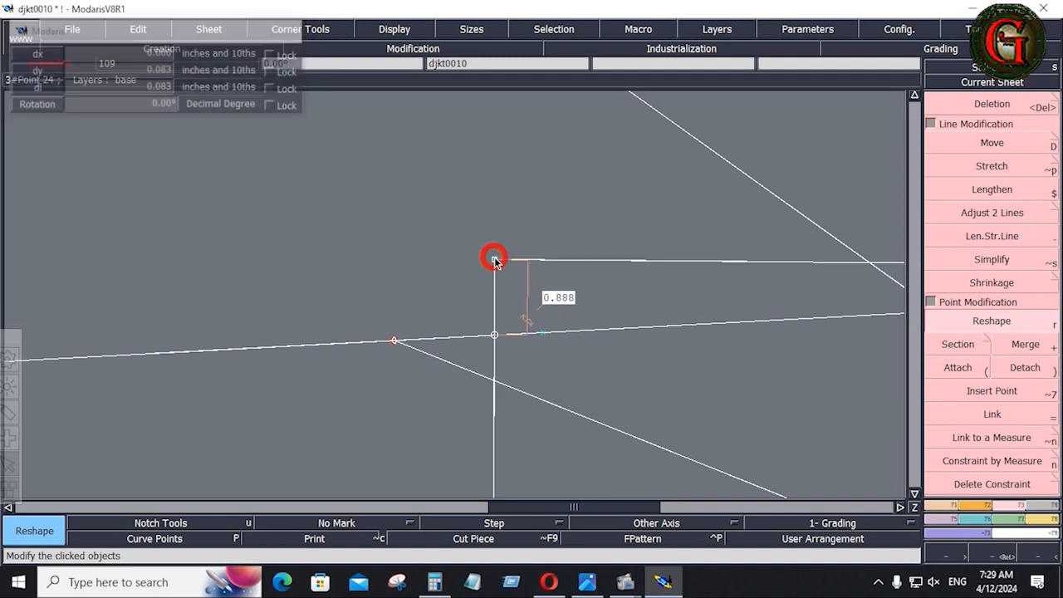
{"action": "left_click", "coordinate": [495, 256]}
{"action": "left_click", "coordinate": [494, 253]}
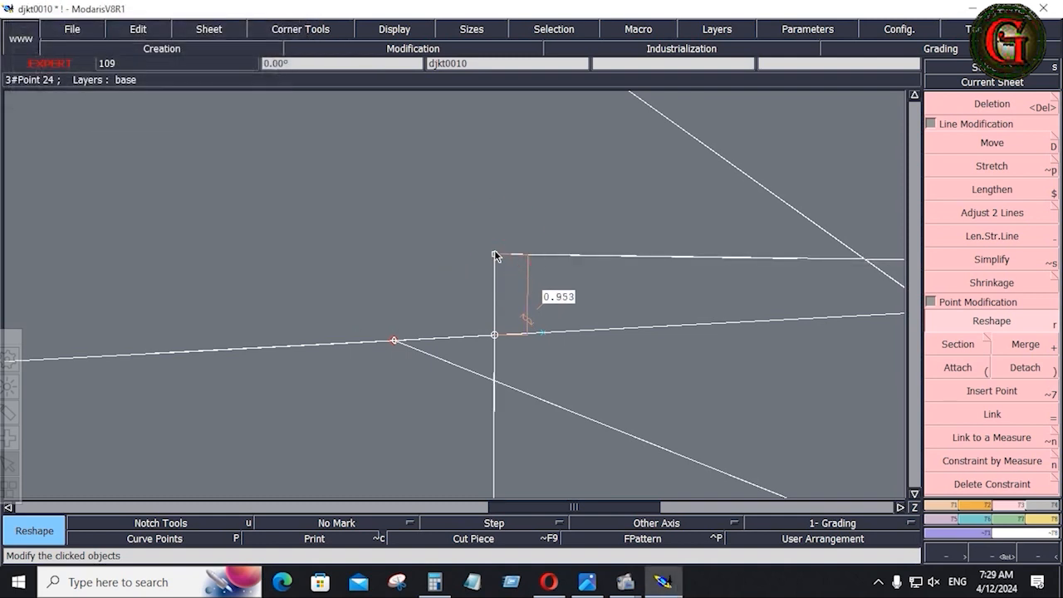
{"action": "left_click", "coordinate": [496, 254]}
{"action": "left_click", "coordinate": [495, 247]}
{"action": "left_click", "coordinate": [495, 246]}
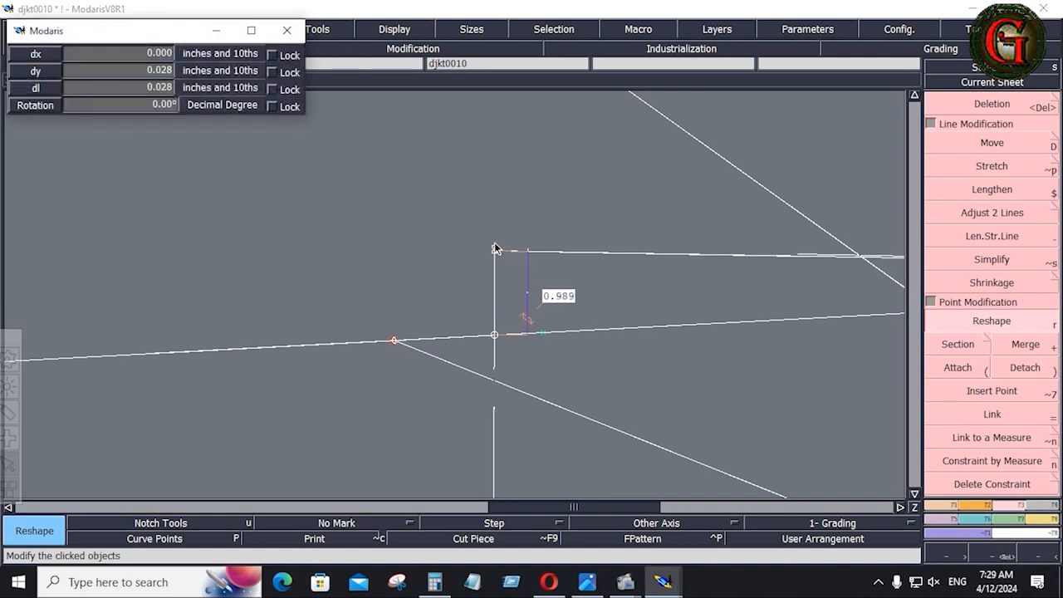
{"action": "left_click", "coordinate": [495, 245]}
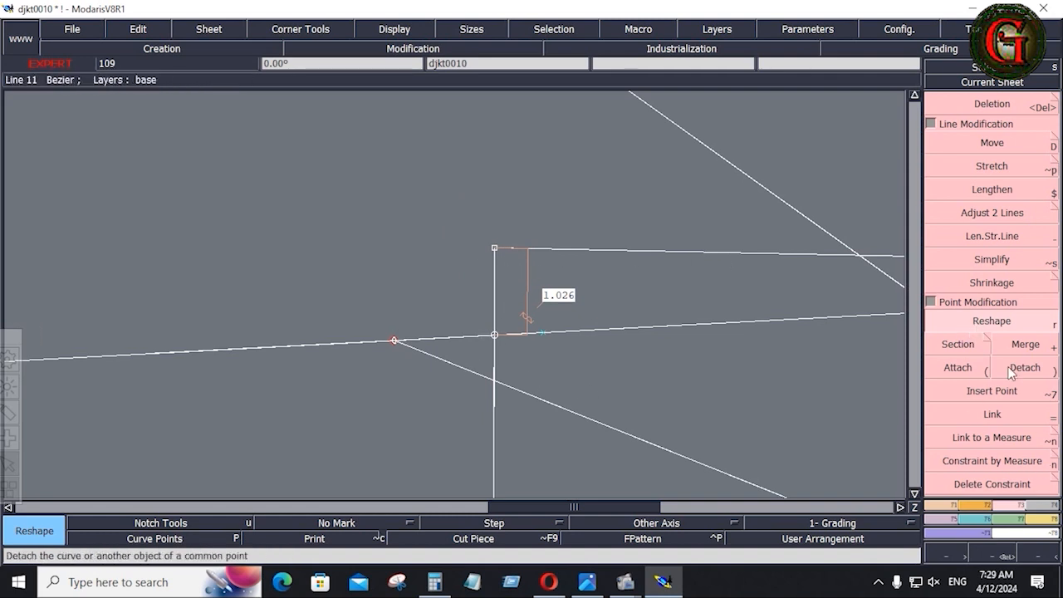
{"action": "key", "text": "Delete"}
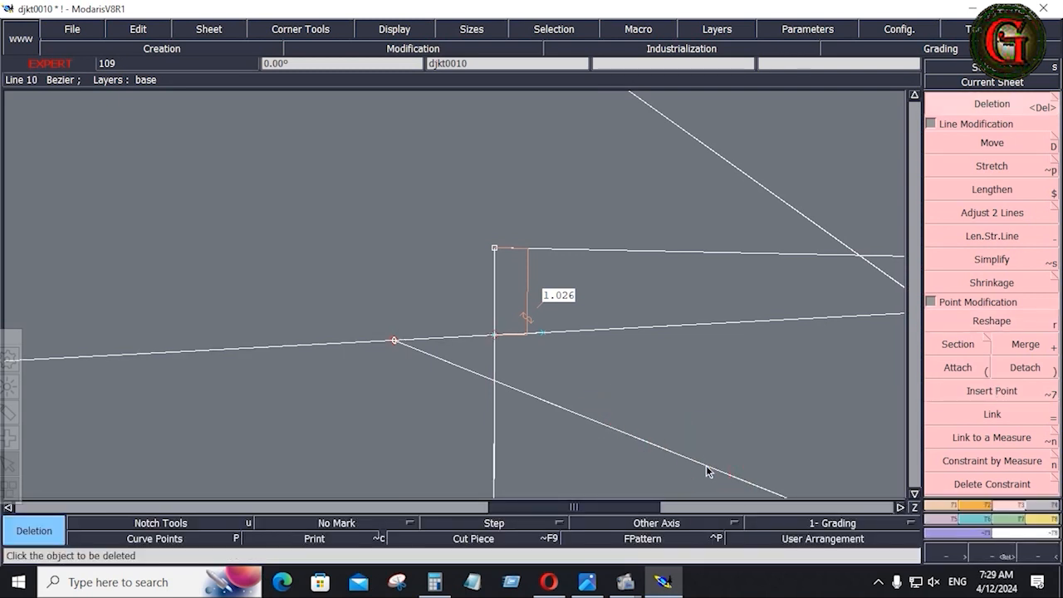
{"action": "key", "text": "Home"}
Delete the two diagonal construction lines, the short top line and a leftover point.
{"action": "left_click", "coordinate": [568, 239]}
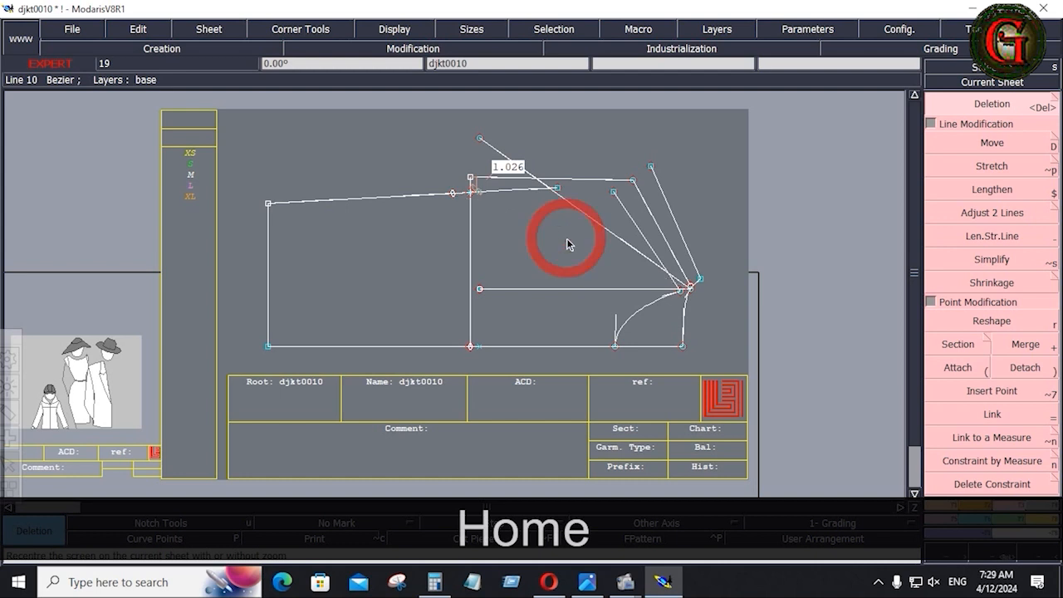
{"action": "left_click", "coordinate": [589, 217]}
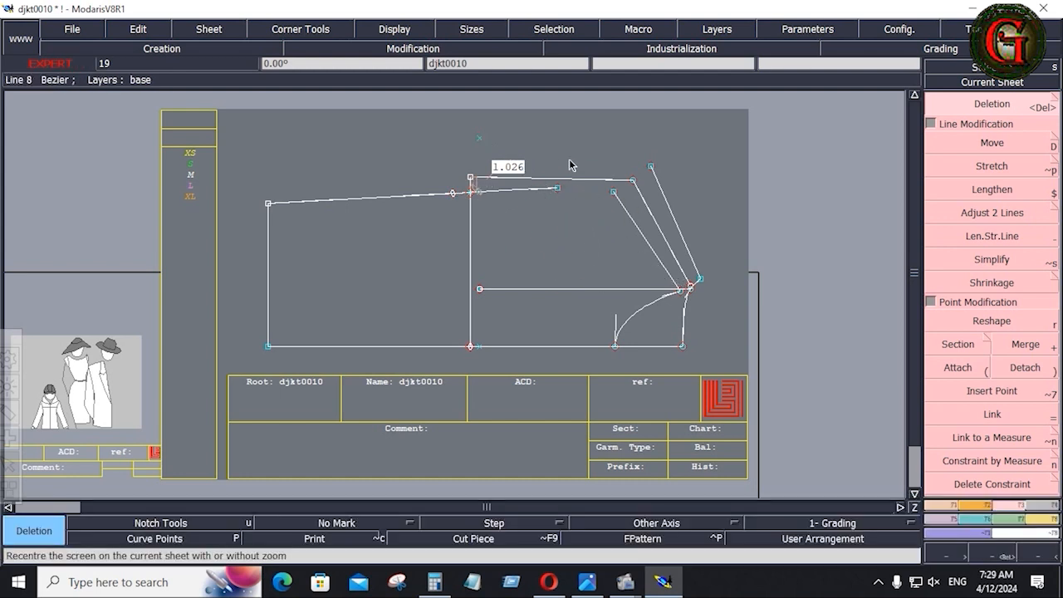
{"action": "left_click", "coordinate": [549, 182]}
{"action": "left_click", "coordinate": [480, 137]}
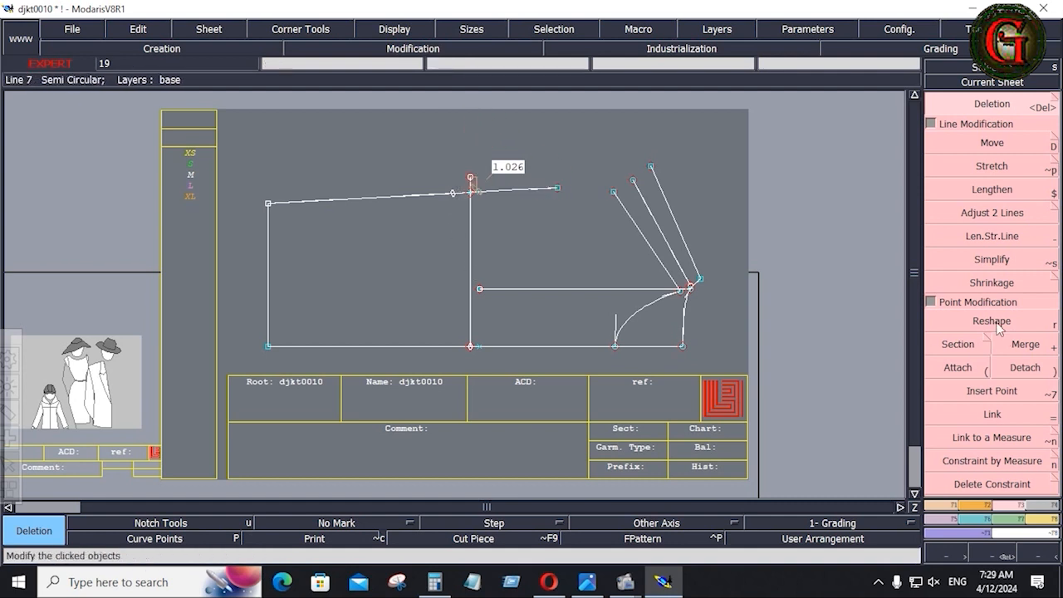
Insert a point on the top line and delete the horizontal middle construction line.
{"action": "left_click", "coordinate": [992, 391]}
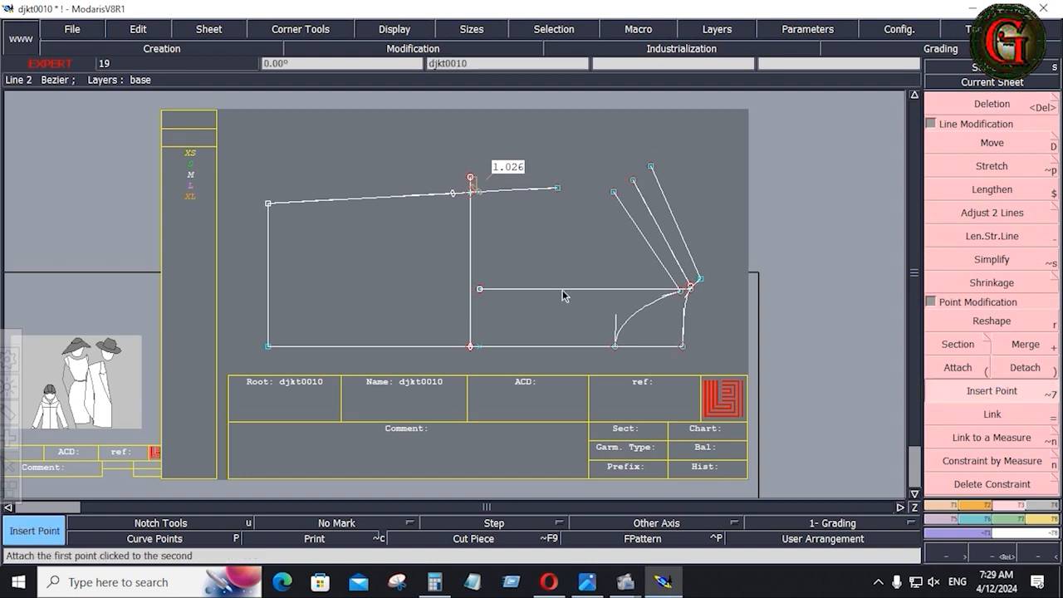
{"action": "left_click", "coordinate": [453, 193]}
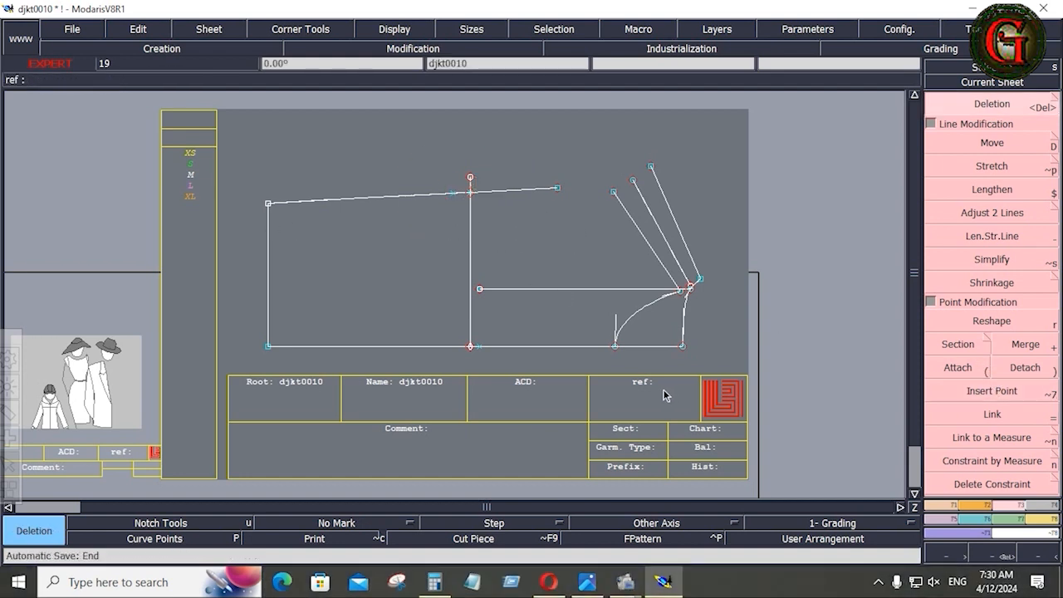
{"action": "left_click", "coordinate": [597, 290]}
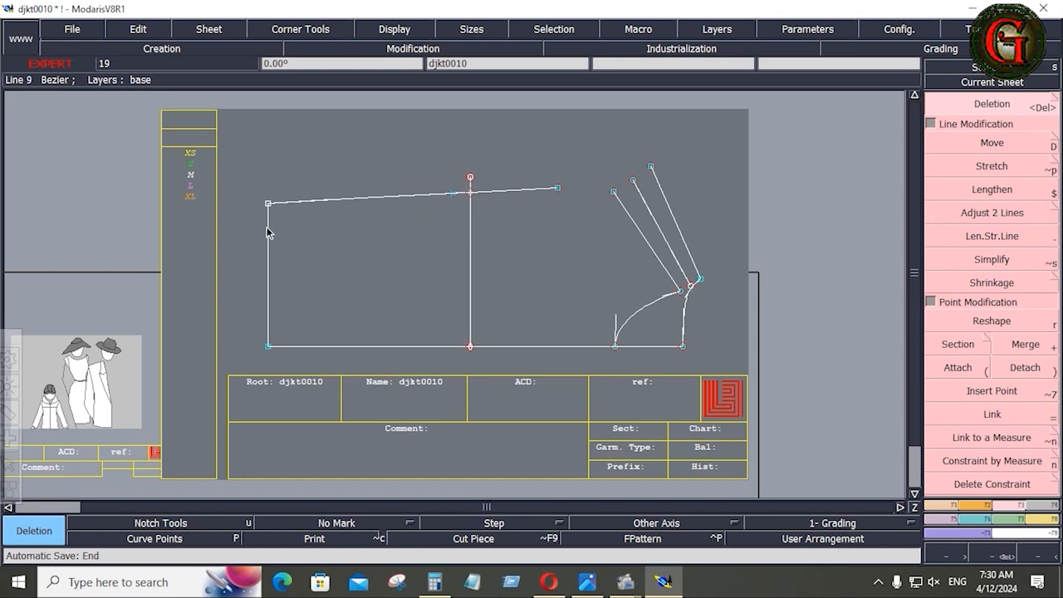
Box-select the pattern piece's lines several times, ending with its right part selected.
{"action": "left_click_drag", "start_coordinate": [232, 121], "coordinate": [725, 370]}
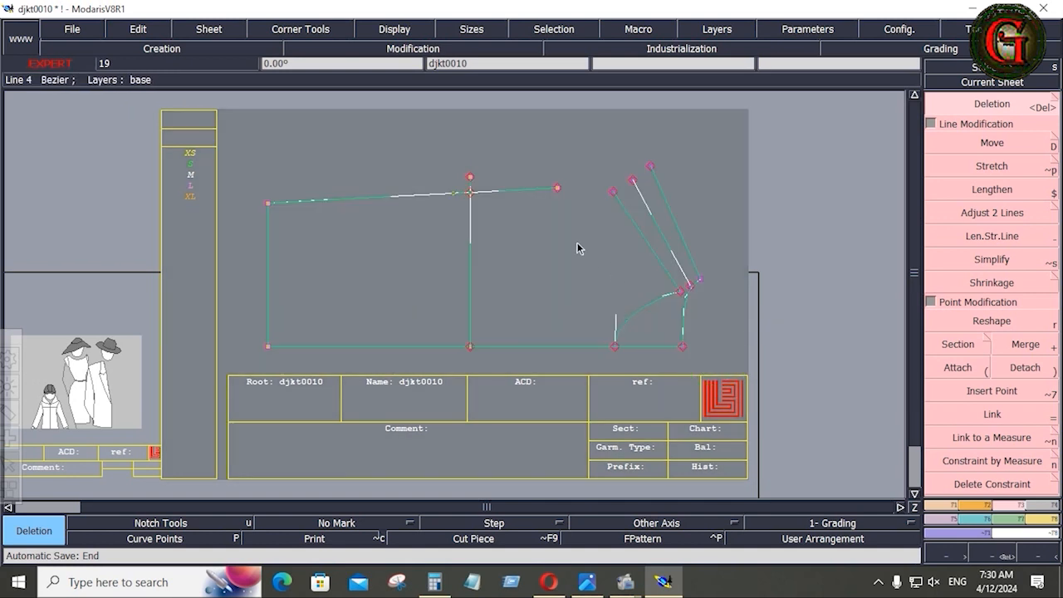
{"action": "left_click", "coordinate": [555, 225]}
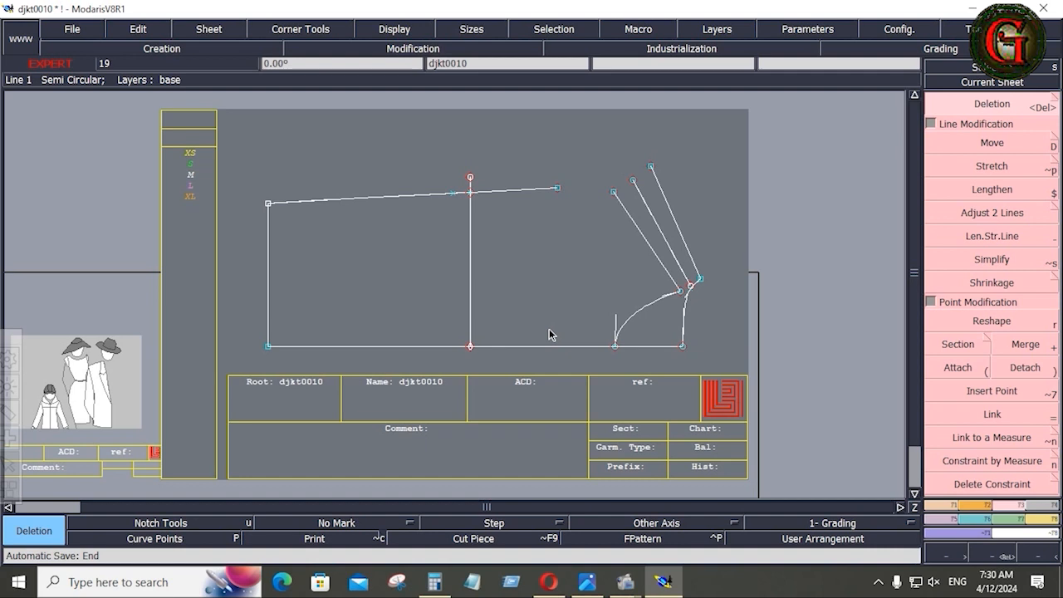
{"action": "left_click_drag", "start_coordinate": [246, 142], "coordinate": [709, 363]}
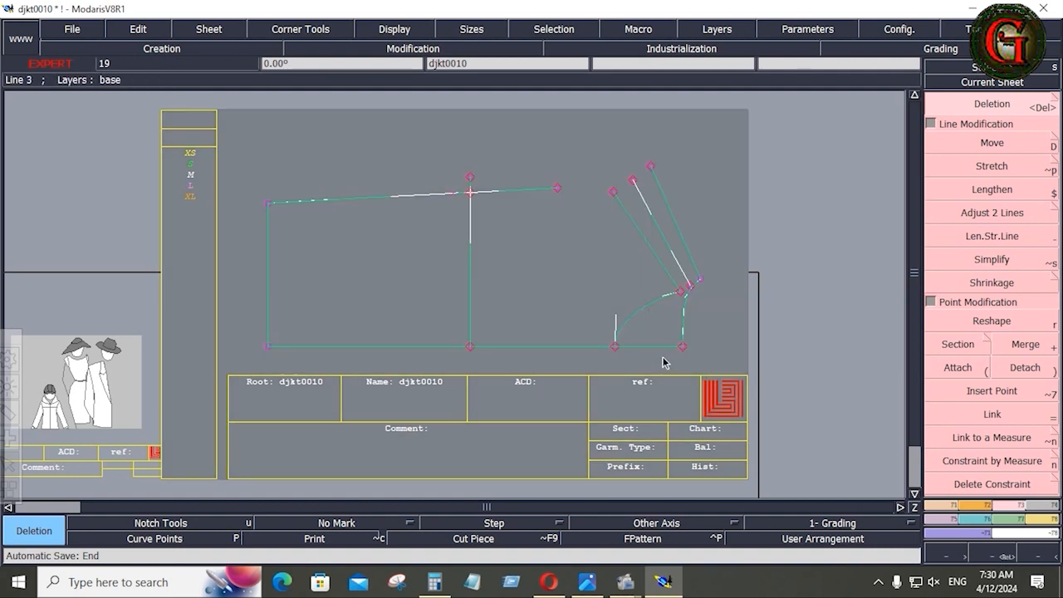
{"action": "left_click", "coordinate": [719, 334]}
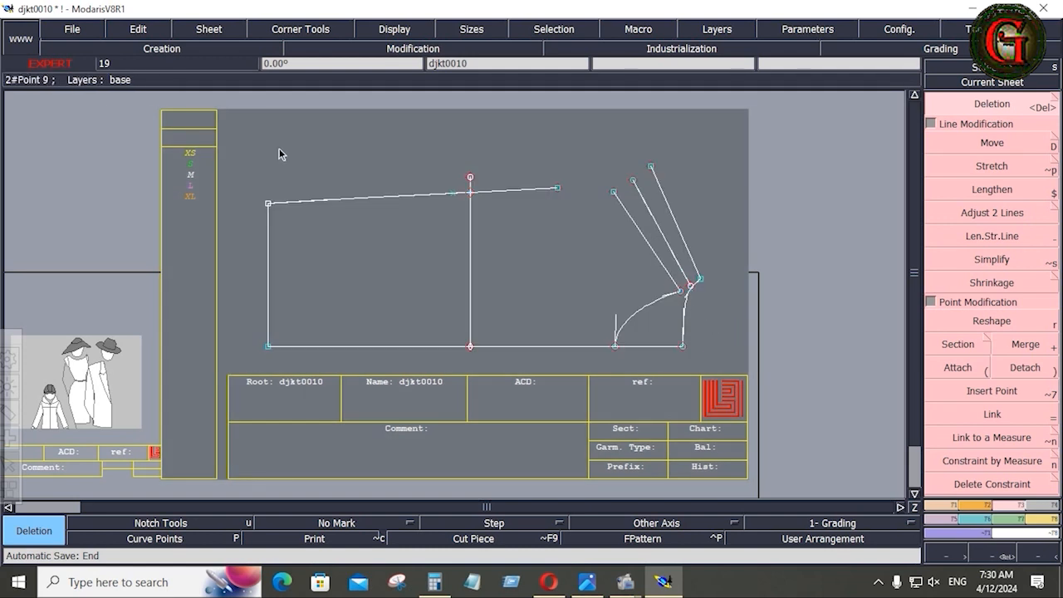
{"action": "left_click_drag", "start_coordinate": [246, 125], "coordinate": [709, 356]}
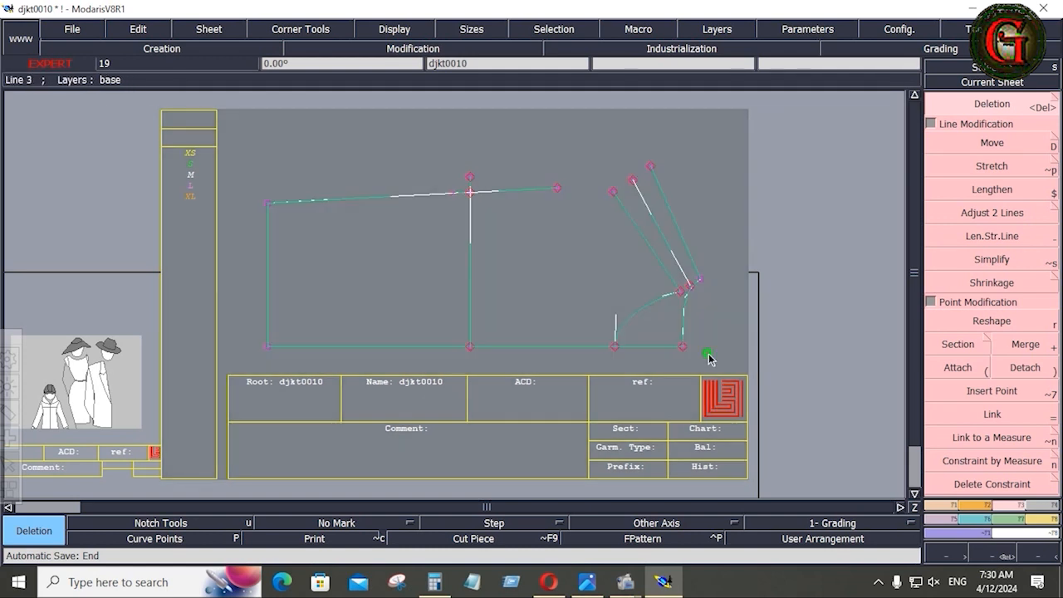
{"action": "left_click", "coordinate": [713, 329]}
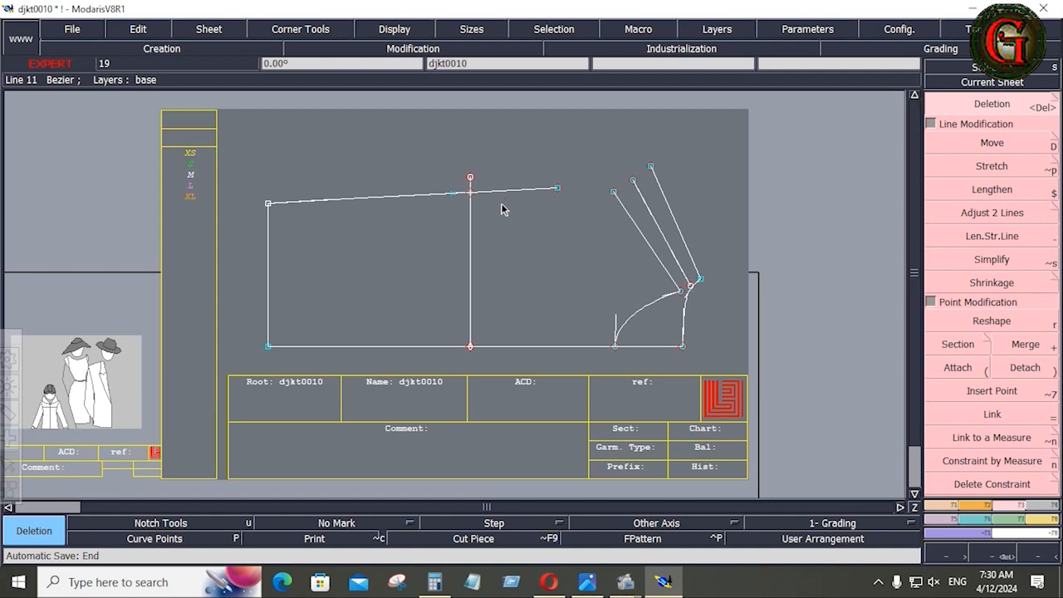
{"action": "left_click_drag", "start_coordinate": [425, 120], "coordinate": [717, 356]}
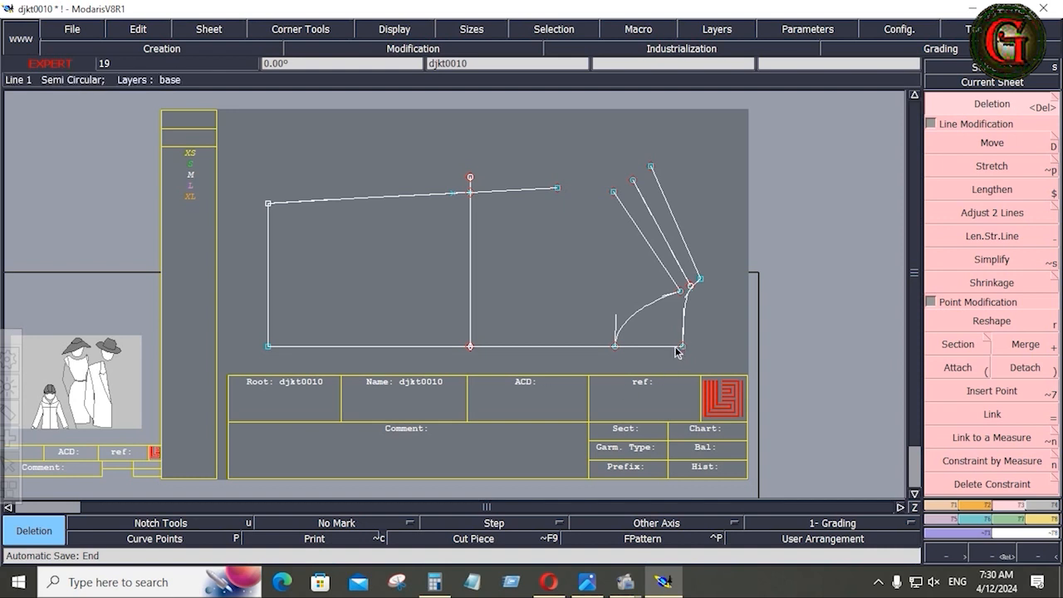
Save djkt0010 past the Anomalies Detected warning and bring up the measurement chart image.
{"action": "left_click", "coordinate": [72, 29]}
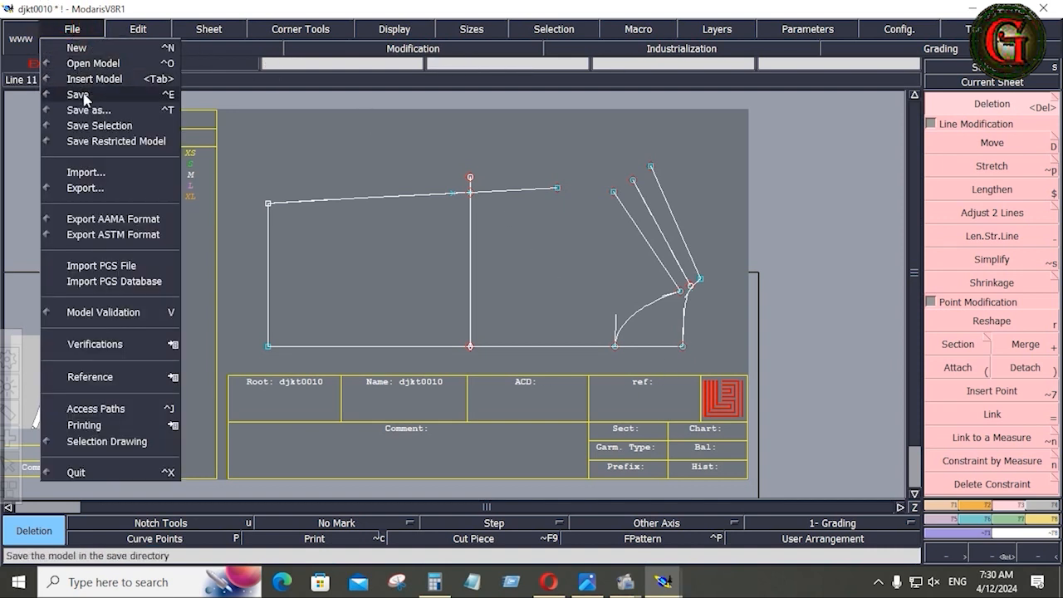
{"action": "left_click", "coordinate": [83, 97]}
{"action": "left_click", "coordinate": [452, 388]}
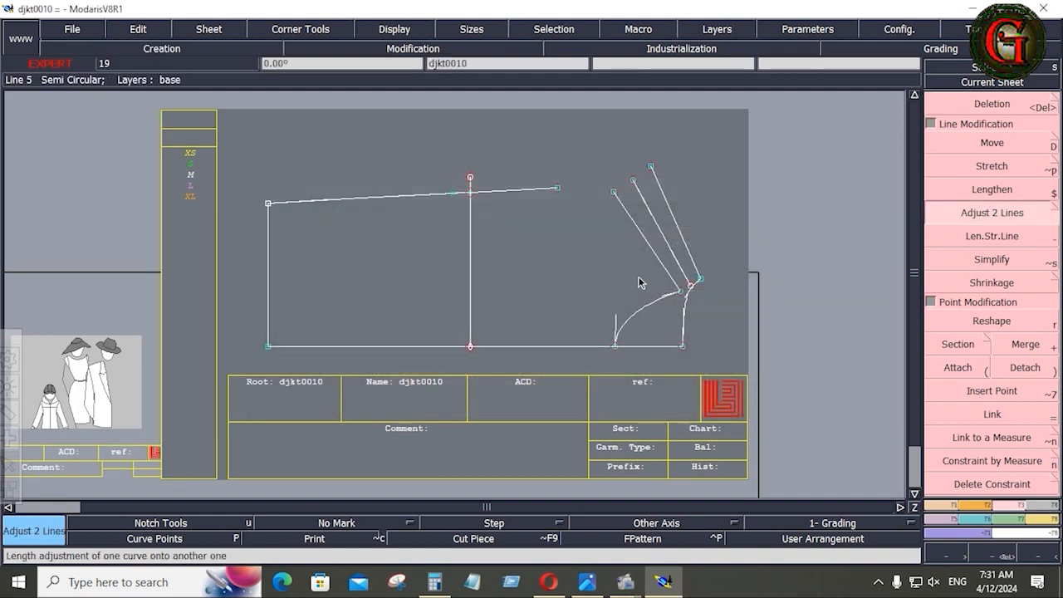
{"action": "left_click", "coordinate": [587, 581]}
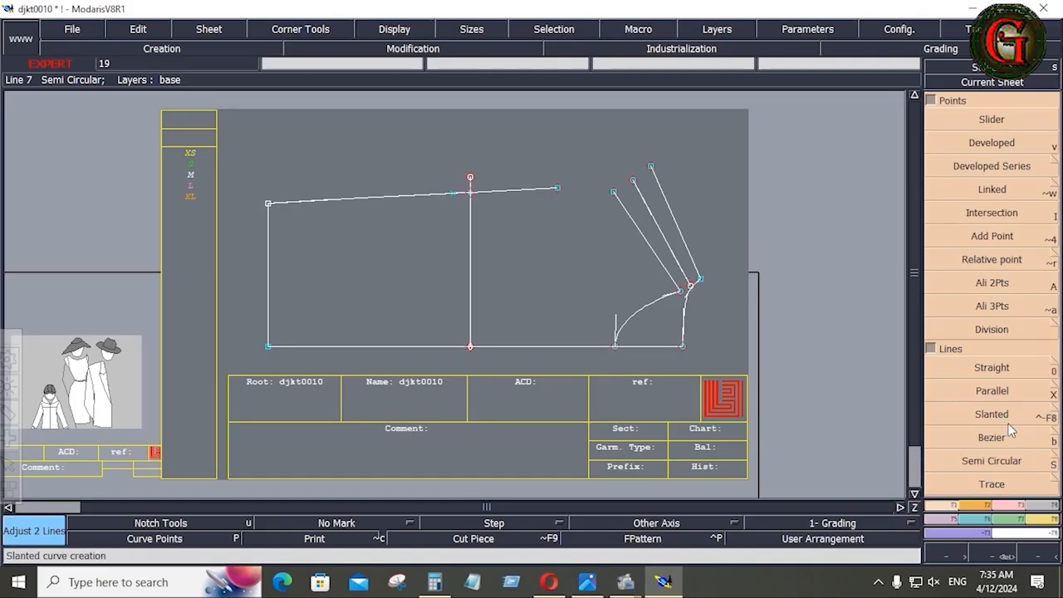
Draw a 2.5-inch vertical guide segment up from the hem point.
{"action": "left_click", "coordinate": [992, 438]}
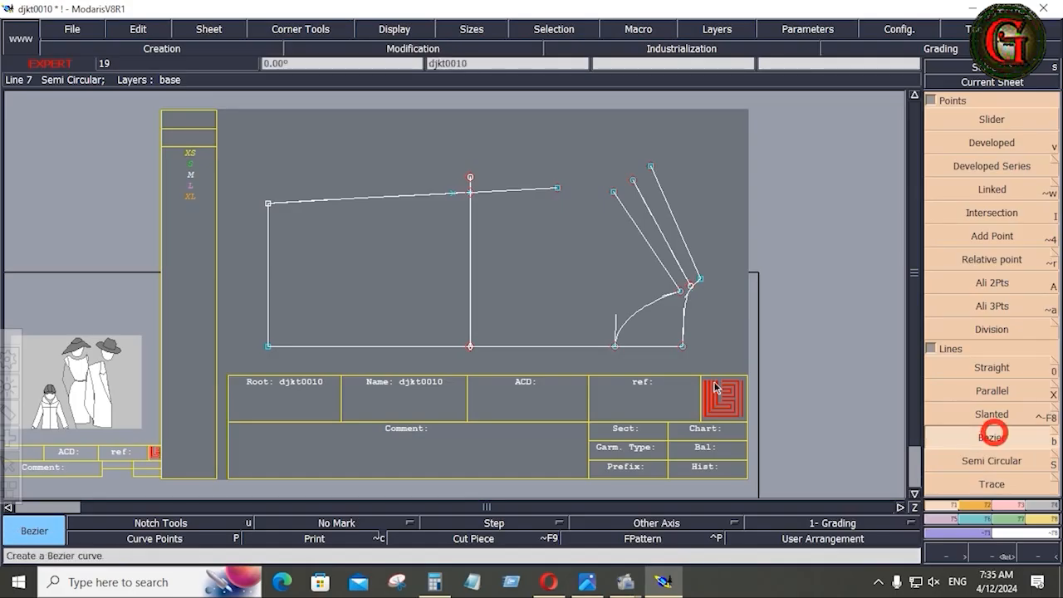
{"action": "left_click", "coordinate": [604, 347]}
{"action": "left_click", "coordinate": [95, 87]}
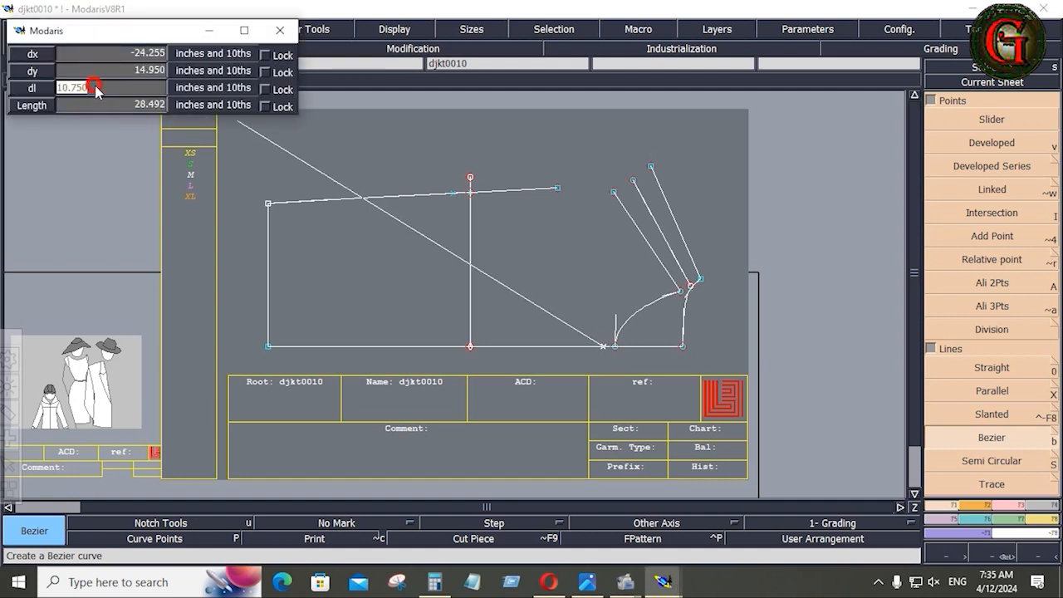
{"action": "type", "text": "2.5"}
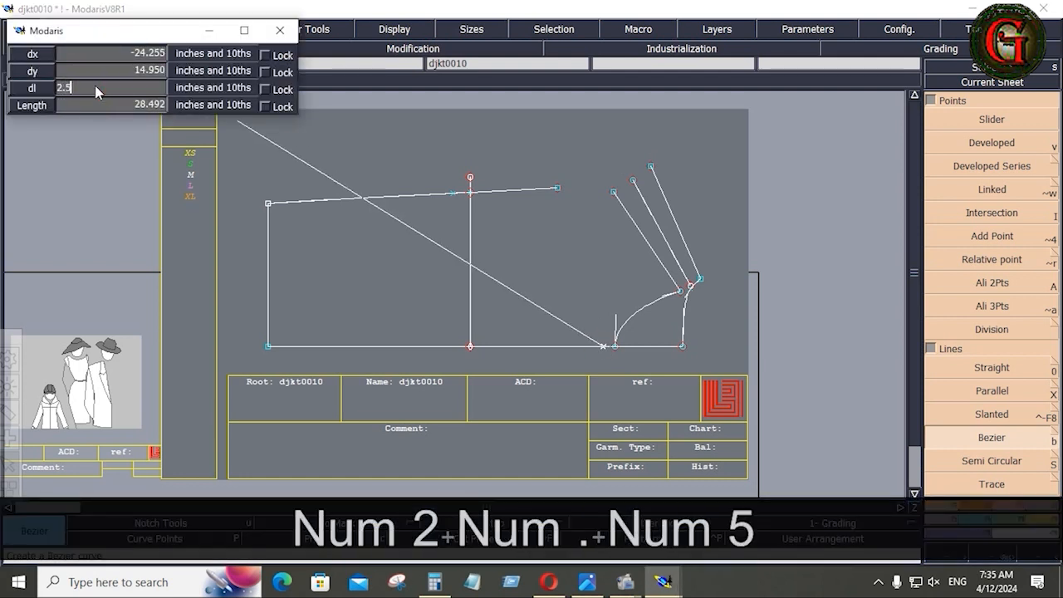
{"action": "key", "text": "Return"}
{"action": "key", "text": "ctrl"}
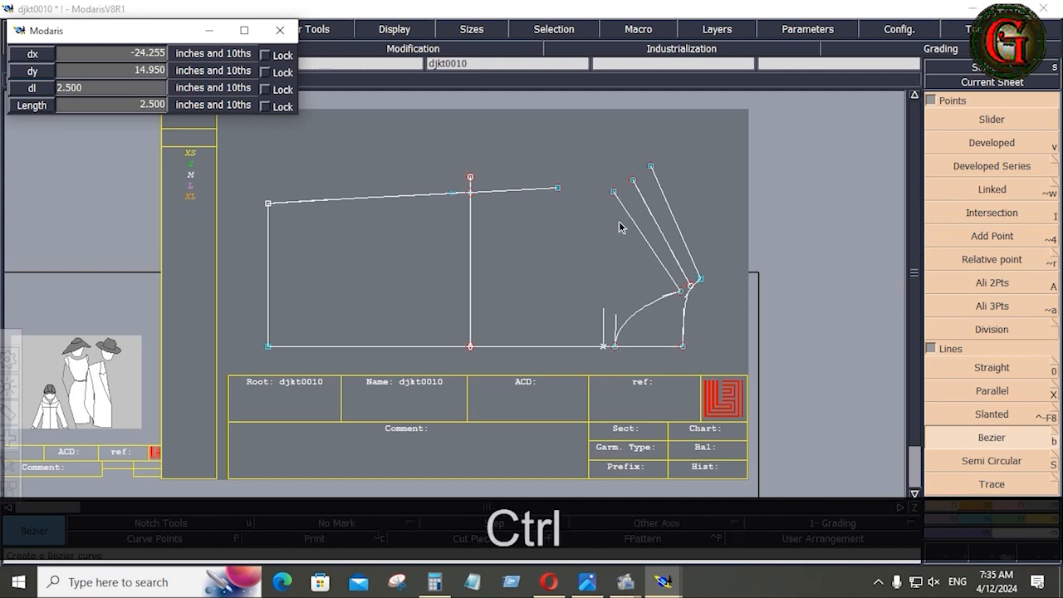
{"action": "left_click", "coordinate": [619, 226], "text": "ctrl"}
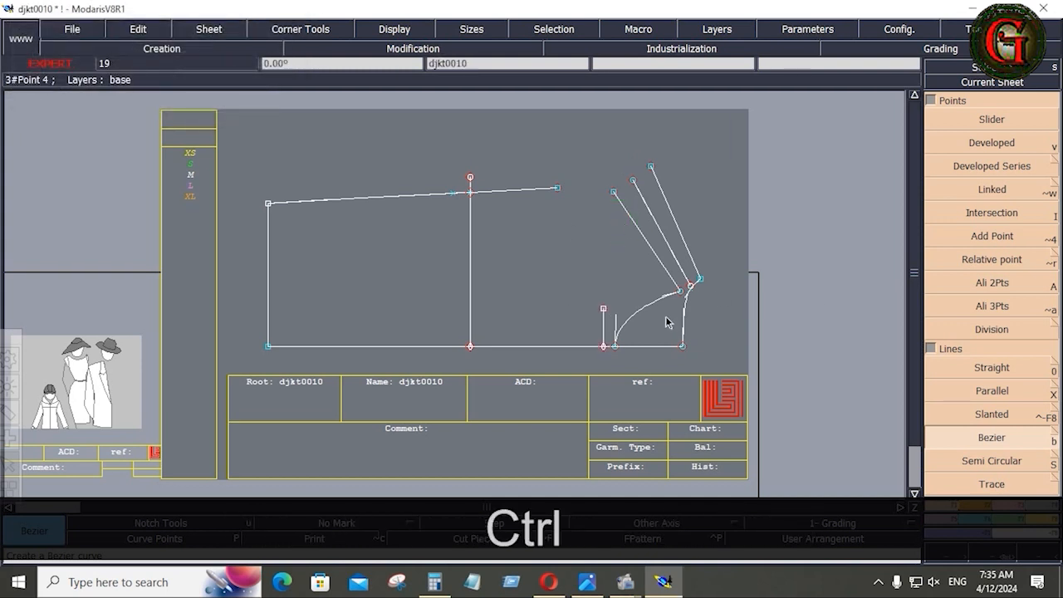
Place a point 1.75 along the front edge from the lower-left corner.
{"action": "left_click", "coordinate": [992, 142]}
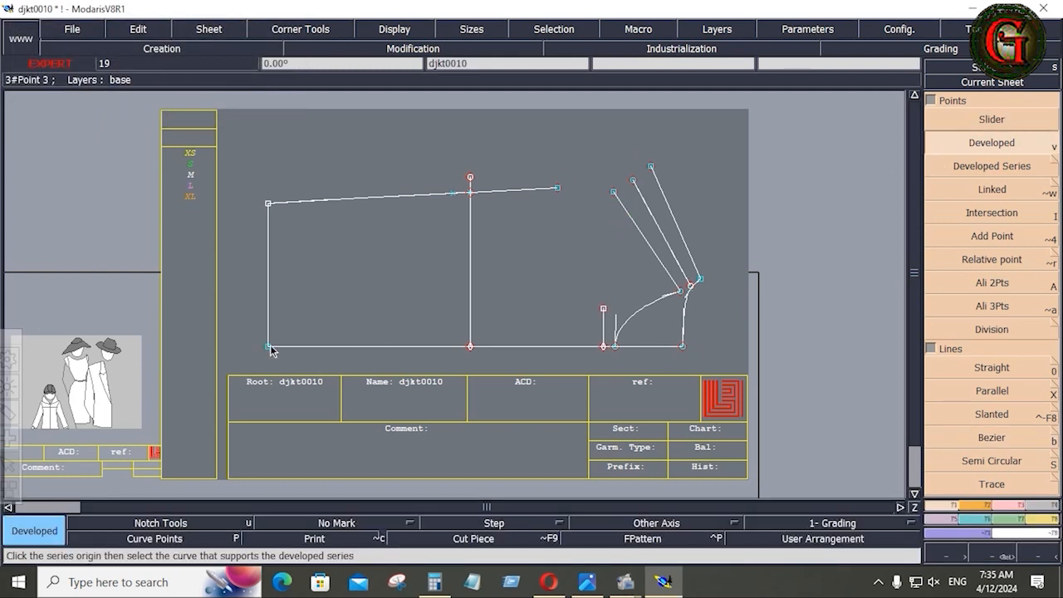
{"action": "left_click", "coordinate": [269, 345]}
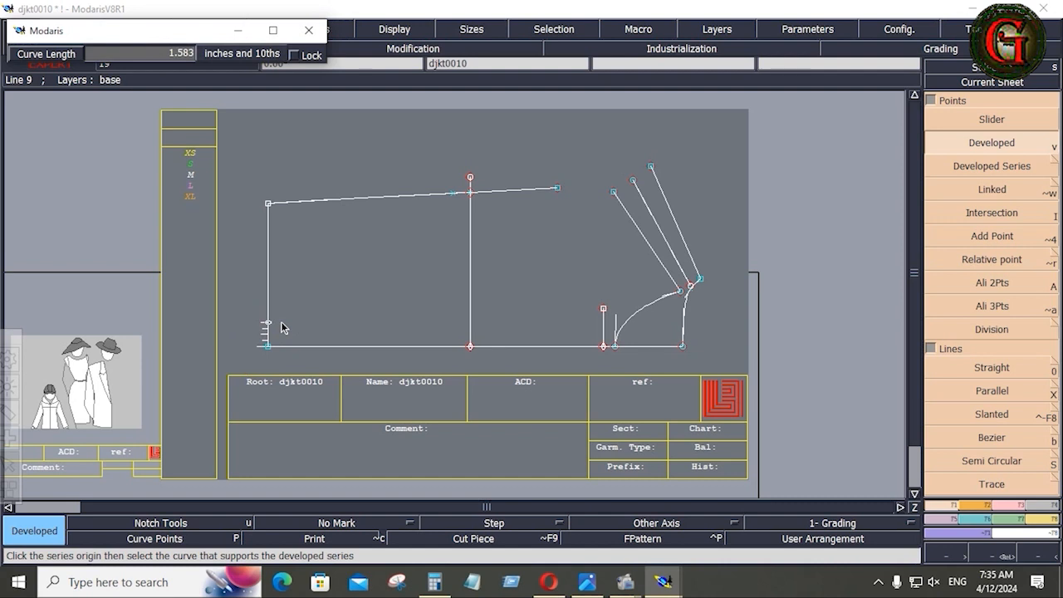
{"action": "key", "text": "Down"}
{"action": "type", "text": "1.7"}
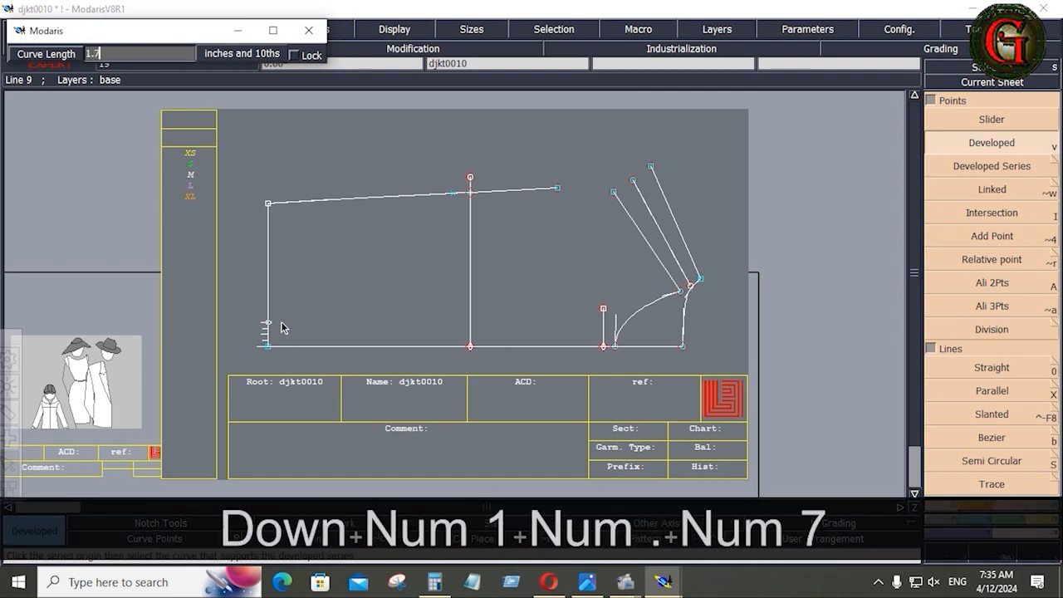
{"action": "type", "text": "5"}
{"action": "key", "text": "Return"}
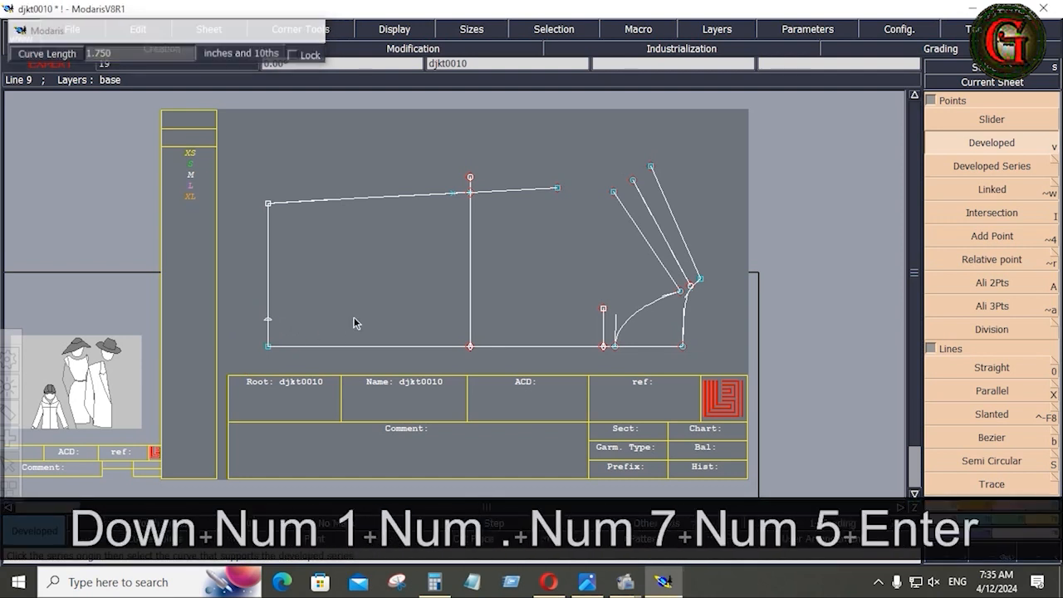
Place a point 1.25 along the armhole curve.
{"action": "left_click", "coordinate": [994, 146]}
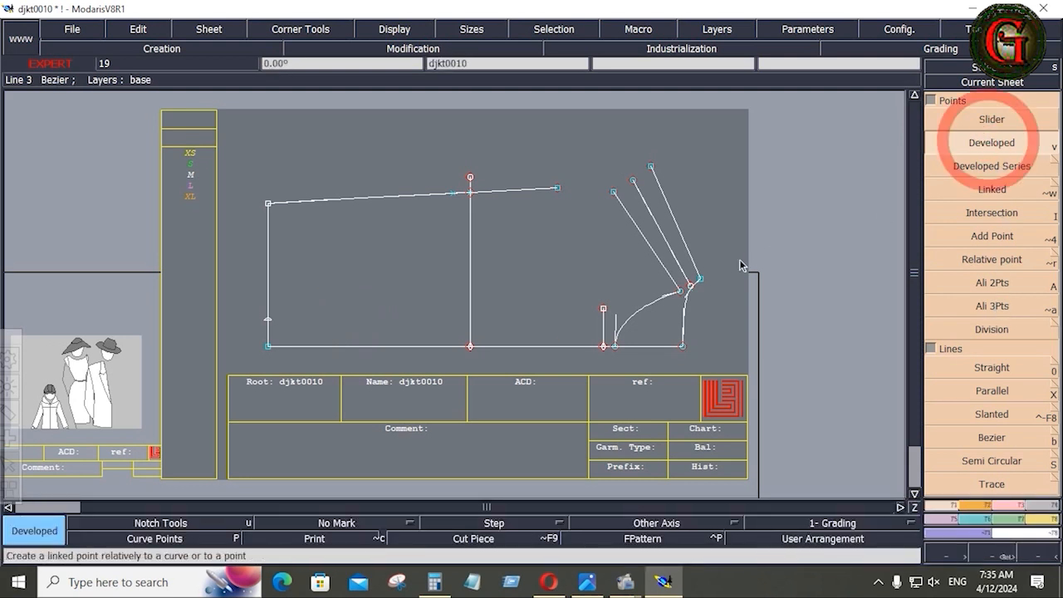
{"action": "left_click", "coordinate": [681, 294]}
{"action": "key", "text": "space"}
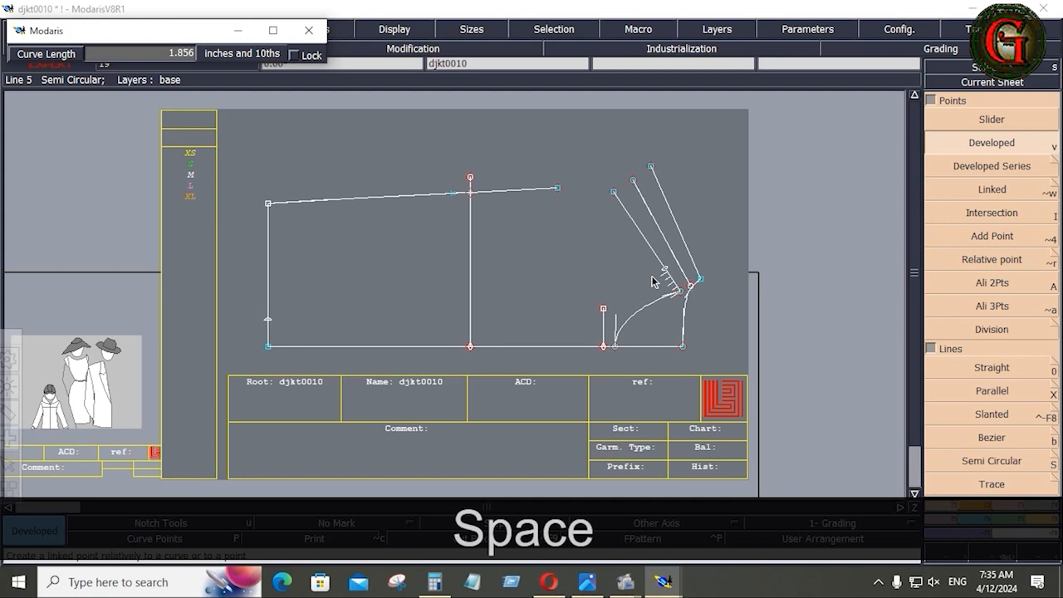
{"action": "key", "text": "Down"}
{"action": "type", "text": "1.25"}
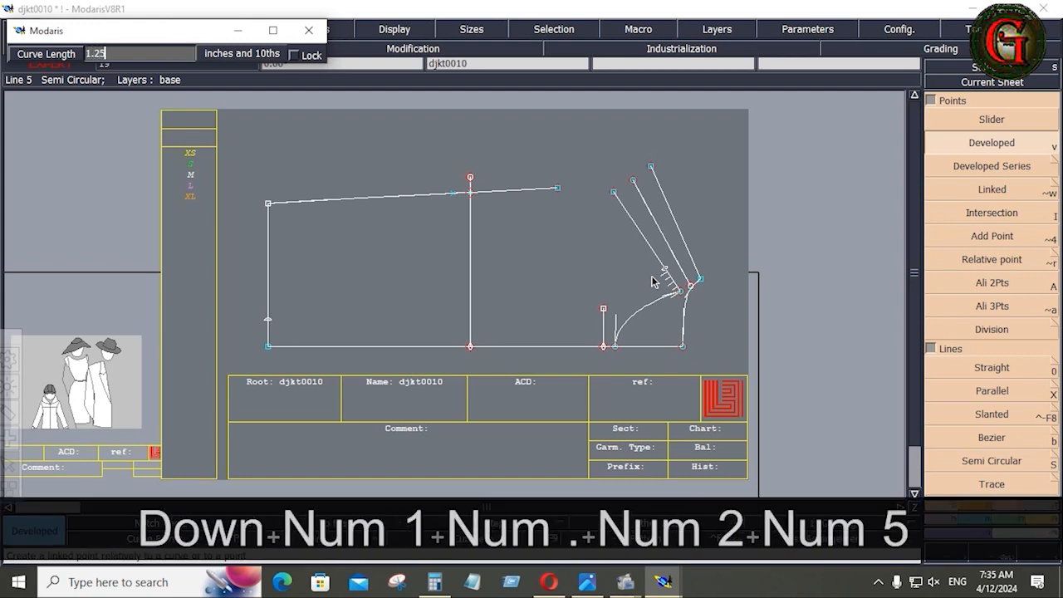
{"action": "key", "text": "Return"}
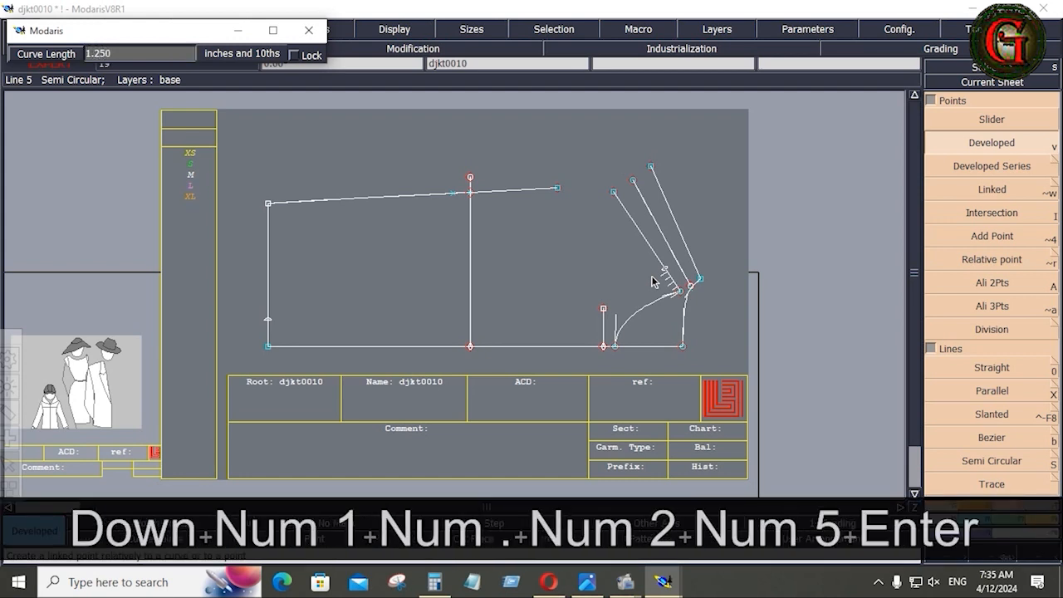
{"action": "left_click", "coordinate": [653, 277]}
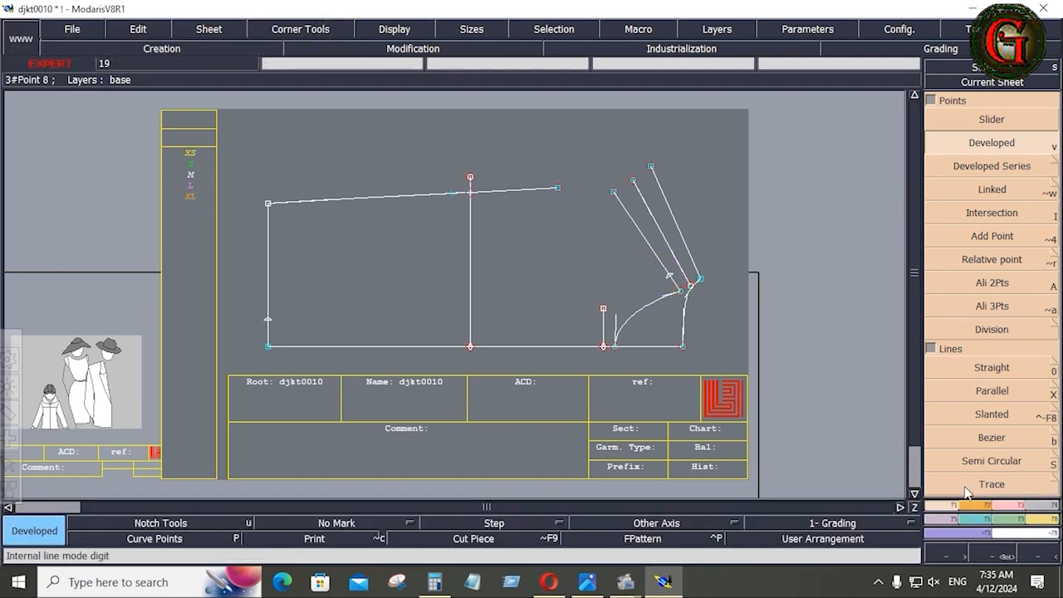
Draw a Bezier line from the armhole point through the corner to the left edge.
{"action": "left_click", "coordinate": [980, 436]}
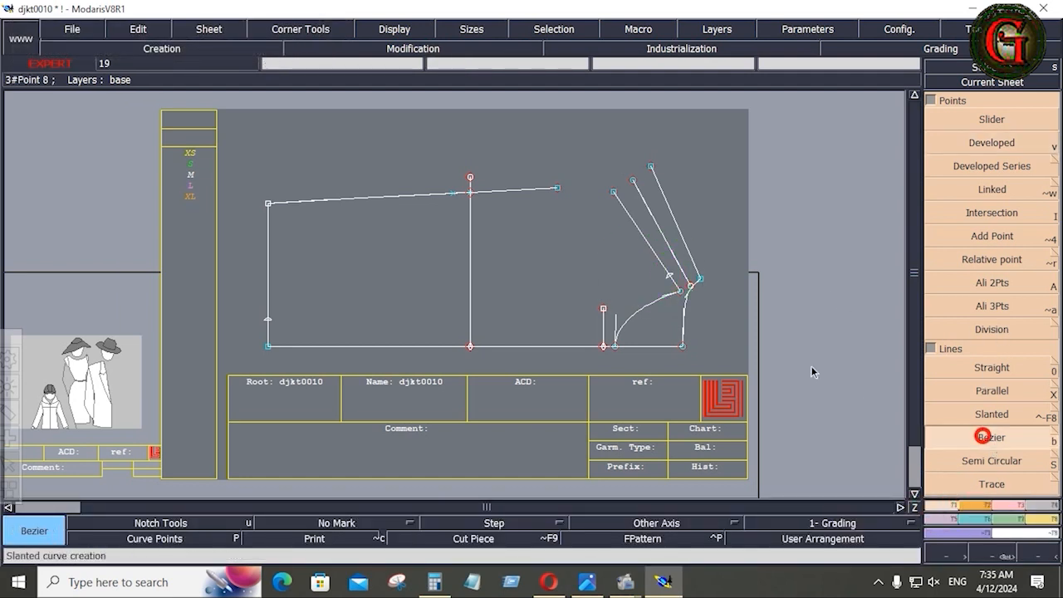
{"action": "left_click", "coordinate": [670, 276]}
{"action": "left_click", "coordinate": [603, 309]}
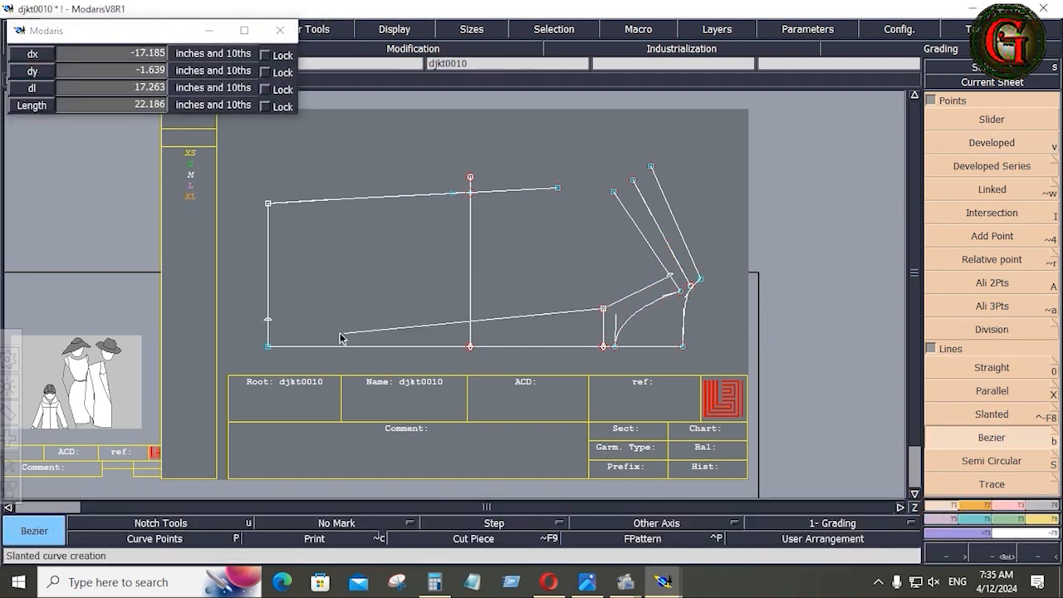
{"action": "left_click", "coordinate": [268, 319]}
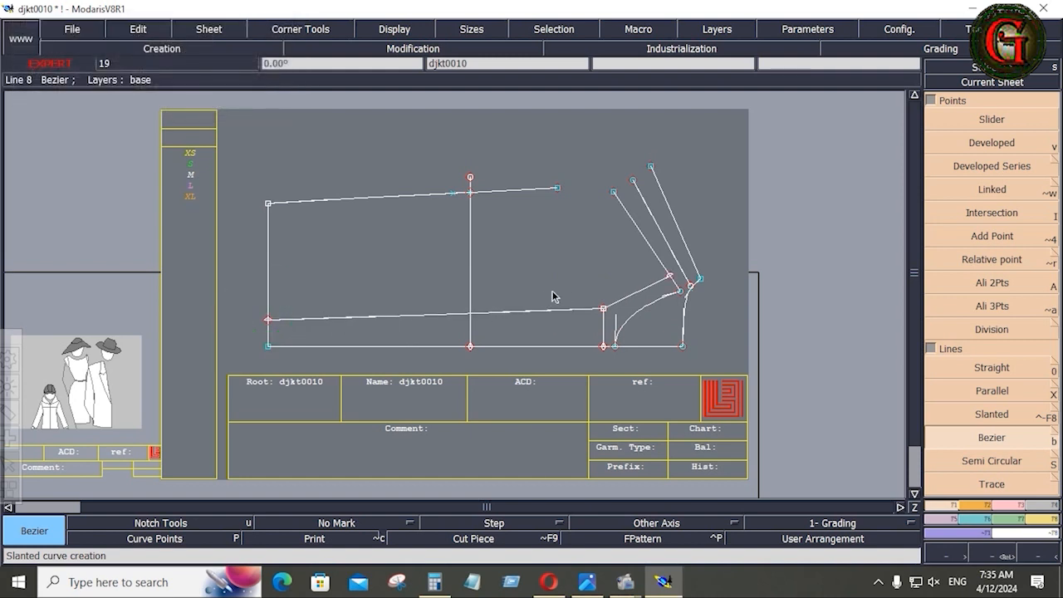
{"action": "key", "text": "Return"}
{"action": "scroll", "coordinate": [582, 307], "scroll_direction": "up", "scroll_amount": 3}
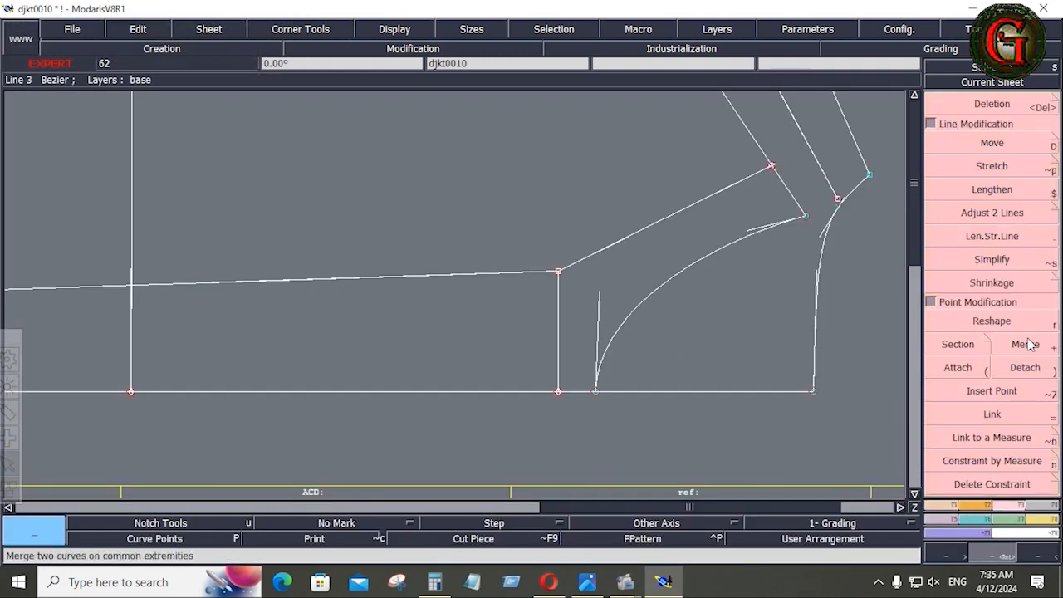
Reshape the corner point, moving it horizontally to the left with Ctrl held.
{"action": "key", "text": "r"}
{"action": "left_click", "coordinate": [558, 271]}
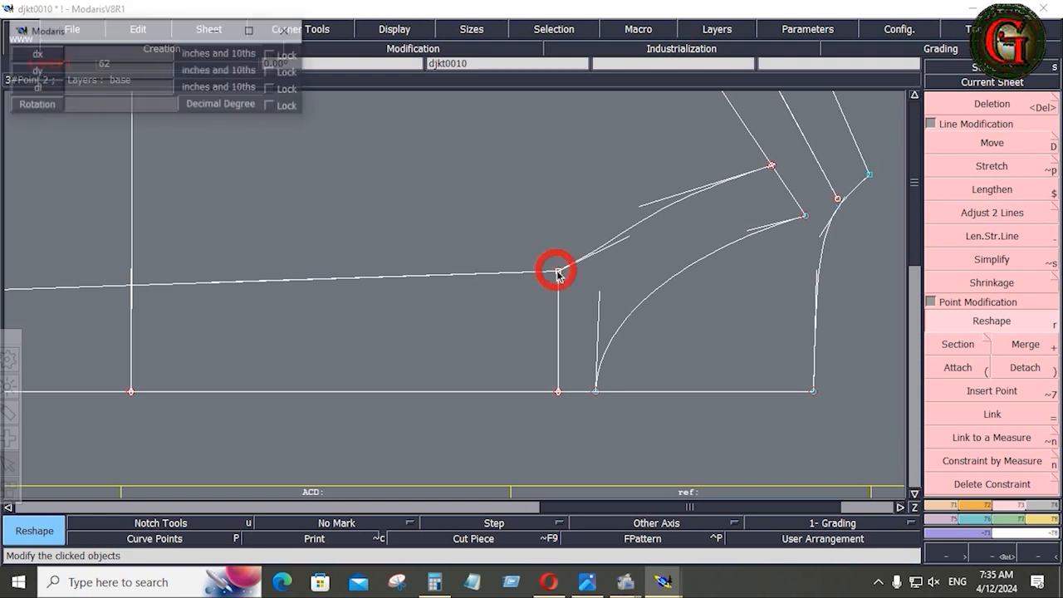
{"action": "key", "text": "ctrl"}
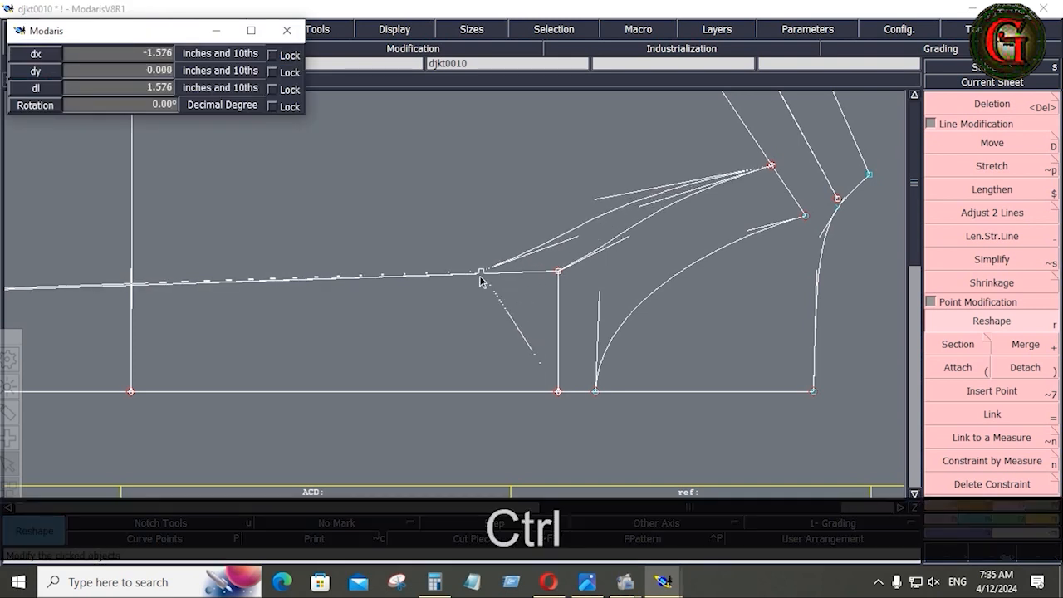
{"action": "left_click", "coordinate": [480, 279]}
{"action": "left_click", "coordinate": [655, 200]}
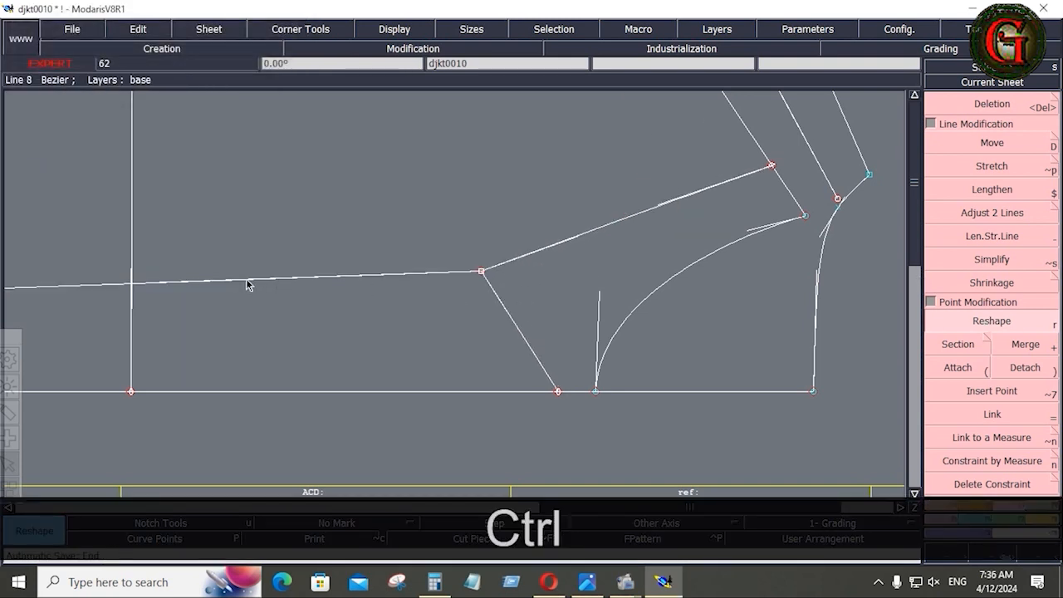
Bend the long left line and the upper line into a smooth curve through the moved point.
{"action": "left_click", "coordinate": [274, 282]}
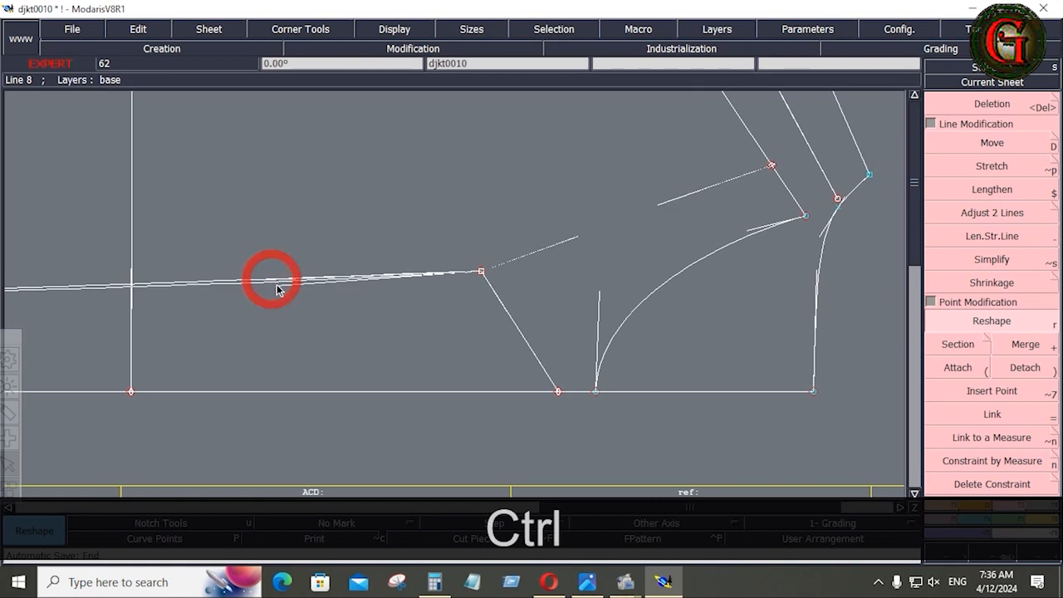
{"action": "left_click", "coordinate": [286, 328]}
{"action": "left_click", "coordinate": [673, 195]}
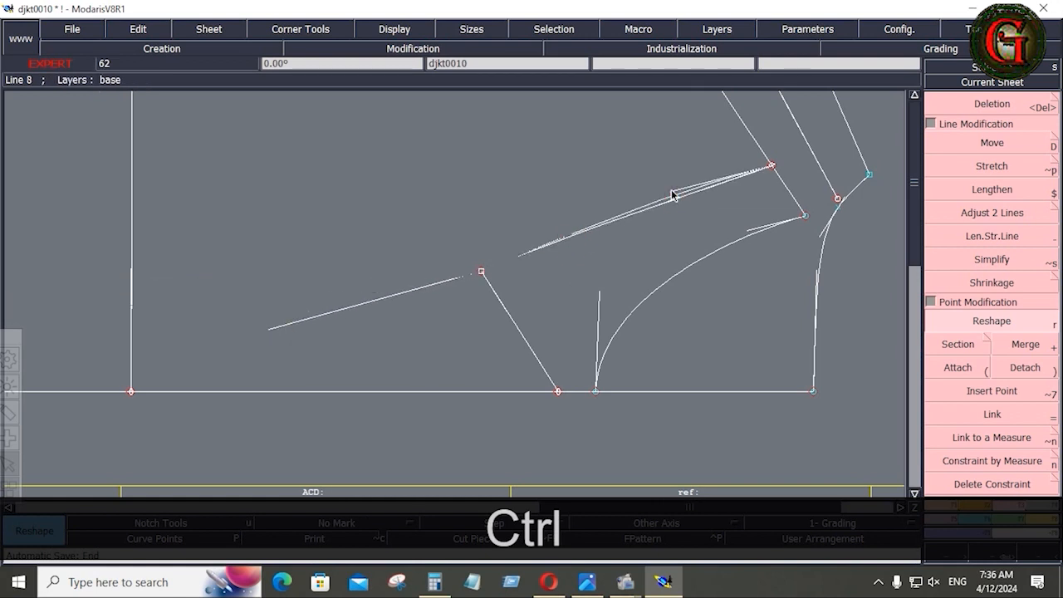
{"action": "left_click", "coordinate": [483, 271]}
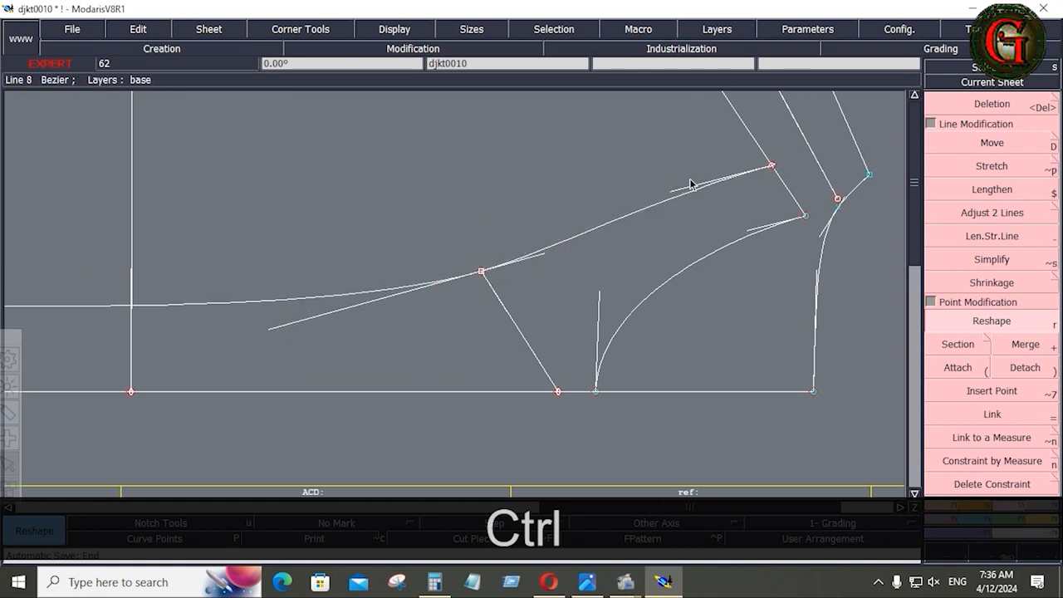
Make the short guide line vertical and measure its length at 2.500.
{"action": "left_click", "coordinate": [544, 391]}
{"action": "left_click", "coordinate": [484, 392]}
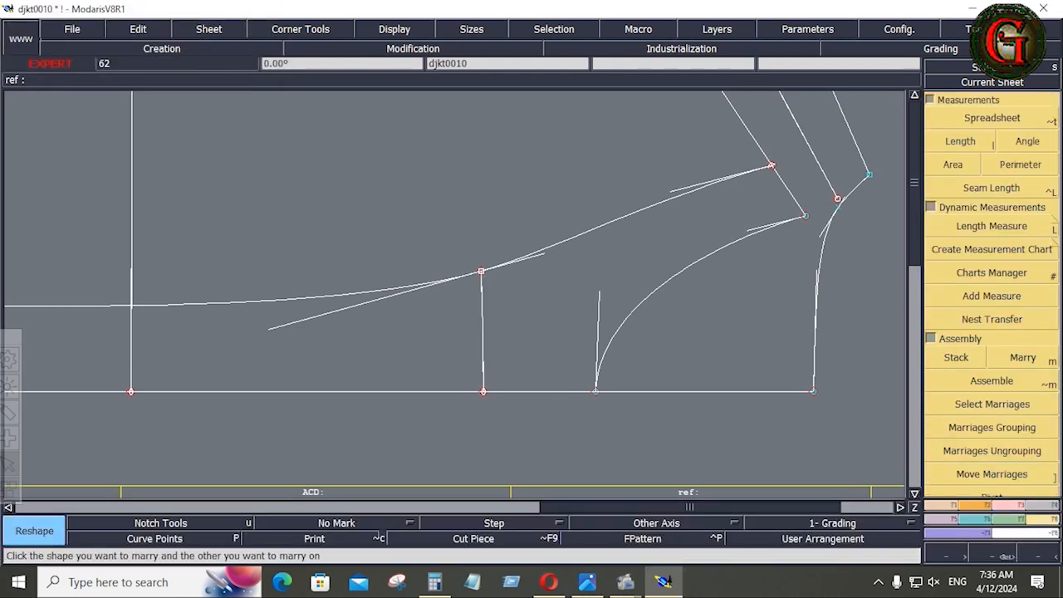
{"action": "key", "text": "l"}
{"action": "left_click", "coordinate": [482, 276]}
{"action": "key", "text": "Home"}
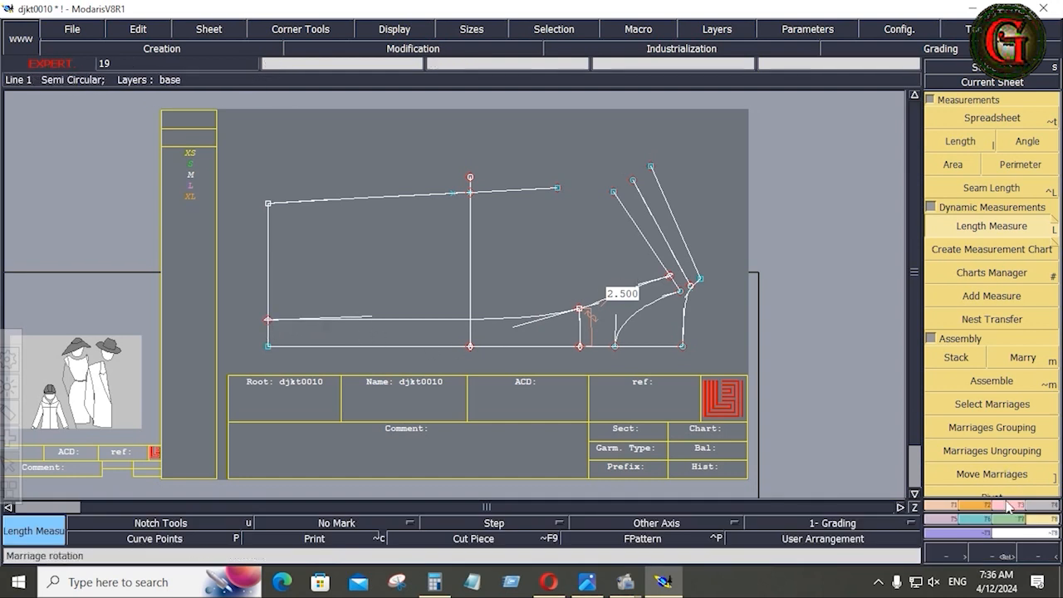
Delete the 2.500 measurement and zoom in to check the area below the curve.
{"action": "key", "text": "alt+7"}
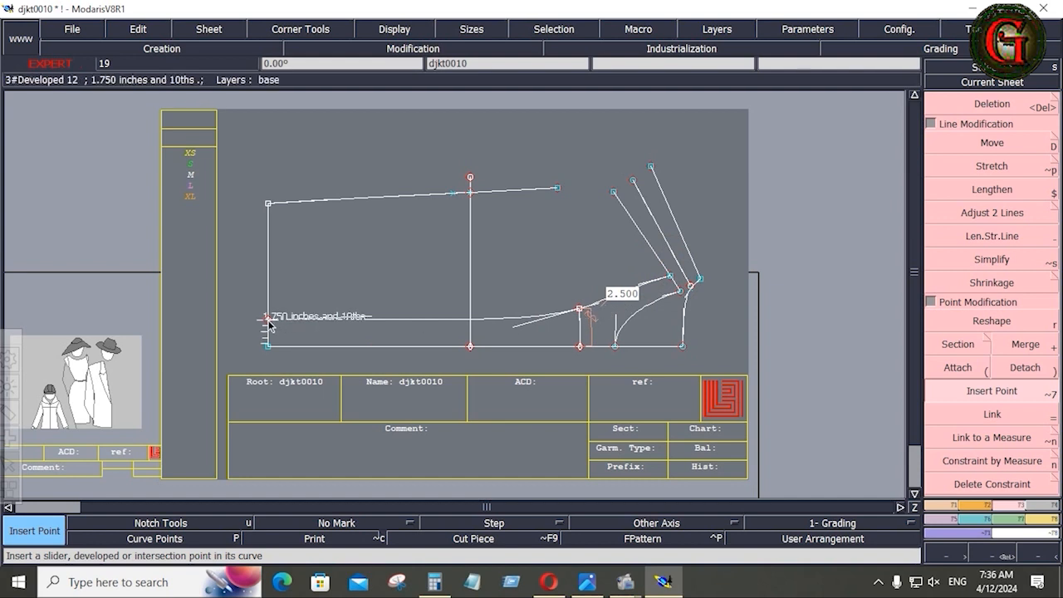
{"action": "key", "text": "r"}
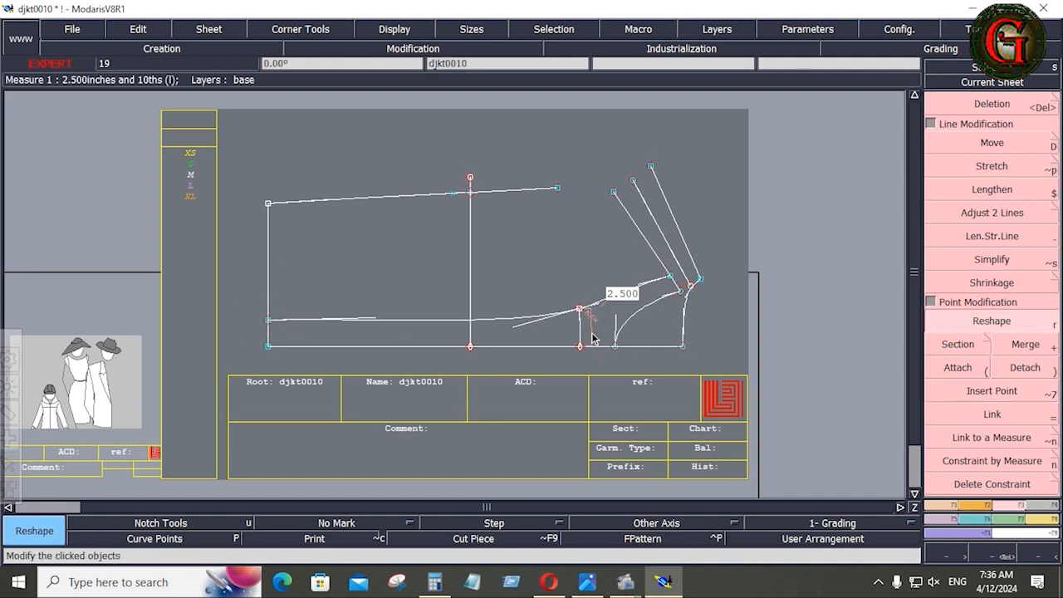
{"action": "key", "text": "Delete"}
{"action": "left_click", "coordinate": [591, 333]}
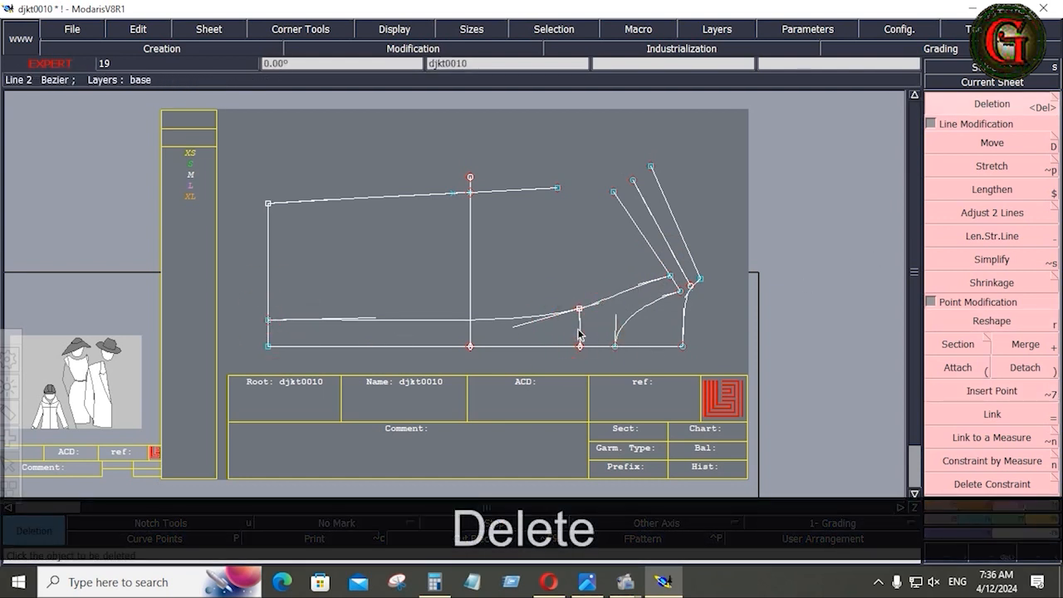
{"action": "key", "text": "Return"}
{"action": "left_click_drag", "start_coordinate": [574, 282], "coordinate": [590, 362]}
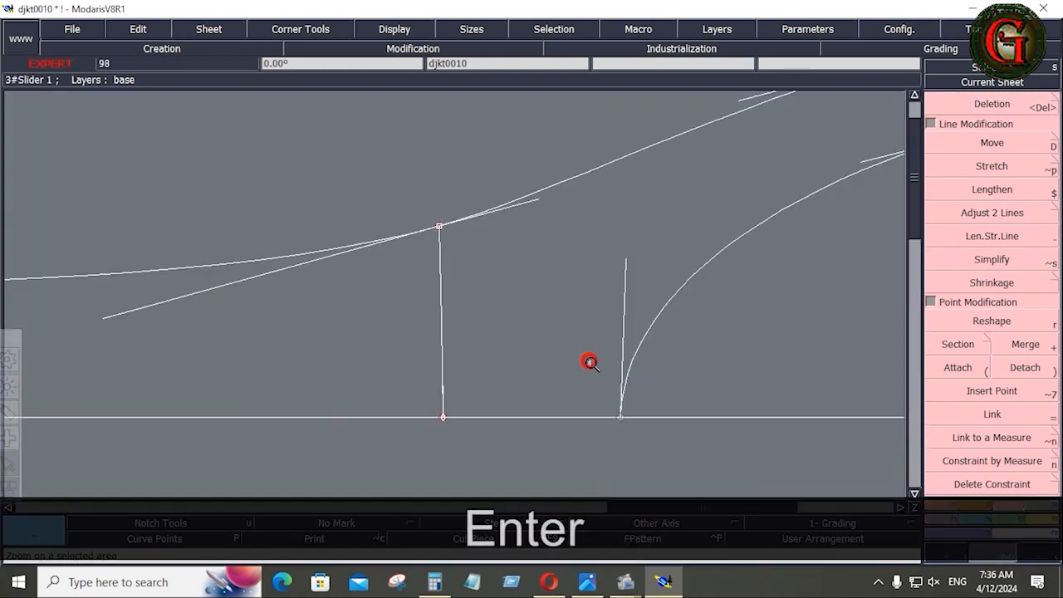
{"action": "key", "text": "Return"}
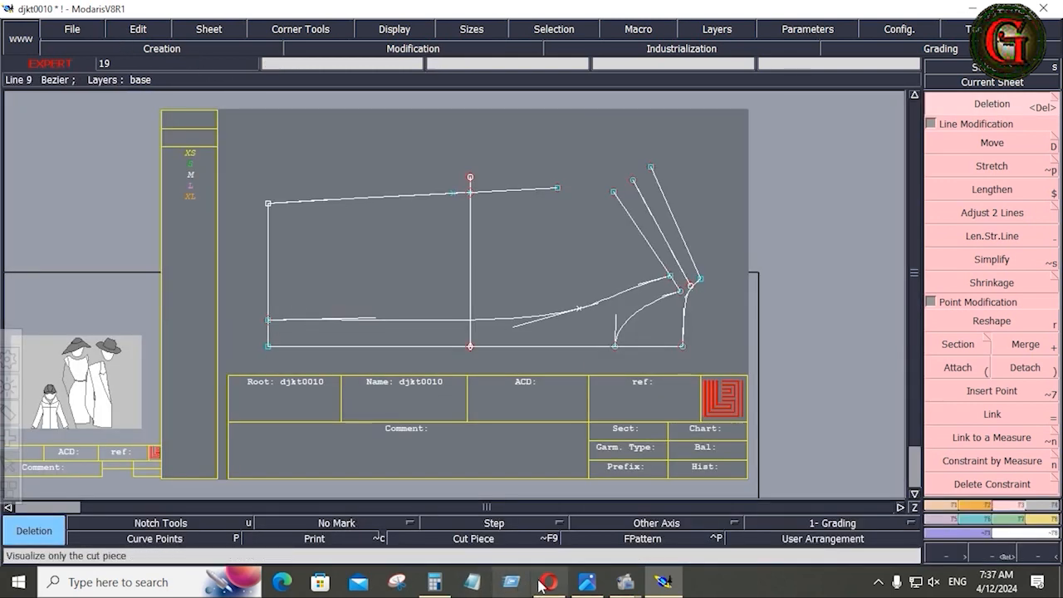
Consult the jacket spec sheet image, then return to the Modaris draft.
{"action": "mouse_move", "coordinate": [597, 589]}
{"action": "left_click", "coordinate": [638, 491]}
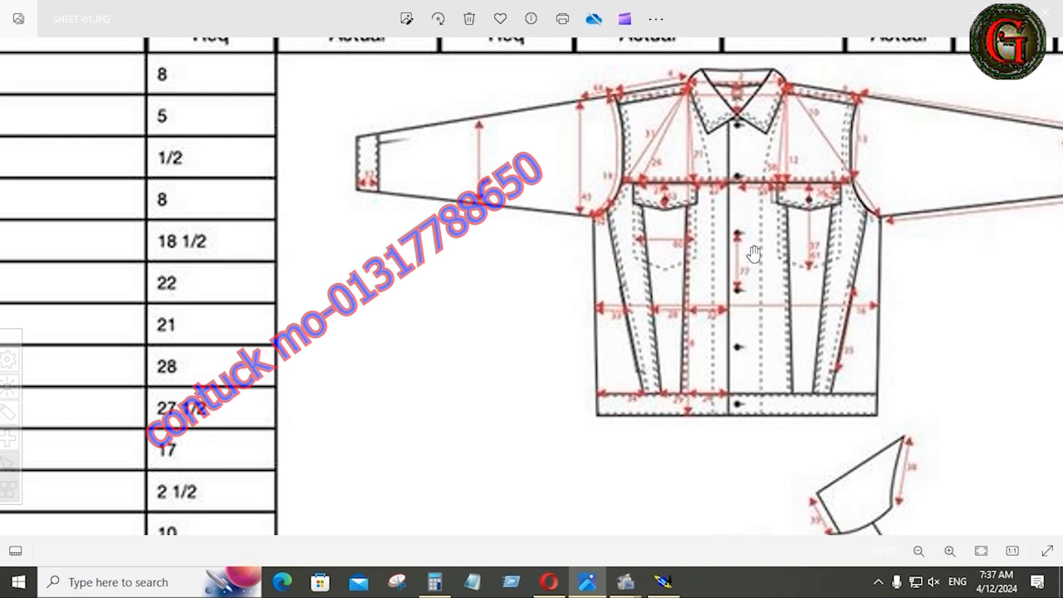
{"action": "left_click", "coordinate": [662, 584]}
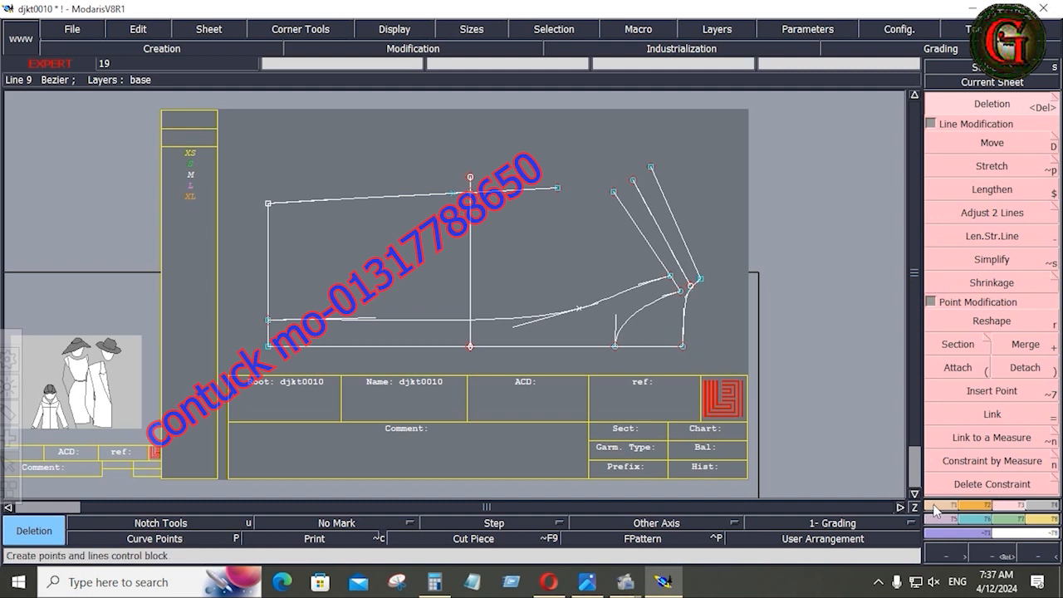
Create a trial parallel to the bottom edge at a -1 inch distance.
{"action": "left_click", "coordinate": [992, 390]}
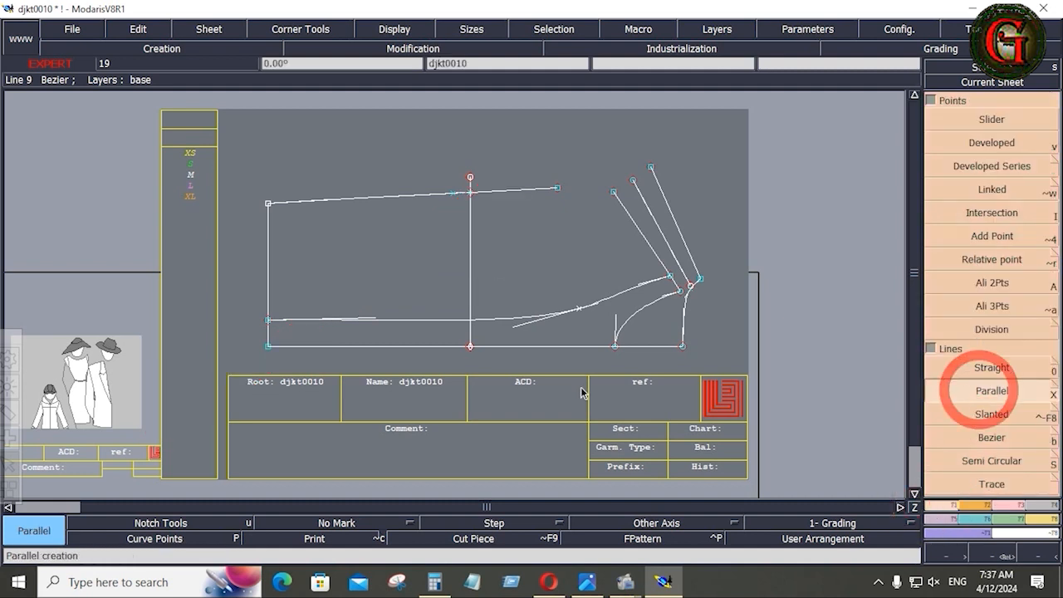
{"action": "left_click", "coordinate": [556, 347]}
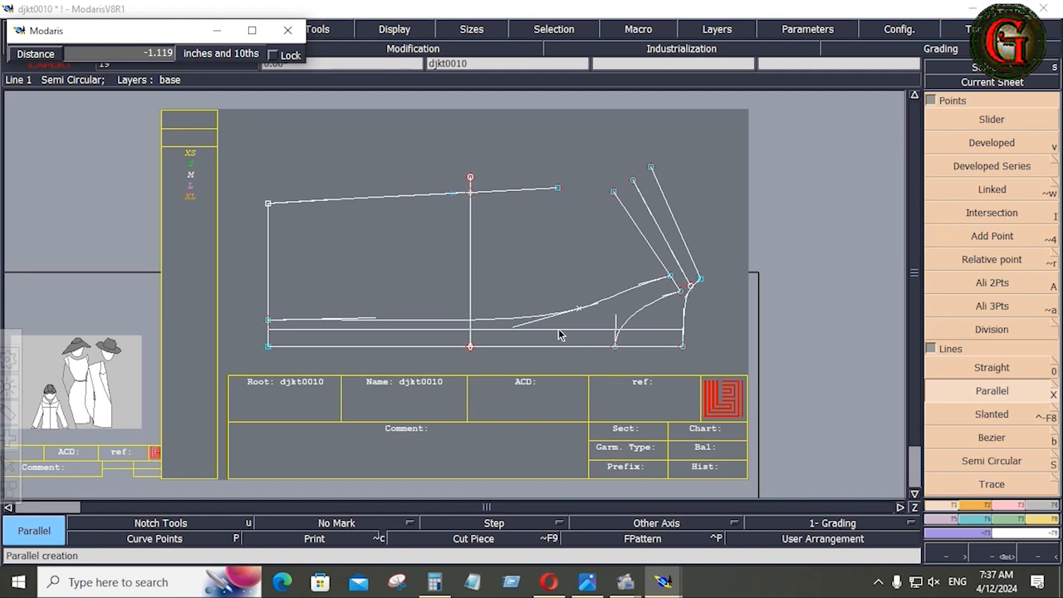
{"action": "key", "text": "Down"}
{"action": "type", "text": "-1"}
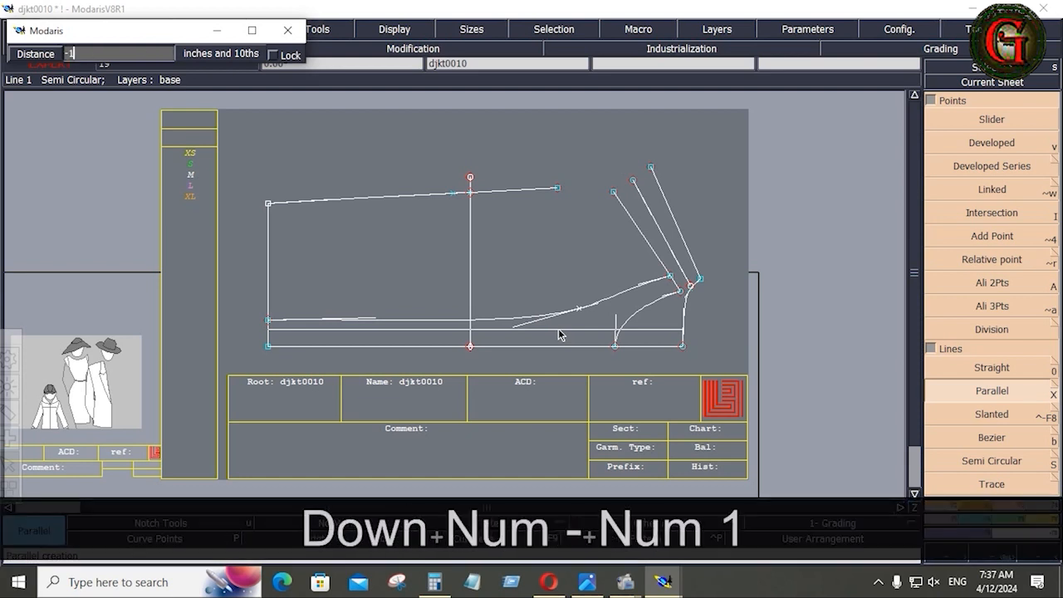
{"action": "key", "text": "Return"}
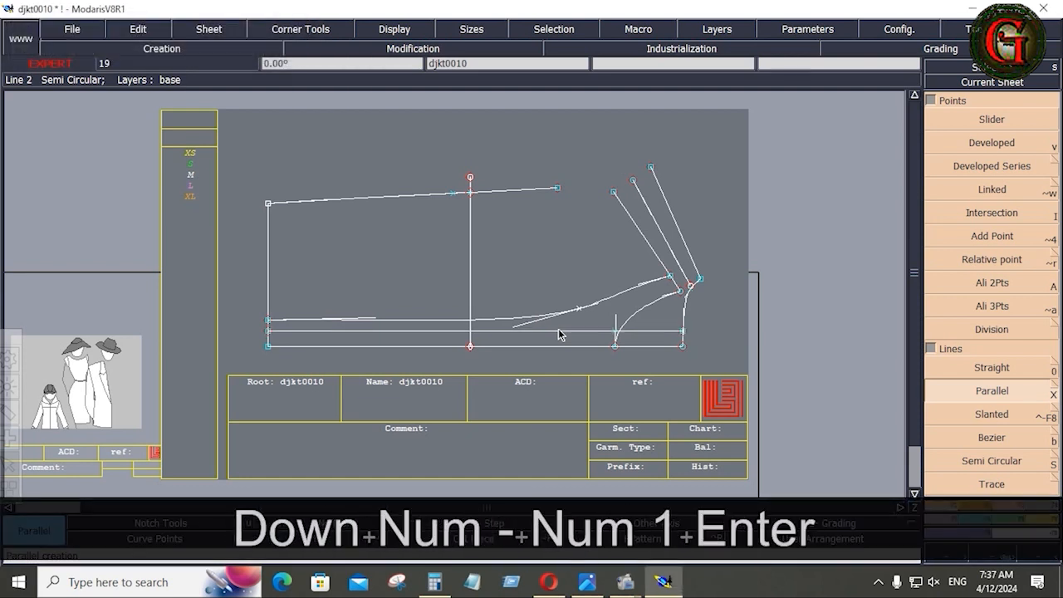
Add a parallel at 1 inch below the bottom edge and delete the trial parallel above it.
{"action": "left_click", "coordinate": [492, 348]}
{"action": "key", "text": "Down"}
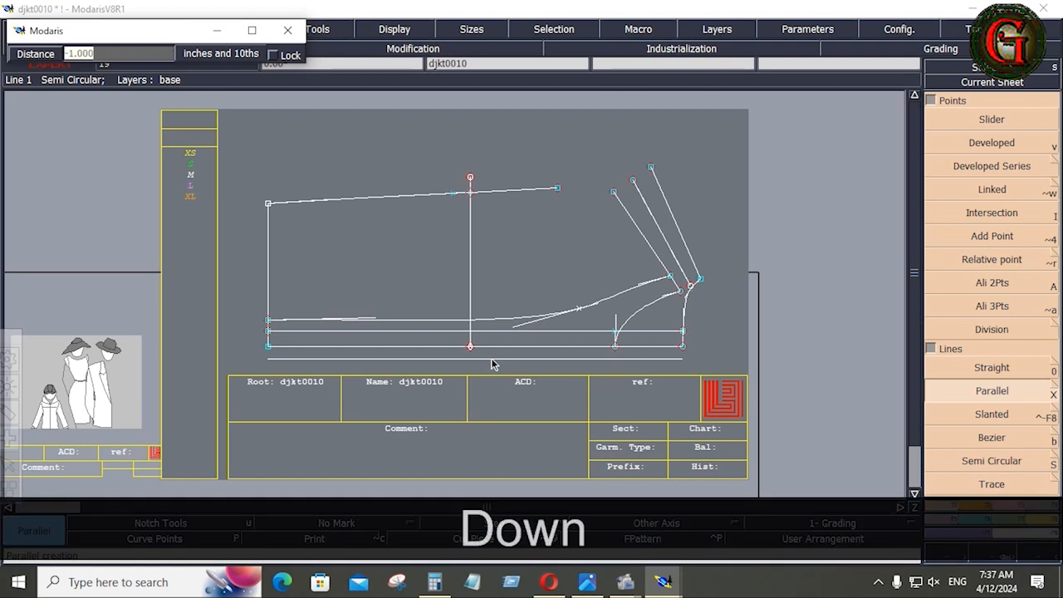
{"action": "type", "text": "1"}
{"action": "key", "text": "Return"}
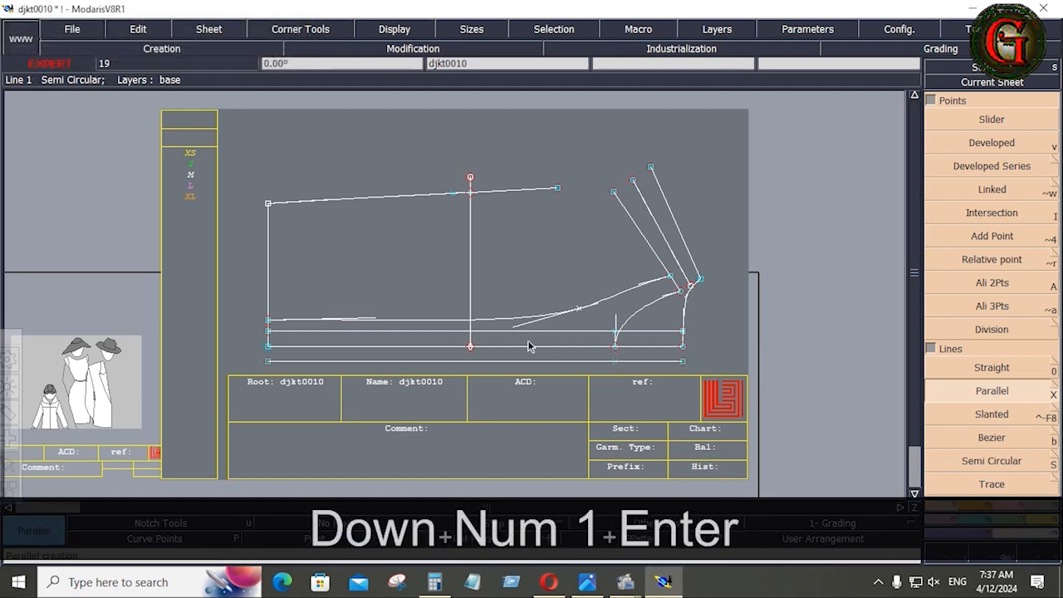
{"action": "key", "text": "Delete"}
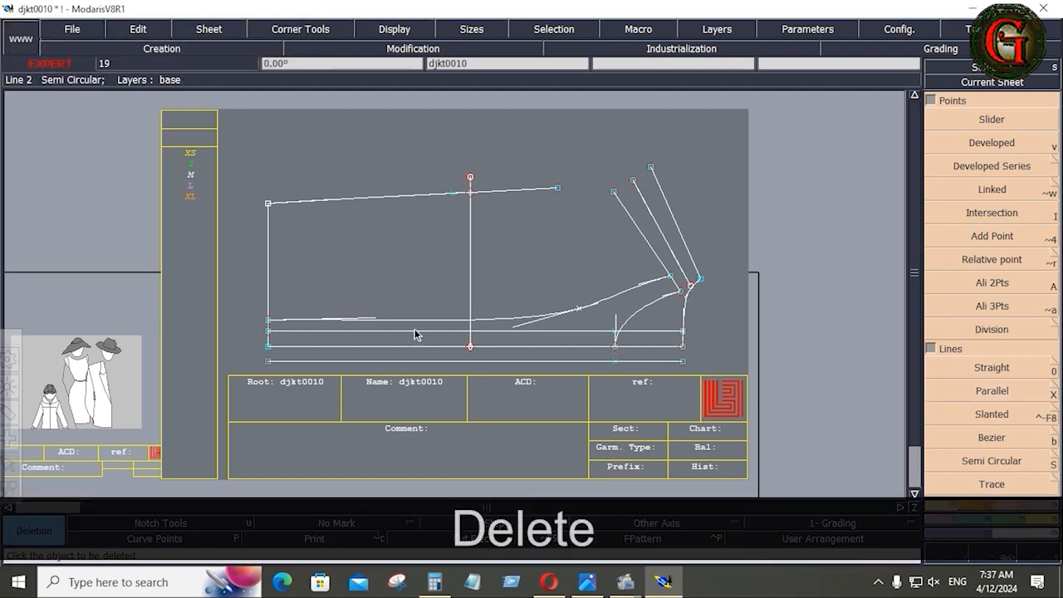
{"action": "left_click", "coordinate": [415, 331]}
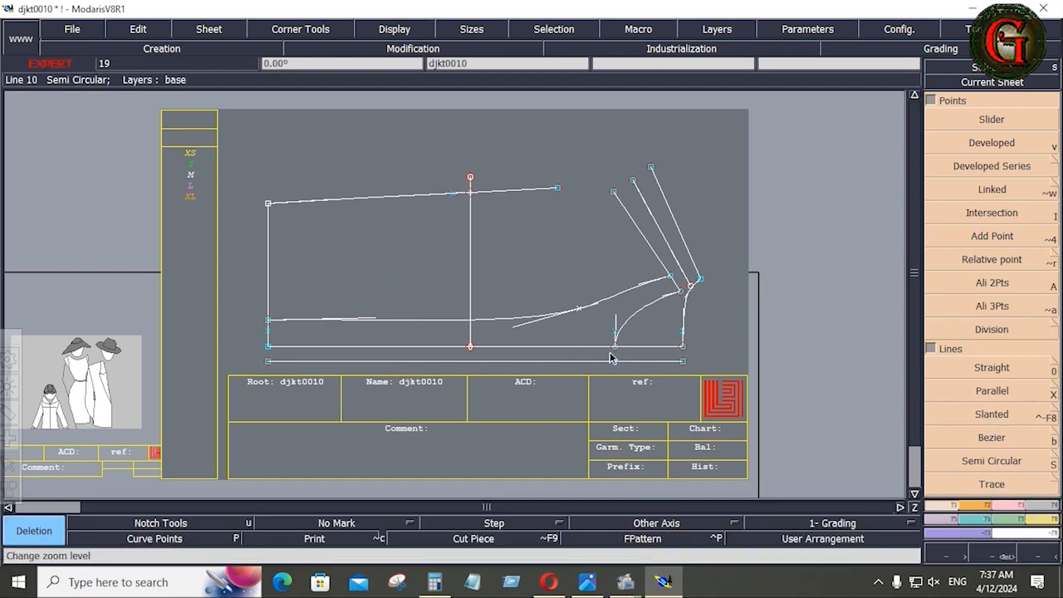
Begin a curve from the bottom point, then abandon it.
{"action": "left_click", "coordinate": [989, 438]}
{"action": "left_click", "coordinate": [616, 353]}
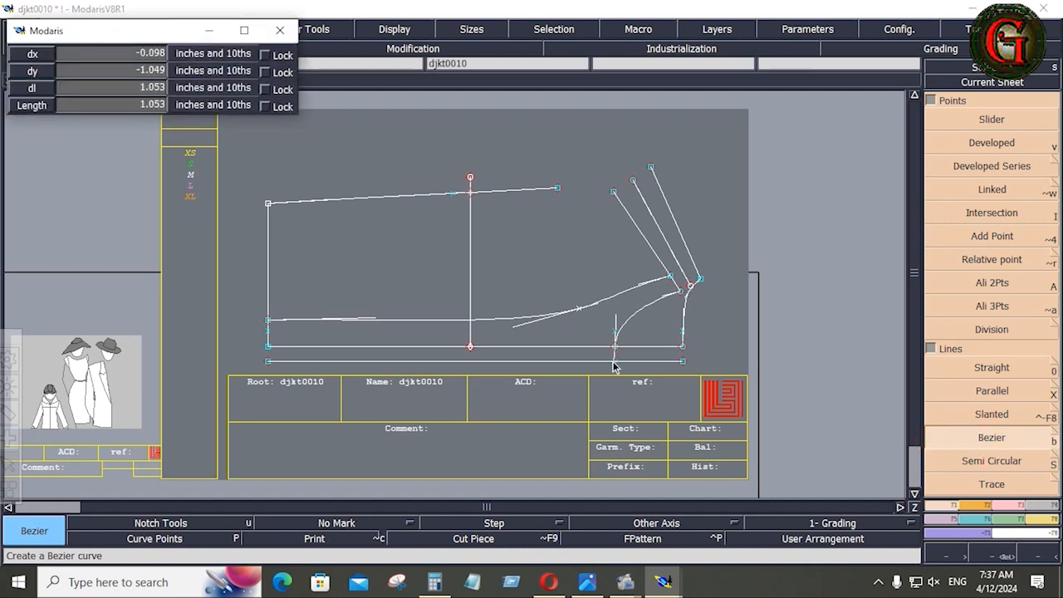
{"action": "left_click", "coordinate": [636, 370]}
{"action": "left_click", "coordinate": [268, 347]}
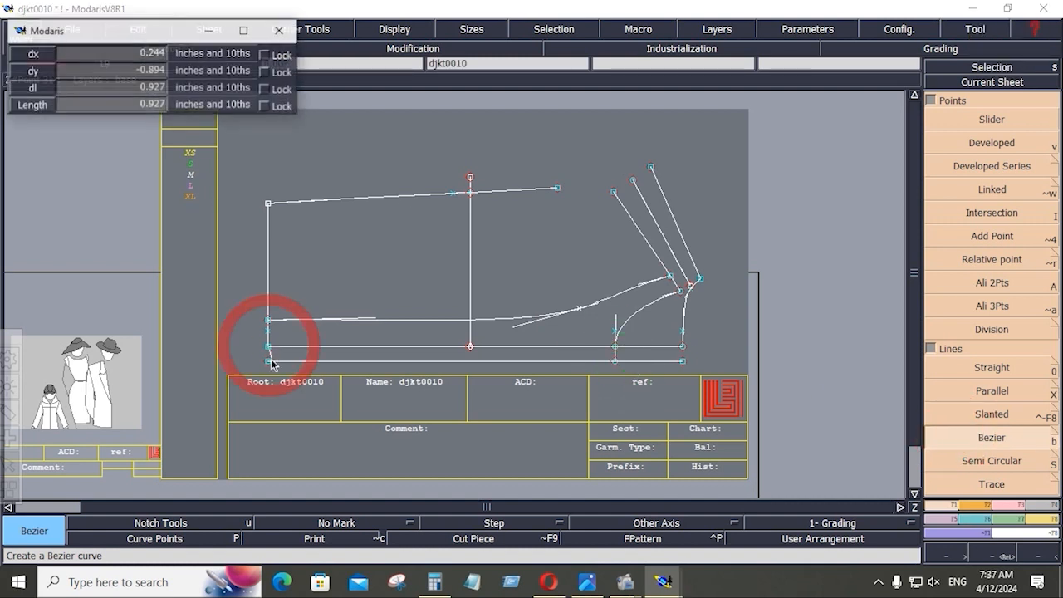
{"action": "key", "text": "Delete"}
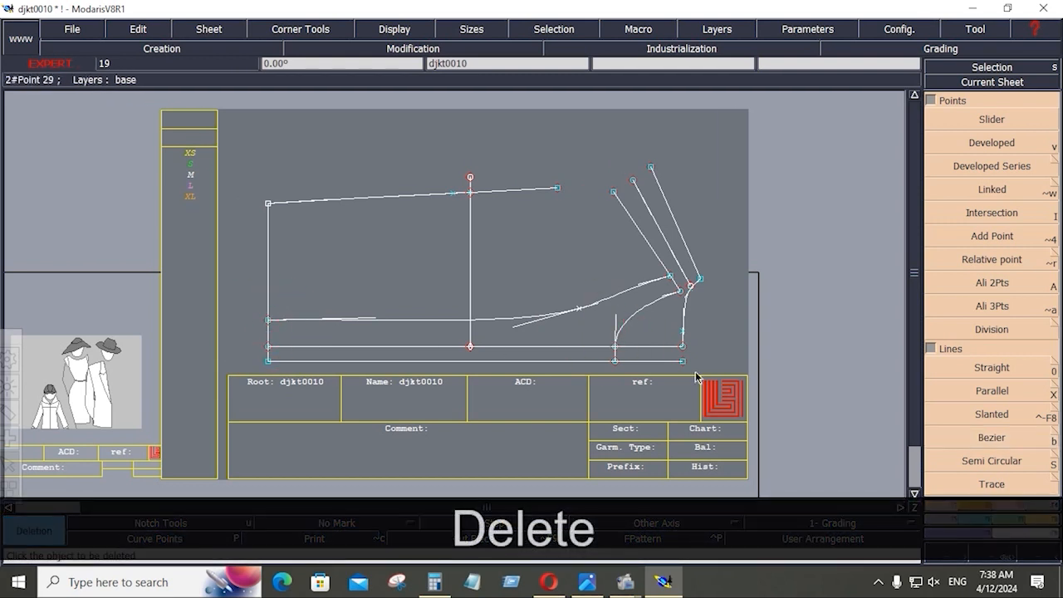
Trim the 1-inch hem parallel back to the vertical panel line with Adjust 2 Lines.
{"action": "left_click", "coordinate": [1005, 501]}
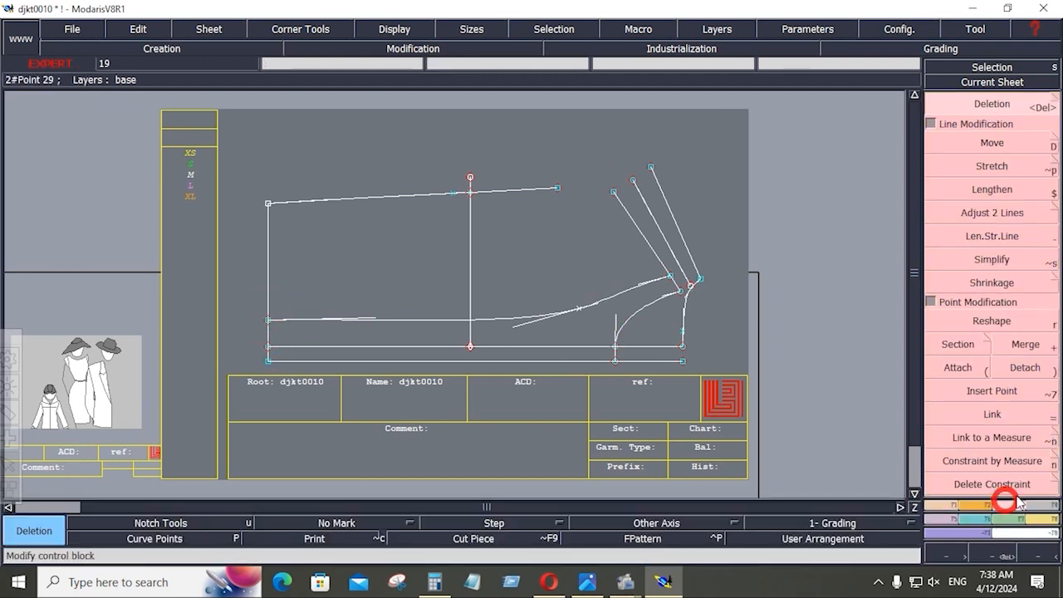
{"action": "left_click", "coordinate": [992, 213]}
{"action": "left_click", "coordinate": [583, 366]}
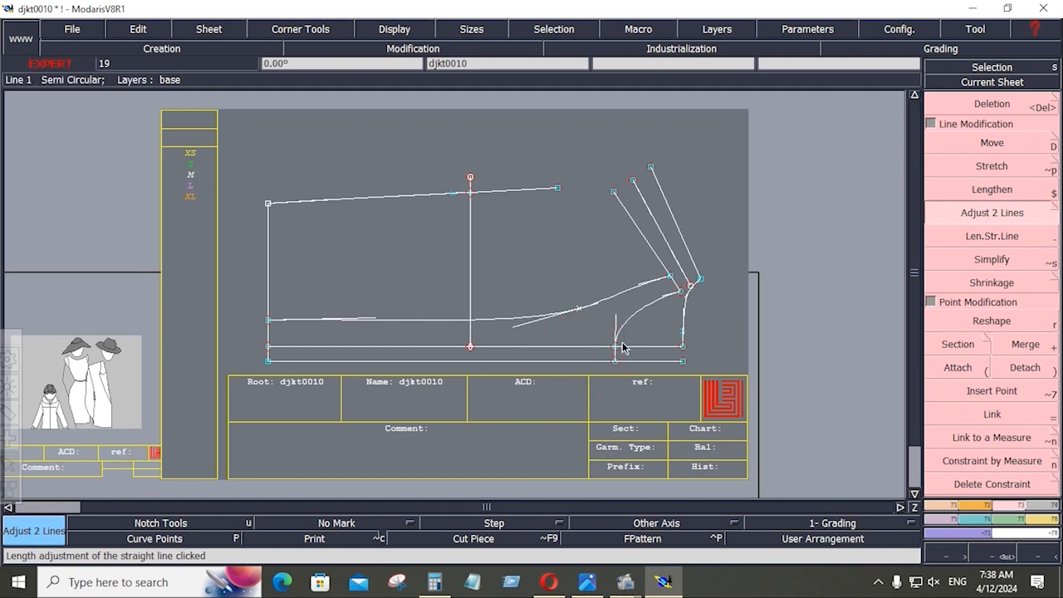
{"action": "left_click", "coordinate": [617, 355]}
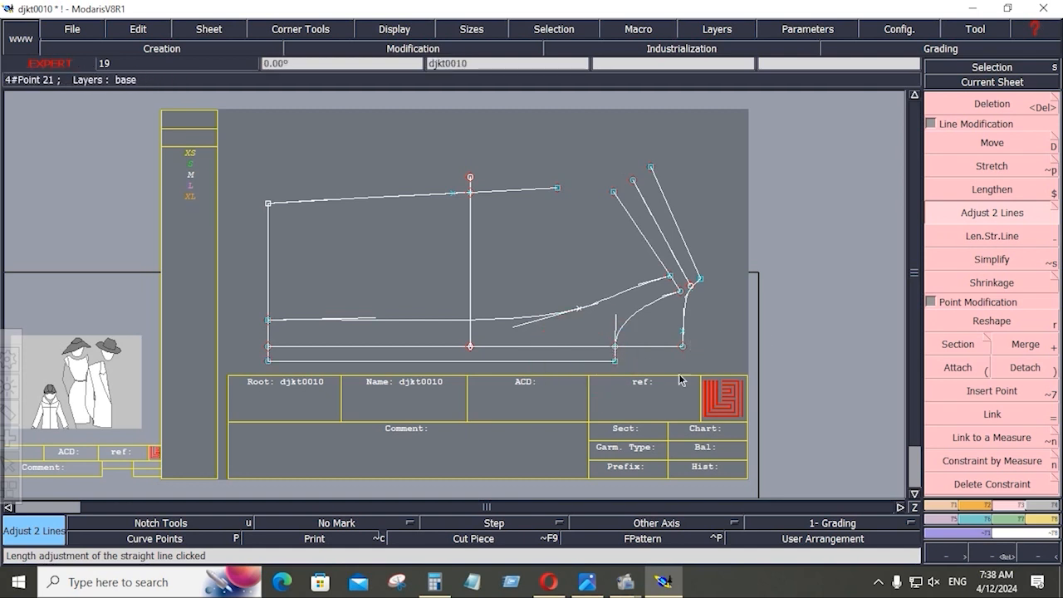
Save the djkt0010 model, continuing past the anomalies warning.
{"action": "key", "text": "ctrl+s"}
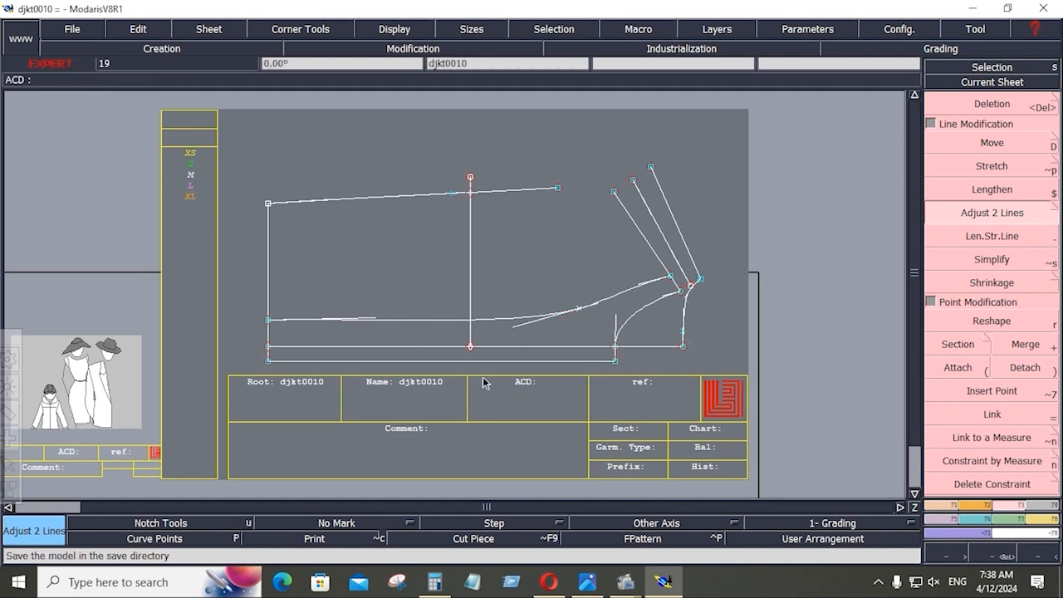
{"action": "left_click", "coordinate": [72, 30]}
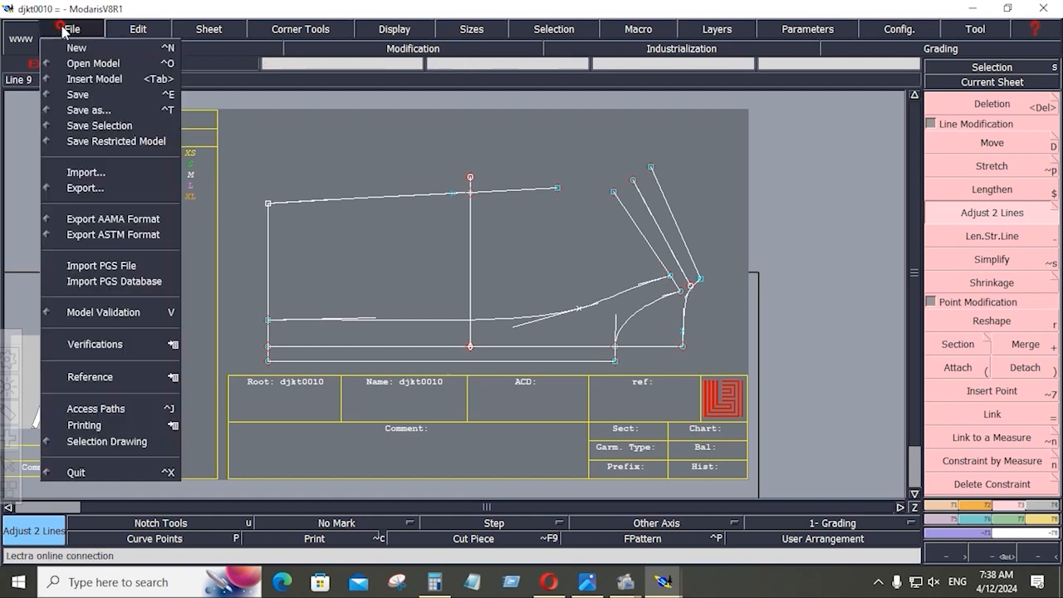
{"action": "left_click", "coordinate": [78, 96]}
{"action": "left_click", "coordinate": [440, 382]}
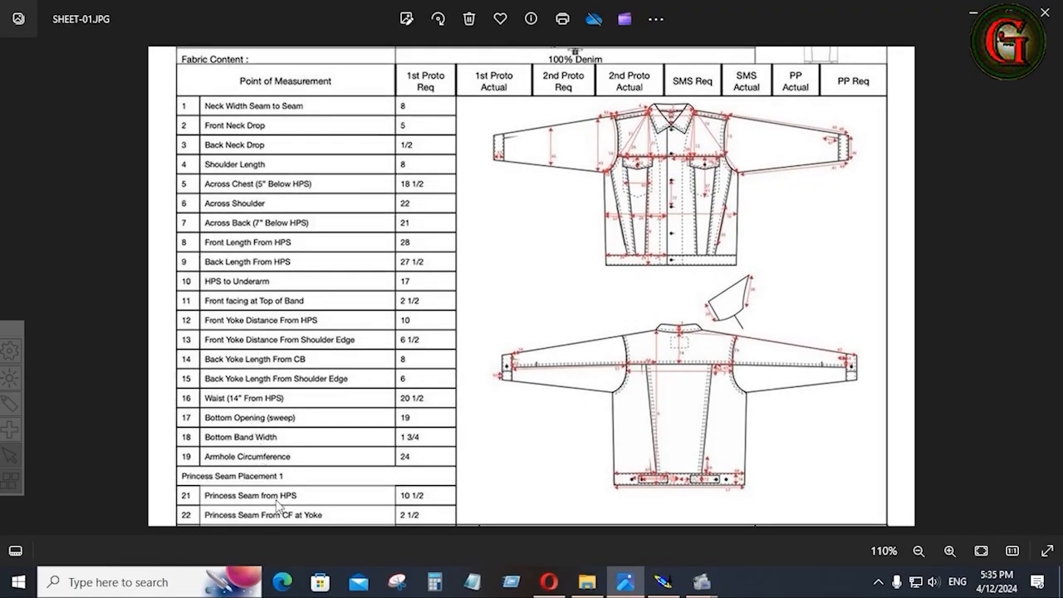
{"action": "left_click", "coordinate": [663, 582]}
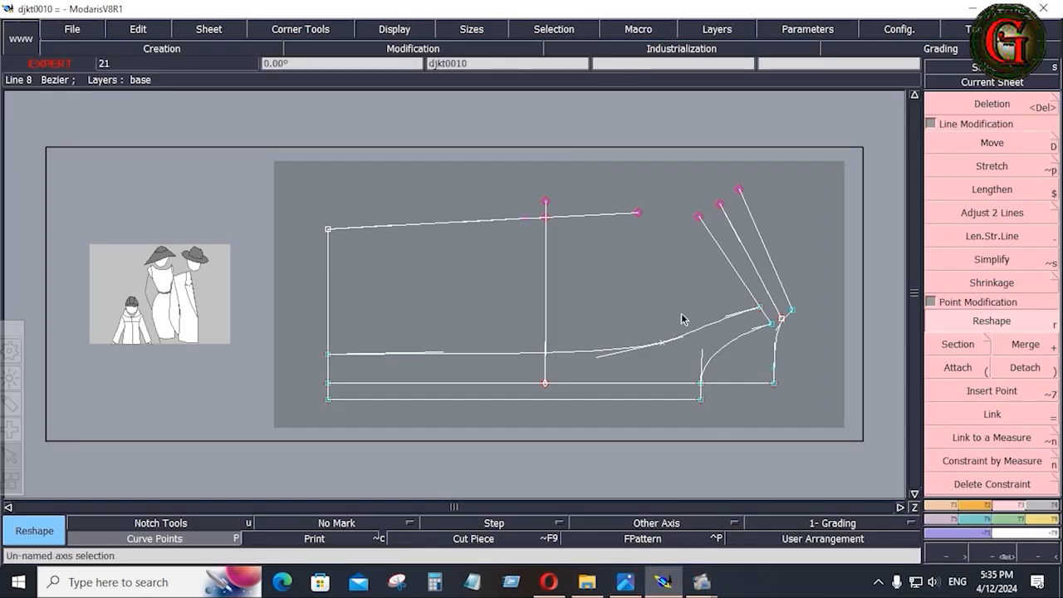
Draw two Bezier lines from the top-line point to the tops of both slanted lines.
{"action": "left_click", "coordinate": [659, 241]}
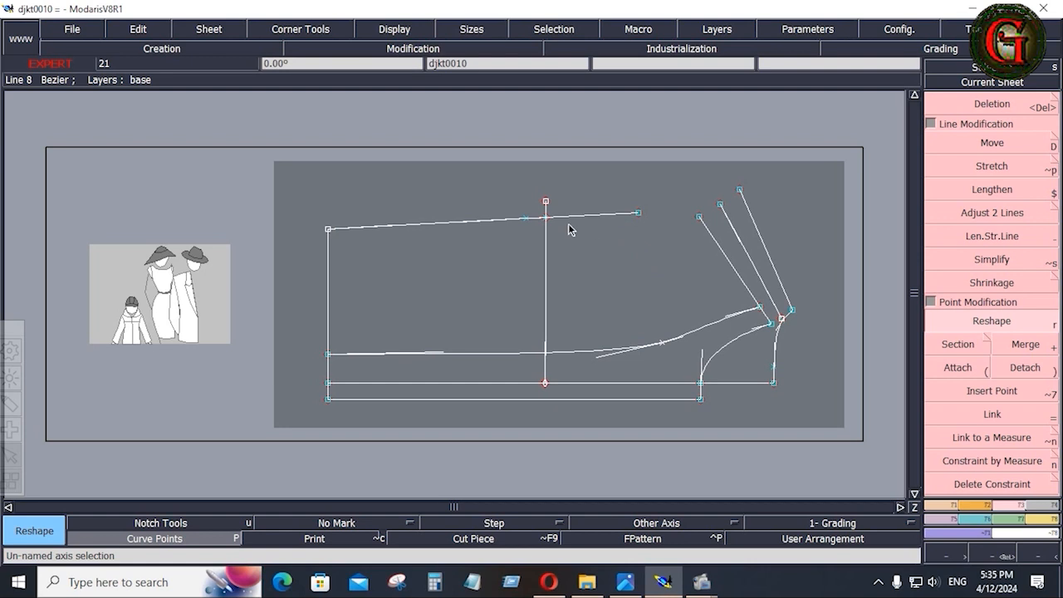
{"action": "left_click", "coordinate": [950, 505]}
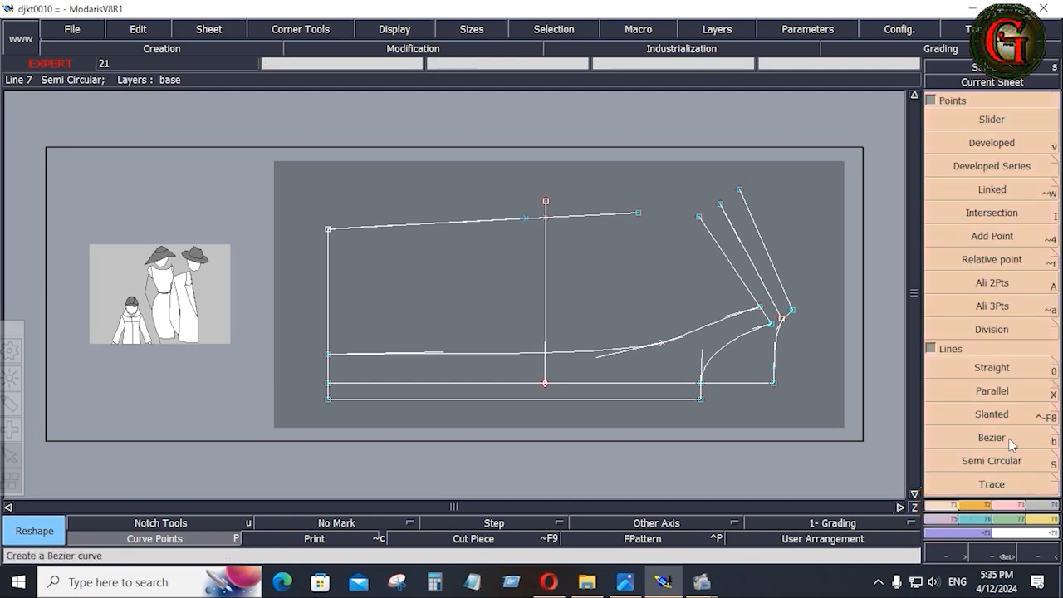
{"action": "left_click", "coordinate": [1004, 438]}
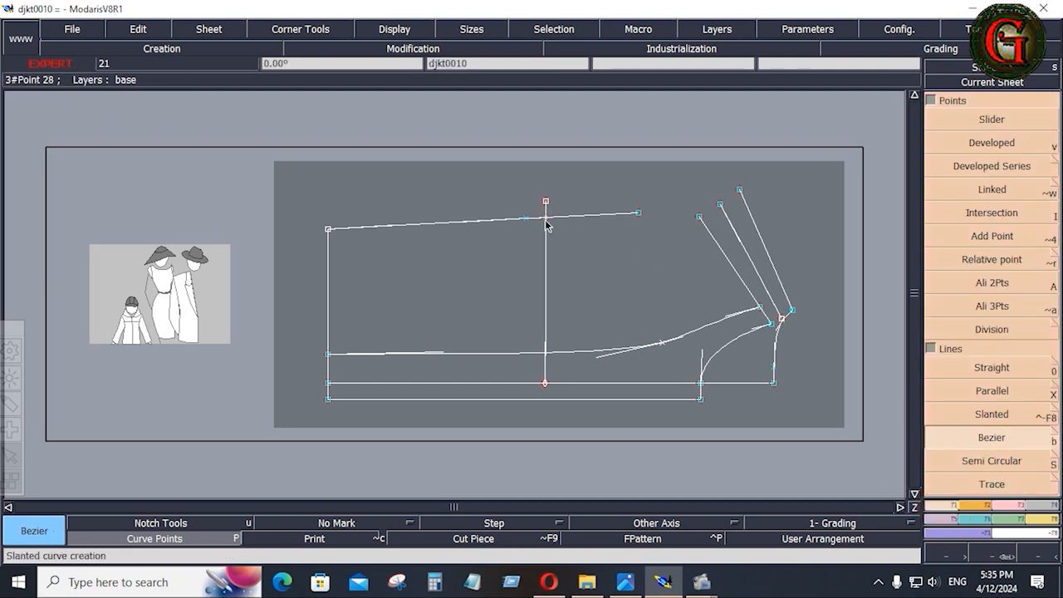
{"action": "left_click", "coordinate": [545, 219]}
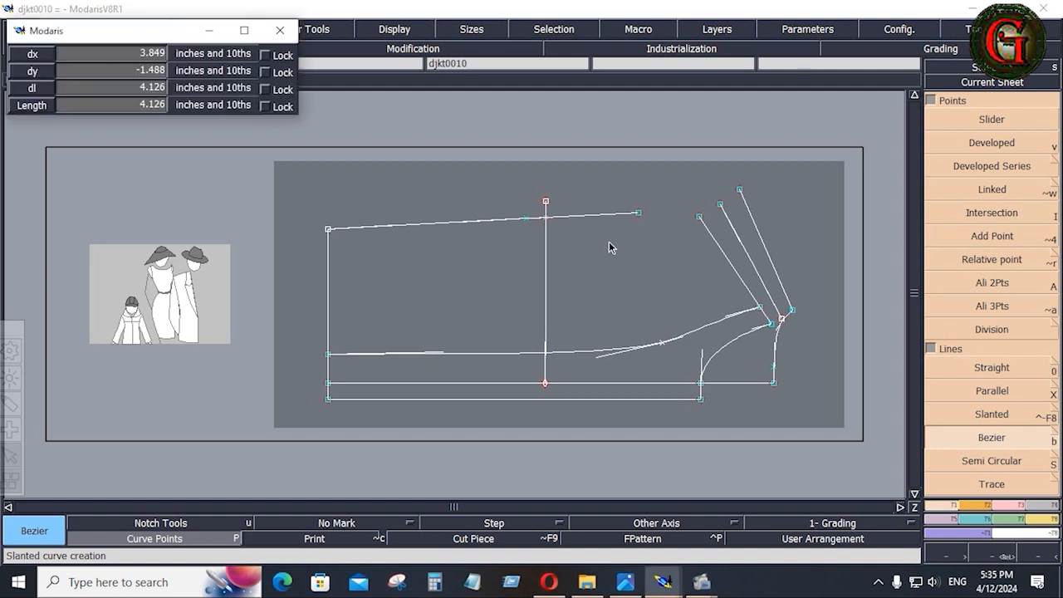
{"action": "left_click", "coordinate": [698, 219]}
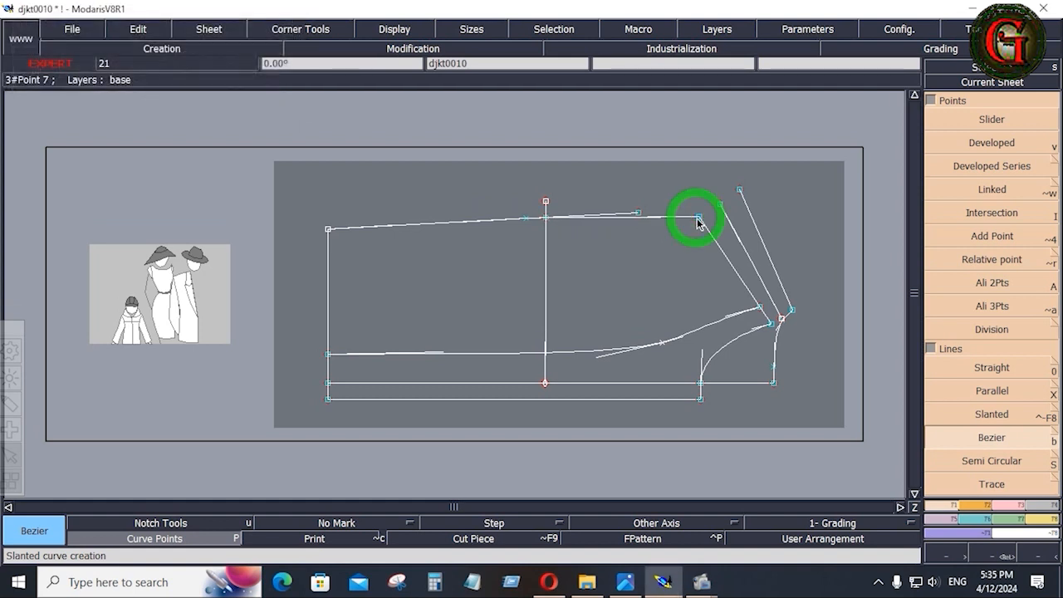
{"action": "left_click", "coordinate": [545, 218]}
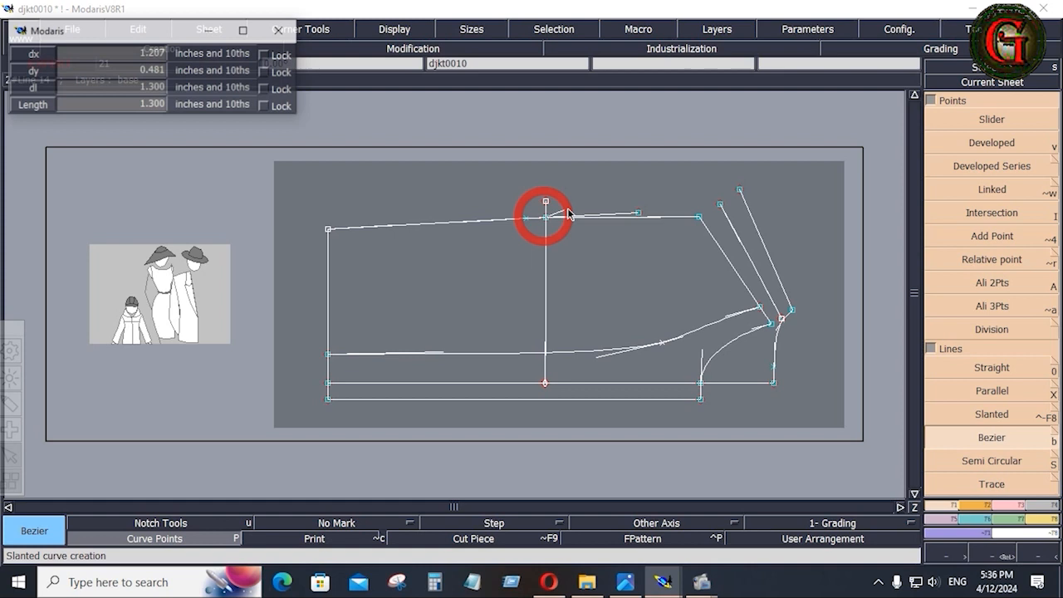
{"action": "left_click", "coordinate": [738, 190]}
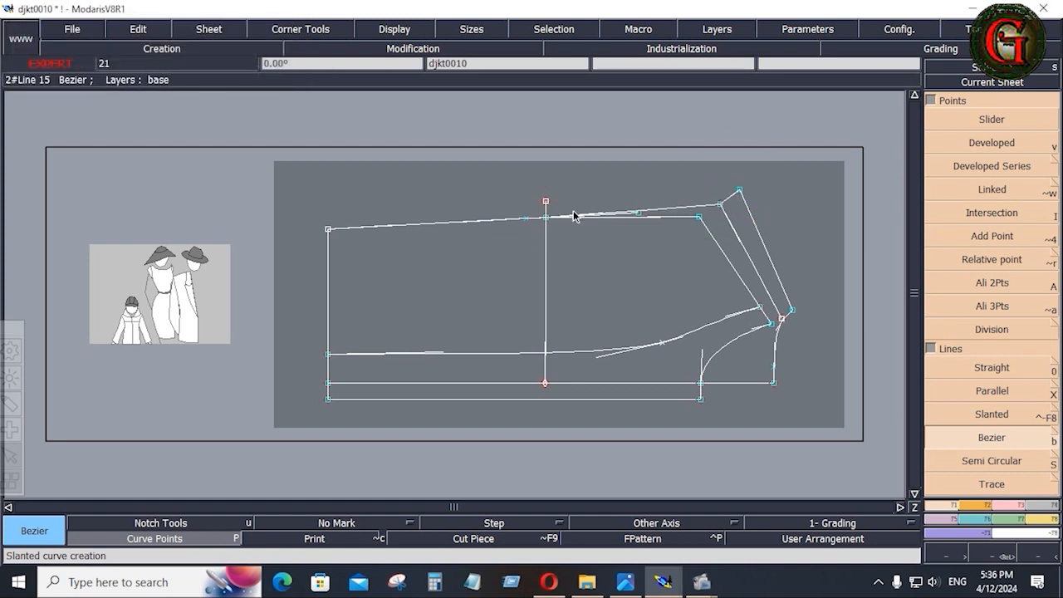
Zoom in on the new curves, then bring up the jacket spec sheet.
{"action": "key", "text": "Return"}
{"action": "left_click_drag", "start_coordinate": [523, 182], "coordinate": [750, 238]}
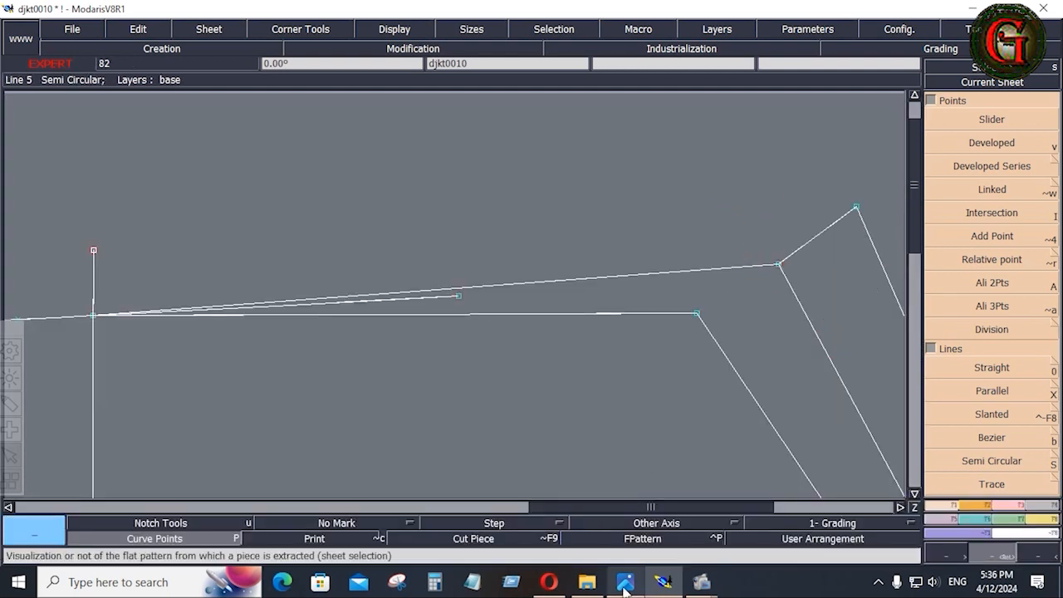
{"action": "left_click", "coordinate": [625, 581]}
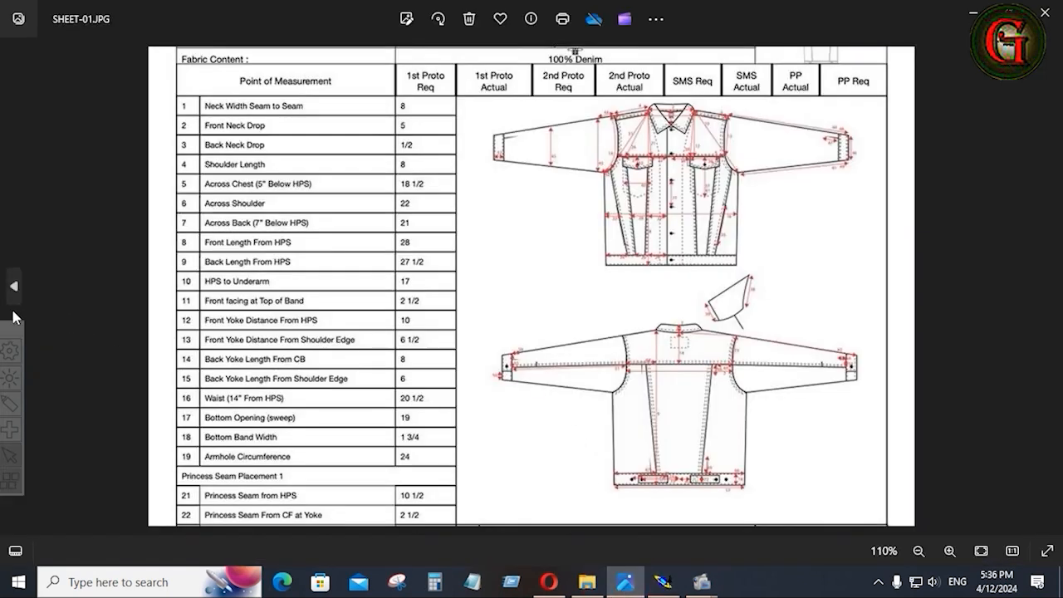
Review the jacket flat sketches and SHEET-02 measurement table, then go back to Modaris.
{"action": "left_click", "coordinate": [13, 287]}
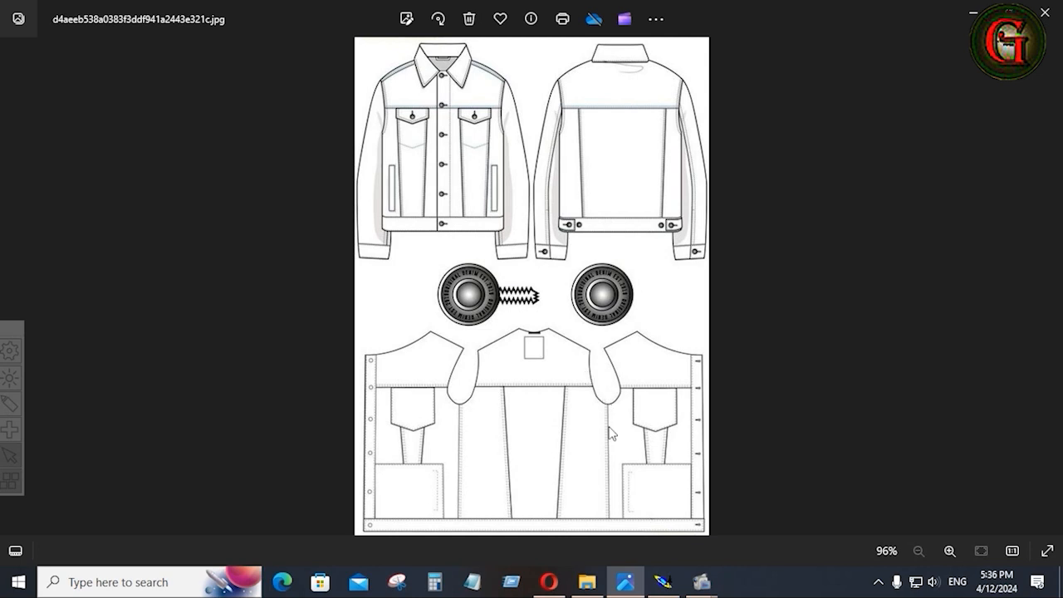
{"action": "left_click", "coordinate": [1048, 287]}
{"action": "left_click", "coordinate": [1048, 289]}
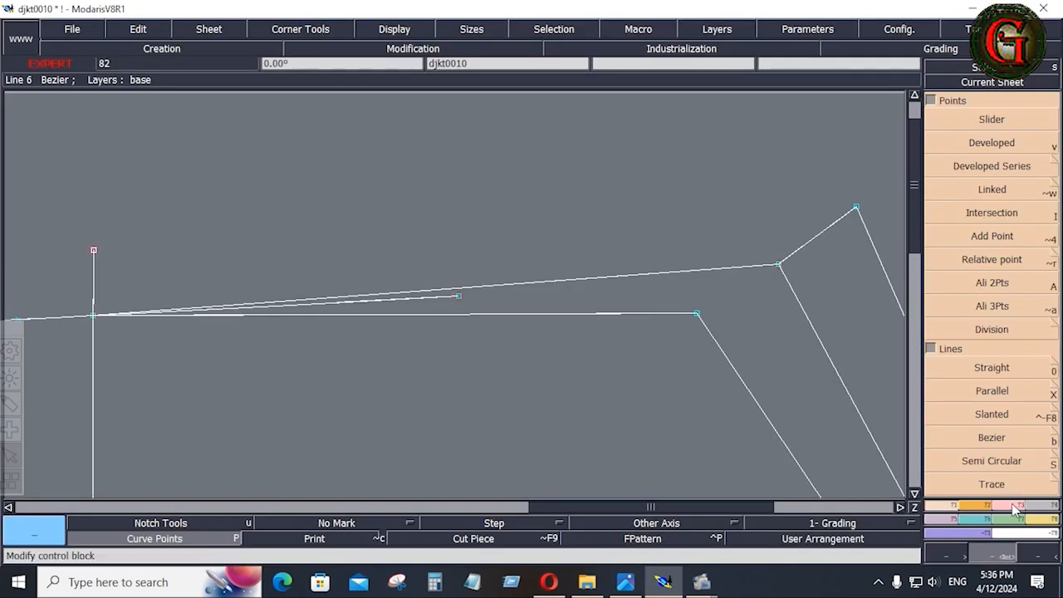
{"action": "left_click", "coordinate": [1014, 507]}
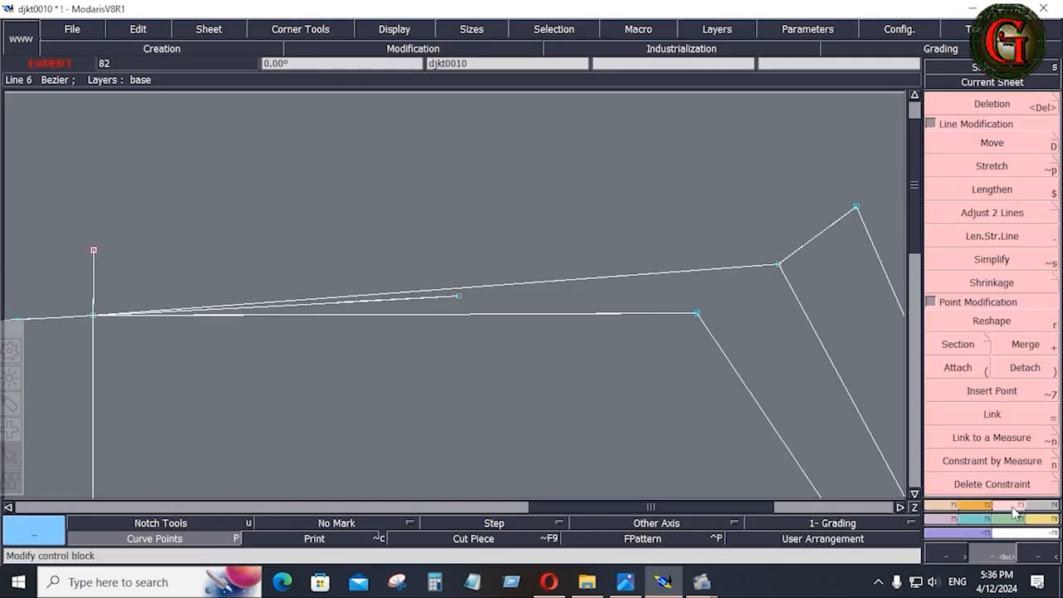
Reshape the first new line into a deep downward curve by moving its point and tangent handles.
{"action": "left_click", "coordinate": [993, 321]}
{"action": "left_click", "coordinate": [224, 313]}
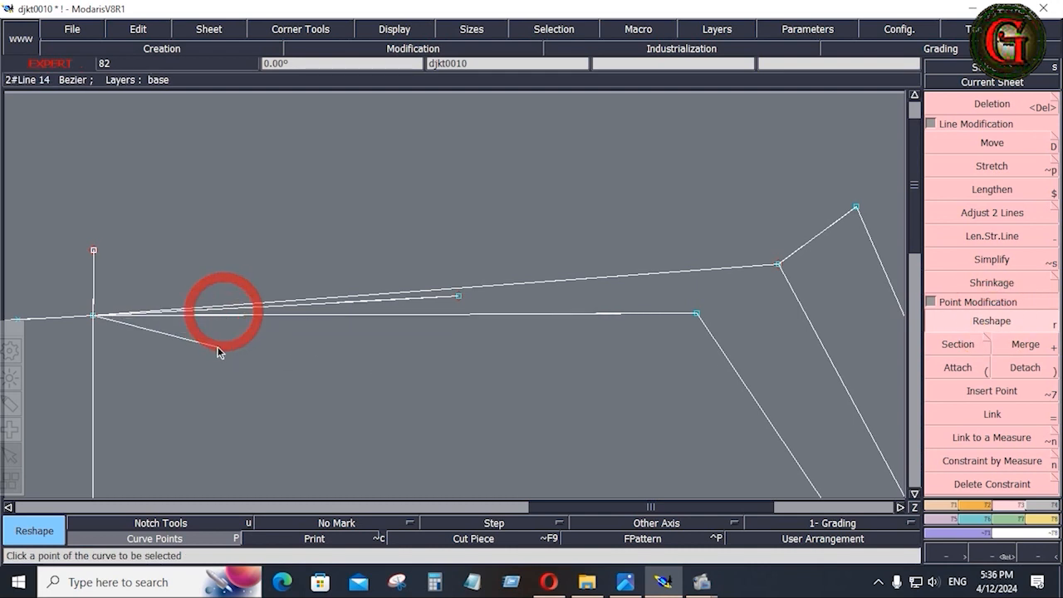
{"action": "left_click", "coordinate": [198, 409]}
{"action": "left_click", "coordinate": [501, 314]}
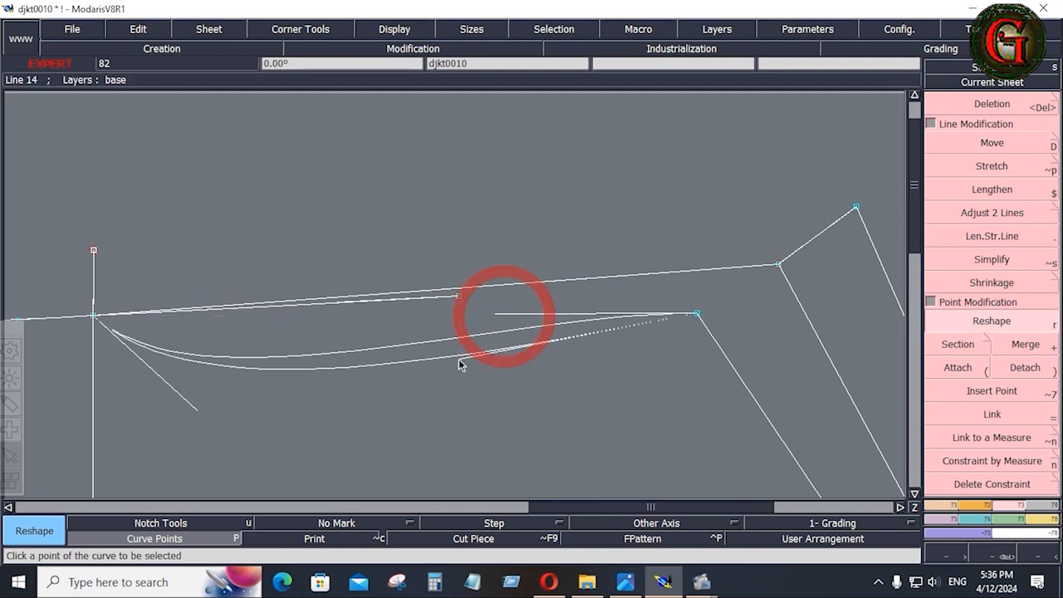
{"action": "left_click", "coordinate": [445, 410]}
{"action": "left_click", "coordinate": [197, 412]}
{"action": "left_click", "coordinate": [155, 447]}
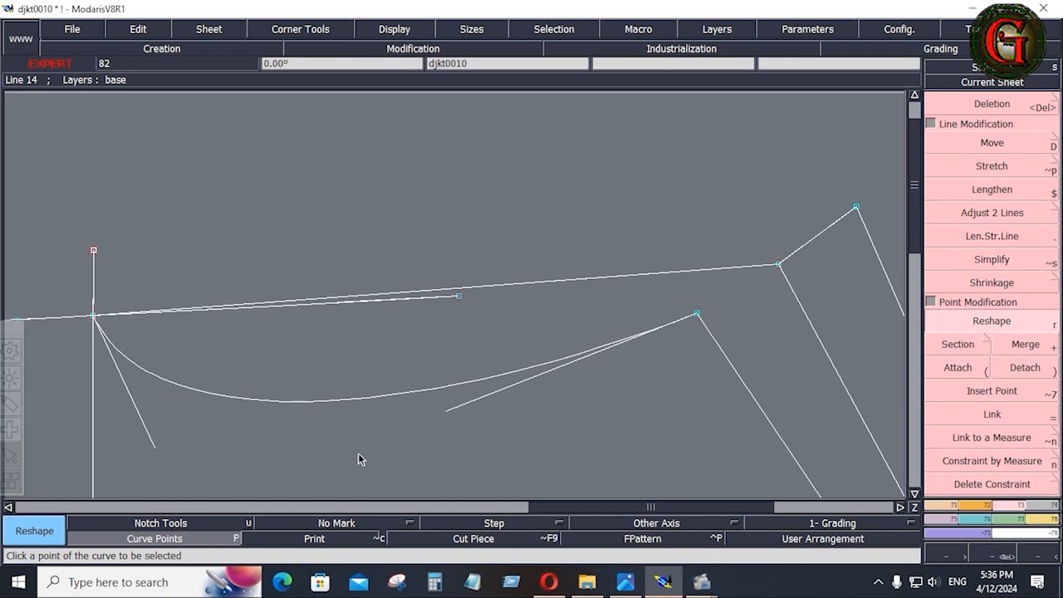
{"action": "left_click", "coordinate": [447, 411]}
{"action": "left_click", "coordinate": [449, 479]}
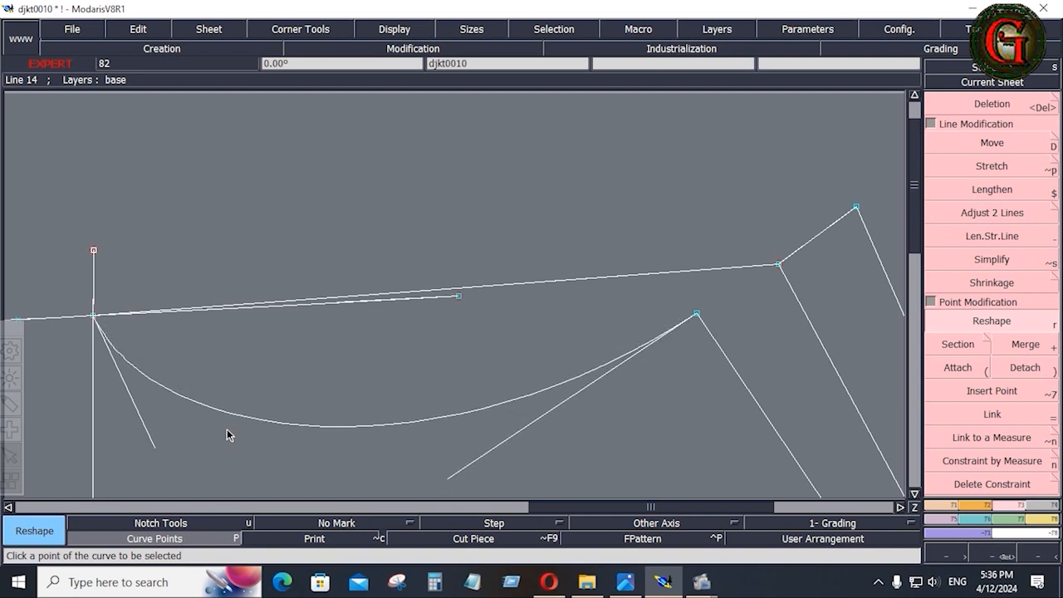
{"action": "left_click", "coordinate": [160, 471]}
Bow the second new line into a deep smooth curve.
{"action": "left_click", "coordinate": [319, 301]}
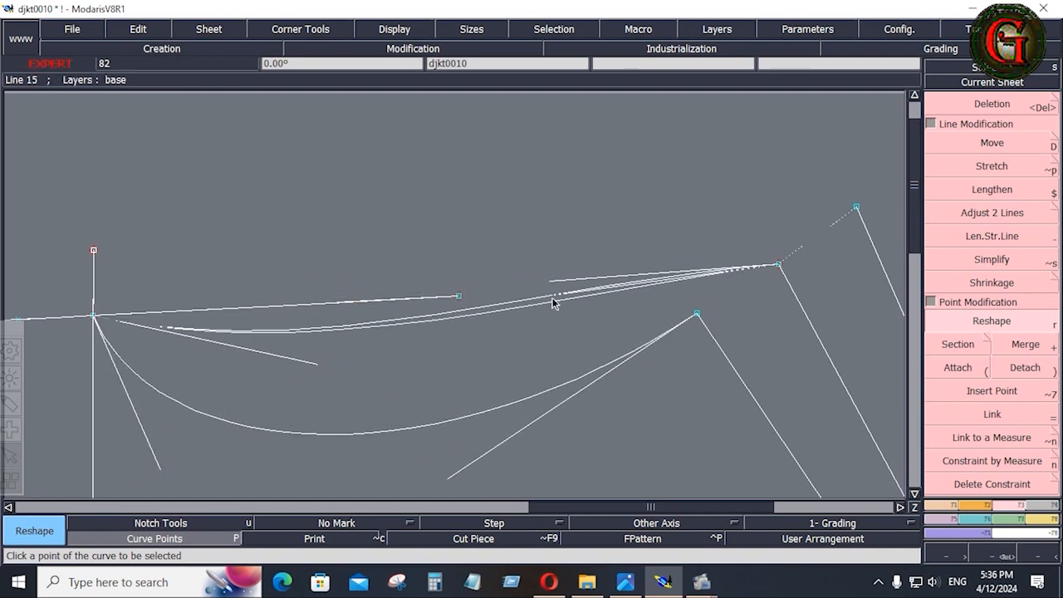
{"action": "left_click", "coordinate": [551, 365]}
{"action": "left_click", "coordinate": [182, 479]}
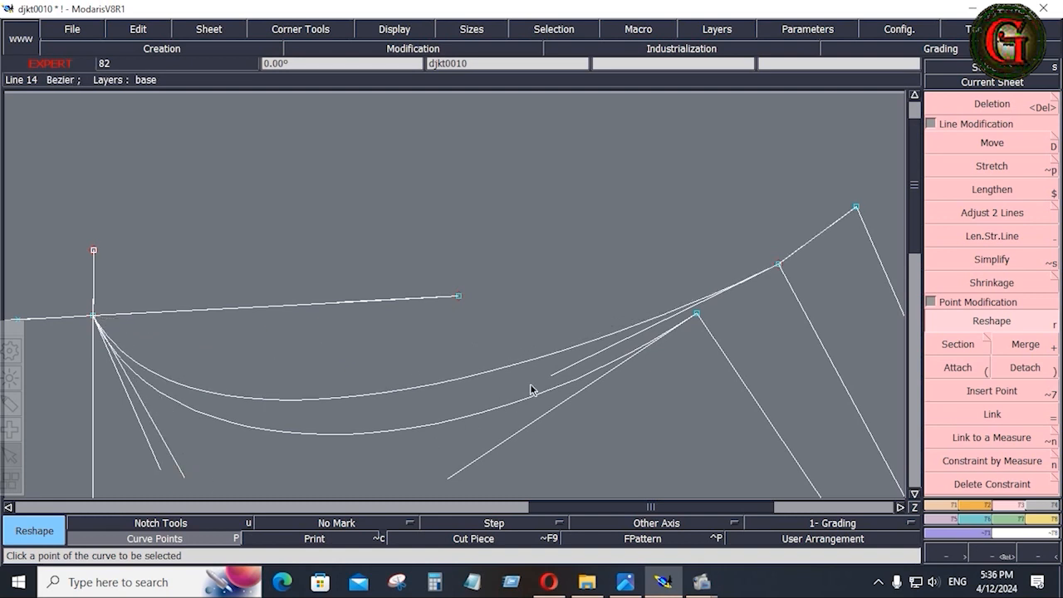
{"action": "left_click", "coordinate": [559, 388]}
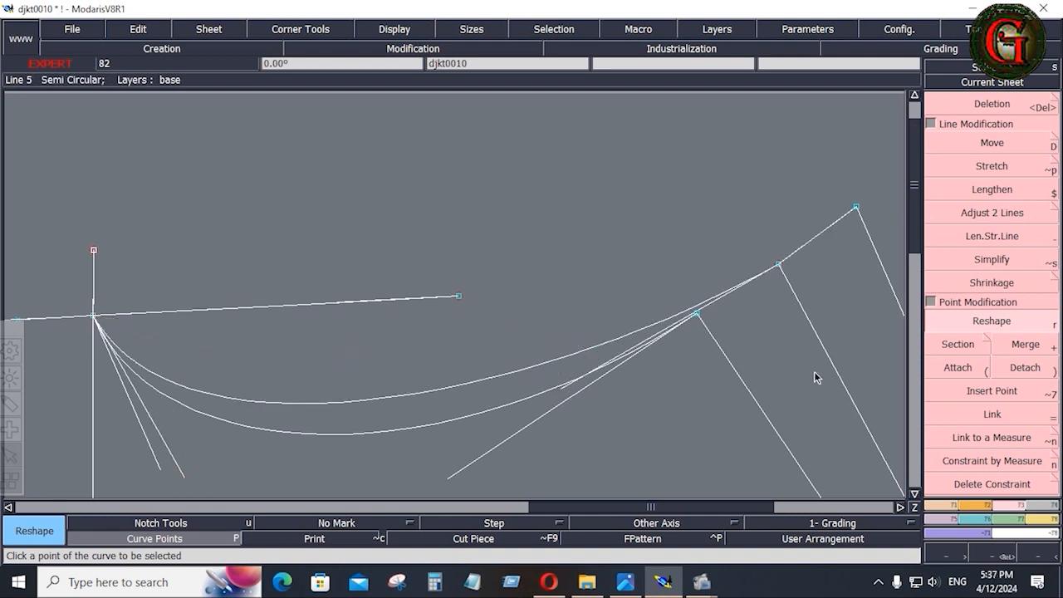
{"action": "left_click", "coordinate": [1048, 525]}
Measure the inner armhole curve at 10.550, name it 1, and turn off Name Result Measure.
{"action": "left_click", "coordinate": [1040, 226]}
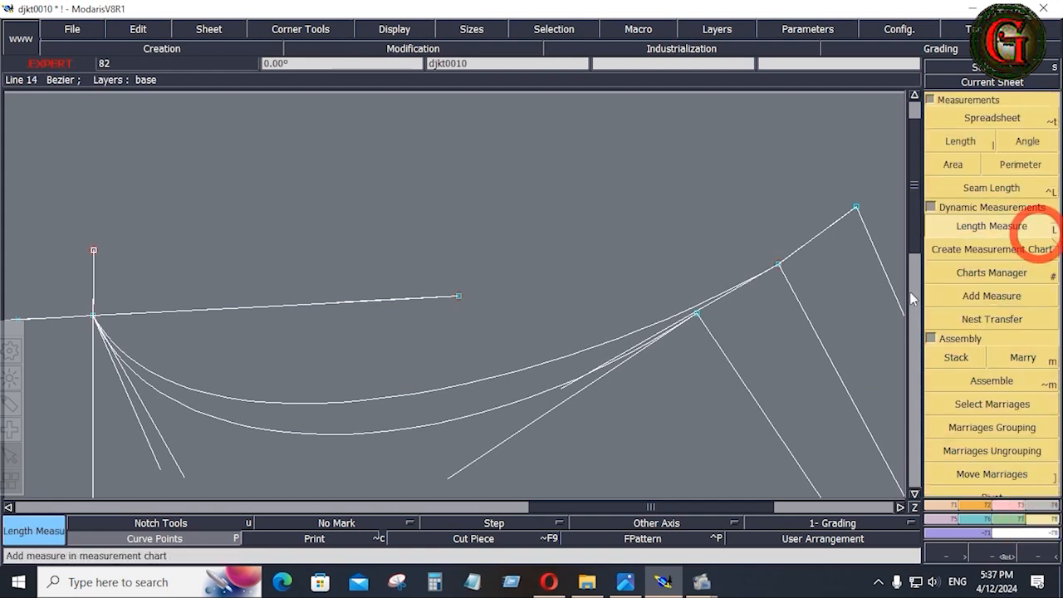
{"action": "left_click", "coordinate": [698, 315]}
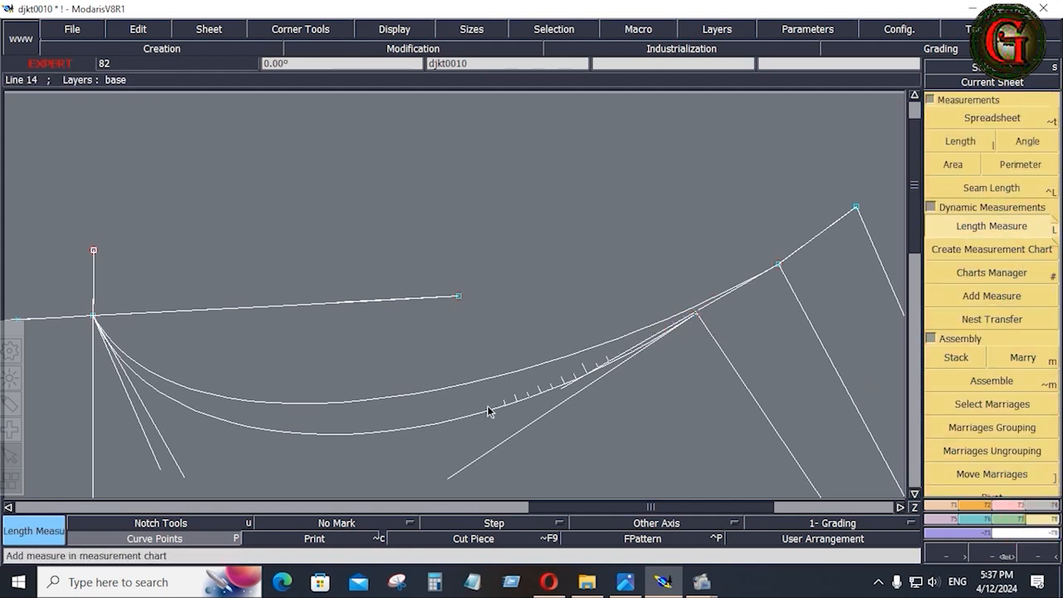
{"action": "left_click", "coordinate": [94, 317]}
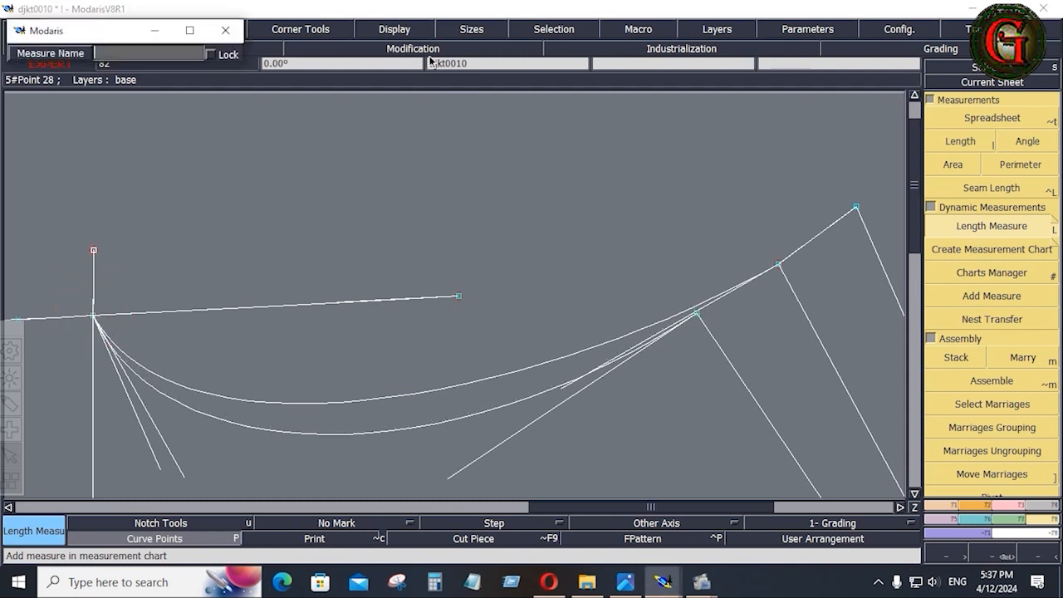
{"action": "type", "text": "1"}
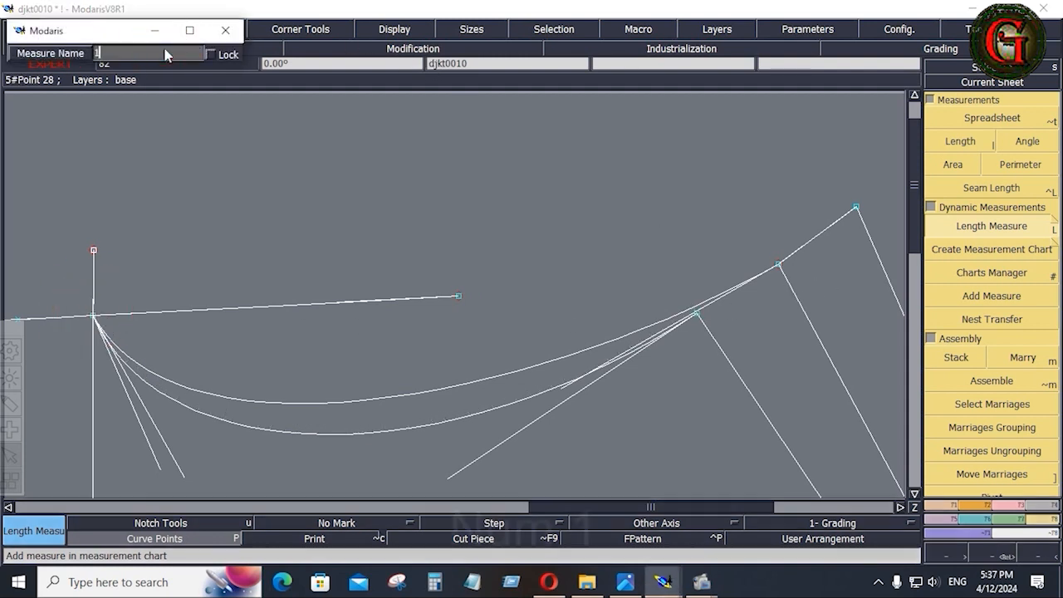
{"action": "key", "text": "Return"}
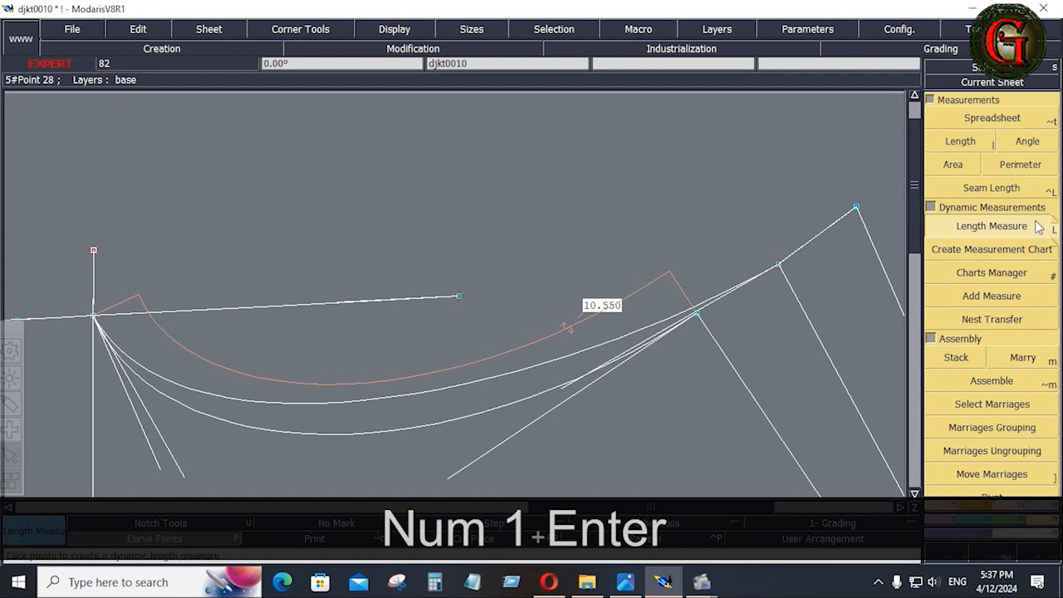
{"action": "left_click", "coordinate": [1057, 226]}
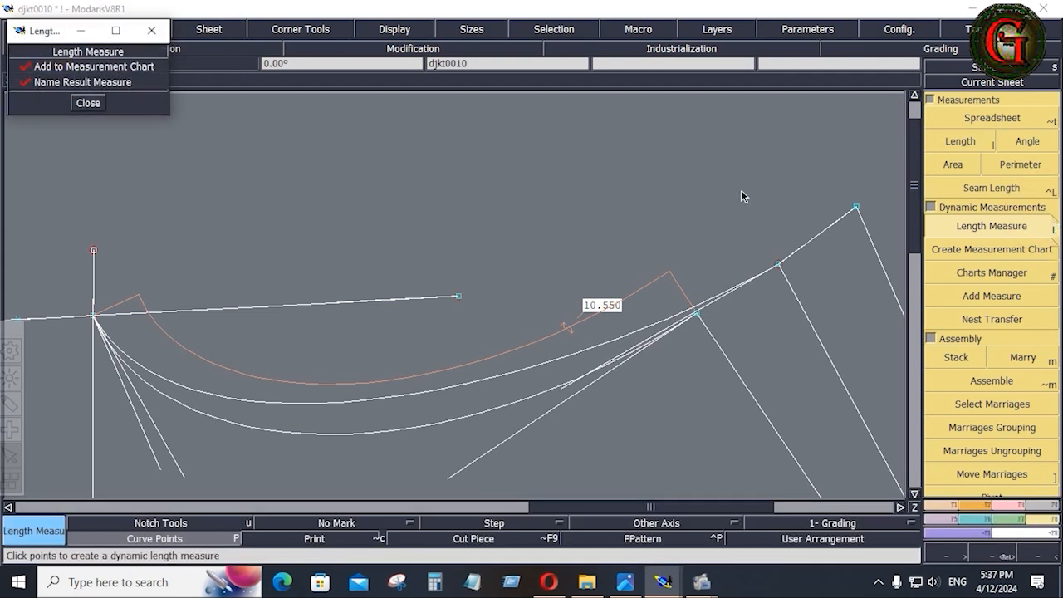
{"action": "left_click", "coordinate": [27, 83]}
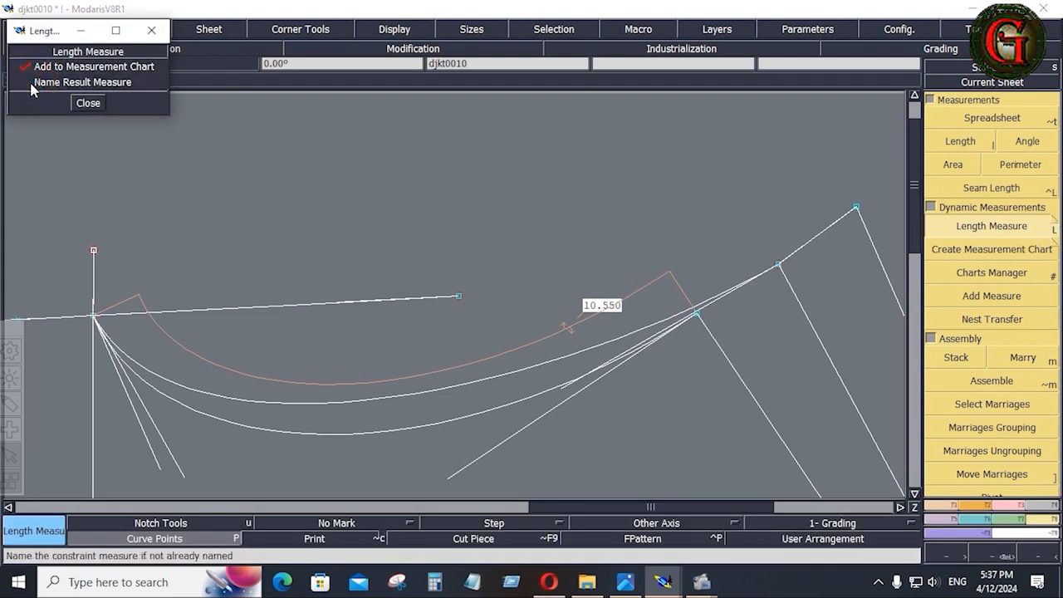
{"action": "left_click", "coordinate": [88, 104]}
Measure the outer armhole curve at 13.113.
{"action": "left_click", "coordinate": [1023, 245]}
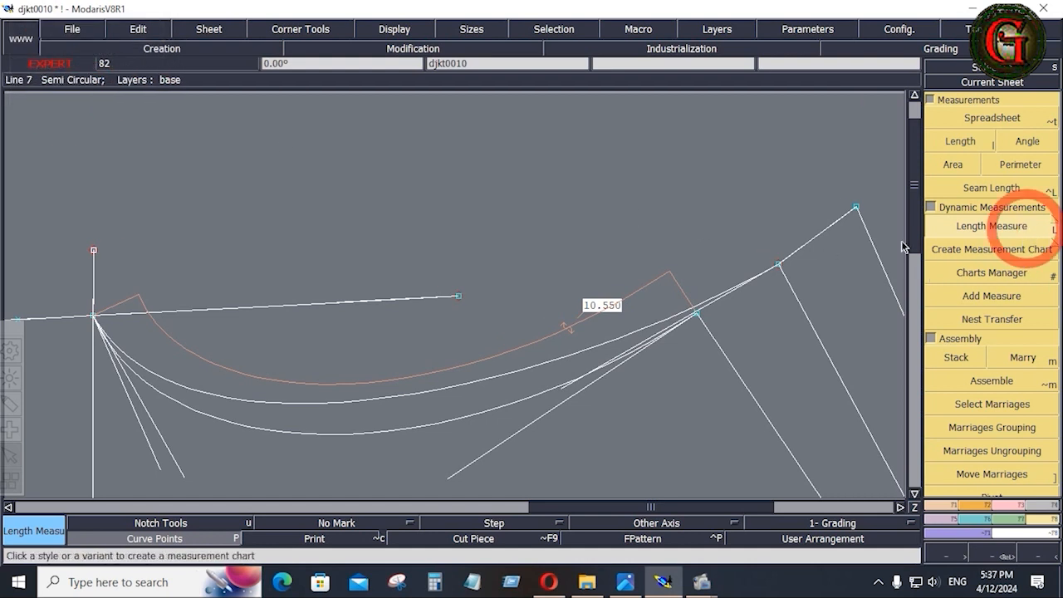
{"action": "left_click", "coordinate": [856, 207]}
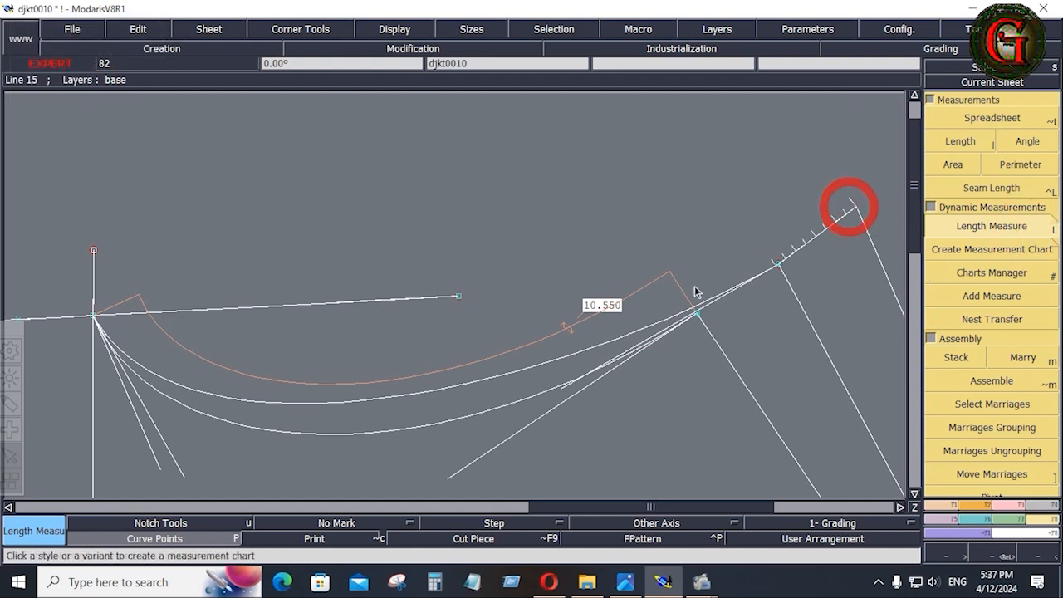
{"action": "left_click", "coordinate": [97, 313]}
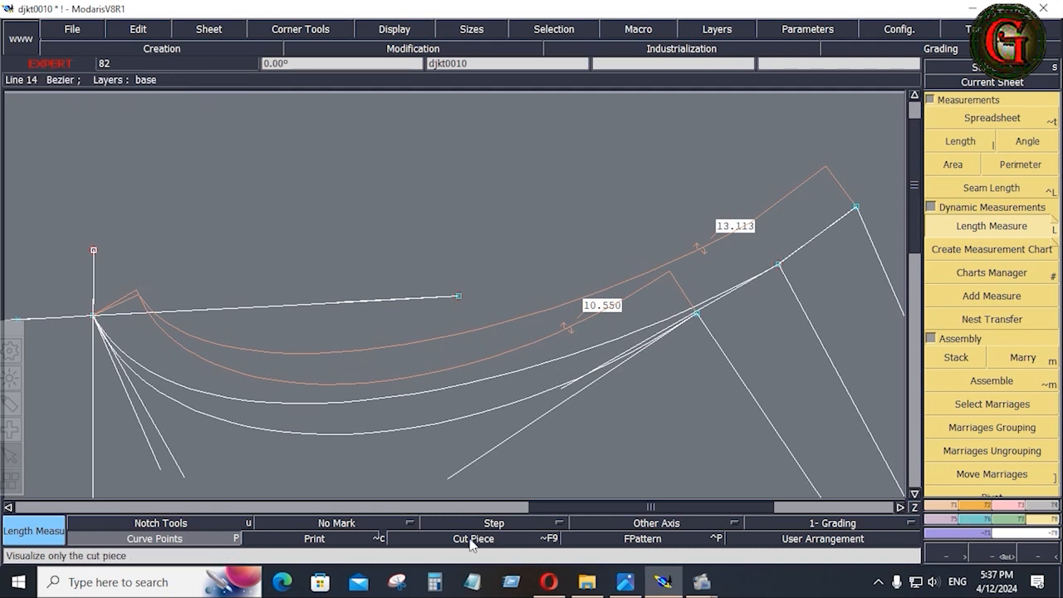
{"action": "left_click", "coordinate": [435, 582]}
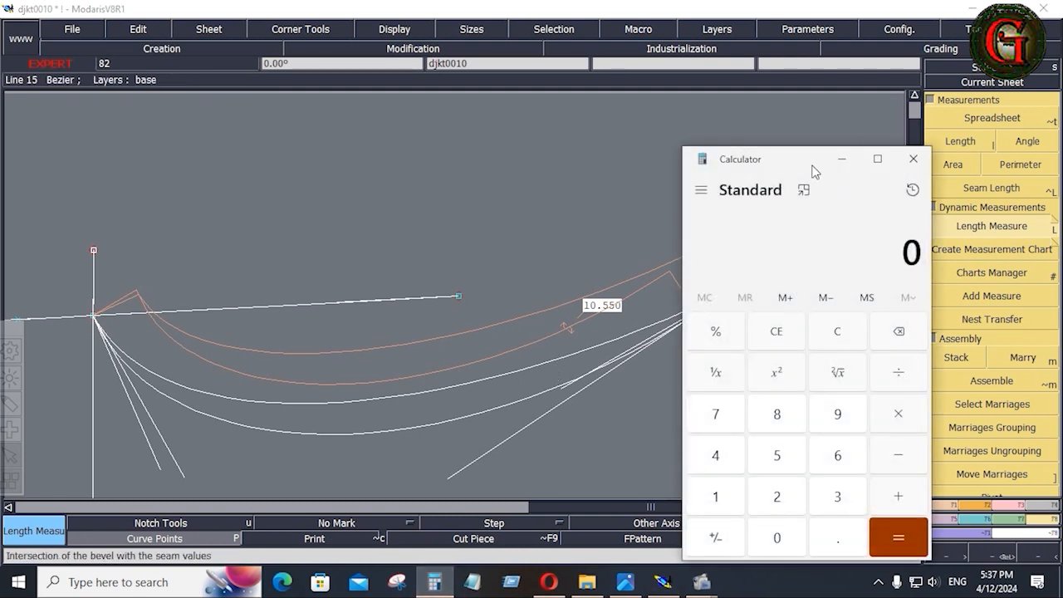
Move the calculator aside, clear it, and enter 10.55.
{"action": "left_click_drag", "start_coordinate": [814, 172], "coordinate": [340, 166]}
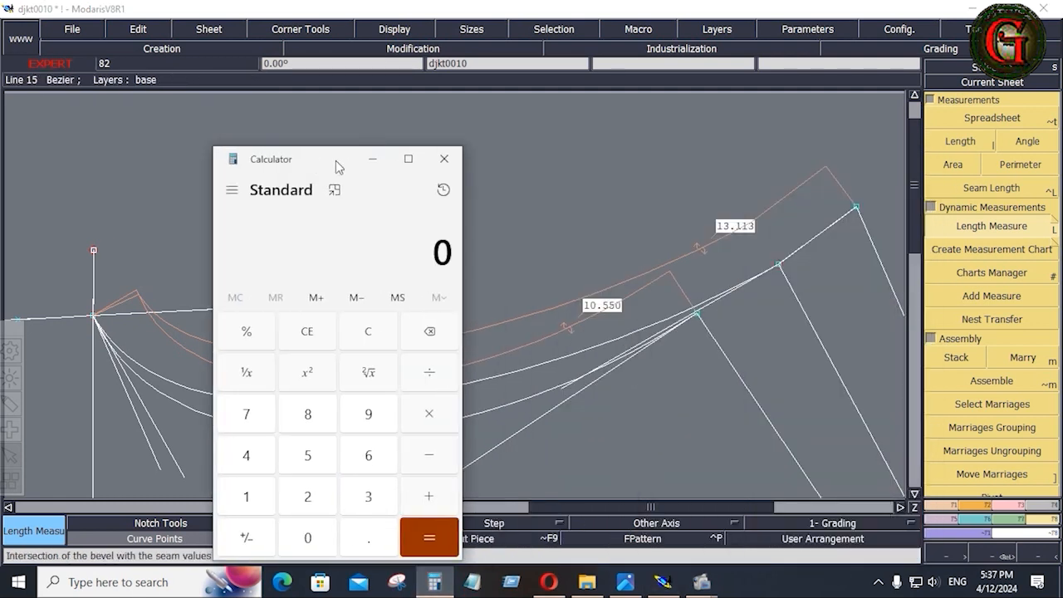
{"action": "left_click", "coordinate": [359, 340]}
{"action": "left_click", "coordinate": [245, 496]}
{"action": "left_click", "coordinate": [307, 537]}
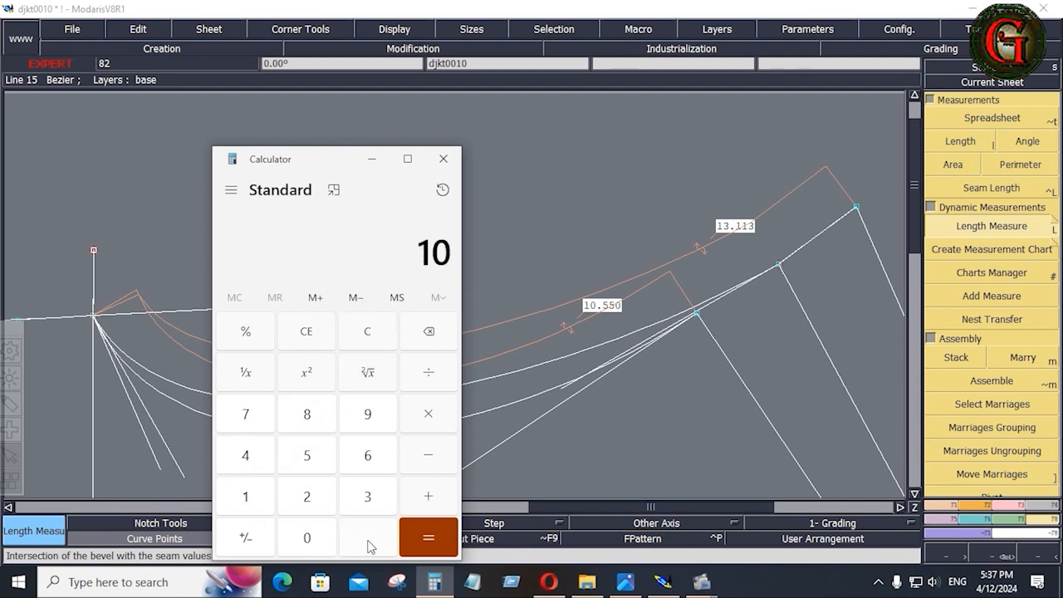
{"action": "left_click", "coordinate": [369, 541]}
{"action": "left_click", "coordinate": [309, 455]}
{"action": "left_click", "coordinate": [309, 456]}
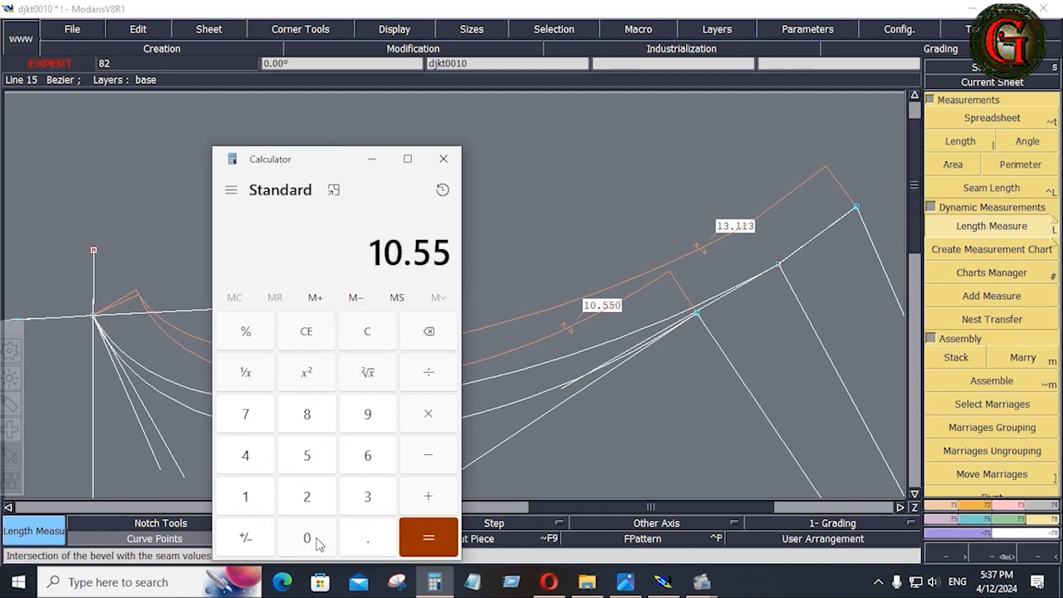
{"action": "left_click", "coordinate": [313, 537]}
Add 13.113 for a total of 23.663, then bring up the spec sheet image.
{"action": "left_click", "coordinate": [421, 497]}
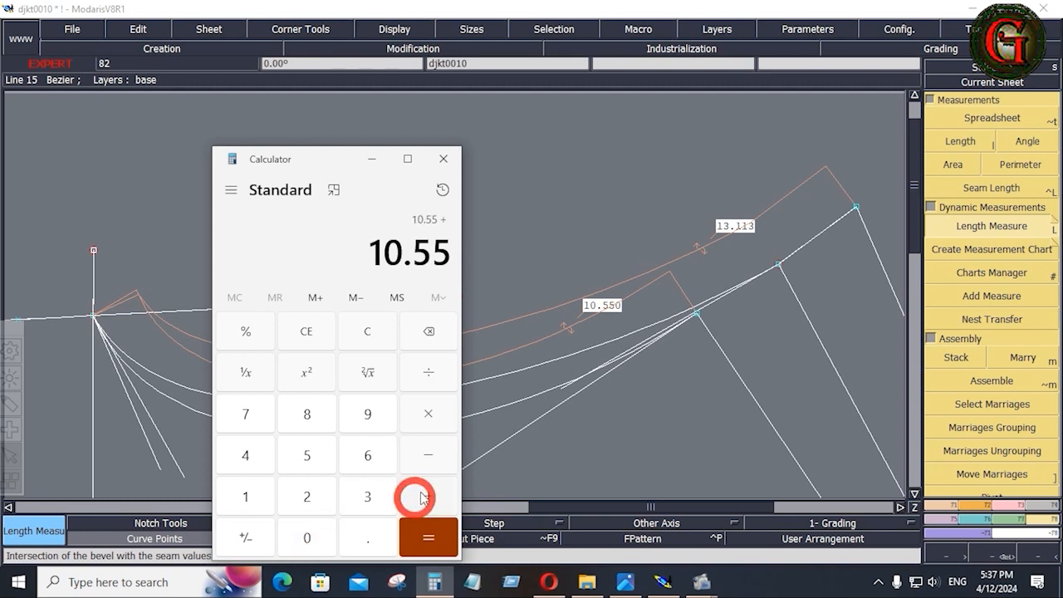
{"action": "left_click", "coordinate": [256, 505]}
{"action": "left_click", "coordinate": [366, 495]}
{"action": "left_click", "coordinate": [368, 540]}
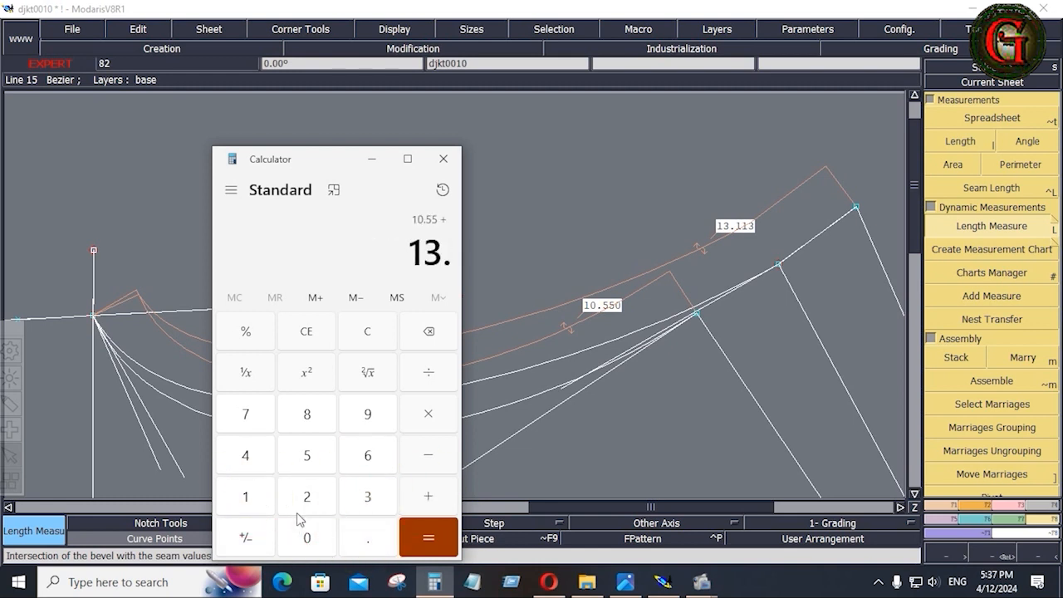
{"action": "left_click", "coordinate": [245, 499]}
{"action": "left_click", "coordinate": [246, 498]}
{"action": "left_click", "coordinate": [366, 499]}
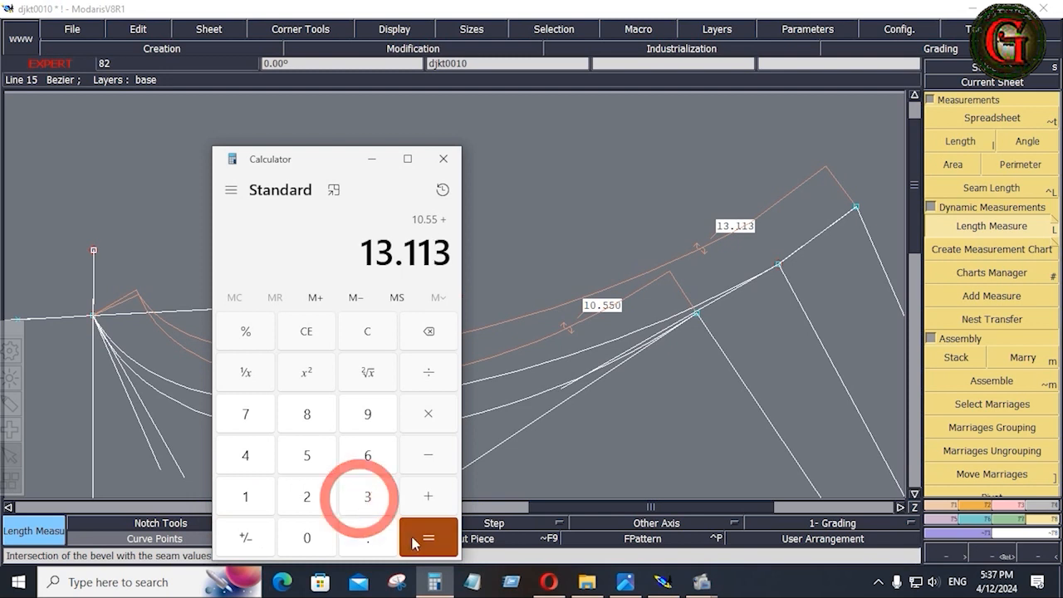
{"action": "left_click", "coordinate": [413, 548]}
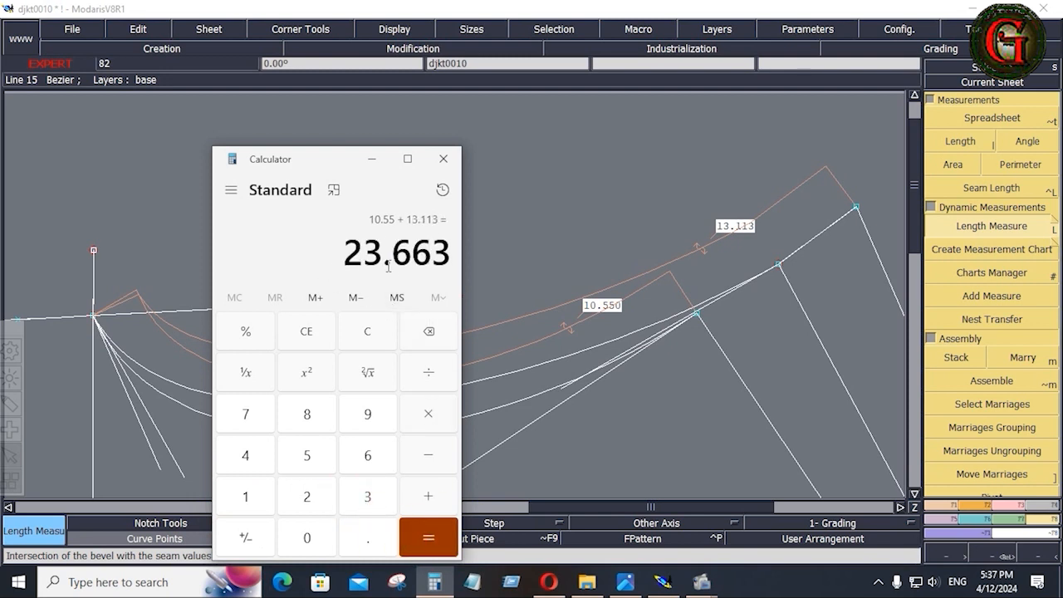
{"action": "left_click", "coordinate": [372, 160]}
{"action": "left_click", "coordinate": [619, 584]}
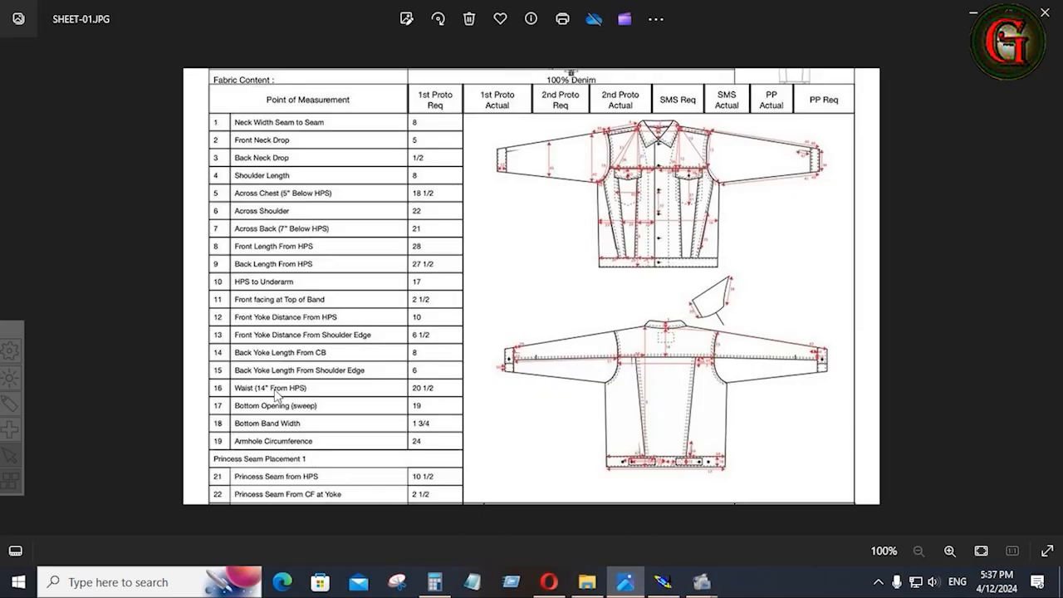
Zoom into SHEET-01 to read the Armhole Circumference of 24, then return to Modaris.
{"action": "scroll", "coordinate": [276, 395], "scroll_direction": "up", "scroll_amount": 2}
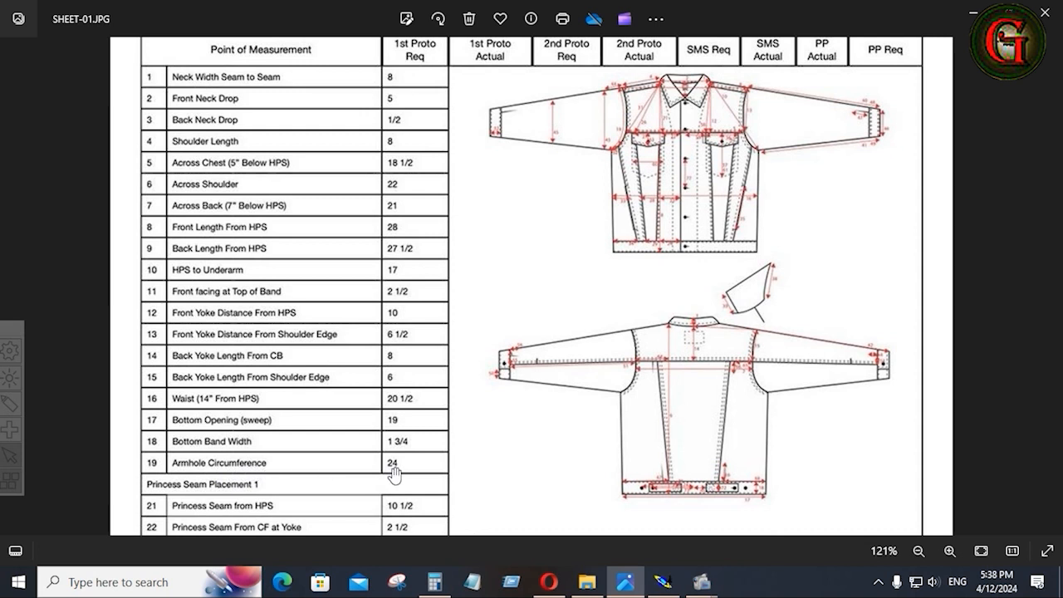
{"action": "left_click", "coordinate": [661, 580]}
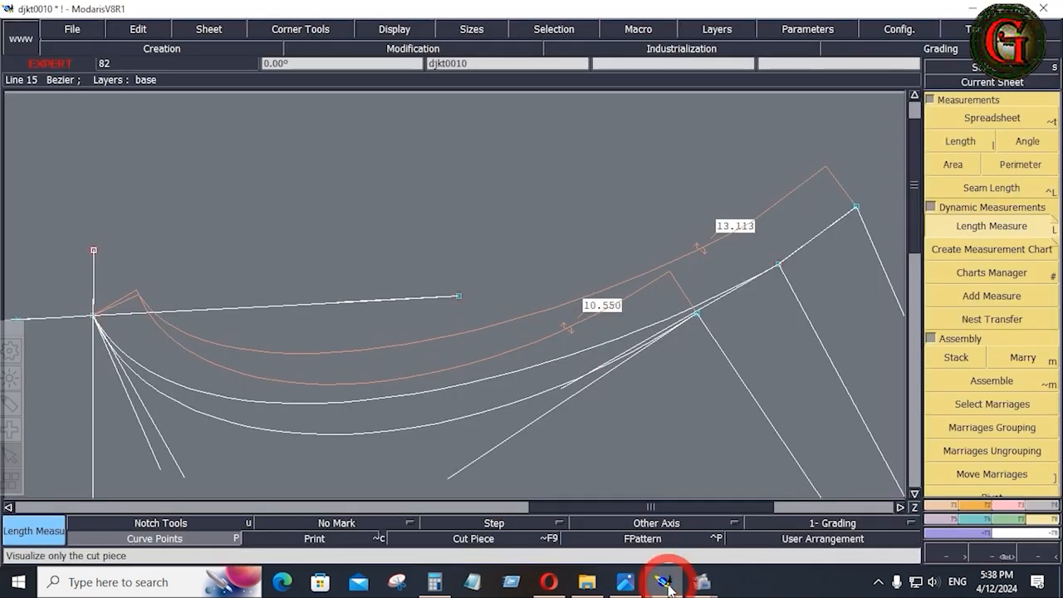
Check the 23.663 armhole total, then pull the armhole curve outward with Reshape.
{"action": "left_click", "coordinate": [434, 581]}
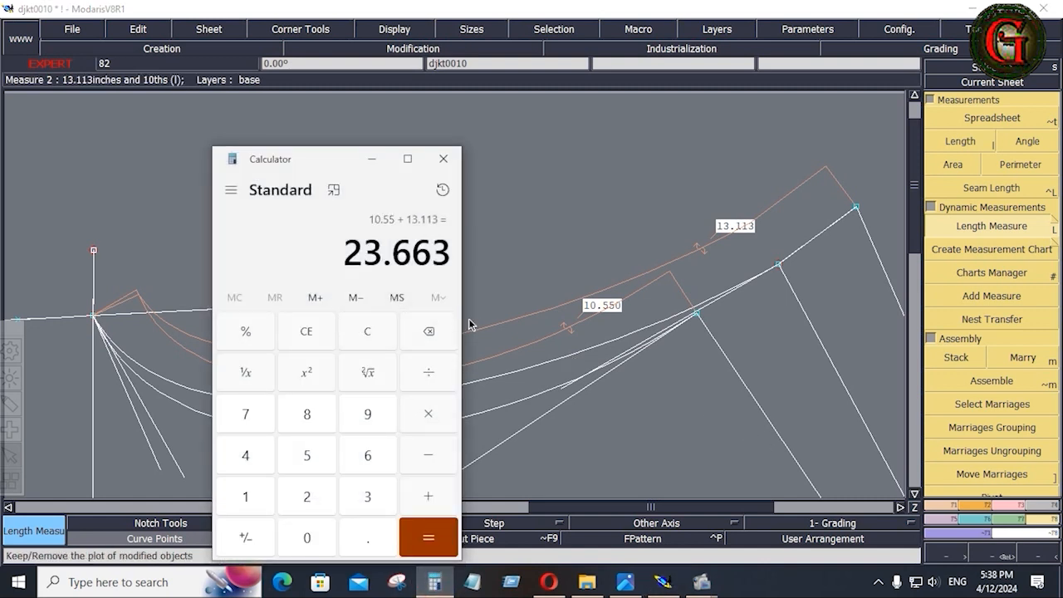
{"action": "left_click", "coordinate": [372, 160]}
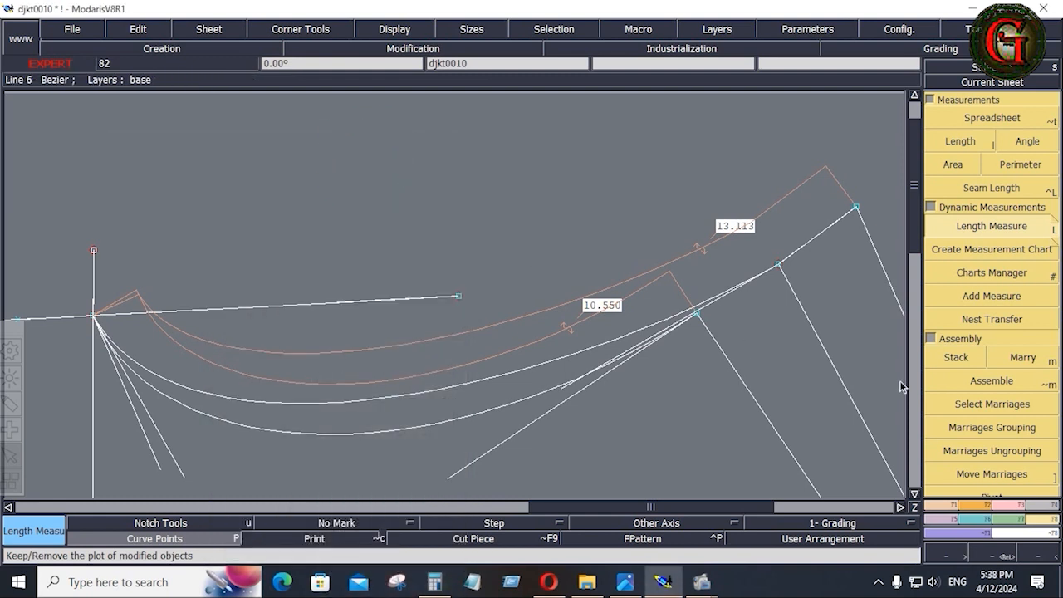
{"action": "key", "text": "F3"}
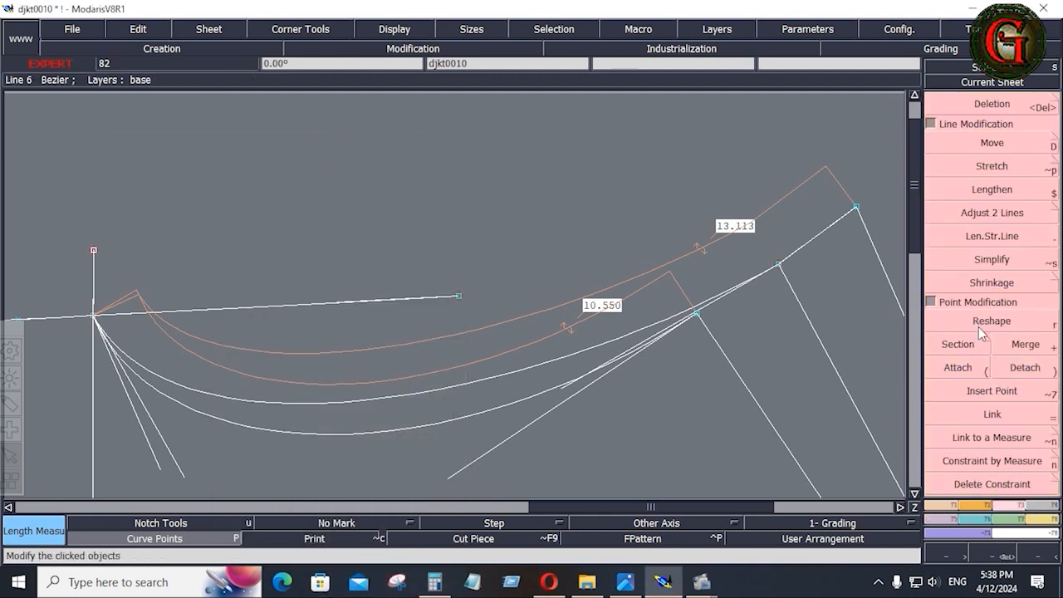
{"action": "left_click", "coordinate": [986, 329]}
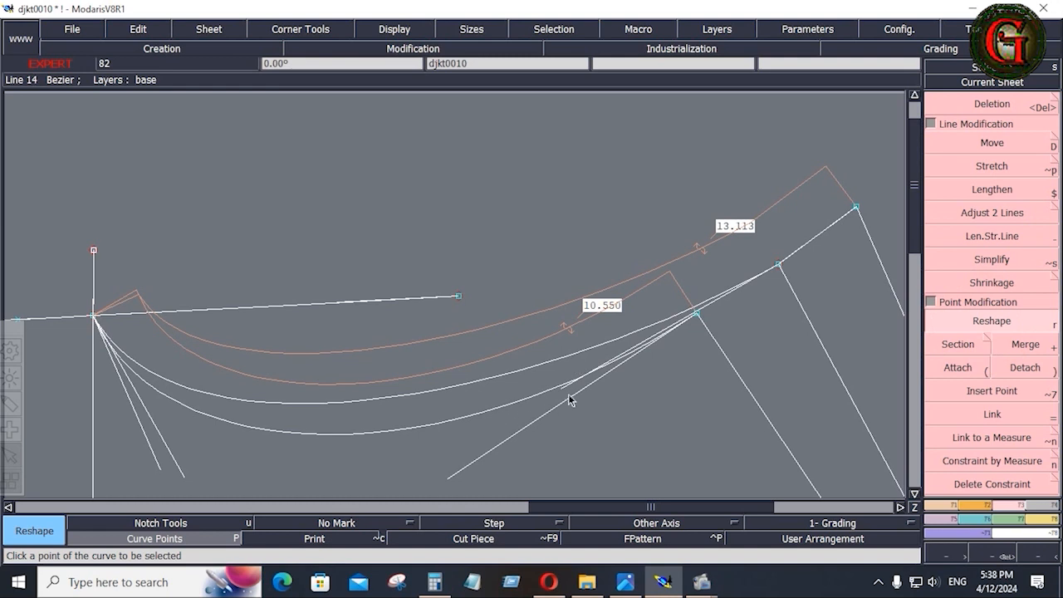
{"action": "left_click_drag", "start_coordinate": [569, 395], "coordinate": [453, 413]}
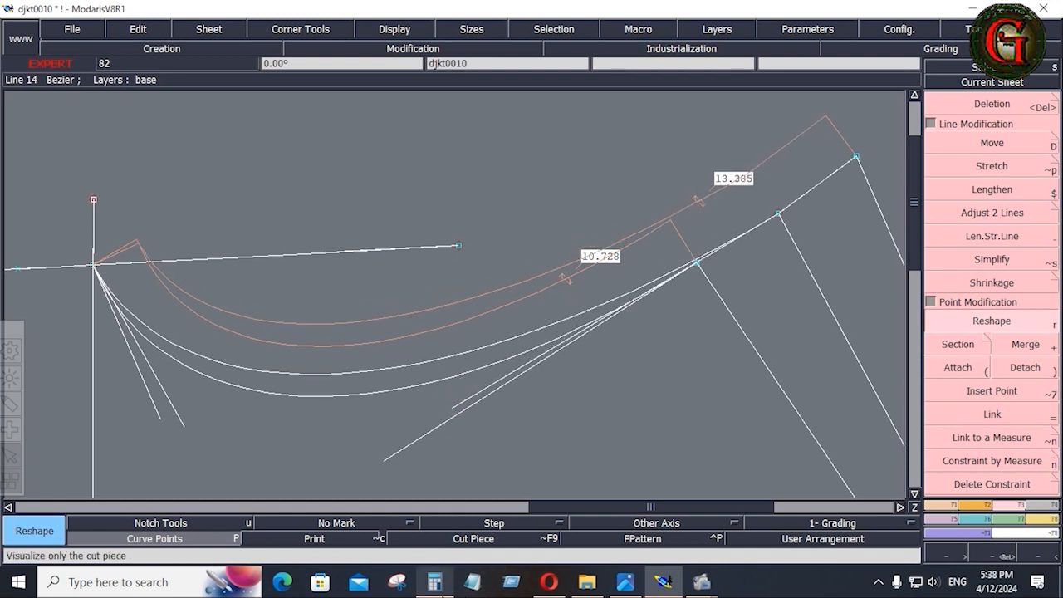
Enter 13.385 in Calculator and start an addition.
{"action": "left_click", "coordinate": [434, 582]}
{"action": "type", "text": "13"}
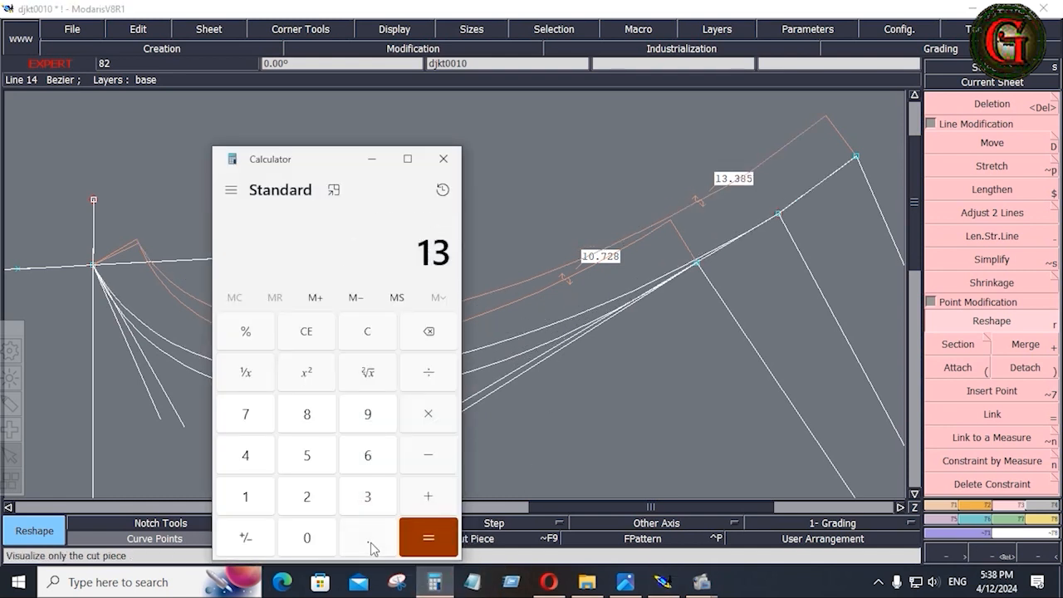
{"action": "left_click", "coordinate": [368, 538]}
{"action": "left_click", "coordinate": [368, 496]}
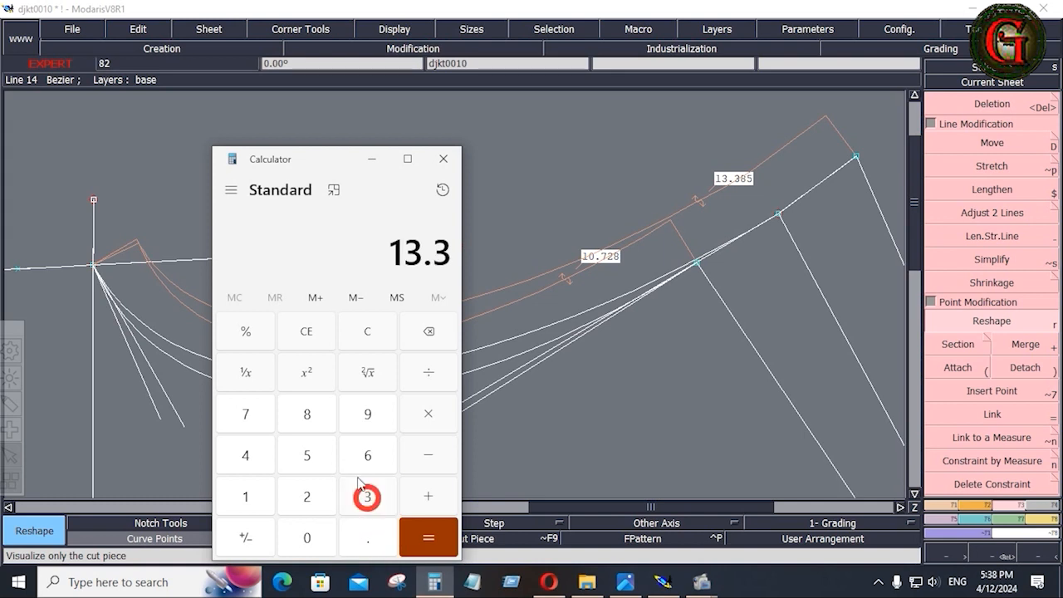
{"action": "left_click", "coordinate": [306, 414]}
{"action": "left_click", "coordinate": [307, 455]}
{"action": "left_click", "coordinate": [428, 496]}
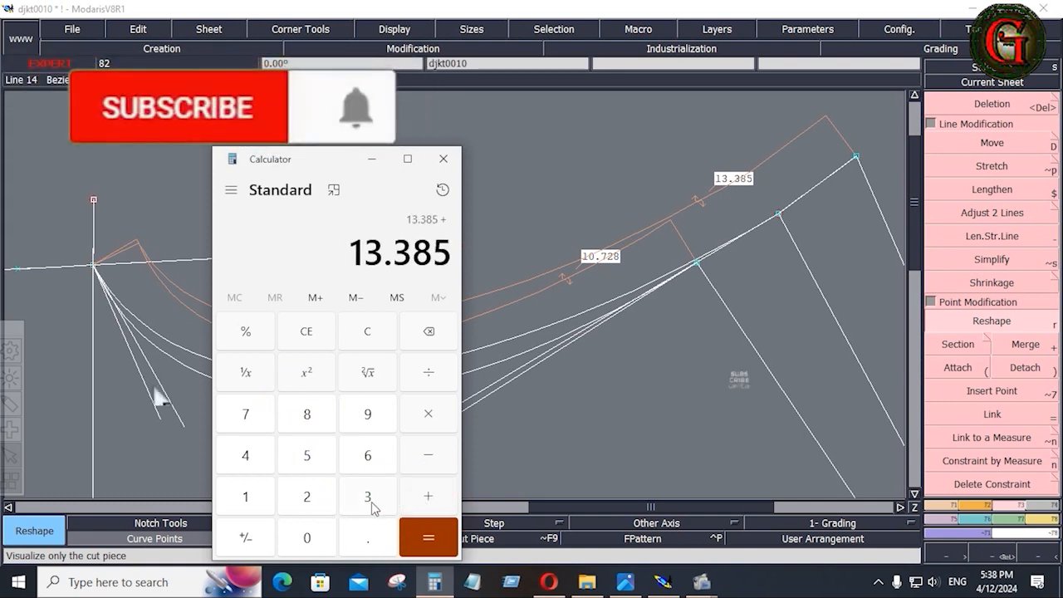
Add 10.728 for a 24.113 total, move Calculator down and return to Modaris.
{"action": "left_click", "coordinate": [245, 496]}
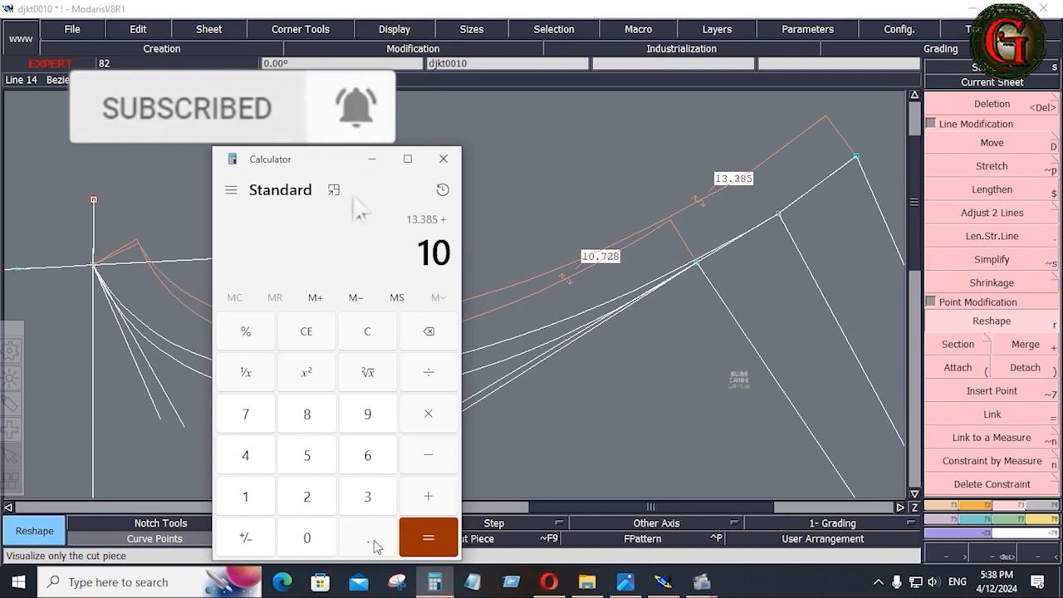
{"action": "left_click", "coordinate": [371, 544]}
{"action": "left_click", "coordinate": [246, 414]}
{"action": "left_click", "coordinate": [307, 496]}
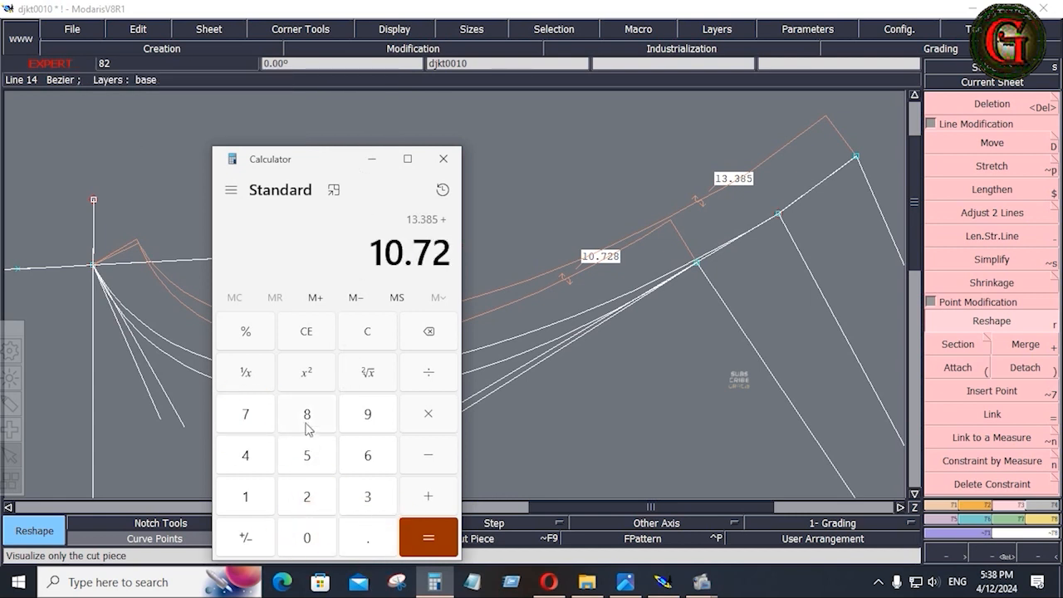
{"action": "left_click", "coordinate": [306, 414]}
{"action": "left_click", "coordinate": [431, 552]}
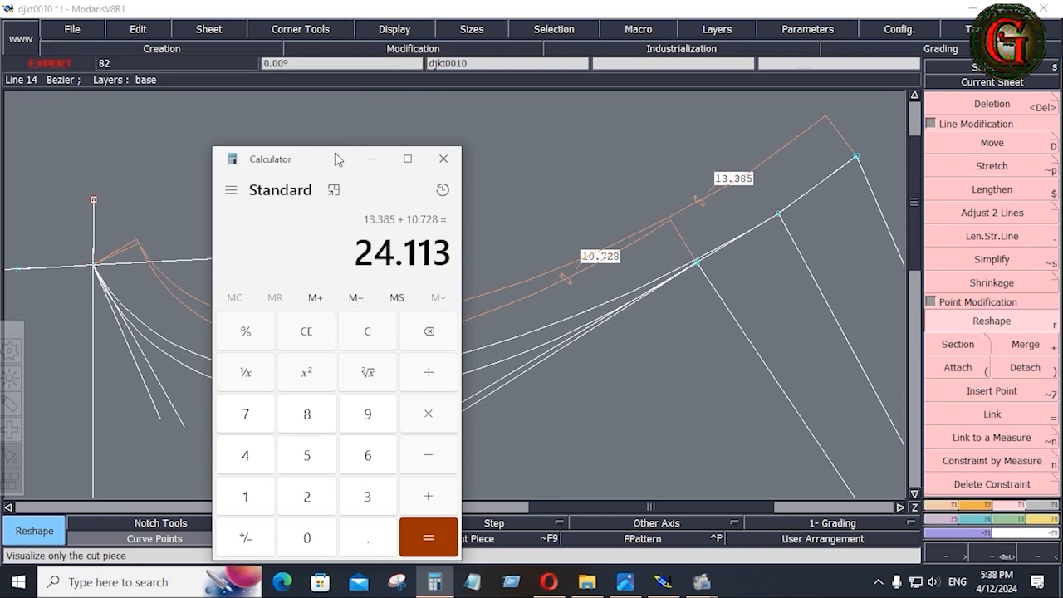
{"action": "left_click_drag", "start_coordinate": [338, 159], "coordinate": [228, 447]}
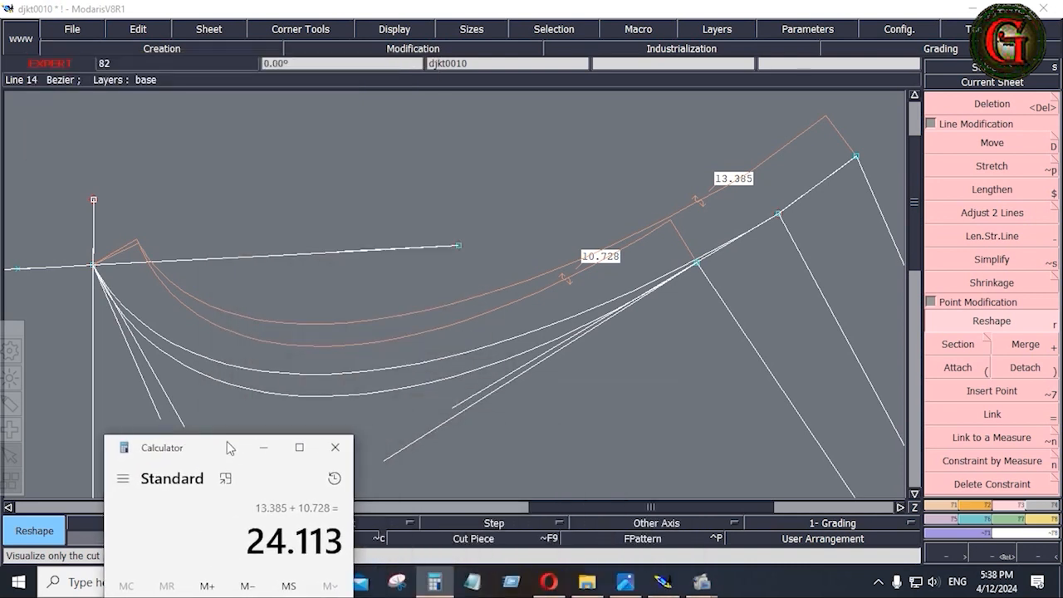
{"action": "left_click", "coordinate": [986, 326]}
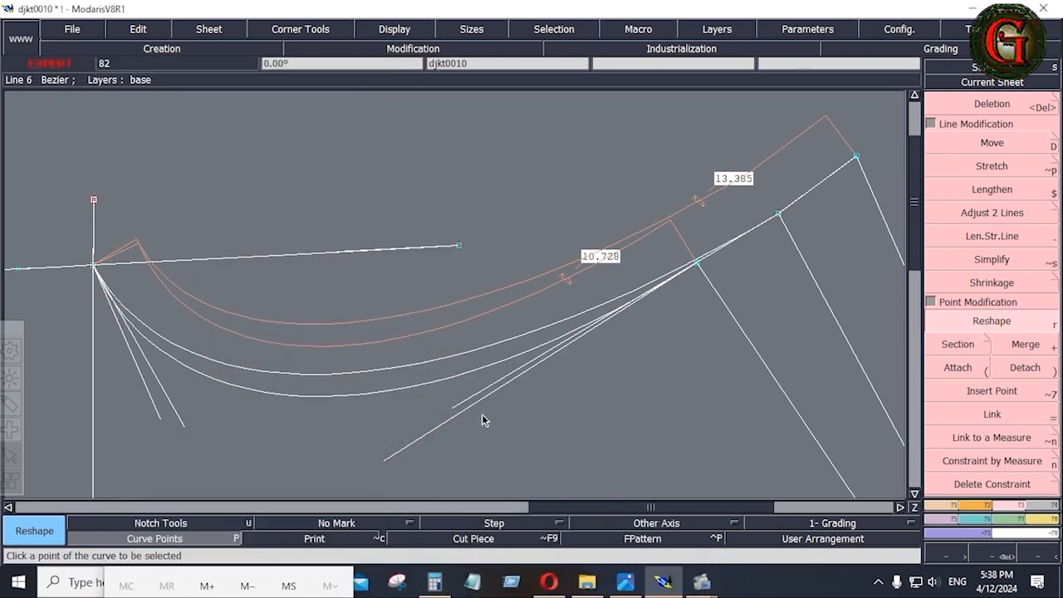
Reshape both armhole curves to 10.680 and 13.320, moving point 10 and handles, then save.
{"action": "left_click", "coordinate": [459, 408]}
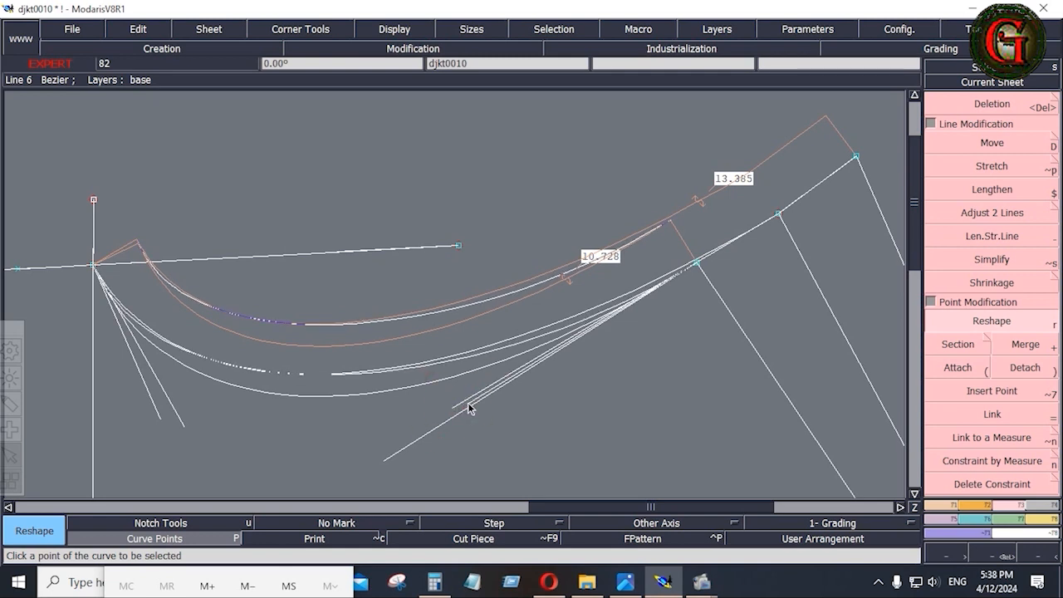
{"action": "left_click", "coordinate": [386, 456]}
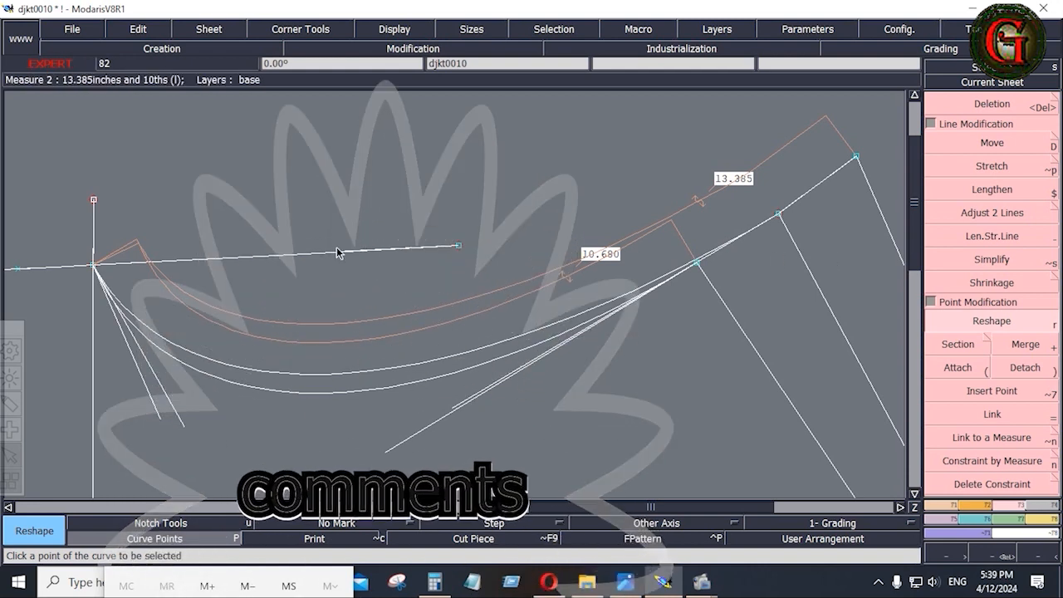
{"action": "left_click", "coordinate": [996, 324]}
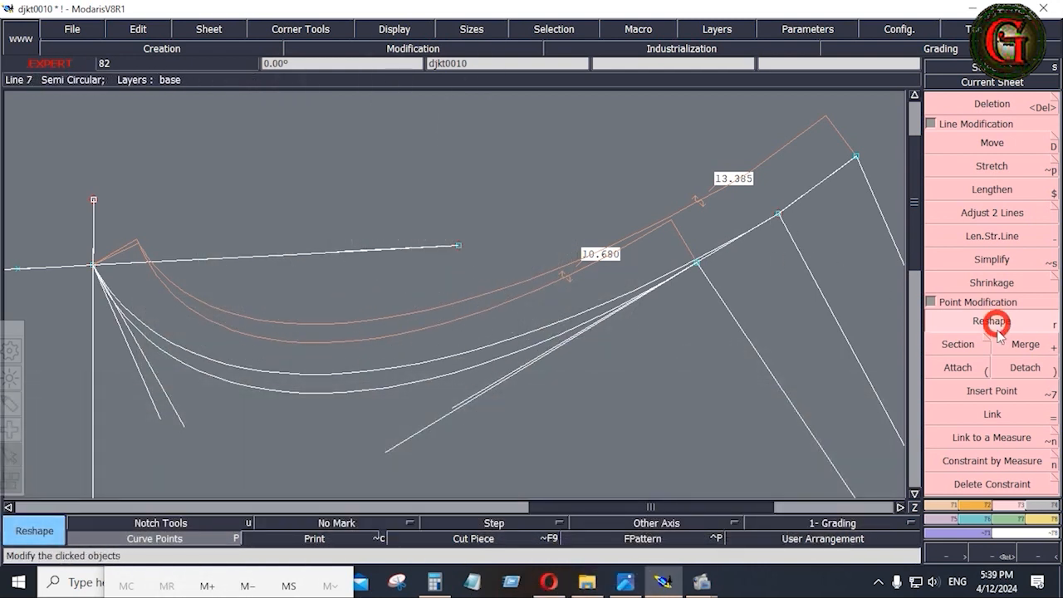
{"action": "left_click", "coordinate": [779, 217]}
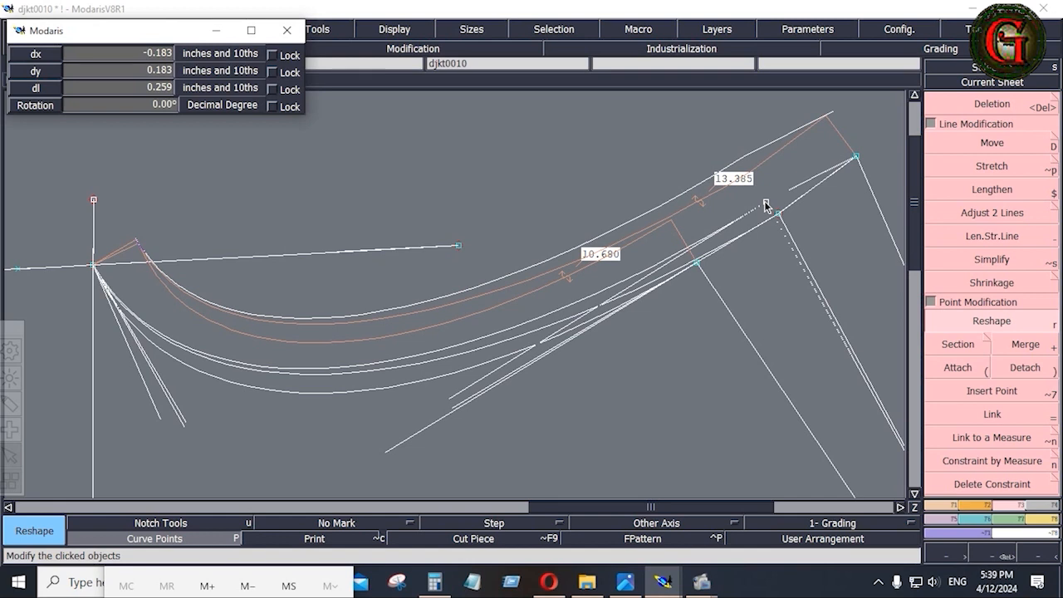
{"action": "left_click", "coordinate": [766, 205]}
{"action": "left_click", "coordinate": [482, 392]}
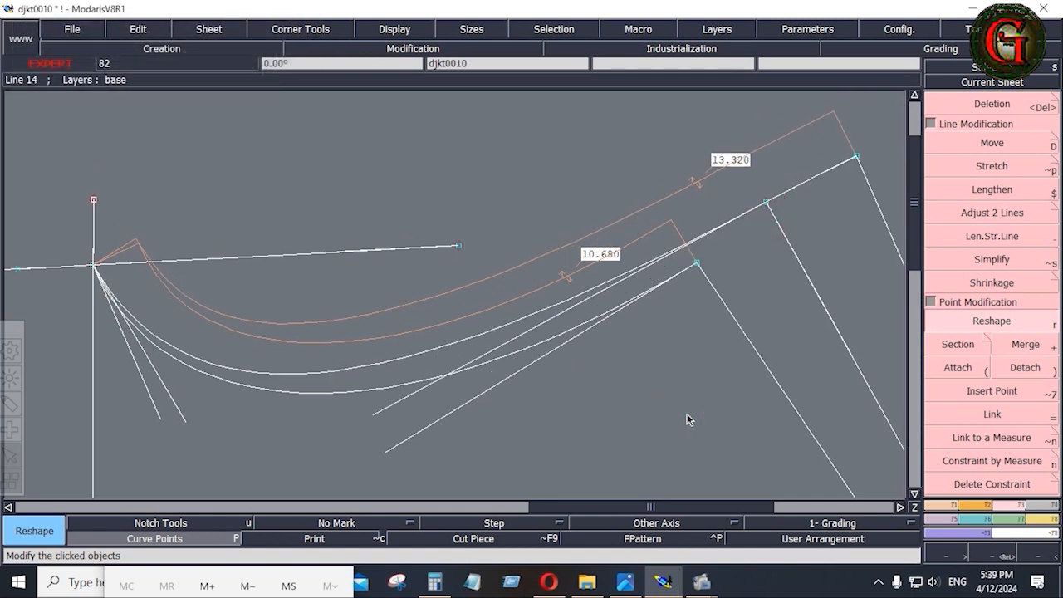
{"action": "left_click", "coordinate": [82, 37]}
{"action": "left_click", "coordinate": [83, 95]}
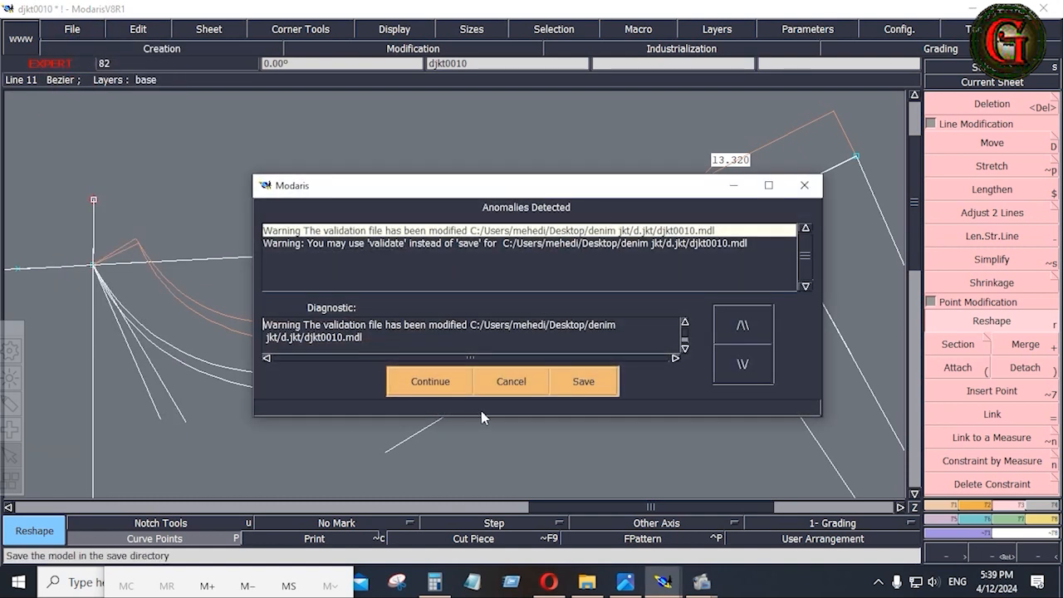
Continue past the anomalies warning, show the whole piece, and check the spec sheet's yoke measurements.
{"action": "left_click", "coordinate": [431, 382]}
{"action": "key", "text": "Home"}
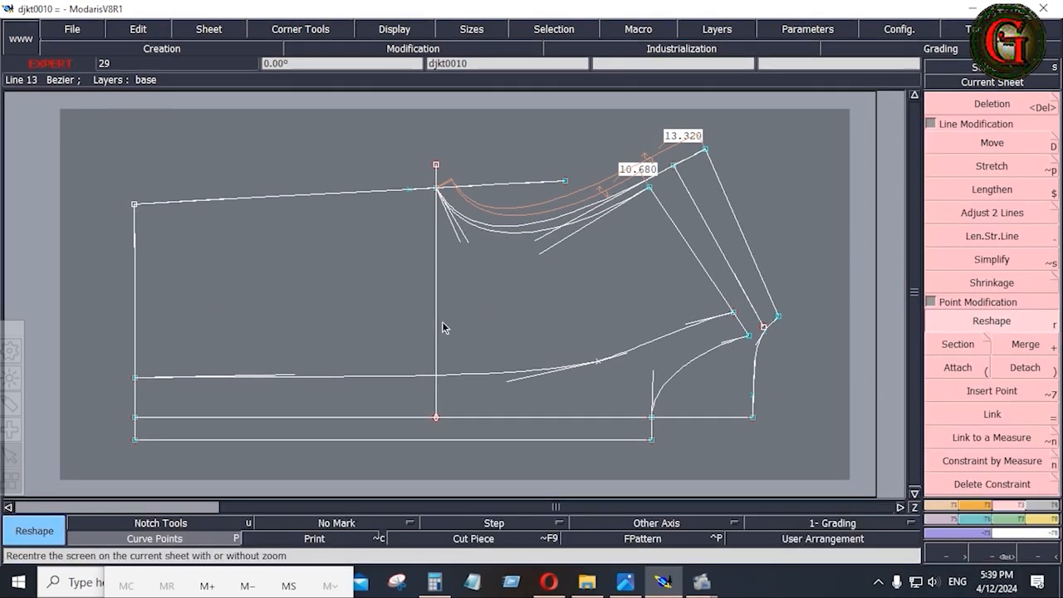
{"action": "left_click", "coordinate": [624, 581]}
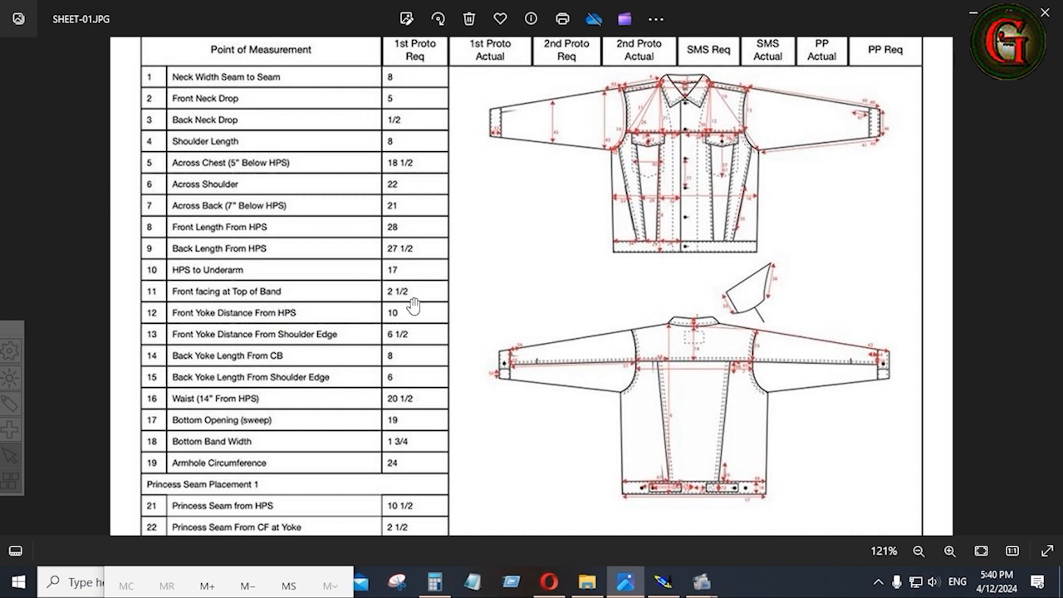
{"action": "left_click", "coordinate": [671, 588]}
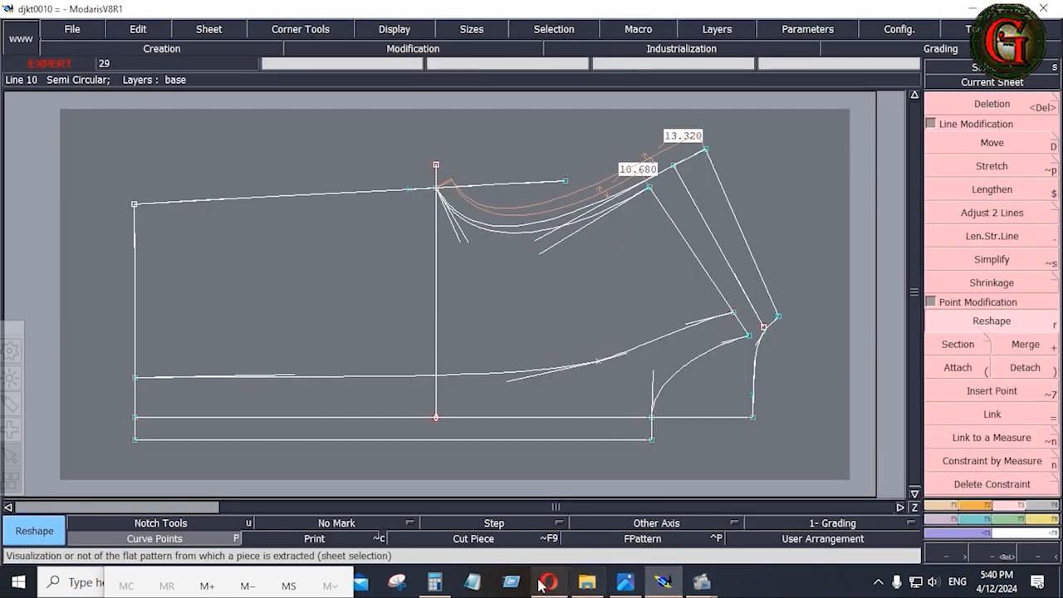
{"action": "left_click", "coordinate": [627, 583]}
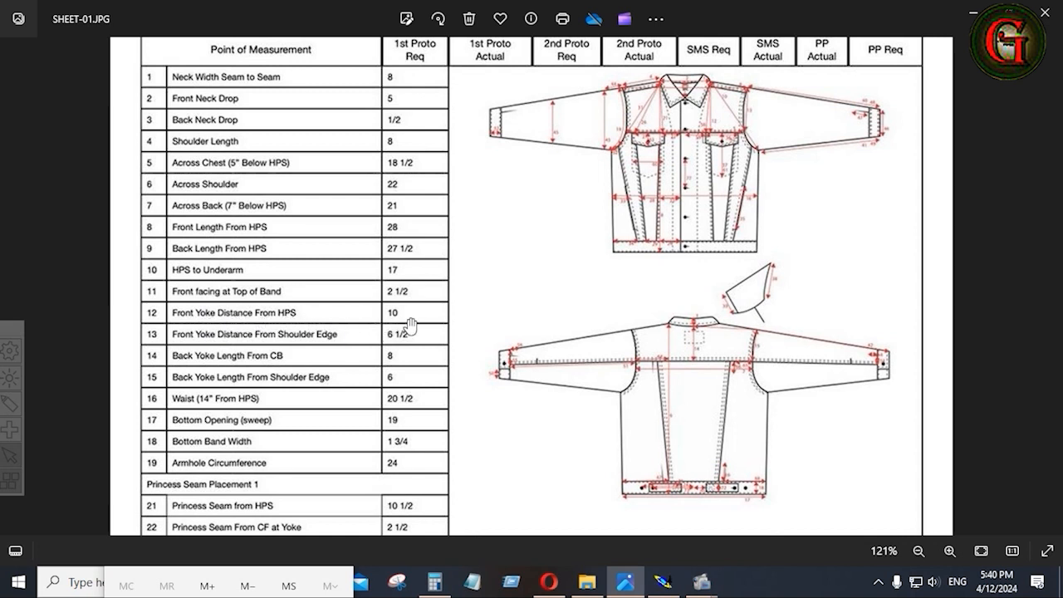
{"action": "left_click", "coordinate": [663, 581]}
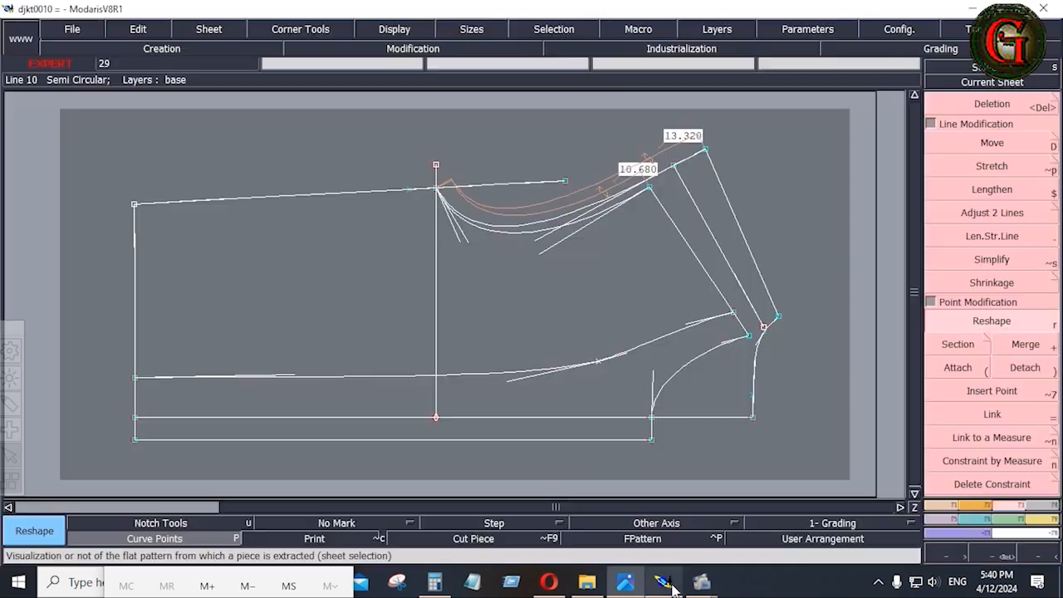
Draw a 10-inch horizontal Bezier guide line from the side point.
{"action": "left_click", "coordinate": [947, 506]}
{"action": "left_click", "coordinate": [989, 438]}
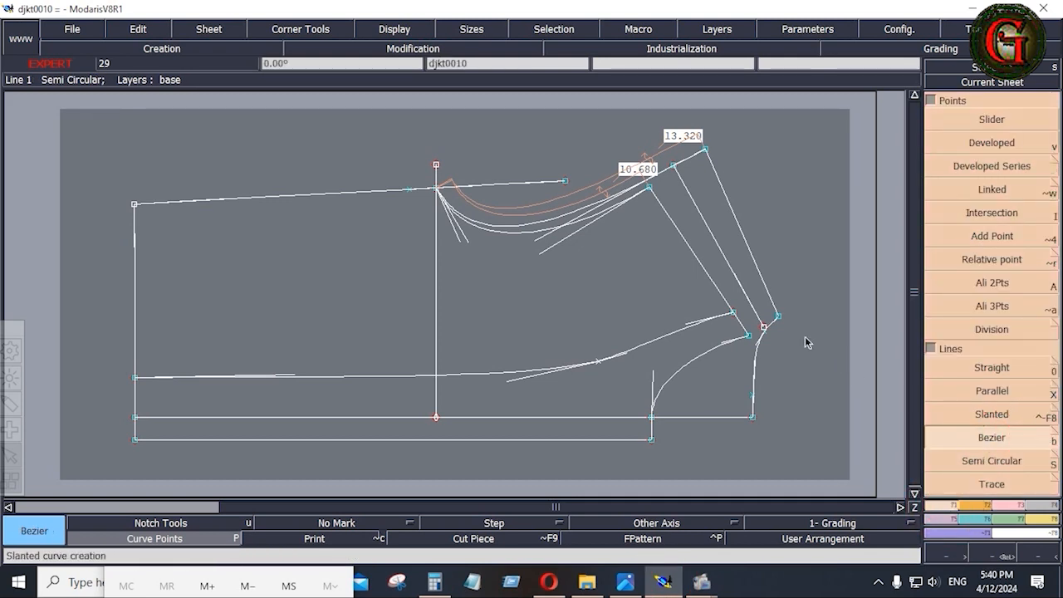
{"action": "left_click", "coordinate": [764, 329]}
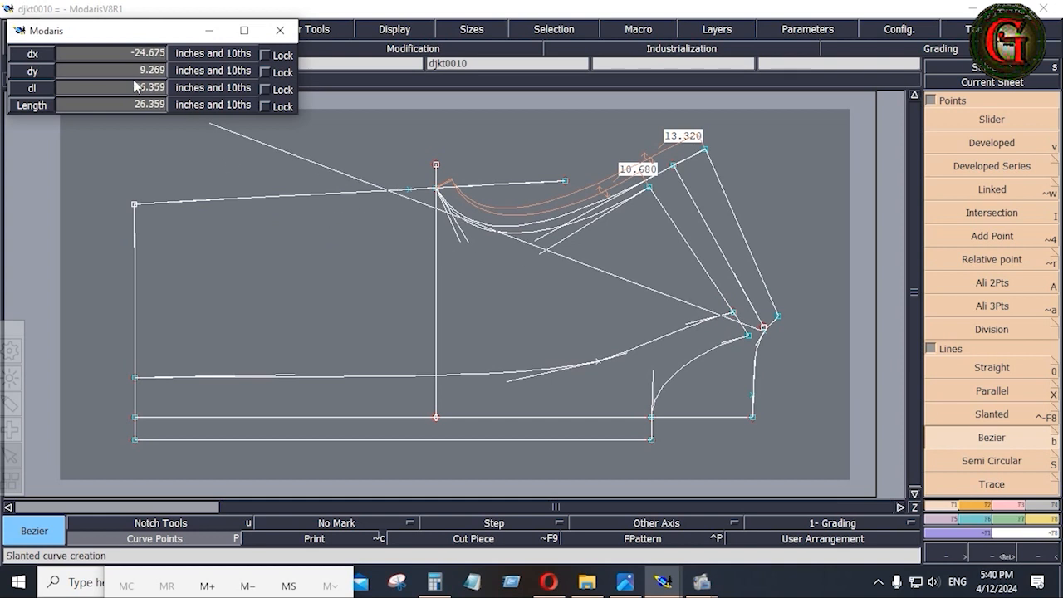
{"action": "left_click", "coordinate": [107, 90]}
{"action": "type", "text": "10"}
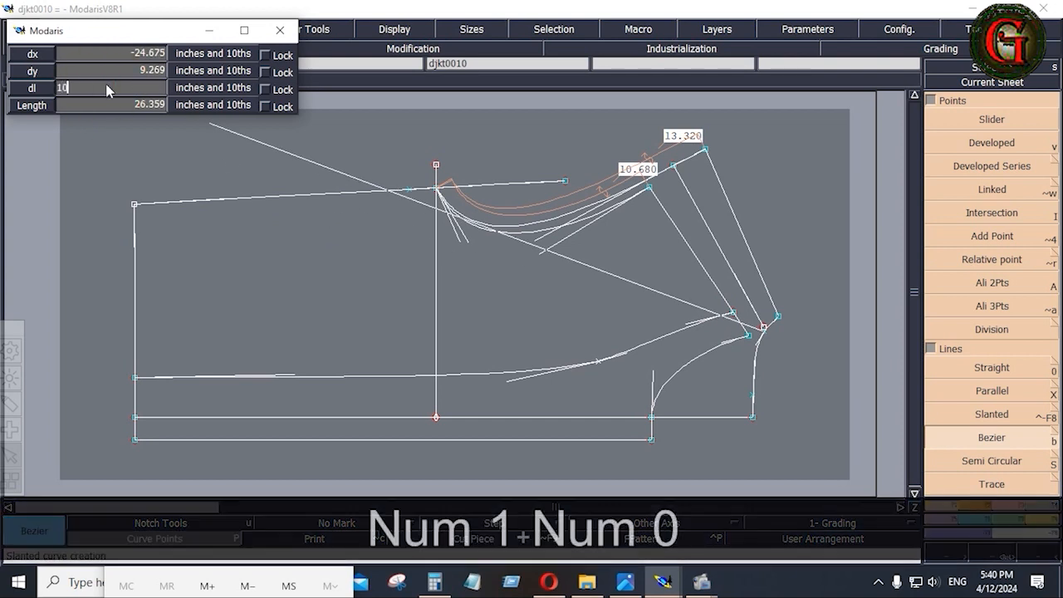
{"action": "key", "text": "Return"}
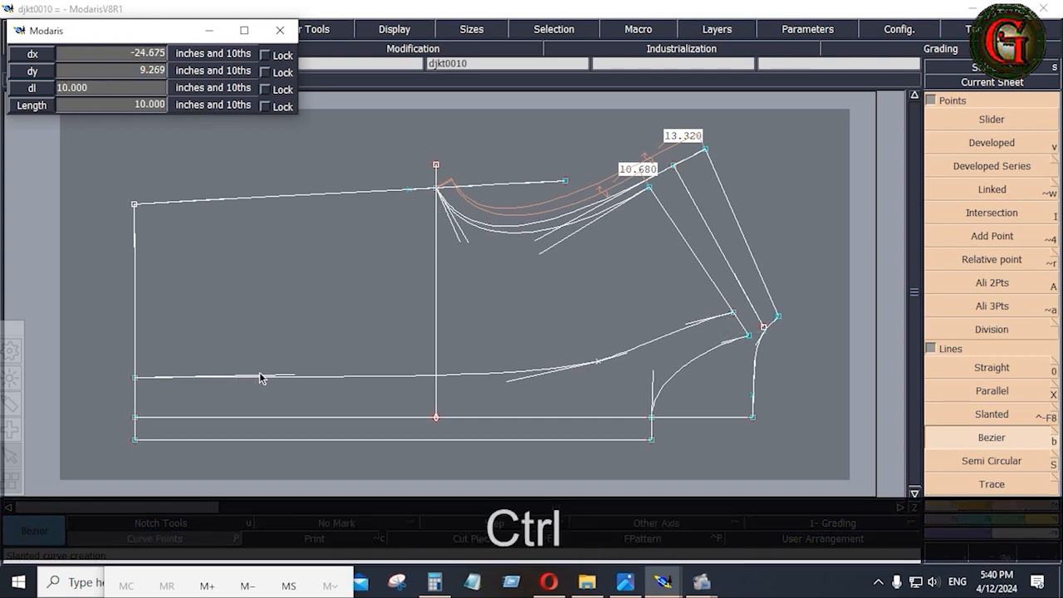
{"action": "left_click", "coordinate": [489, 343], "text": "ctrl"}
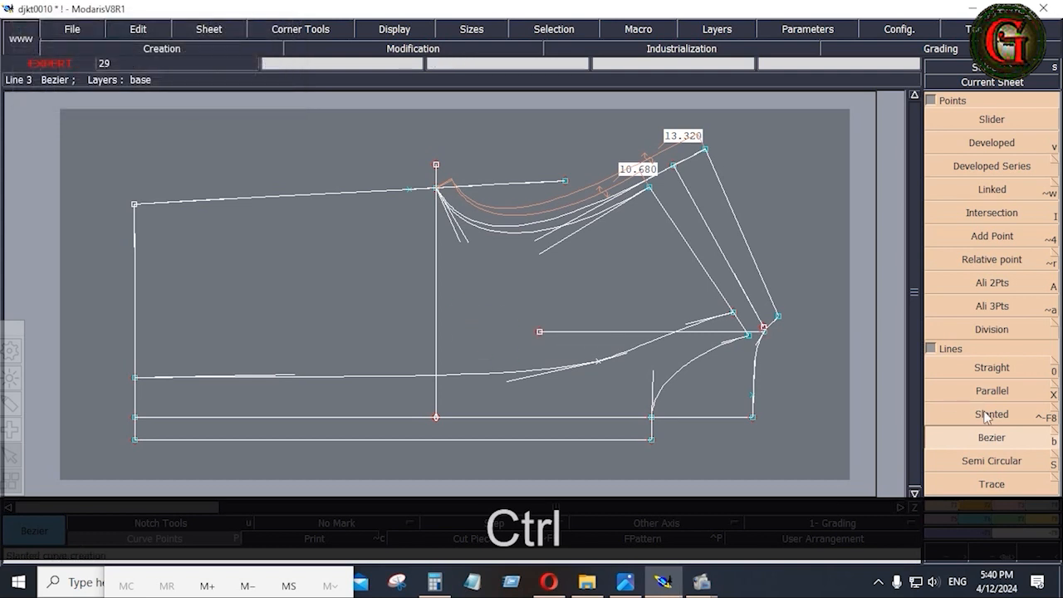
Draw a vertical panel line from the guide's end to the hem and extend it to the armhole.
{"action": "left_click", "coordinate": [540, 331]}
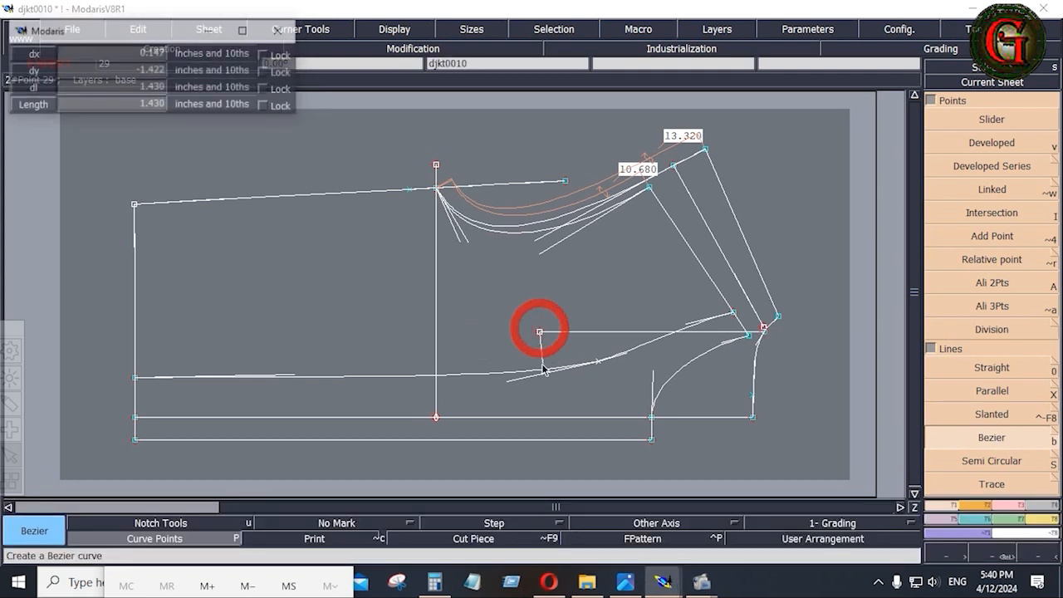
{"action": "left_click", "coordinate": [538, 440], "text": "ctrl"}
{"action": "left_click", "coordinate": [1014, 496]}
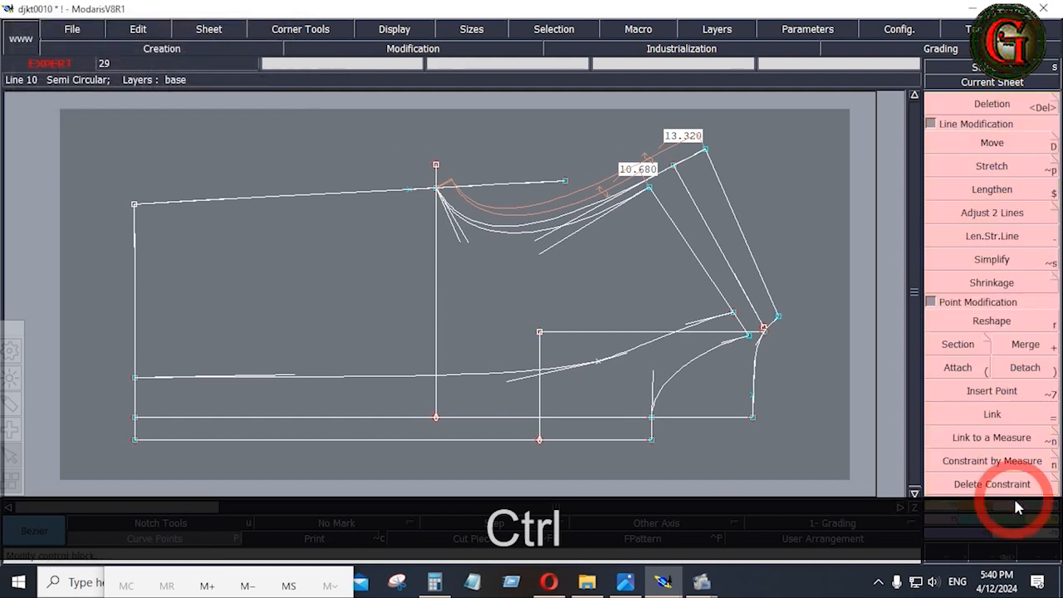
{"action": "left_click", "coordinate": [992, 212]}
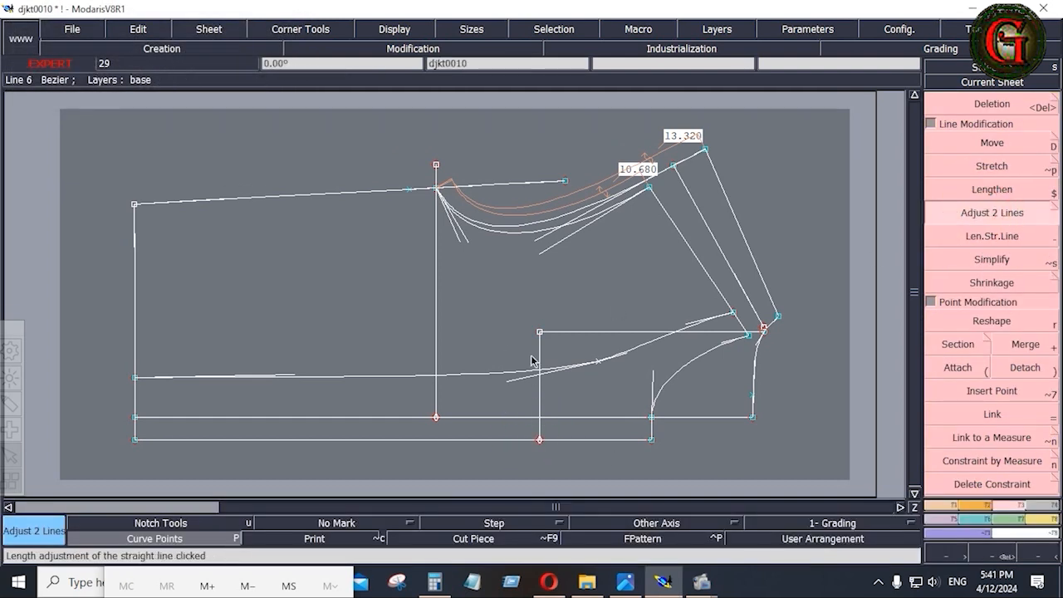
{"action": "left_click", "coordinate": [532, 238]}
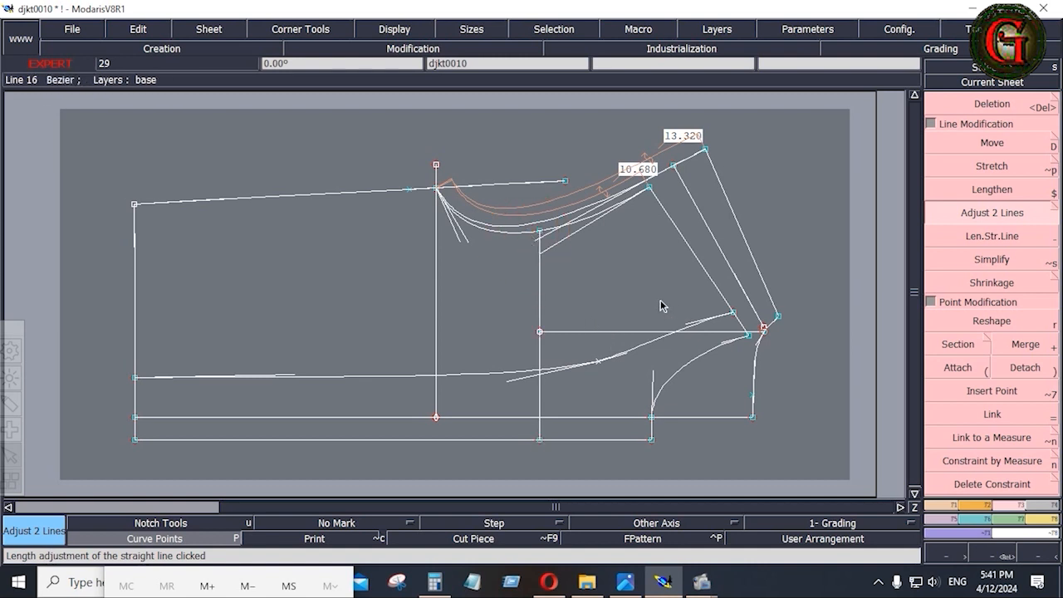
{"action": "left_click", "coordinate": [1038, 521]}
{"action": "left_click", "coordinate": [971, 226]}
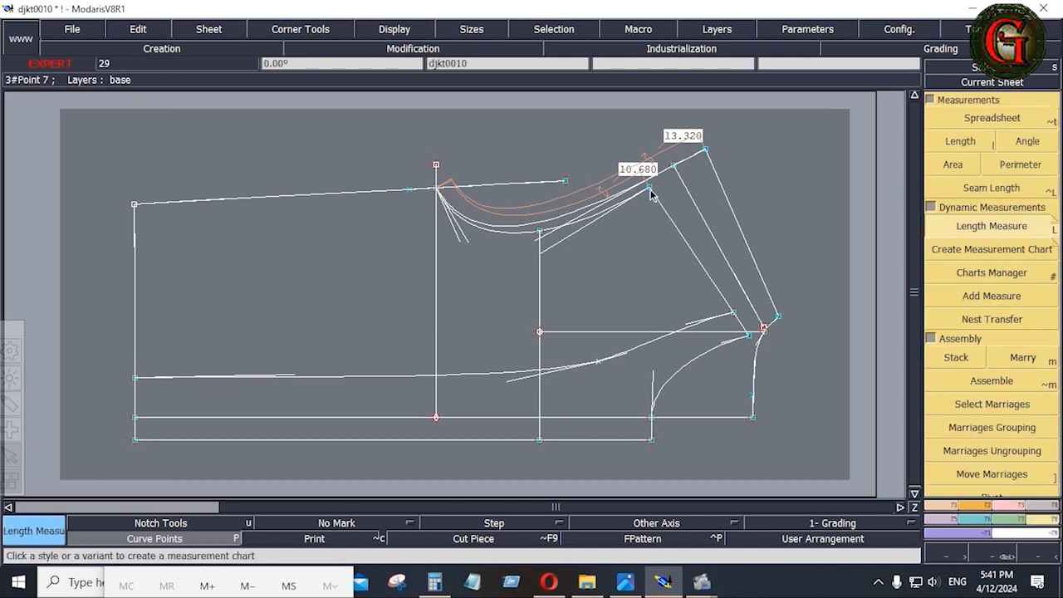
Measure the armhole up to the panel line (6.652), then undo that measurement.
{"action": "left_click", "coordinate": [676, 164]}
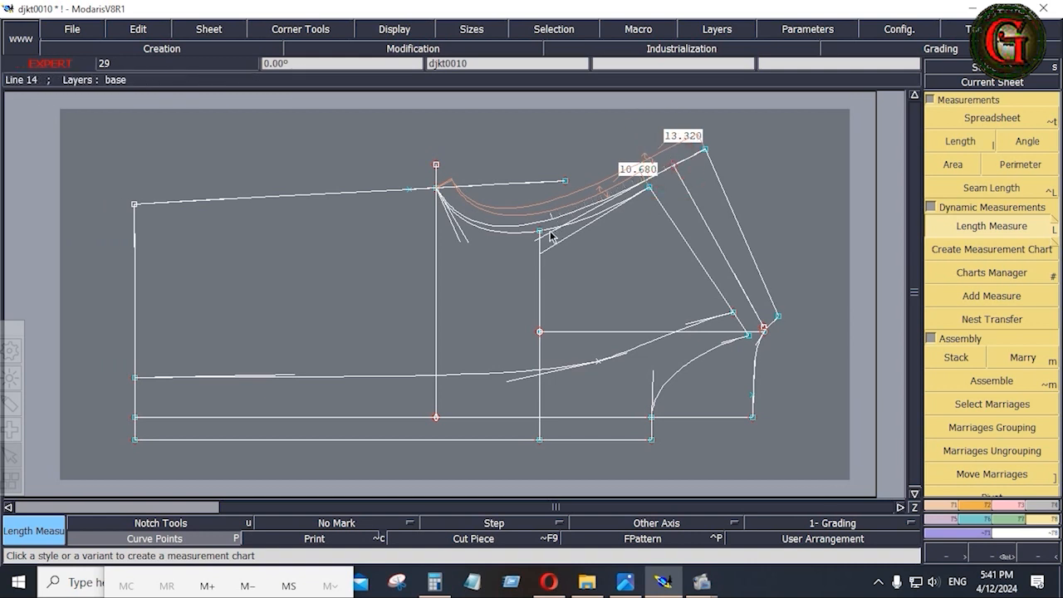
{"action": "key", "text": "space"}
{"action": "key", "text": "space"}
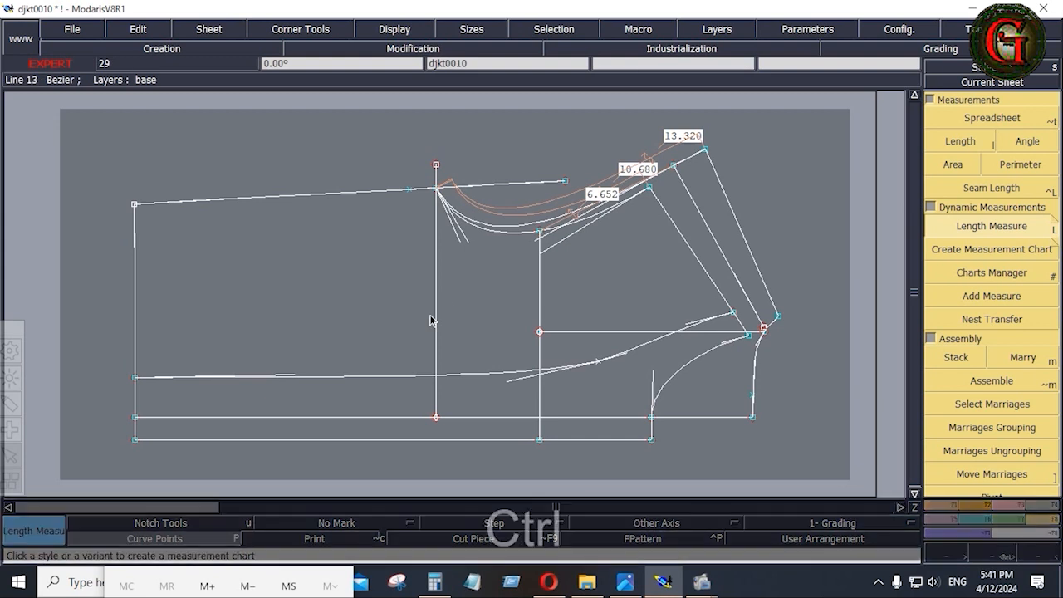
{"action": "key", "text": "ctrl+z"}
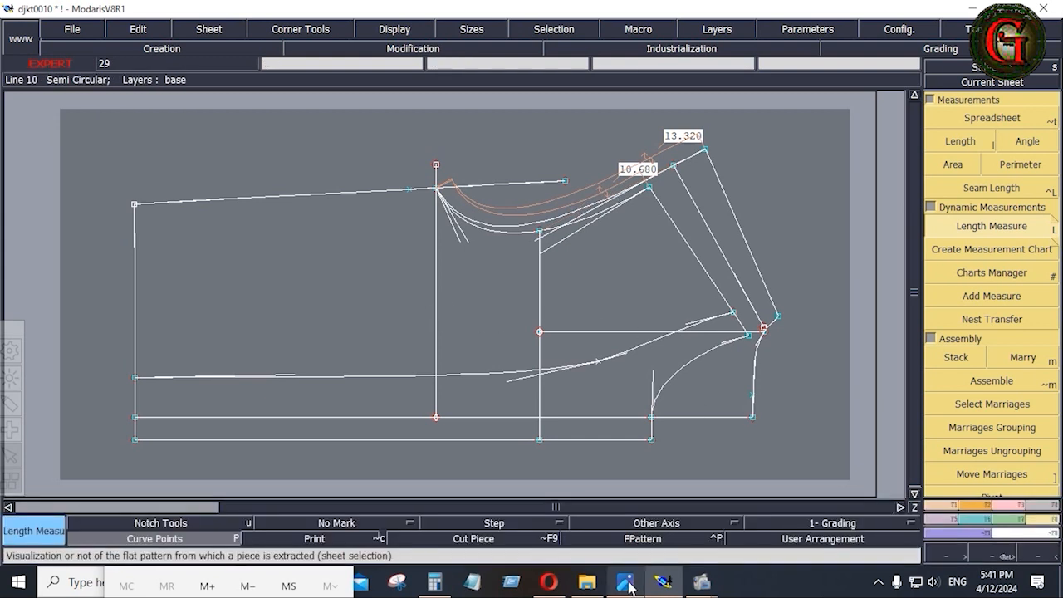
Compare against the SHEET-01 yoke measurements and return to the jacket front draft.
{"action": "left_click", "coordinate": [627, 584]}
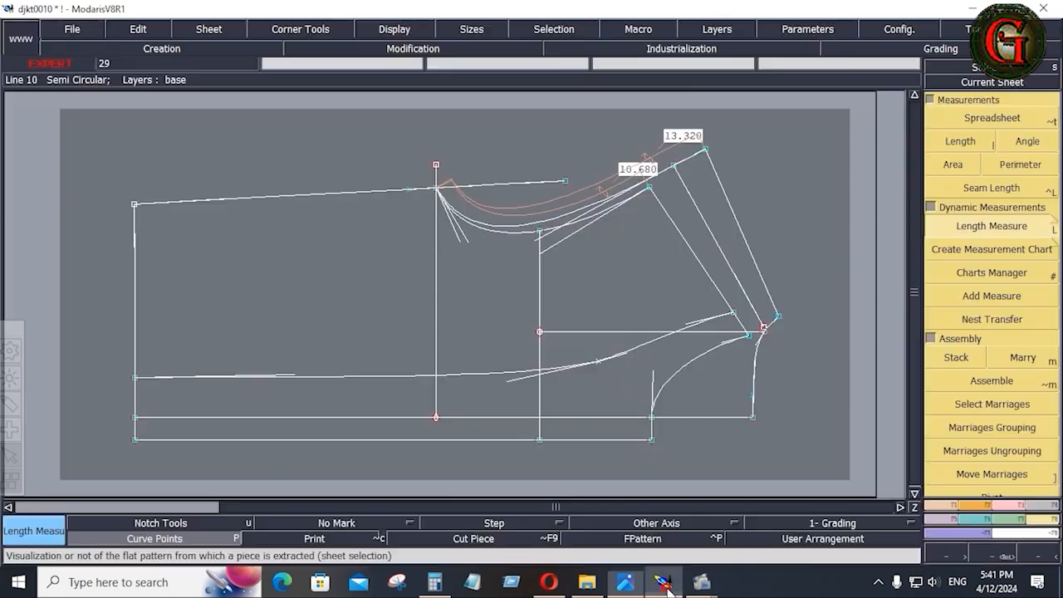
{"action": "left_click", "coordinate": [663, 582]}
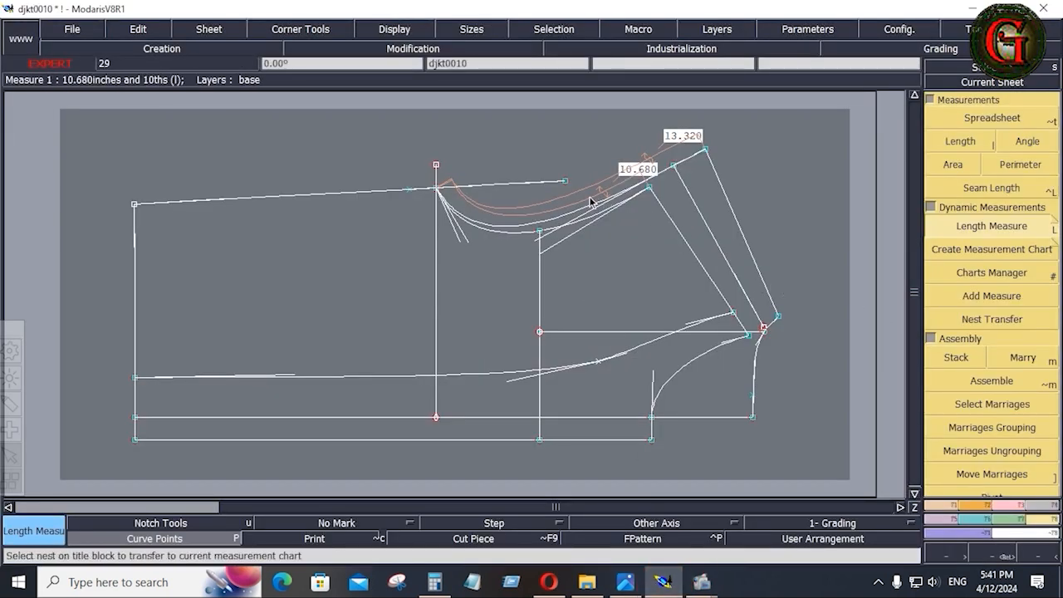
{"action": "key", "text": "alt+Tab"}
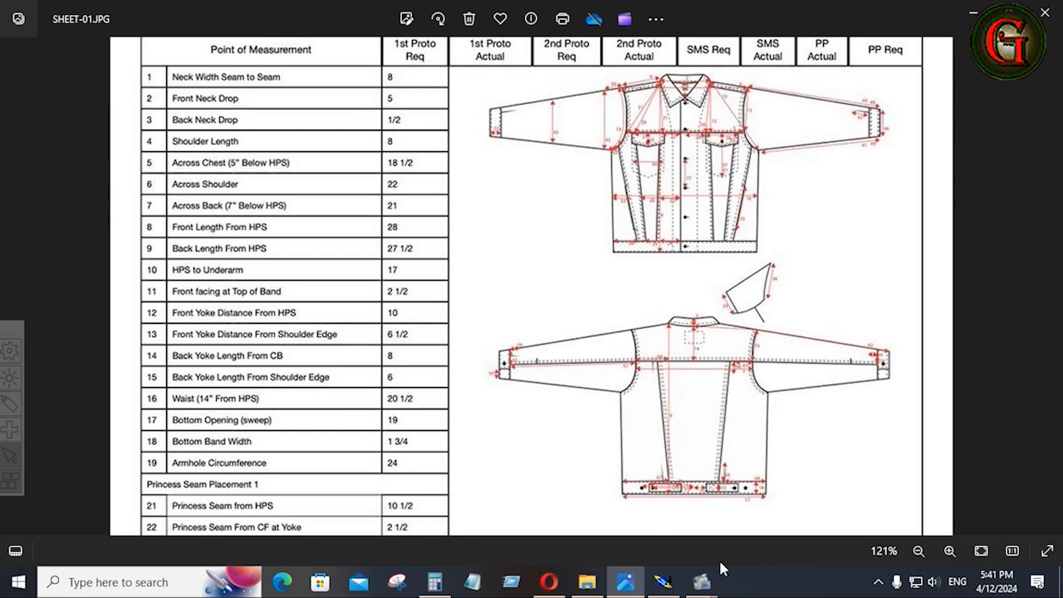
{"action": "left_click", "coordinate": [663, 582]}
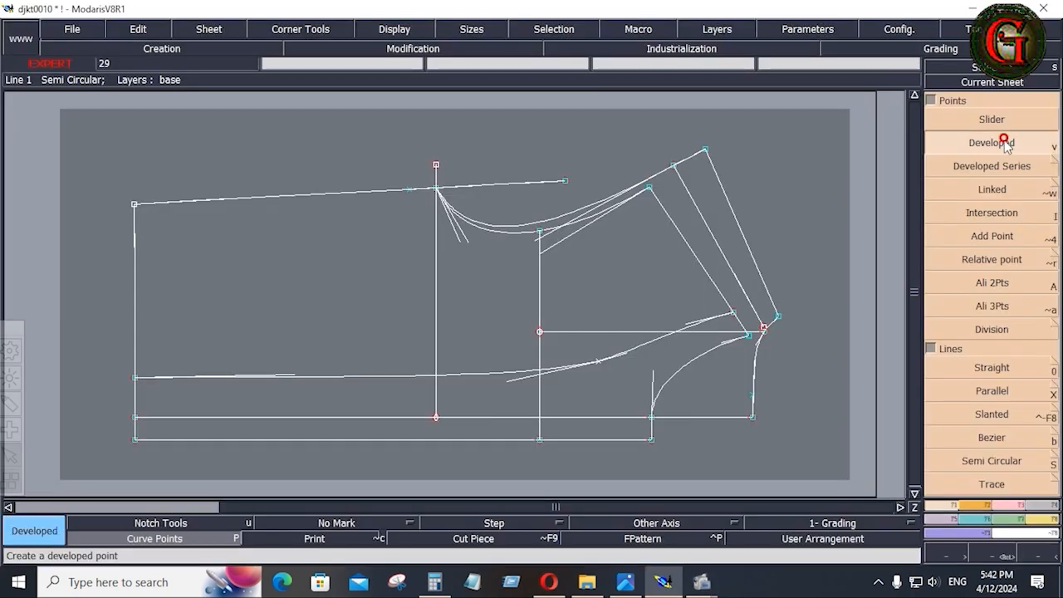
Measure the bottom line and draw a straight vertical guide line from it up to the armhole.
{"action": "left_click", "coordinate": [752, 418]}
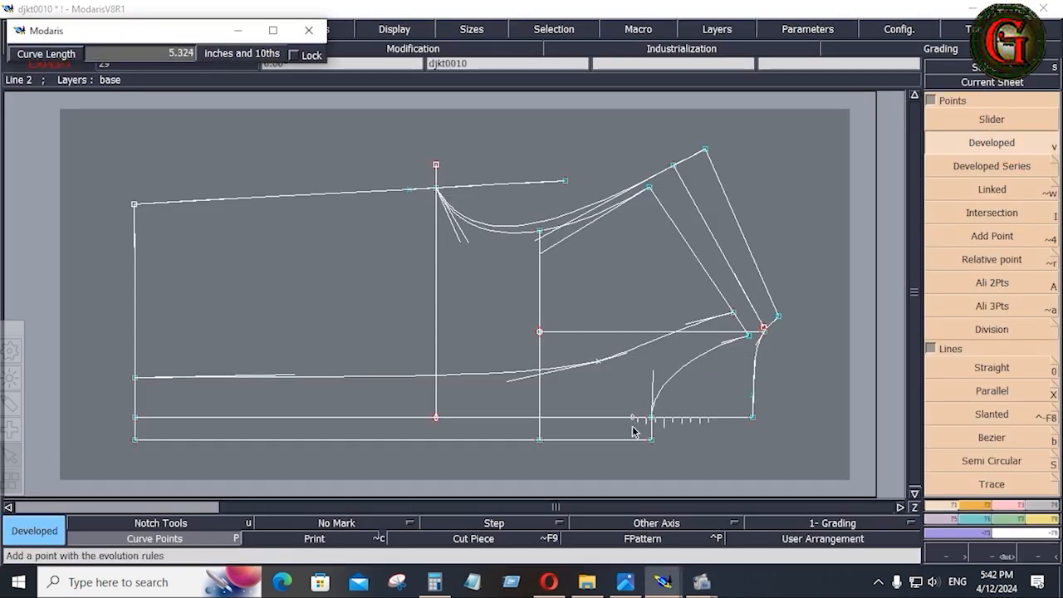
{"action": "left_click", "coordinate": [517, 419]}
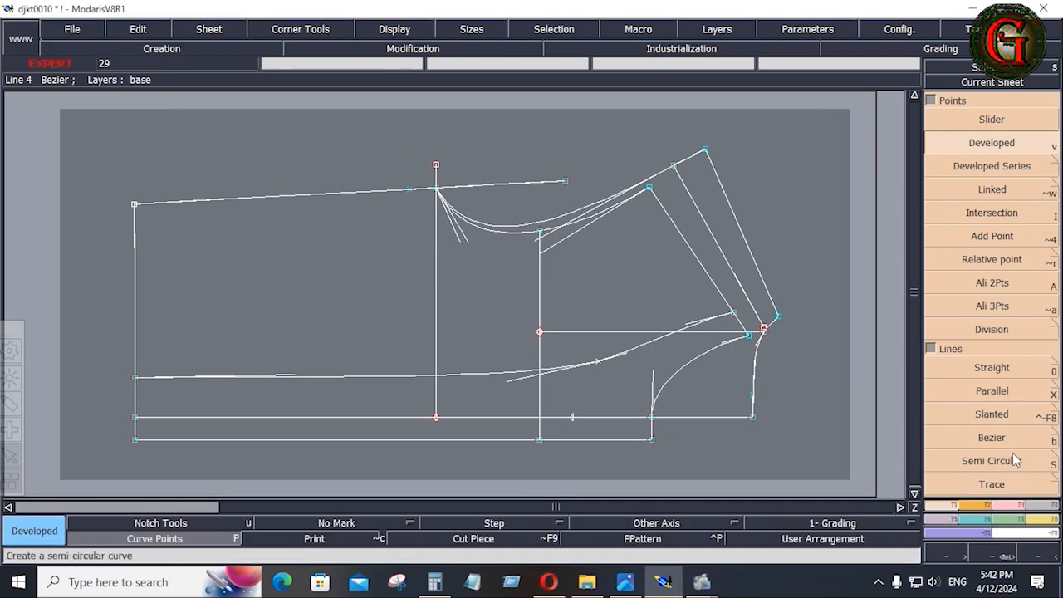
{"action": "left_click", "coordinate": [1004, 441]}
{"action": "left_click", "coordinate": [572, 419]}
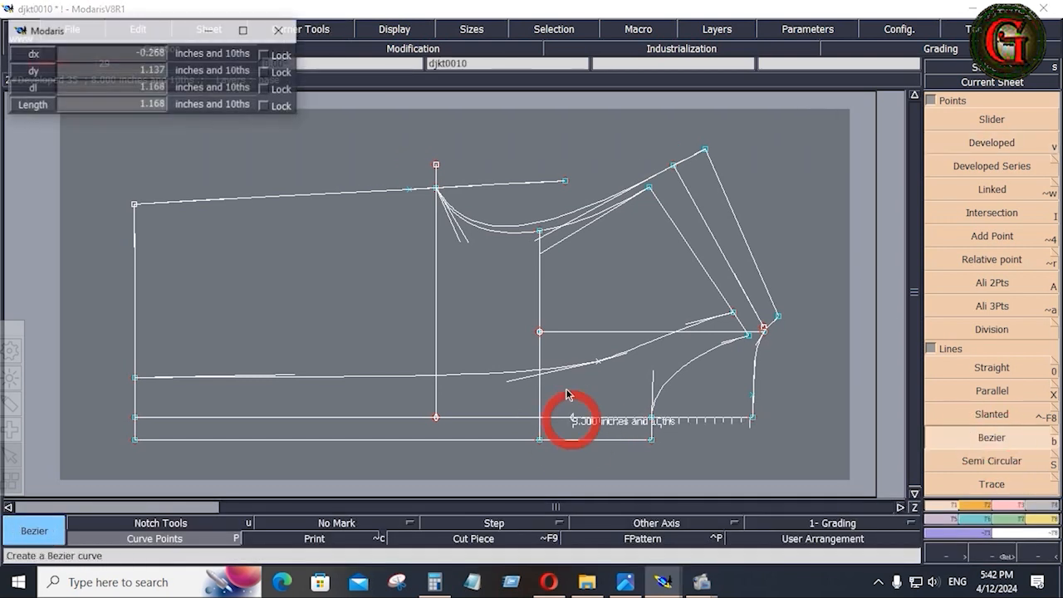
{"action": "key", "text": "ctrl"}
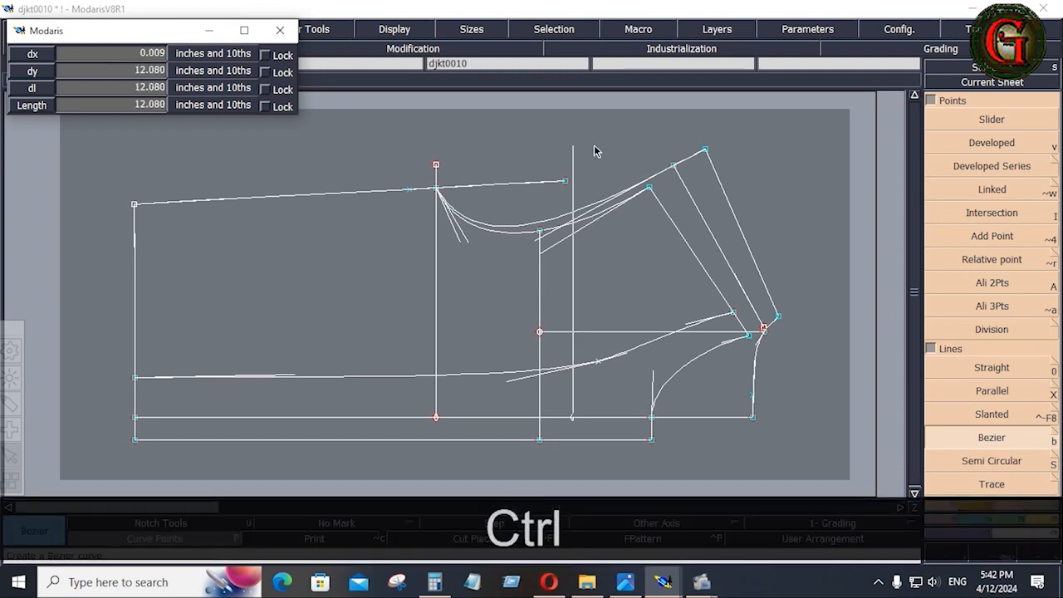
{"action": "left_click", "coordinate": [575, 213]}
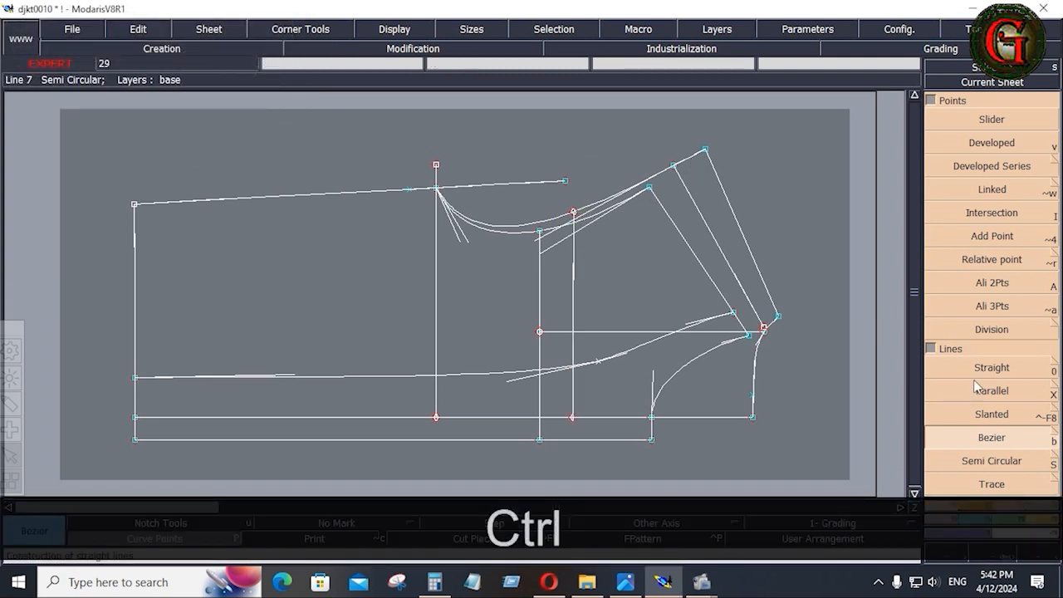
Add a length measure of the upper armhole section reading 4.899, then bring up the spec sheet.
{"action": "scroll", "coordinate": [1047, 237], "scroll_direction": "down", "scroll_amount": 5}
{"action": "left_click", "coordinate": [1045, 235]}
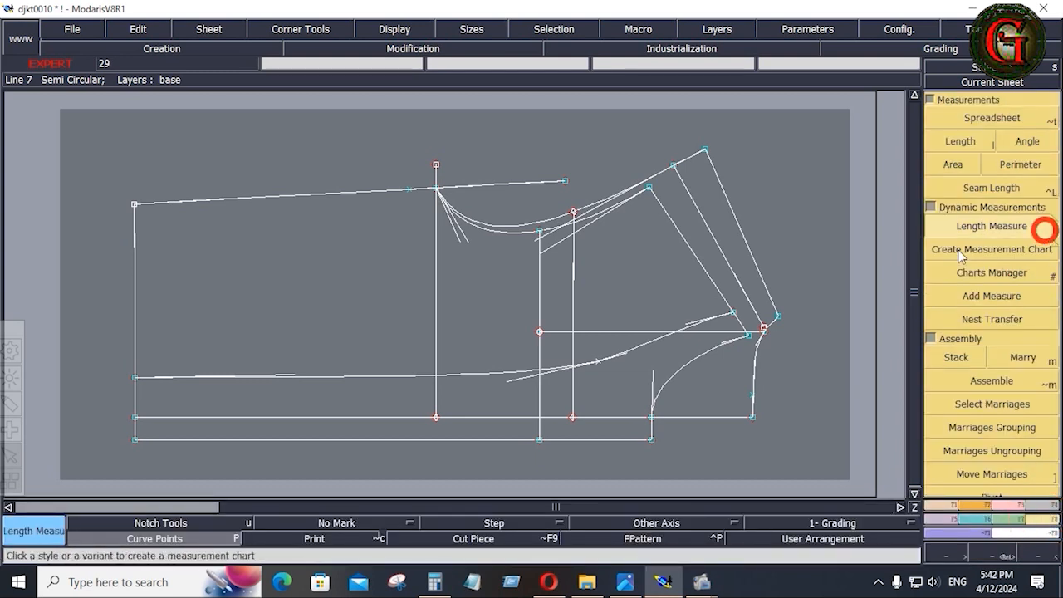
{"action": "left_click", "coordinate": [575, 210]}
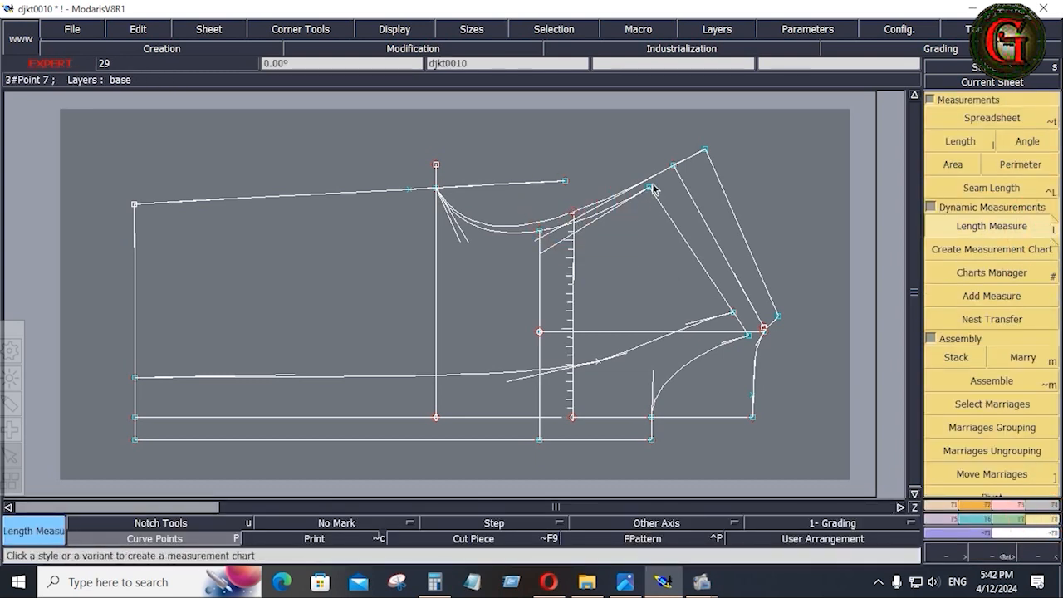
{"action": "key", "text": "space"}
{"action": "left_click", "coordinate": [674, 167]}
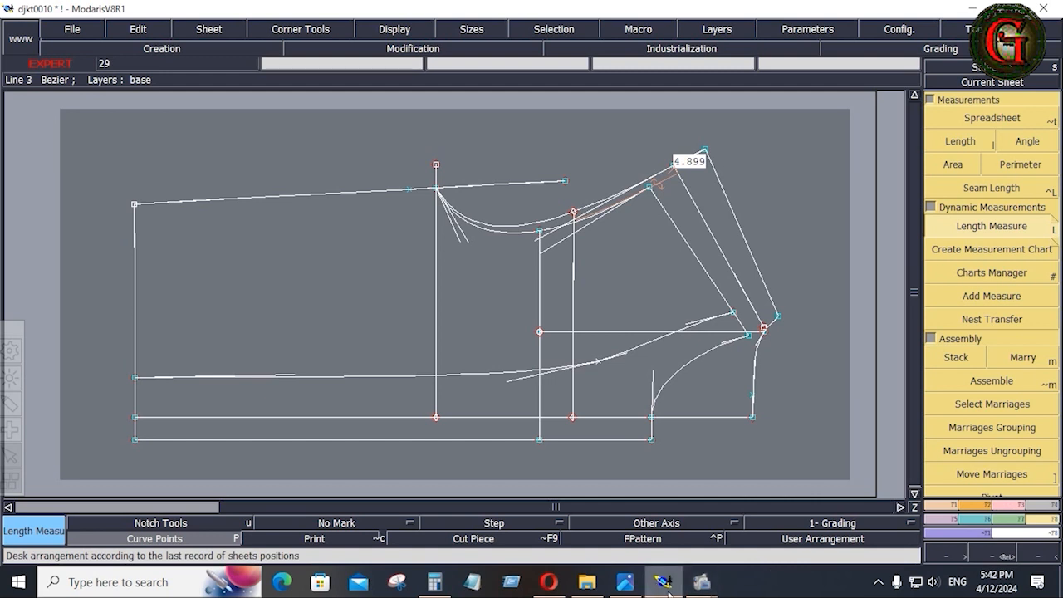
{"action": "left_click", "coordinate": [624, 581]}
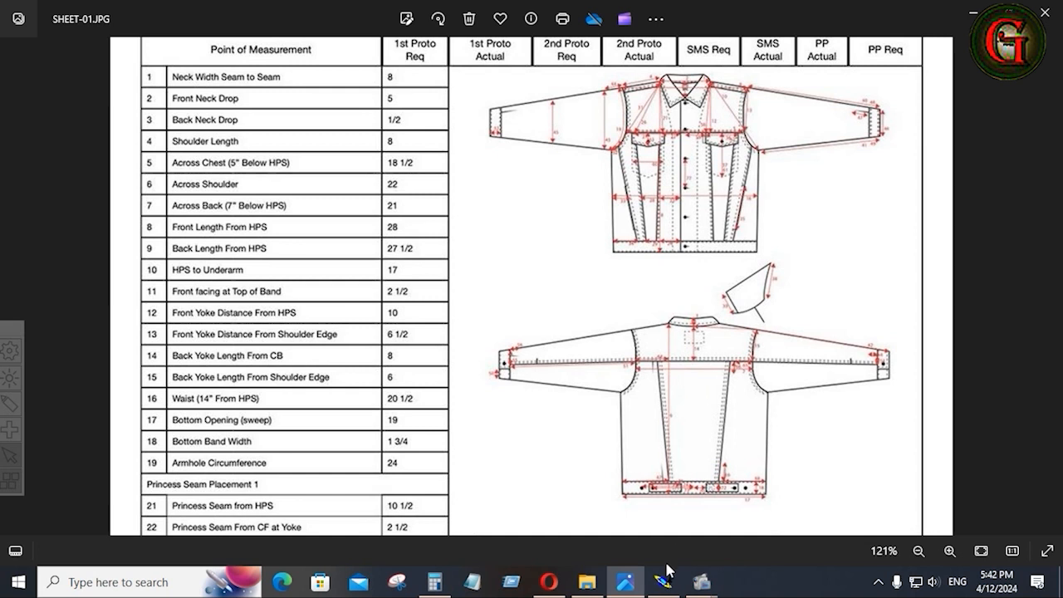
Look at the denim jacket flat sketches' panel seams, then return to the Modaris draft.
{"action": "left_click", "coordinate": [625, 582]}
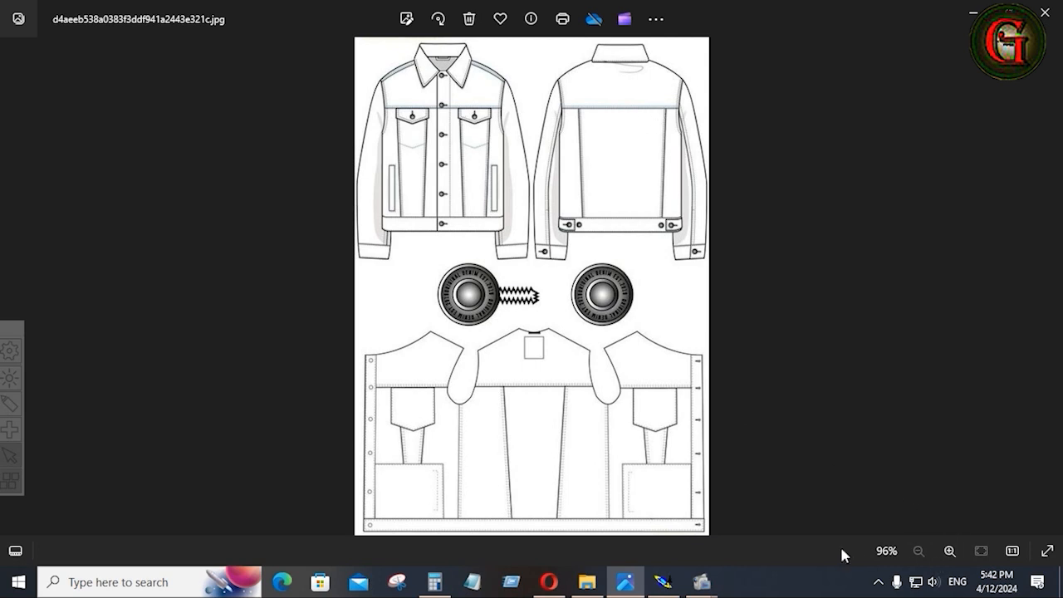
{"action": "left_click", "coordinate": [663, 582]}
Shift the guide line's top point left along the armhole until the section reads 6.033.
{"action": "key", "text": "r"}
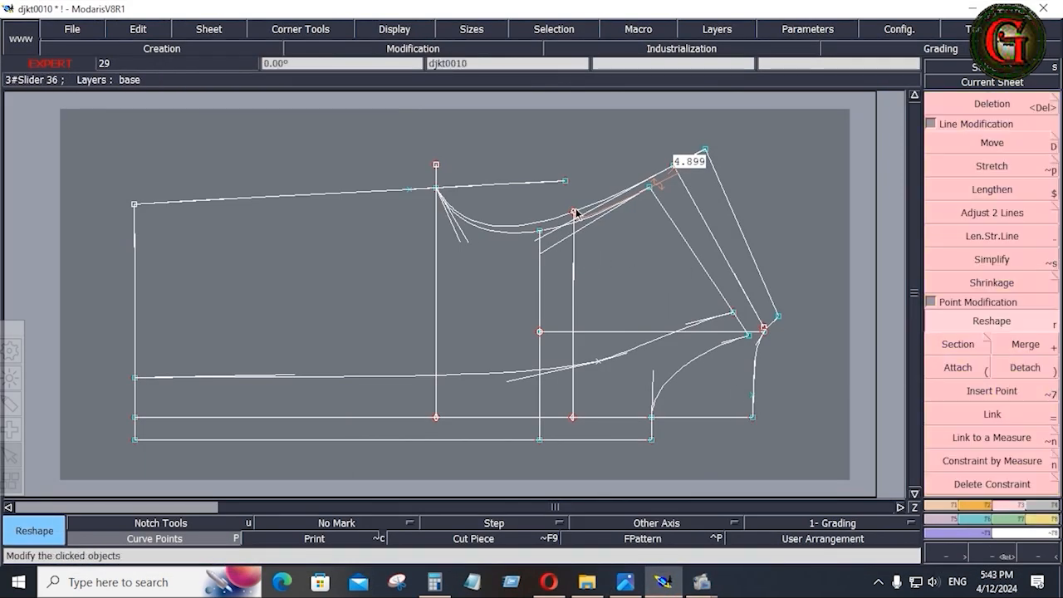
{"action": "left_click", "coordinate": [572, 211]}
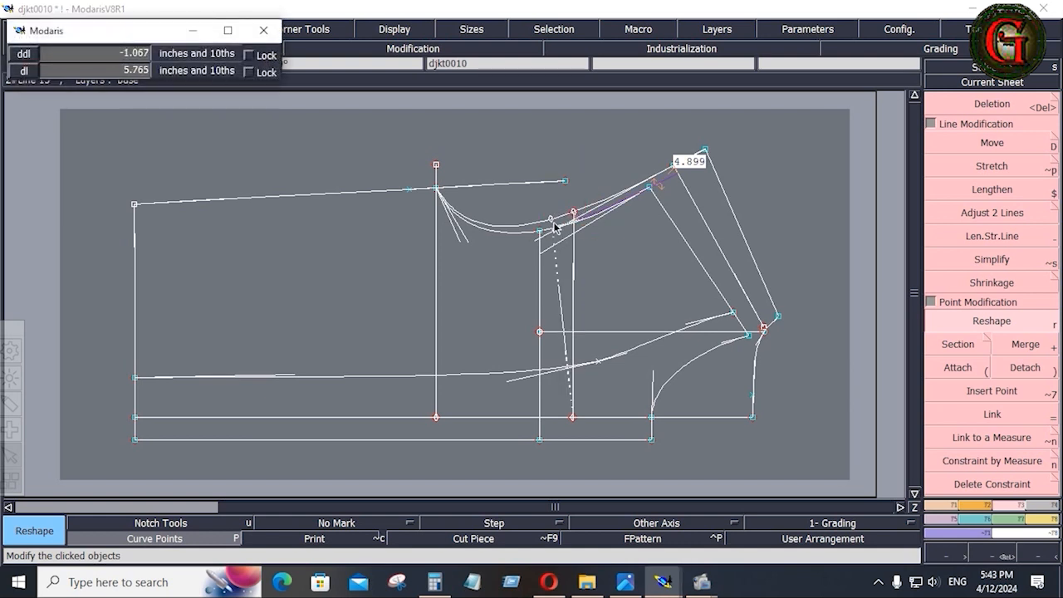
{"action": "left_click", "coordinate": [554, 223]}
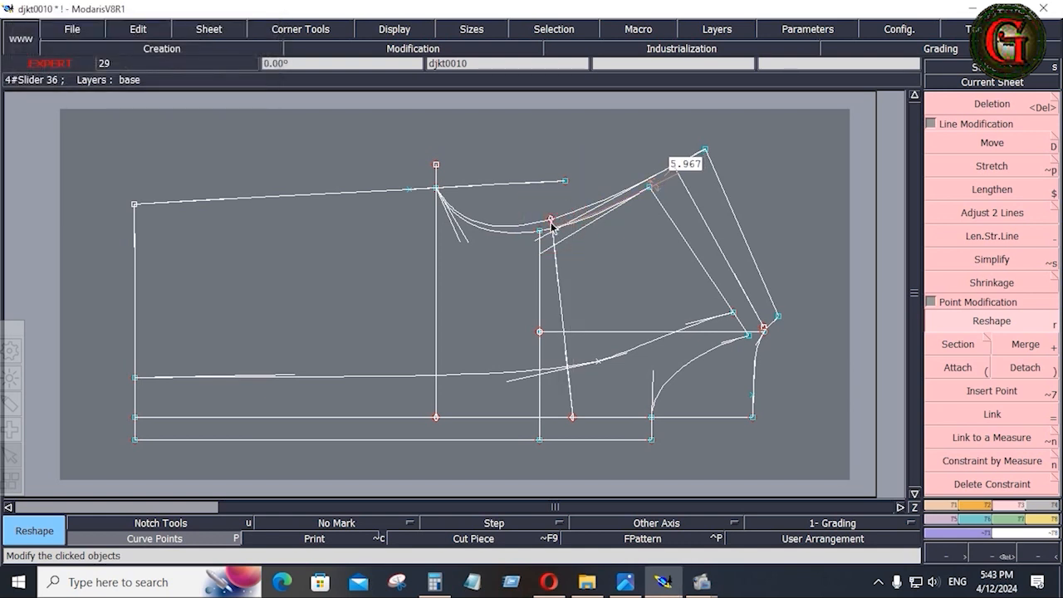
{"action": "left_click", "coordinate": [551, 221]}
{"action": "left_click", "coordinate": [549, 220]}
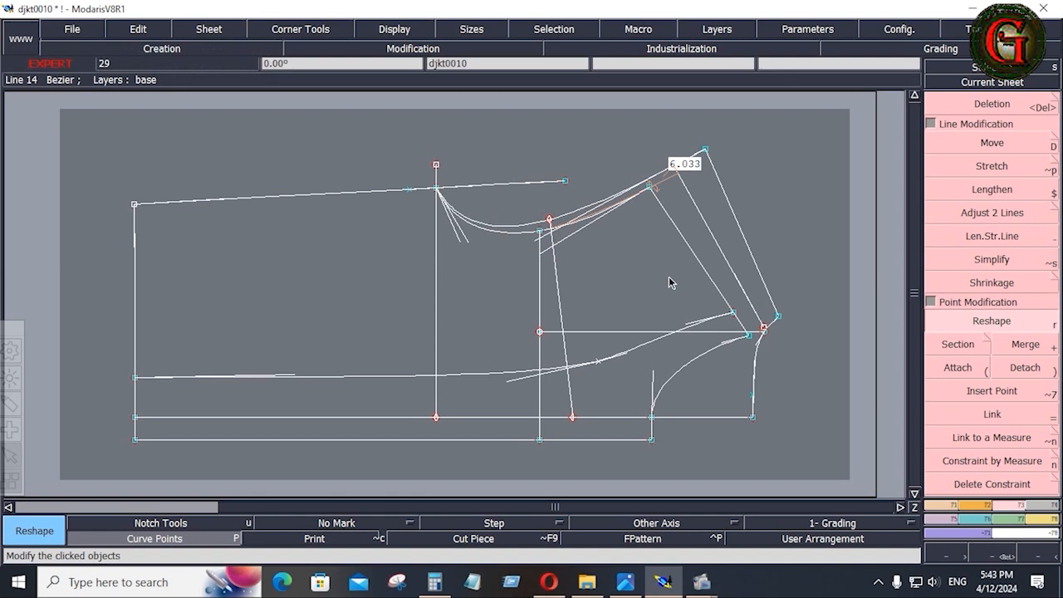
Reshape the neighbouring guide line, then bring up the SHEET-01 spec sheet.
{"action": "left_click", "coordinate": [948, 324]}
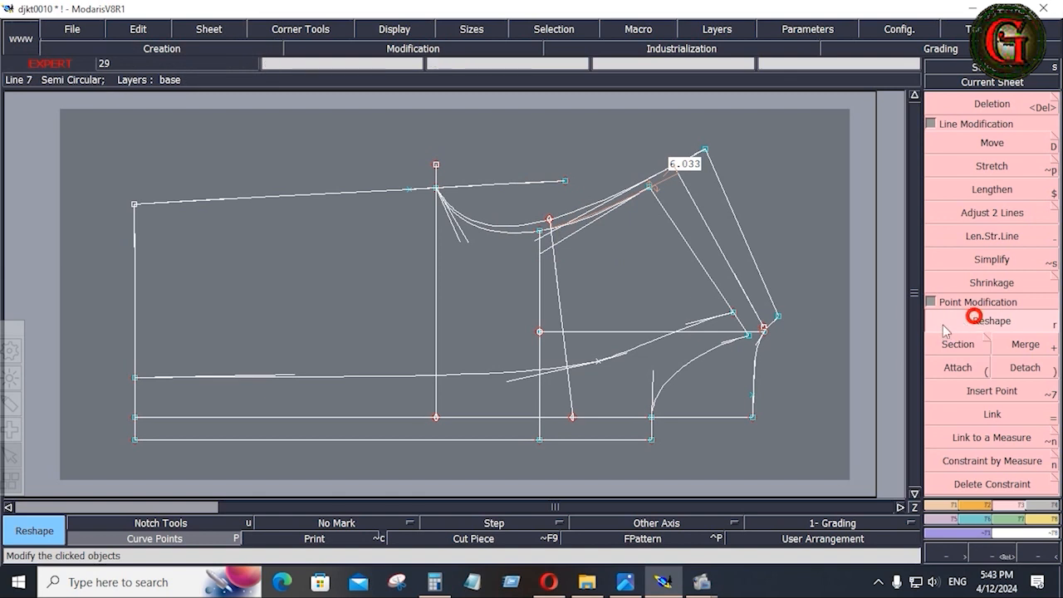
{"action": "left_click", "coordinate": [573, 312]}
{"action": "left_click", "coordinate": [560, 276]}
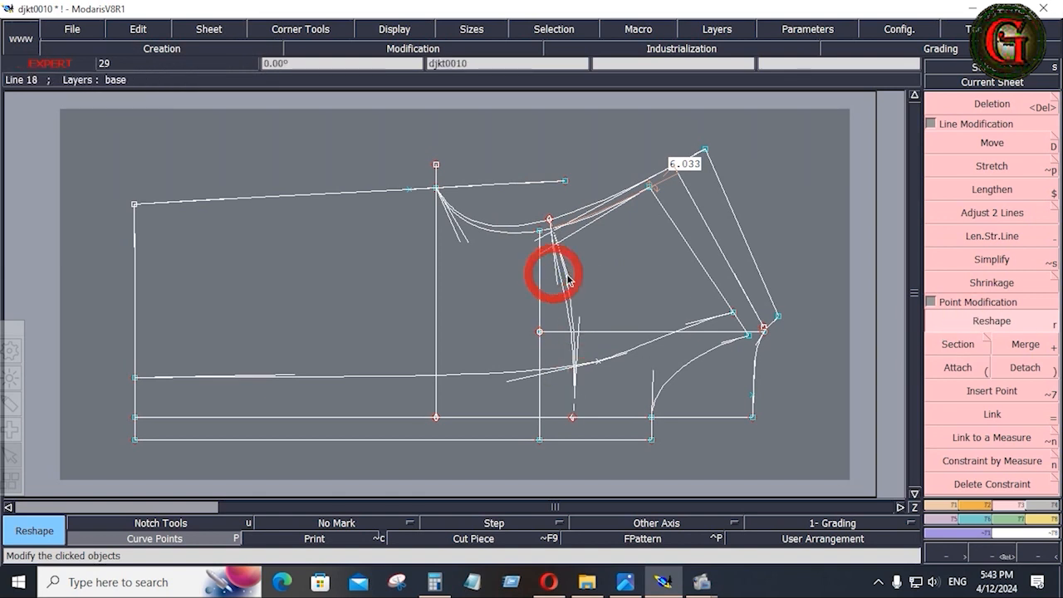
{"action": "left_click", "coordinate": [627, 584]}
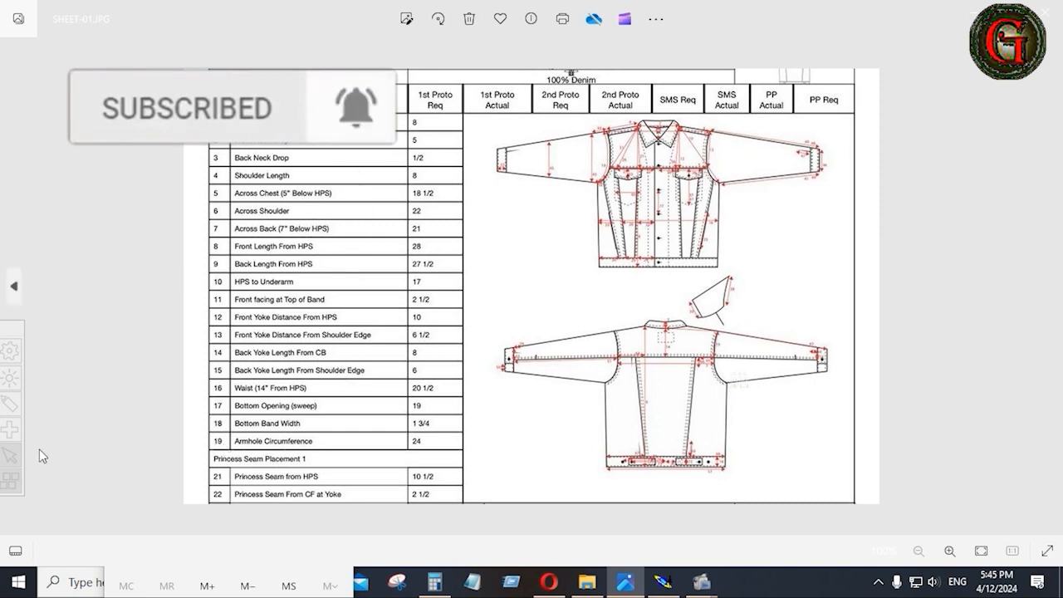
{"action": "mouse_move", "coordinate": [210, 450]}
{"action": "left_mouse_down"}
{"action": "mouse_move", "coordinate": [463, 456]}
{"action": "mouse_move", "coordinate": [478, 295]}
{"action": "mouse_move", "coordinate": [470, 126]}
{"action": "mouse_move", "coordinate": [438, 114]}
{"action": "mouse_move", "coordinate": [201, 349]}
{"action": "mouse_move", "coordinate": [206, 450]}
{"action": "left_mouse_up"}
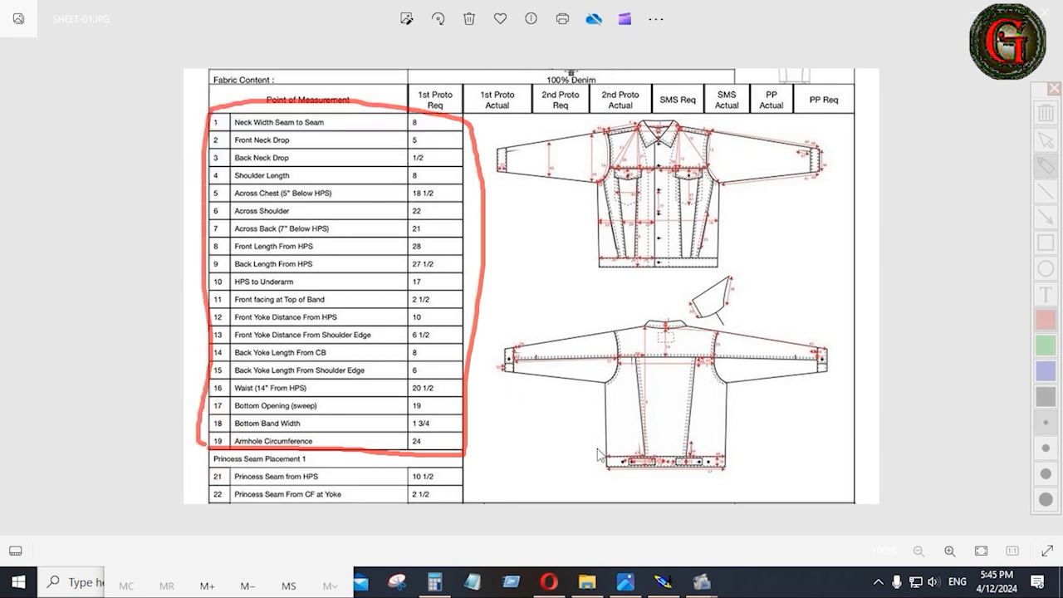
{"action": "left_click", "coordinate": [656, 584]}
{"action": "left_click", "coordinate": [669, 587]}
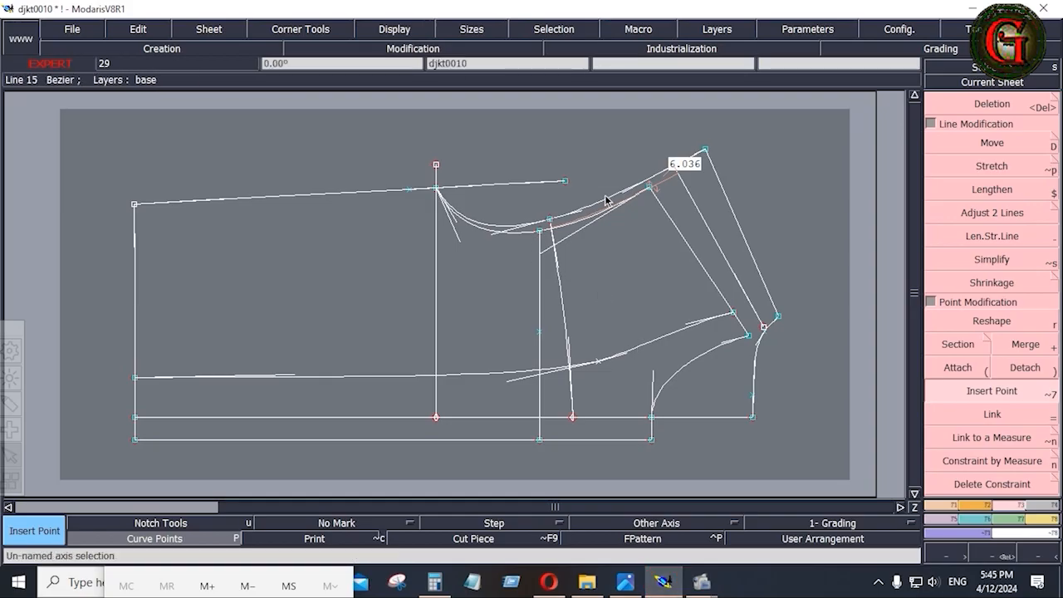
{"action": "left_click", "coordinate": [626, 583]}
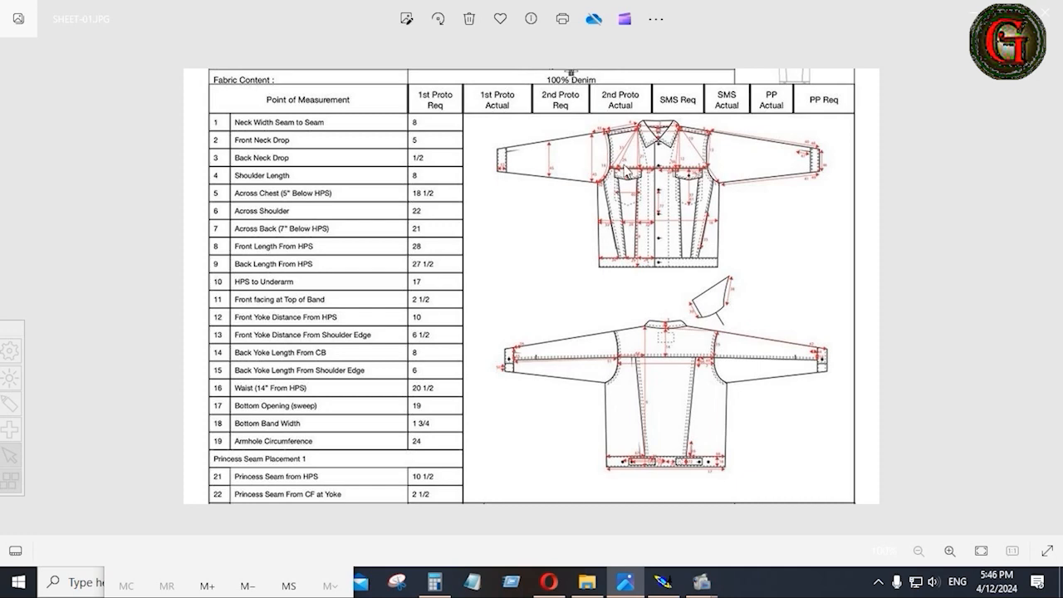
Zoom into the front jacket sketch's chest measurements in Photos, then go back to Modaris.
{"action": "scroll", "coordinate": [624, 141], "scroll_direction": "up", "scroll_amount": 5}
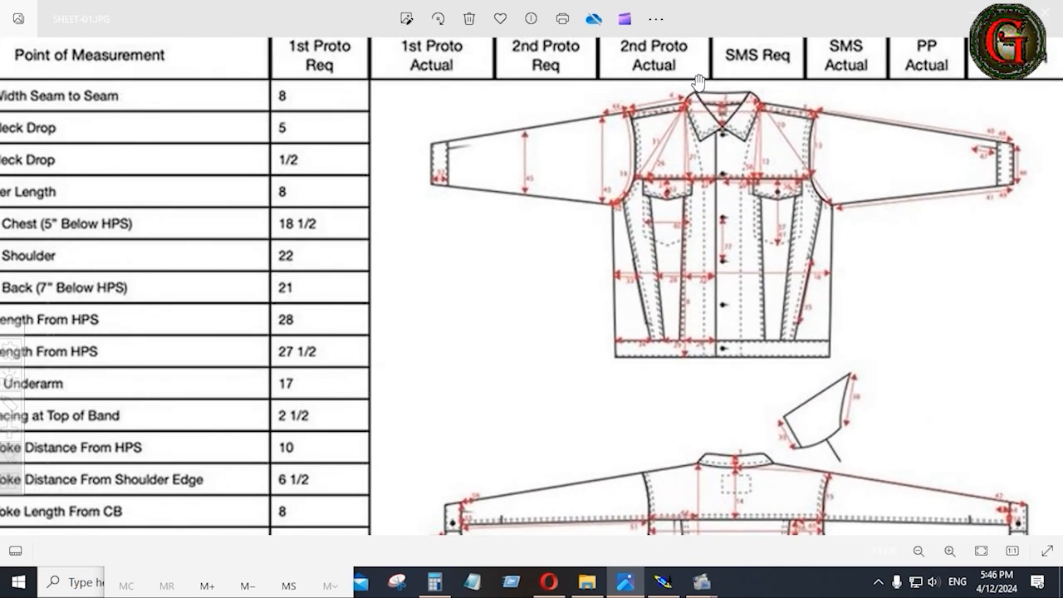
{"action": "scroll", "coordinate": [717, 92], "scroll_direction": "up", "scroll_amount": 2}
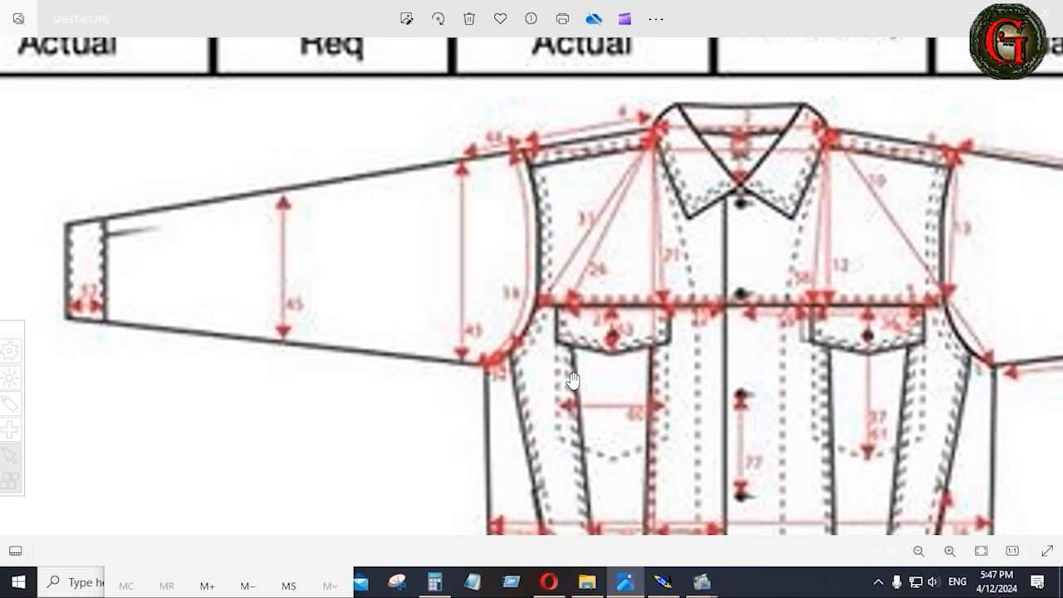
{"action": "left_click", "coordinate": [663, 582]}
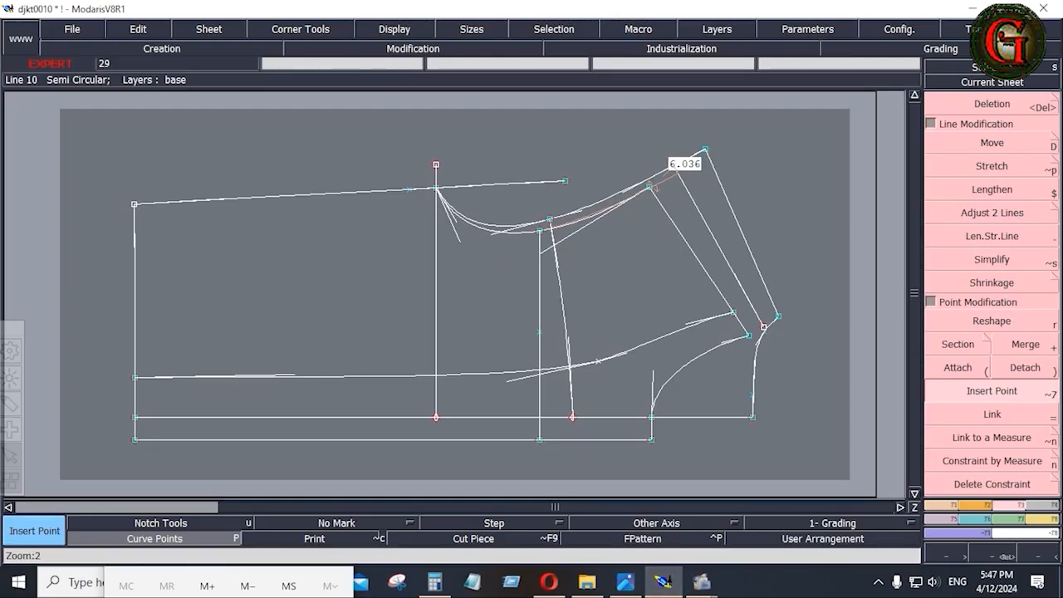
Draw a 10.5-inch Bezier line from the armhole point, then undo the misplaced result.
{"action": "left_click", "coordinate": [947, 506]}
{"action": "left_click", "coordinate": [1010, 440]}
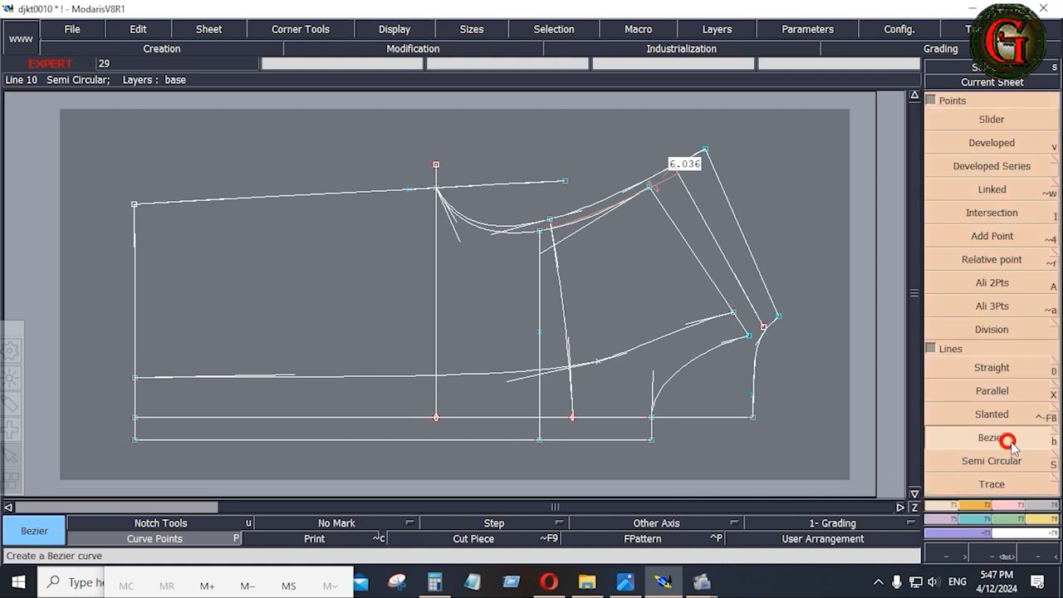
{"action": "left_click", "coordinate": [750, 337]}
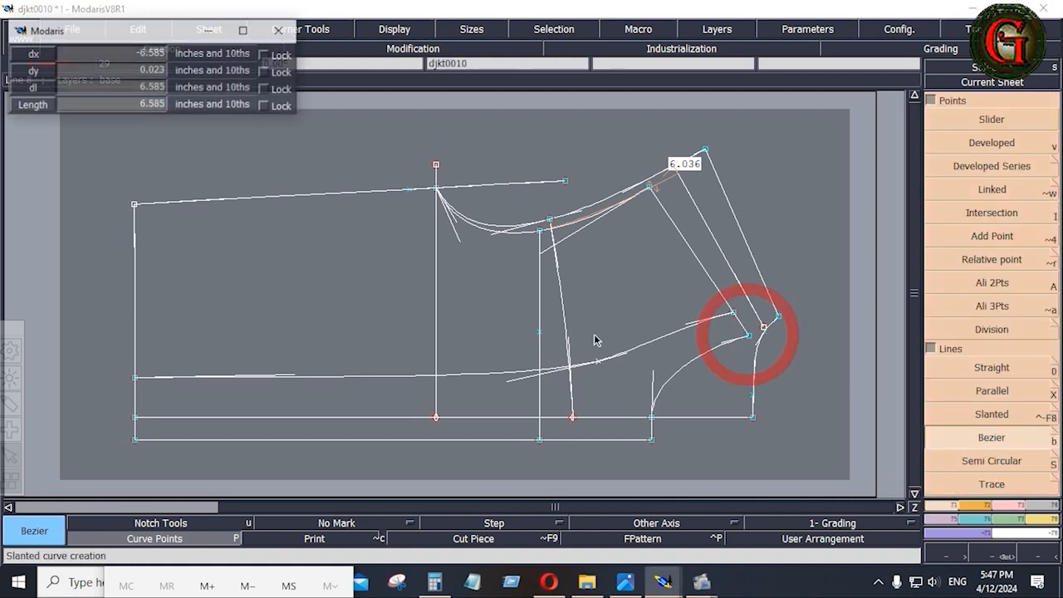
{"action": "left_click", "coordinate": [83, 88]}
{"action": "type", "text": "10.5"}
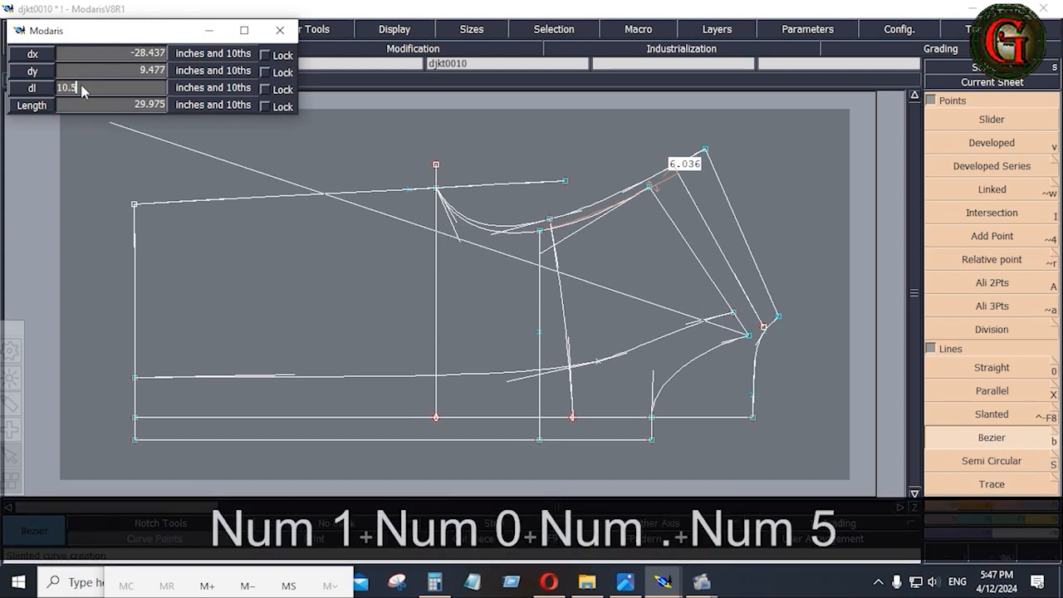
{"action": "key", "text": "Return"}
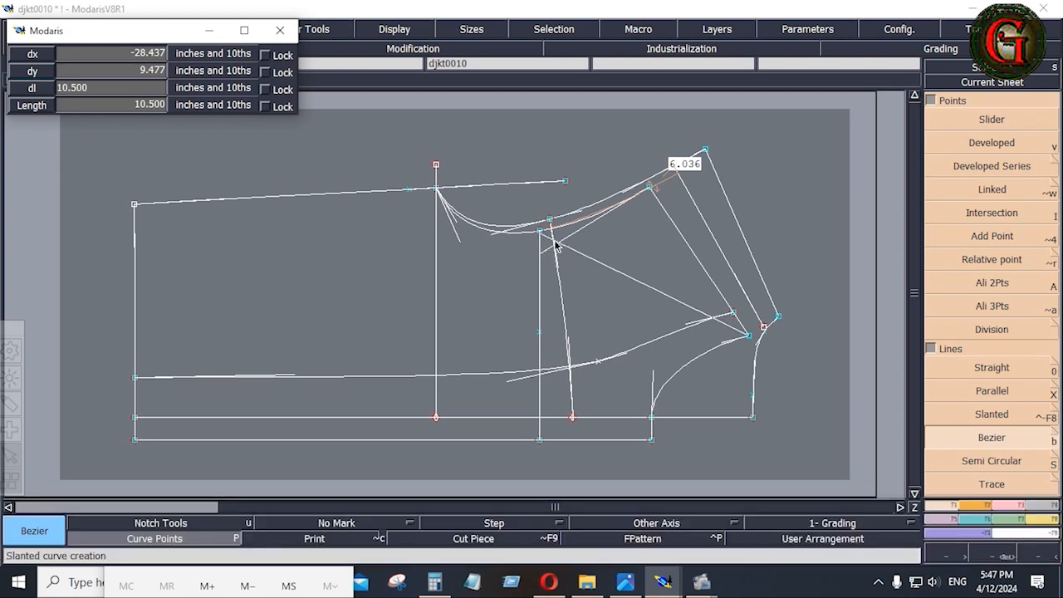
{"action": "left_click", "coordinate": [541, 292]}
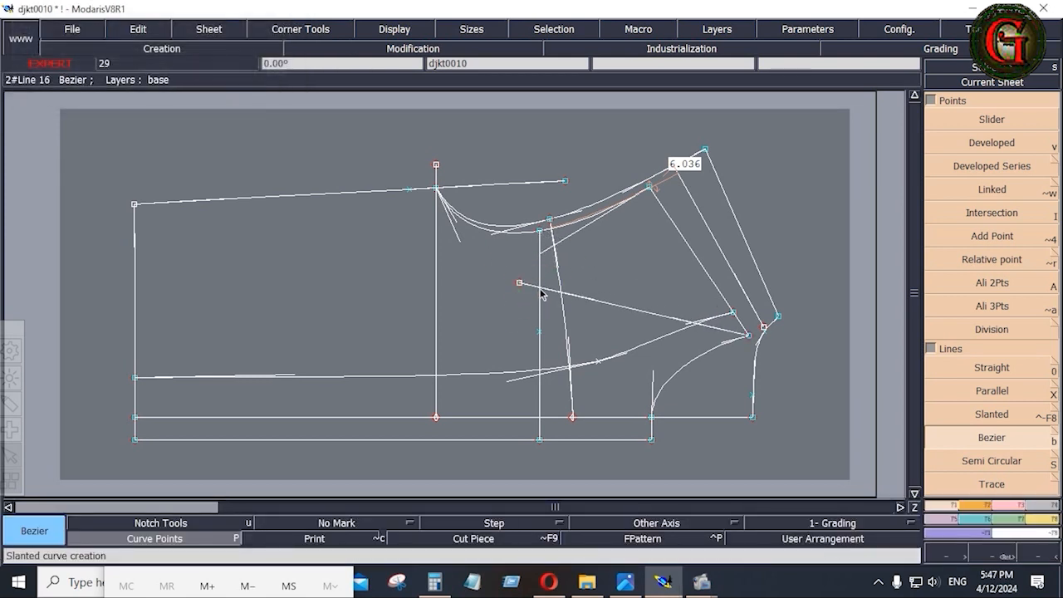
{"action": "key", "text": "ctrl+z"}
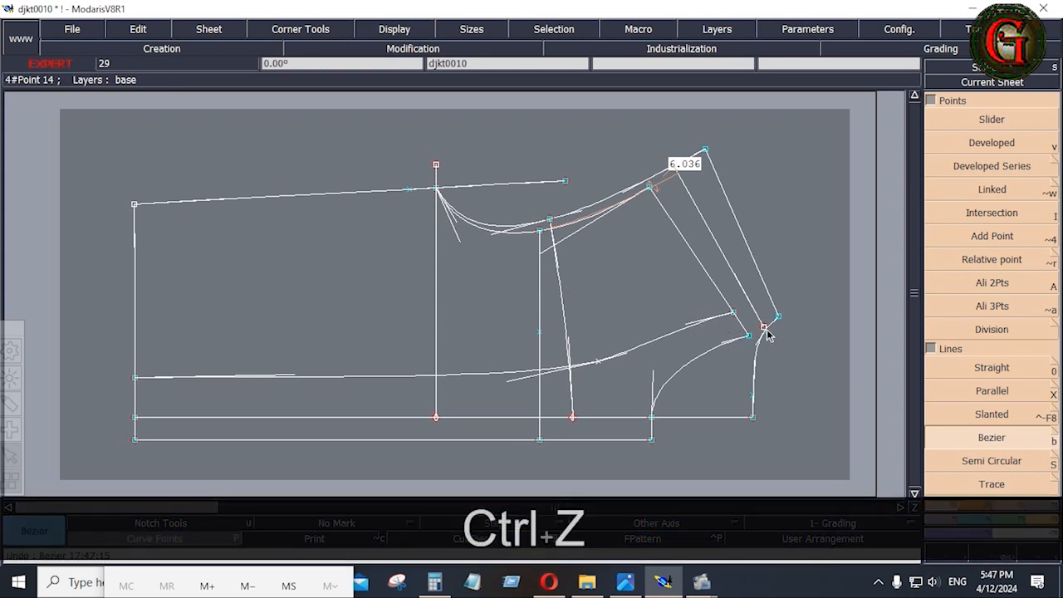
Redraw the 10.5-inch line from the armhole point, ending it on the vertical guide line.
{"action": "left_click", "coordinate": [763, 329]}
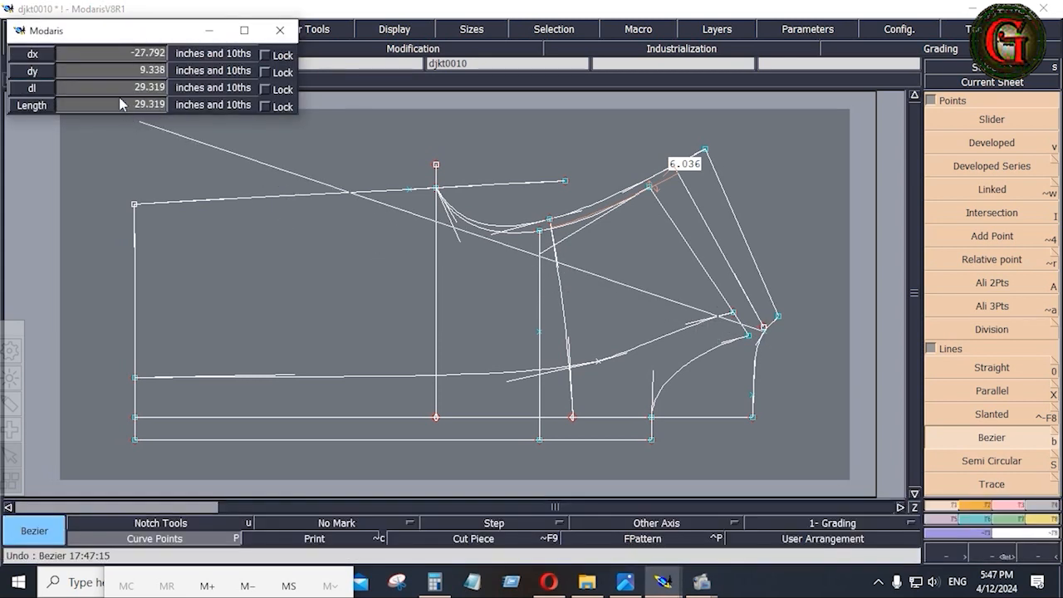
{"action": "left_click", "coordinate": [106, 87]}
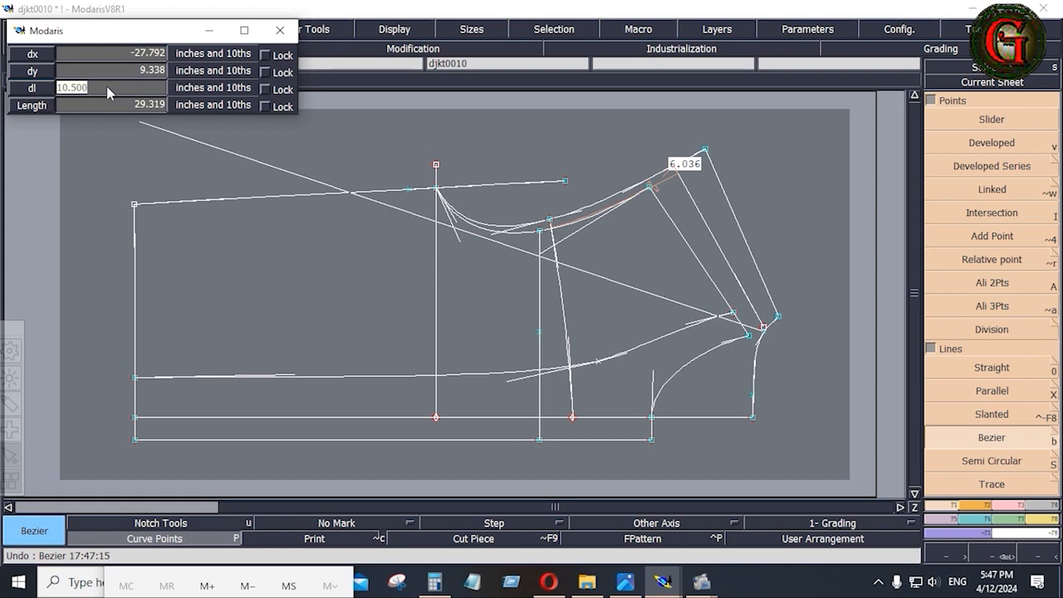
{"action": "key", "text": "Return"}
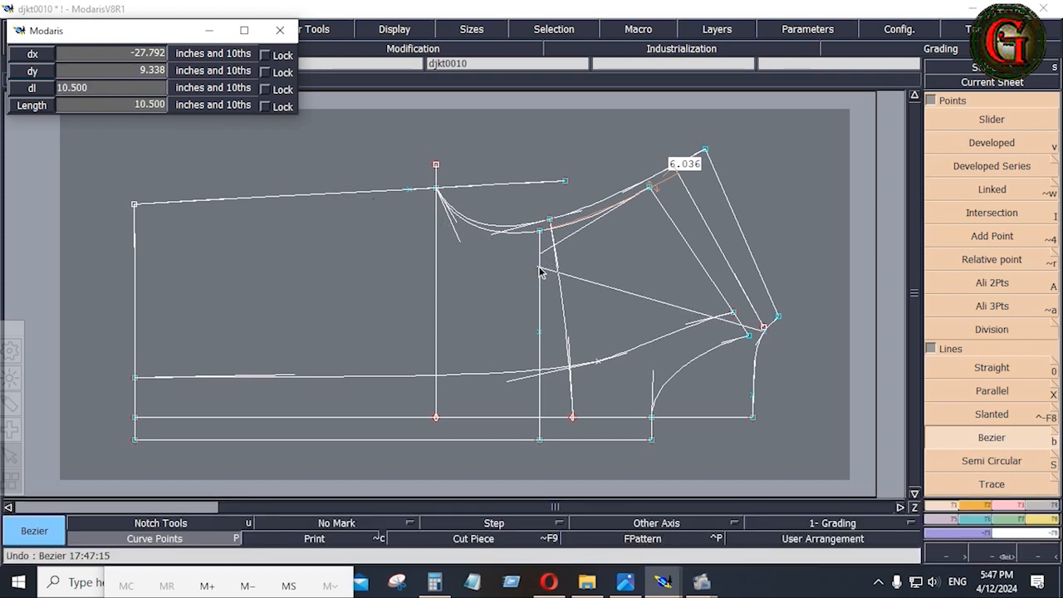
{"action": "left_click", "coordinate": [541, 268]}
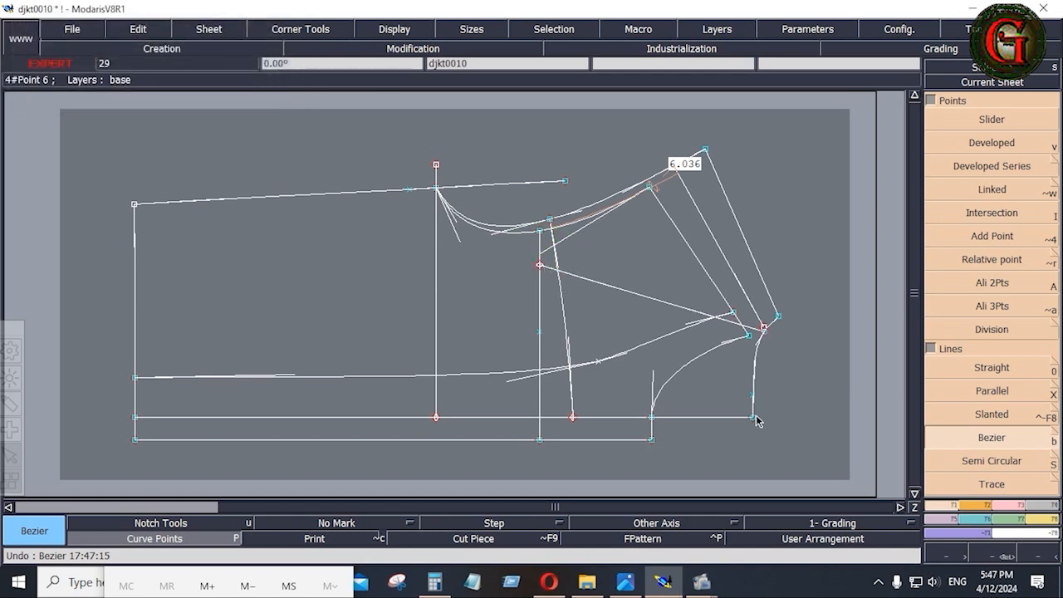
{"action": "left_click", "coordinate": [626, 583]}
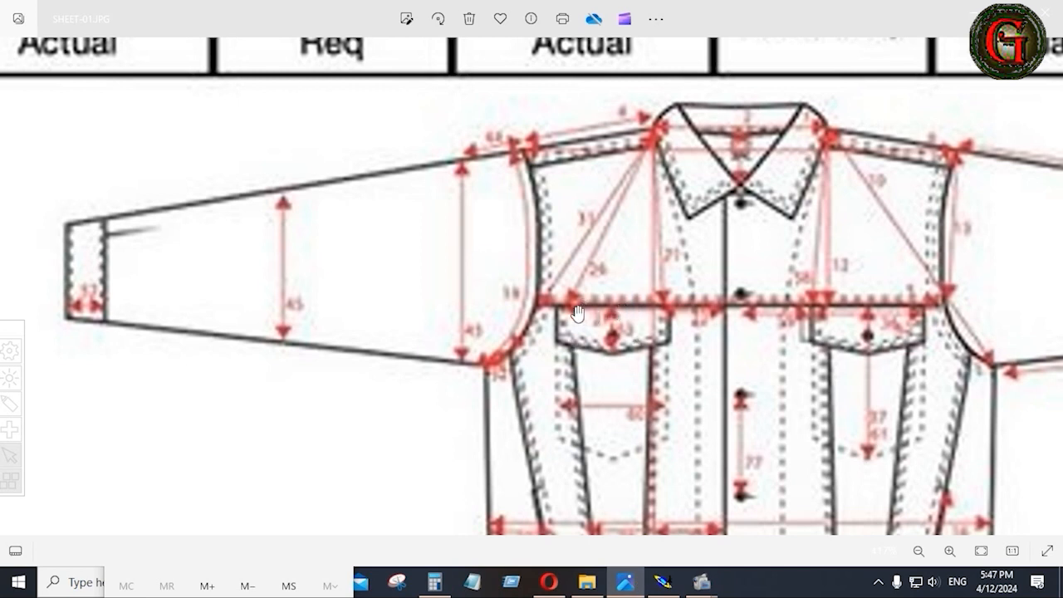
{"action": "left_click", "coordinate": [663, 582]}
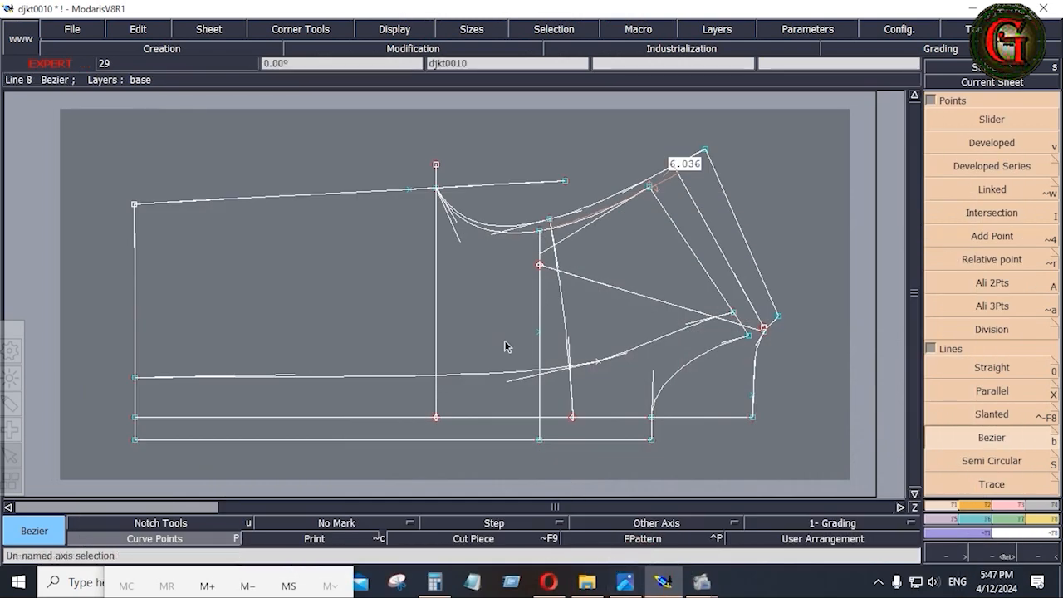
{"action": "right_click", "coordinate": [1008, 503]}
{"action": "left_click", "coordinate": [1003, 394]}
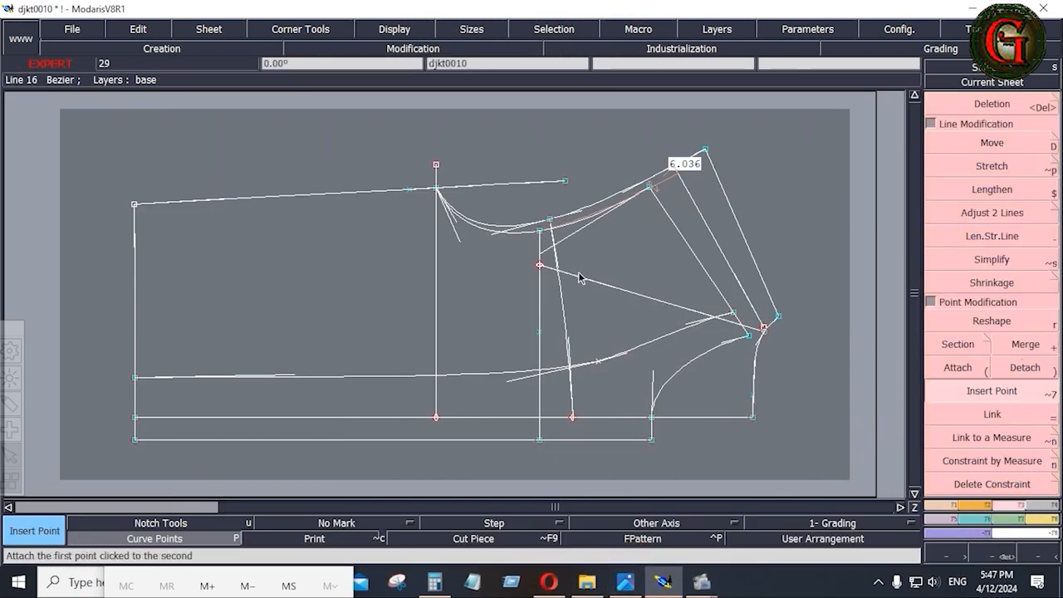
{"action": "left_click", "coordinate": [540, 266]}
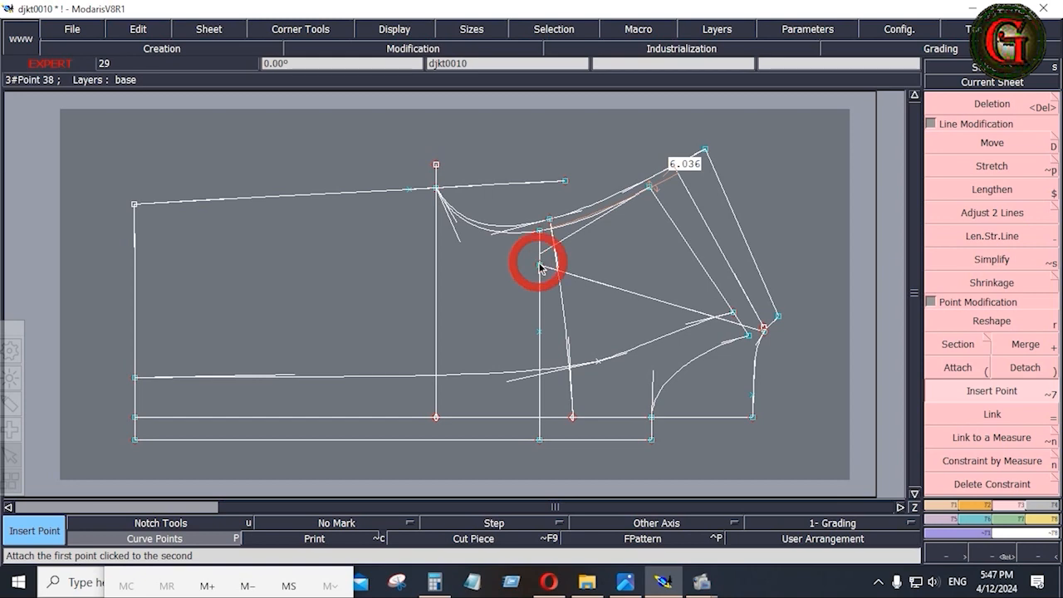
{"action": "left_click", "coordinate": [625, 583]}
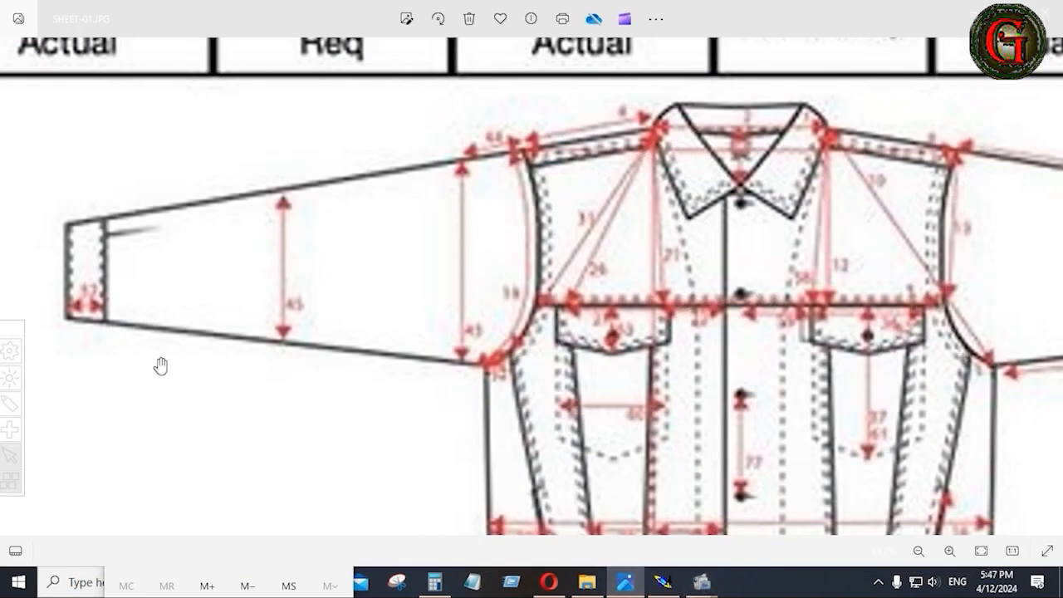
{"action": "scroll", "coordinate": [283, 399], "scroll_direction": "up", "scroll_amount": 2}
{"action": "scroll", "coordinate": [289, 401], "scroll_direction": "down", "scroll_amount": 3}
{"action": "scroll", "coordinate": [290, 401], "scroll_direction": "down", "scroll_amount": 5}
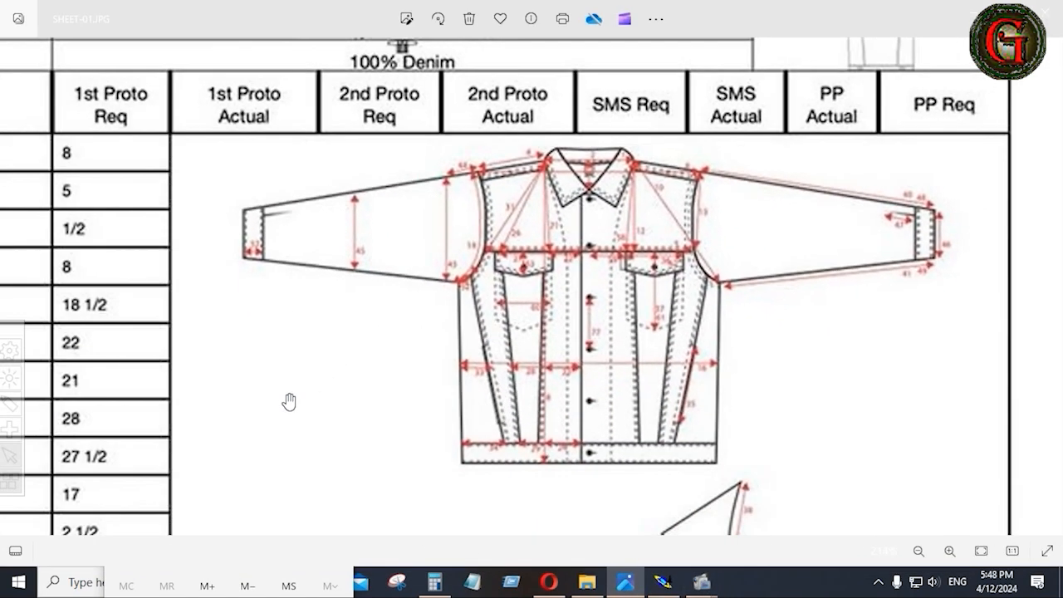
{"action": "scroll", "coordinate": [225, 532], "scroll_direction": "down", "scroll_amount": 2}
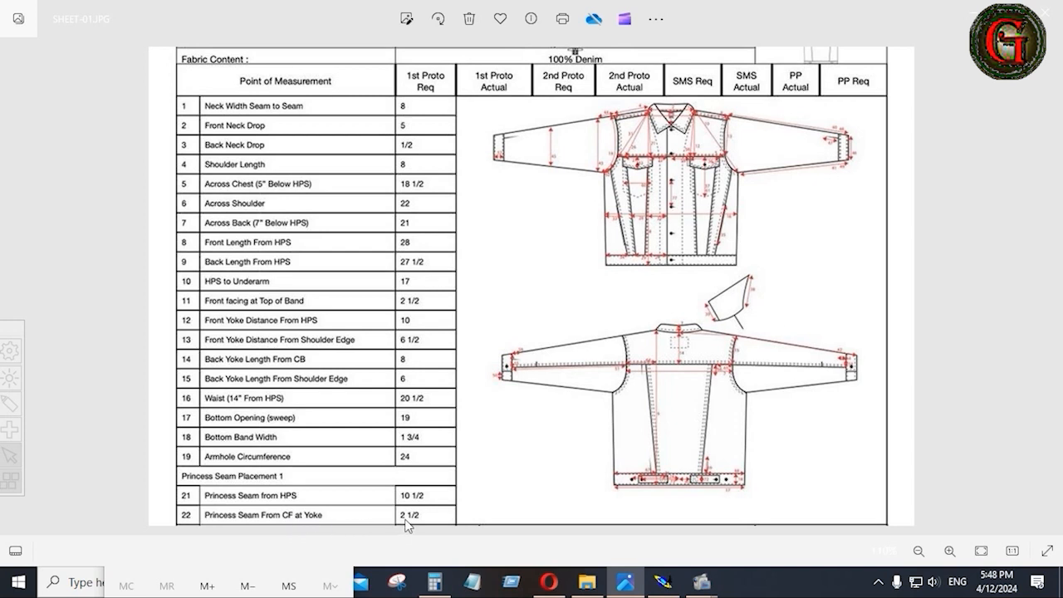
{"action": "left_click", "coordinate": [663, 582]}
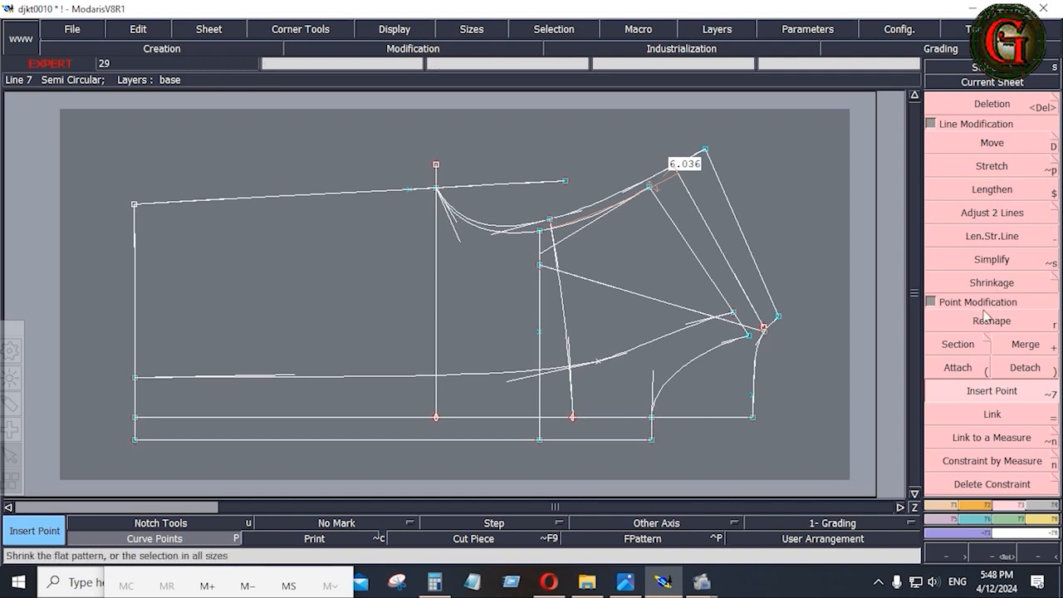
Place a developed point -2.5 inches along the vertical line.
{"action": "left_click", "coordinate": [943, 504]}
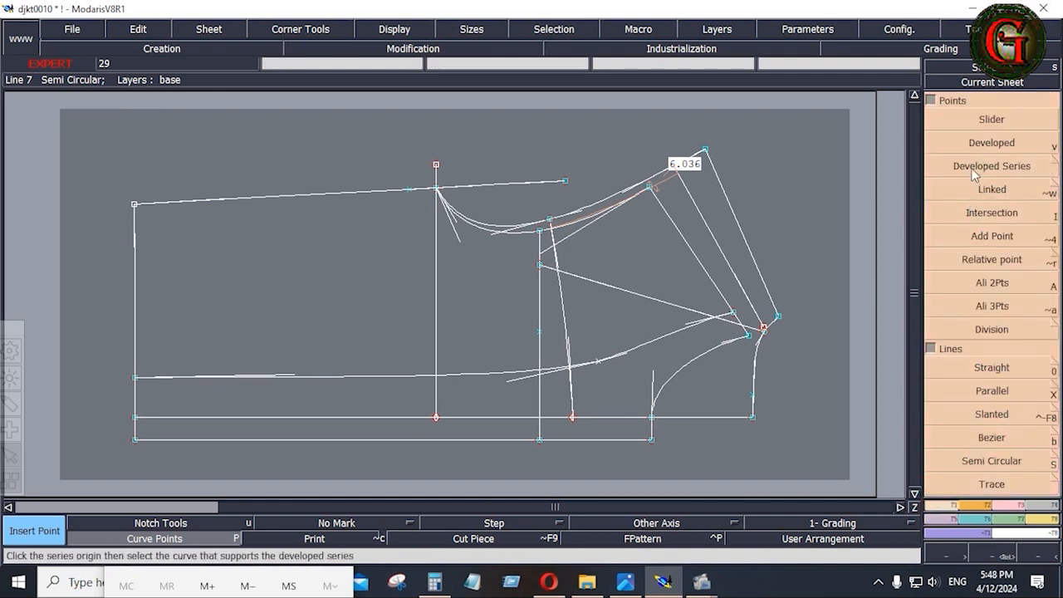
{"action": "left_click", "coordinate": [947, 142]}
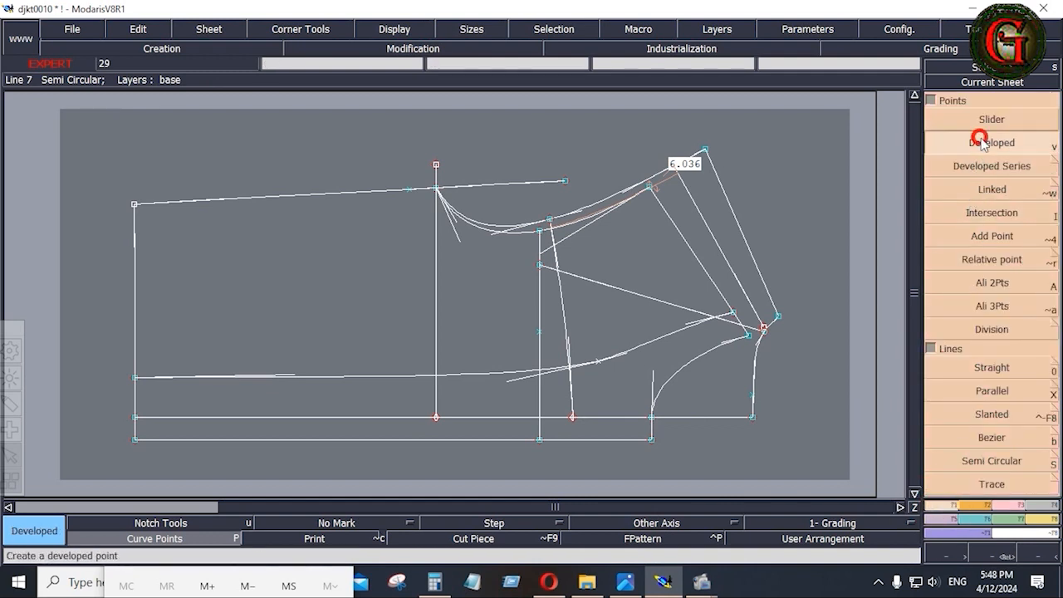
{"action": "left_click", "coordinate": [541, 422]}
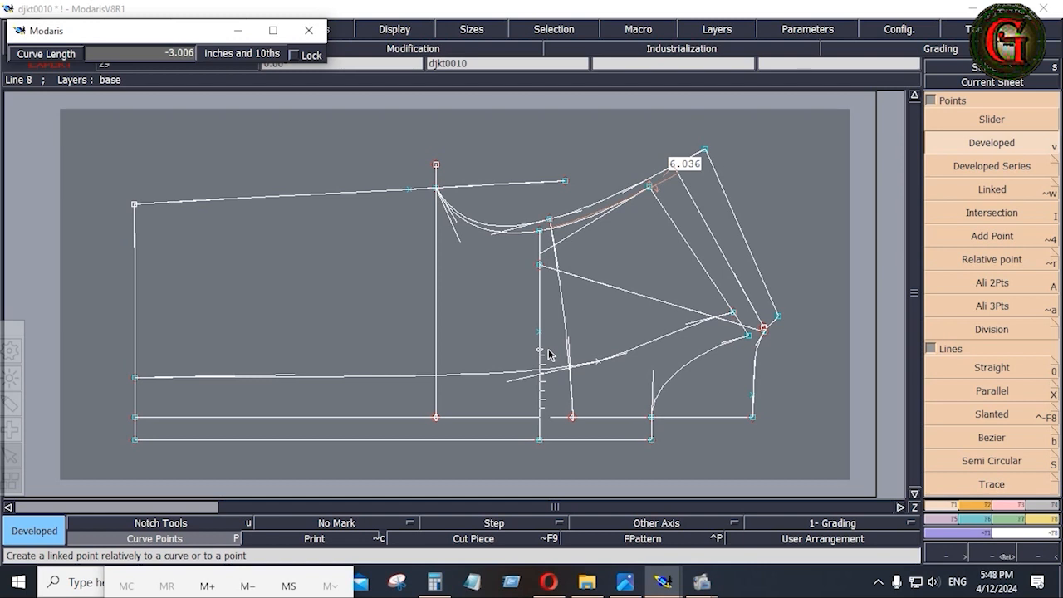
{"action": "key", "text": "Down"}
{"action": "type", "text": "-"}
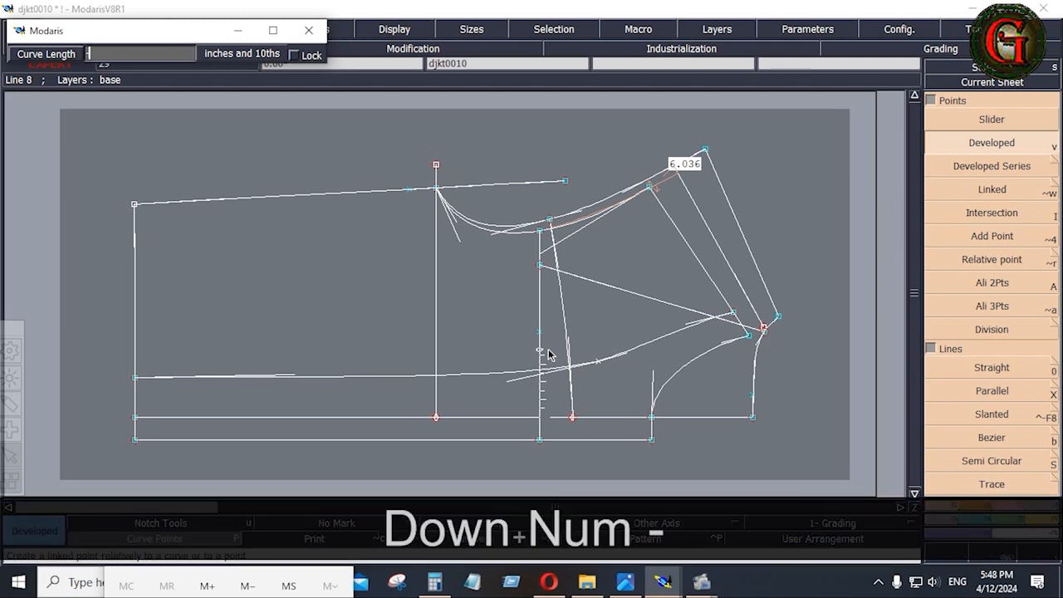
{"action": "type", "text": "2.5"}
{"action": "key", "text": "Return"}
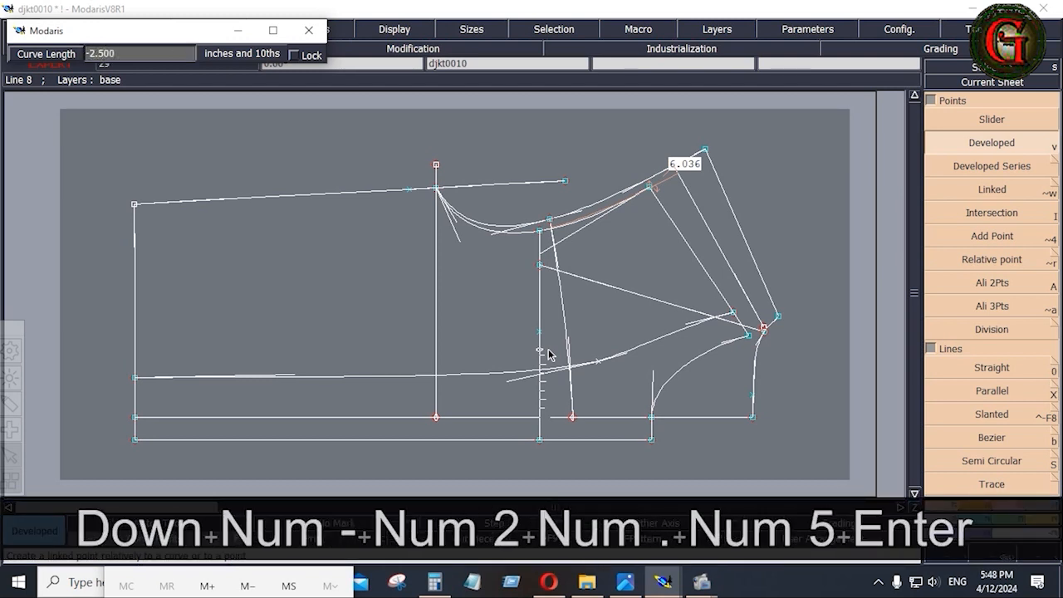
Insert a point on the lower curve, delete an unwanted point, and bring up the spec sheet.
{"action": "left_click", "coordinate": [413, 49]}
{"action": "left_click", "coordinate": [997, 392]}
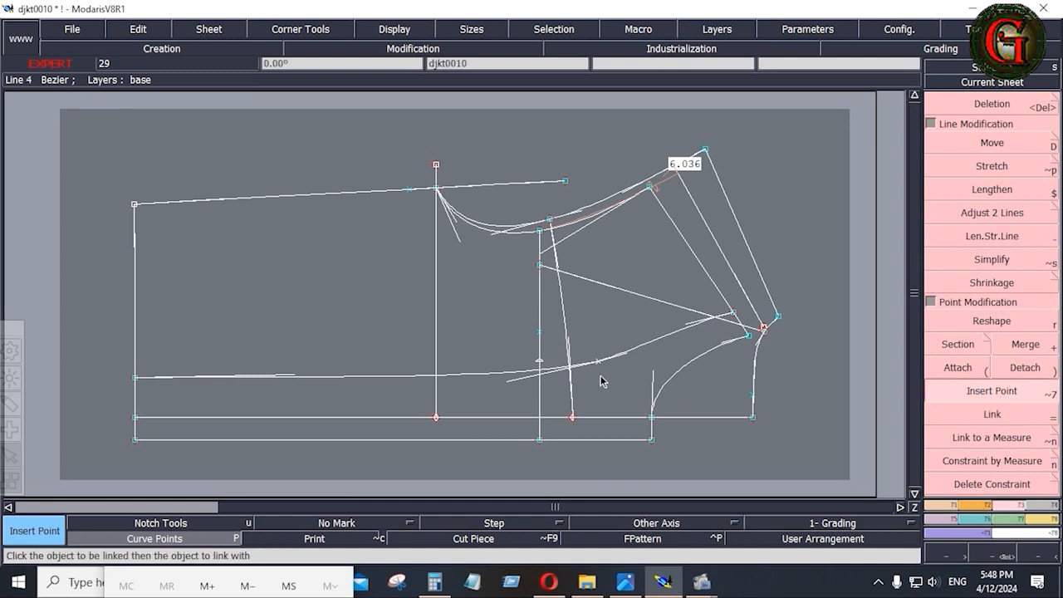
{"action": "left_click", "coordinate": [540, 362]}
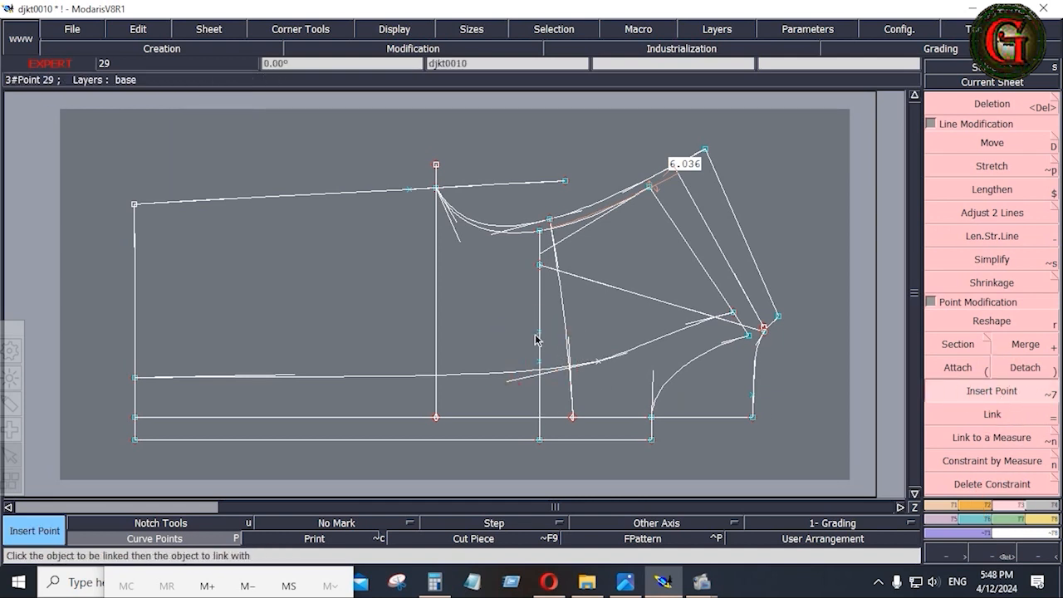
{"action": "key", "text": "Delete"}
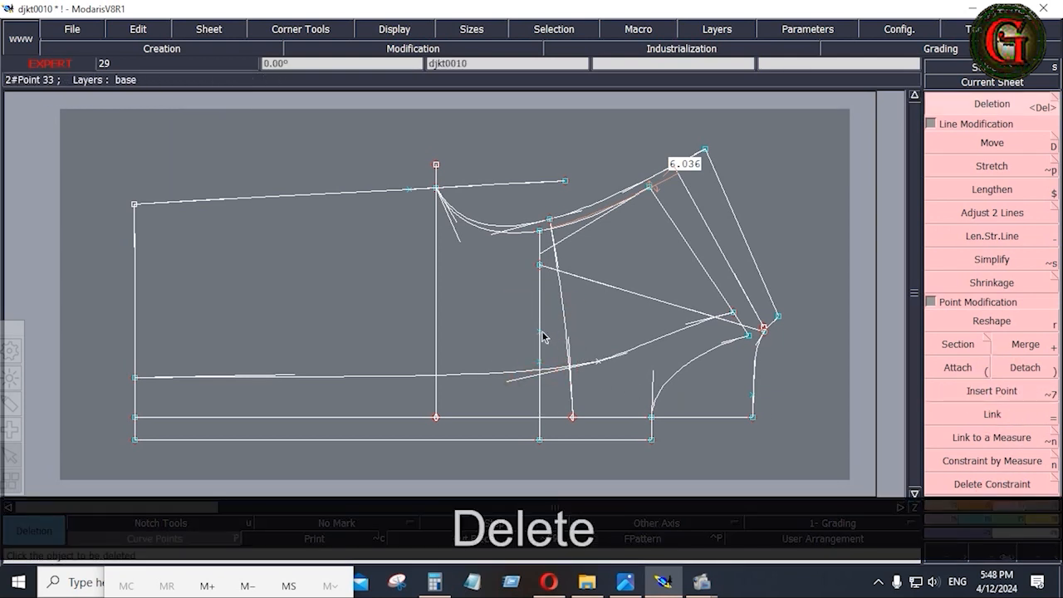
{"action": "left_click", "coordinate": [538, 335]}
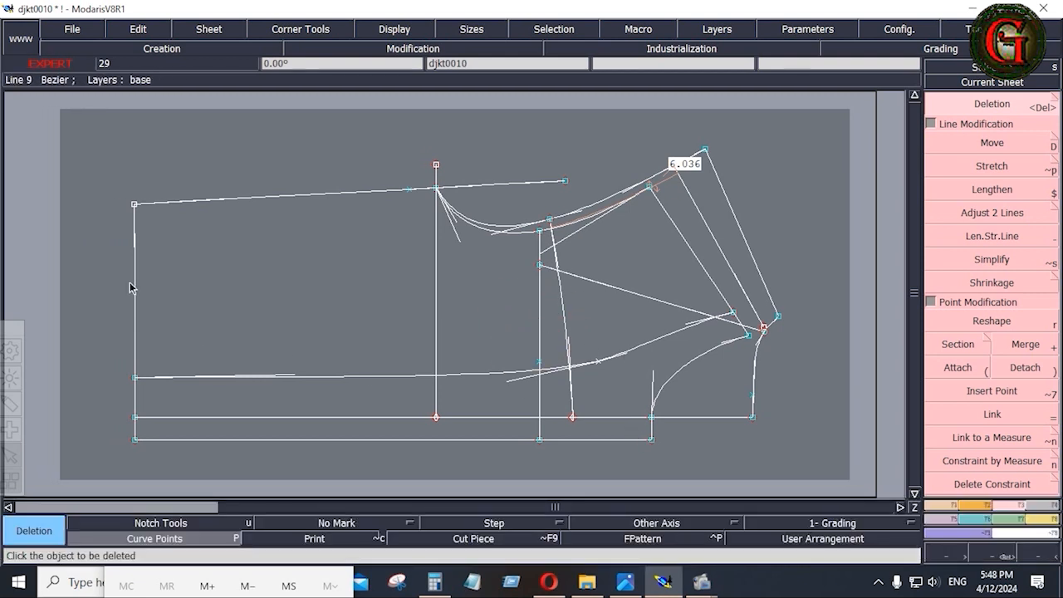
{"action": "left_click", "coordinate": [625, 582]}
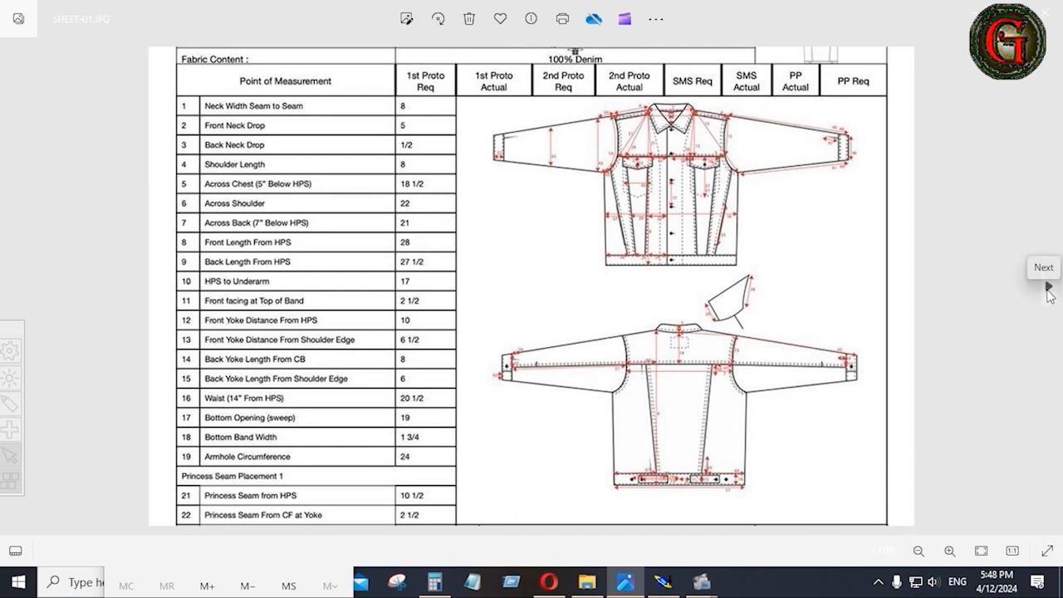
Move to SHEET-02 to read the Pocket 1 and pocket flap sizes, then return to Modaris.
{"action": "left_click", "coordinate": [1049, 291]}
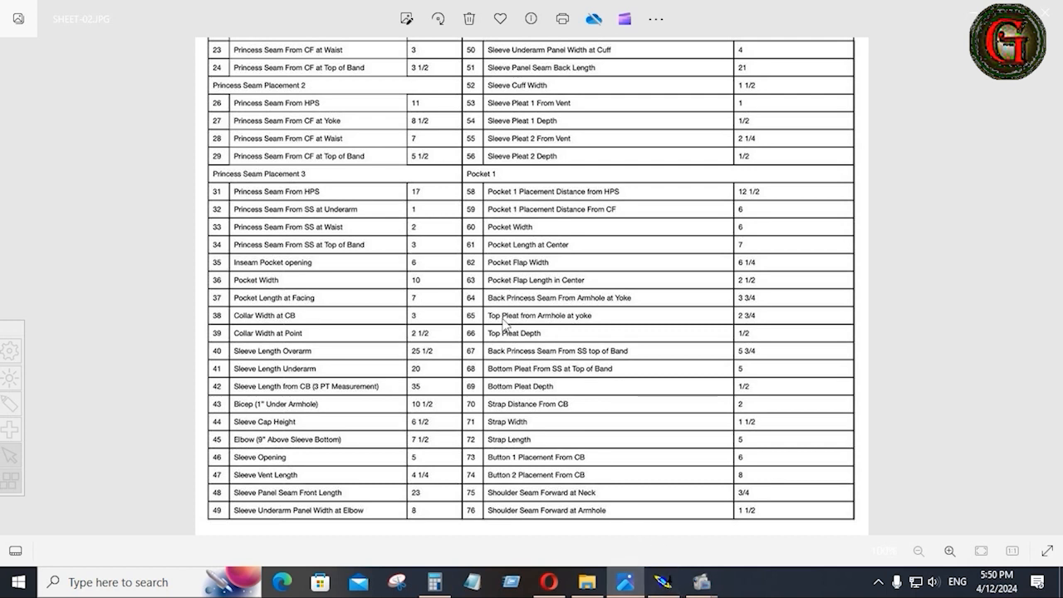
{"action": "left_click", "coordinate": [664, 586]}
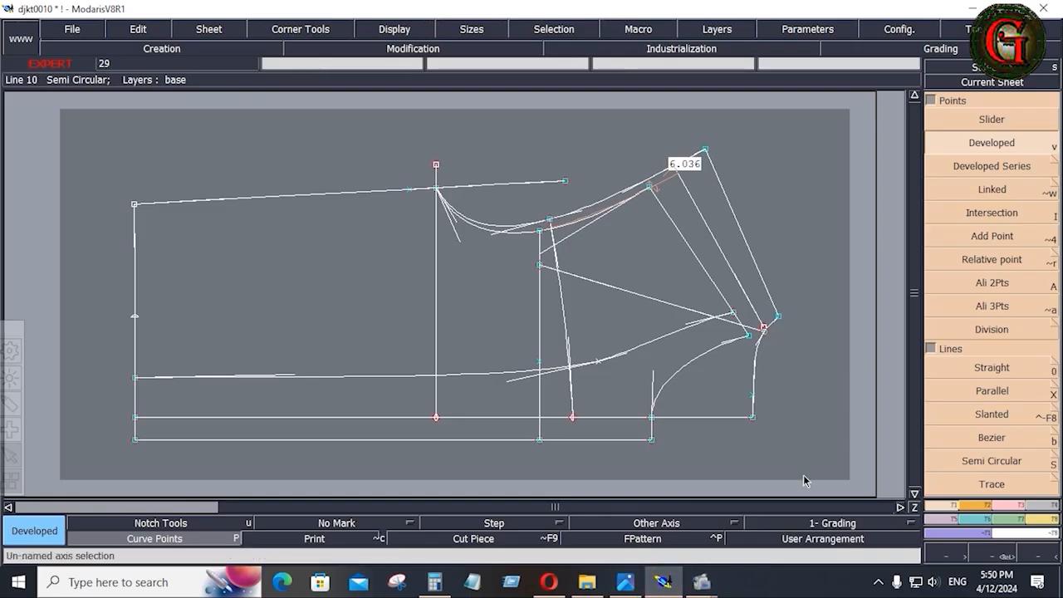
Undo the last point and mark developed points at -3.5 and 3 inches down the left edge.
{"action": "key", "text": "ctrl+z"}
{"action": "key", "text": "space"}
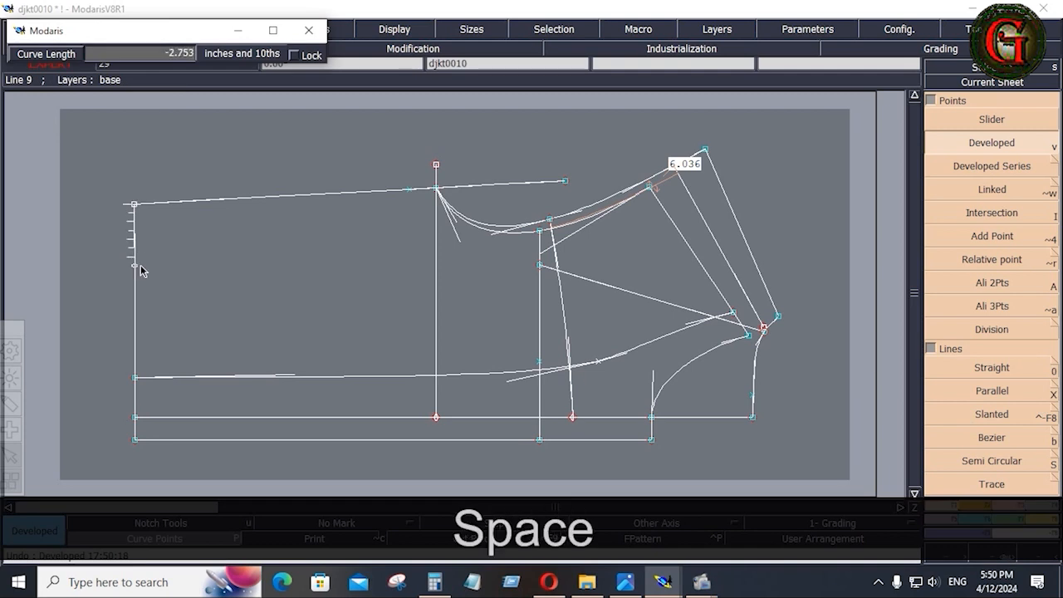
{"action": "key", "text": "Down"}
{"action": "type", "text": "-3.5"}
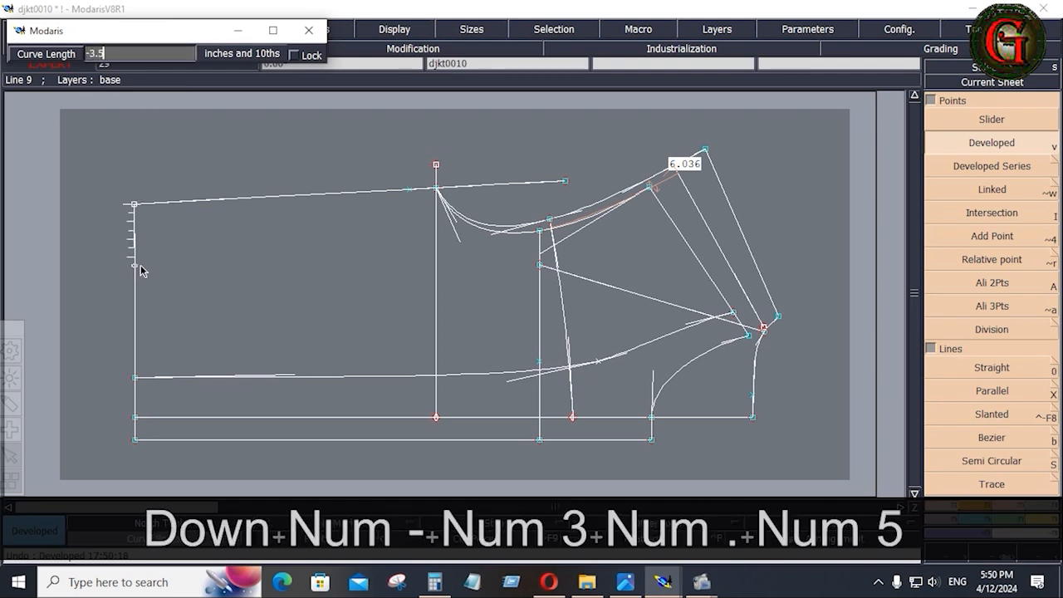
{"action": "key", "text": "Return"}
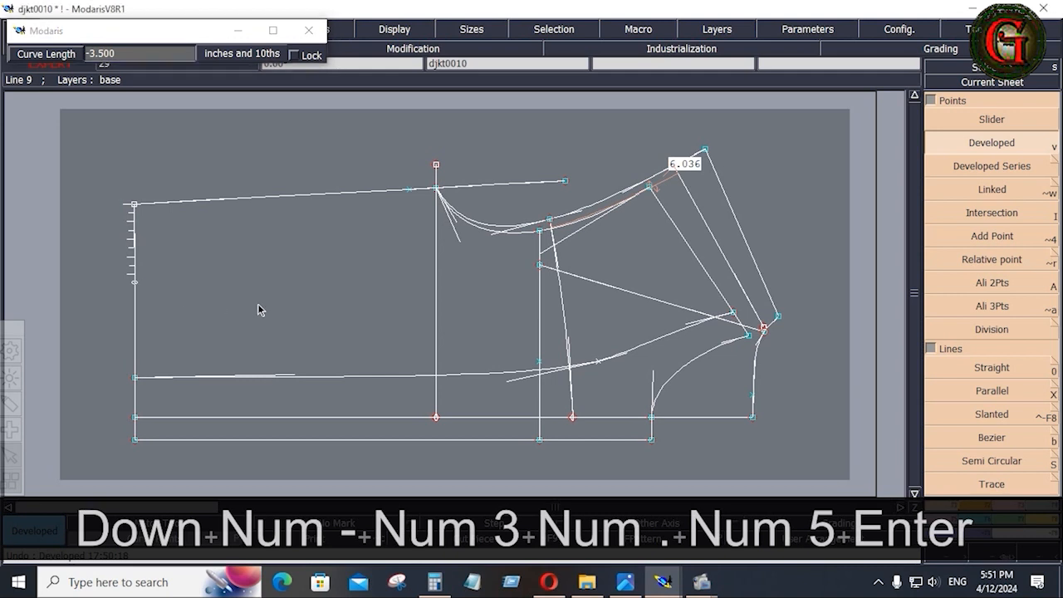
{"action": "key", "text": "Return"}
{"action": "left_click", "coordinate": [135, 420]}
{"action": "key", "text": "space"}
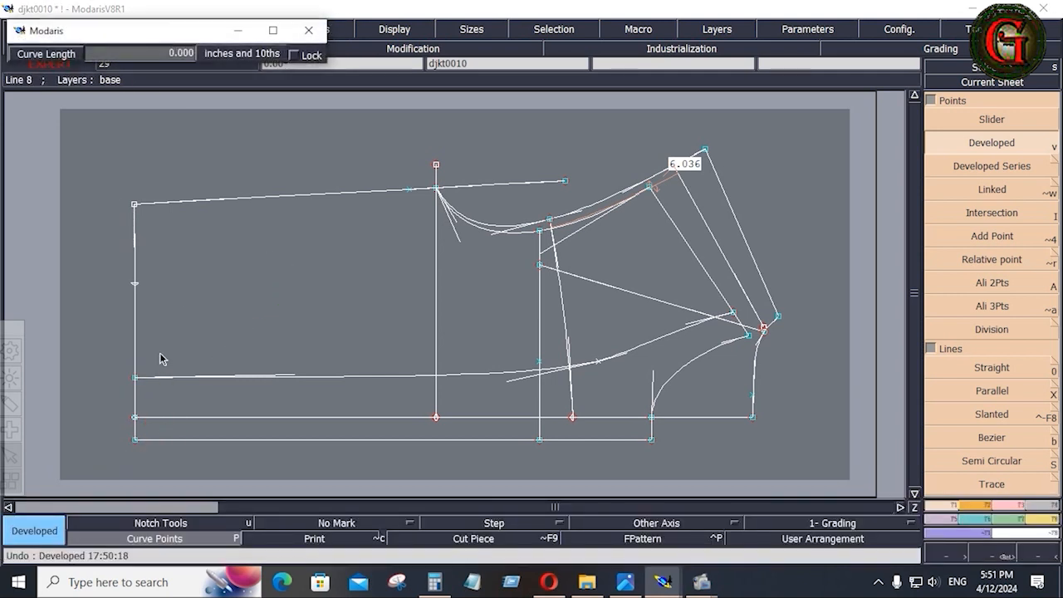
{"action": "key", "text": "Return"}
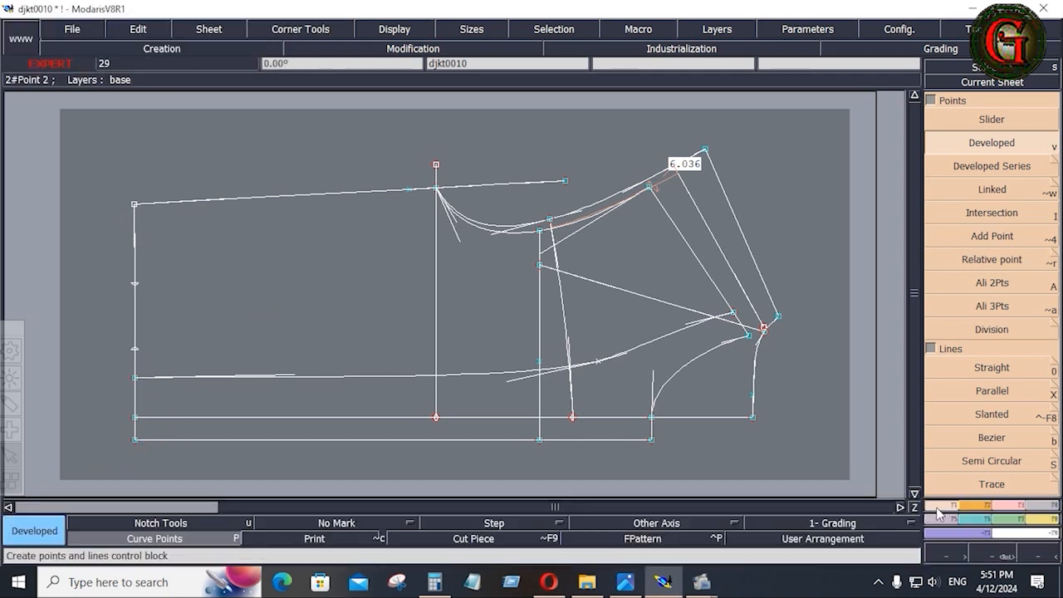
Draw two Bezier lines from the inner construction points to the lower and upper edge points.
{"action": "left_click", "coordinate": [992, 437]}
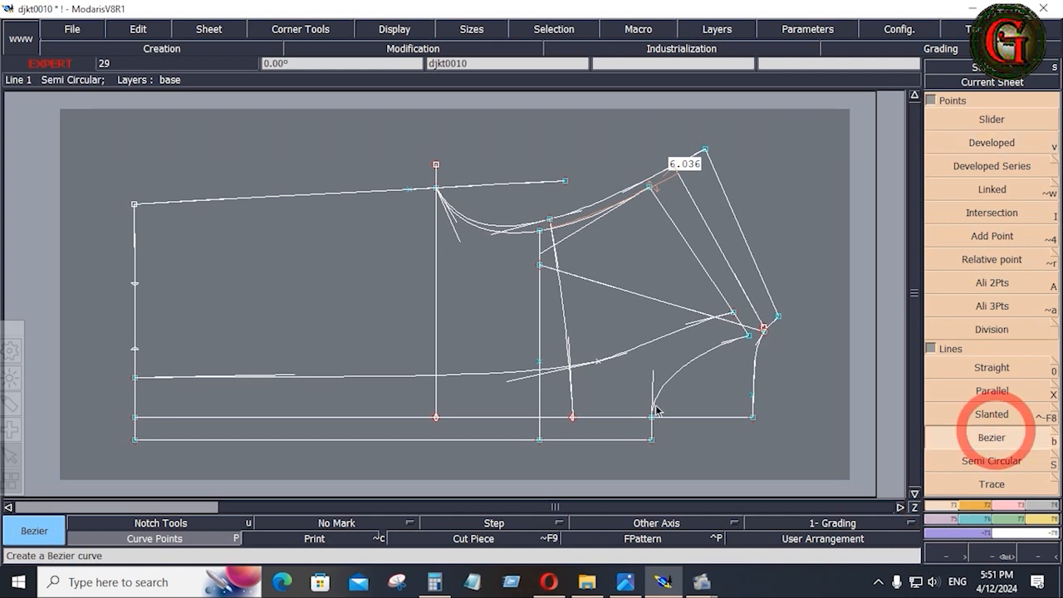
{"action": "left_click", "coordinate": [541, 362]}
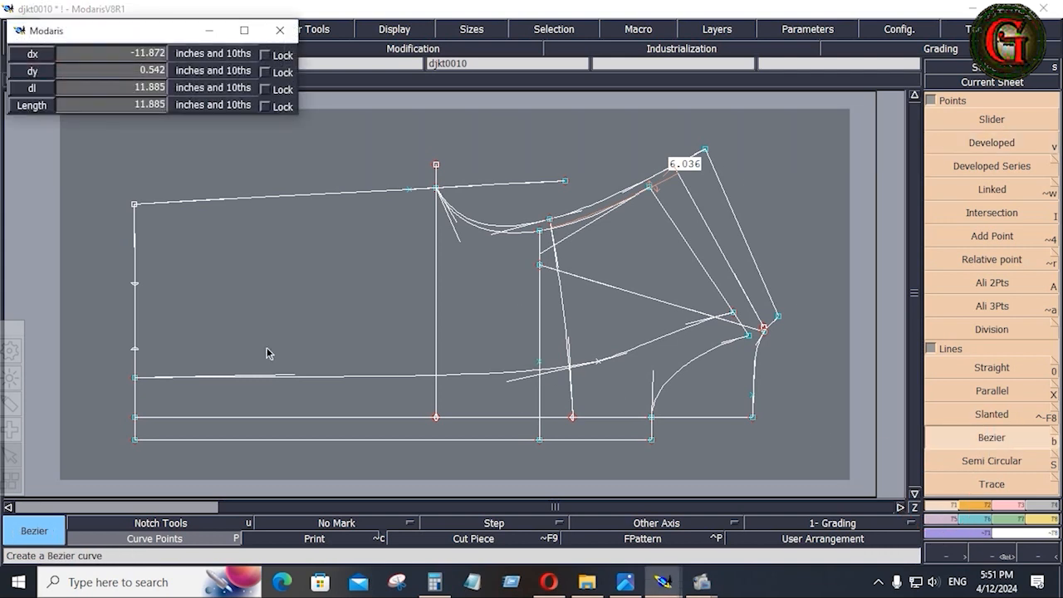
{"action": "left_click", "coordinate": [134, 350]}
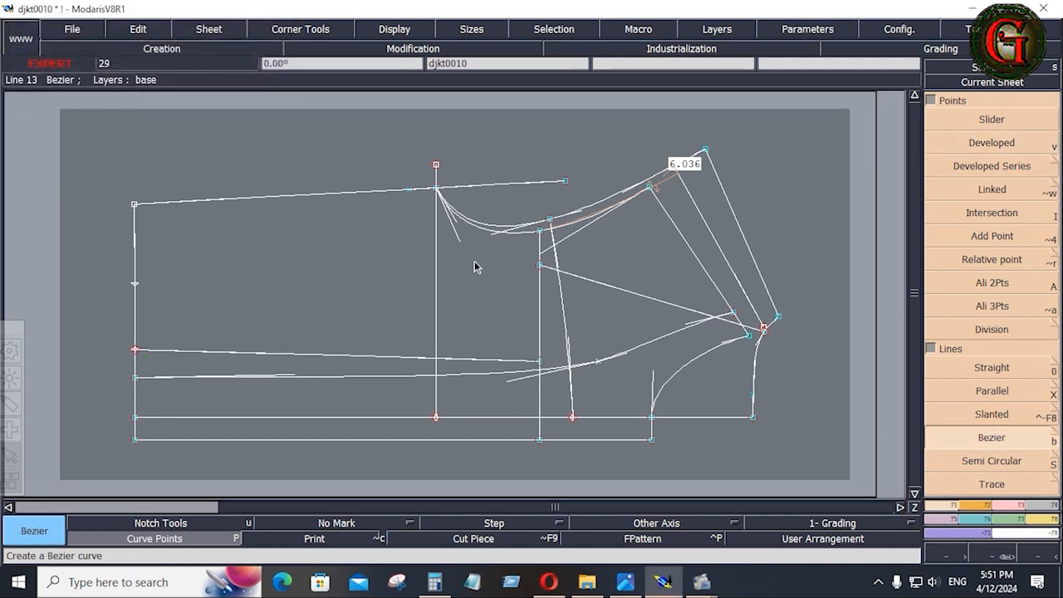
{"action": "left_click", "coordinate": [540, 265]}
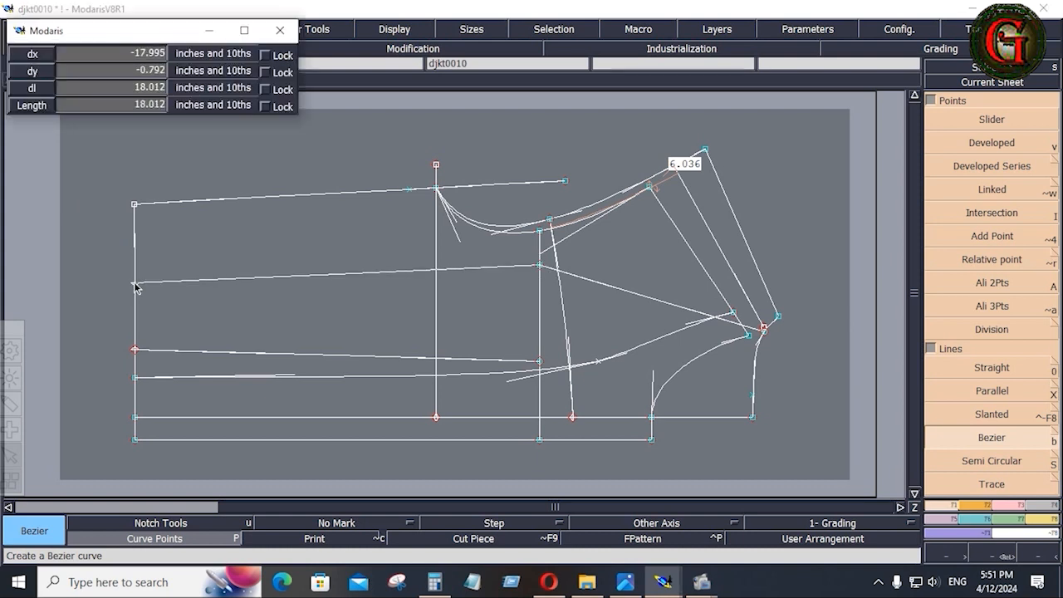
{"action": "left_click", "coordinate": [135, 283]}
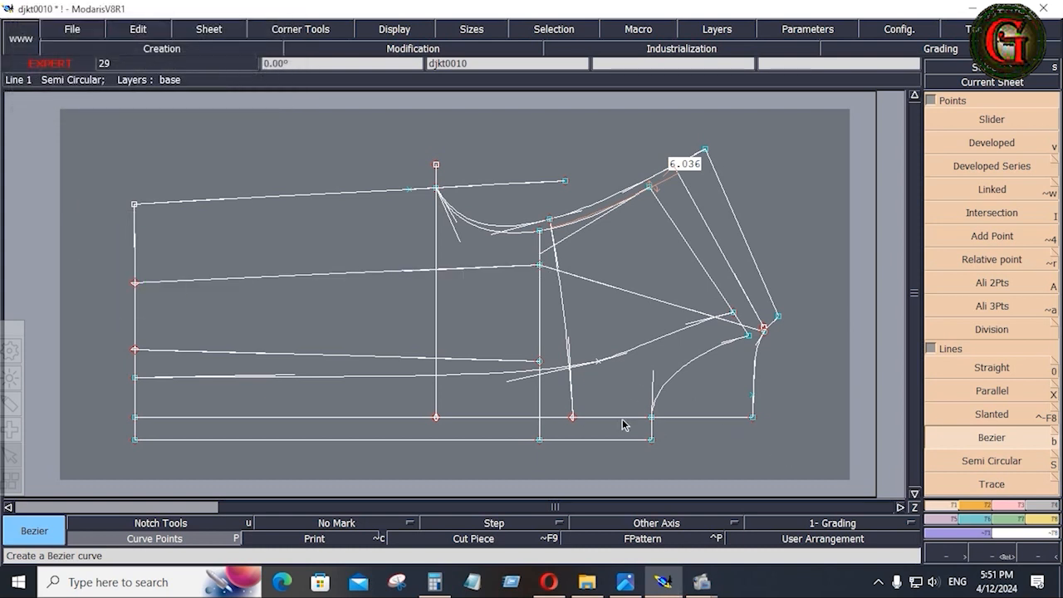
After rechecking SHEET-01, insert the lower line's left end as a point on the pattern edge.
{"action": "left_click", "coordinate": [625, 584]}
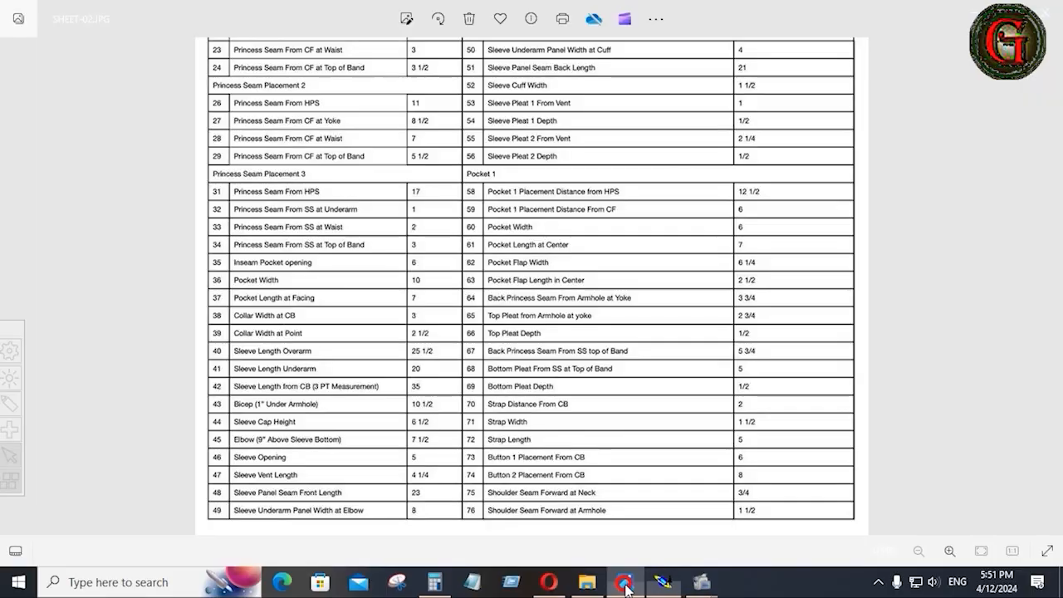
{"action": "left_click", "coordinate": [13, 286]}
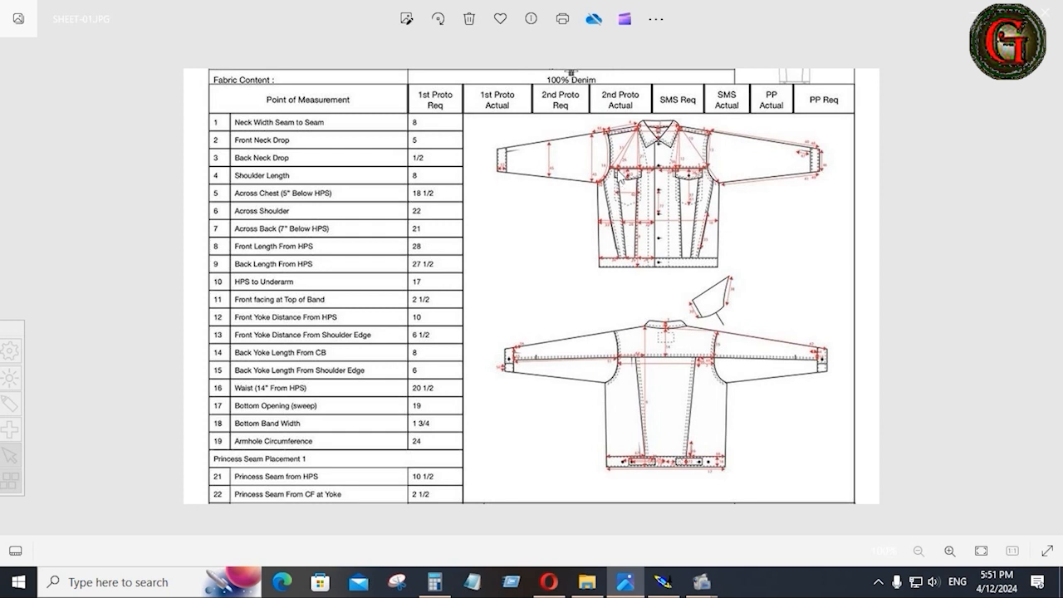
{"action": "left_click", "coordinate": [664, 583]}
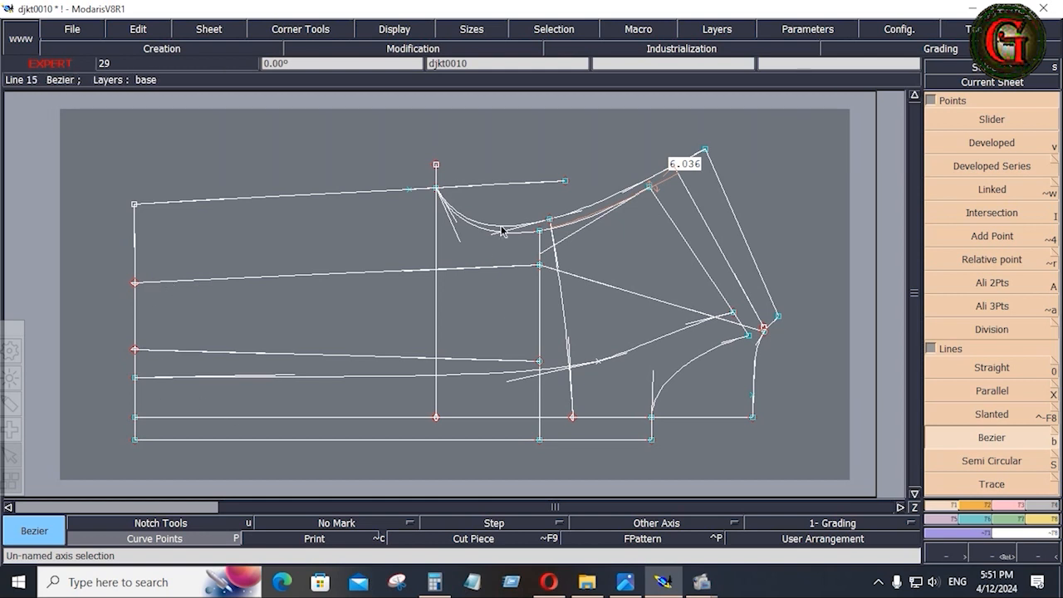
{"action": "left_click", "coordinate": [1008, 505]}
{"action": "left_click", "coordinate": [997, 392]}
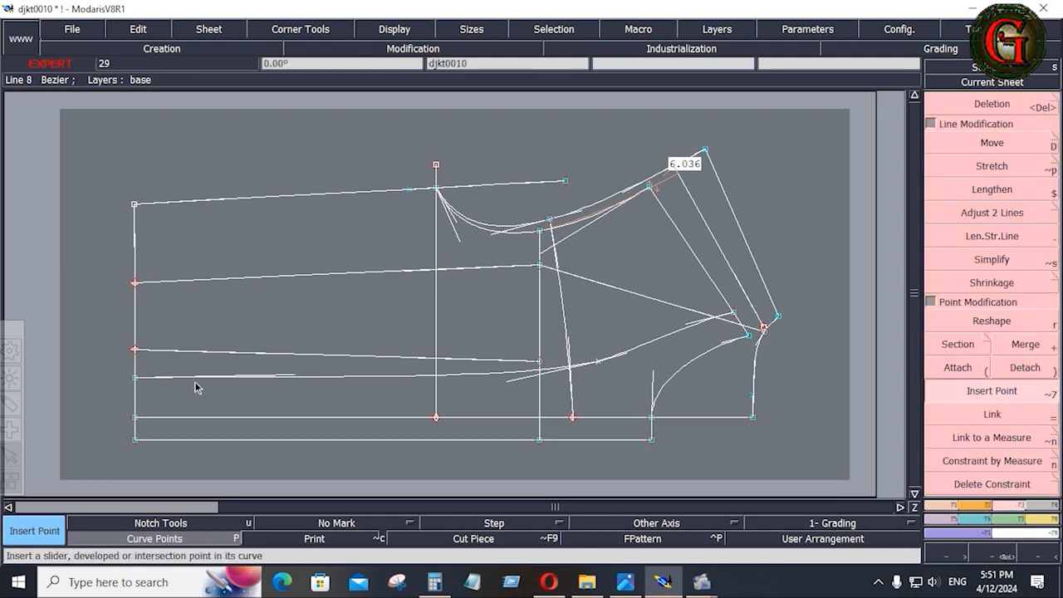
{"action": "left_click", "coordinate": [137, 350]}
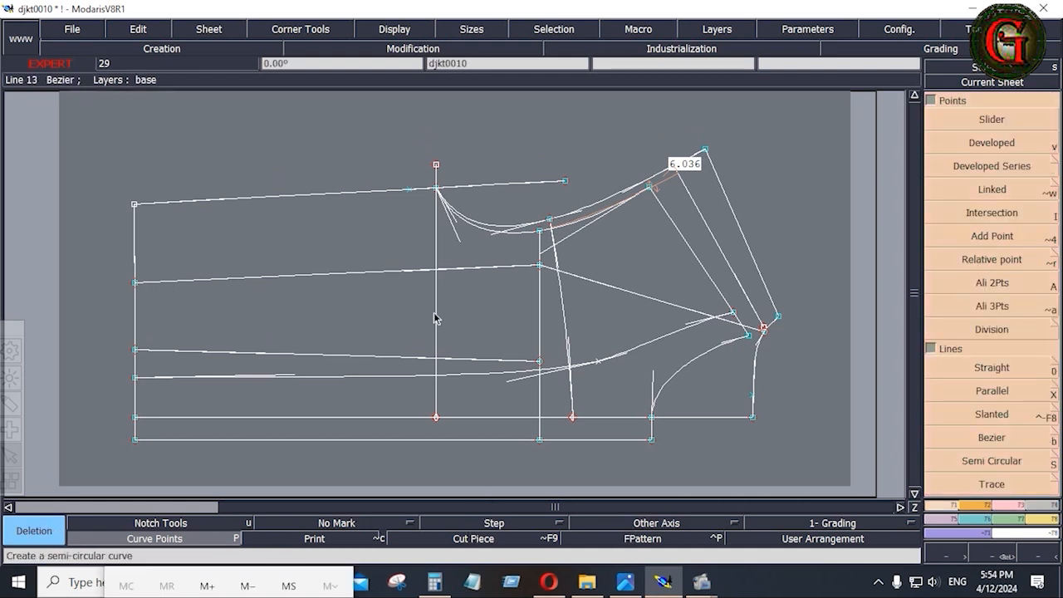
Zoom around the jacket sketch's chest pocket flap in Photos, then return to Modaris.
{"action": "left_click", "coordinate": [627, 584]}
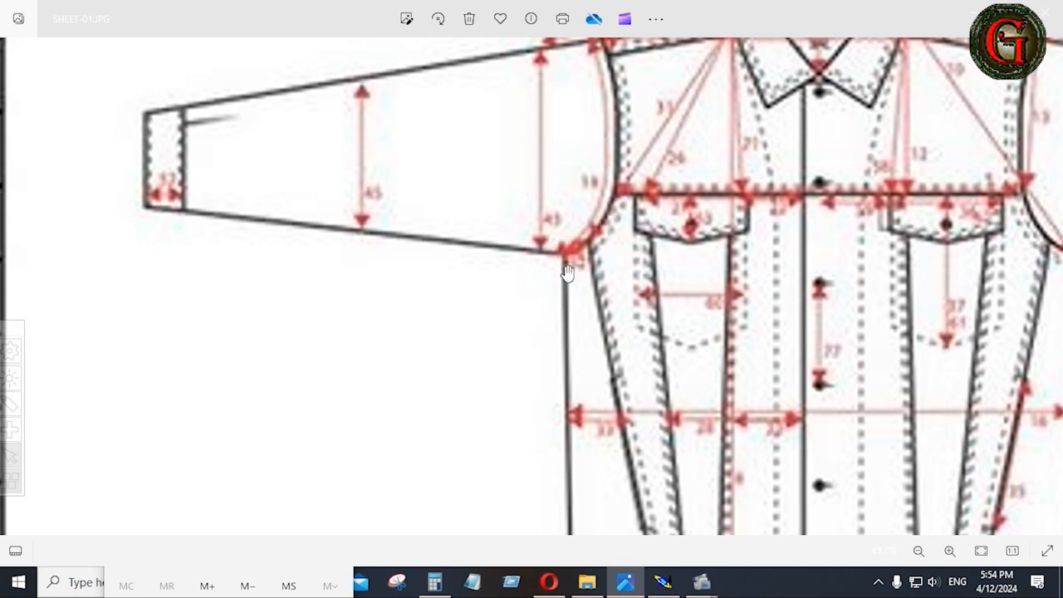
{"action": "scroll", "coordinate": [810, 372], "scroll_direction": "up", "scroll_amount": 1}
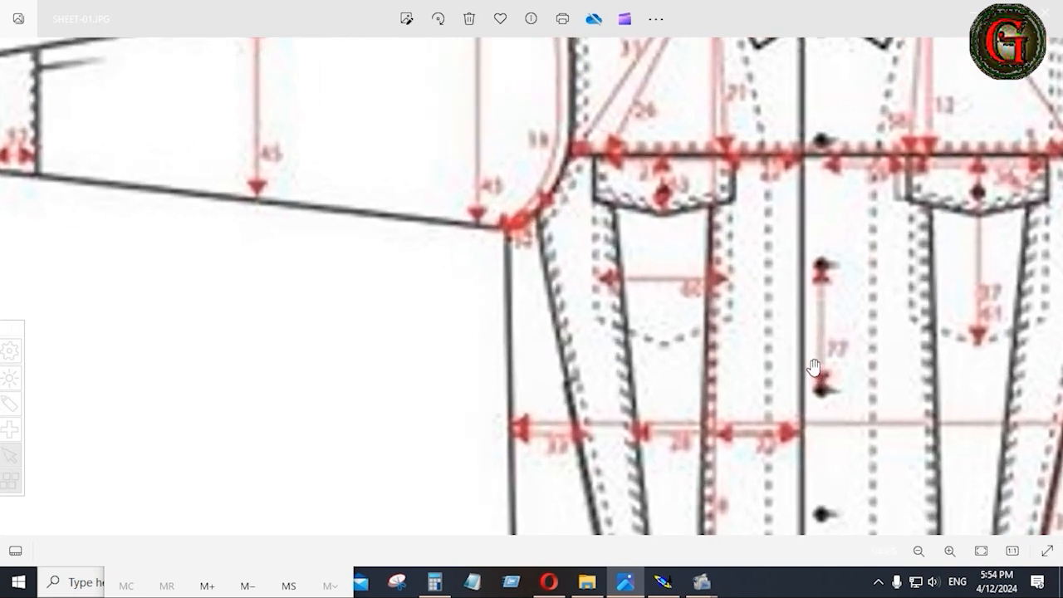
{"action": "scroll", "coordinate": [810, 371], "scroll_direction": "down", "scroll_amount": 1}
{"action": "scroll", "coordinate": [810, 371], "scroll_direction": "down", "scroll_amount": 2}
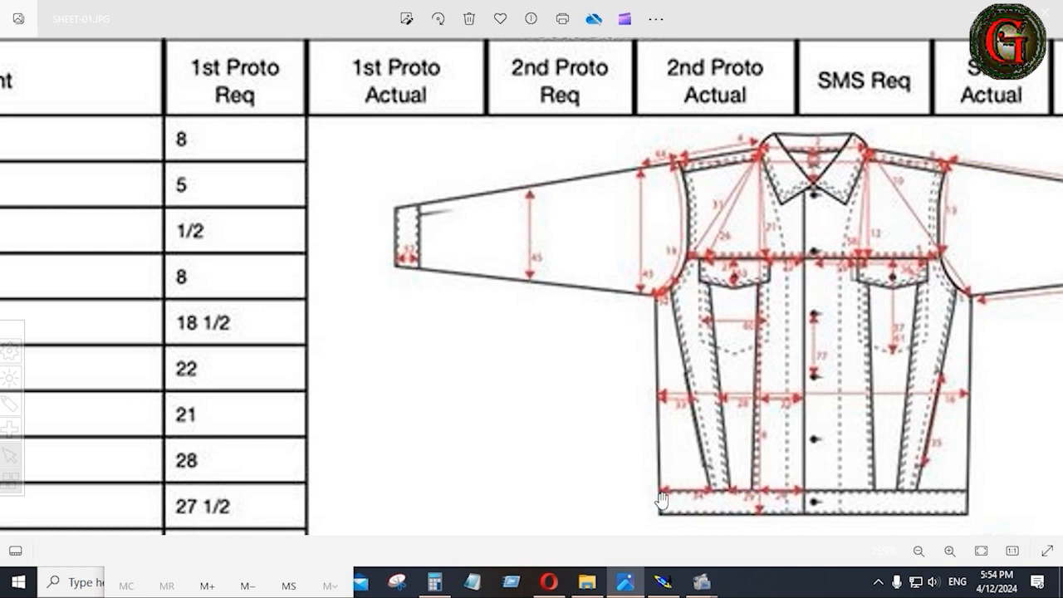
{"action": "left_click", "coordinate": [663, 581]}
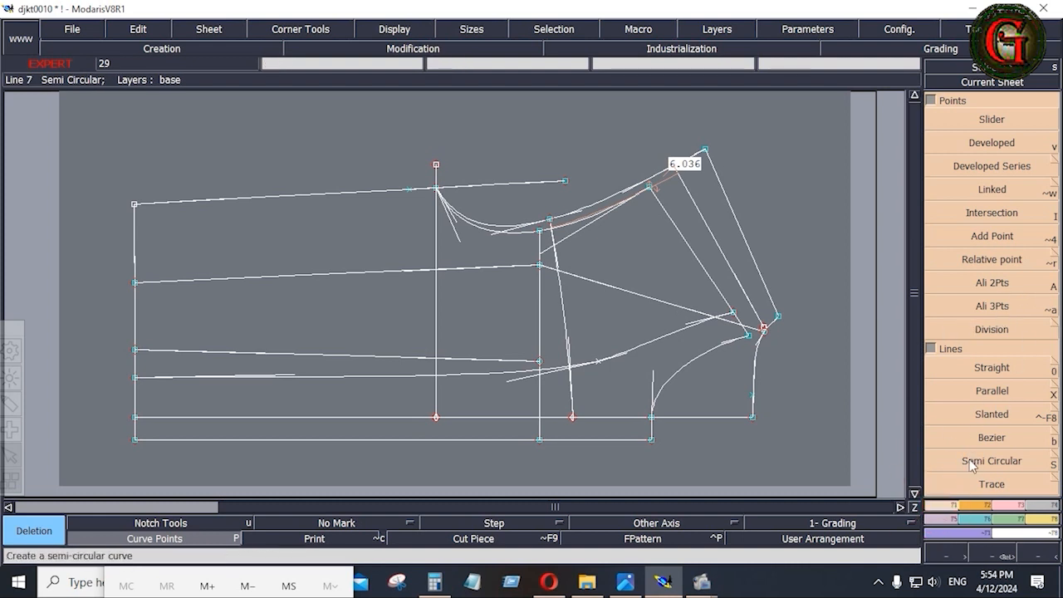
Place a measured-length point on the curve starting from the neck corner point.
{"action": "left_click", "coordinate": [992, 144]}
{"action": "left_click", "coordinate": [437, 188]}
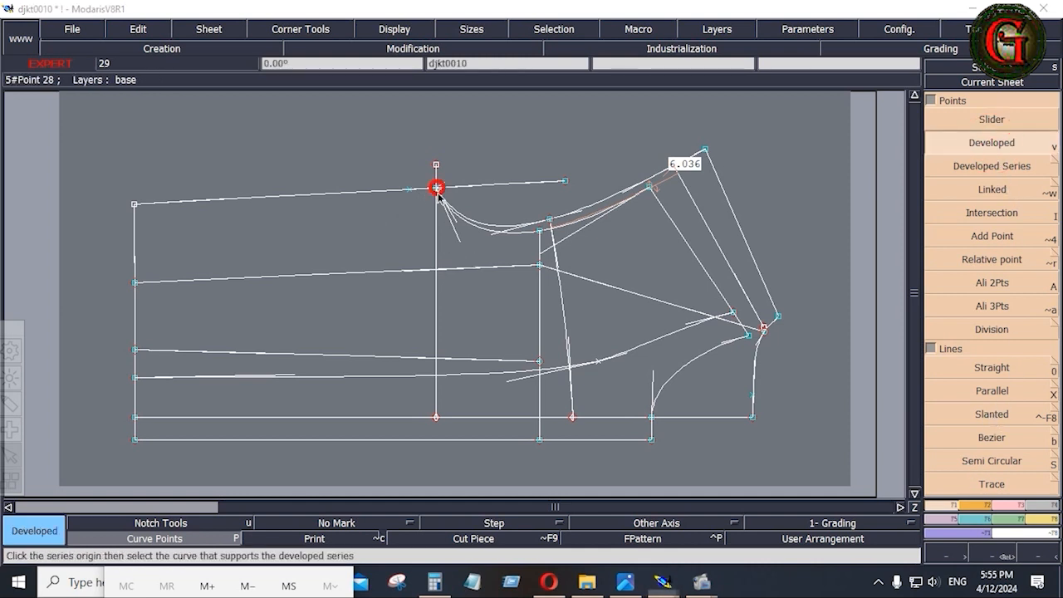
{"action": "left_click", "coordinate": [454, 218]}
{"action": "key", "text": "space"}
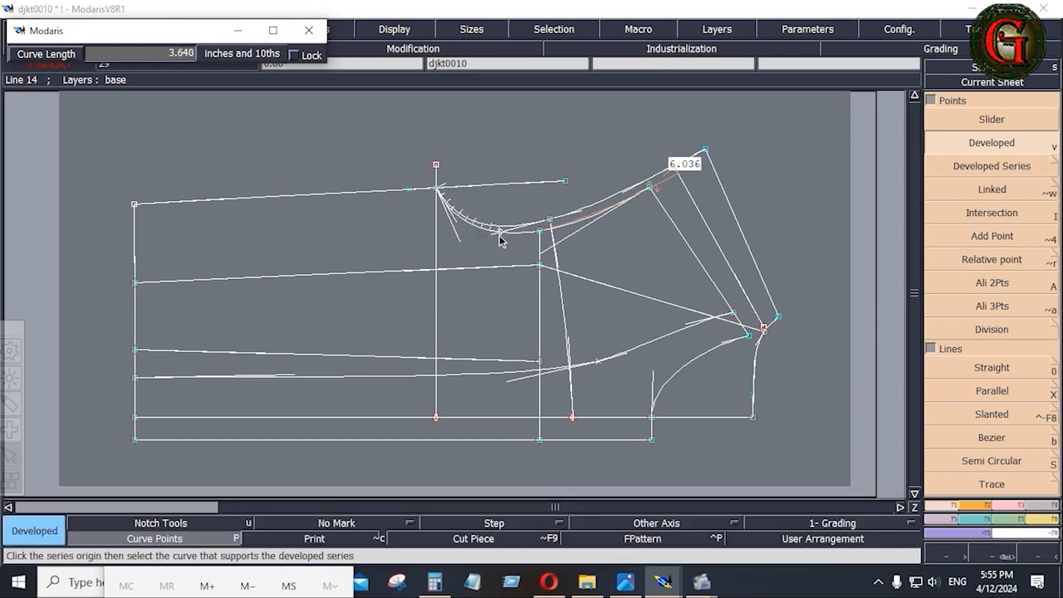
{"action": "left_click", "coordinate": [455, 227]}
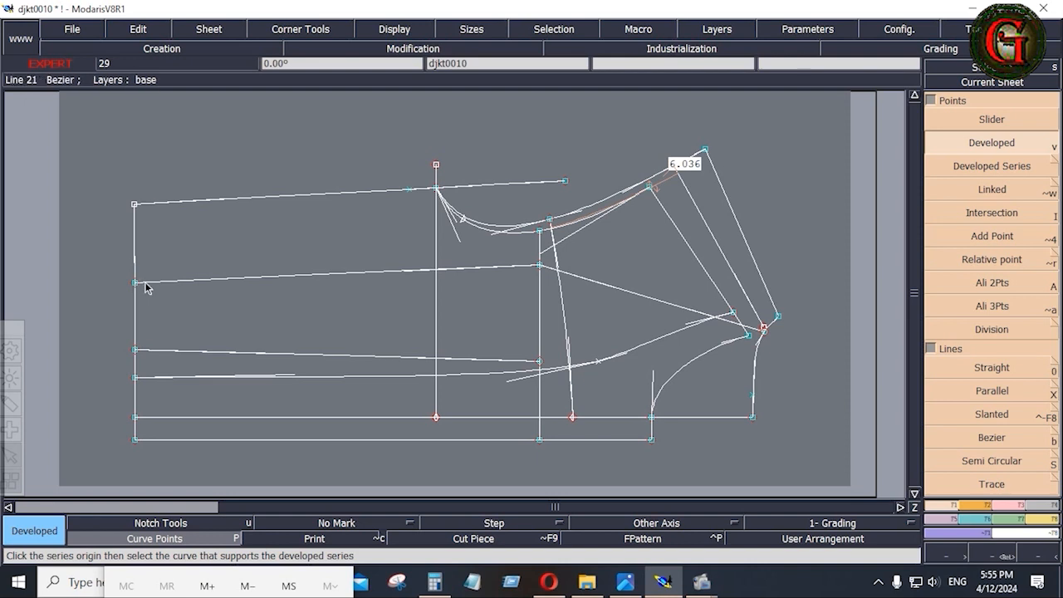
Reshape the upper line's left-end point with dx 0 and dy -0.5 inch.
{"action": "left_click", "coordinate": [1014, 505]}
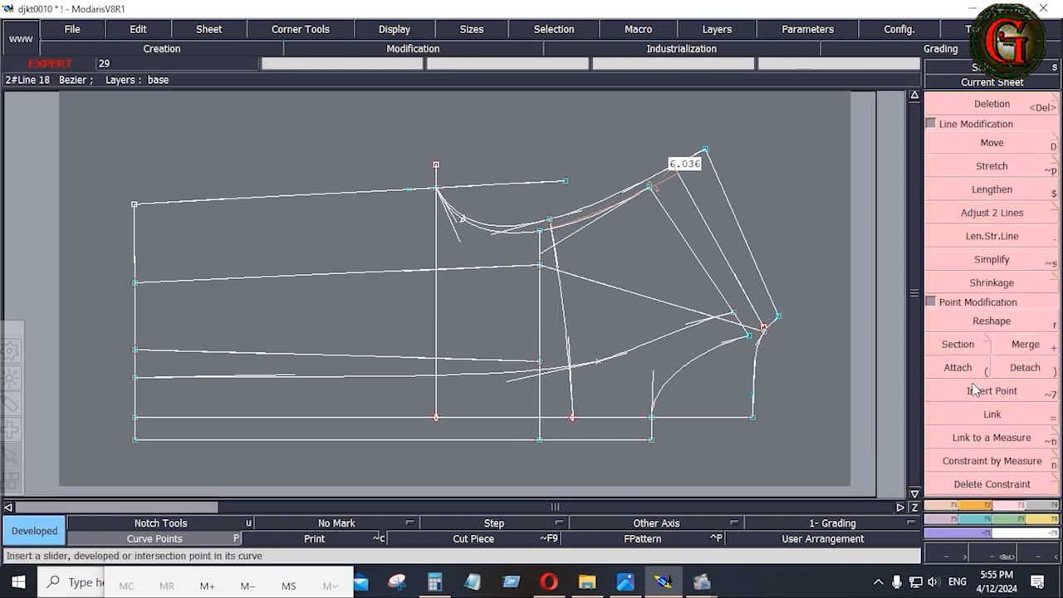
{"action": "left_click", "coordinate": [996, 323]}
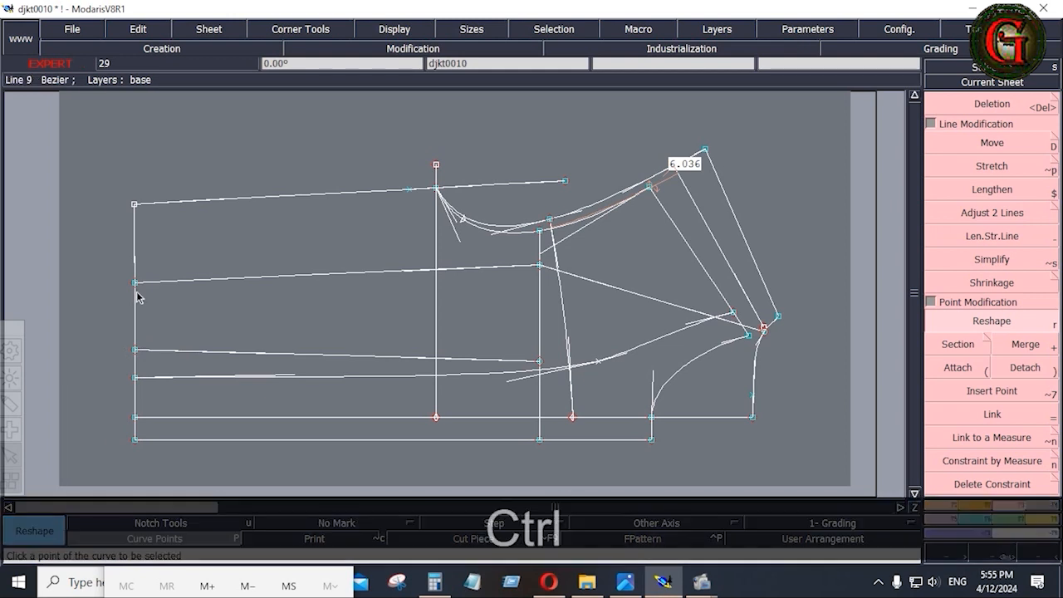
{"action": "left_click", "coordinate": [135, 283], "text": "ctrl"}
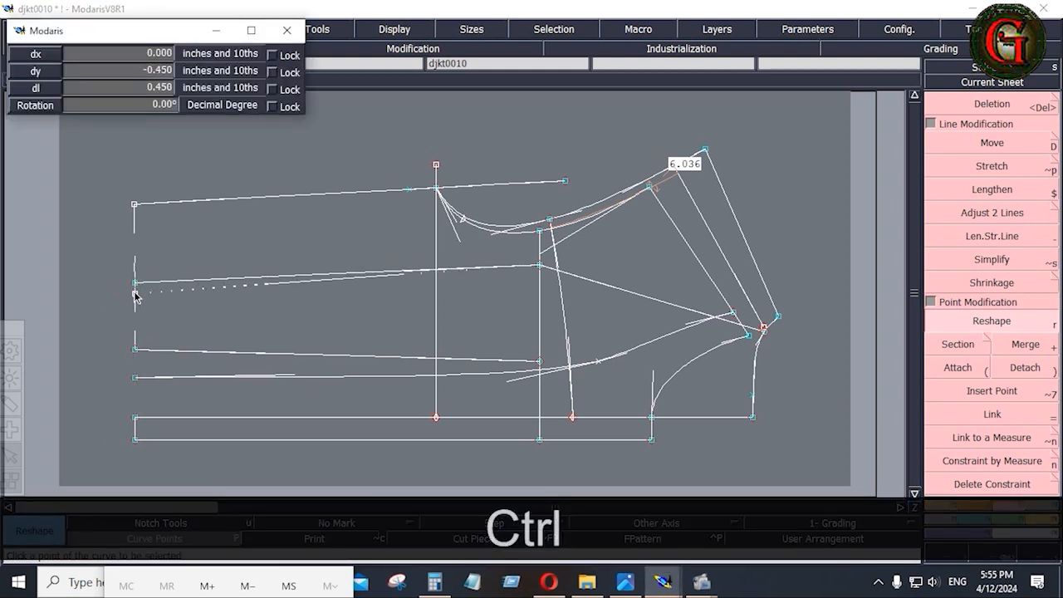
{"action": "key", "text": "Down"}
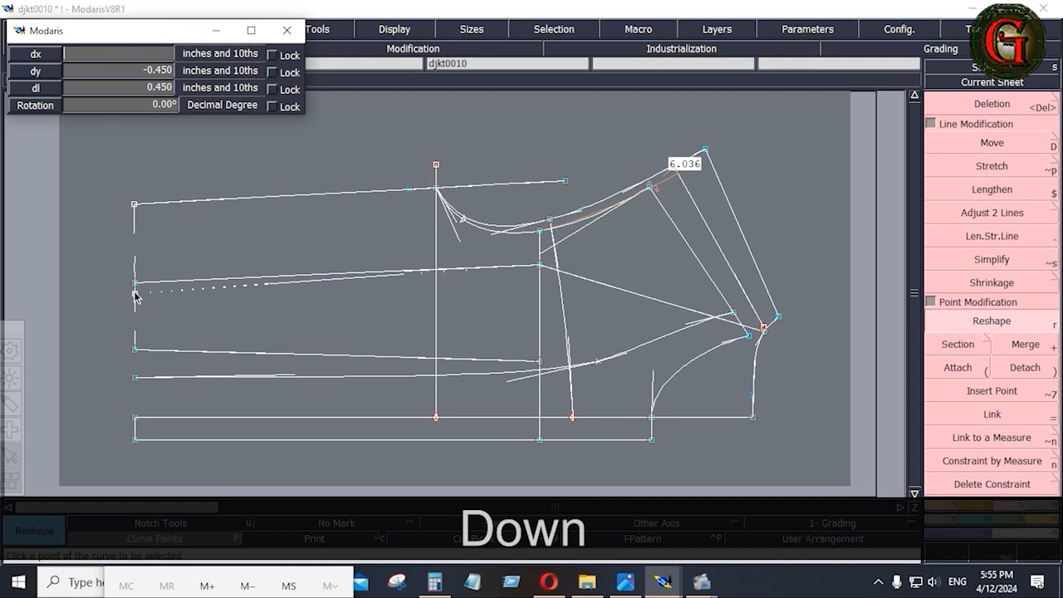
{"action": "type", "text": "0"}
{"action": "key", "text": "Down"}
{"action": "type", "text": "-.5"}
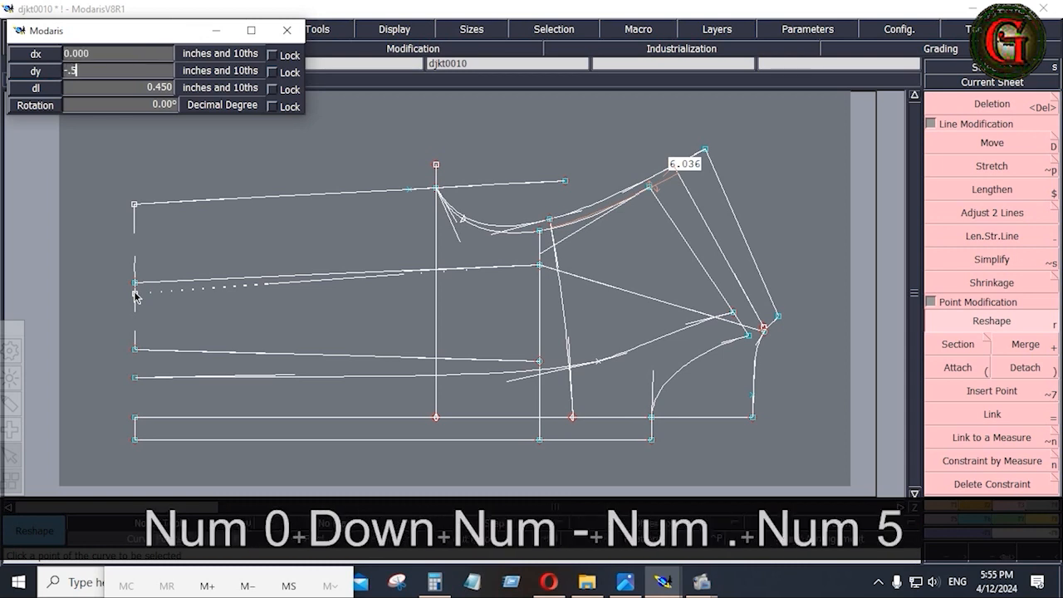
{"action": "key", "text": "Return"}
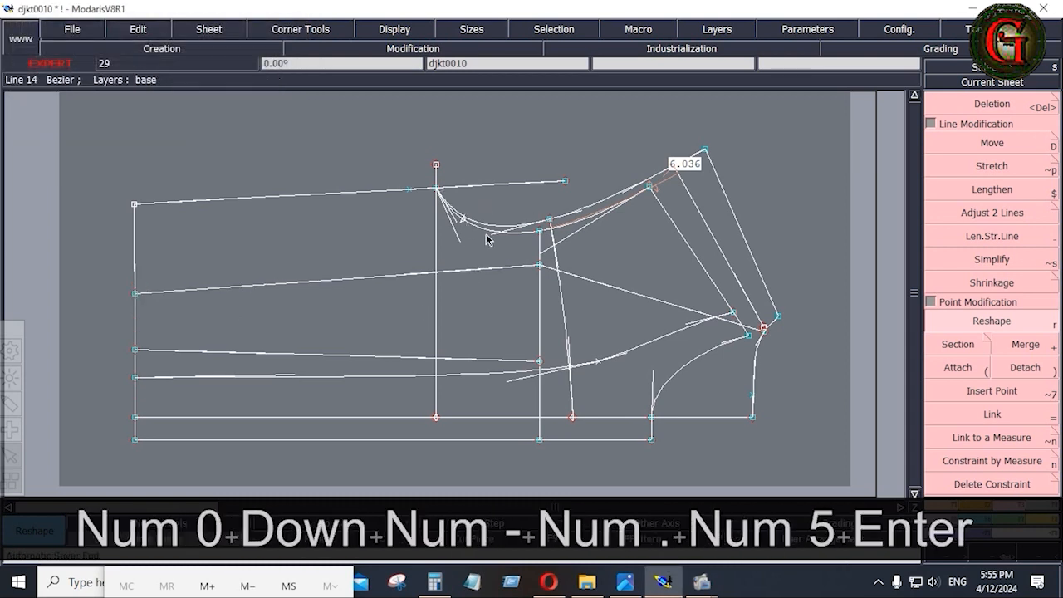
Draw a Bezier curve from 1.825 inches along the upper curve to the new left-edge point.
{"action": "left_click", "coordinate": [941, 506]}
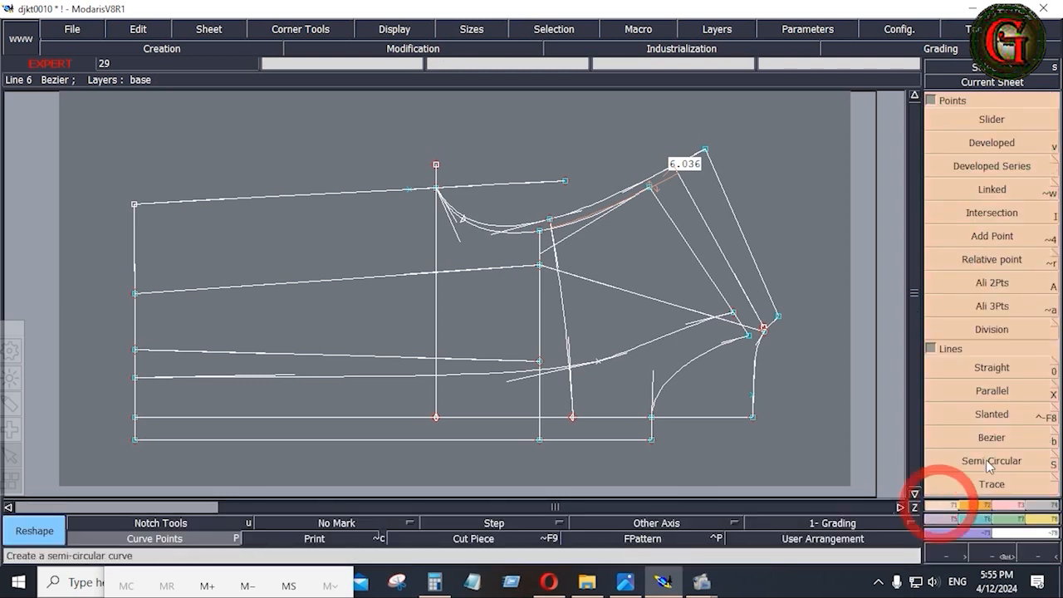
{"action": "left_click", "coordinate": [927, 438]}
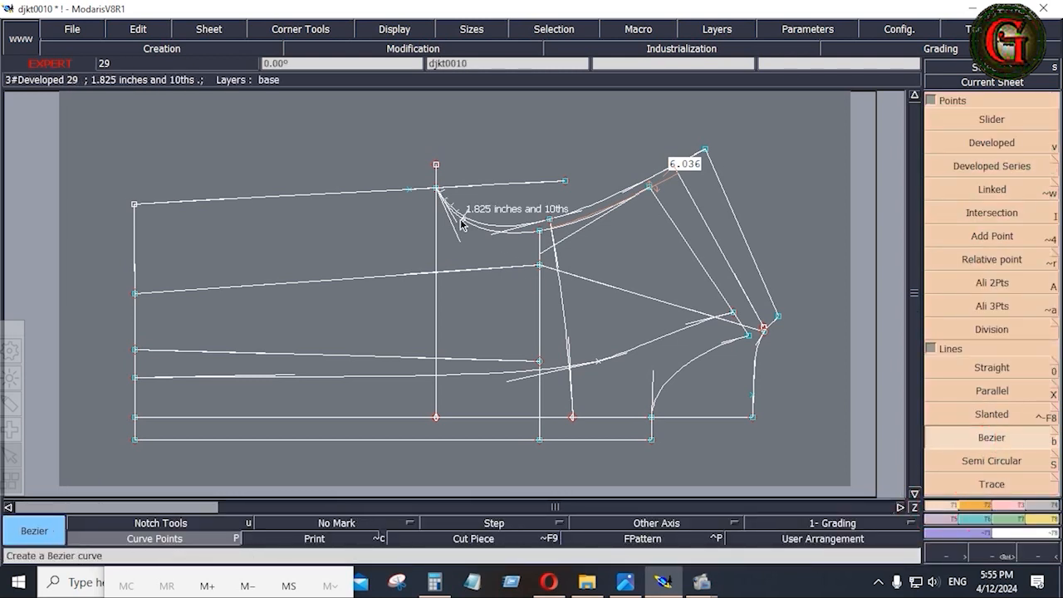
{"action": "left_click", "coordinate": [463, 219]}
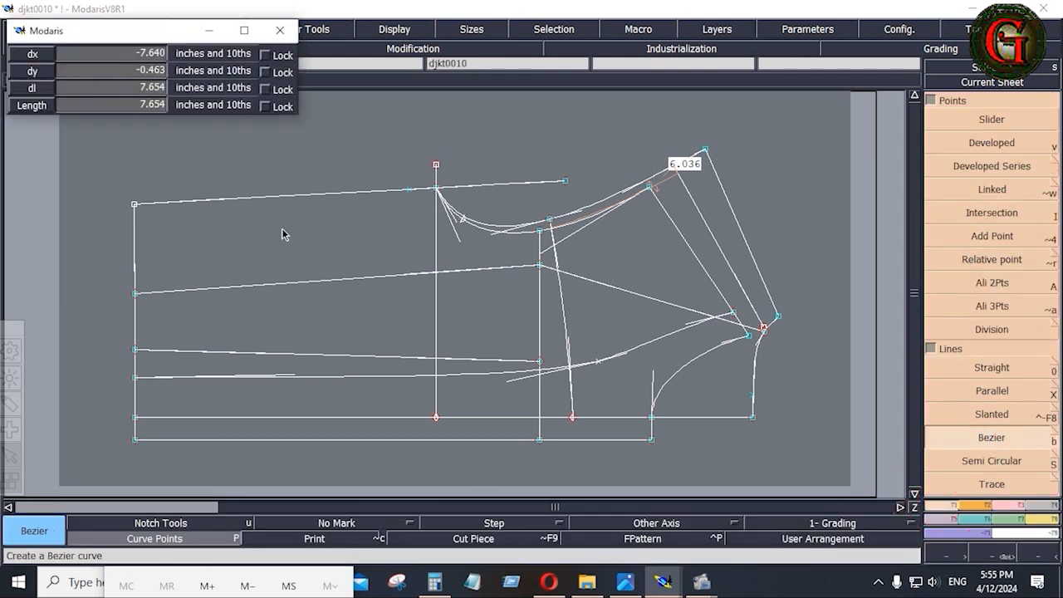
{"action": "left_click", "coordinate": [136, 270]}
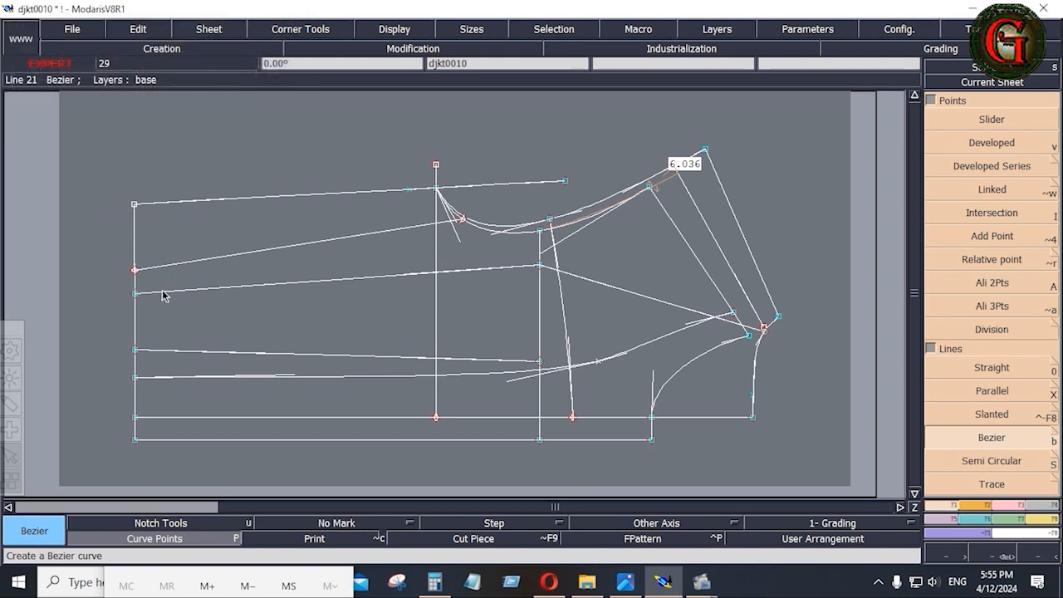
Insert both curve ends into the left edge and upper curve, then zoom to check the junction.
{"action": "left_click", "coordinate": [1001, 505]}
{"action": "left_click", "coordinate": [992, 390]}
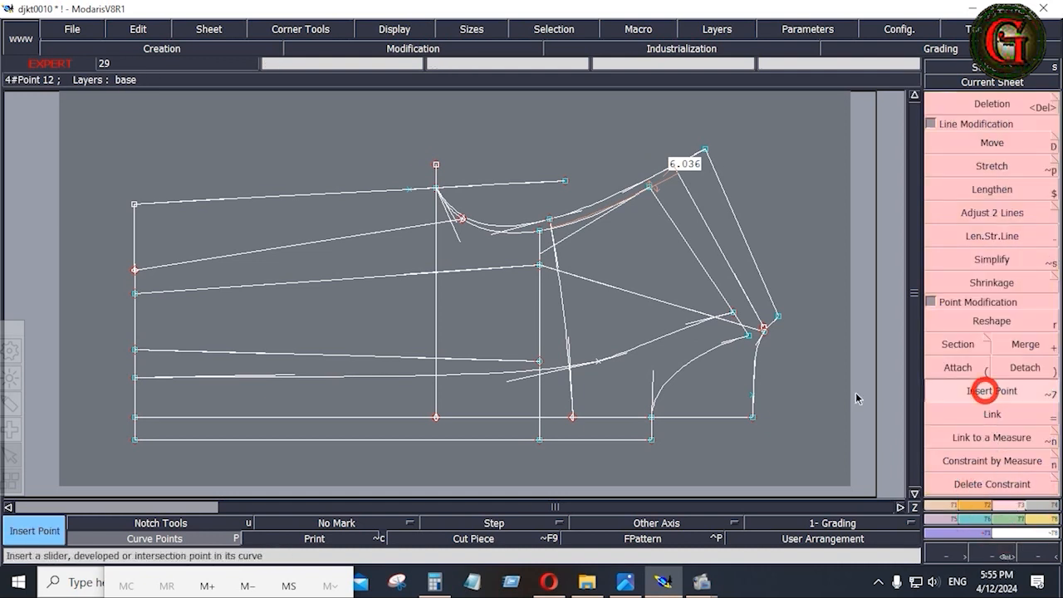
{"action": "left_click", "coordinate": [134, 272]}
{"action": "left_click", "coordinate": [454, 238]}
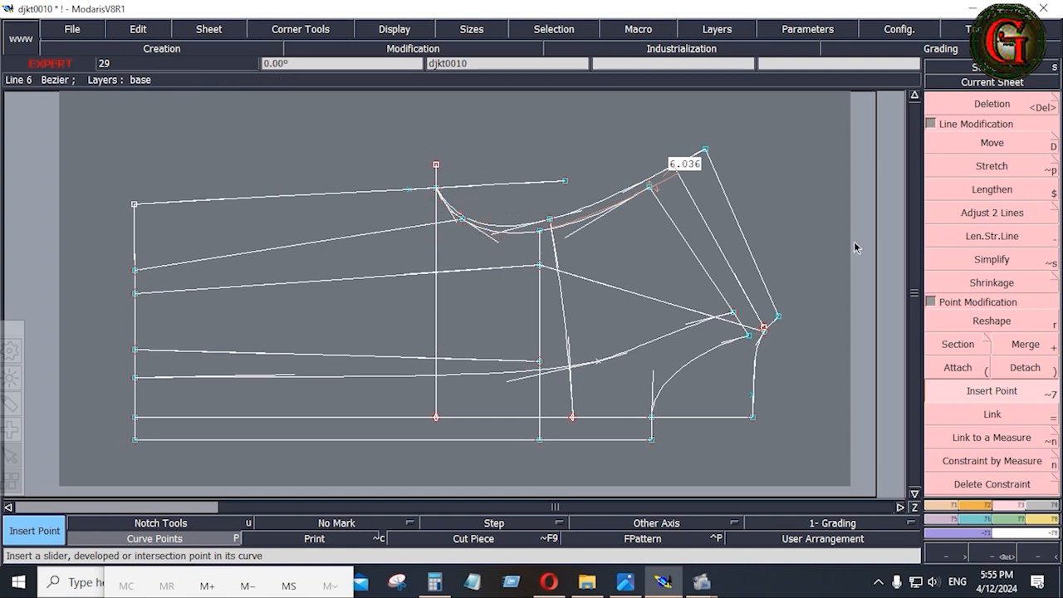
{"action": "key", "text": "Return"}
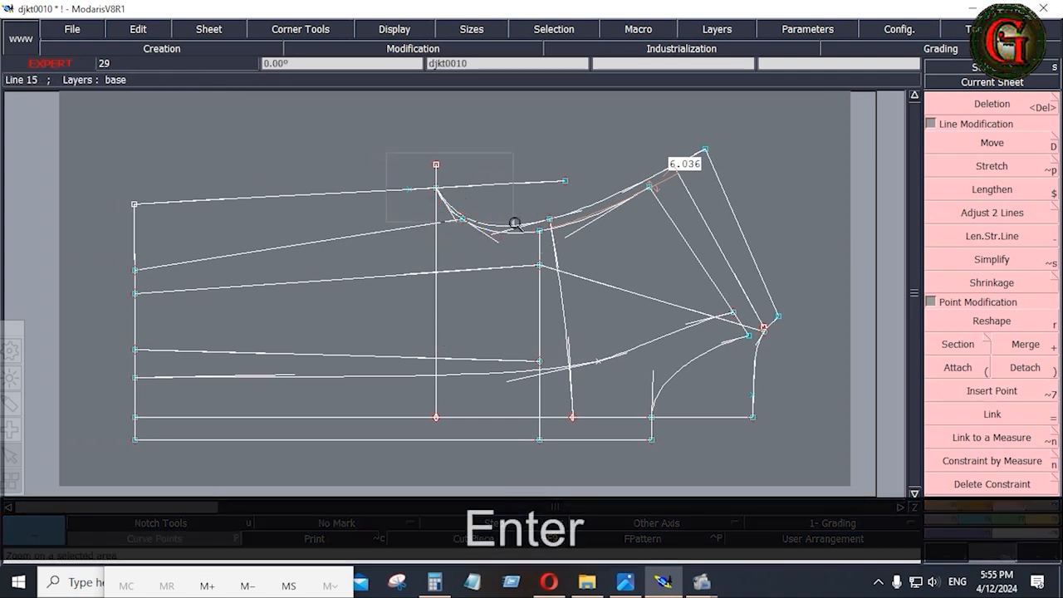
{"action": "left_click", "coordinate": [510, 221]}
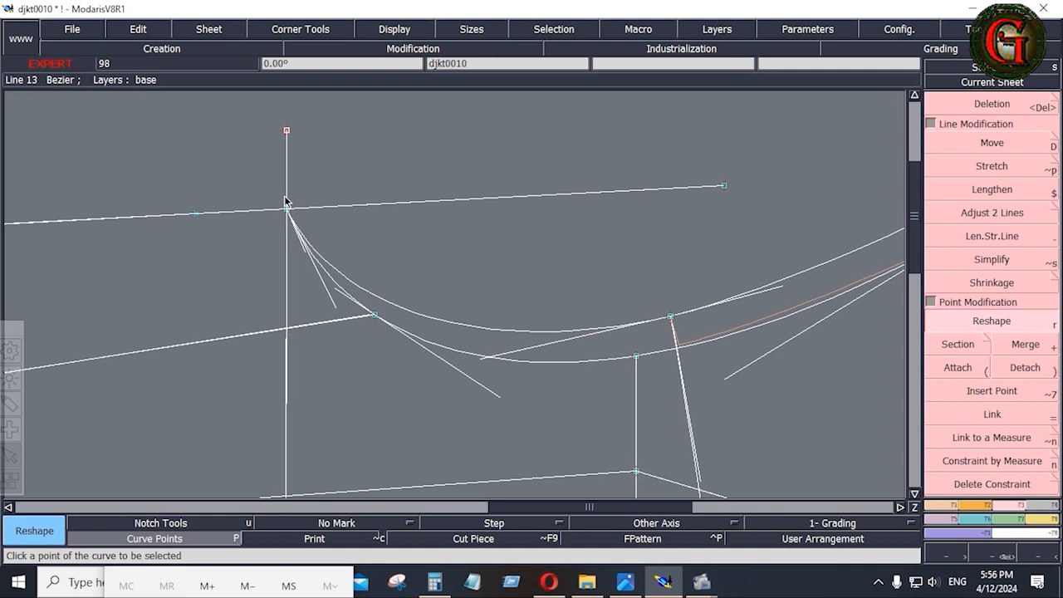
{"action": "key", "text": "Home"}
Save the front pattern model, continuing past the Anomalies Detected warning.
{"action": "left_click", "coordinate": [73, 30]}
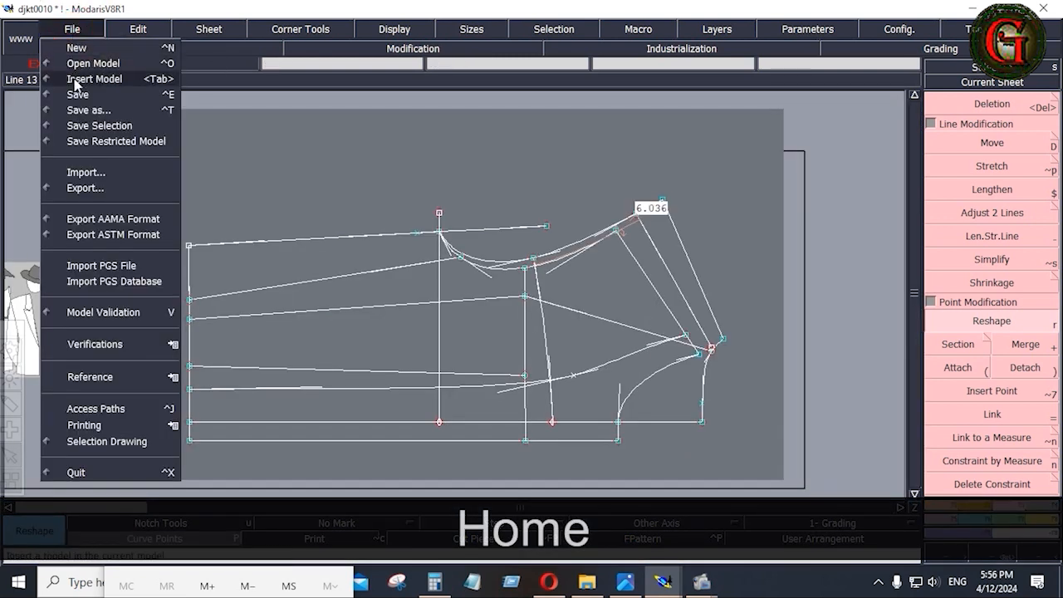
{"action": "left_click", "coordinate": [76, 95]}
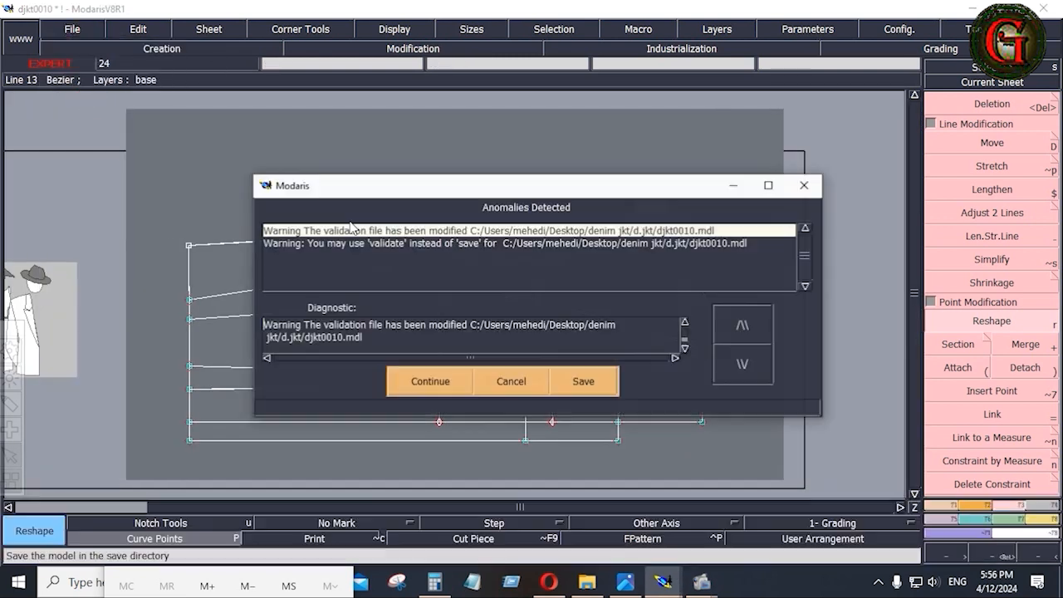
{"action": "left_click", "coordinate": [455, 384]}
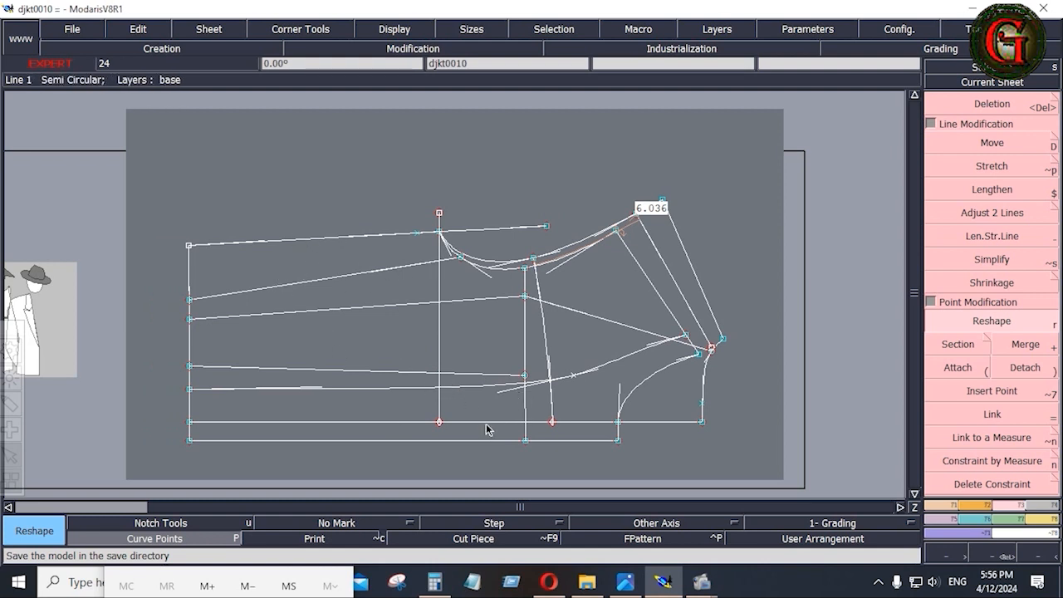
Look over the jacket spec sheet in Photos twice, returning to the Modaris pattern each time.
{"action": "left_click", "coordinate": [625, 582]}
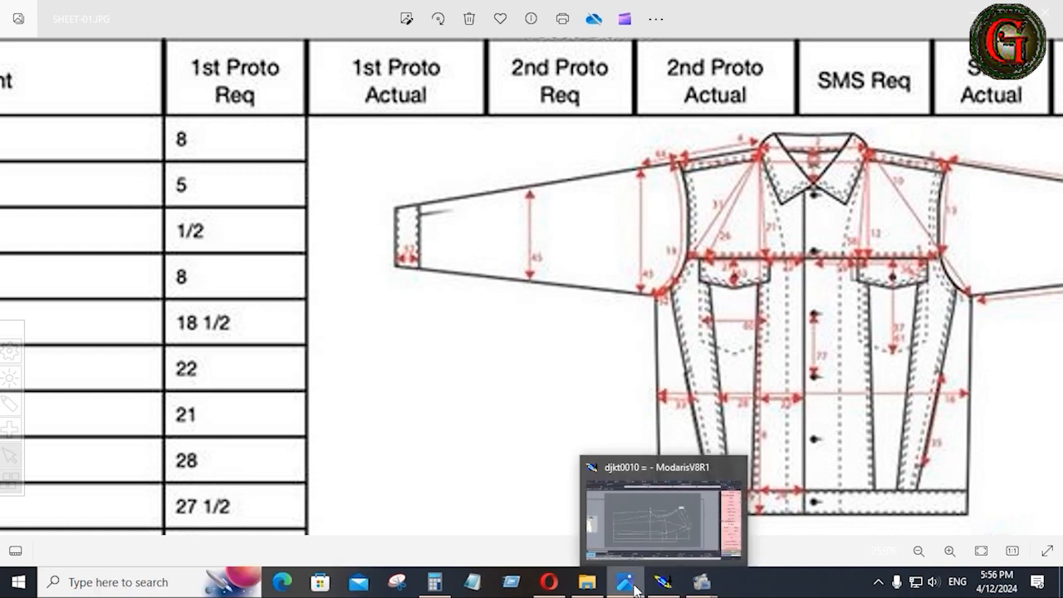
{"action": "left_click", "coordinate": [663, 582]}
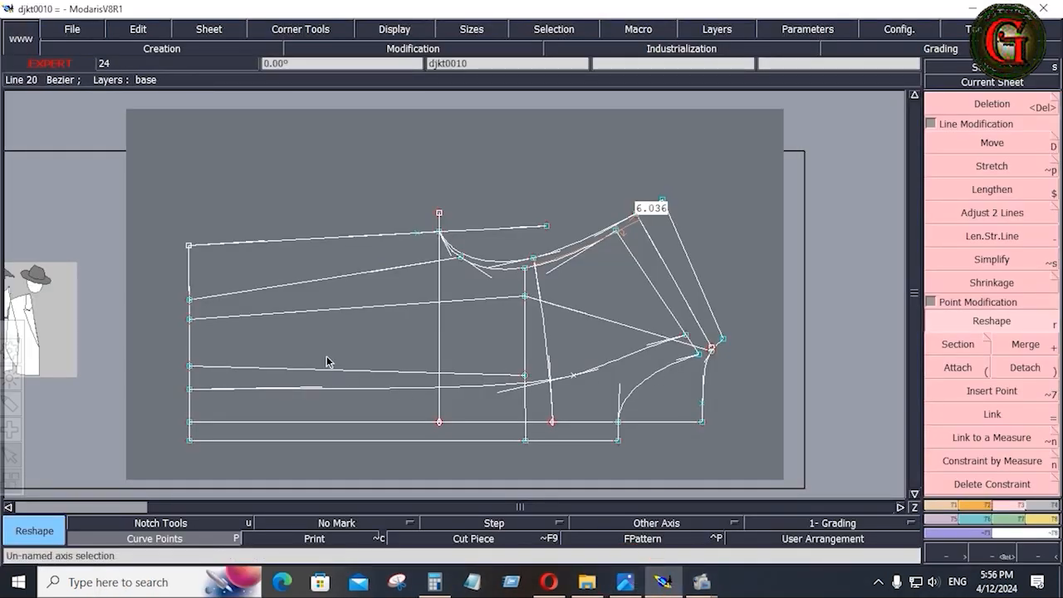
{"action": "left_click", "coordinate": [625, 582]}
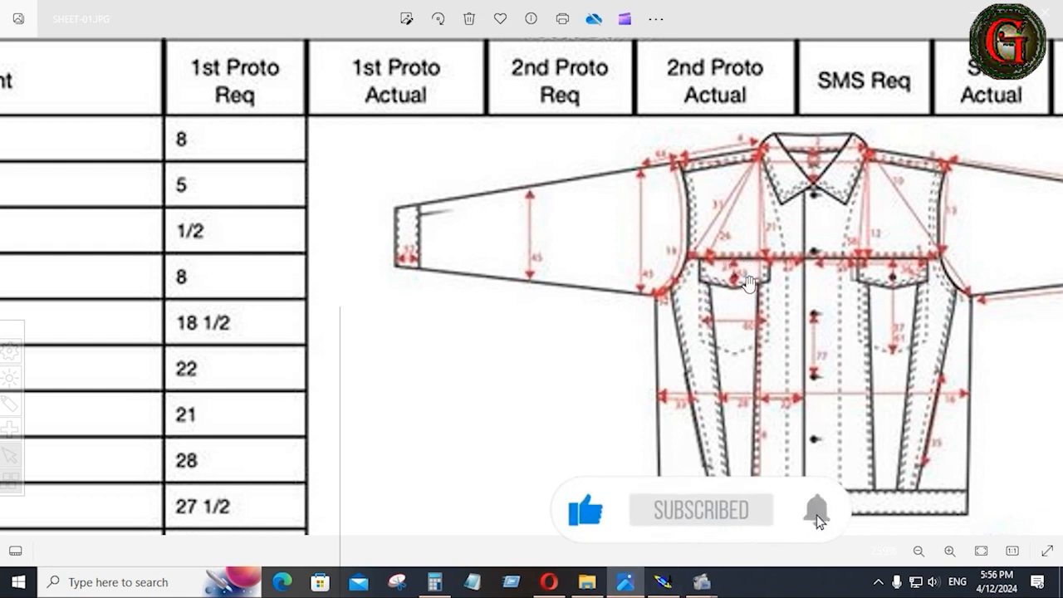
{"action": "left_click", "coordinate": [661, 580]}
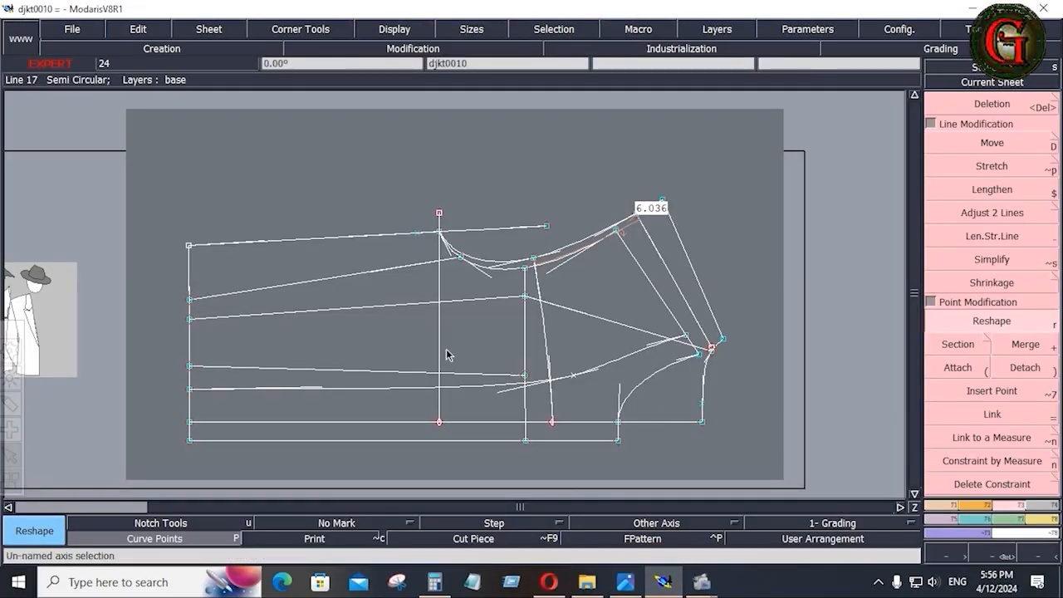
Copy the pattern sheet, arrange all sheets with J, and make the right-hand copy current.
{"action": "key", "text": "ctrl+c"}
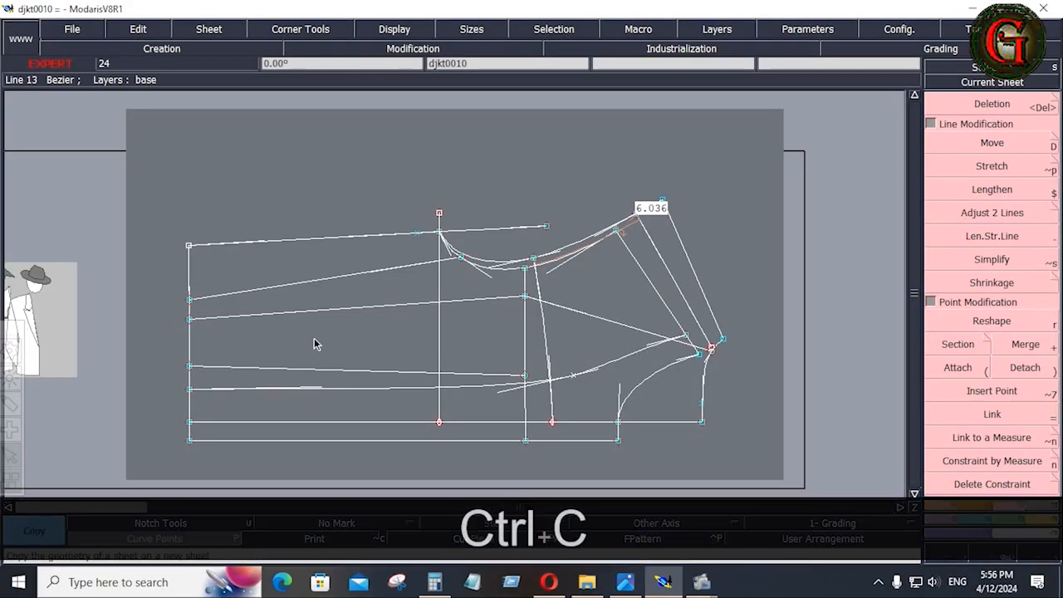
{"action": "left_click", "coordinate": [312, 281]}
{"action": "left_click", "coordinate": [309, 239]}
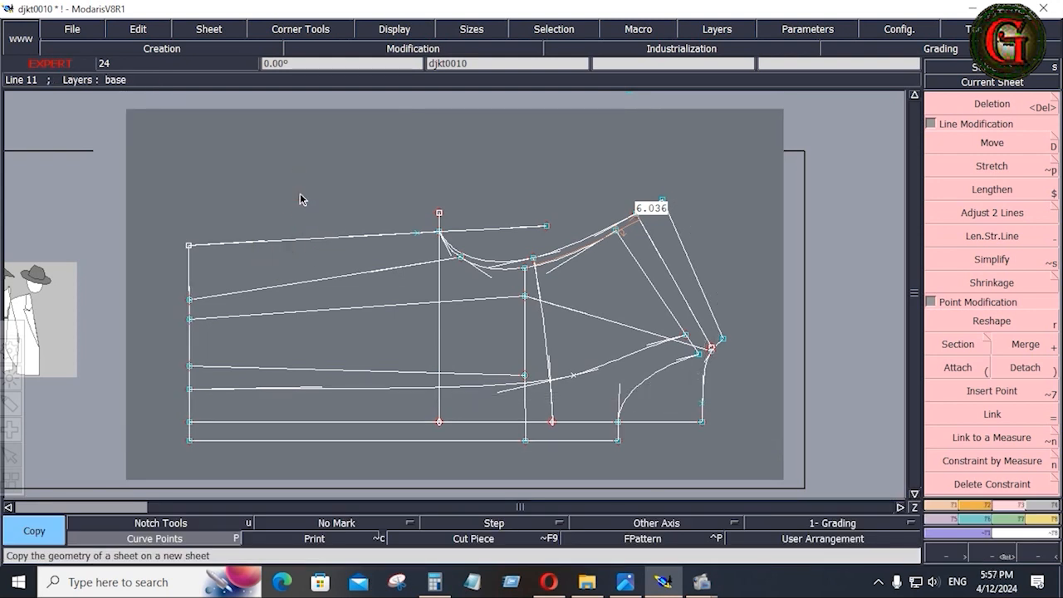
{"action": "key", "text": "j"}
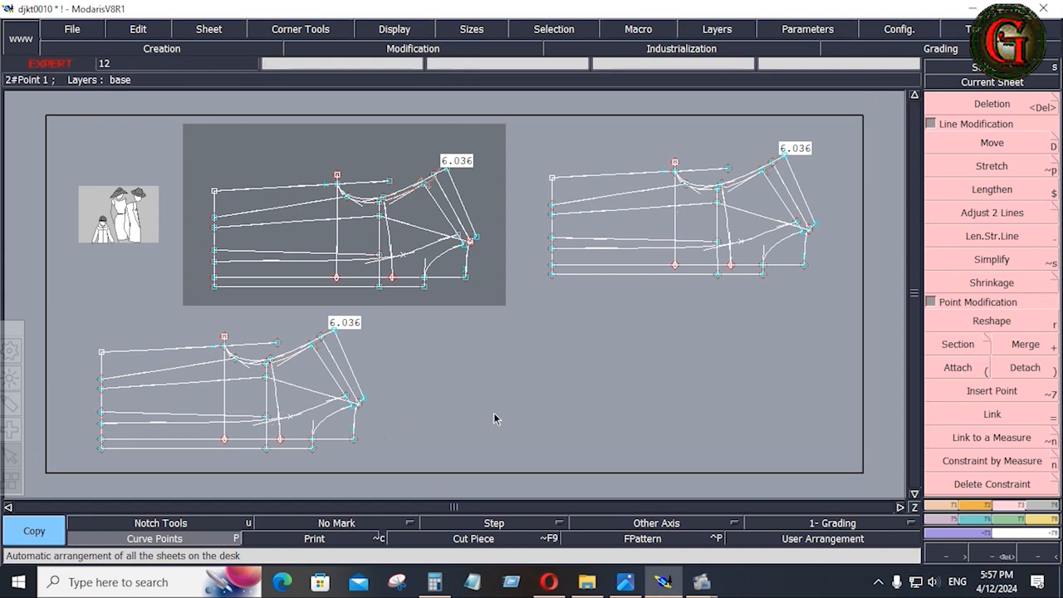
{"action": "left_click", "coordinate": [625, 251]}
{"action": "key", "text": "Home"}
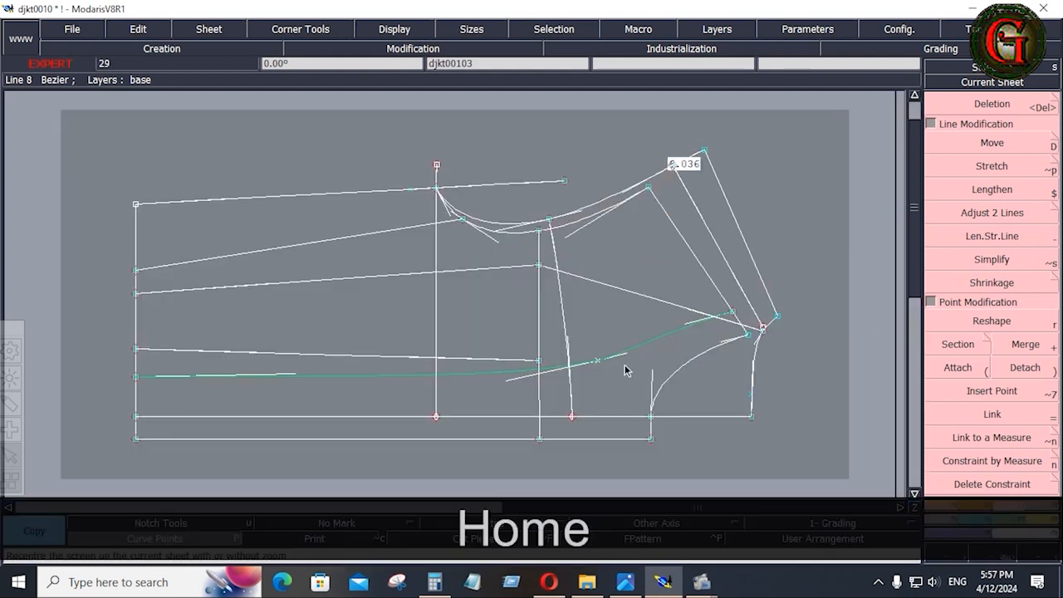
Delete the bottom horizontal lines, long lower curve, and left diagonal construction lines.
{"action": "left_click", "coordinate": [798, 224]}
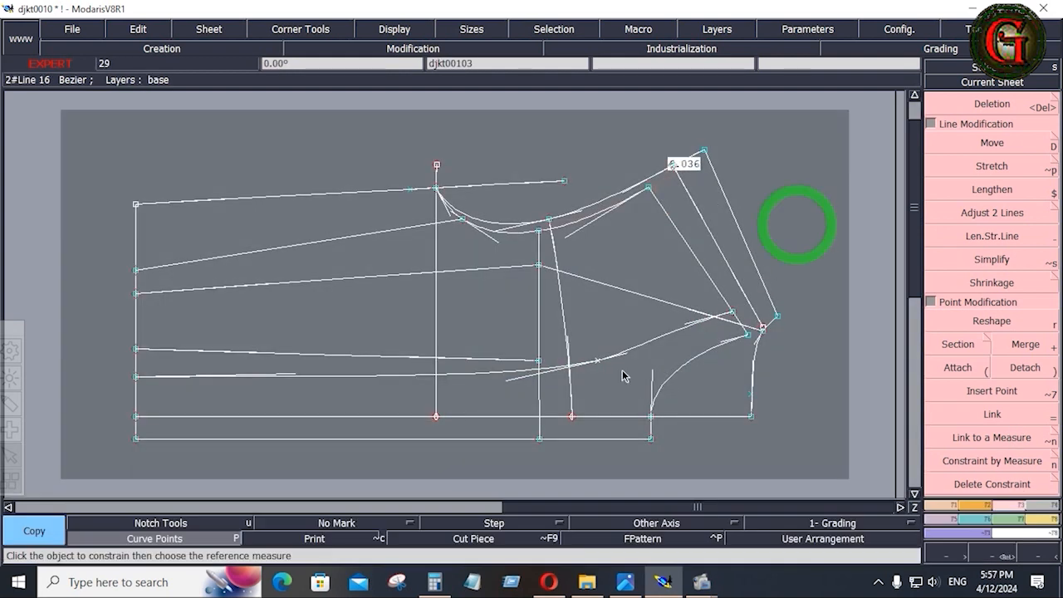
{"action": "left_click", "coordinate": [1045, 506]}
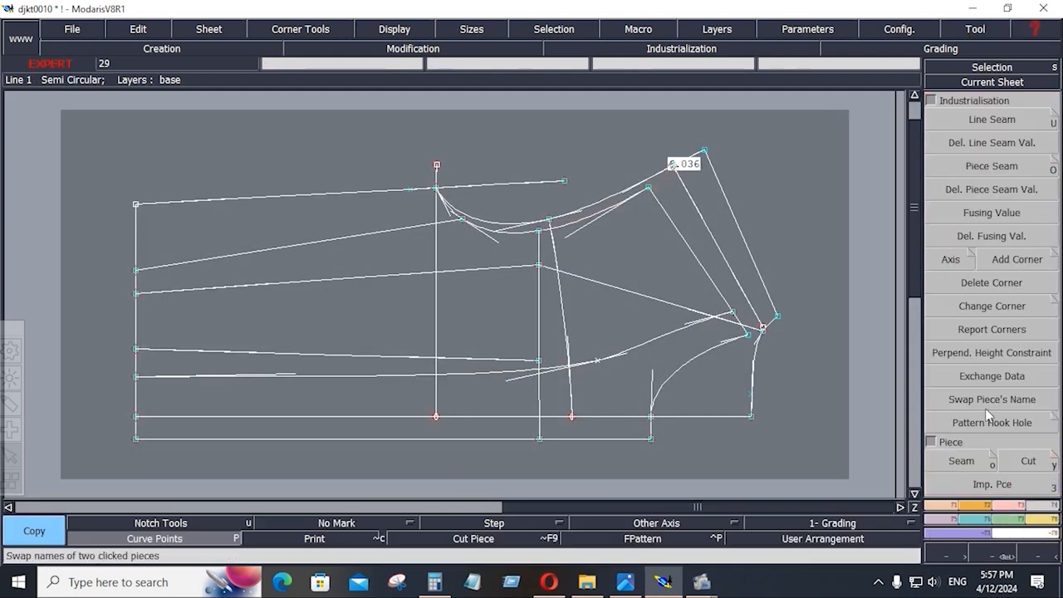
{"action": "key", "text": "Delete"}
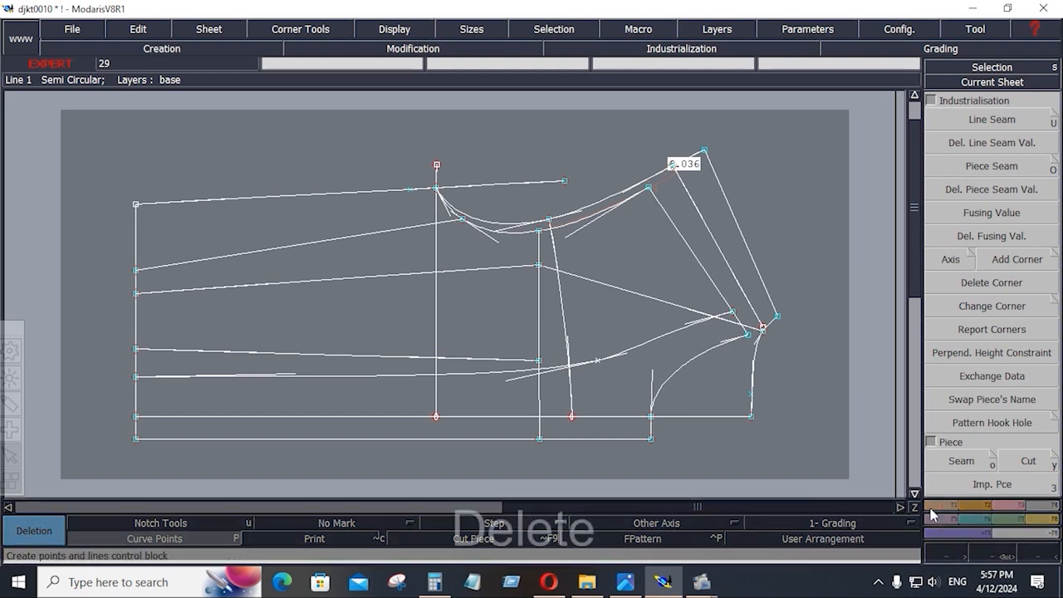
{"action": "left_click", "coordinate": [478, 438]}
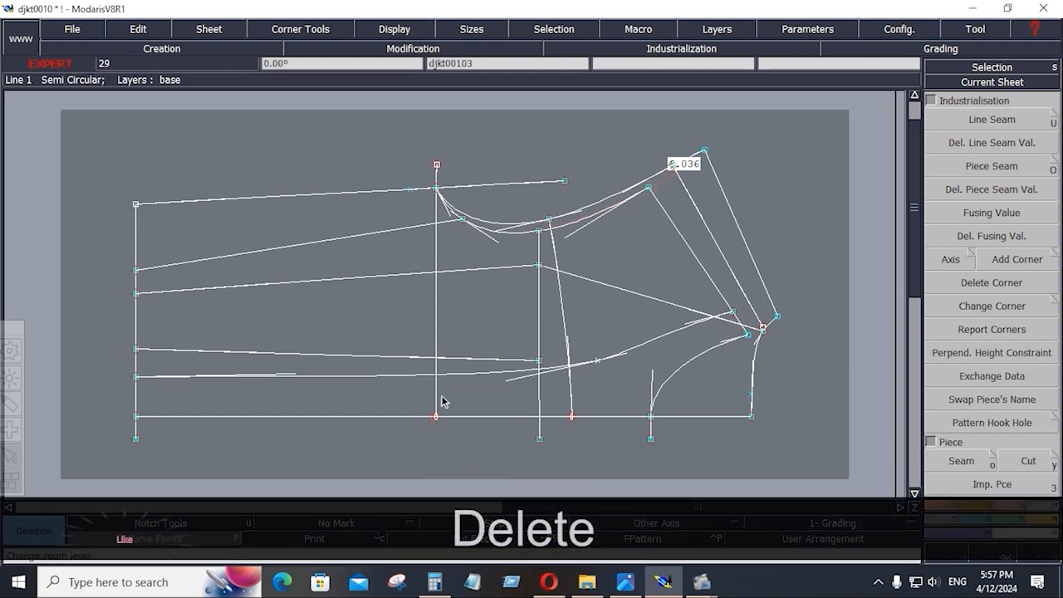
{"action": "left_click", "coordinate": [430, 384]}
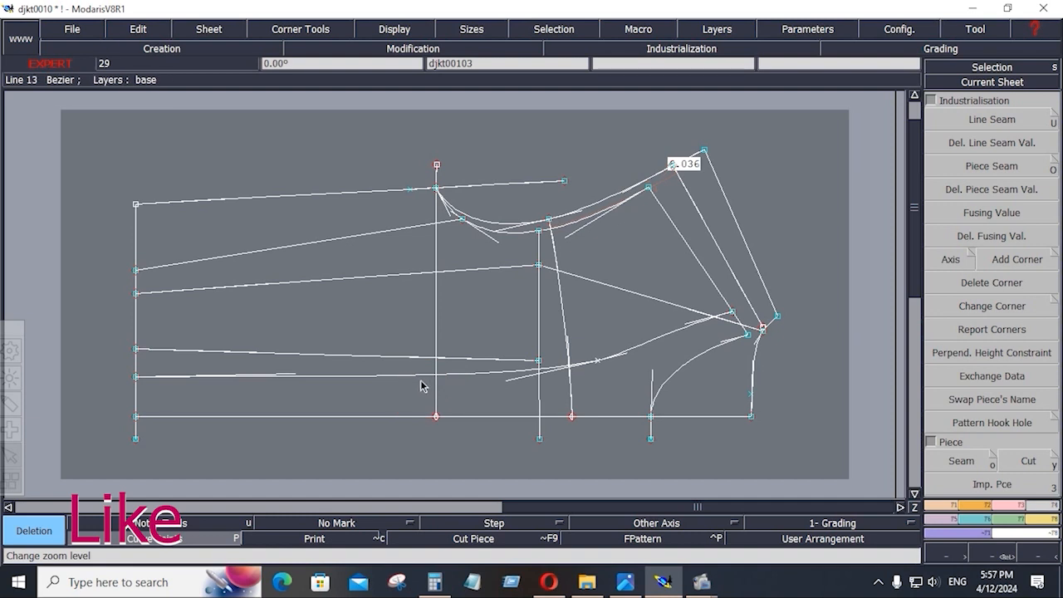
{"action": "left_click", "coordinate": [407, 371]}
{"action": "left_click", "coordinate": [378, 358]}
{"action": "left_click", "coordinate": [374, 283]}
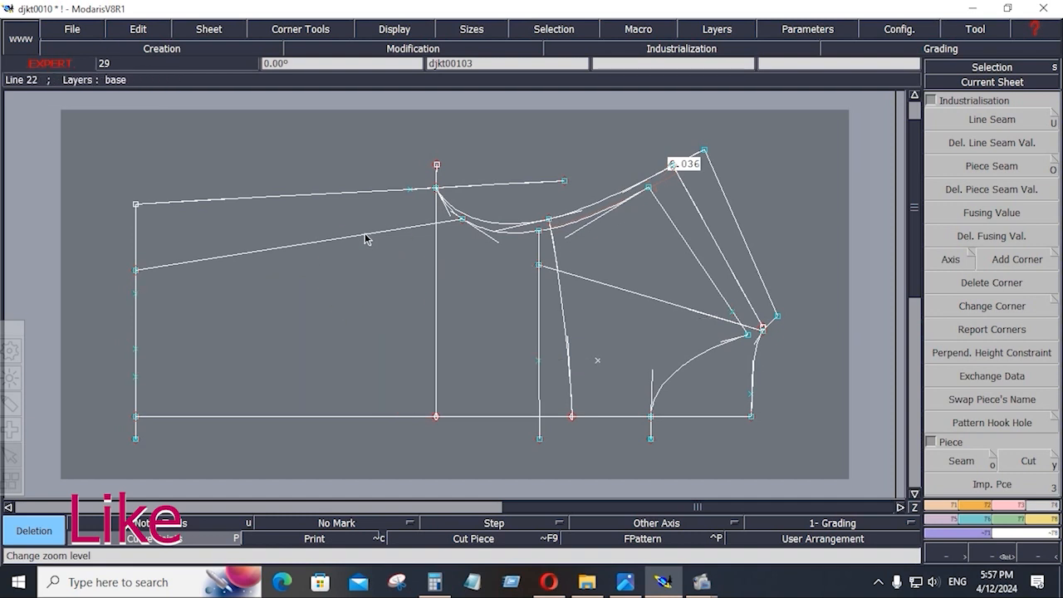
{"action": "left_click", "coordinate": [404, 230]}
{"action": "left_click", "coordinate": [307, 243]}
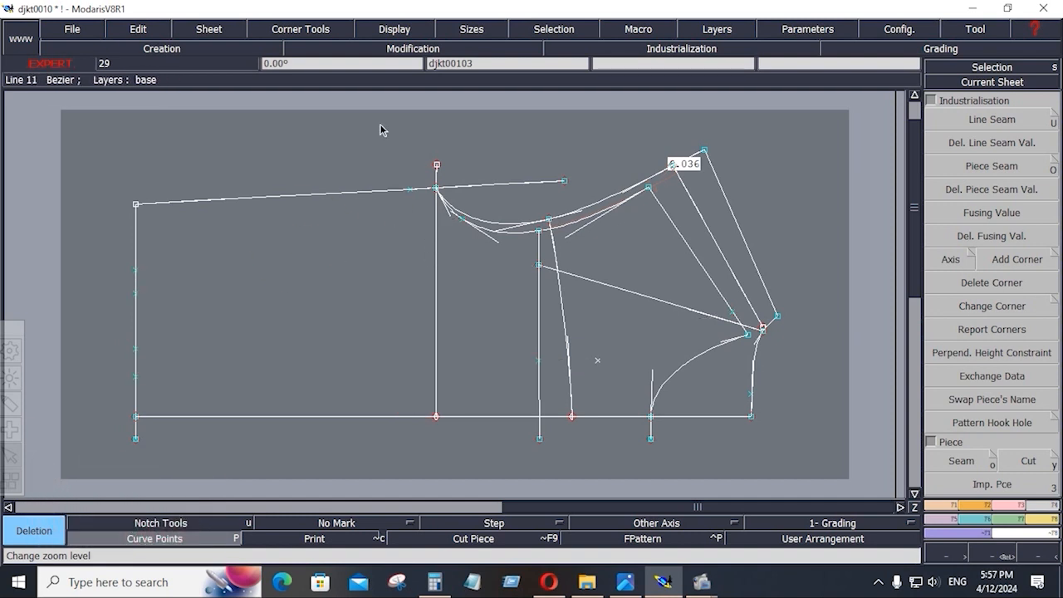
Hide curve handle lines, then erase the middle vertical line, lower armhole curve and three loose points.
{"action": "left_click", "coordinate": [395, 33]}
{"action": "left_click", "coordinate": [397, 341]}
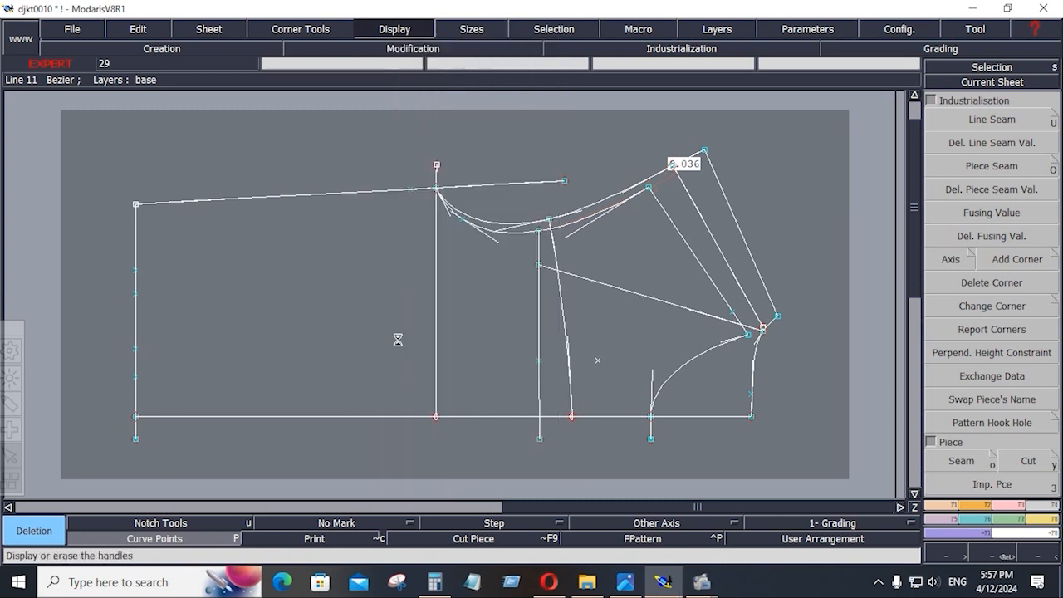
{"action": "left_click", "coordinate": [539, 279]}
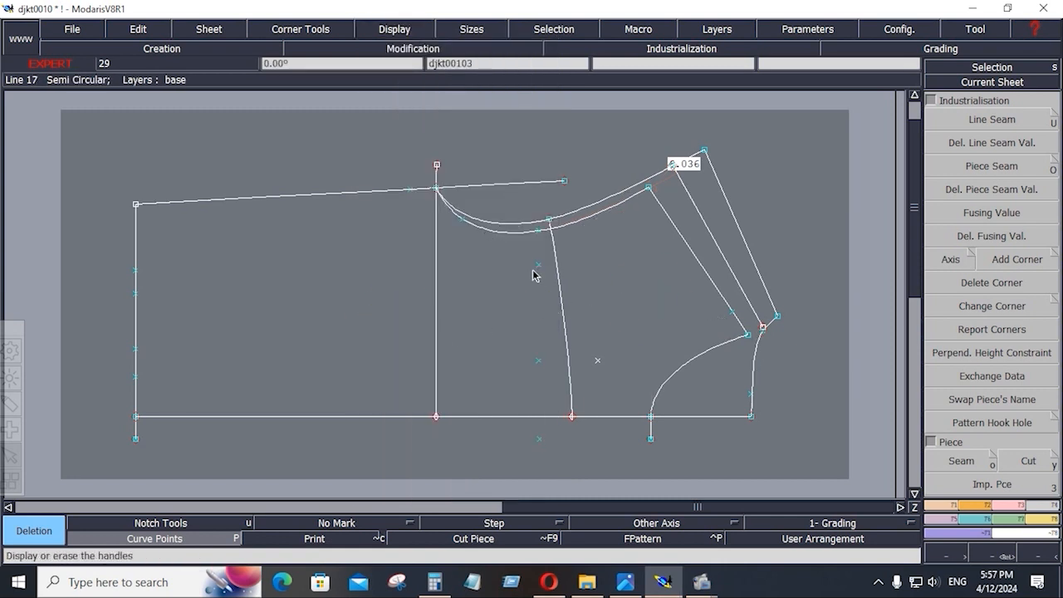
{"action": "left_click", "coordinate": [517, 233]}
{"action": "left_click", "coordinate": [597, 360]}
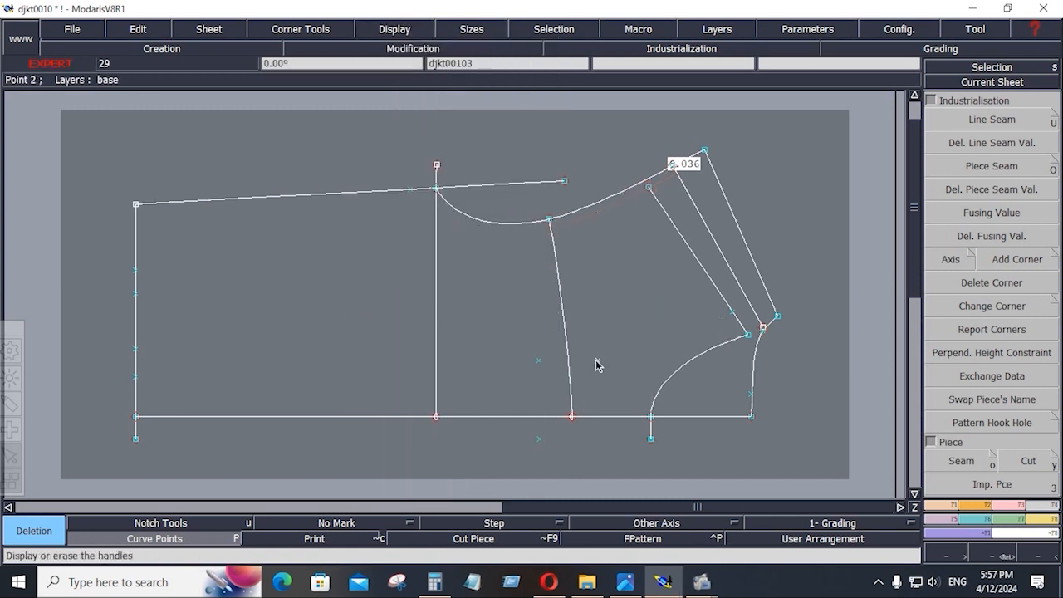
{"action": "left_click", "coordinate": [539, 360]}
{"action": "left_click", "coordinate": [539, 439]}
Insert a point on the bottom line, then delete the point below it and extra left-edge points.
{"action": "left_click", "coordinate": [1006, 505]}
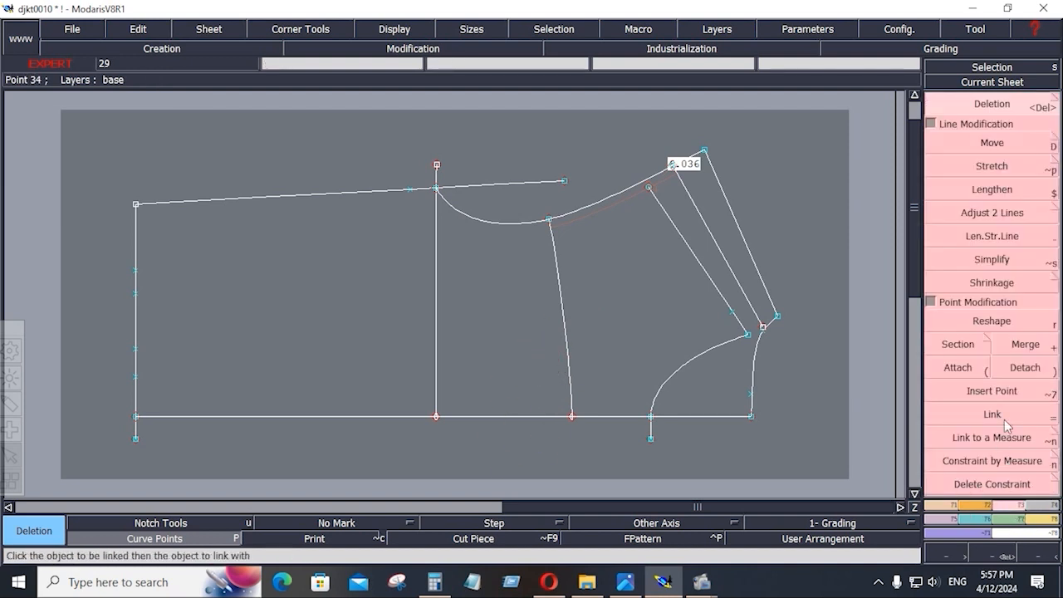
{"action": "left_click", "coordinate": [992, 390]}
{"action": "left_click", "coordinate": [573, 420]}
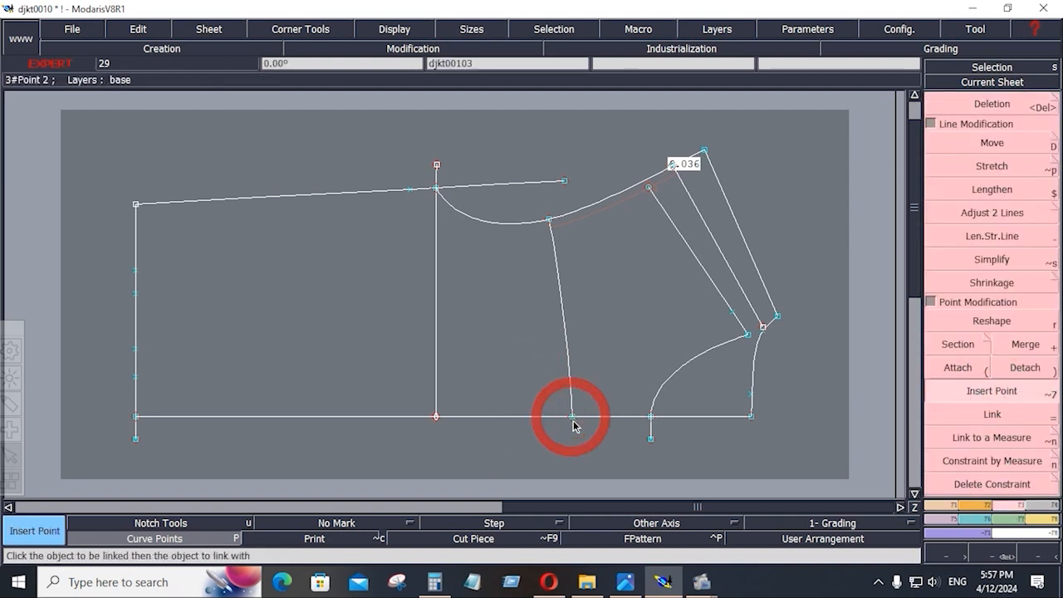
{"action": "key", "text": "Delete"}
{"action": "left_click", "coordinate": [651, 437]}
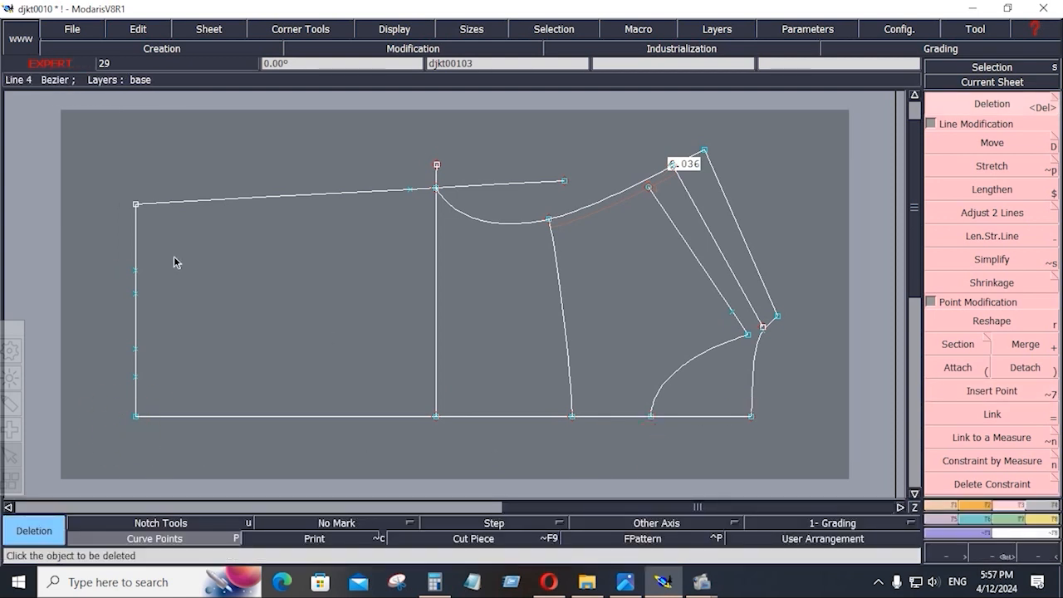
{"action": "left_click_drag", "start_coordinate": [112, 240], "coordinate": [187, 394]}
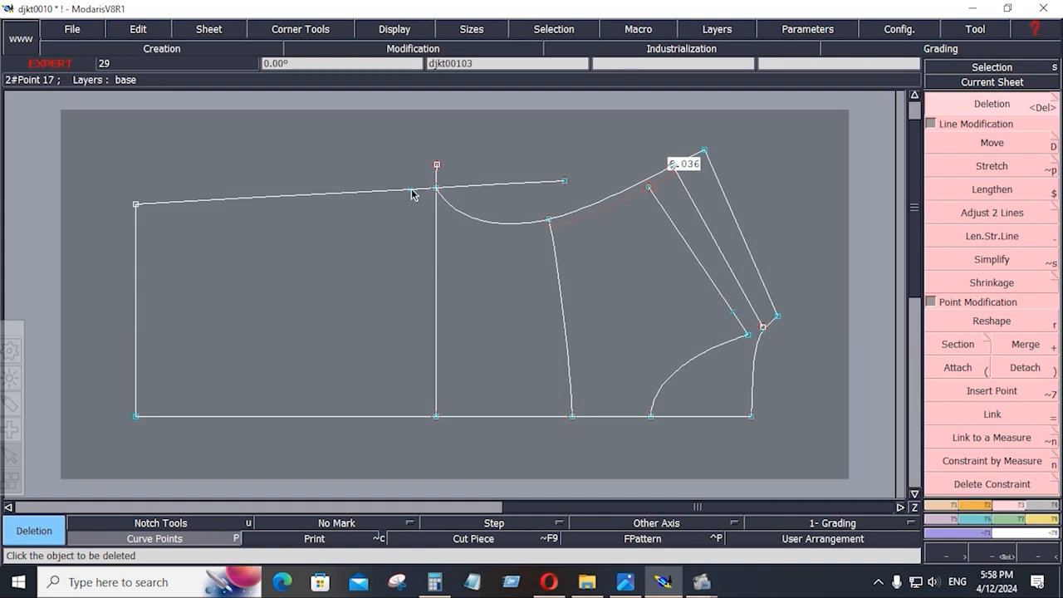
Delete the 6.036 measurement, the inner semicircular guide line and the leftover lower curve.
{"action": "left_click", "coordinate": [613, 208]}
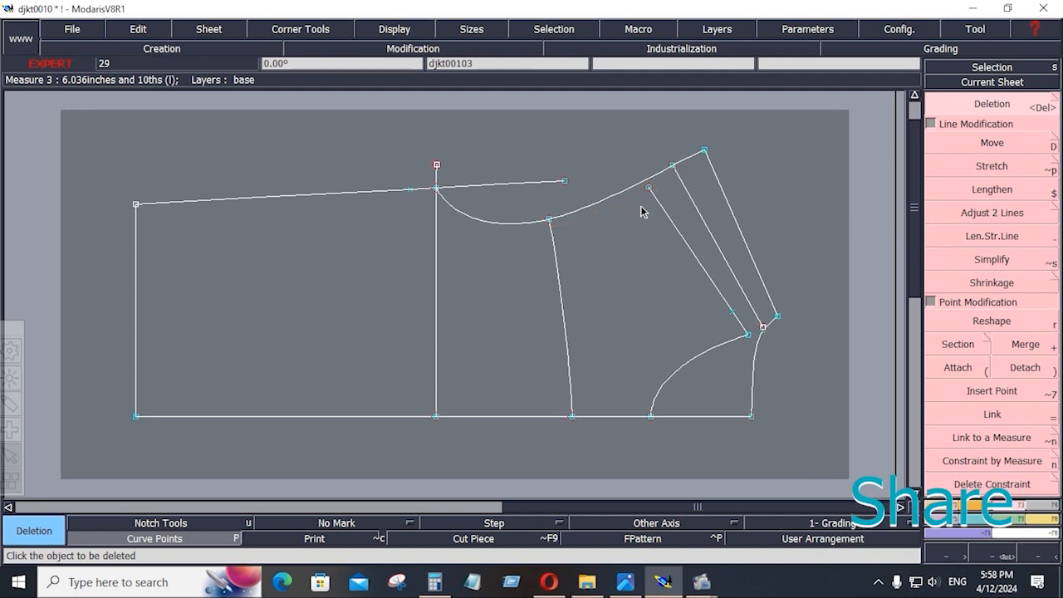
{"action": "left_click", "coordinate": [691, 254]}
{"action": "left_click", "coordinate": [703, 359]}
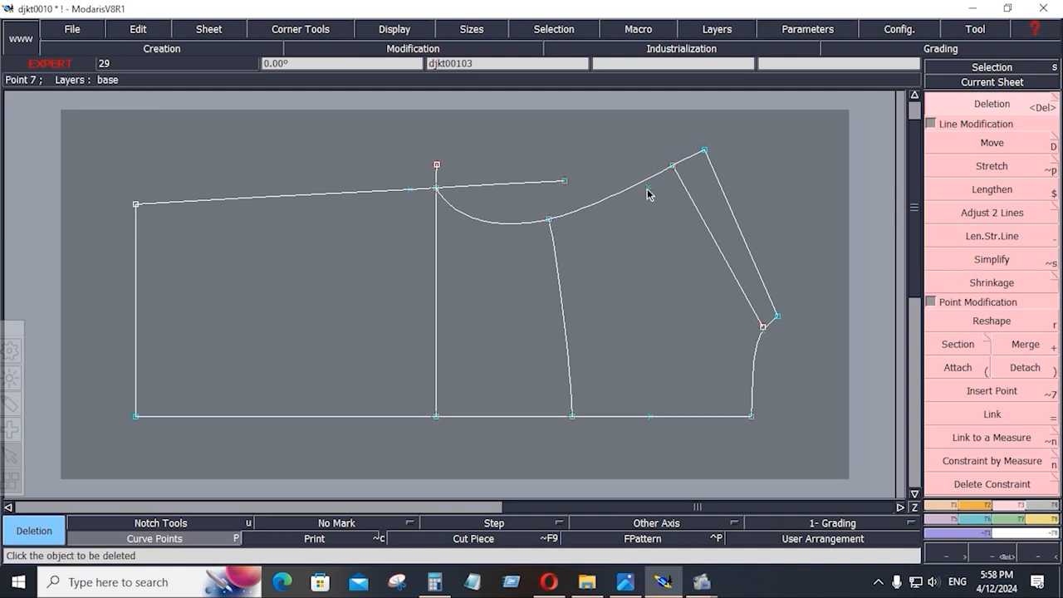
{"action": "left_click", "coordinate": [1015, 462]}
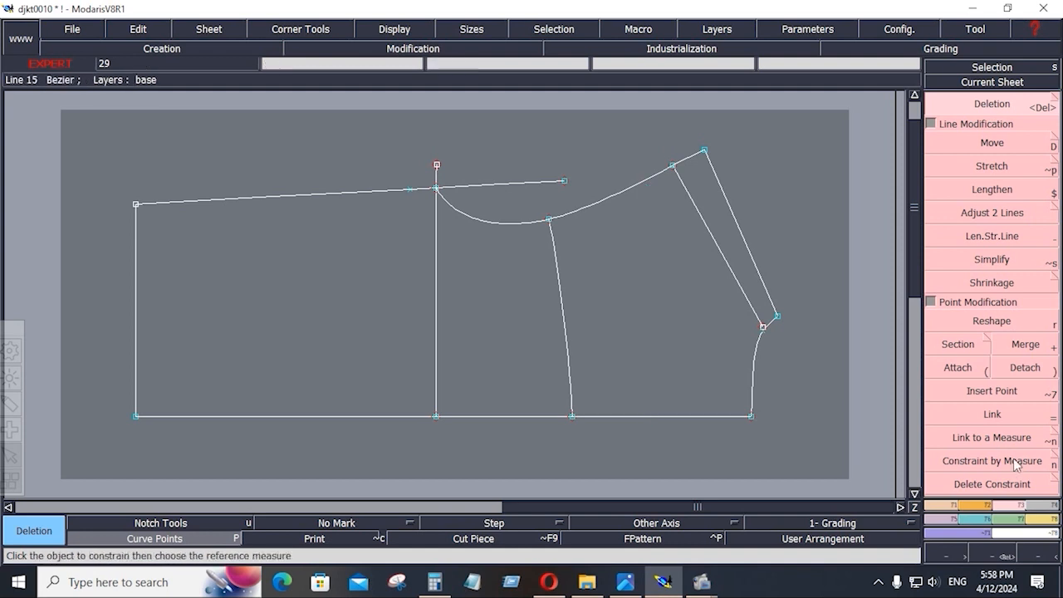
Trim the front piece's top line so it ends where the armhole curve begins, using Adjust 2 Lines.
{"action": "left_click", "coordinate": [992, 213]}
{"action": "left_click", "coordinate": [379, 190]}
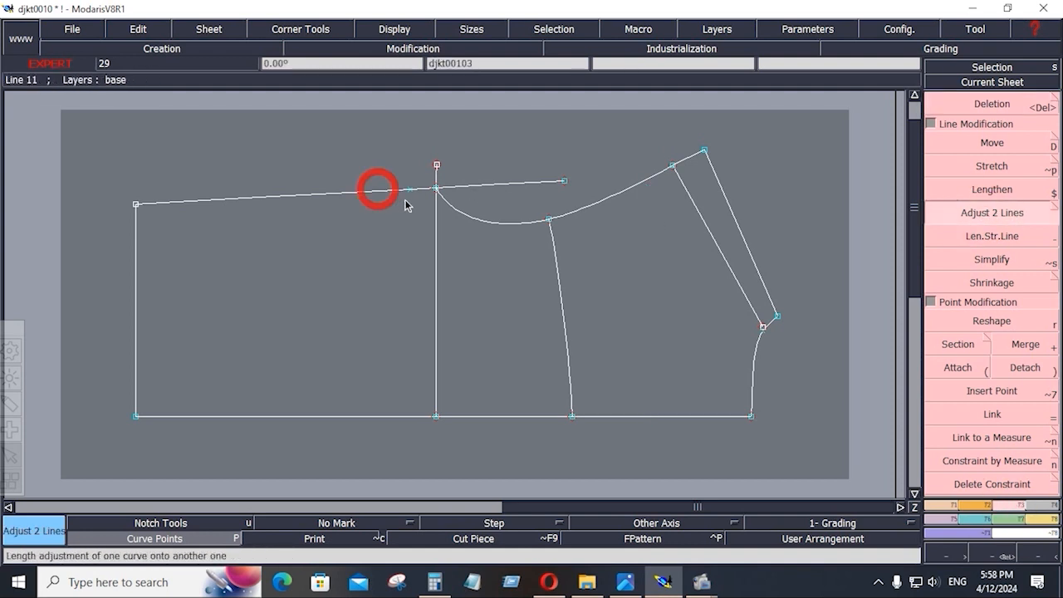
{"action": "left_click", "coordinate": [451, 212]}
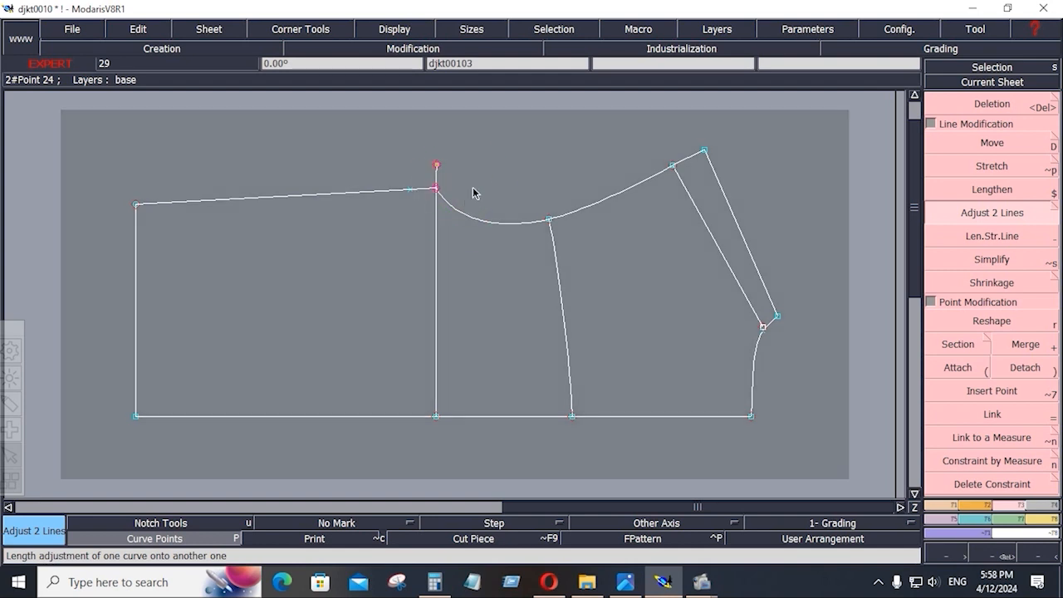
{"action": "right_click", "coordinate": [481, 179]}
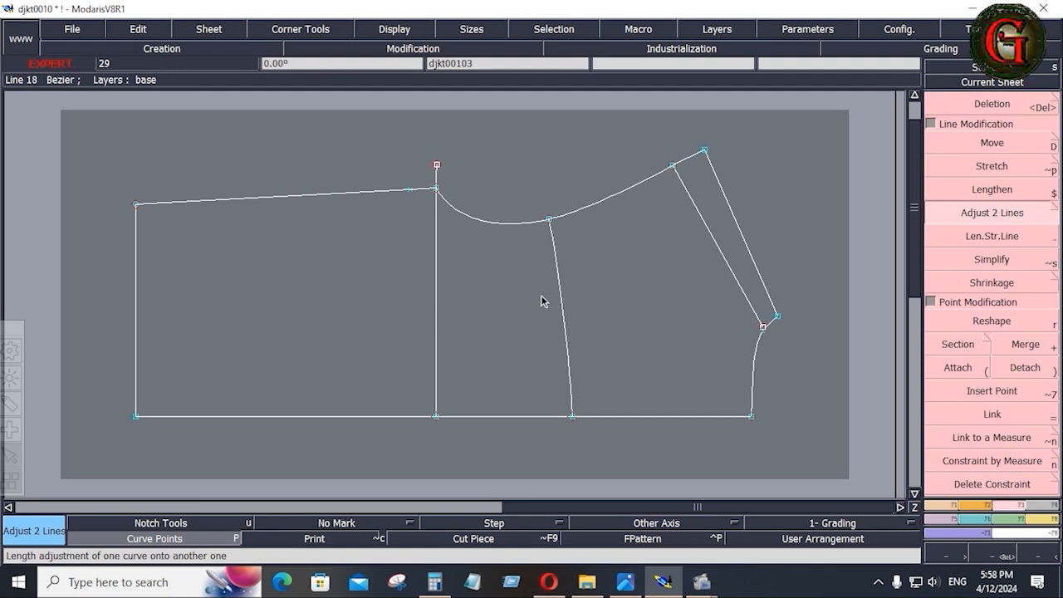
Save the model, continuing past the Anomalies Detected warning.
{"action": "left_click", "coordinate": [72, 29]}
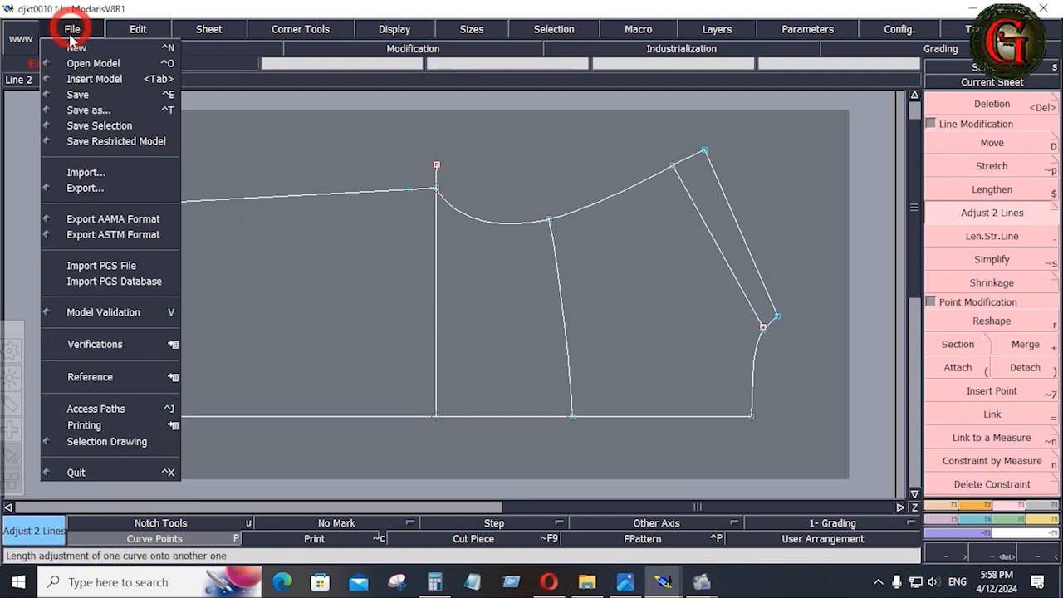
{"action": "left_click", "coordinate": [85, 96]}
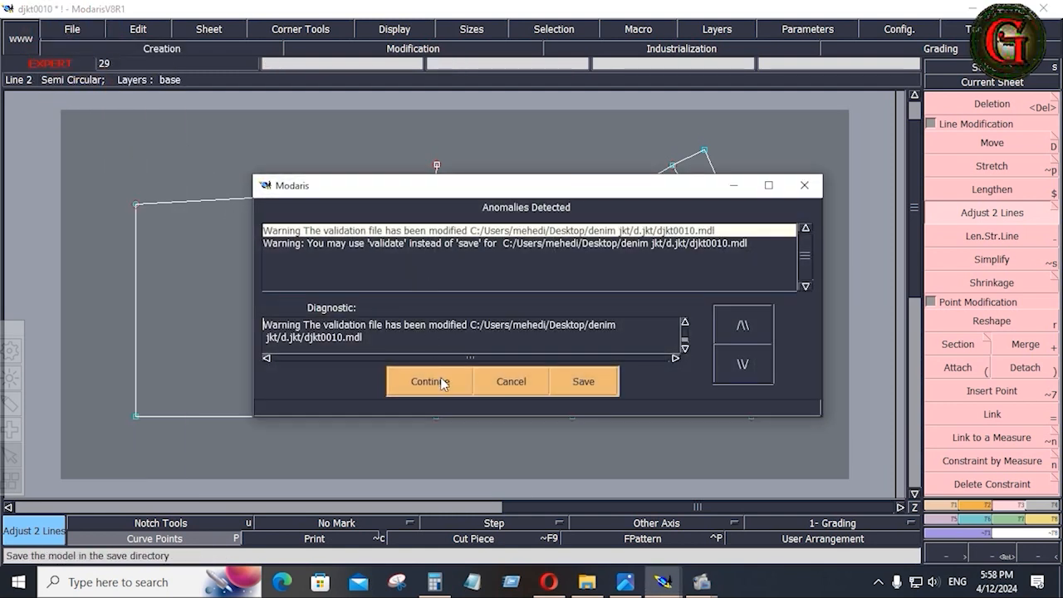
{"action": "left_click", "coordinate": [430, 382]}
Arrange all sheets and fit the view to the lower-left construction draft sheet.
{"action": "key", "text": "j"}
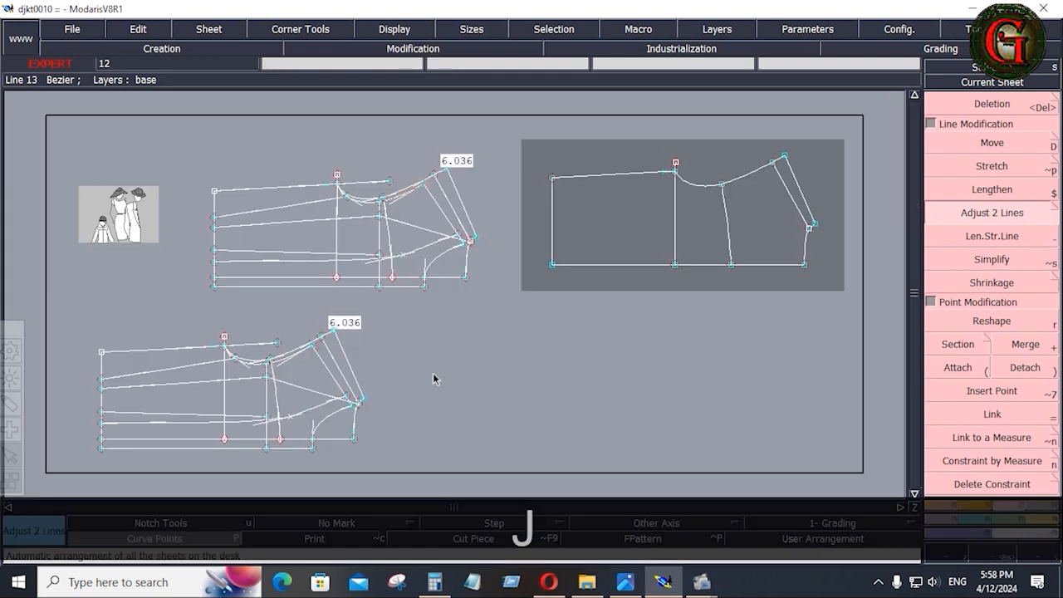
{"action": "left_click", "coordinate": [321, 401]}
{"action": "key", "text": "Home"}
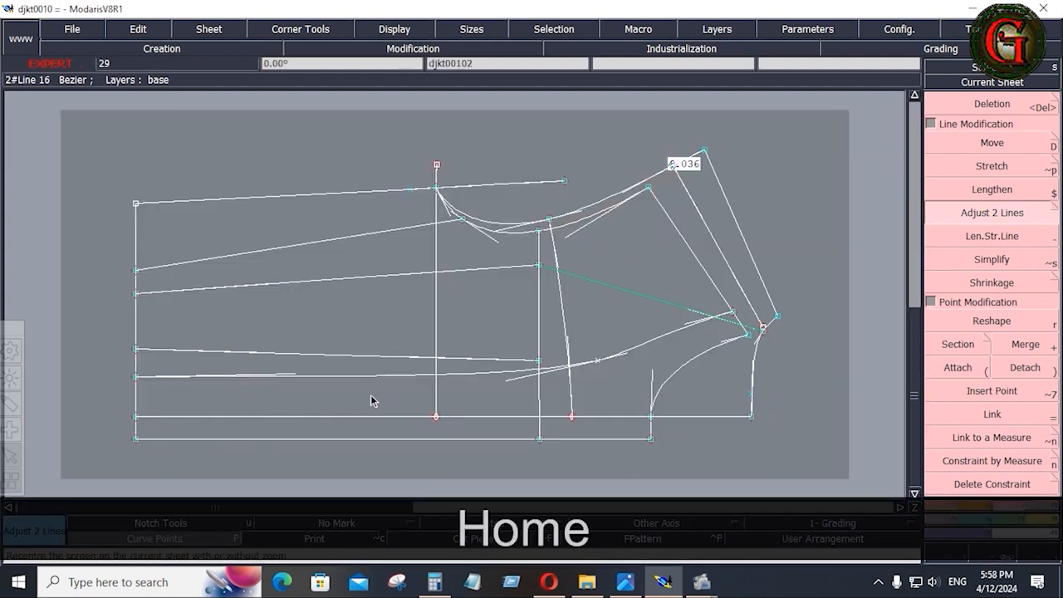
{"action": "key", "text": "Delete"}
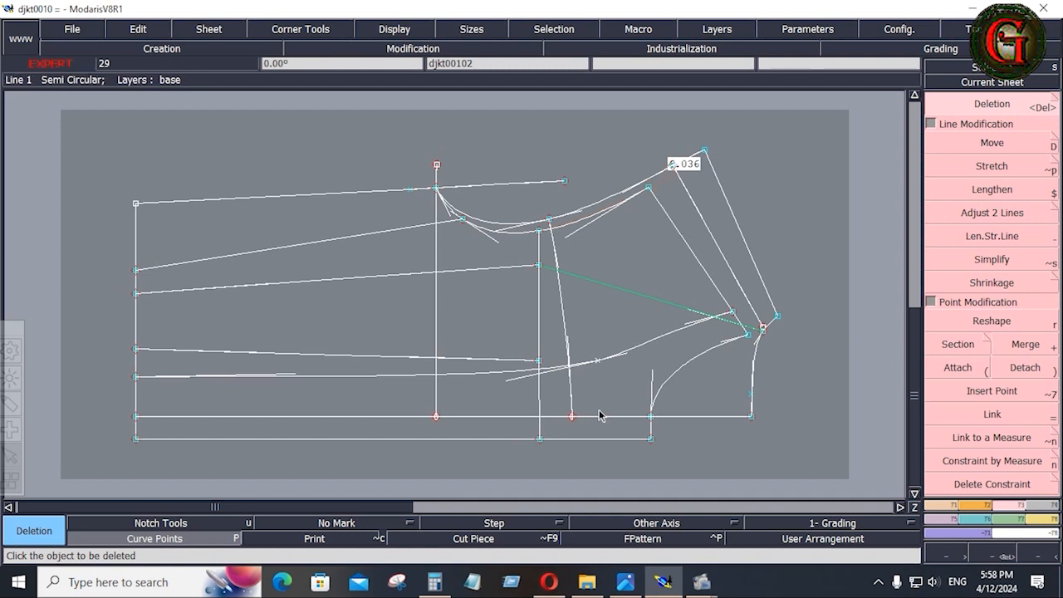
Delete a slanted line by the armhole, then undo the deletion.
{"action": "left_click", "coordinate": [935, 420]}
{"action": "left_click", "coordinate": [753, 365]}
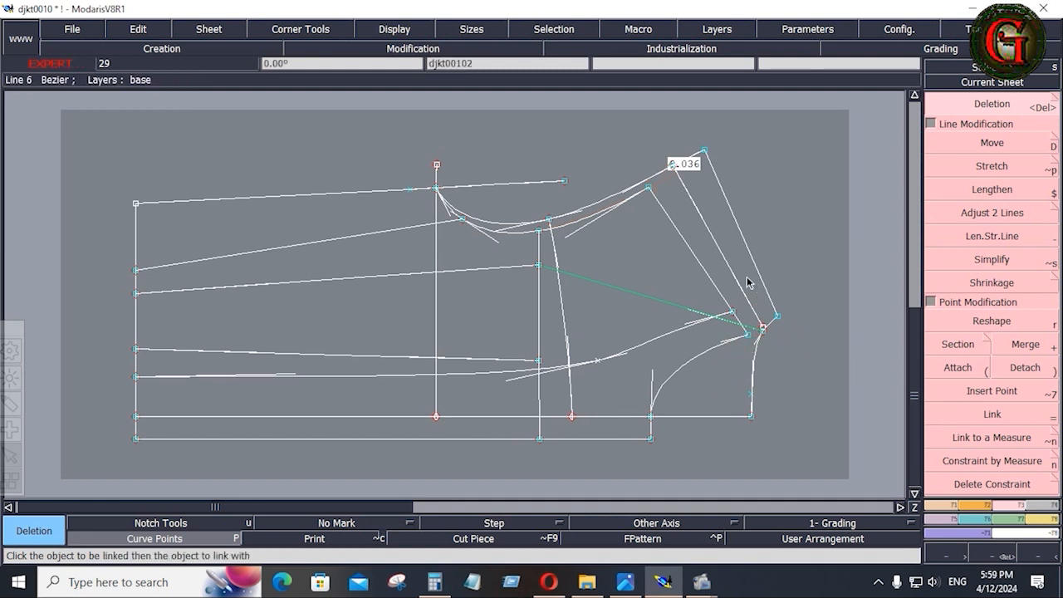
{"action": "left_click", "coordinate": [717, 246]}
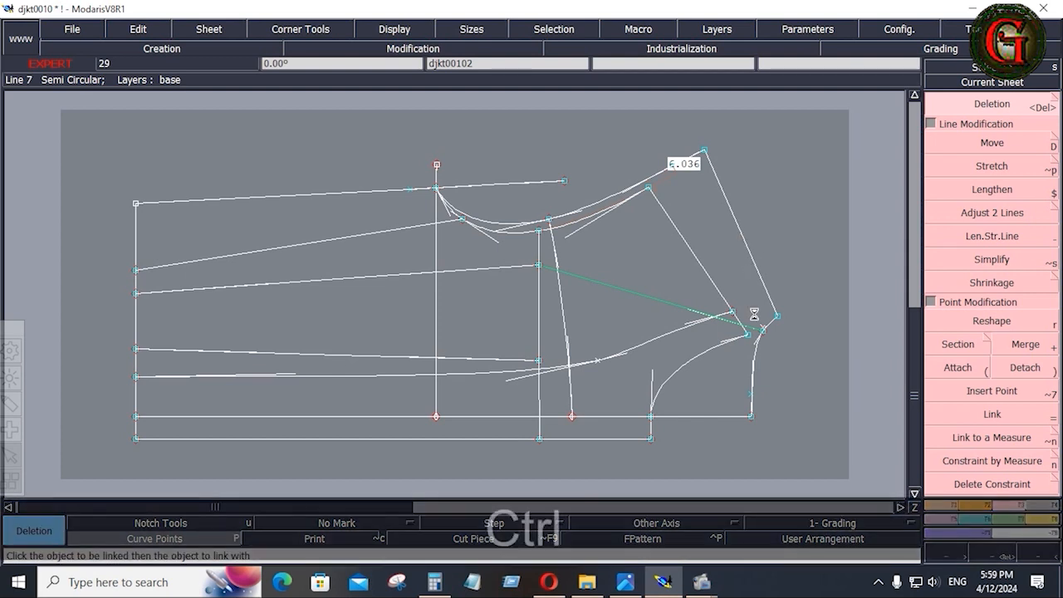
{"action": "key", "text": "ctrl+z"}
Delete a slanted line, a neckline curve and the green line, undo them, then arrange sheets.
{"action": "left_click", "coordinate": [739, 232]}
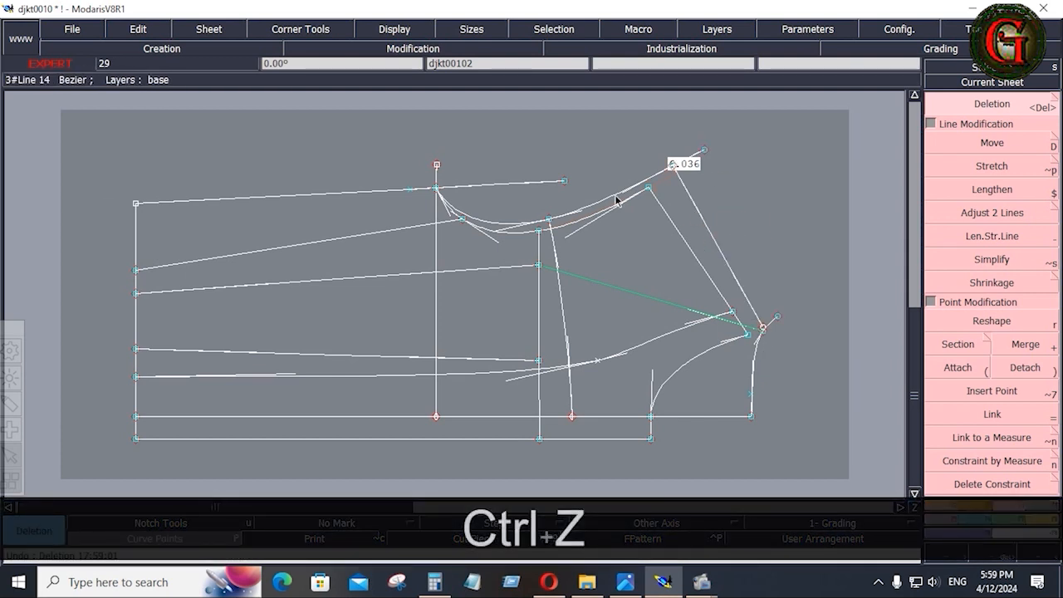
{"action": "left_click", "coordinate": [586, 206]}
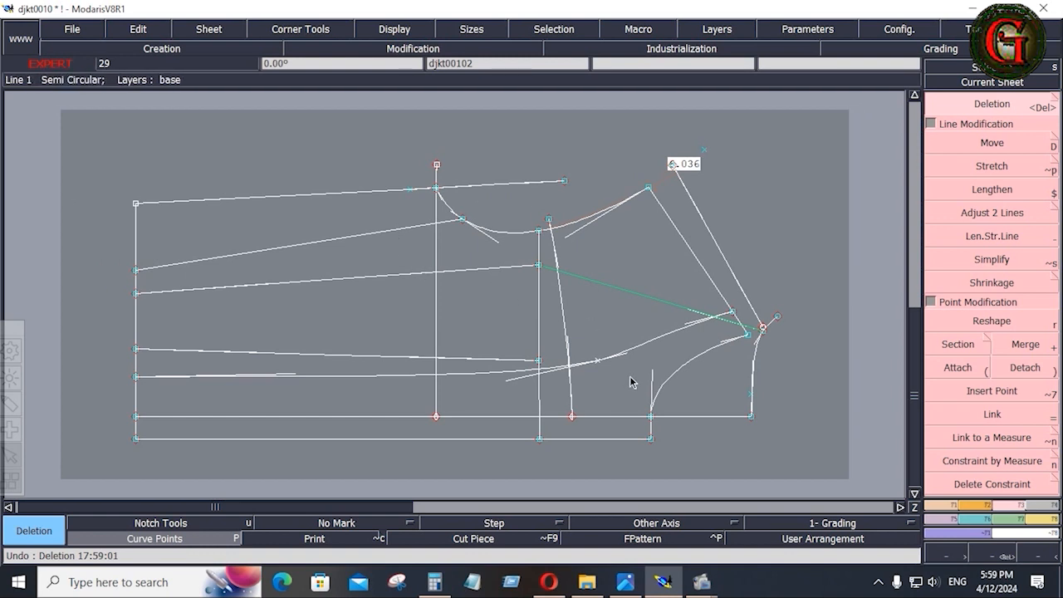
{"action": "left_click", "coordinate": [634, 295]}
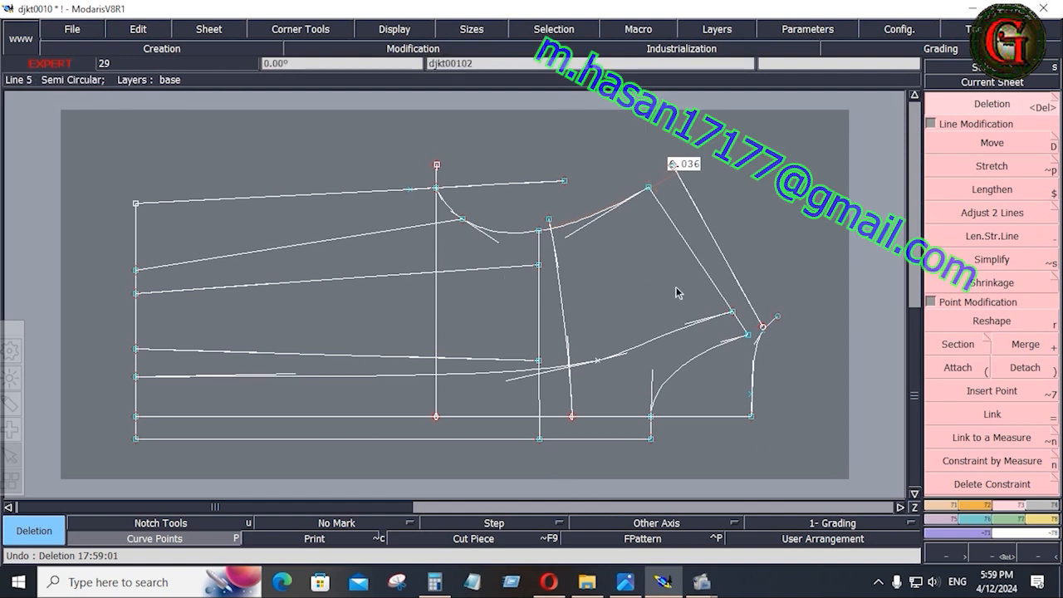
{"action": "key", "text": "ctrl+z"}
{"action": "key", "text": "ctrl+z"}
{"action": "key", "text": "ctrl+z"}
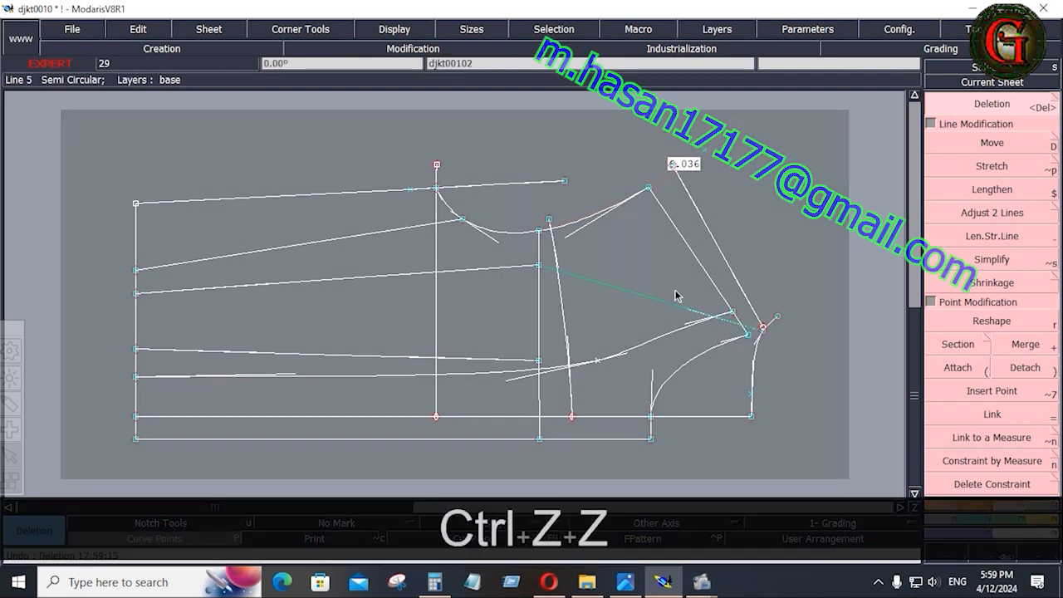
{"action": "key", "text": "ctrl+z"}
{"action": "key", "text": "ctrl+z"}
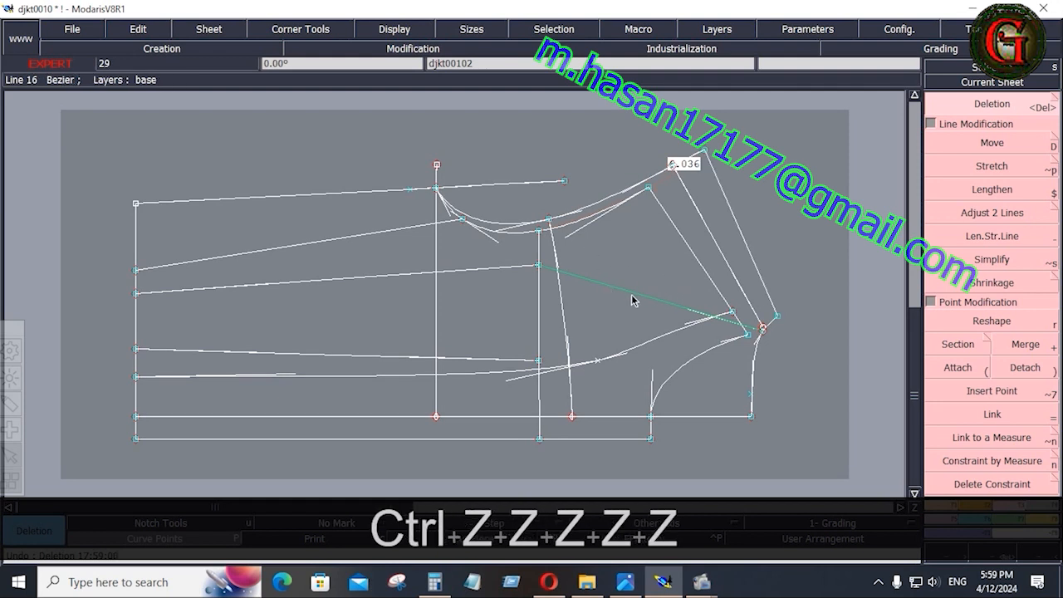
{"action": "key", "text": "Delete"}
{"action": "key", "text": "j"}
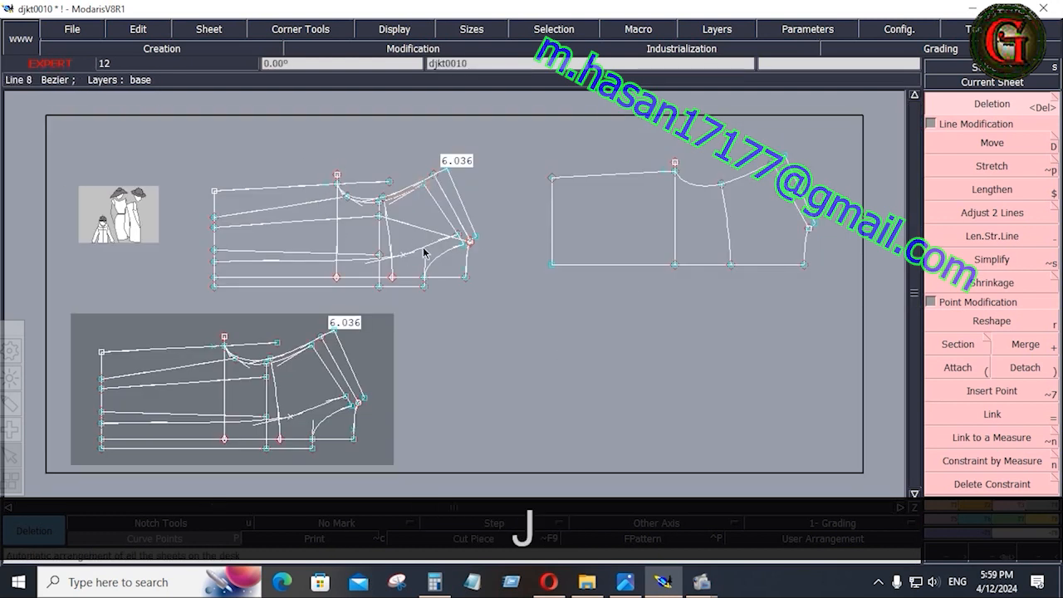
Delete the duplicate lower-left construction draft sheet.
{"action": "left_click", "coordinate": [388, 233]}
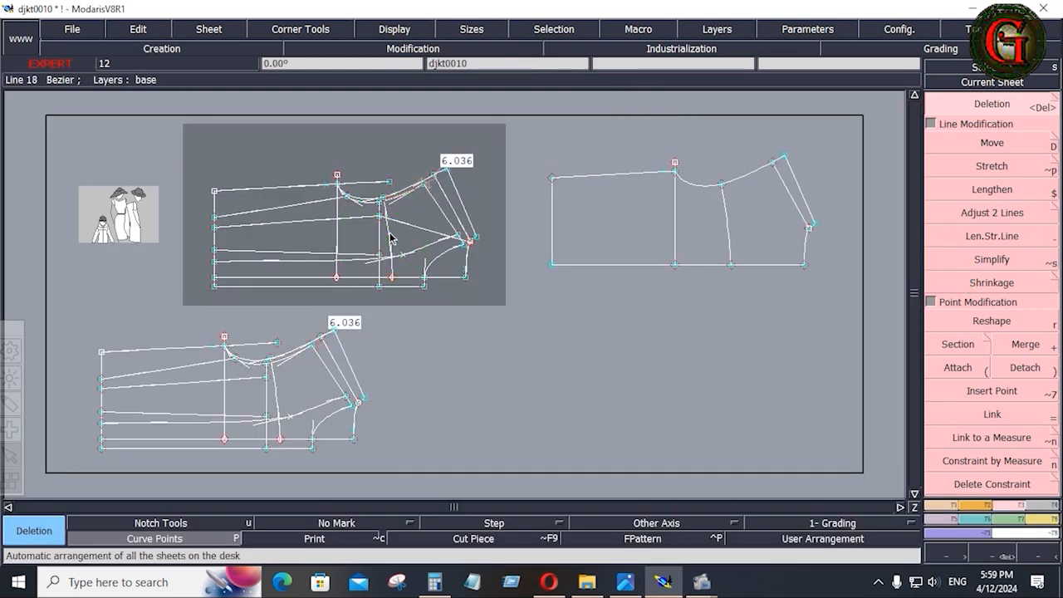
{"action": "left_click_drag", "start_coordinate": [535, 130], "coordinate": [835, 301]}
{"action": "left_click", "coordinate": [285, 404]}
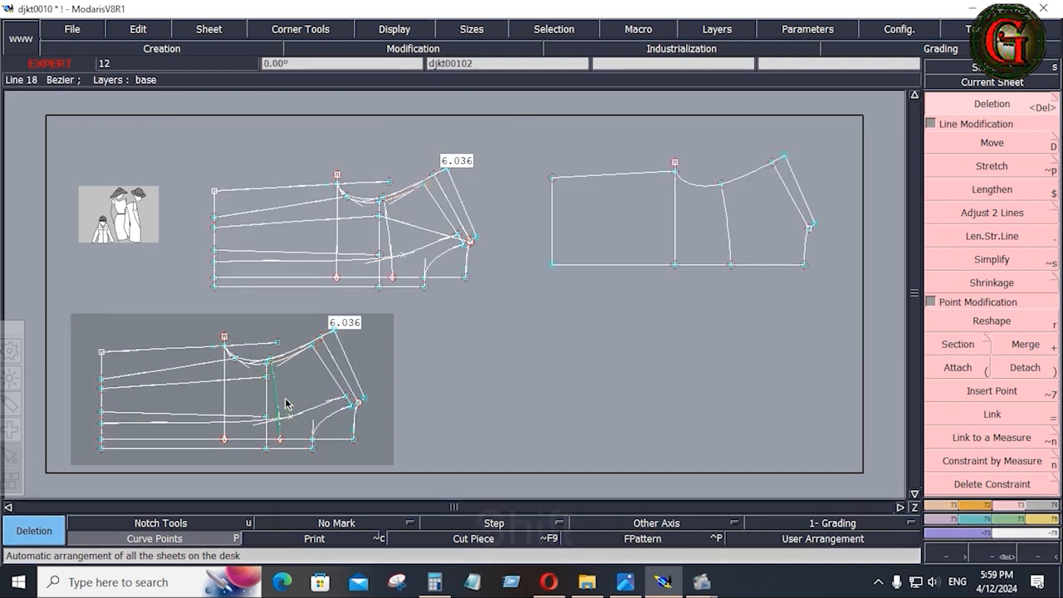
{"action": "key", "text": "shift+z"}
{"action": "key", "text": "shift+z"}
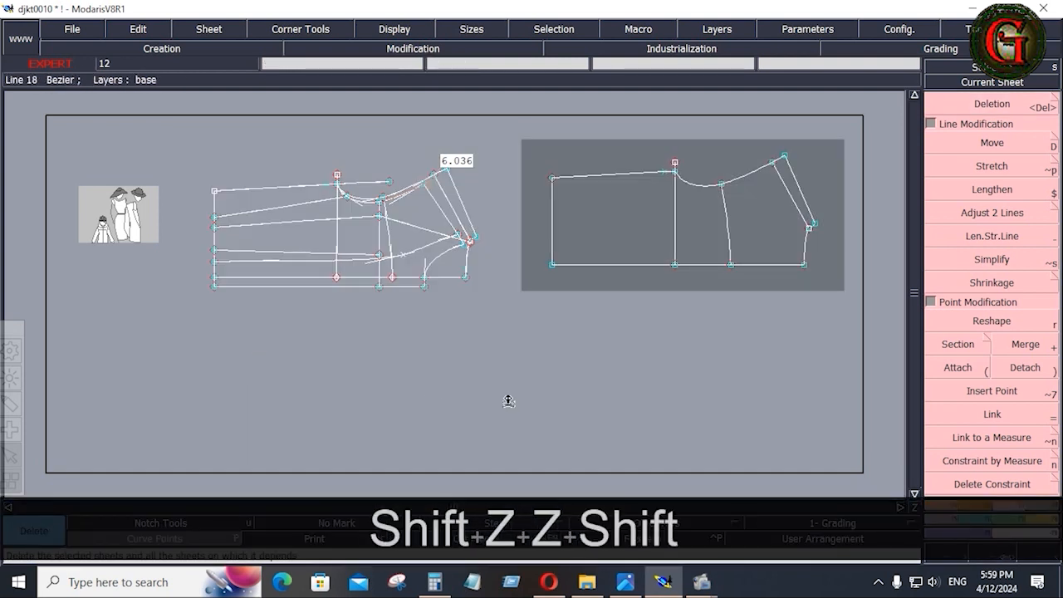
{"action": "left_click", "coordinate": [515, 403]}
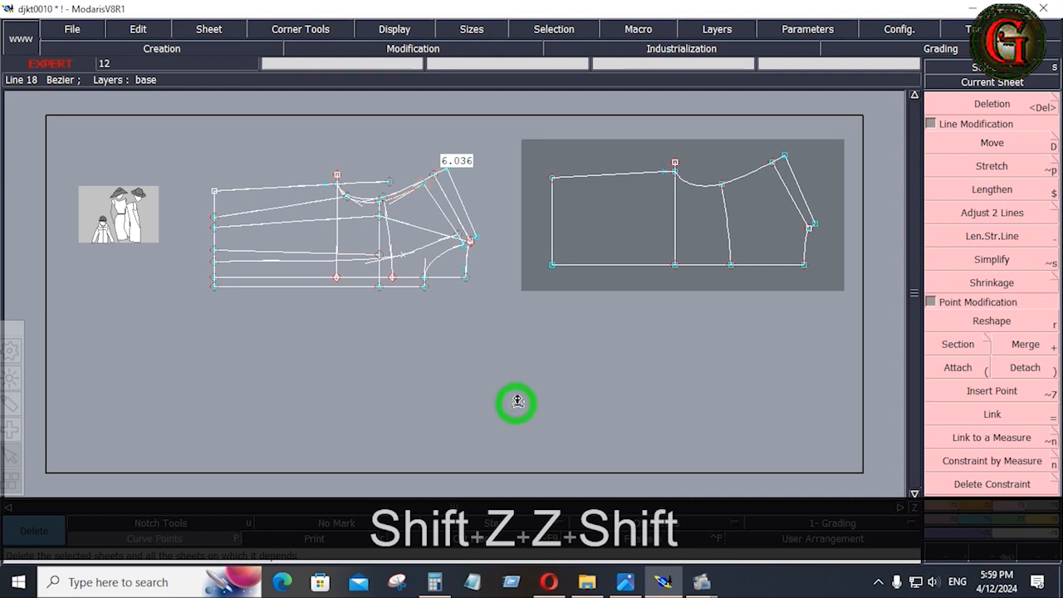
Save the model past the anomalies warning and fit the view to the front piece.
{"action": "left_click", "coordinate": [72, 32]}
{"action": "left_click", "coordinate": [73, 95]}
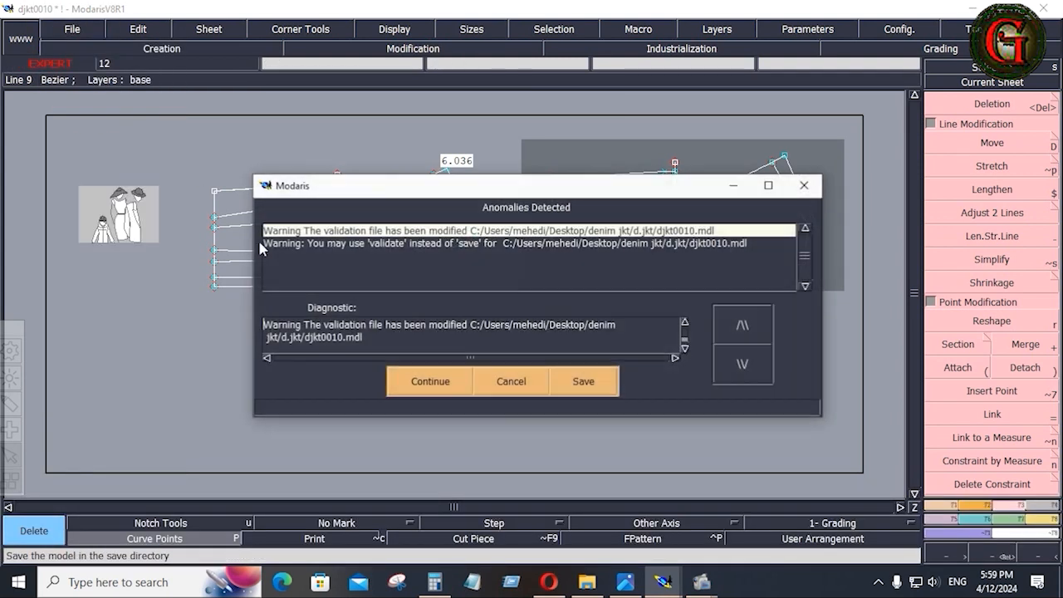
{"action": "left_click", "coordinate": [435, 381]}
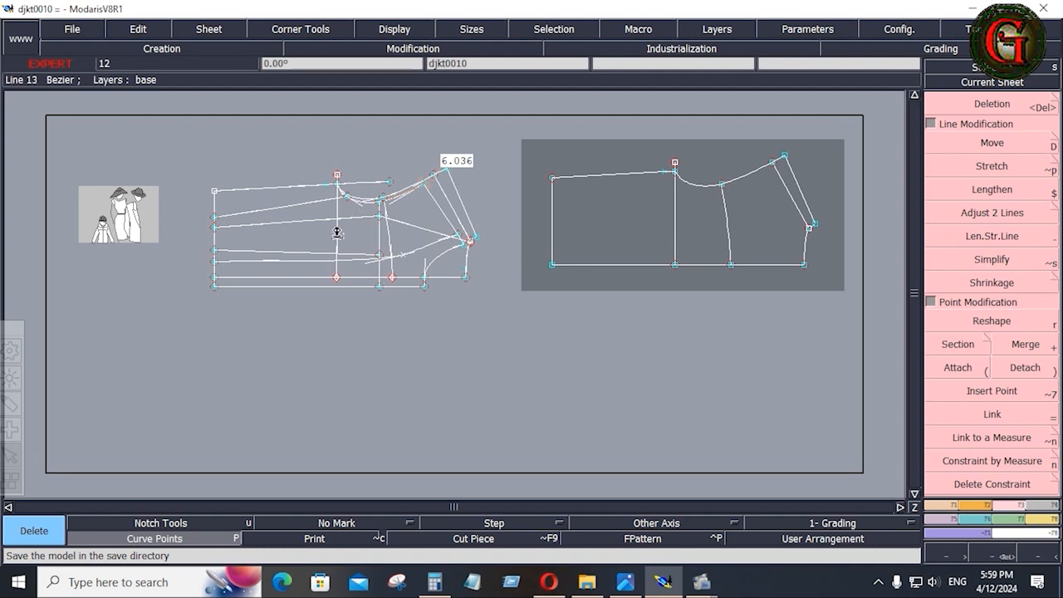
{"action": "right_click", "coordinate": [699, 225]}
{"action": "key", "text": "Home"}
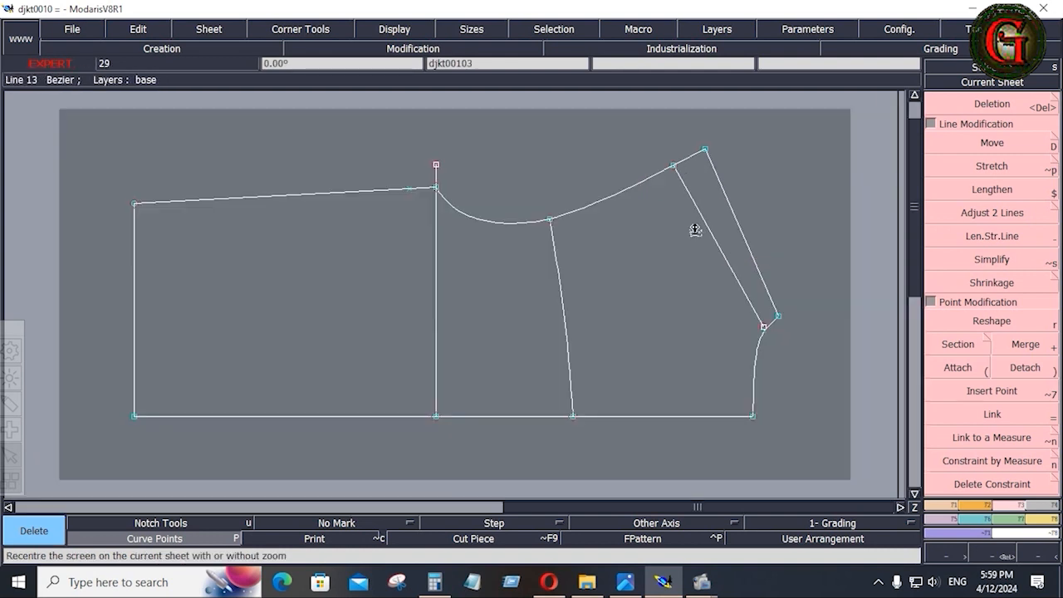
{"action": "left_click", "coordinate": [626, 582]}
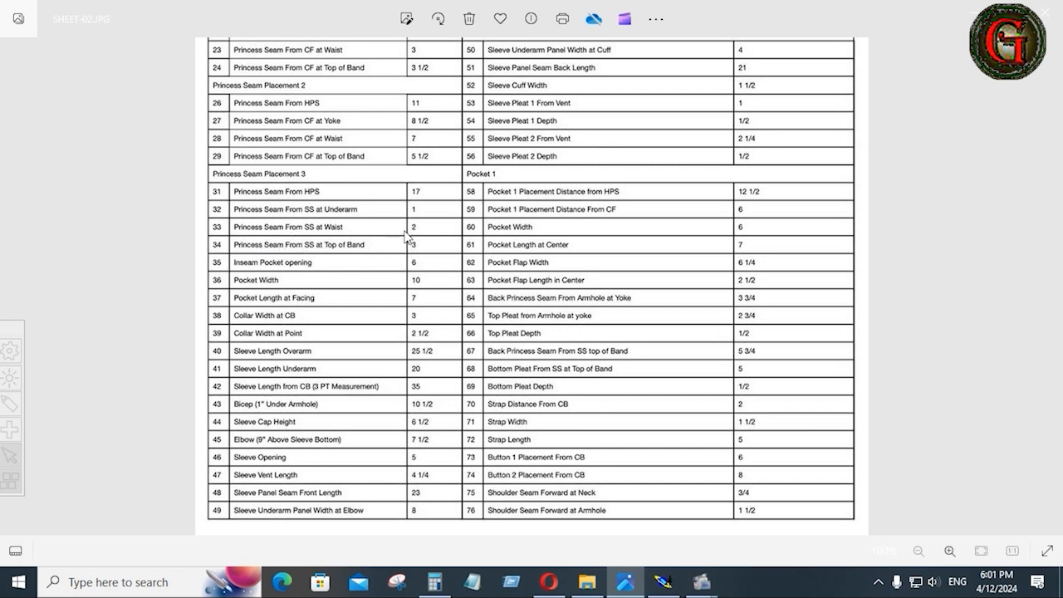
{"action": "left_click", "coordinate": [663, 582]}
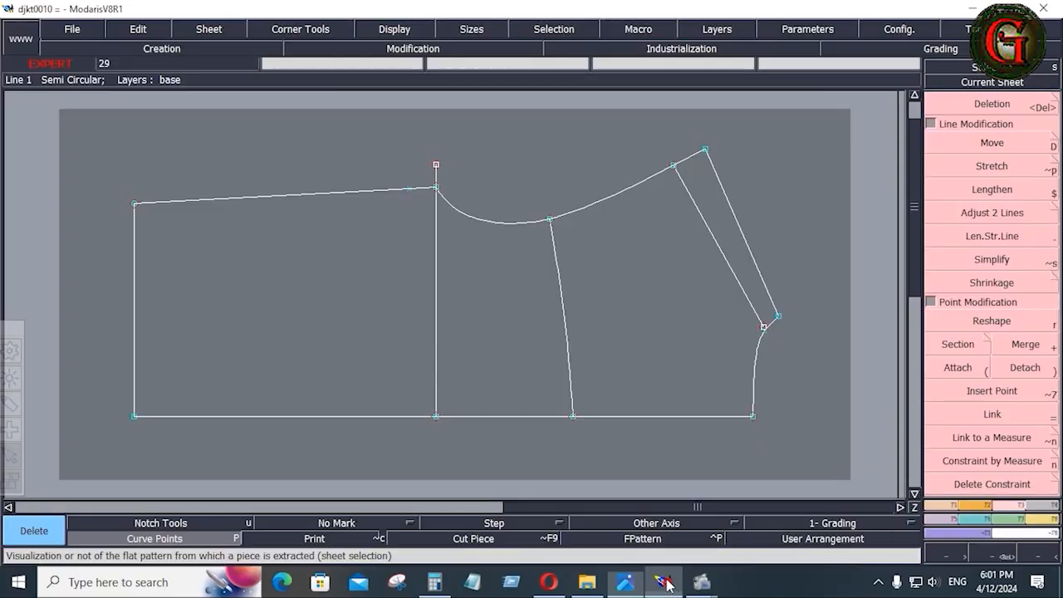
Place a point on the left edge 3 inches below the top-left corner.
{"action": "key", "text": "F1"}
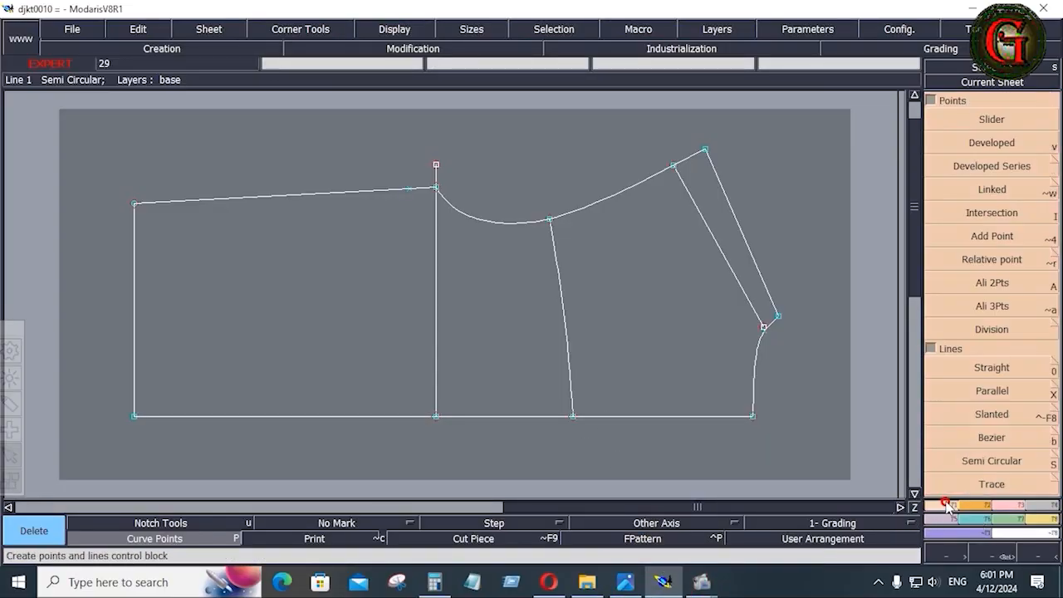
{"action": "left_click", "coordinate": [982, 143]}
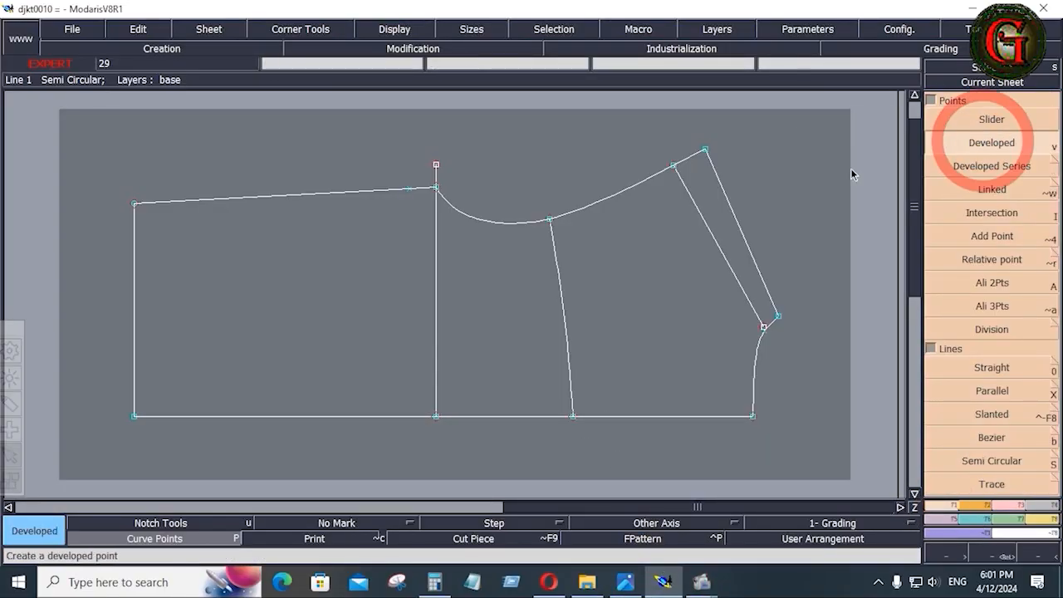
{"action": "left_click", "coordinate": [134, 204]}
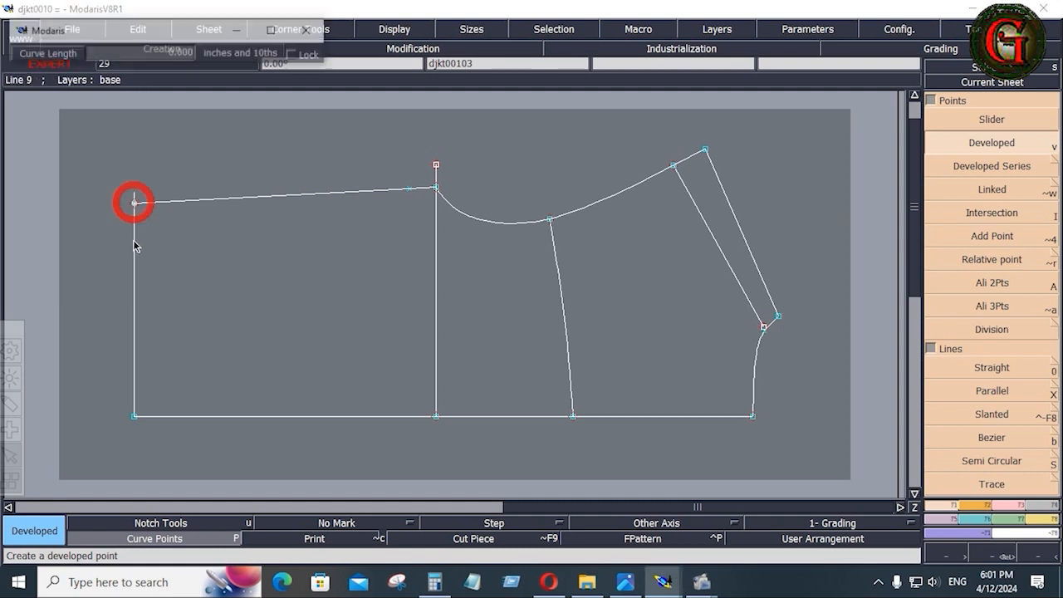
{"action": "key", "text": "space"}
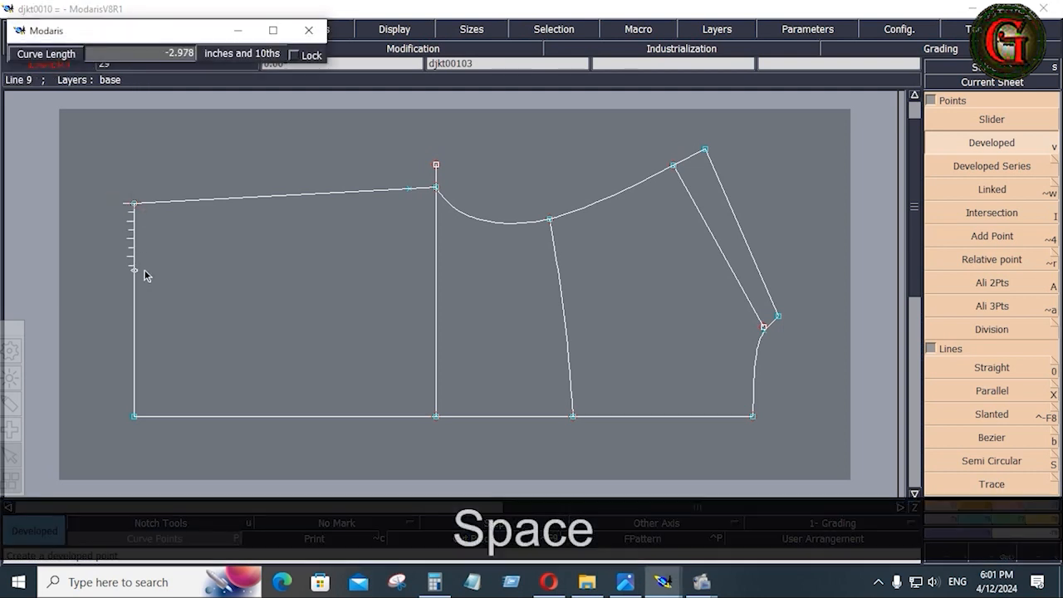
{"action": "key", "text": "Down"}
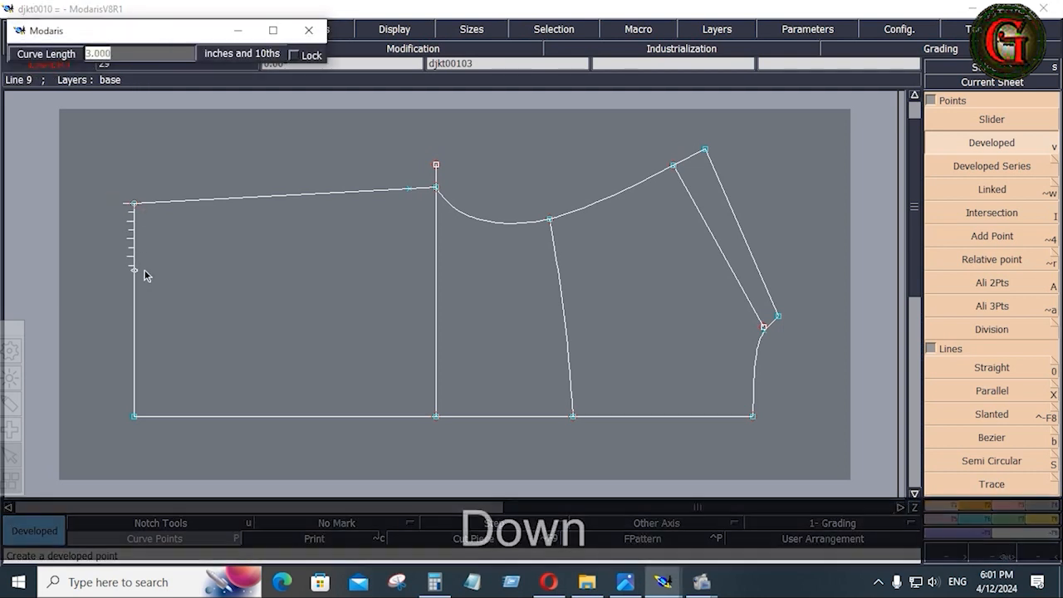
{"action": "type", "text": "-3"}
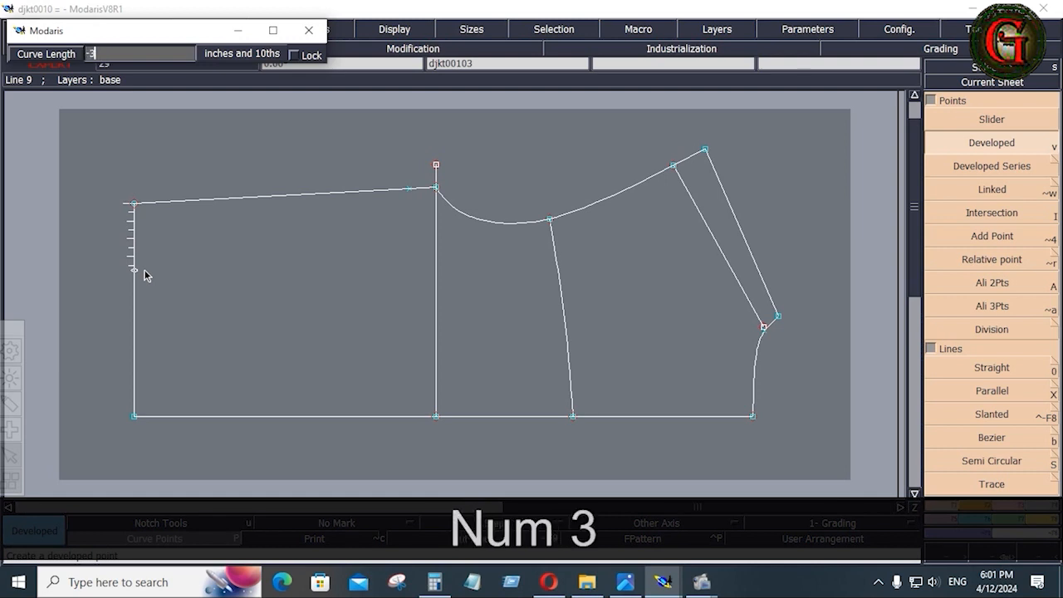
{"action": "key", "text": "Return"}
Place a second left-edge point 2 inches above the bottom-left corner, then switch to the spec sheet.
{"action": "left_click", "coordinate": [240, 316]}
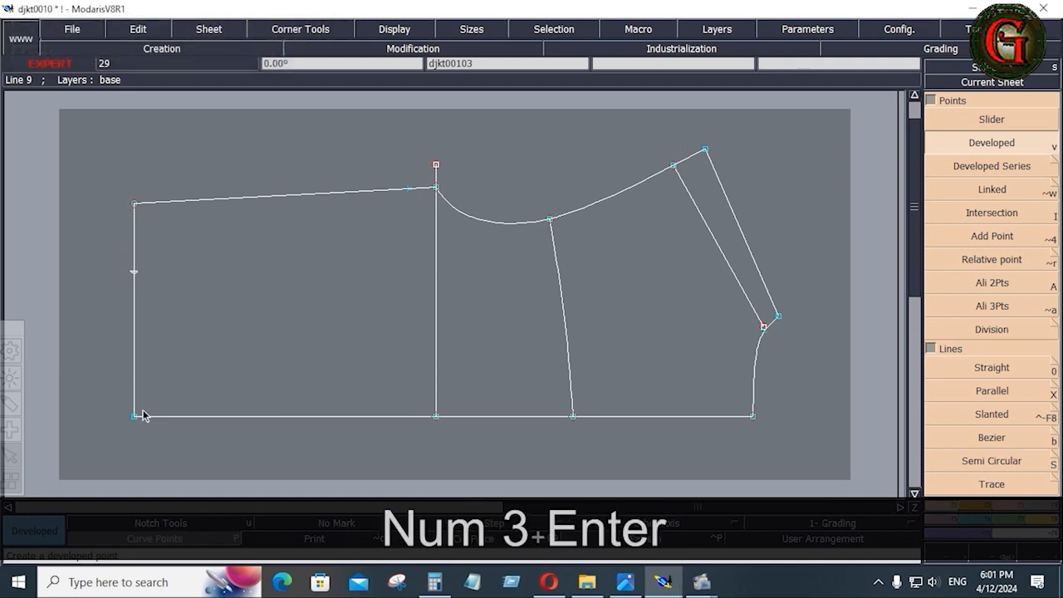
{"action": "key", "text": "space"}
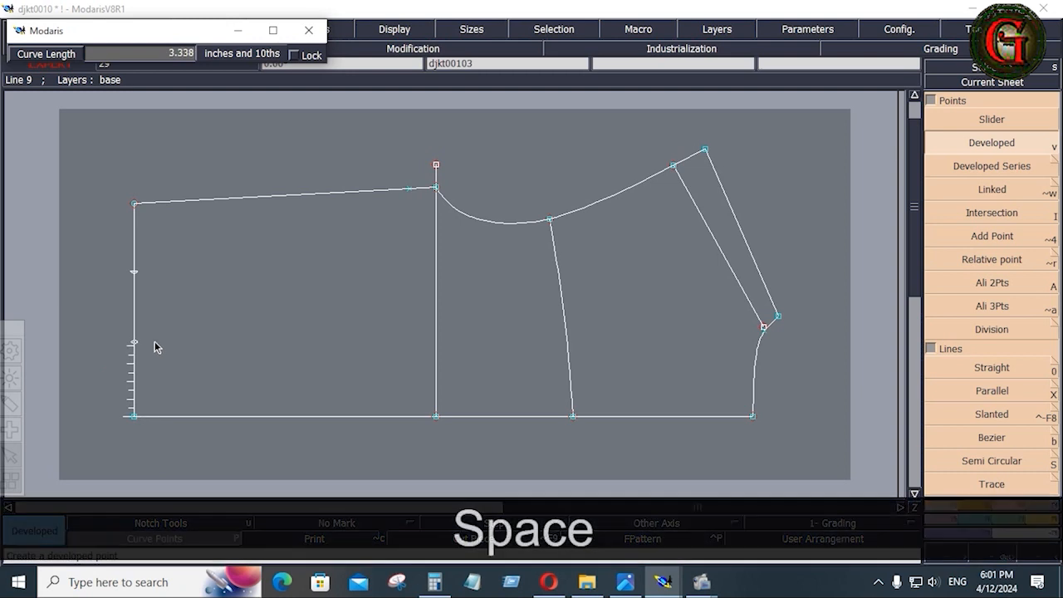
{"action": "key", "text": "Down"}
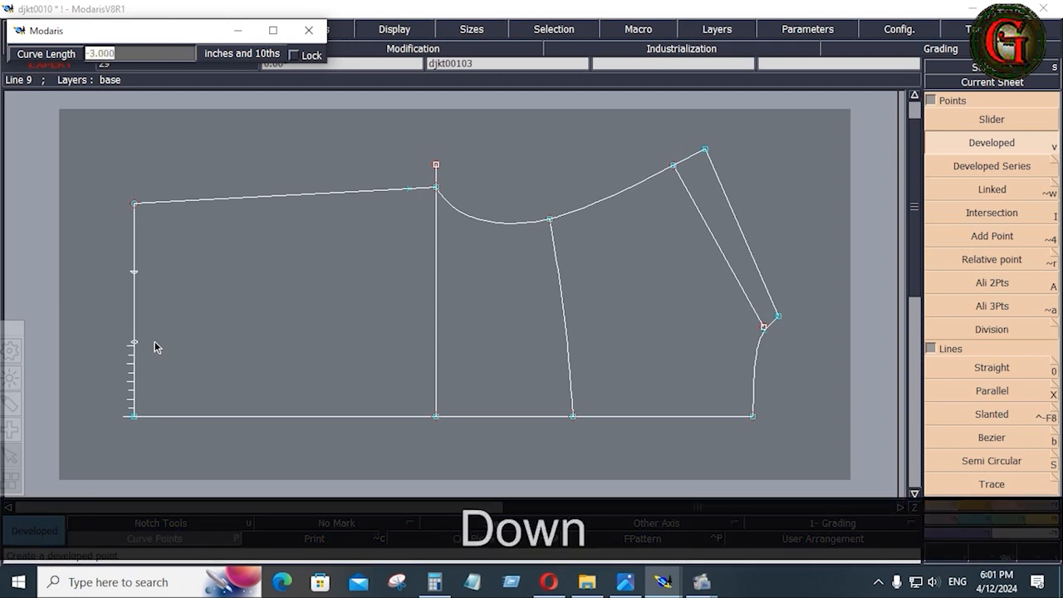
{"action": "type", "text": "2"}
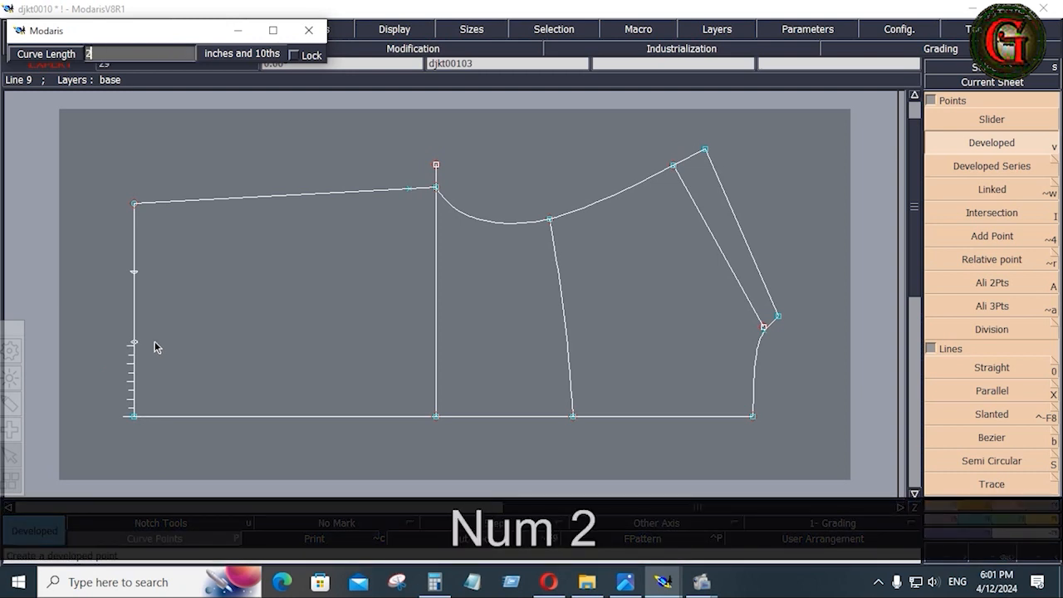
{"action": "key", "text": "Return"}
{"action": "key", "text": "alt+Tab"}
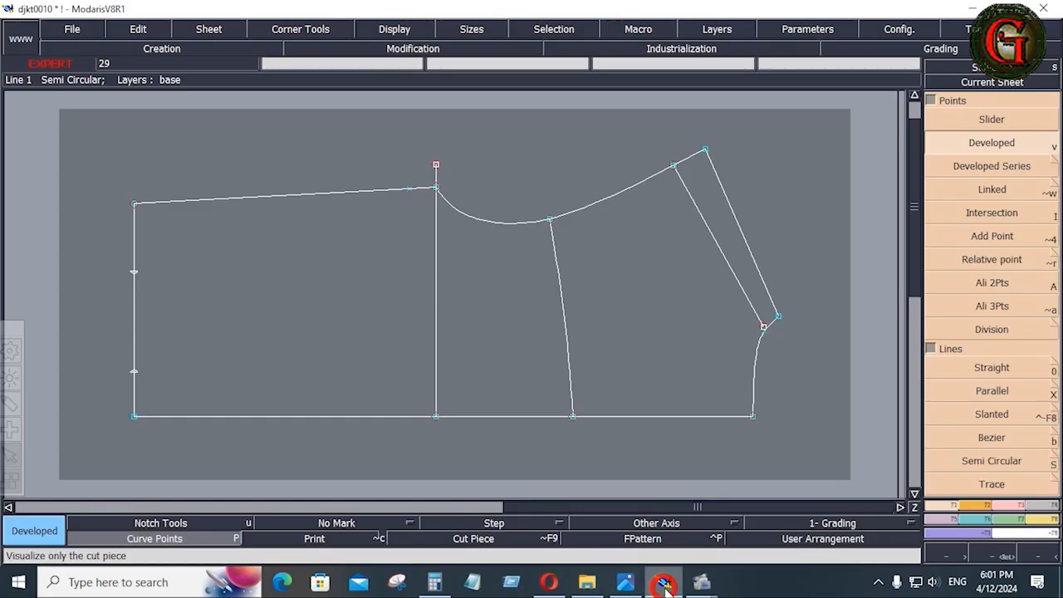
Scroll Photos to SHEET-02's princess seam and pocket table, then return to Modaris.
{"action": "left_click", "coordinate": [663, 582]}
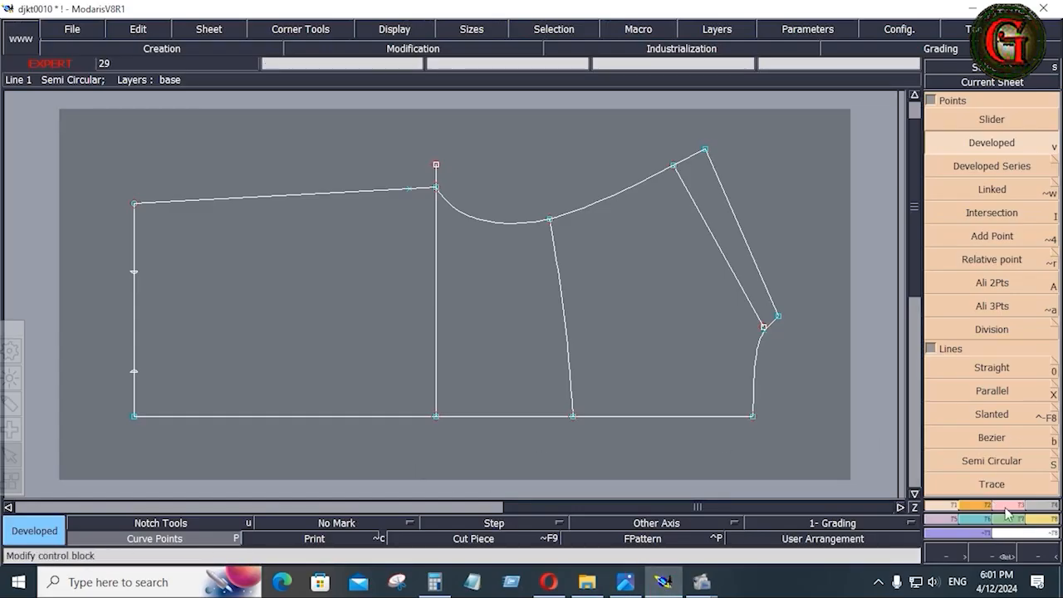
{"action": "left_click", "coordinate": [991, 436]}
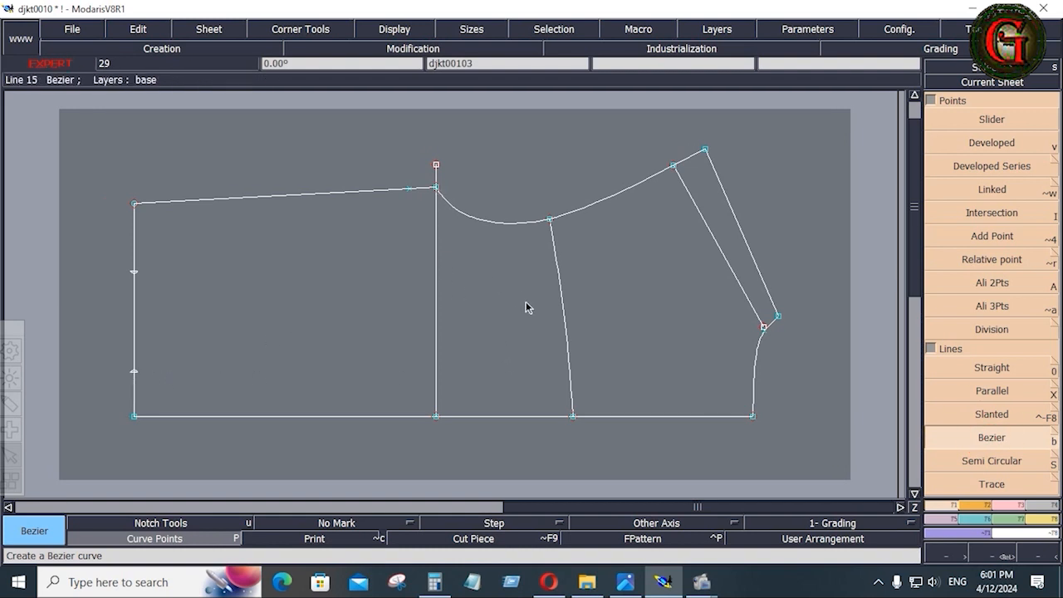
{"action": "left_click", "coordinate": [626, 581]}
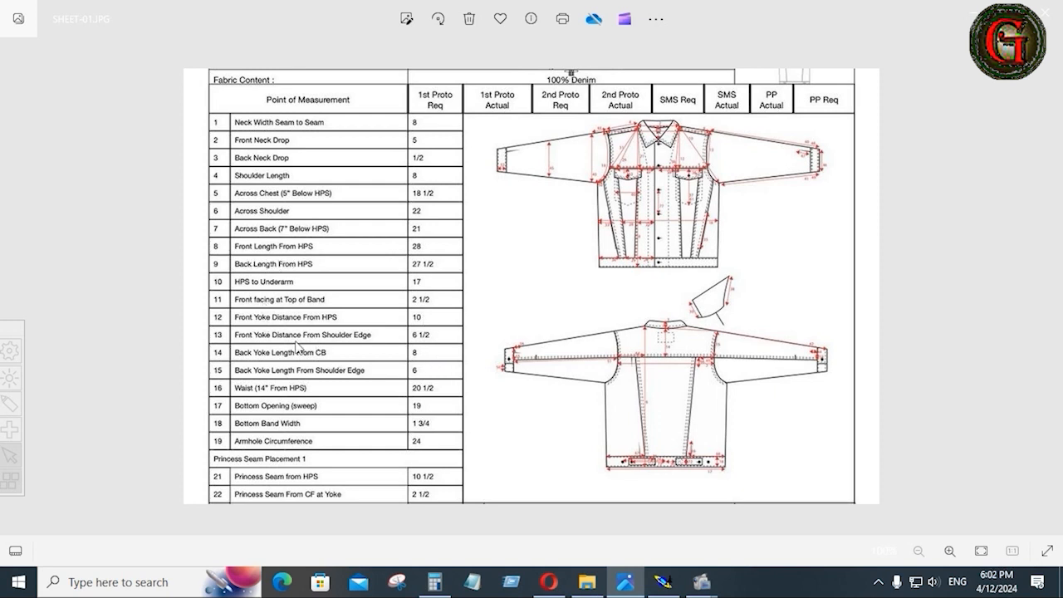
{"action": "scroll", "coordinate": [296, 348], "scroll_direction": "down", "scroll_amount": 2}
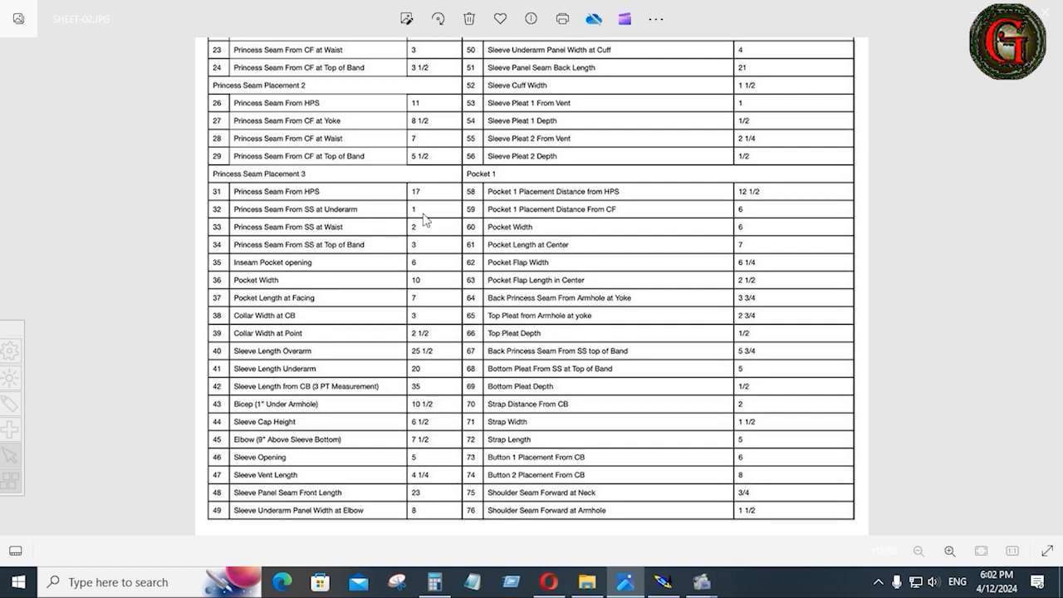
{"action": "left_click", "coordinate": [663, 581]}
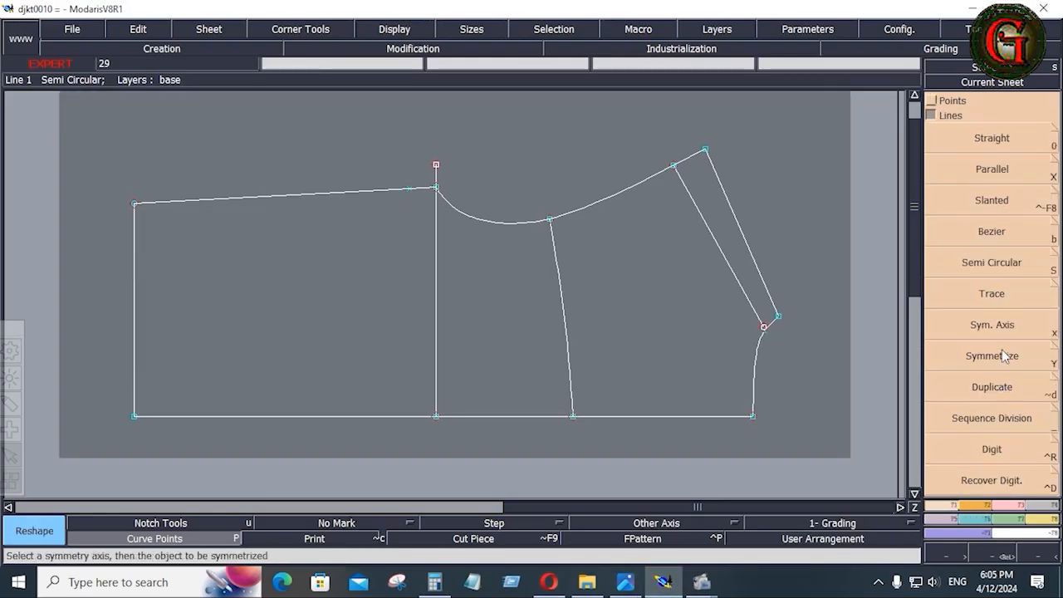
{"action": "left_click", "coordinate": [994, 242]}
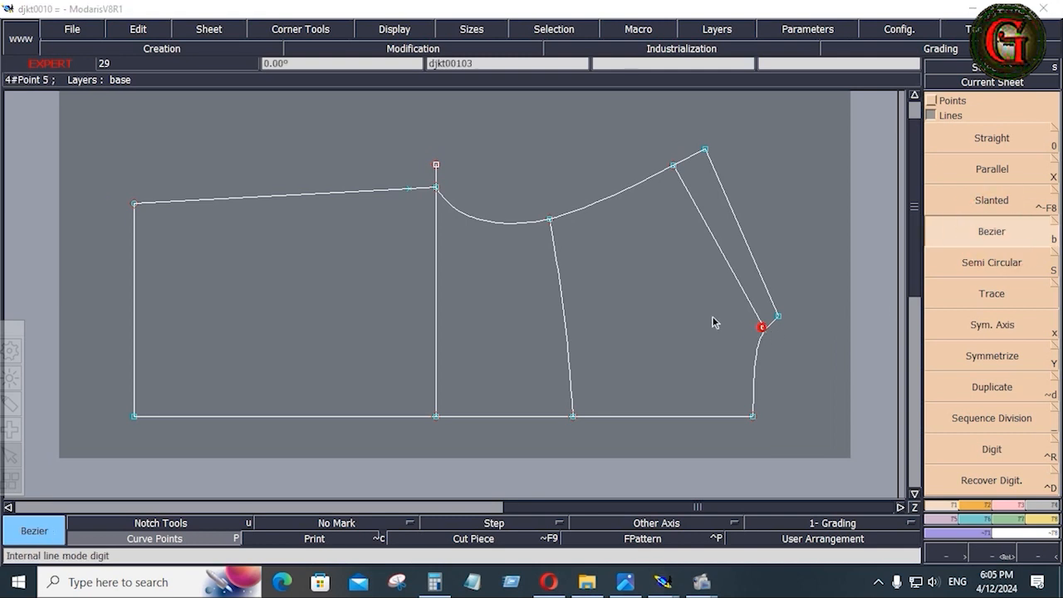
{"action": "left_click", "coordinate": [764, 326]}
{"action": "left_click", "coordinate": [91, 88]}
{"action": "type", "text": "17.000"}
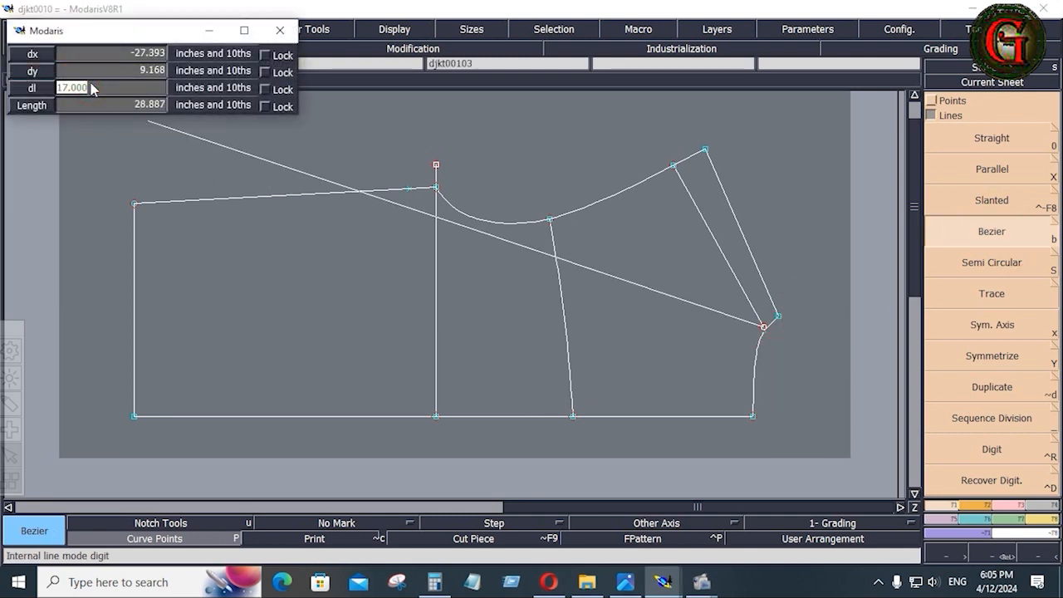
{"action": "key", "text": "Return"}
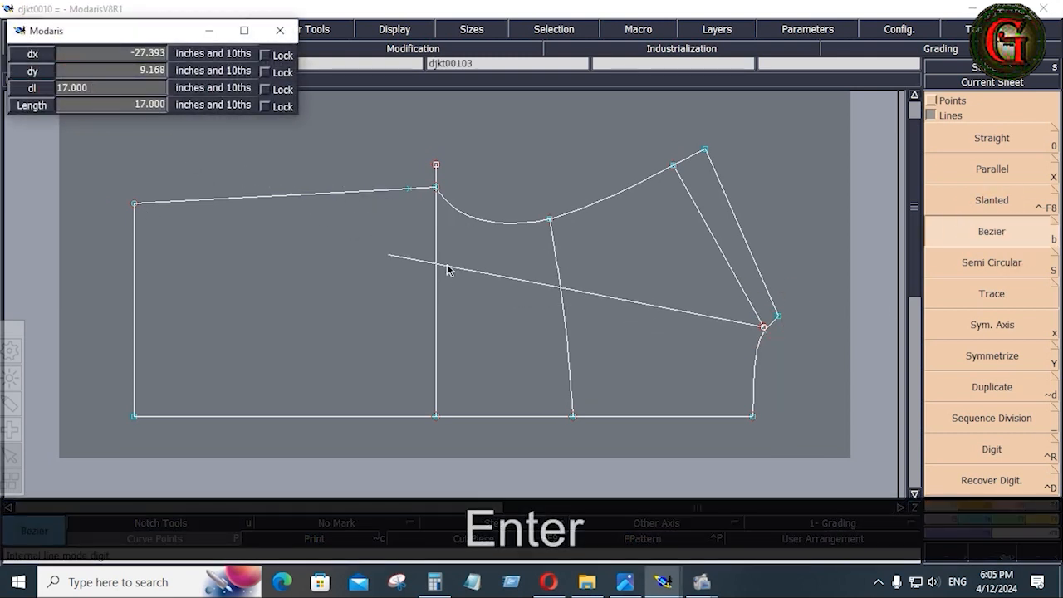
{"action": "left_click", "coordinate": [560, 308]}
{"action": "key", "text": "ctrl+z"}
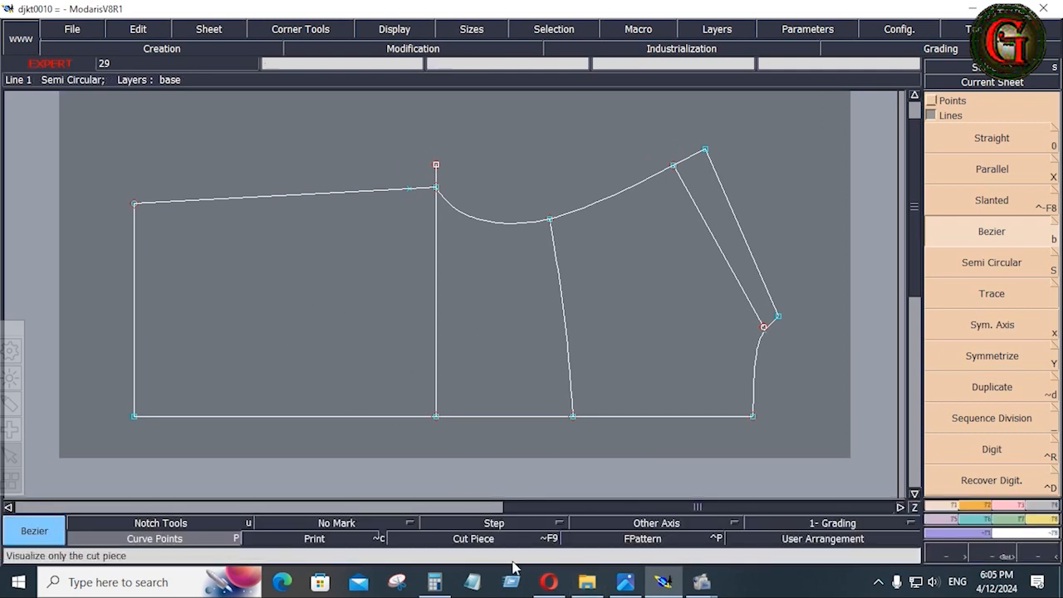
{"action": "left_click", "coordinate": [627, 584]}
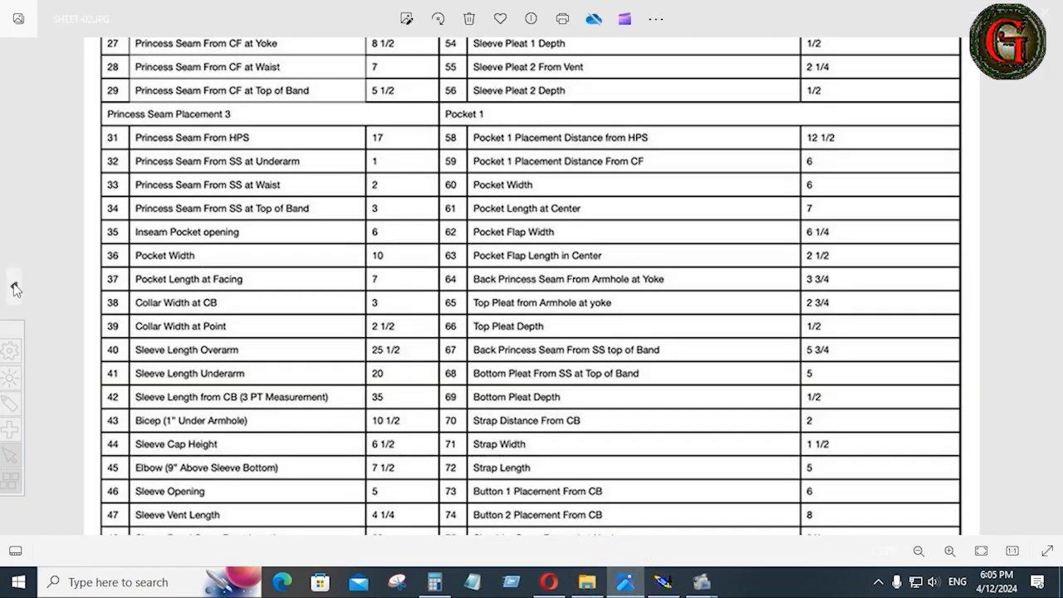
{"action": "left_click", "coordinate": [13, 286]}
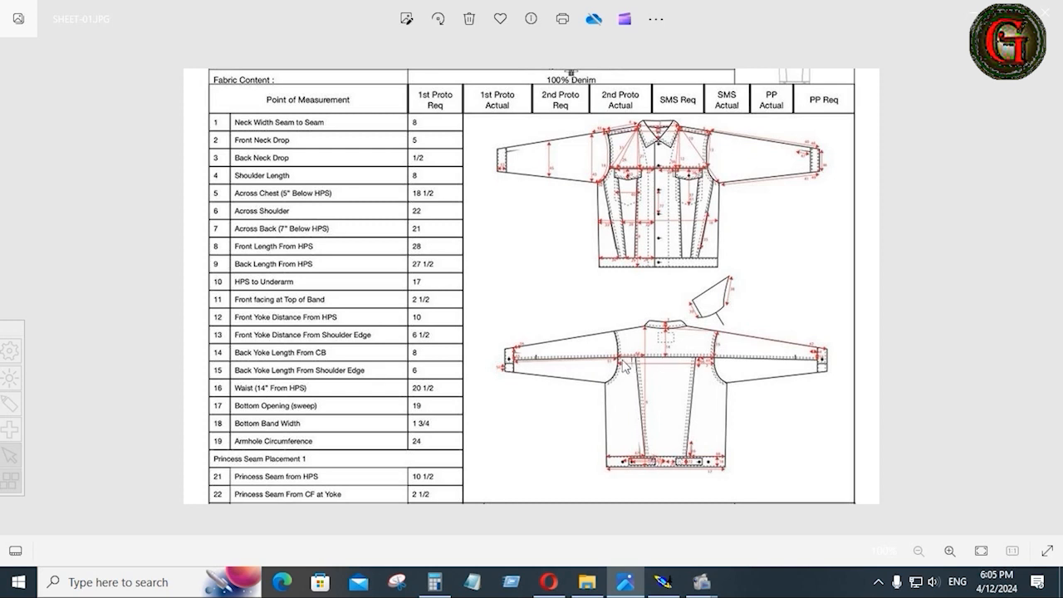
{"action": "left_click", "coordinate": [664, 582]}
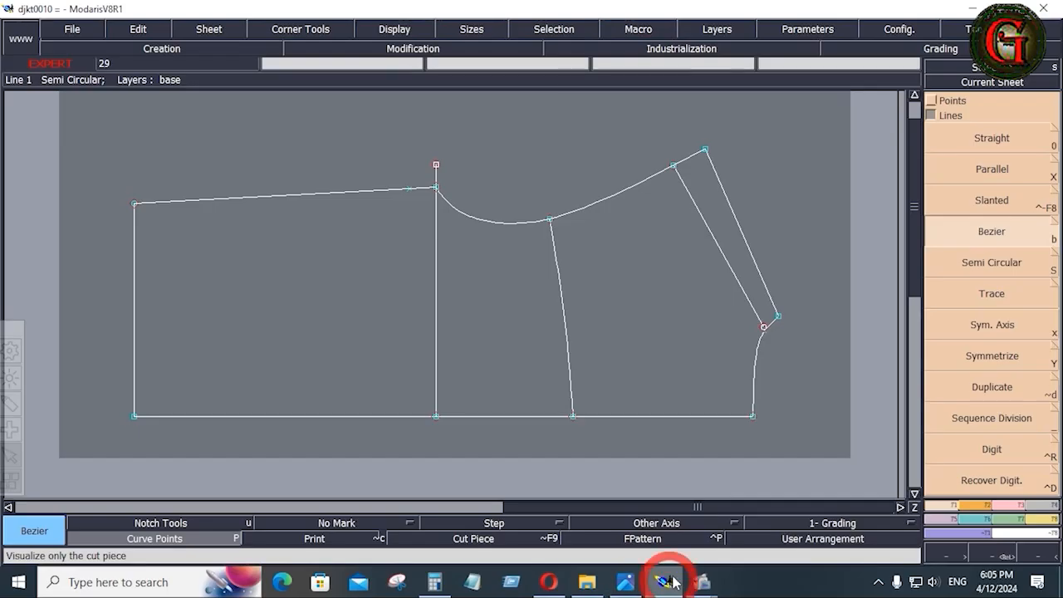
Divide the middle seam line and the left edge each into 3 equal parts.
{"action": "left_click", "coordinate": [990, 420]}
{"action": "left_click", "coordinate": [573, 414]}
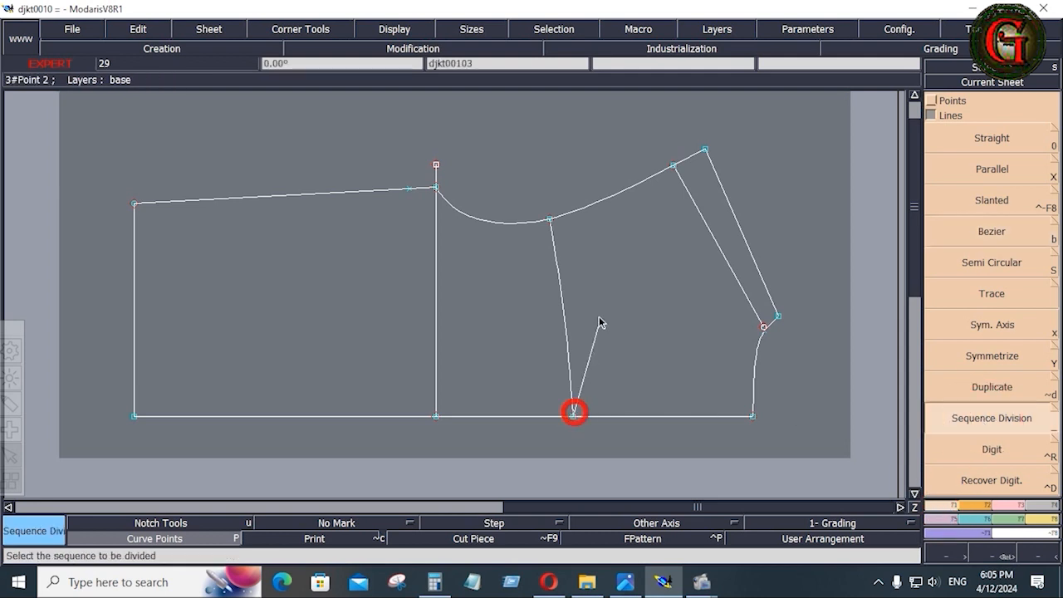
{"action": "left_click", "coordinate": [551, 221]}
{"action": "type", "text": "3"}
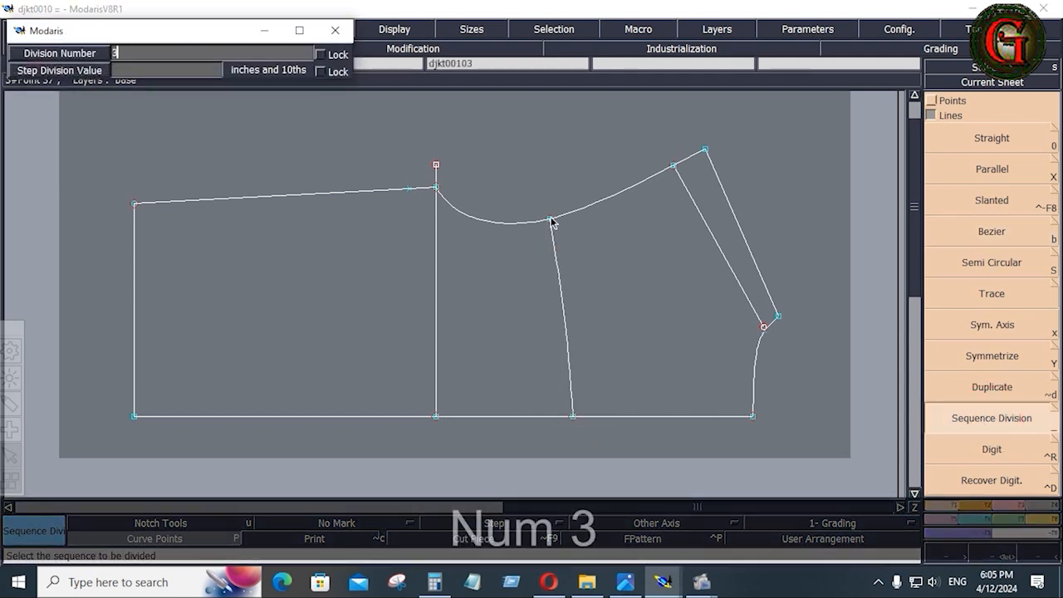
{"action": "key", "text": "Return"}
{"action": "left_click", "coordinate": [134, 414]}
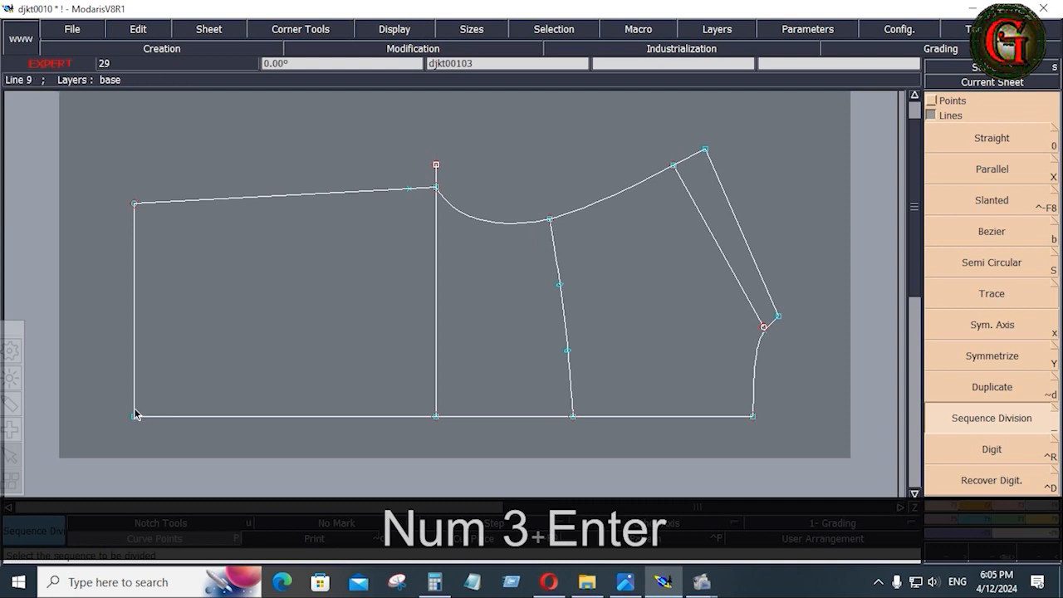
{"action": "left_click", "coordinate": [135, 205]}
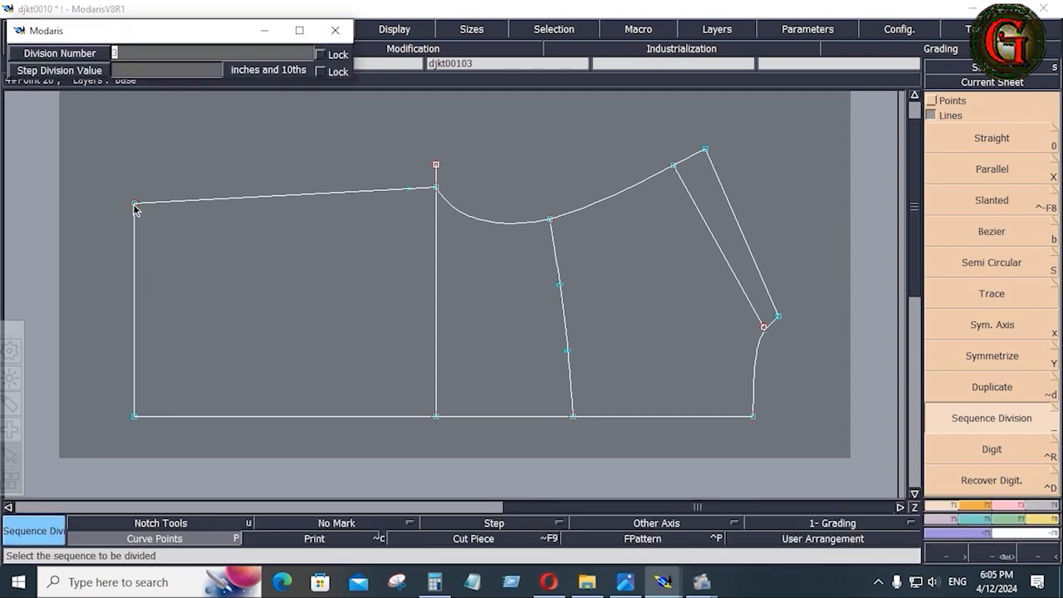
{"action": "type", "text": "3"}
{"action": "key", "text": "Return"}
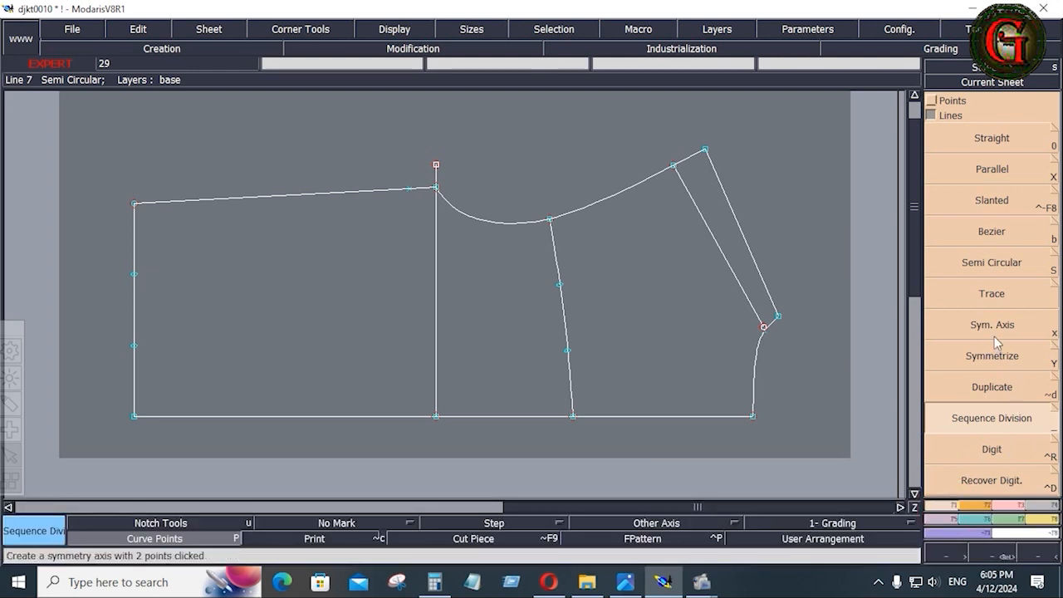
Draw a 19.027-inch Bezier line from the seam-line point to the lower left-edge point.
{"action": "left_click", "coordinate": [997, 235]}
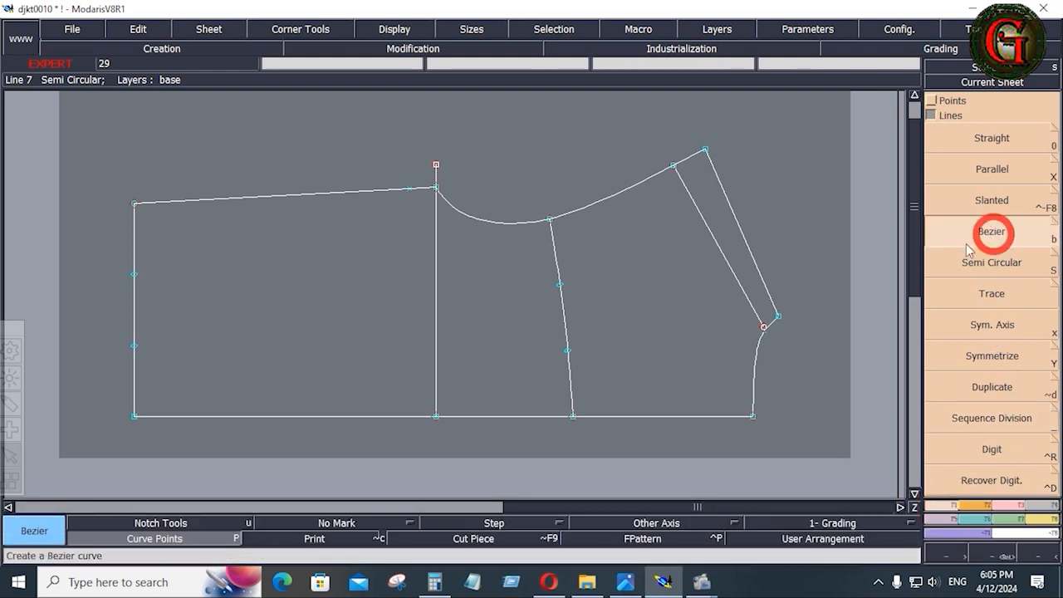
{"action": "left_click", "coordinate": [560, 285]}
{"action": "left_click", "coordinate": [135, 344]}
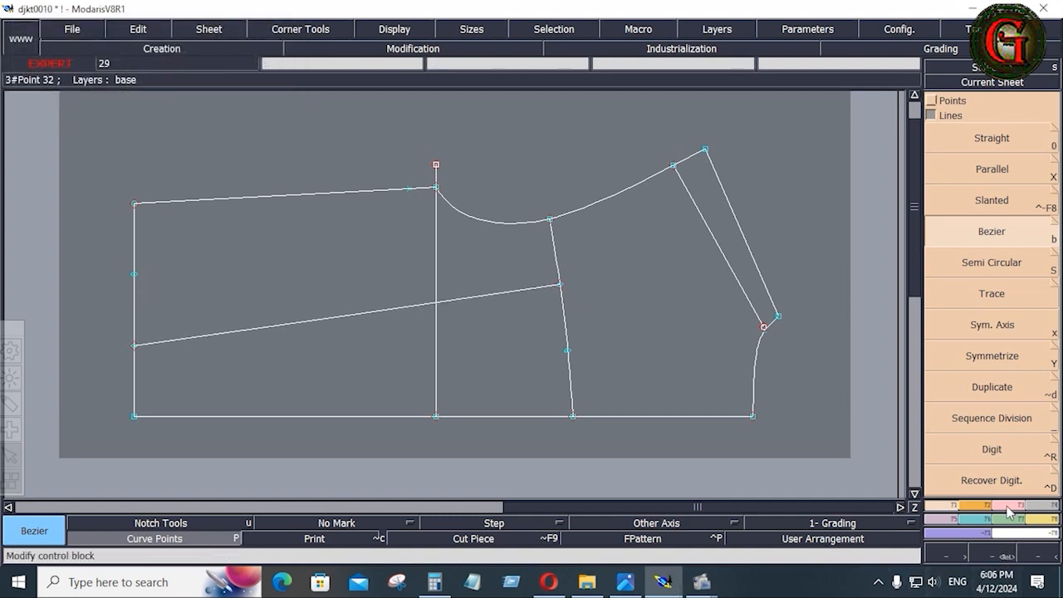
{"action": "key", "text": "F2"}
{"action": "key", "text": "r"}
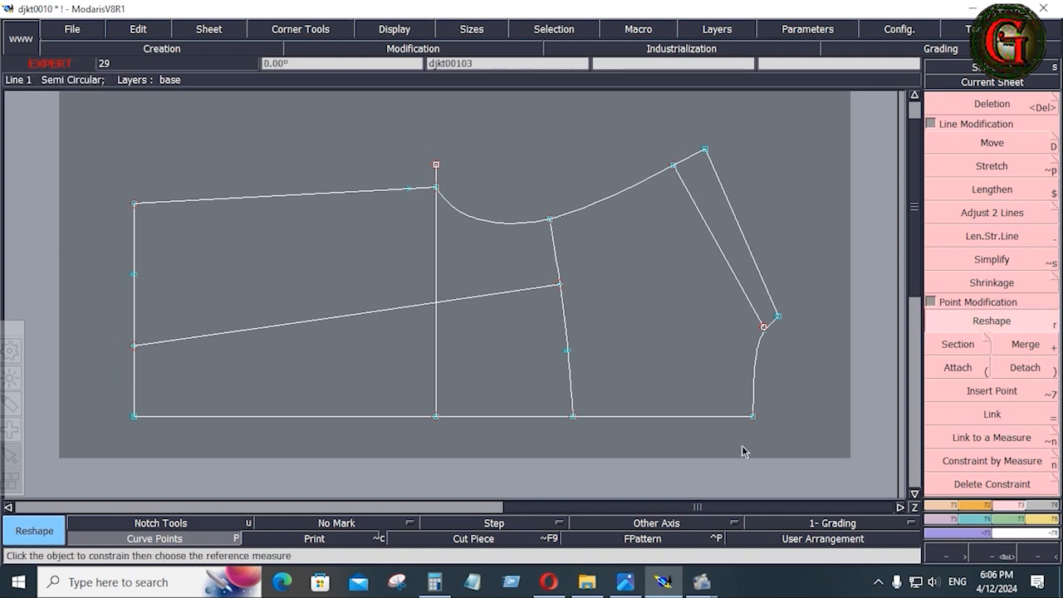
Insert a point where the new line meets the seam, then delete the spare left-edge and seam points.
{"action": "left_click", "coordinate": [995, 395]}
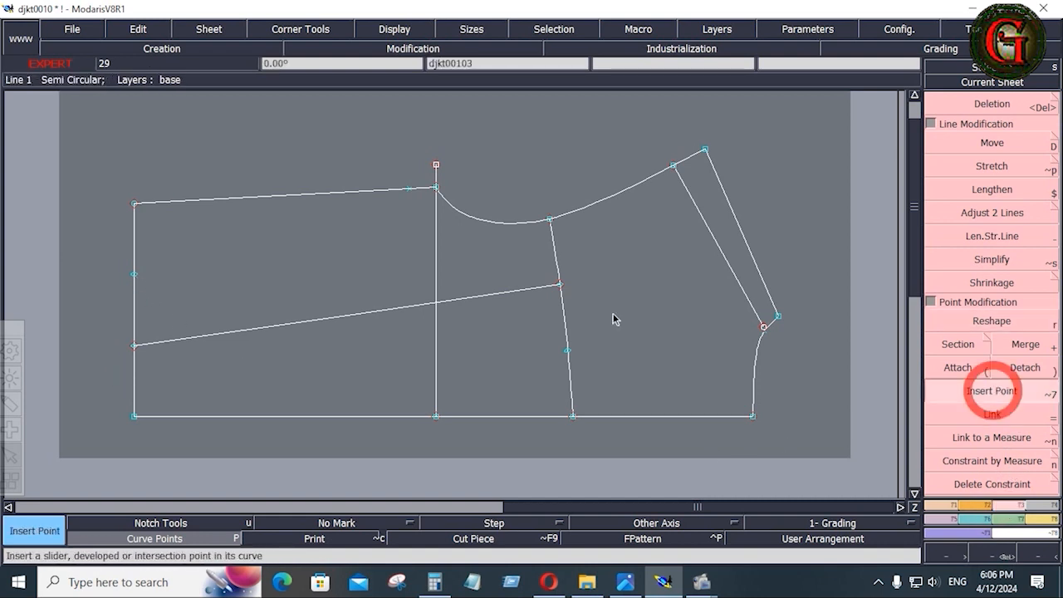
{"action": "left_click", "coordinate": [564, 288]}
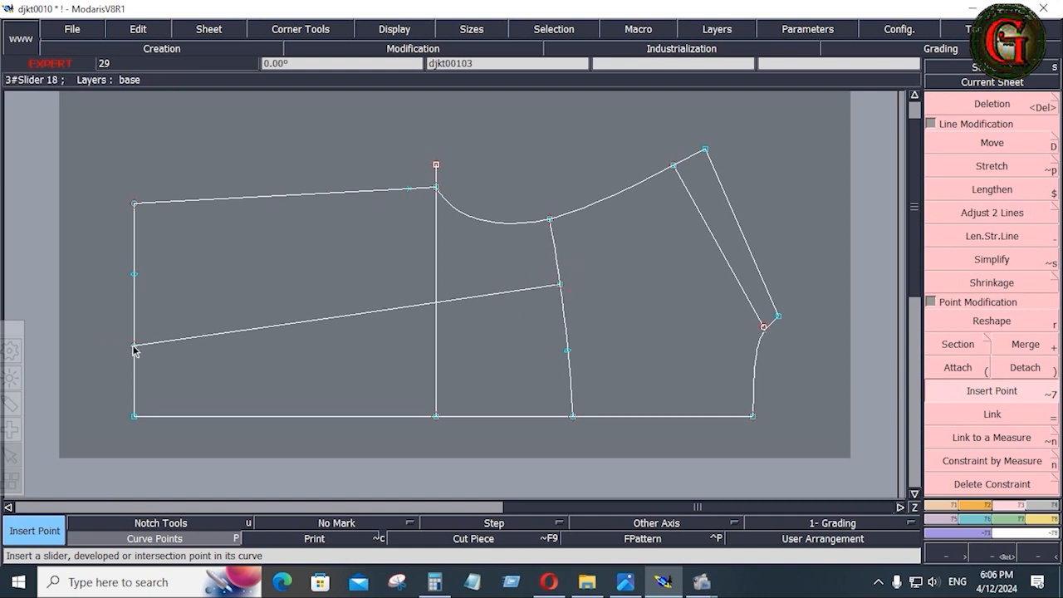
{"action": "key", "text": "Delete"}
{"action": "left_click", "coordinate": [133, 277]}
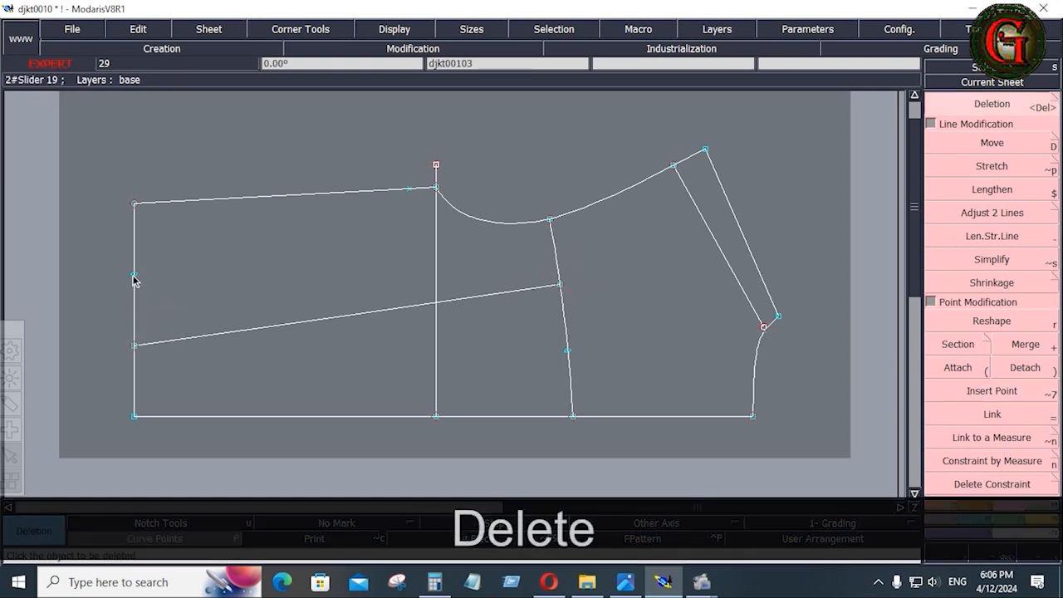
{"action": "left_click", "coordinate": [565, 352]}
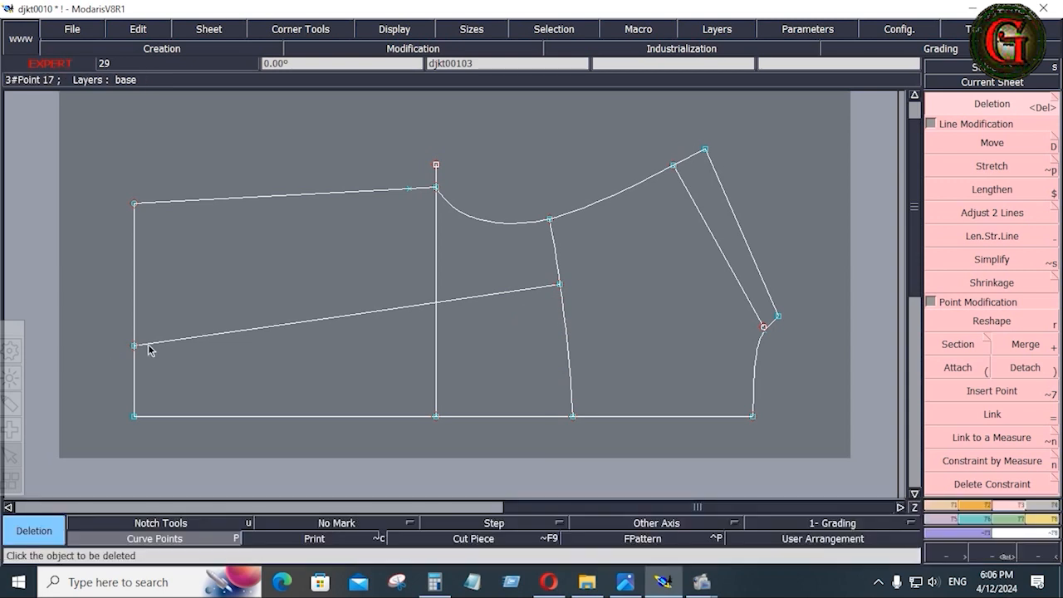
{"action": "left_click", "coordinate": [625, 582]}
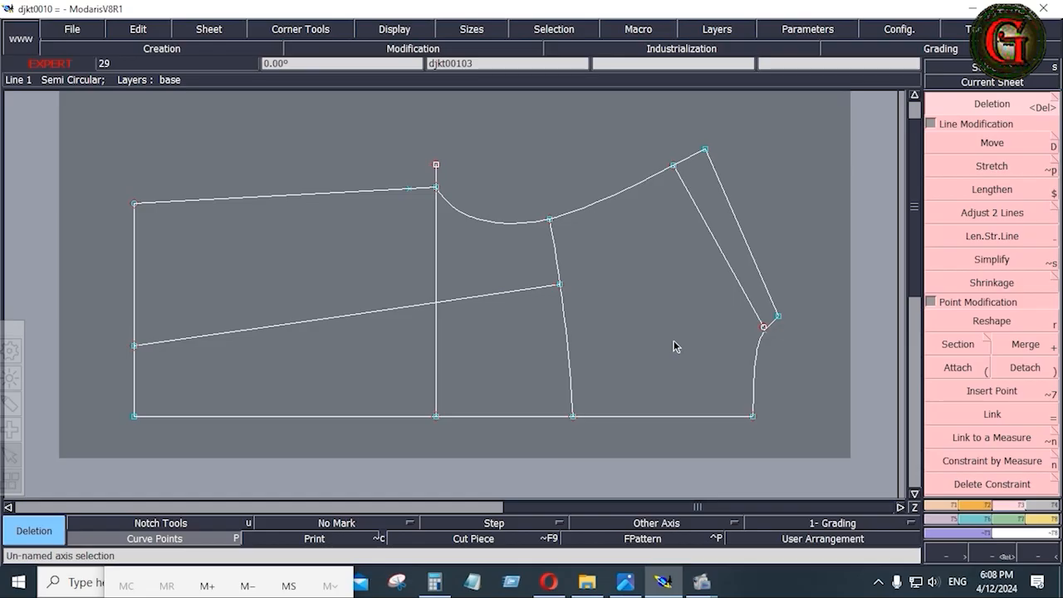
Arrange the pattern sheets, view the SHEET-02 measurement table in Photos, then return to Modaris.
{"action": "key", "text": "j"}
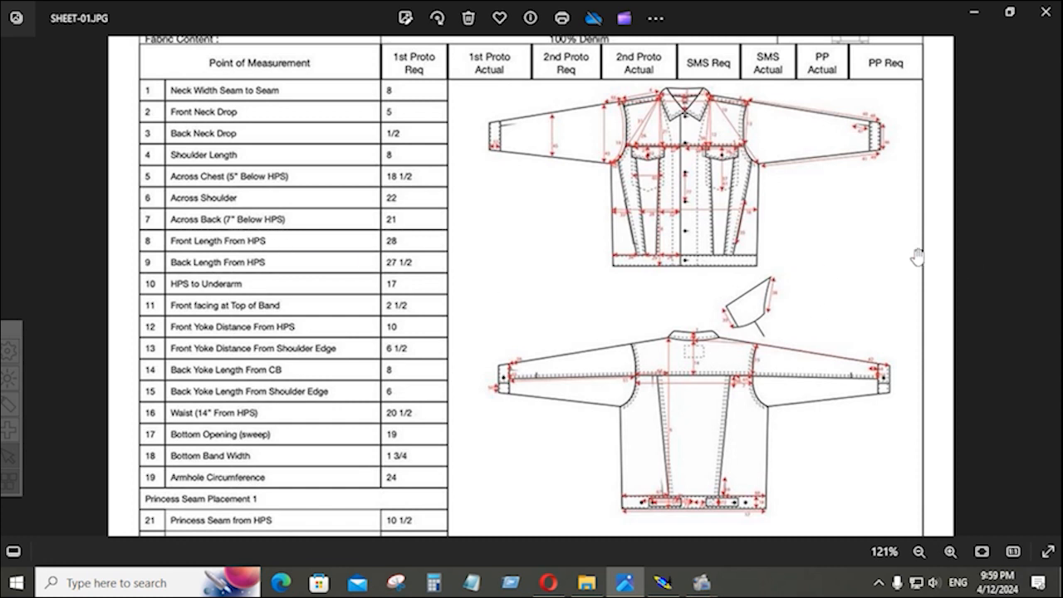
{"action": "left_click", "coordinate": [1052, 287]}
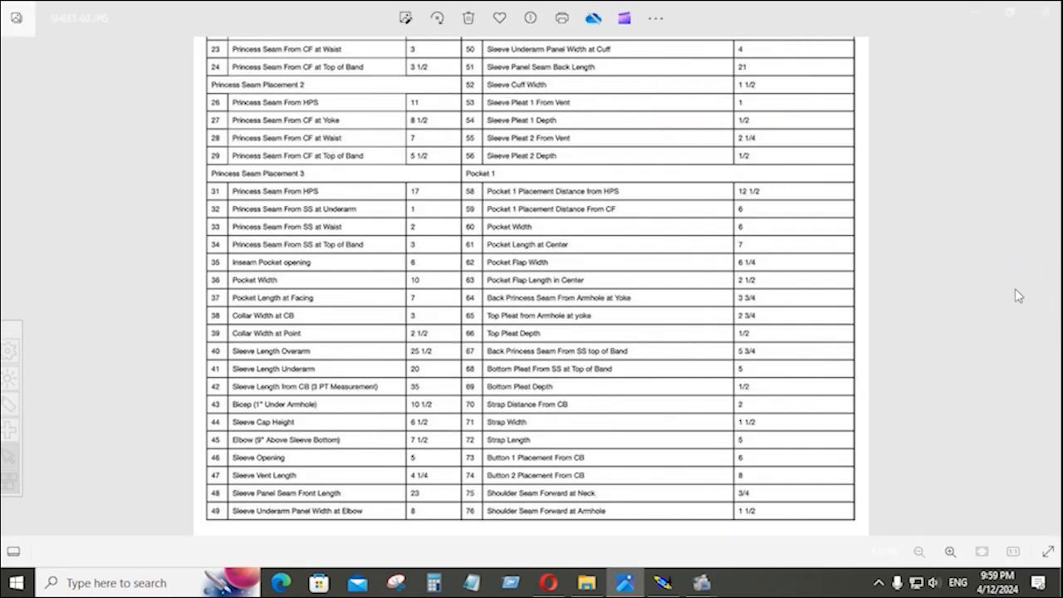
{"action": "left_click", "coordinate": [668, 585]}
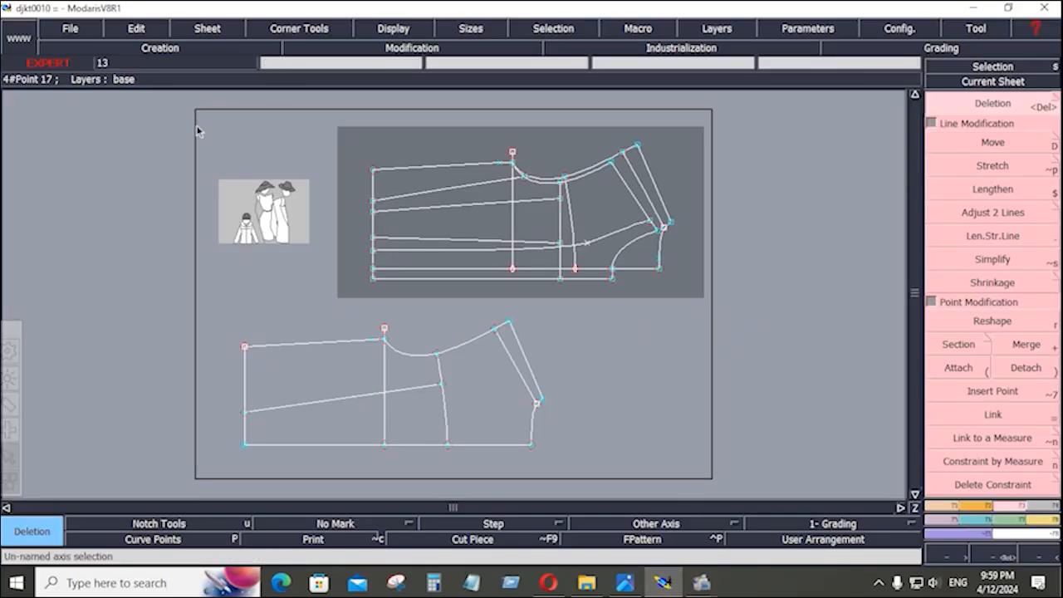
Make the detailed jacket front piece current and fit it to view, then open SHEET-02 in Photos.
{"action": "left_click_drag", "start_coordinate": [186, 120], "coordinate": [736, 459]}
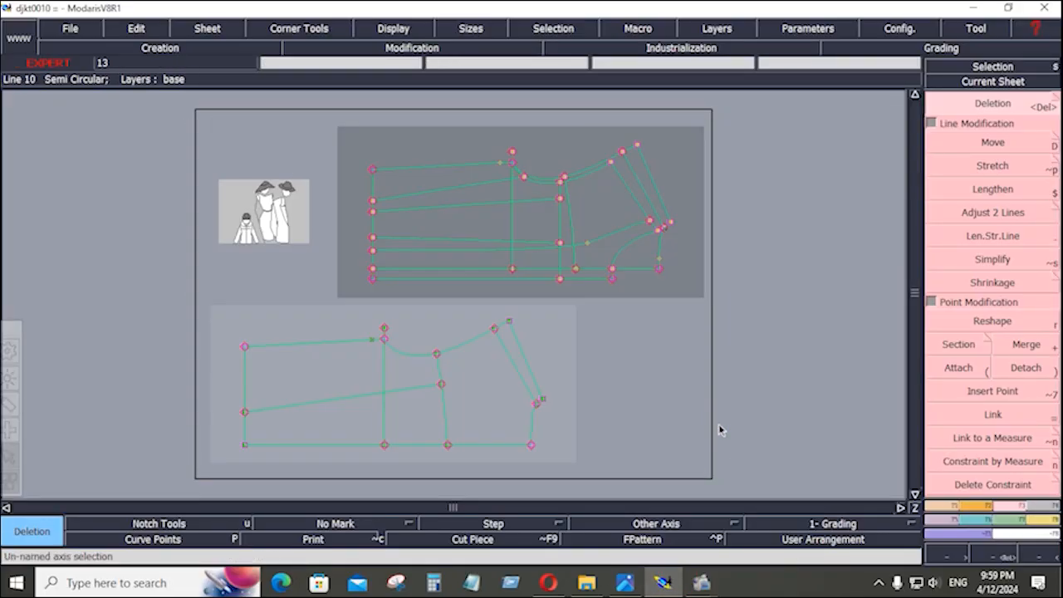
{"action": "left_click", "coordinate": [757, 236]}
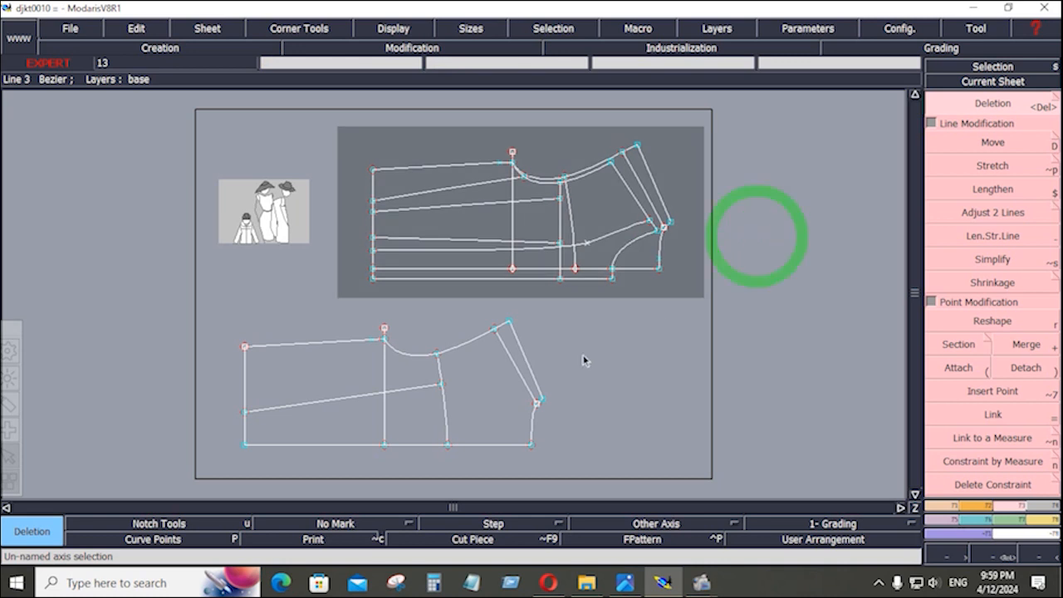
{"action": "left_click", "coordinate": [486, 378]}
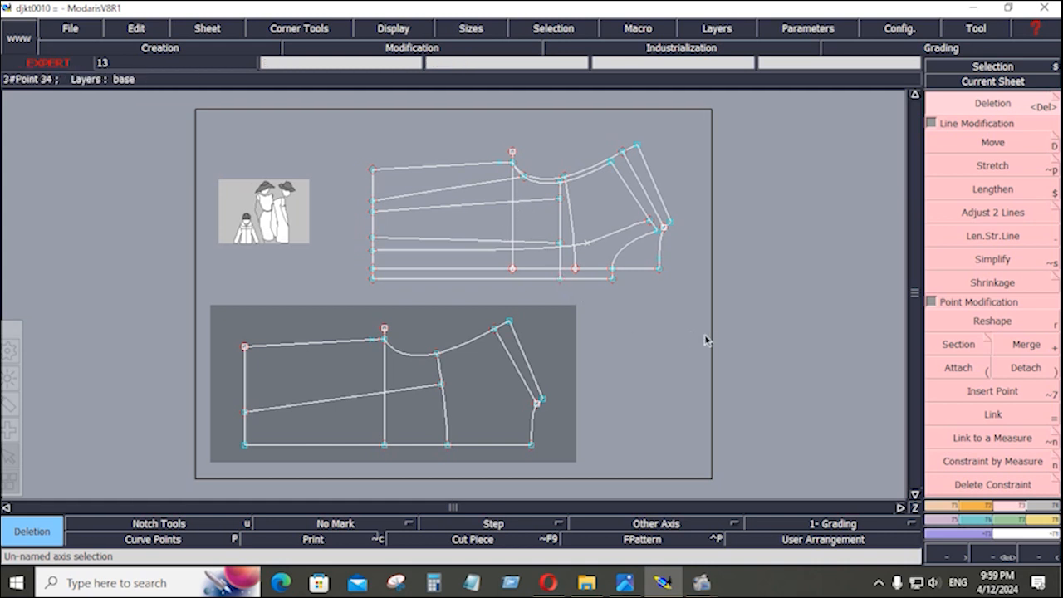
{"action": "left_click", "coordinate": [624, 582]}
{"action": "scroll", "coordinate": [665, 160], "scroll_direction": "up", "scroll_amount": 5}
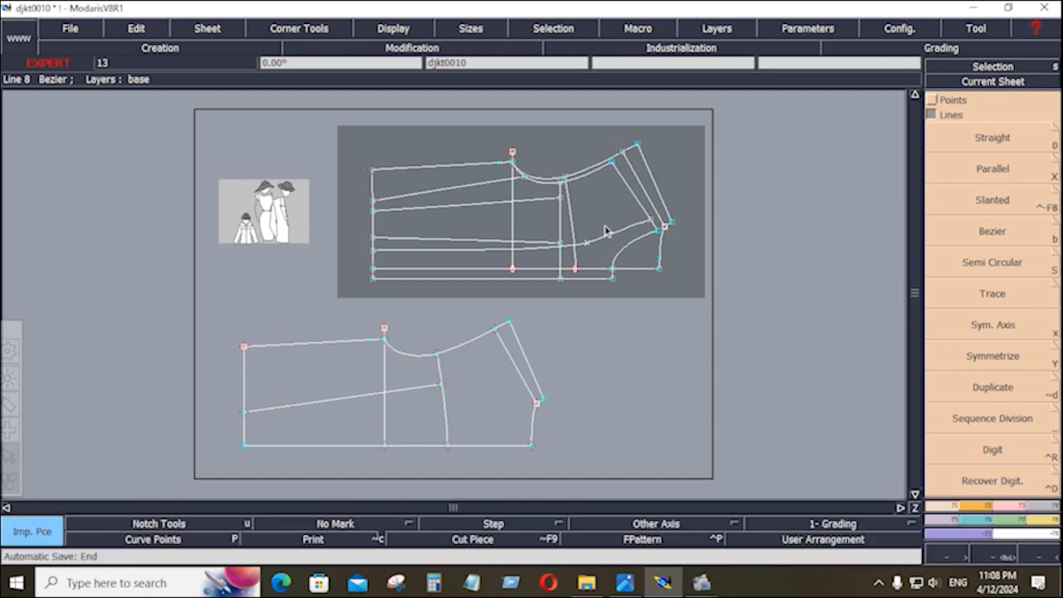
{"action": "key", "text": "Home"}
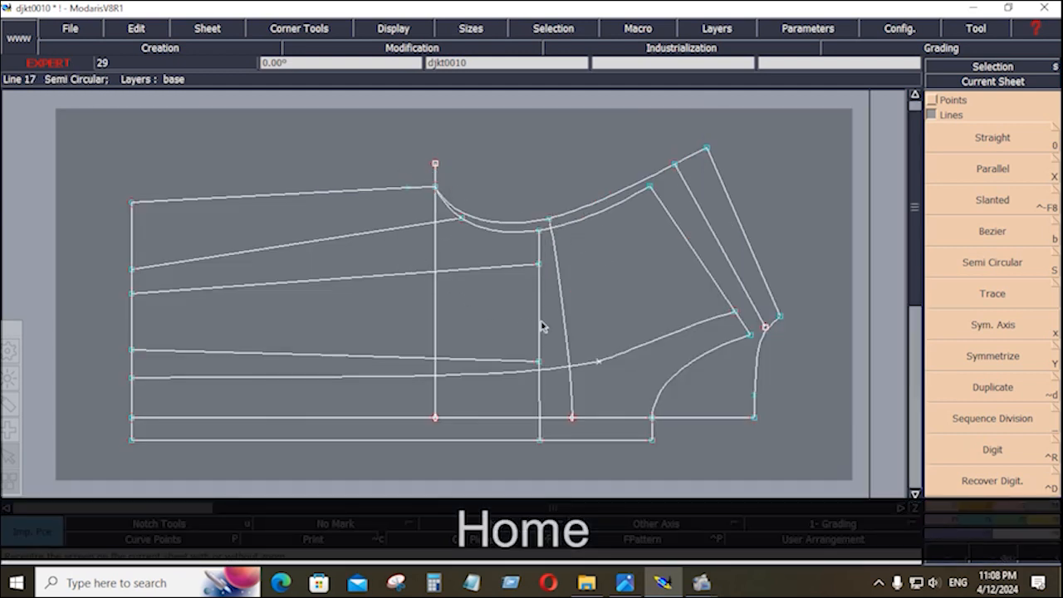
{"action": "left_click", "coordinate": [626, 587]}
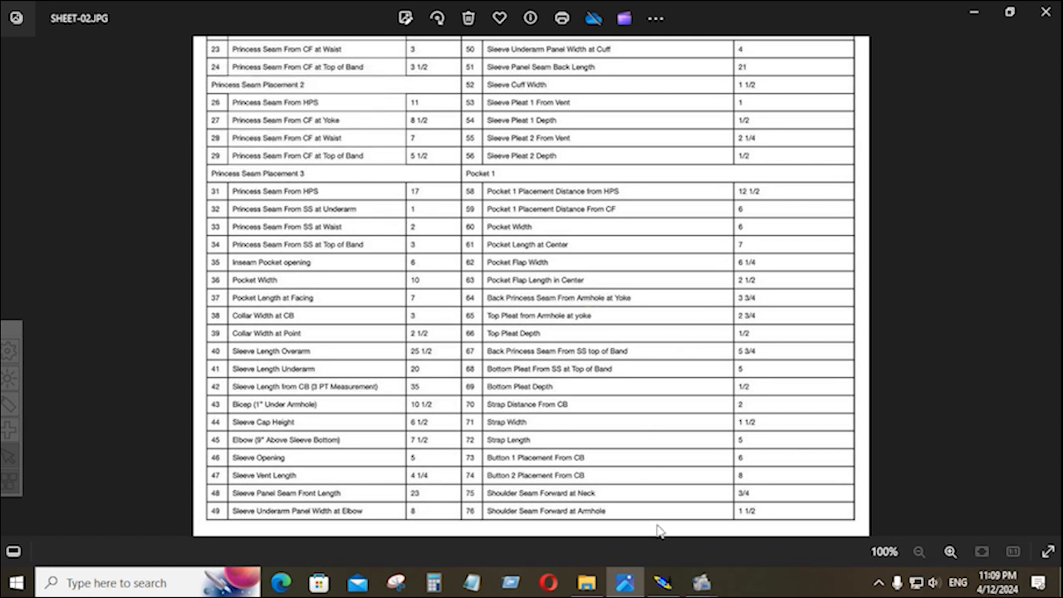
View the SHEET-01.JPG jacket sketches, then return to the Modaris jacket front draft.
{"action": "left_click", "coordinate": [26, 254]}
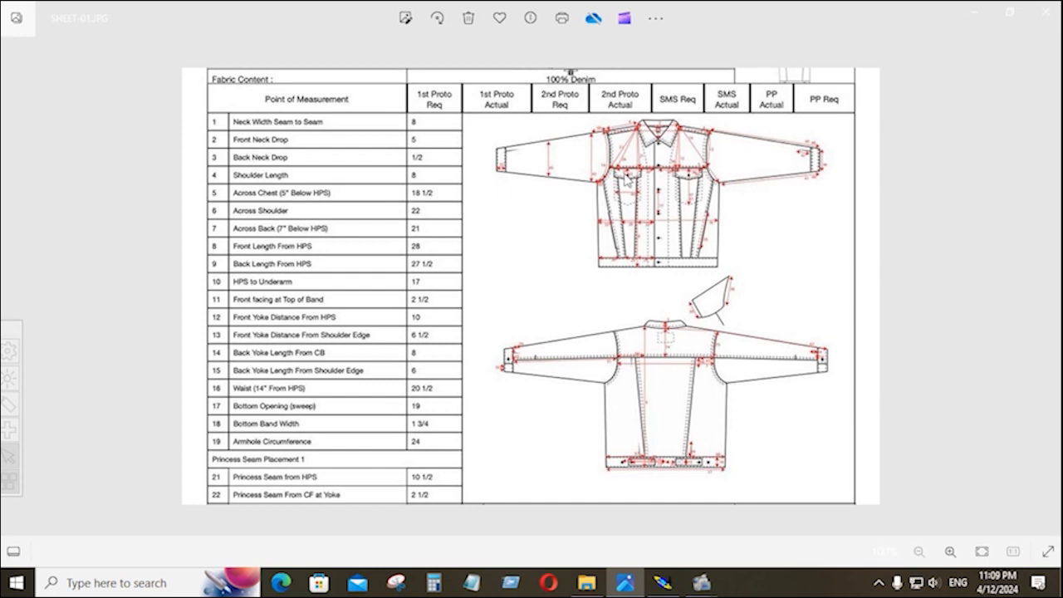
{"action": "left_click", "coordinate": [663, 582]}
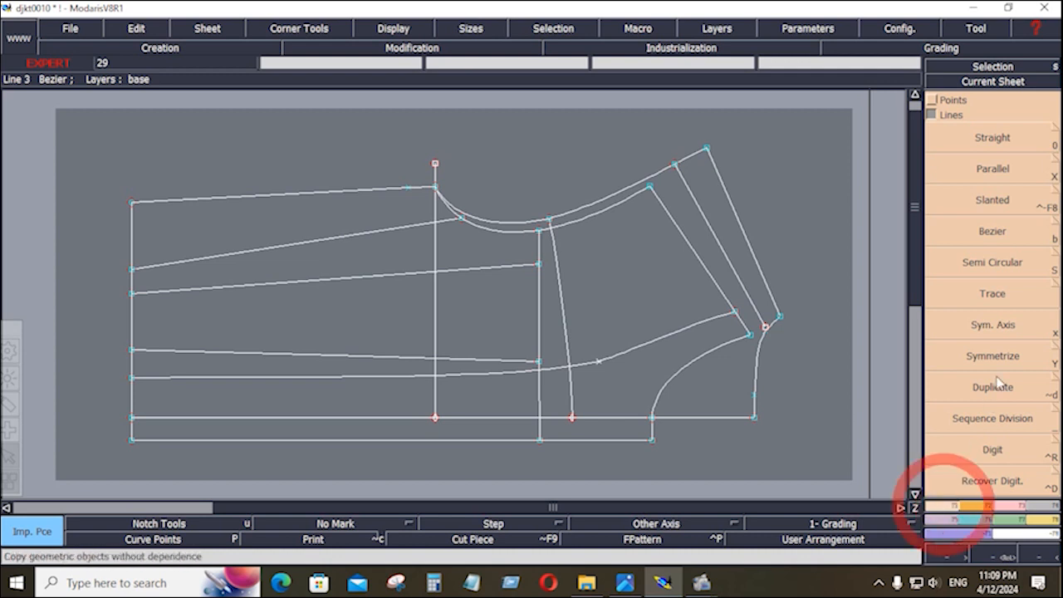
Add a parallel line at -0.5 inch from the middle vertical seam line.
{"action": "left_click", "coordinate": [995, 168]}
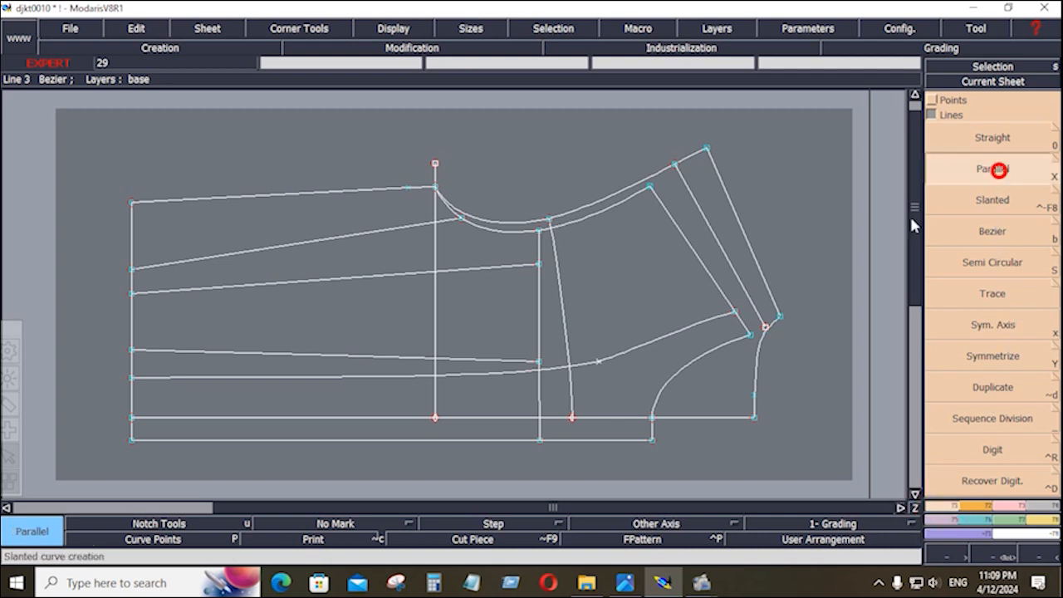
{"action": "left_click", "coordinate": [537, 325]}
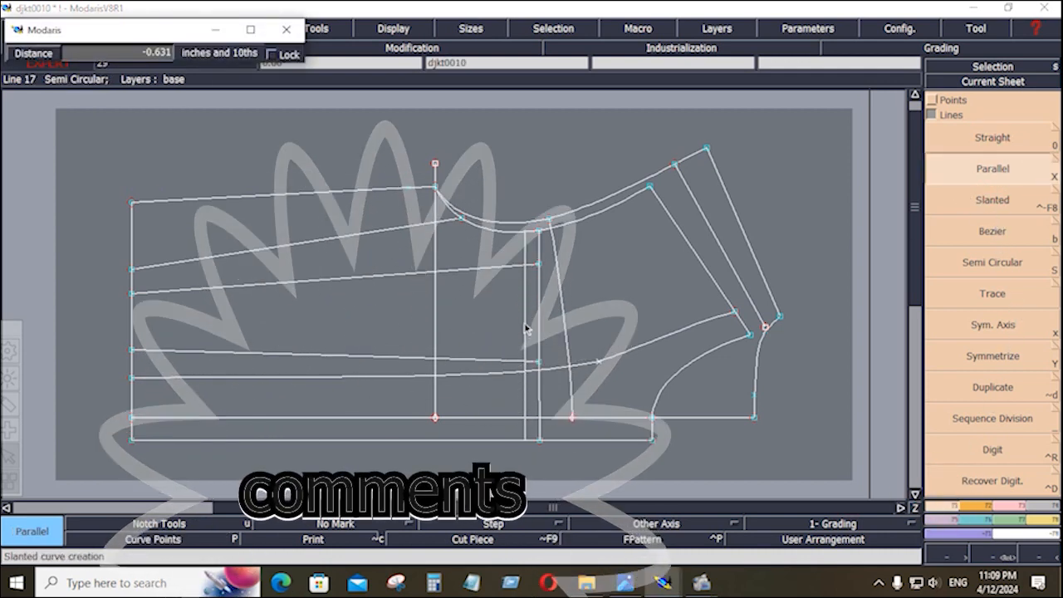
{"action": "key", "text": "Down"}
{"action": "type", "text": "-"}
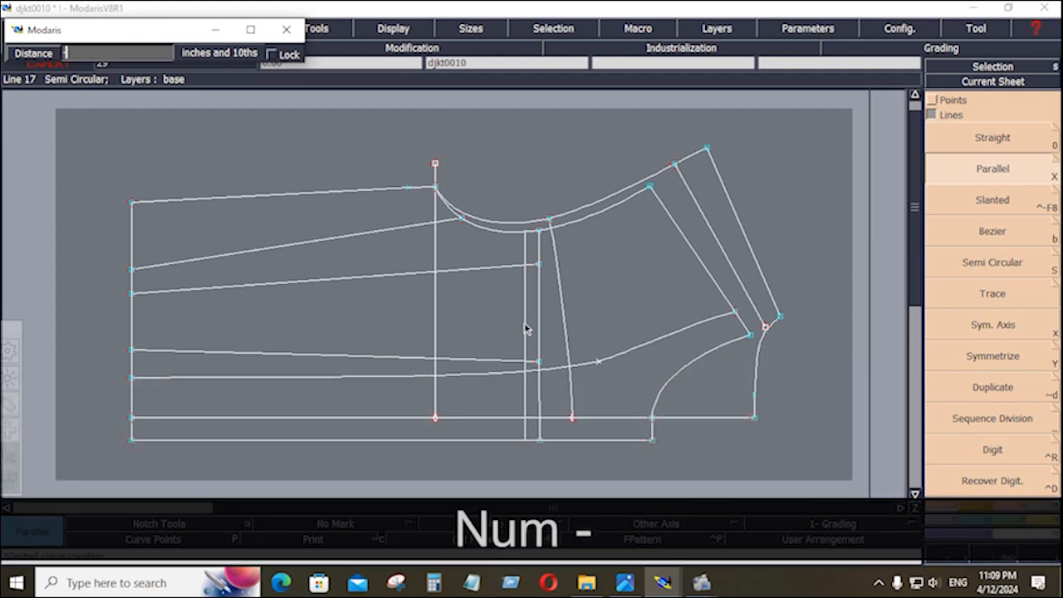
{"action": "type", "text": ".5"}
{"action": "key", "text": "Return"}
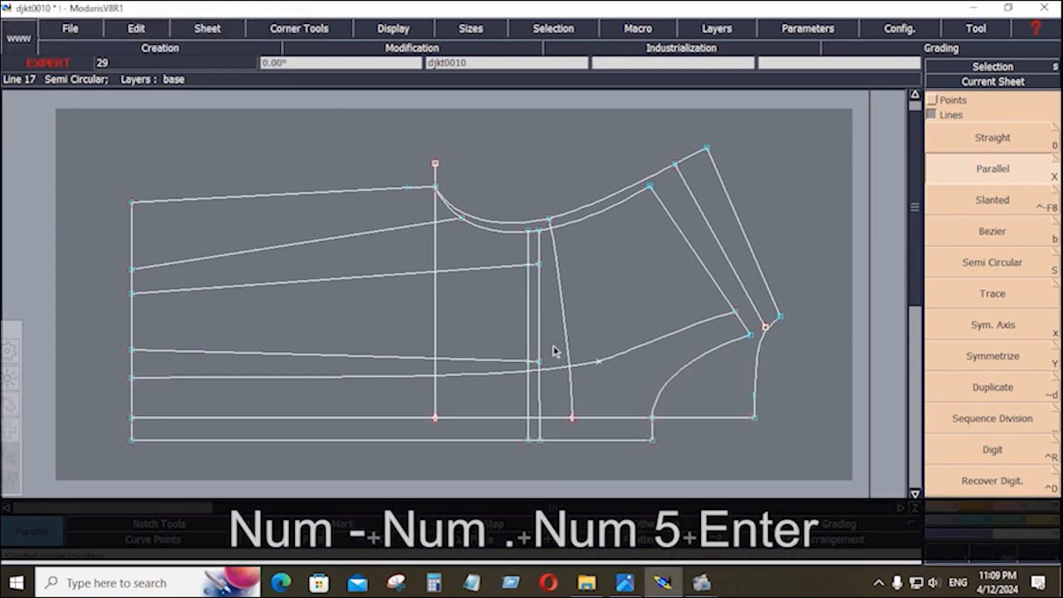
Show SHEET-02.JPG with the pocket placement and pocket flap measurements in Photos.
{"action": "left_click", "coordinate": [624, 583]}
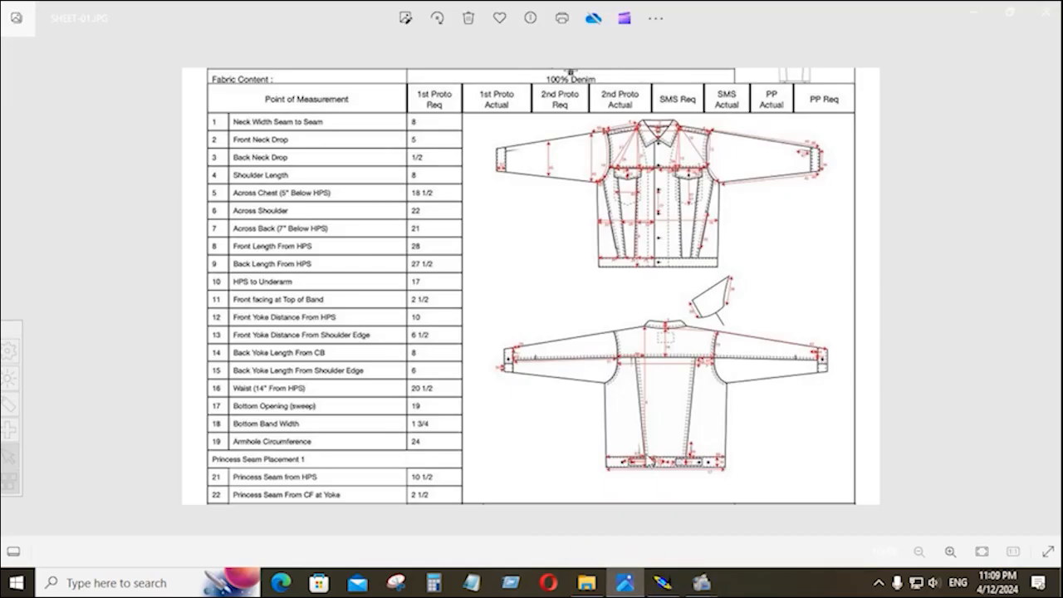
{"action": "left_click", "coordinate": [1048, 288]}
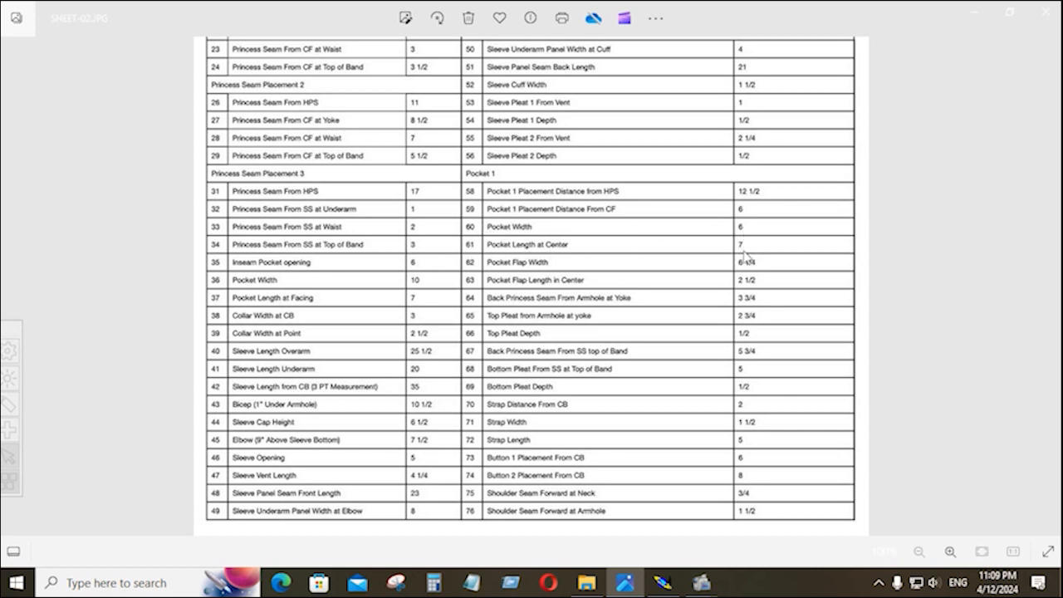
Back in Modaris, add a parallel line -7 inches from the middle vertical seam line.
{"action": "left_click", "coordinate": [663, 582]}
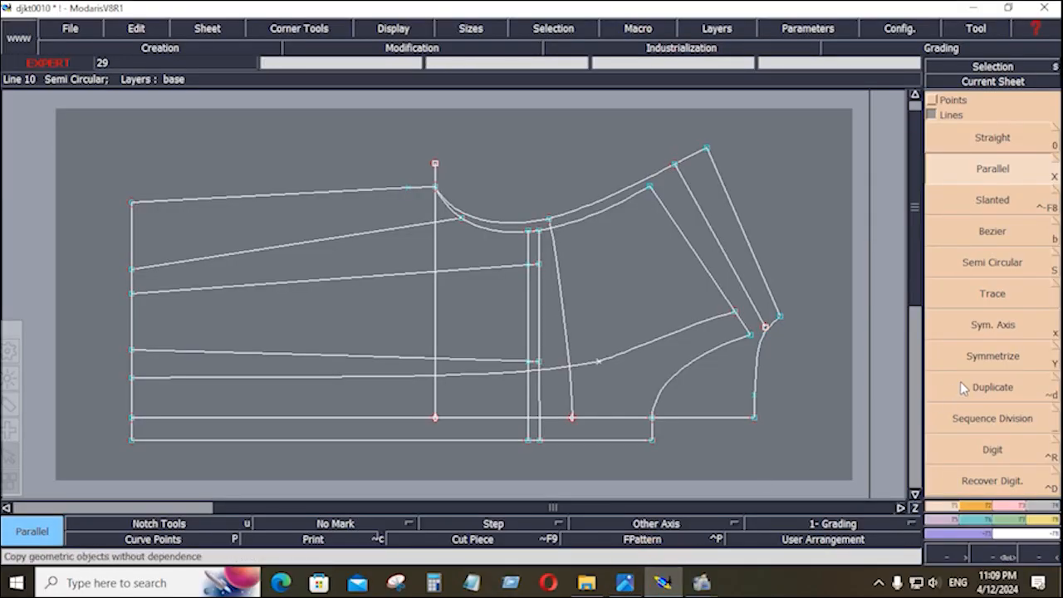
{"action": "left_click", "coordinate": [992, 171]}
{"action": "left_click", "coordinate": [521, 310]}
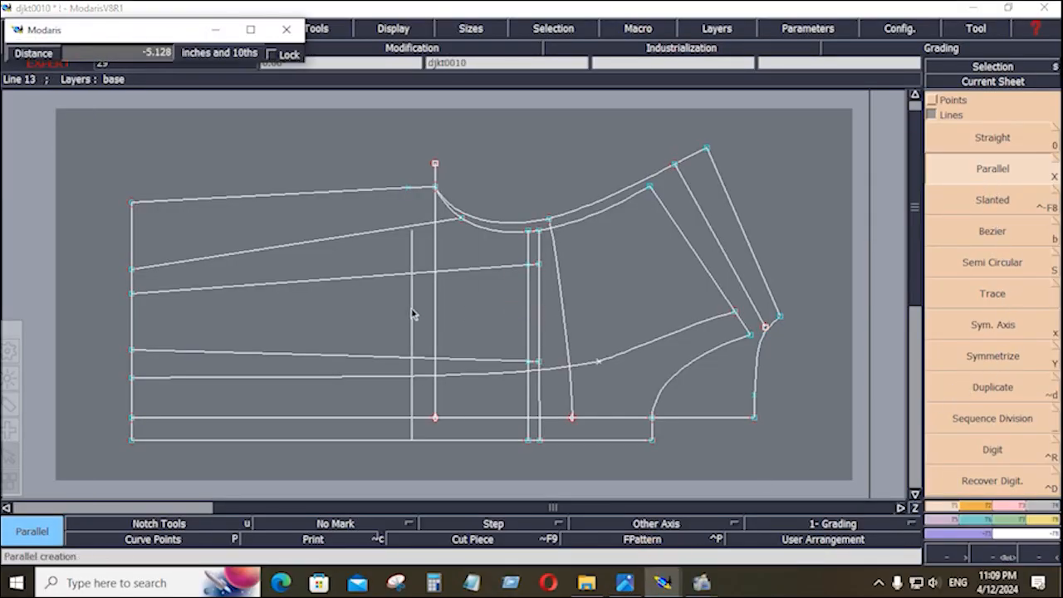
{"action": "key", "text": "Down"}
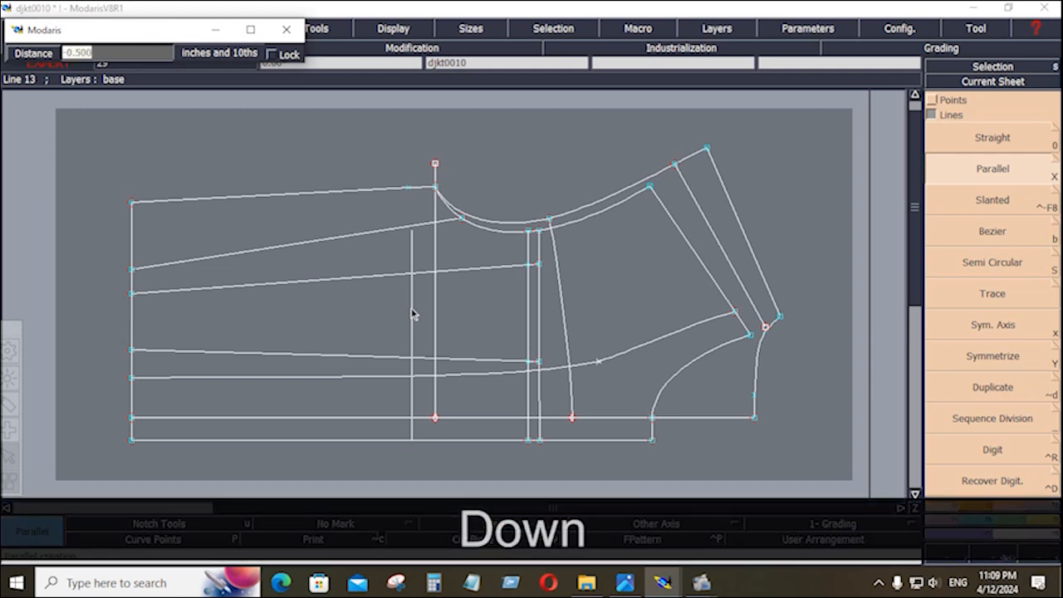
{"action": "type", "text": "-7"}
{"action": "key", "text": "Return"}
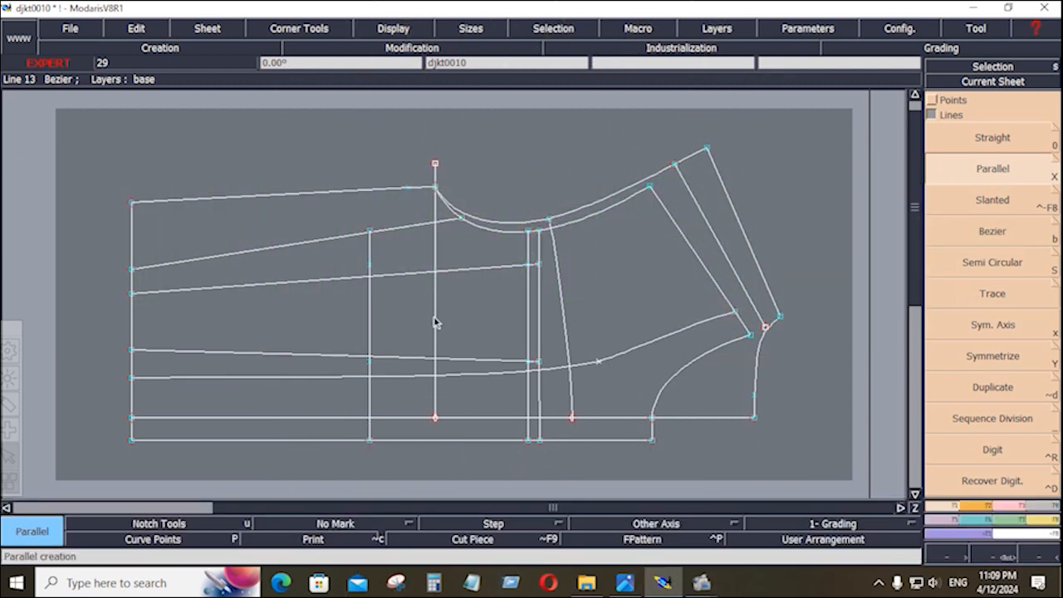
{"action": "left_click", "coordinate": [947, 502]}
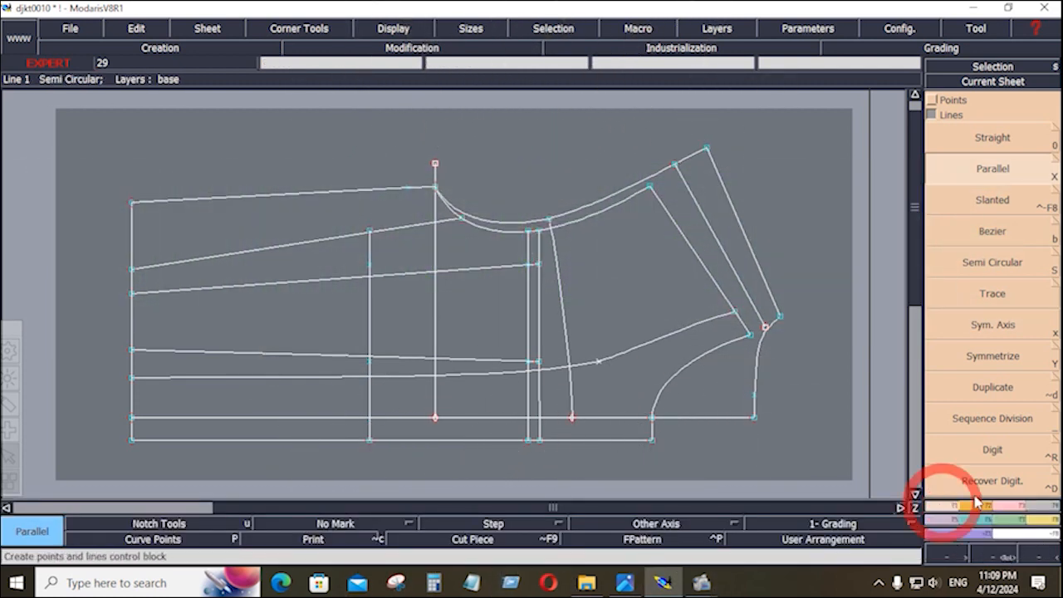
{"action": "left_click", "coordinate": [994, 417]}
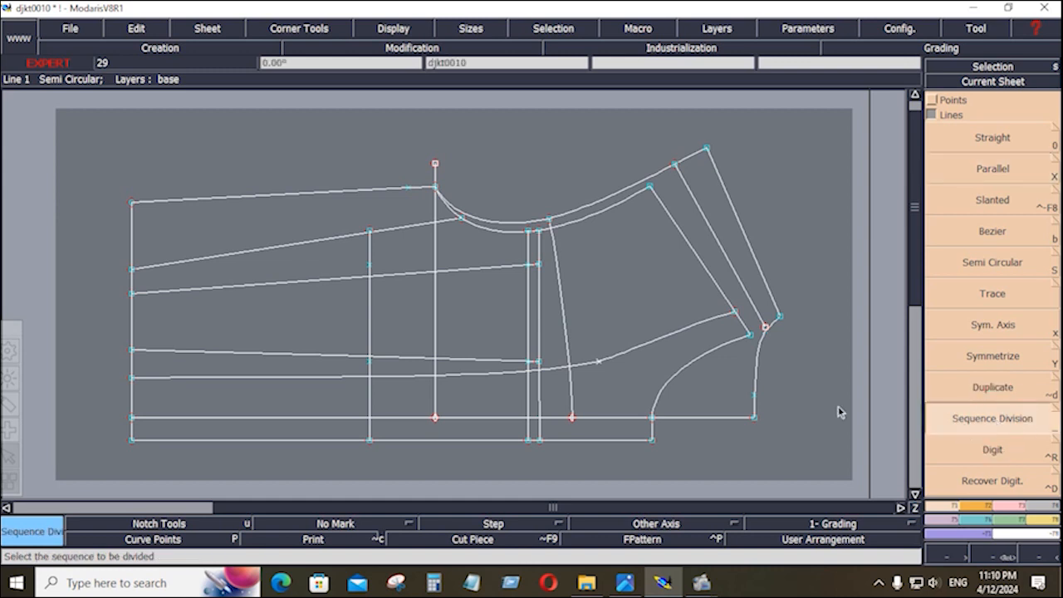
Divide both vertical lines into 2 and draw a Bezier line joining their midpoints.
{"action": "left_click", "coordinate": [541, 266]}
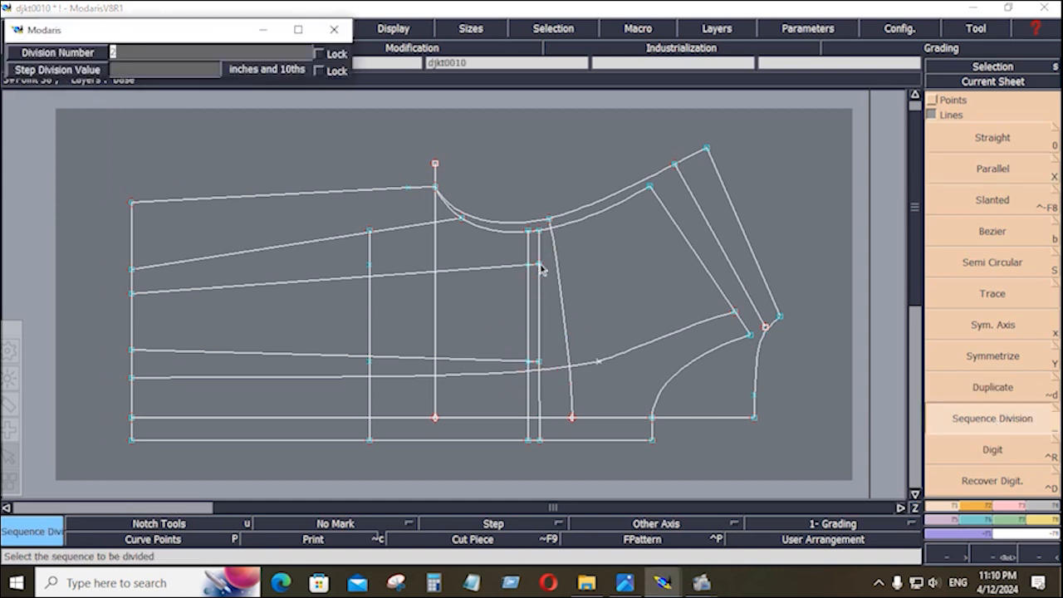
{"action": "key", "text": "Return"}
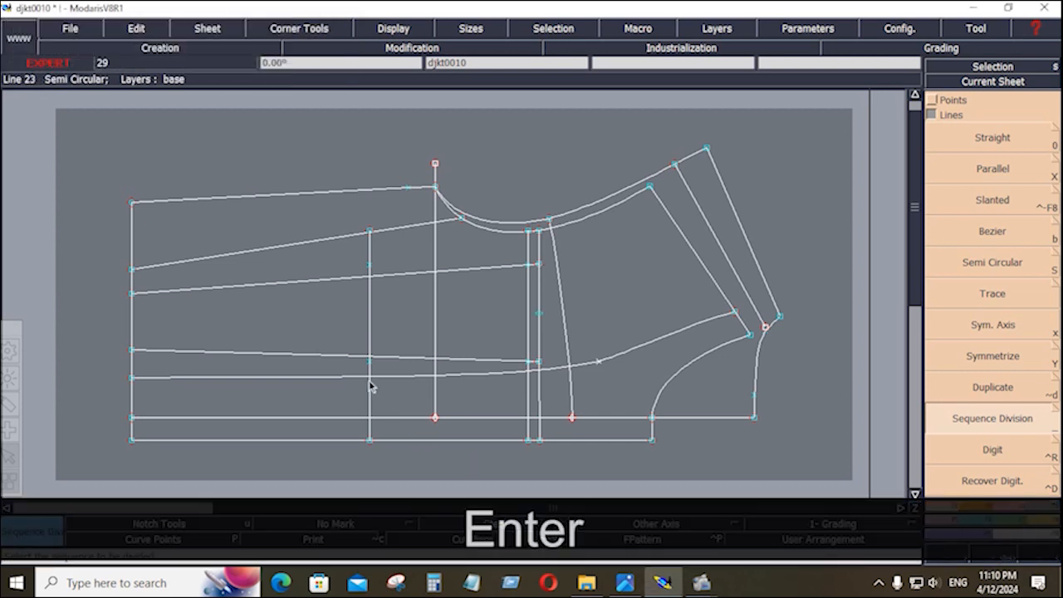
{"action": "left_click", "coordinate": [368, 263]}
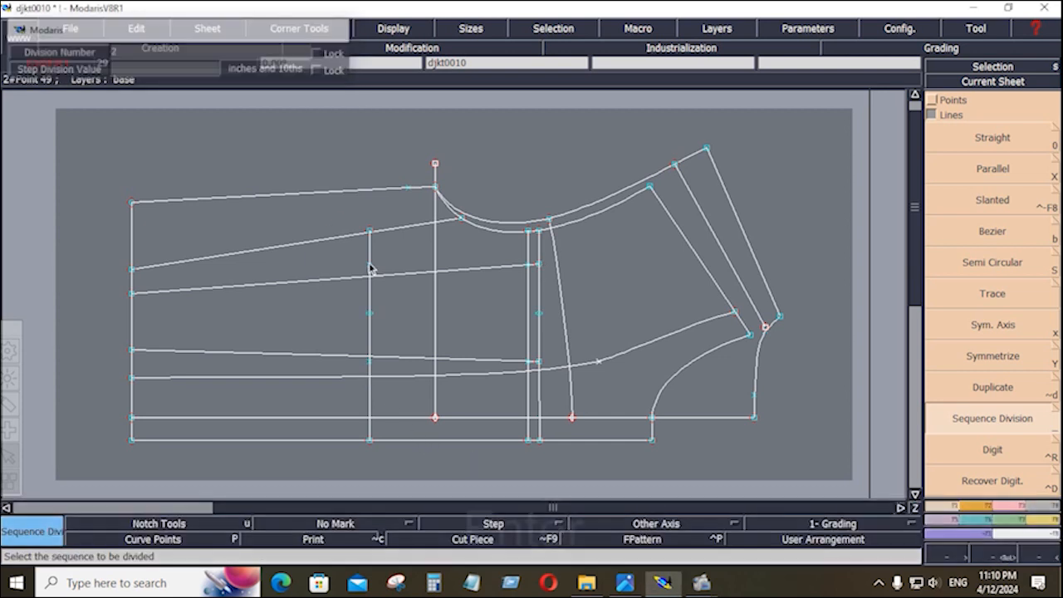
{"action": "key", "text": "Return"}
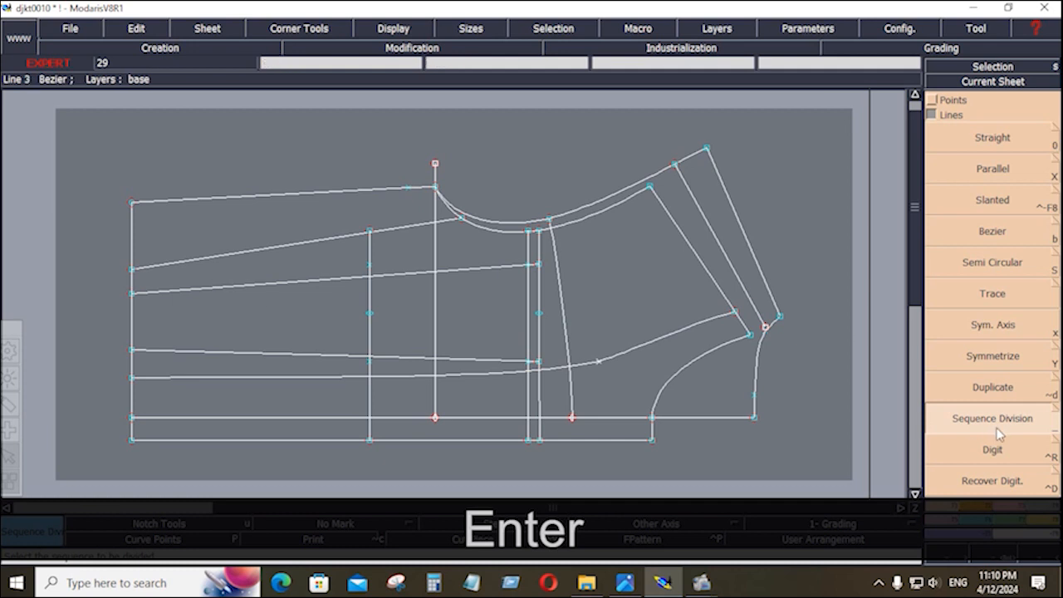
{"action": "left_click", "coordinate": [997, 233]}
{"action": "left_click", "coordinate": [540, 313]}
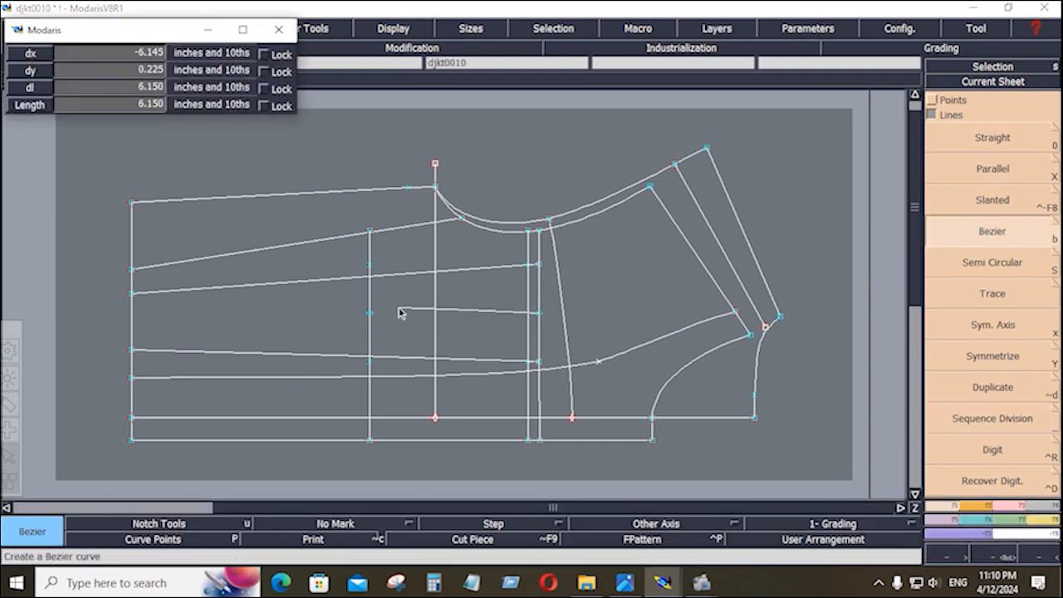
{"action": "left_click", "coordinate": [370, 313]}
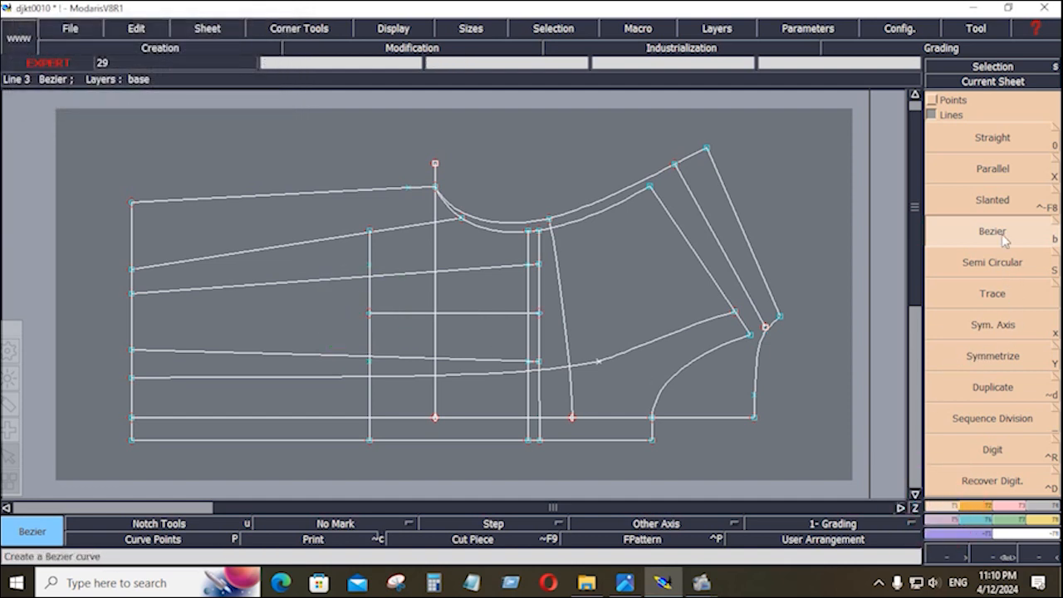
Add parallels to the midpoint line at -3 and 3 inches.
{"action": "left_click", "coordinate": [1000, 171]}
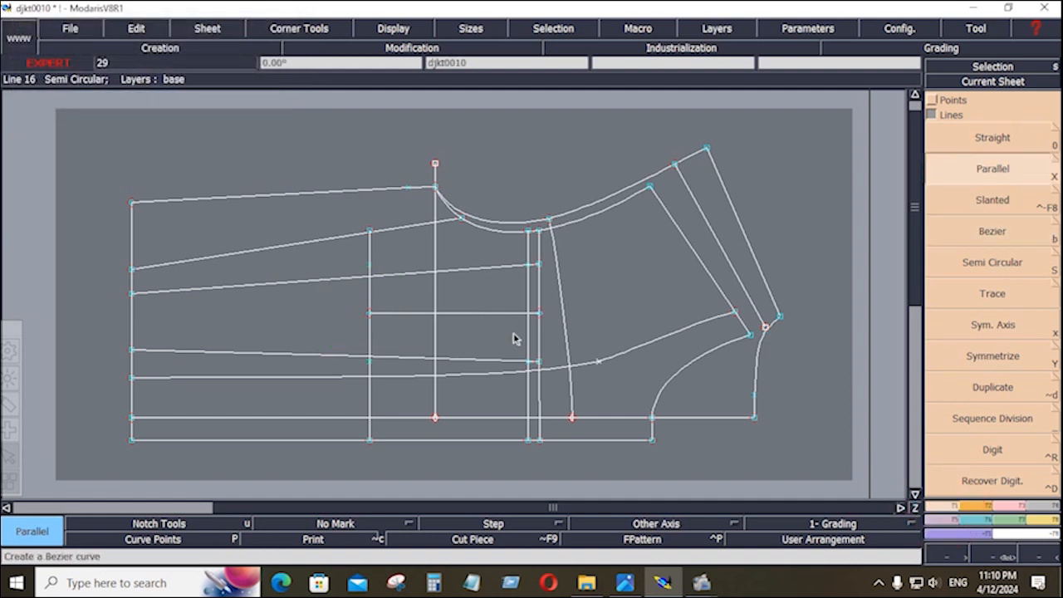
{"action": "left_click", "coordinate": [465, 315]}
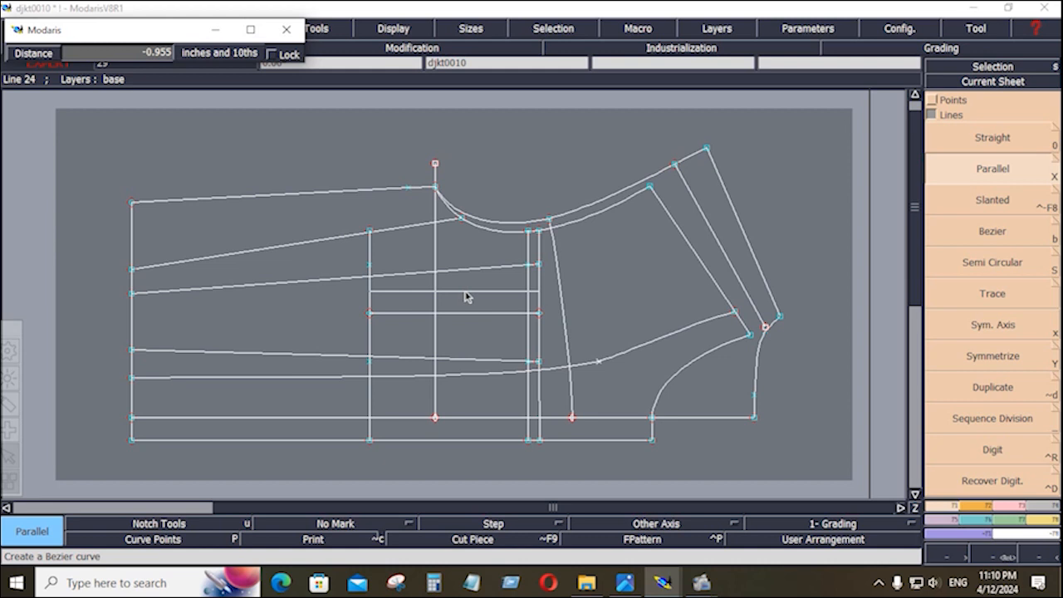
{"action": "key", "text": "Down"}
{"action": "type", "text": "-3"}
{"action": "key", "text": "Return"}
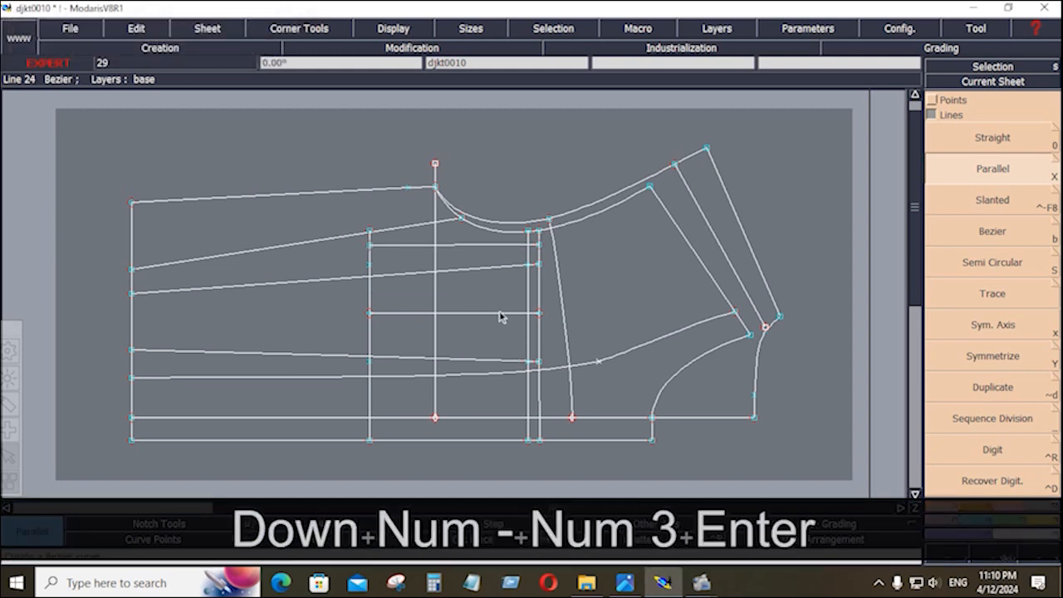
{"action": "left_click", "coordinate": [509, 361]}
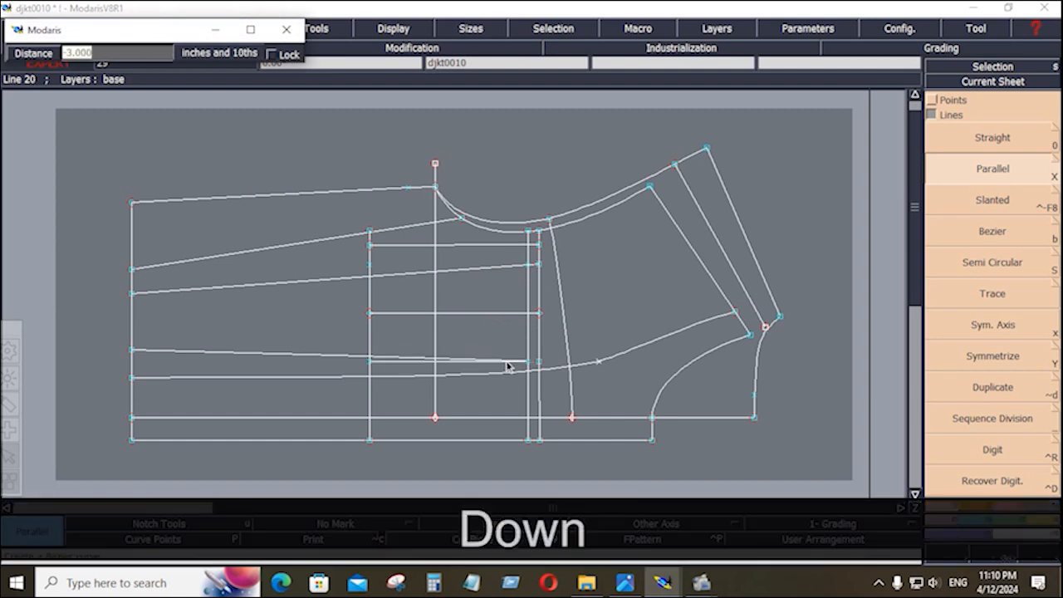
{"action": "type", "text": "3"}
{"action": "key", "text": "Return"}
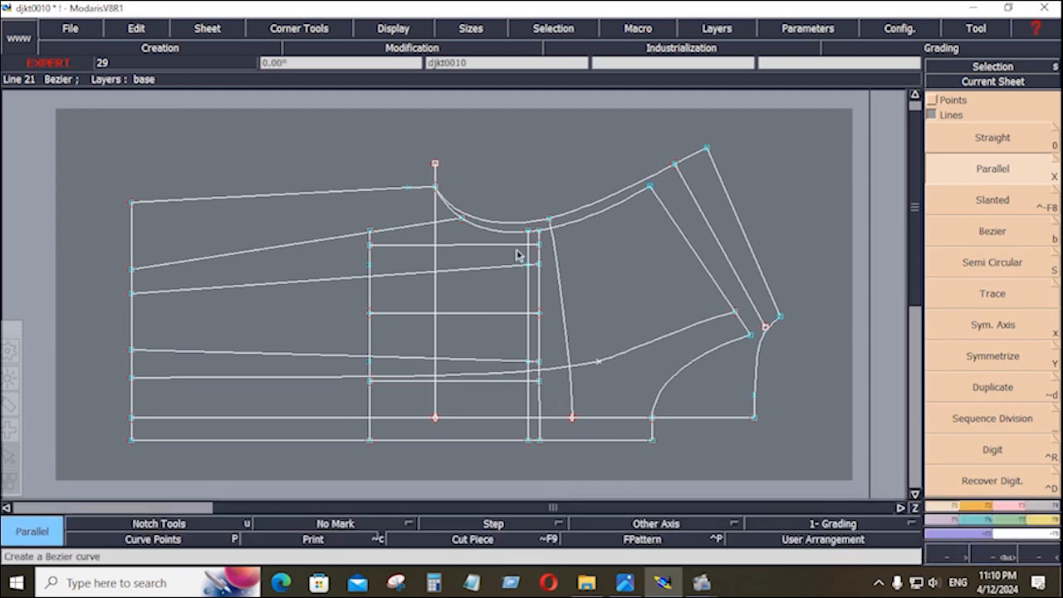
Return to the first spec sheet in Photos and zoom in on the front chest pockets.
{"action": "left_click", "coordinate": [633, 583]}
{"action": "left_click", "coordinate": [12, 287]}
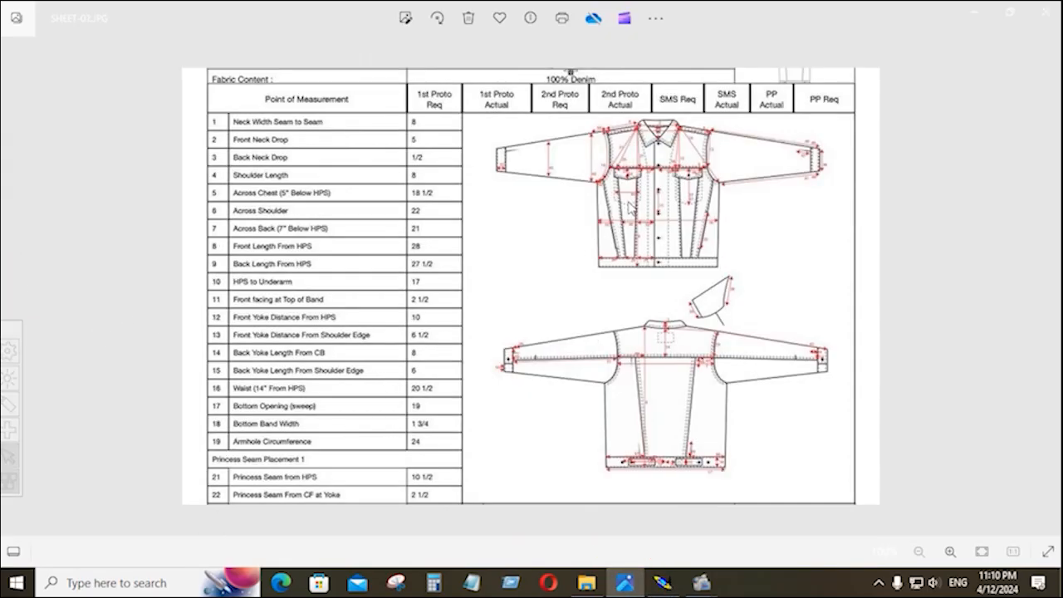
{"action": "scroll", "coordinate": [628, 206], "scroll_direction": "up", "scroll_amount": 5}
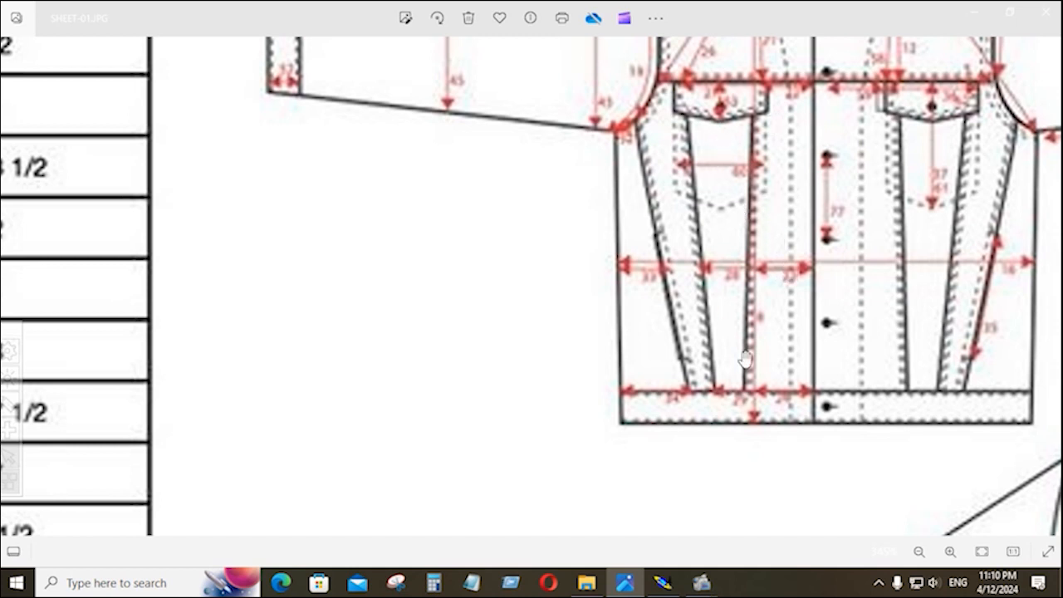
Zoom into the pocket area and reshape a point on the long lower curve about 0.87 inch lower.
{"action": "left_click", "coordinate": [669, 585]}
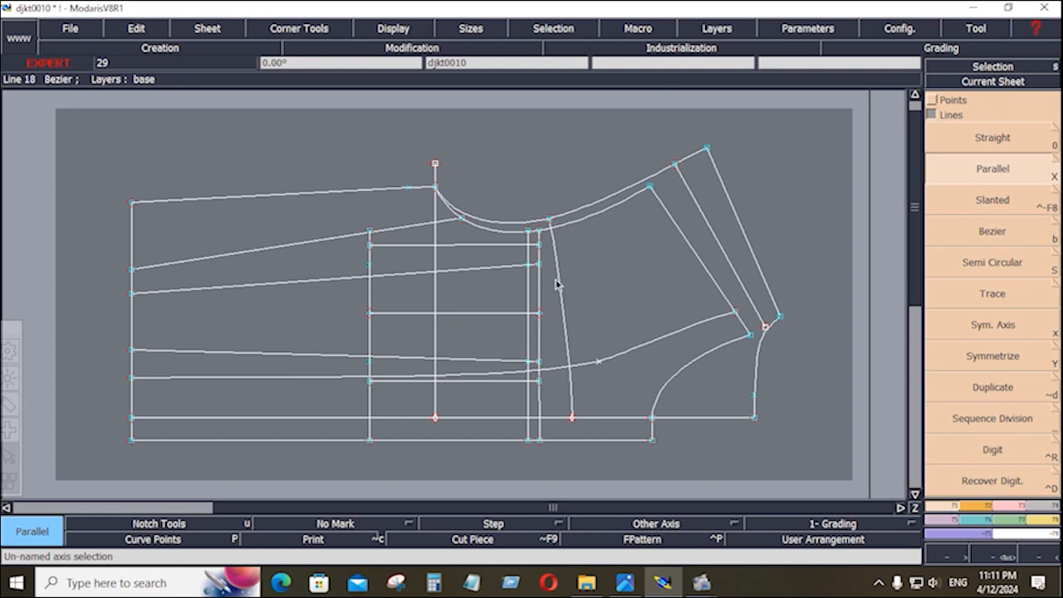
{"action": "key", "text": "Return"}
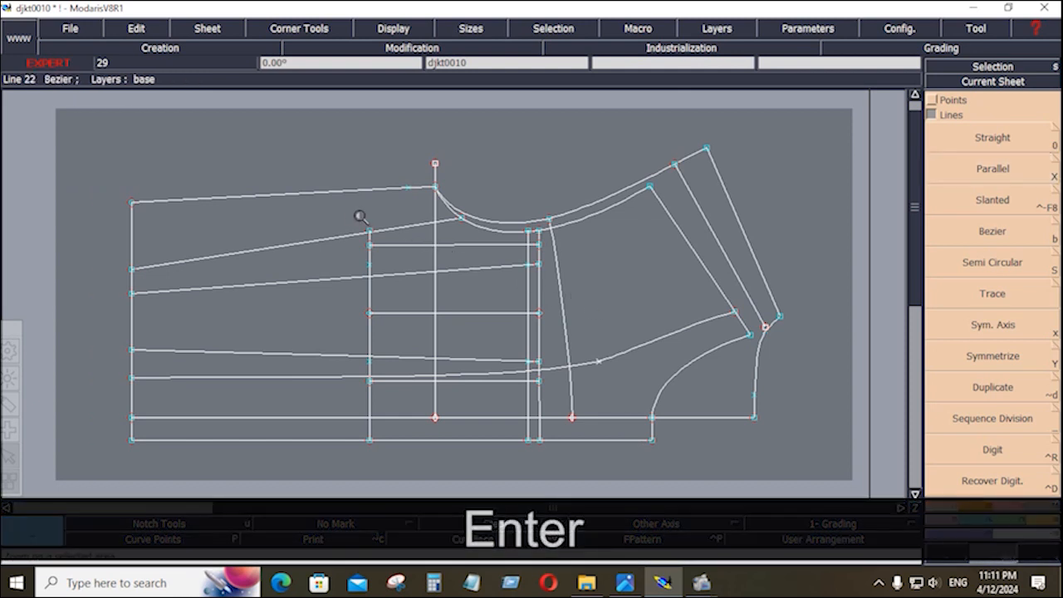
{"action": "left_click_drag", "start_coordinate": [356, 222], "coordinate": [586, 423]}
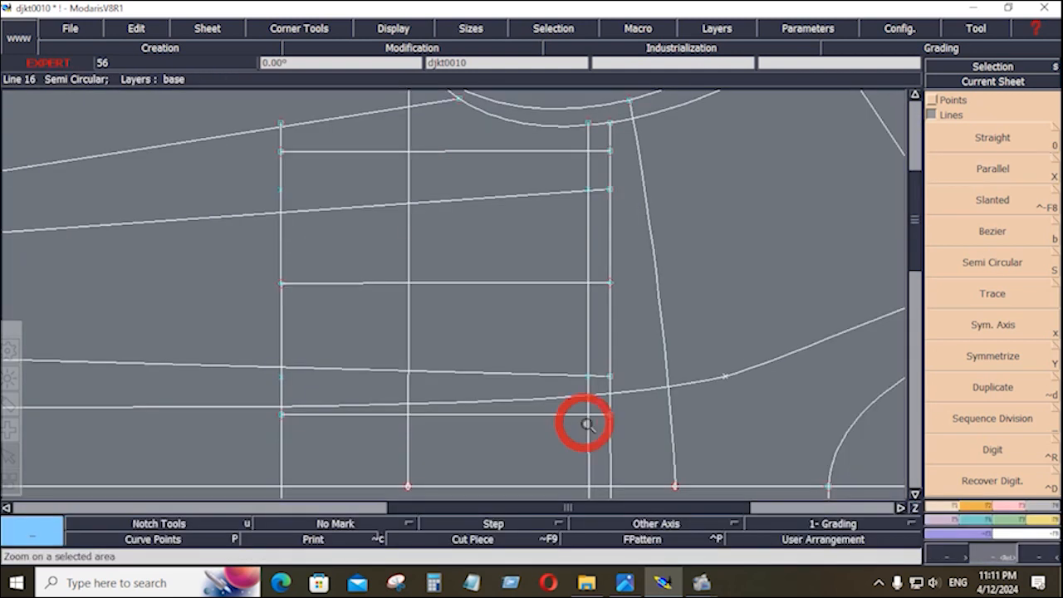
{"action": "left_click", "coordinate": [1013, 519]}
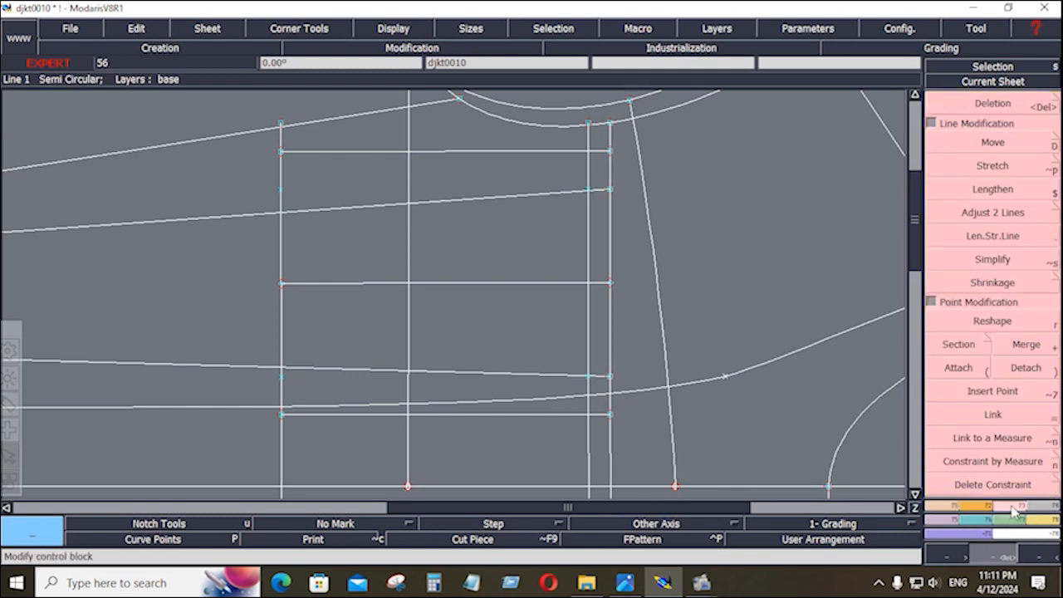
{"action": "left_click", "coordinate": [1005, 324]}
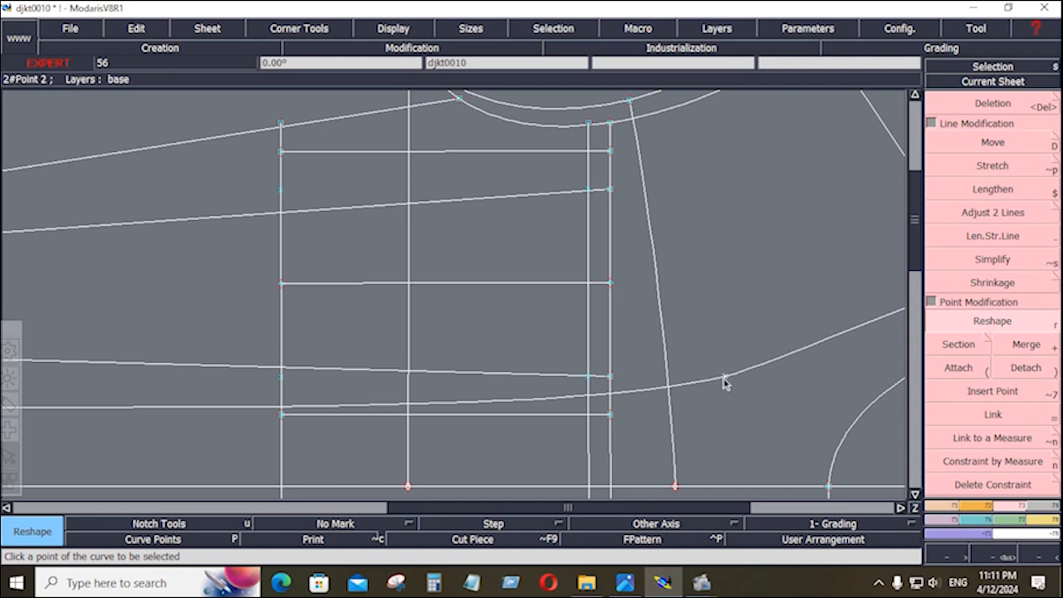
{"action": "left_click", "coordinate": [723, 378]}
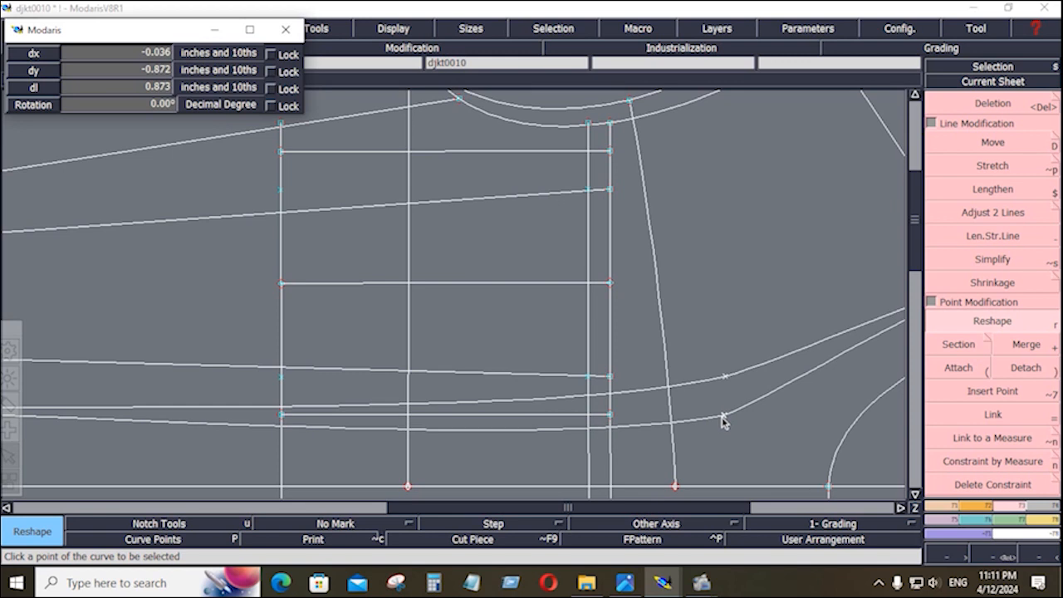
{"action": "left_click", "coordinate": [723, 422]}
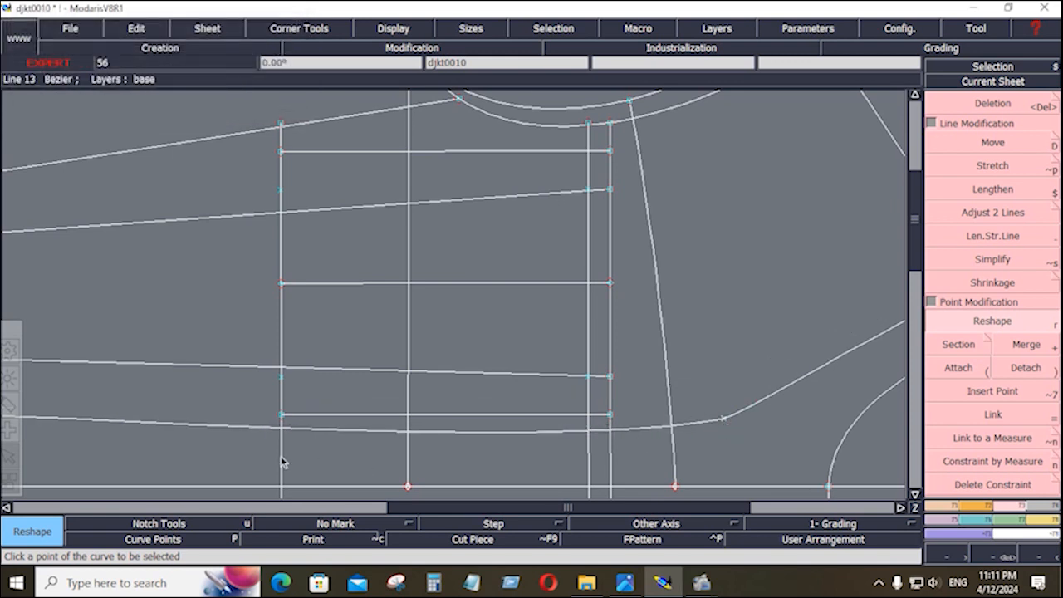
Fit the sheet in view and lower the curve's left end 0.55 inch.
{"action": "key", "text": "Home"}
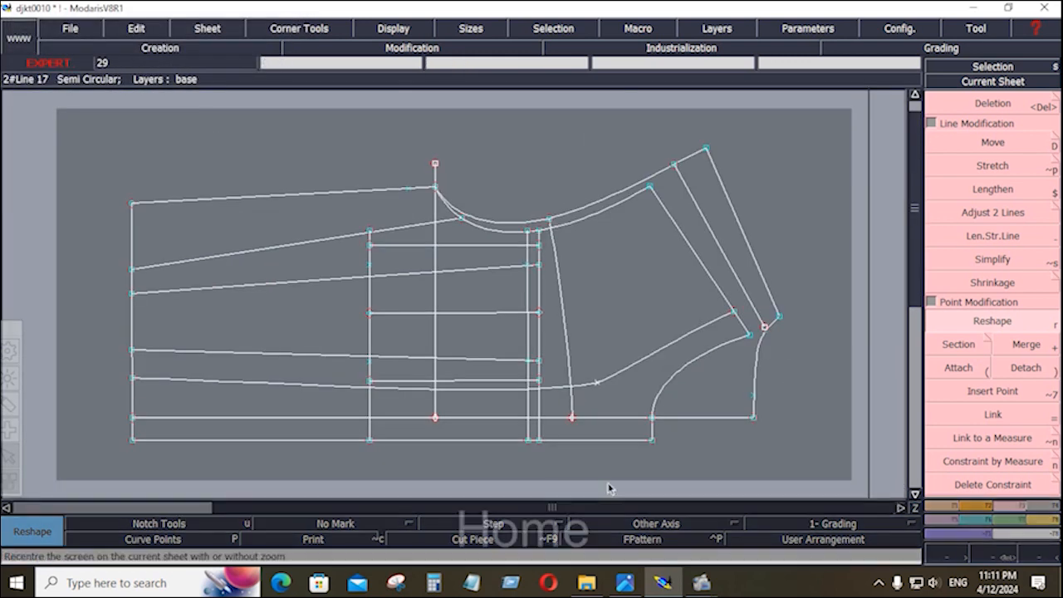
{"action": "key", "text": "ctrl"}
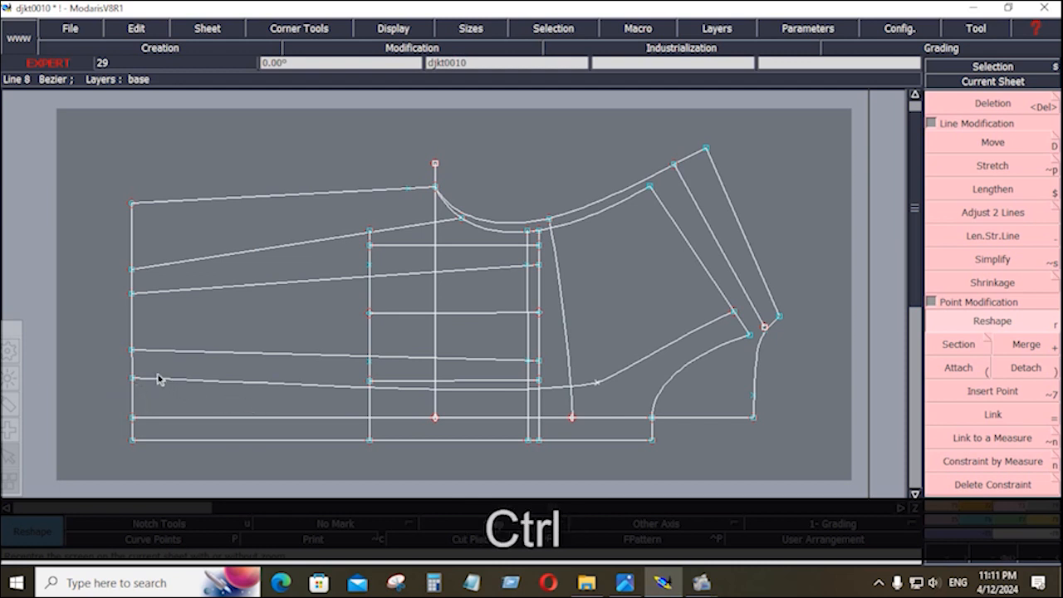
{"action": "key", "text": "ctrl"}
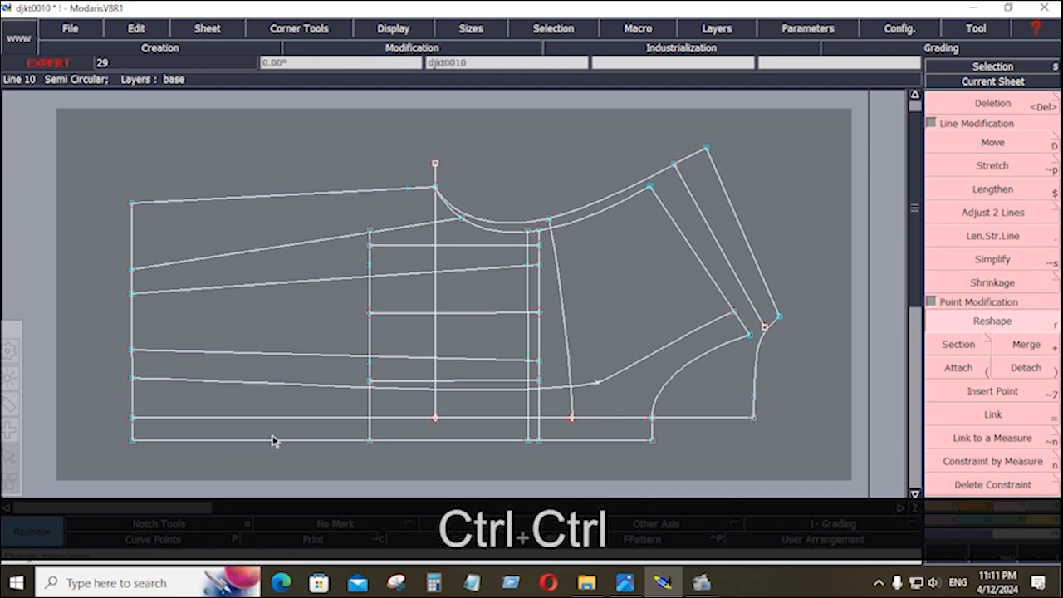
{"action": "left_click", "coordinate": [134, 380]}
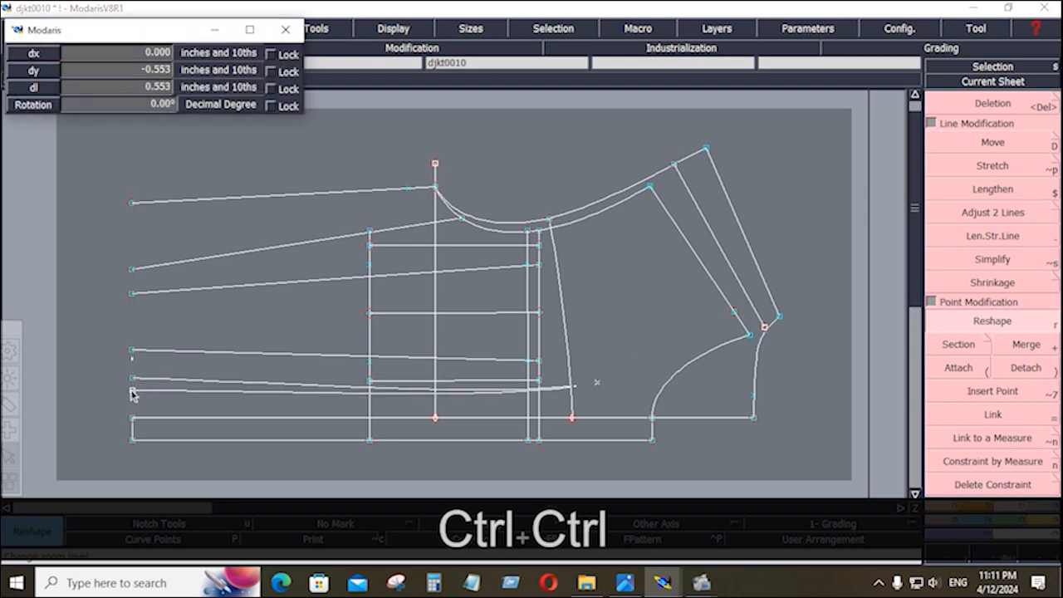
{"action": "left_click", "coordinate": [132, 390]}
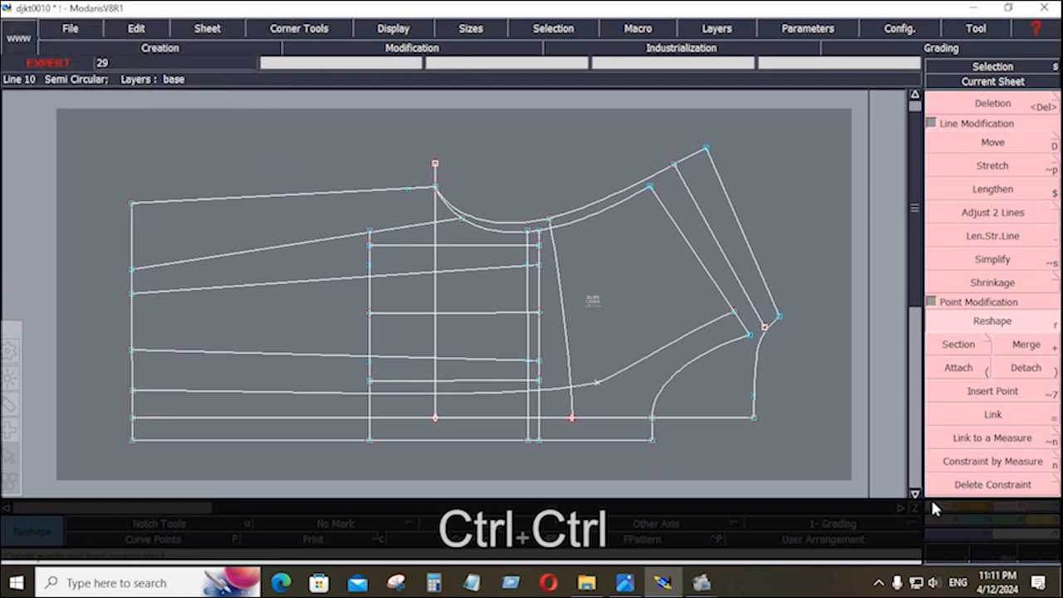
{"action": "key", "text": "F1"}
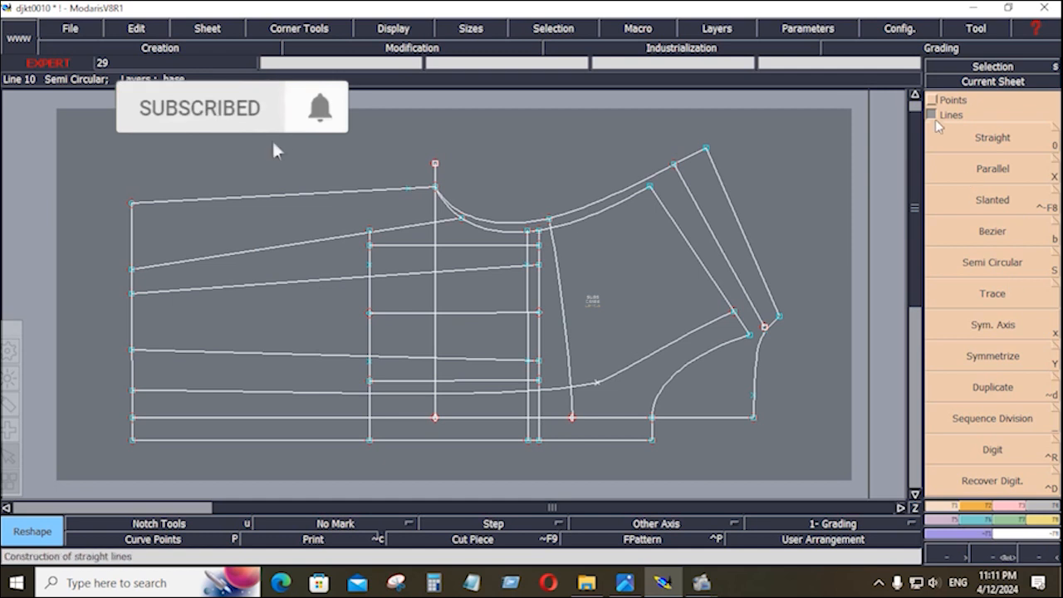
Start aligning a point between two points, then clear the active tool.
{"action": "left_click", "coordinate": [933, 100]}
{"action": "left_click", "coordinate": [1003, 282]}
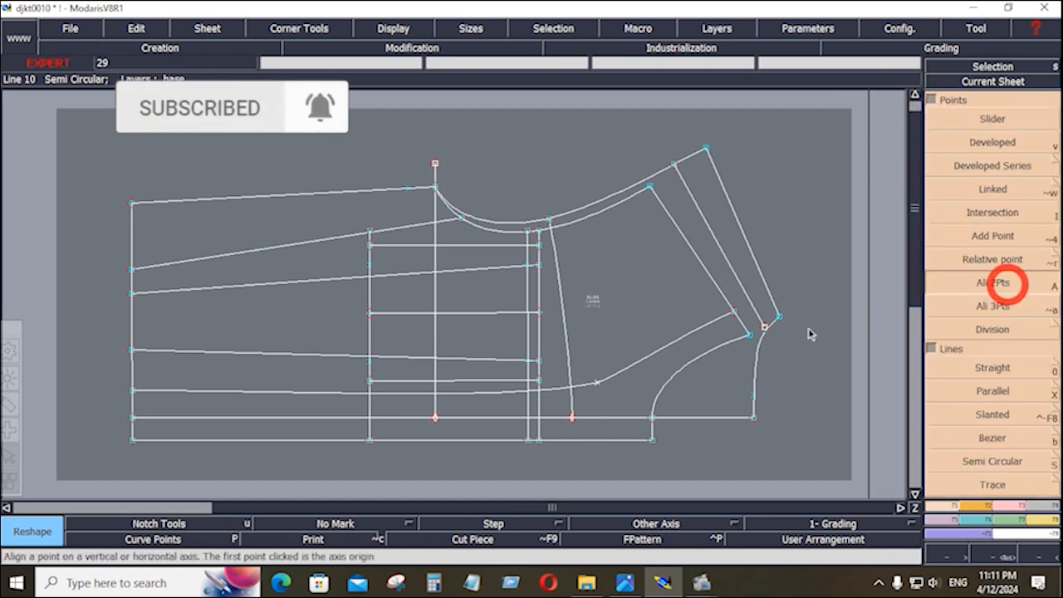
{"action": "left_click", "coordinate": [596, 383]}
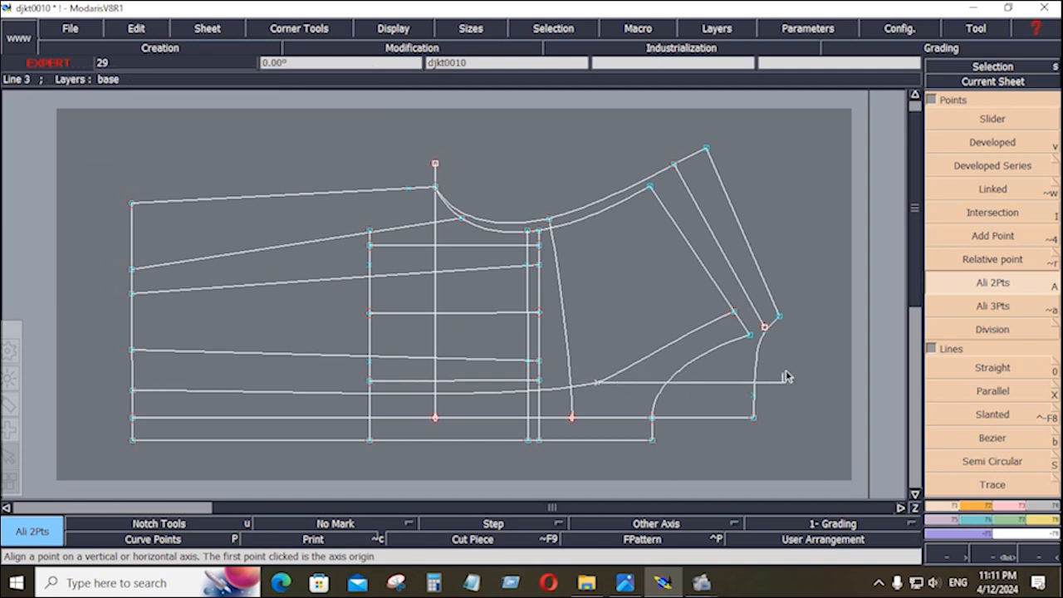
{"action": "left_click", "coordinate": [810, 354]}
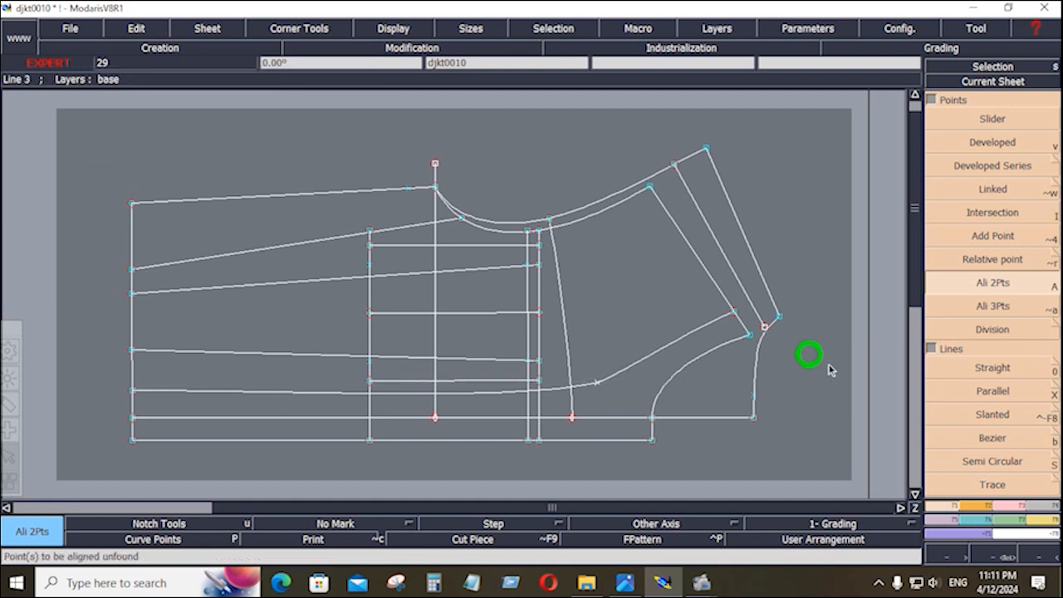
{"action": "right_click", "coordinate": [163, 532]}
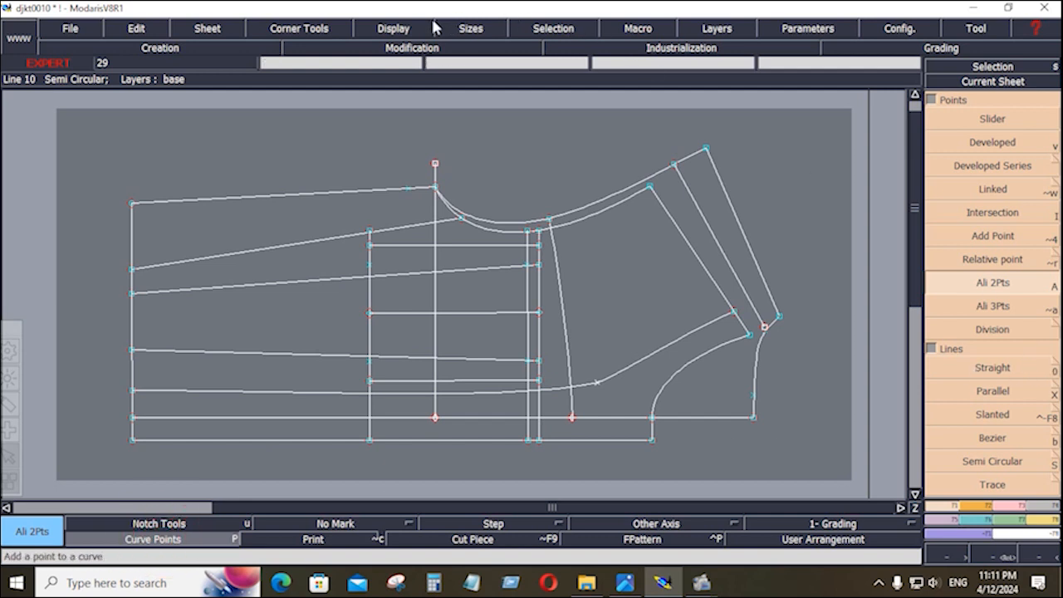
Turn on the display of curve handles.
{"action": "left_click", "coordinate": [392, 28]}
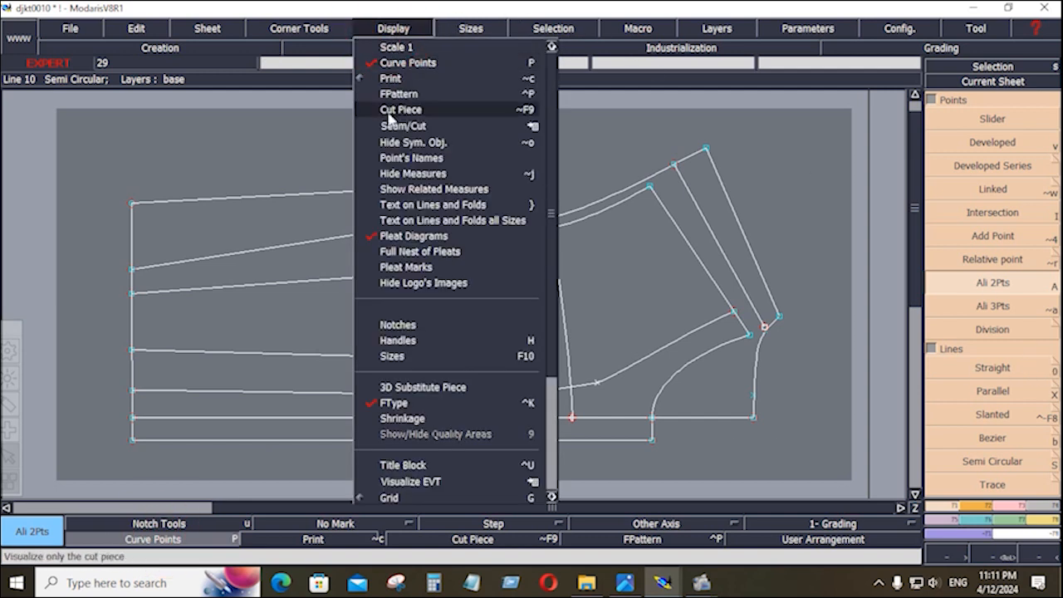
{"action": "left_click", "coordinate": [407, 341]}
{"action": "scroll", "coordinate": [1001, 343], "scroll_direction": "down", "scroll_amount": 5}
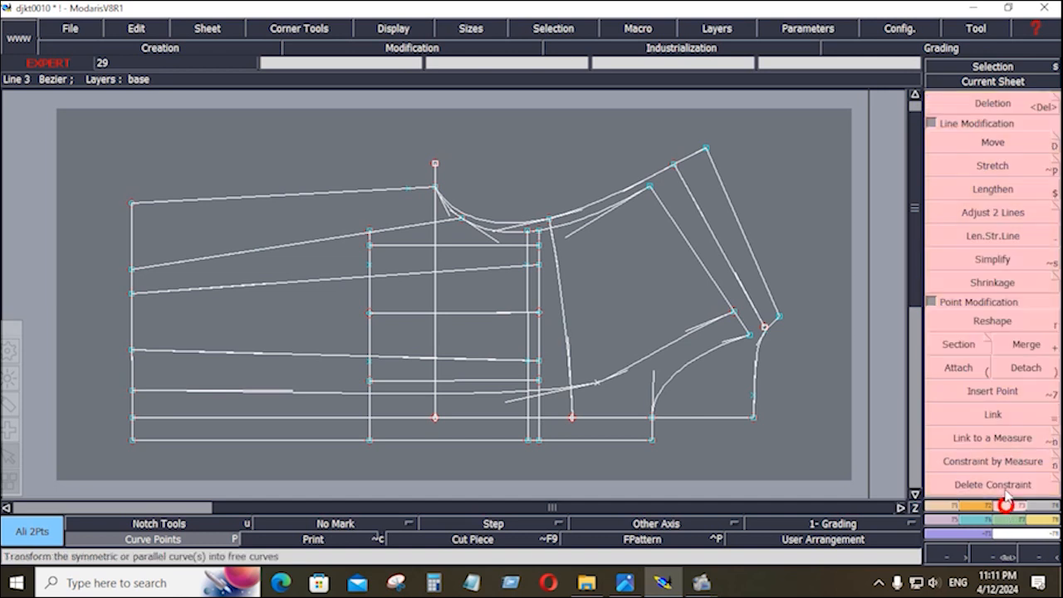
Reshape a point on the lower Bezier curve to a new position.
{"action": "left_click", "coordinate": [997, 324]}
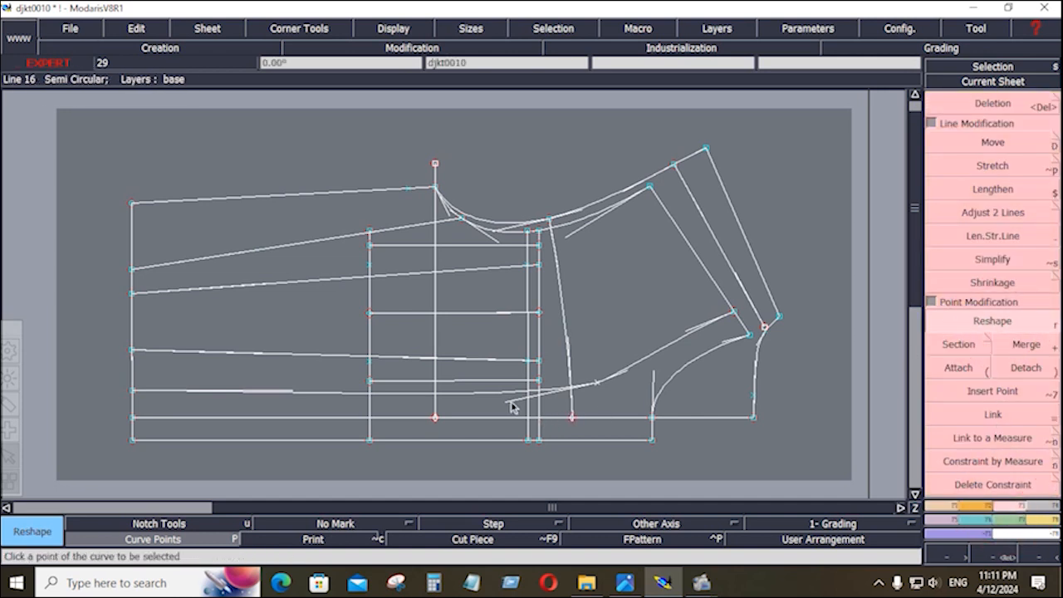
{"action": "left_click", "coordinate": [297, 387]}
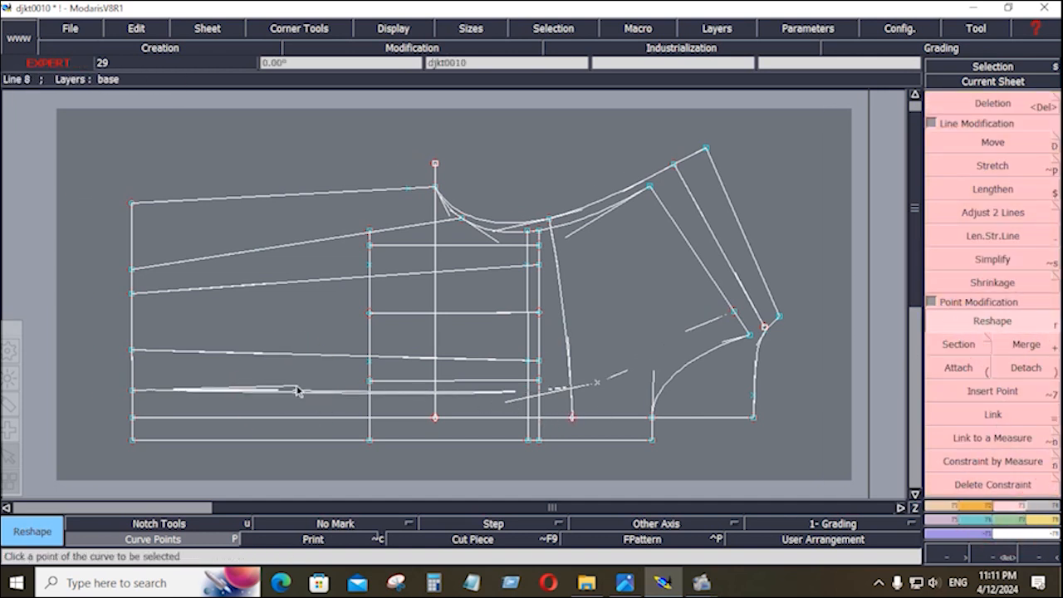
{"action": "left_click", "coordinate": [503, 399]}
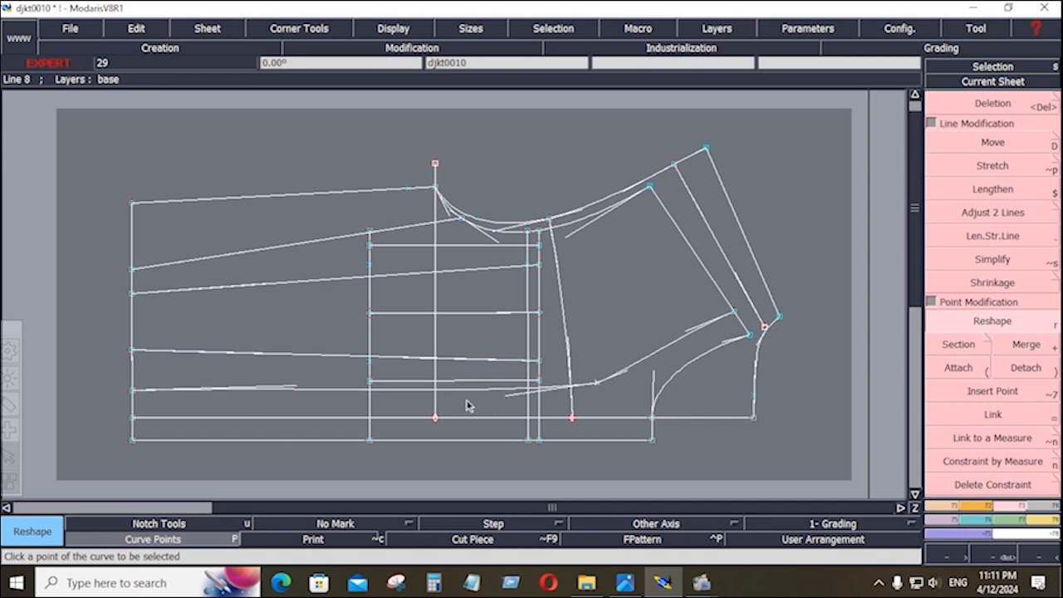
{"action": "left_click", "coordinate": [289, 393]}
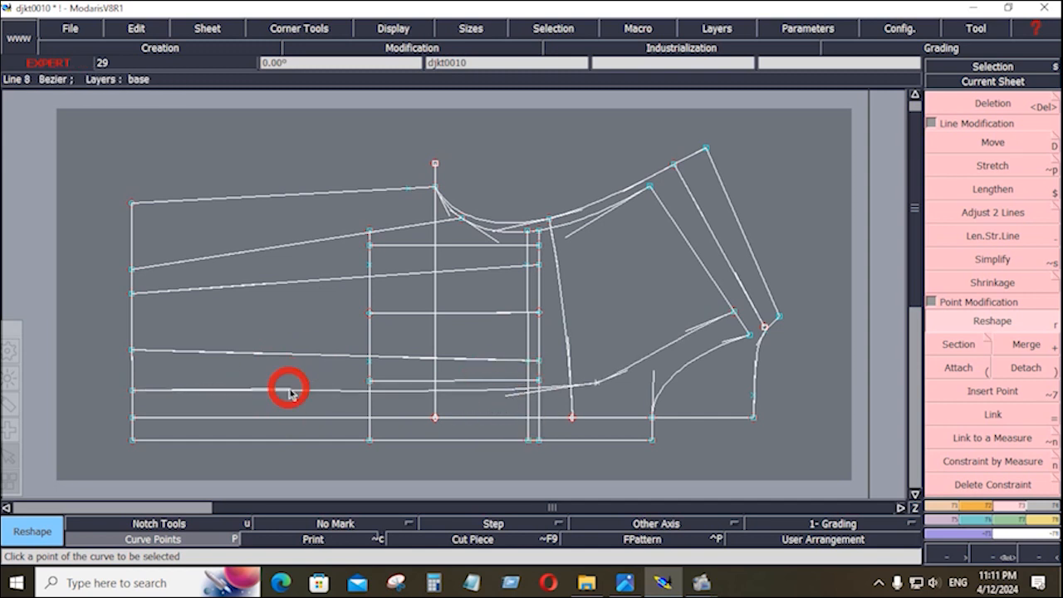
{"action": "left_click", "coordinate": [291, 395]}
{"action": "left_click", "coordinate": [292, 389]}
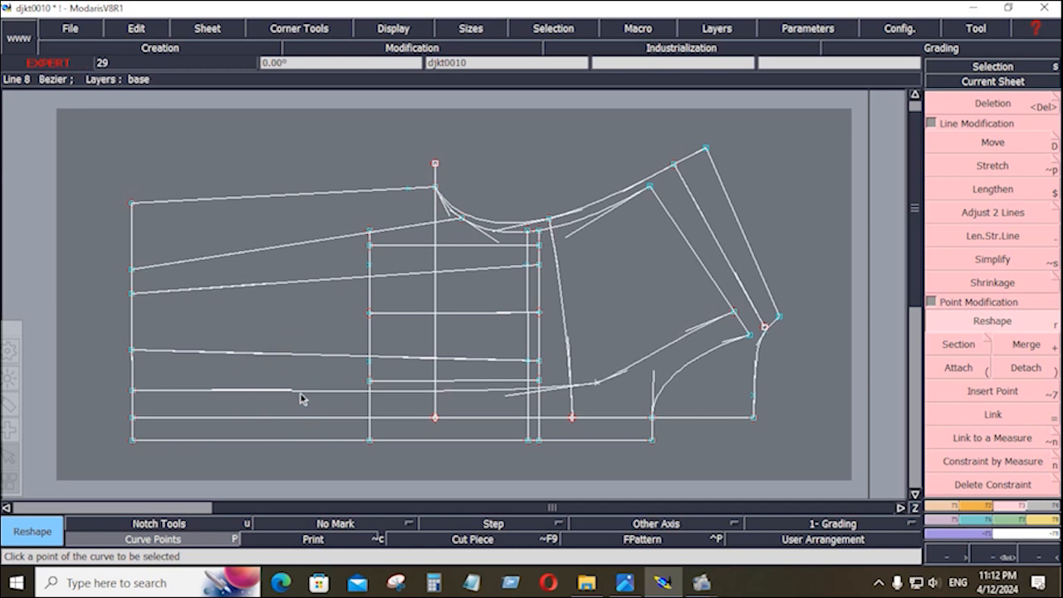
Reshape another point on the same curve, bending it toward the armhole.
{"action": "left_click", "coordinate": [631, 365]}
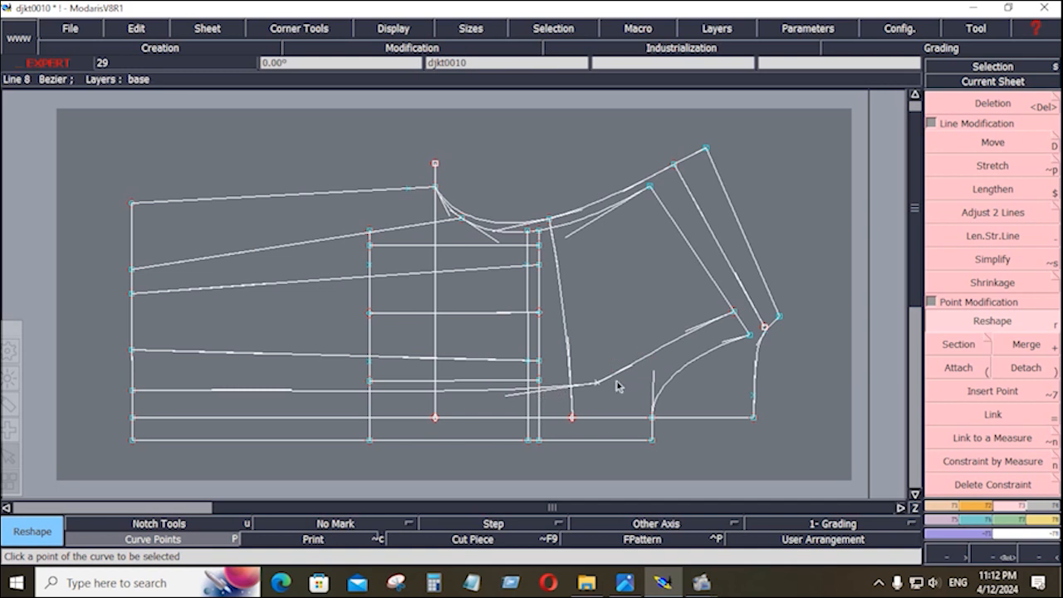
{"action": "left_click", "coordinate": [627, 368]}
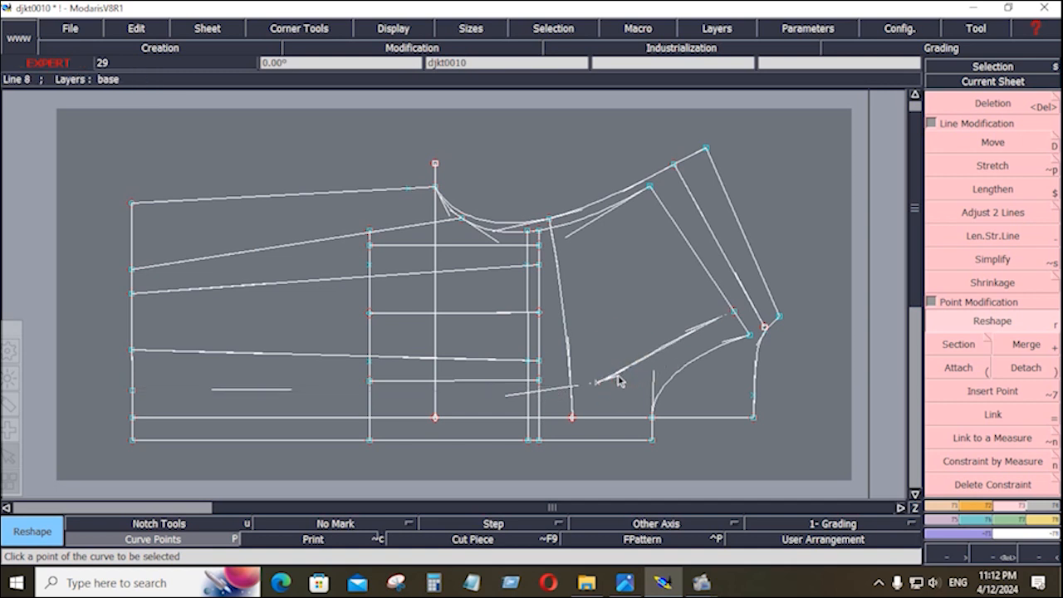
{"action": "left_click", "coordinate": [618, 376]}
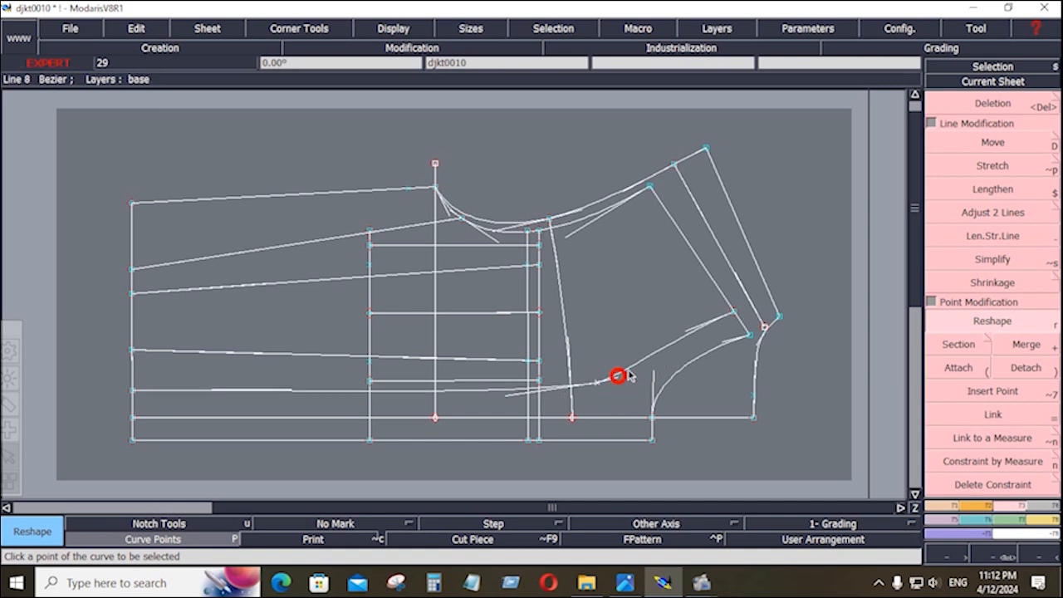
{"action": "left_click", "coordinate": [662, 333]}
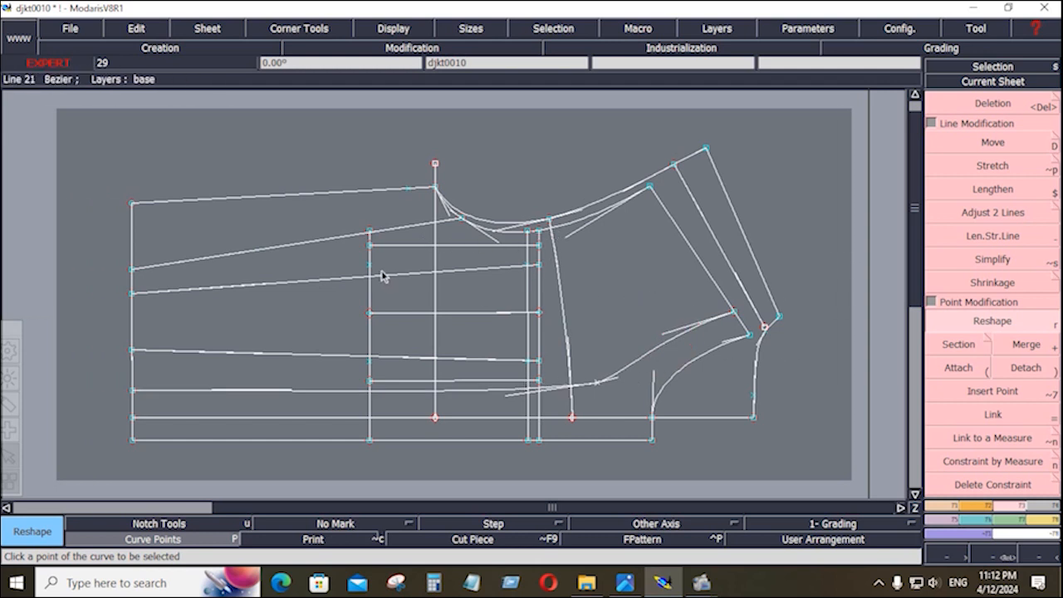
{"action": "key", "text": "Return"}
Add a length measure on the lower horizontal line and reshape the line so it reads 1.205.
{"action": "left_click_drag", "start_coordinate": [333, 212], "coordinate": [567, 432]}
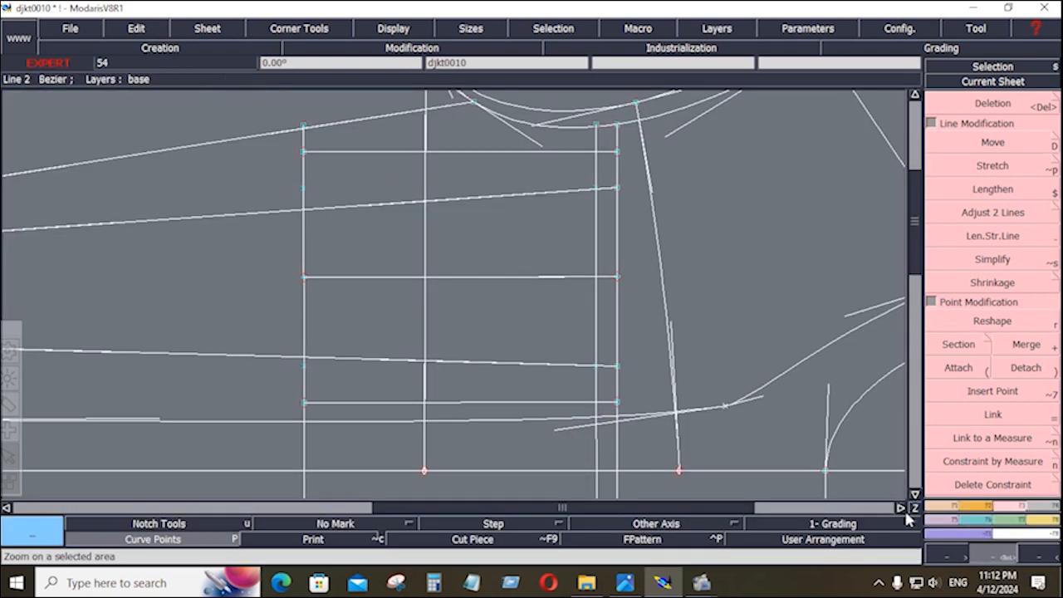
{"action": "left_click", "coordinate": [1050, 521]}
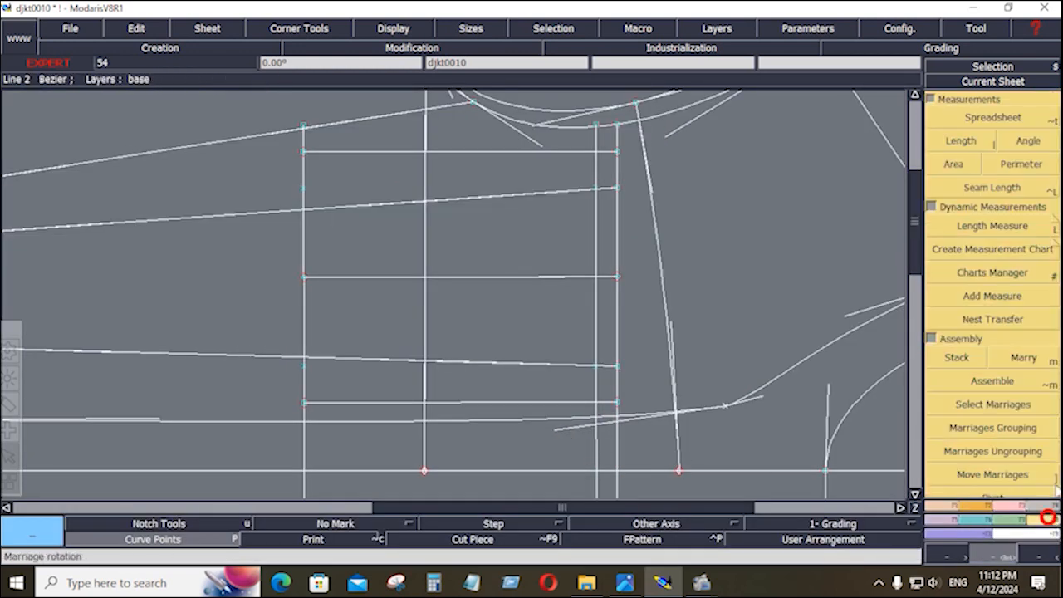
{"action": "left_click", "coordinate": [1045, 228]}
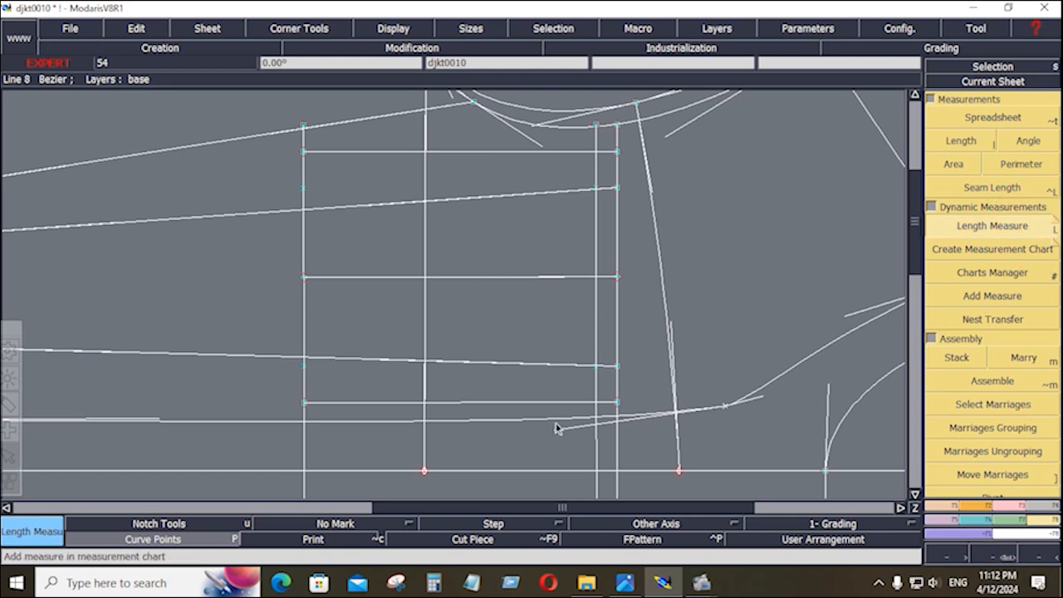
{"action": "left_click", "coordinate": [424, 422]}
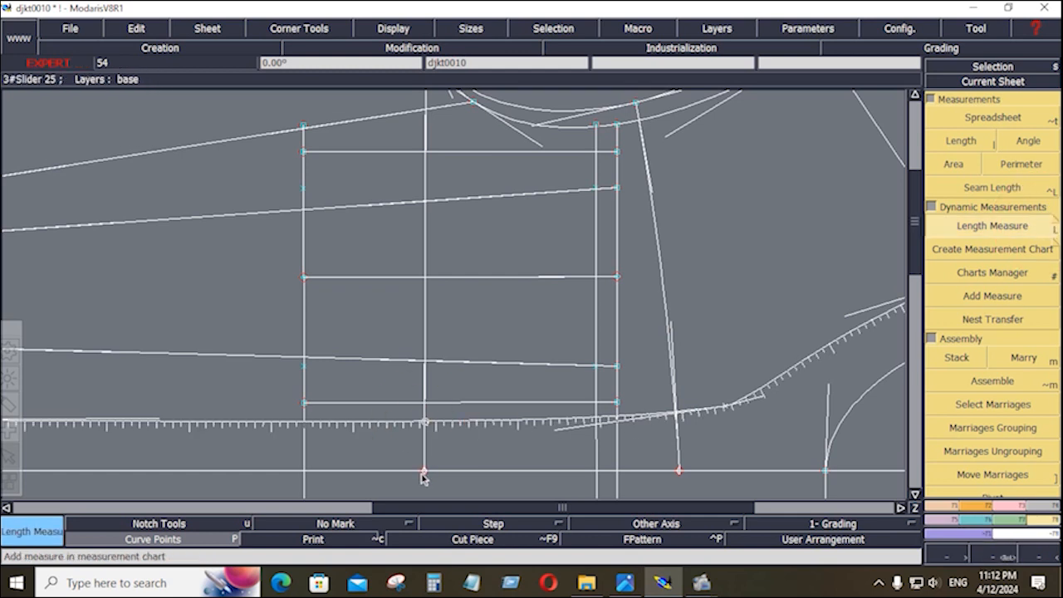
{"action": "key", "text": "space"}
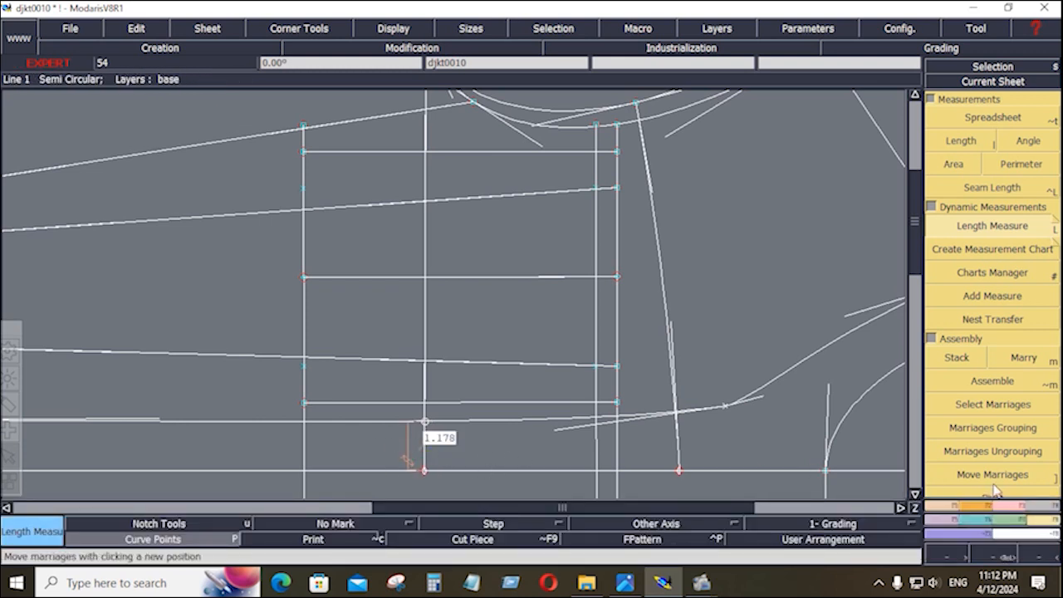
{"action": "left_click", "coordinate": [1007, 511]}
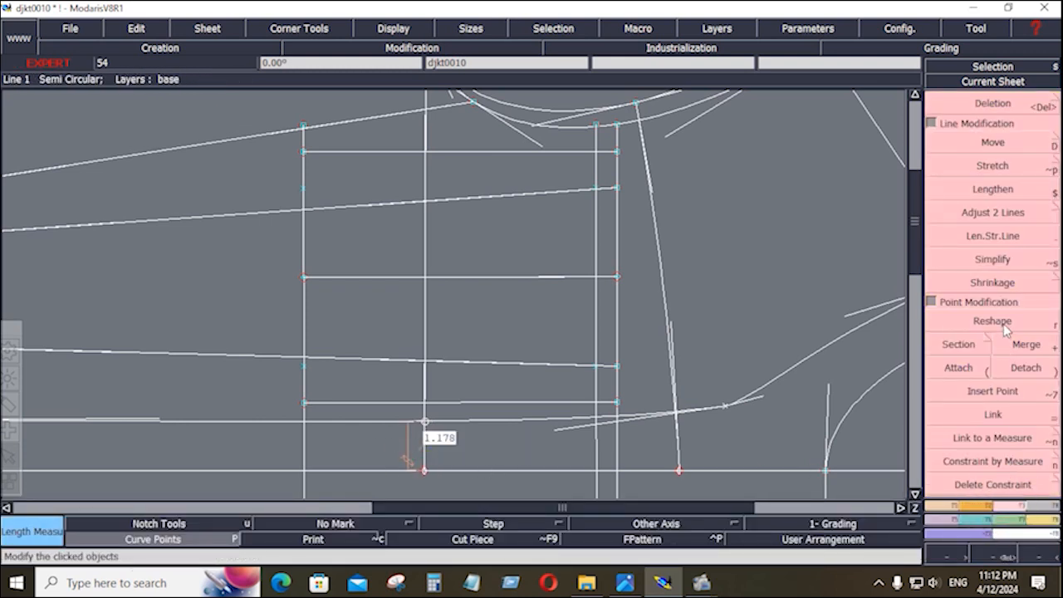
{"action": "left_click", "coordinate": [1004, 323]}
{"action": "left_click", "coordinate": [158, 420]}
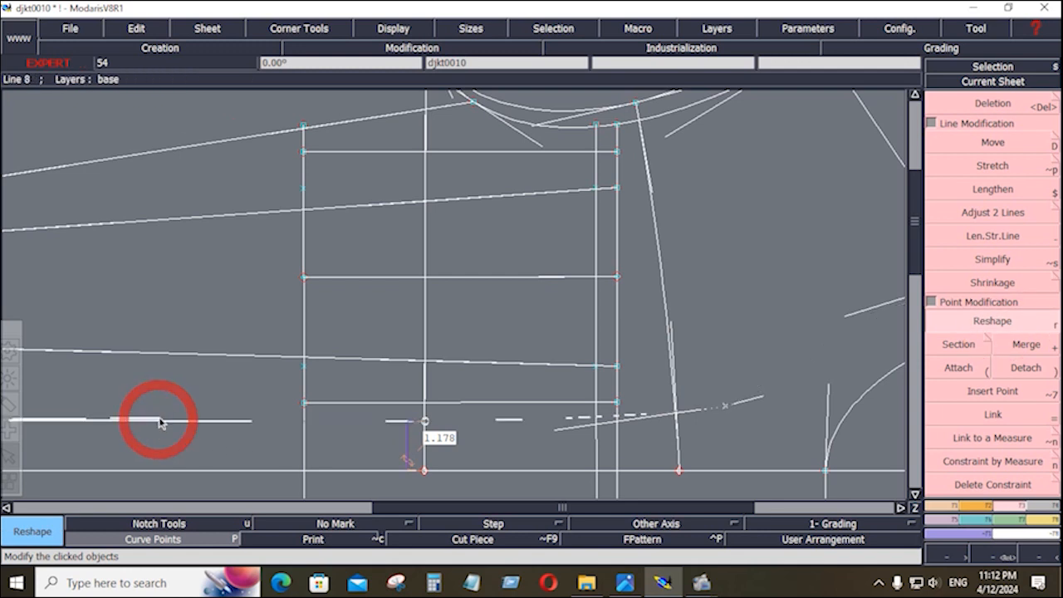
{"action": "left_click", "coordinate": [916, 494]}
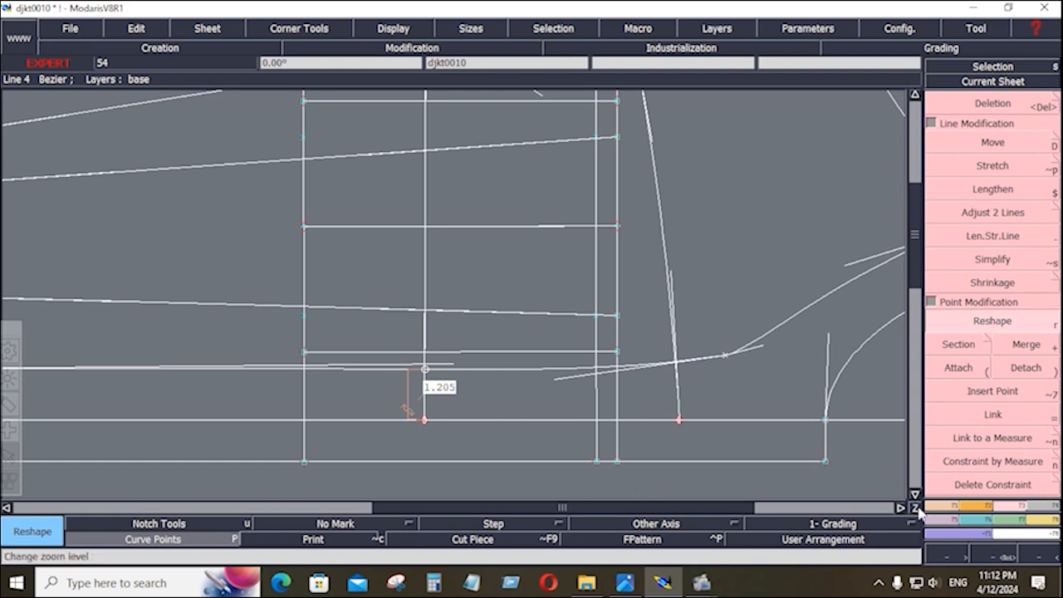
Place a 2.217 length measure on the bottom horizontal line, then undo it.
{"action": "left_click", "coordinate": [1047, 525]}
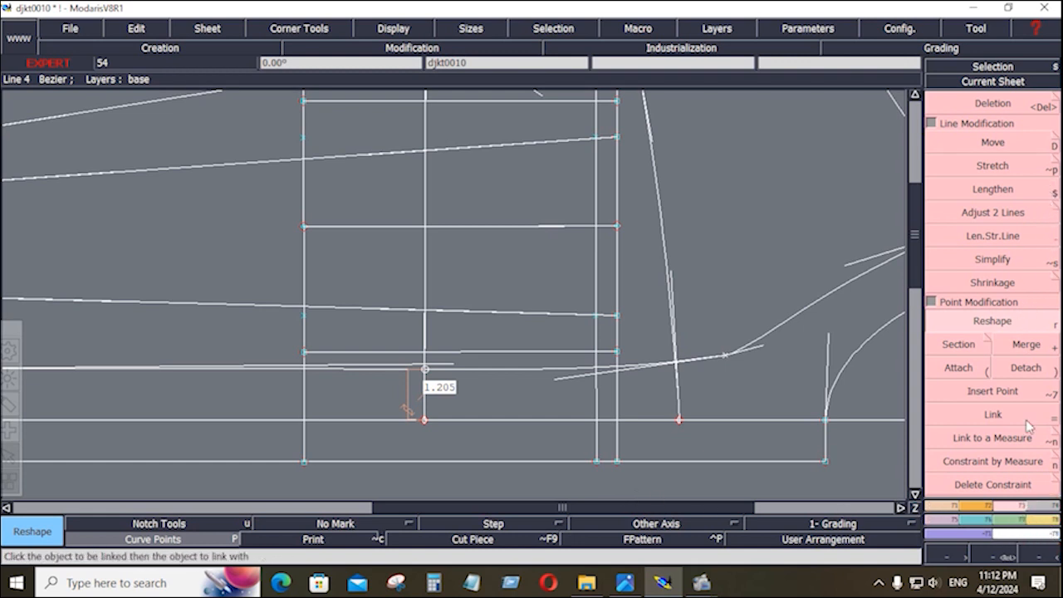
{"action": "left_click", "coordinate": [1039, 509]}
{"action": "left_click", "coordinate": [1035, 228]}
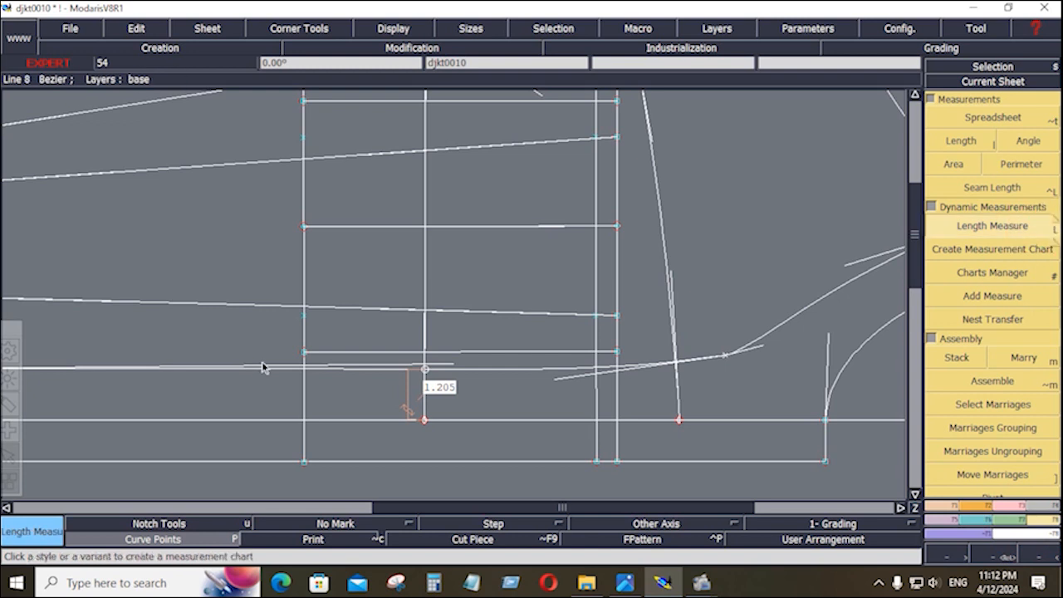
{"action": "left_click", "coordinate": [337, 370]}
{"action": "key", "text": "space"}
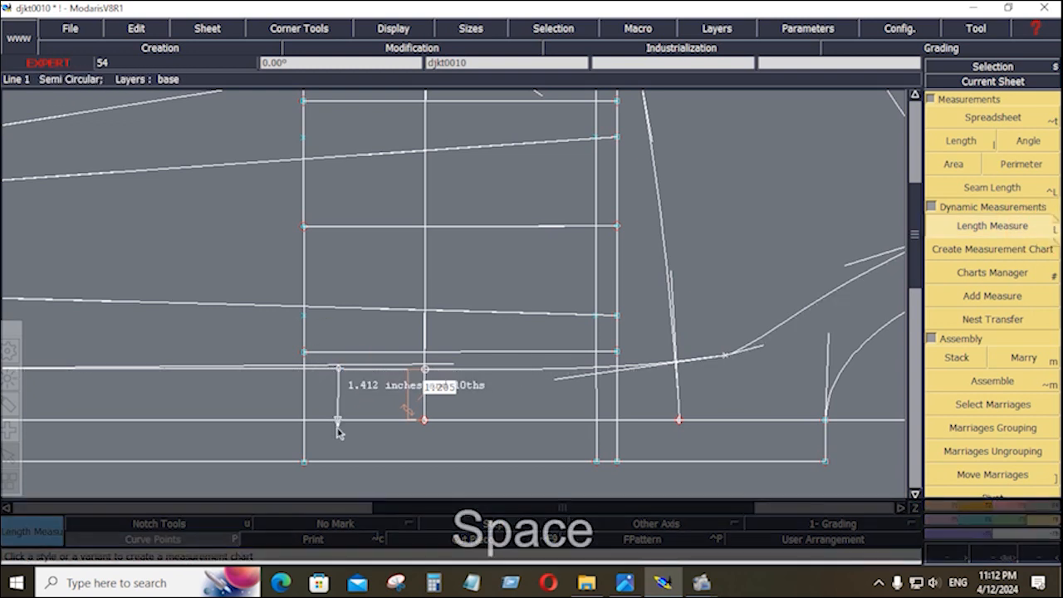
{"action": "left_click", "coordinate": [336, 462]}
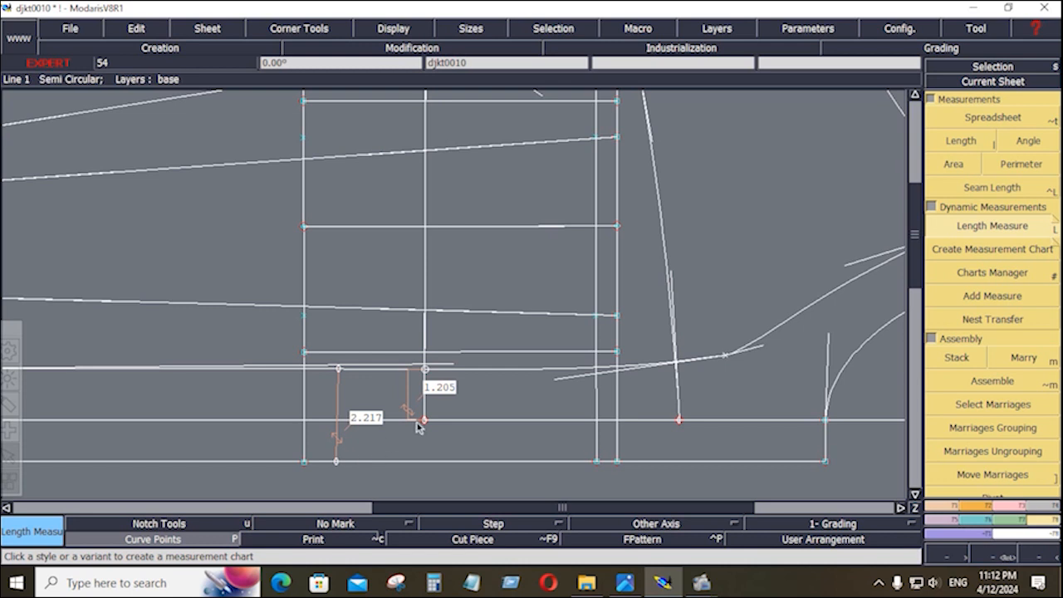
{"action": "key", "text": "ctrl+z"}
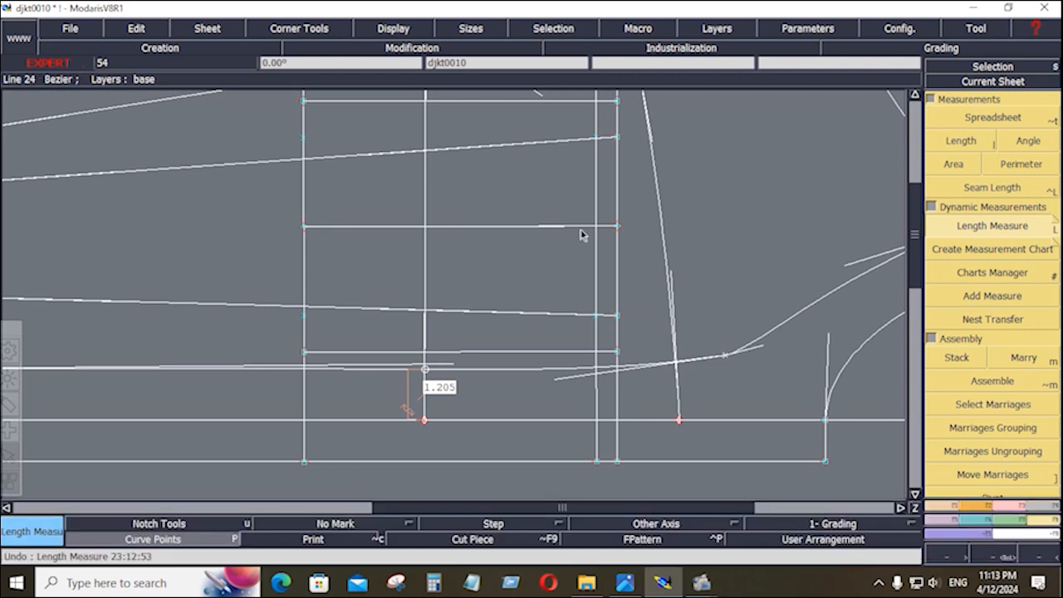
Add a parallel 1 inch from the vertical line, check the spec sheet, and return to the draft.
{"action": "left_click", "coordinate": [942, 506]}
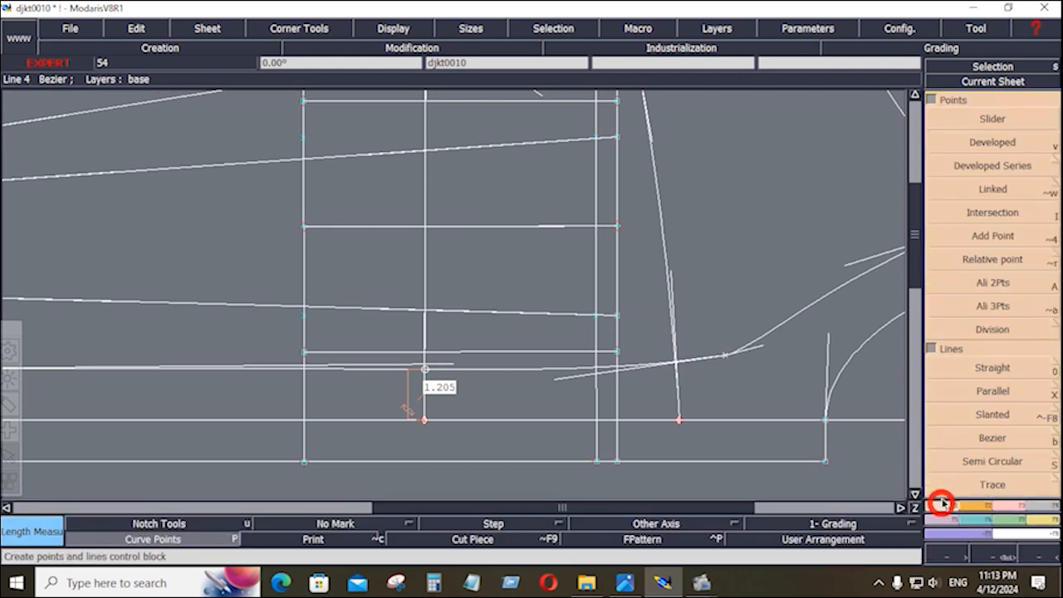
{"action": "left_click", "coordinate": [988, 400]}
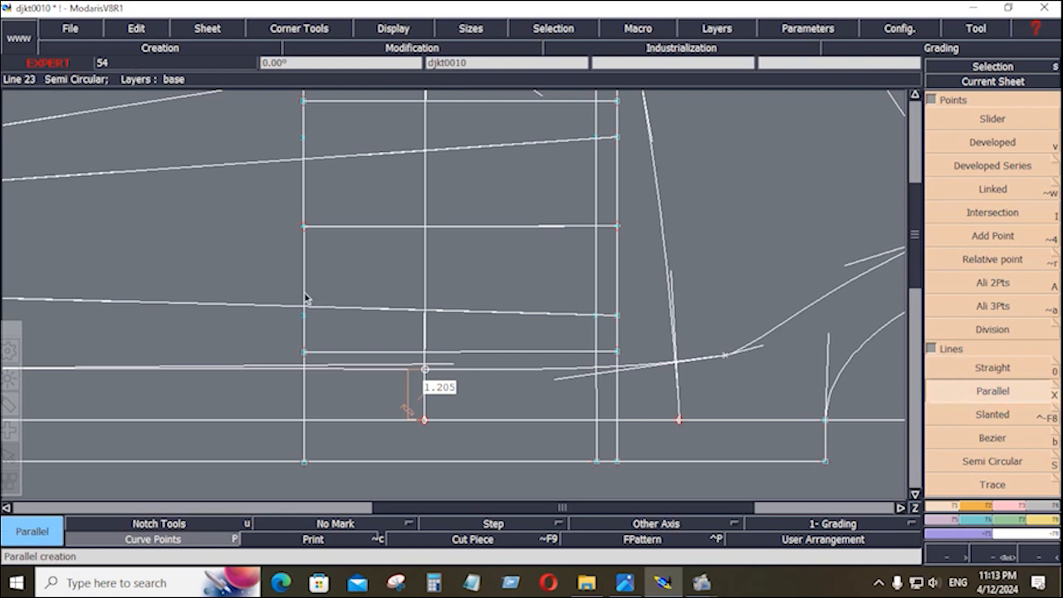
{"action": "left_click", "coordinate": [304, 297]}
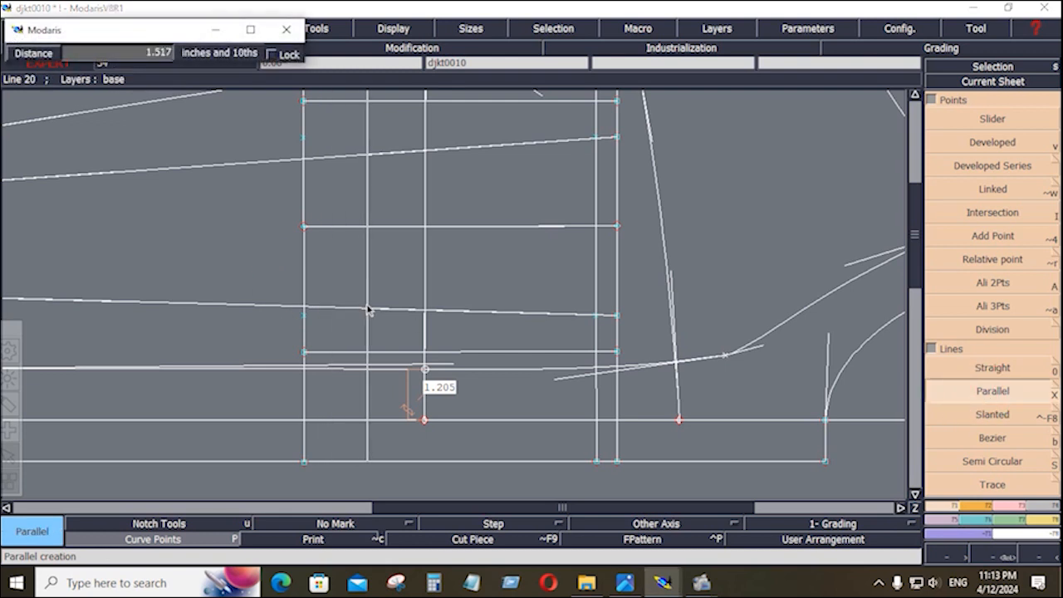
{"action": "key", "text": "Down"}
{"action": "type", "text": "1"}
{"action": "key", "text": "Return"}
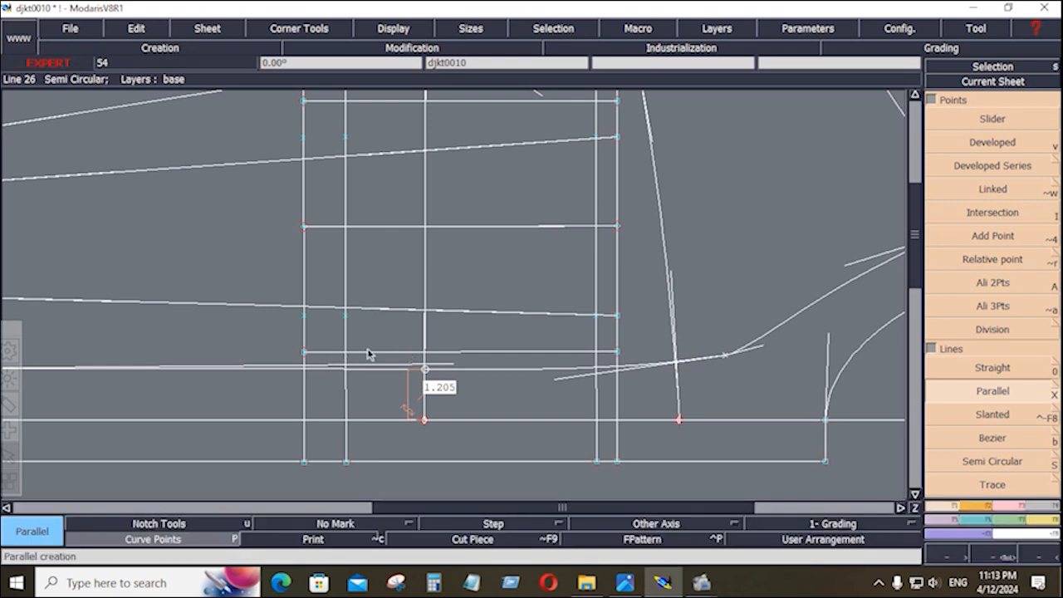
{"action": "left_click", "coordinate": [617, 584]}
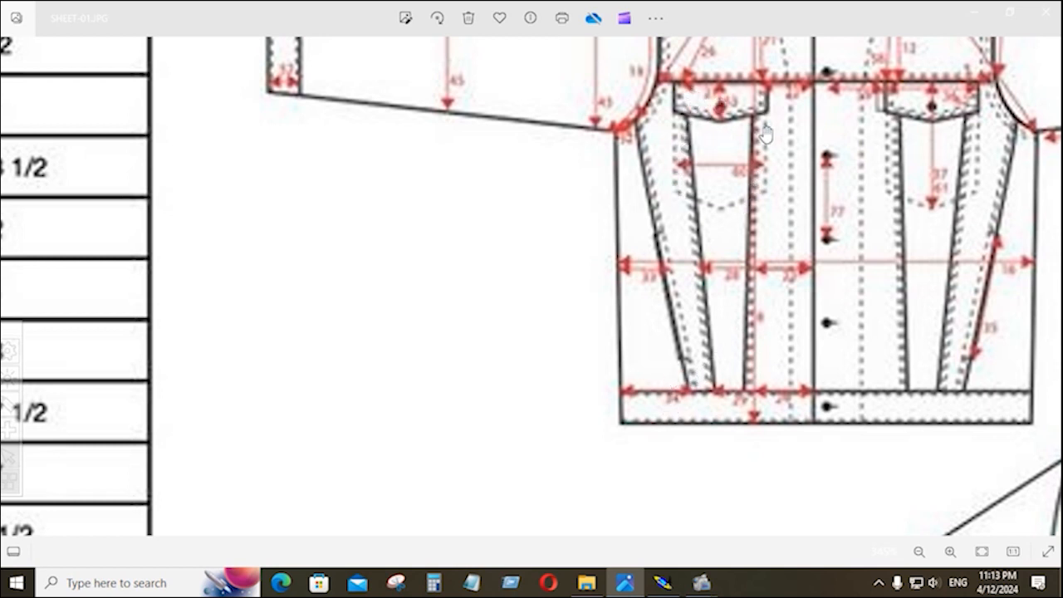
{"action": "left_click", "coordinate": [663, 583]}
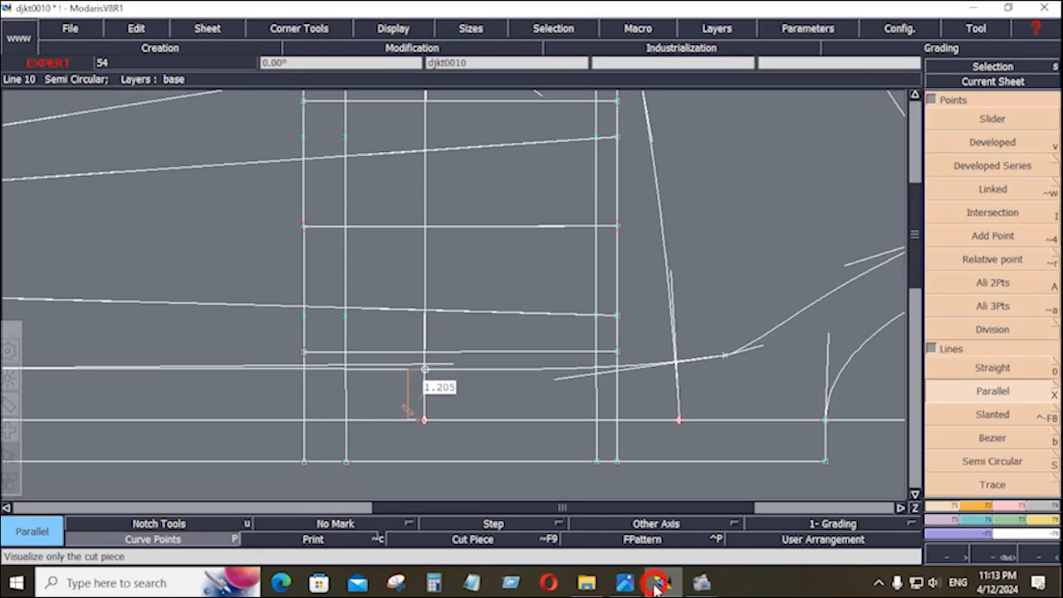
Draw the flap's pointed left edge as a Bezier from the top point, through the left middle point, to the bottom point.
{"action": "left_click", "coordinate": [993, 438]}
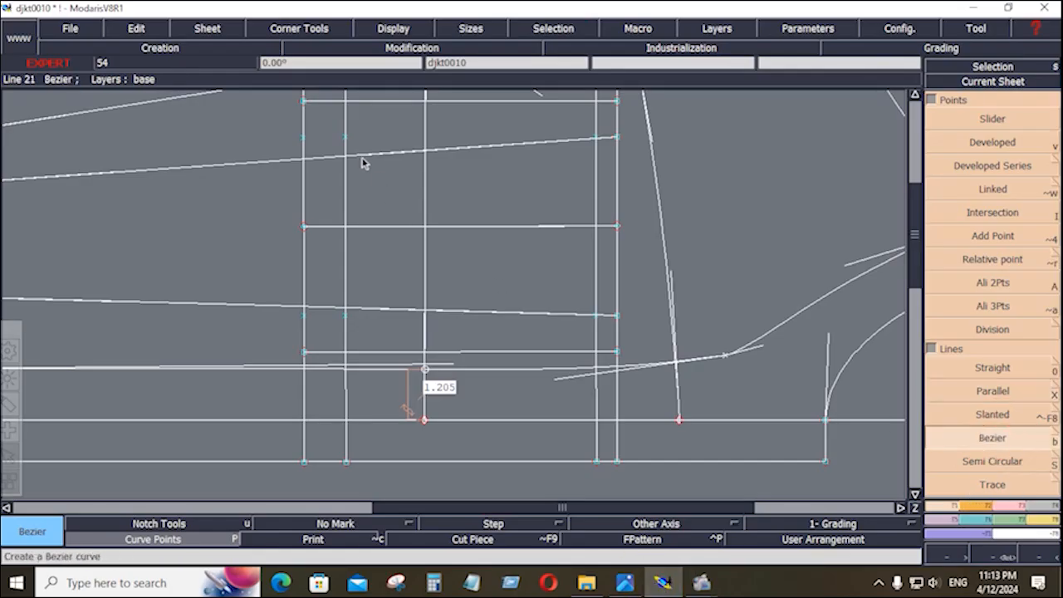
{"action": "left_click", "coordinate": [345, 101]}
{"action": "left_click", "coordinate": [304, 225]}
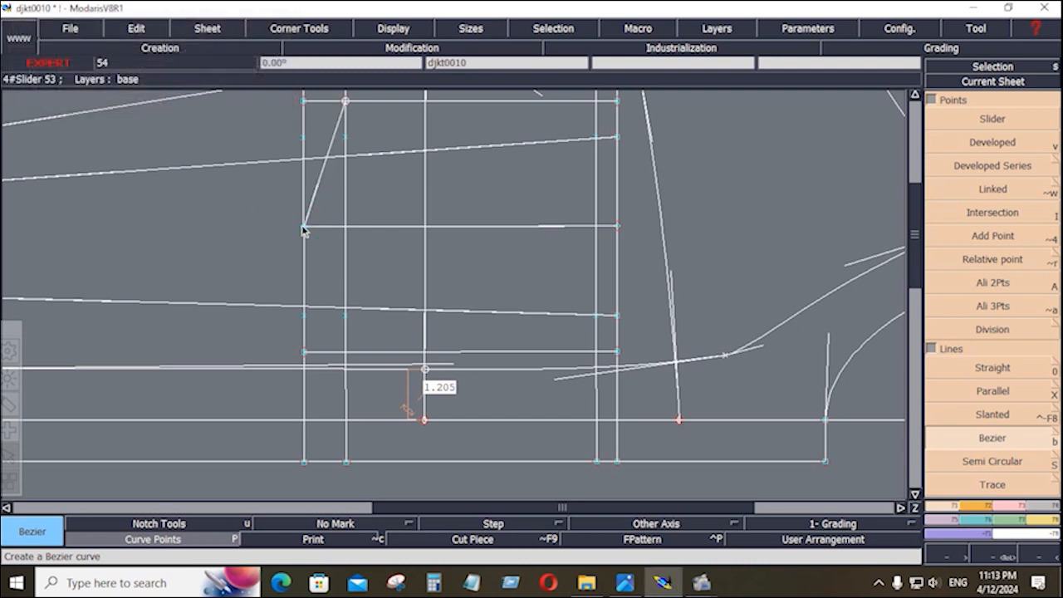
{"action": "left_click", "coordinate": [346, 351]}
{"action": "left_click", "coordinate": [346, 351]}
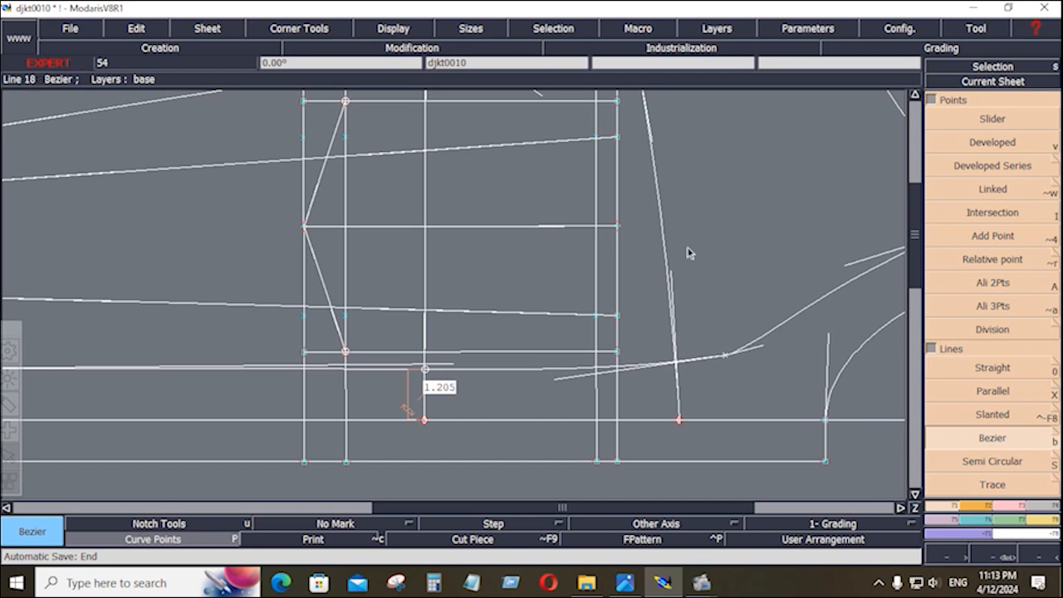
Trim the right vertical line so it stops at the flap's bottom line.
{"action": "left_click", "coordinate": [1013, 508]}
{"action": "left_click", "coordinate": [988, 213]}
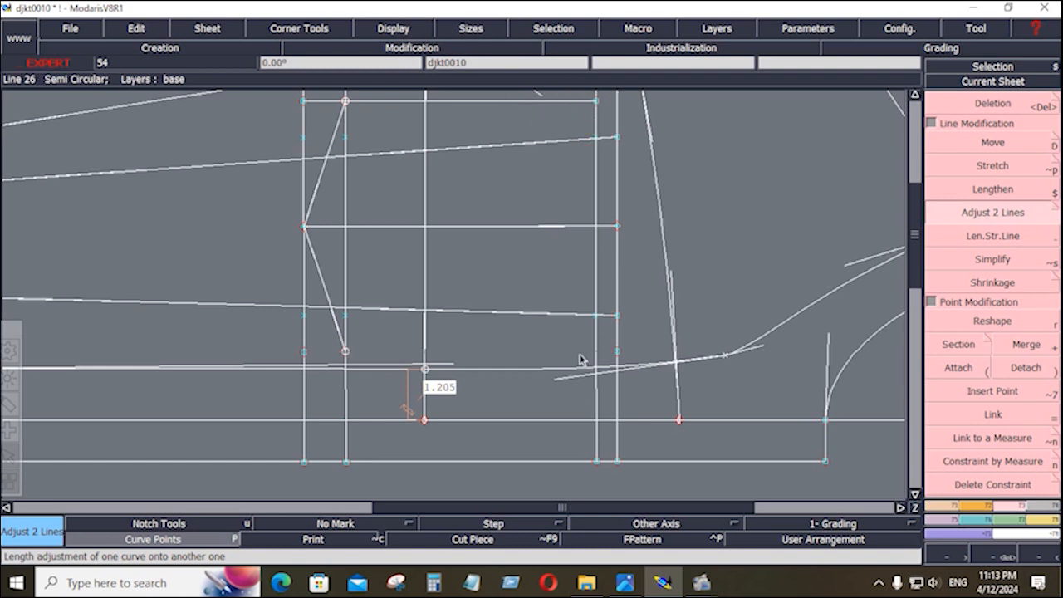
{"action": "left_click", "coordinate": [572, 351]}
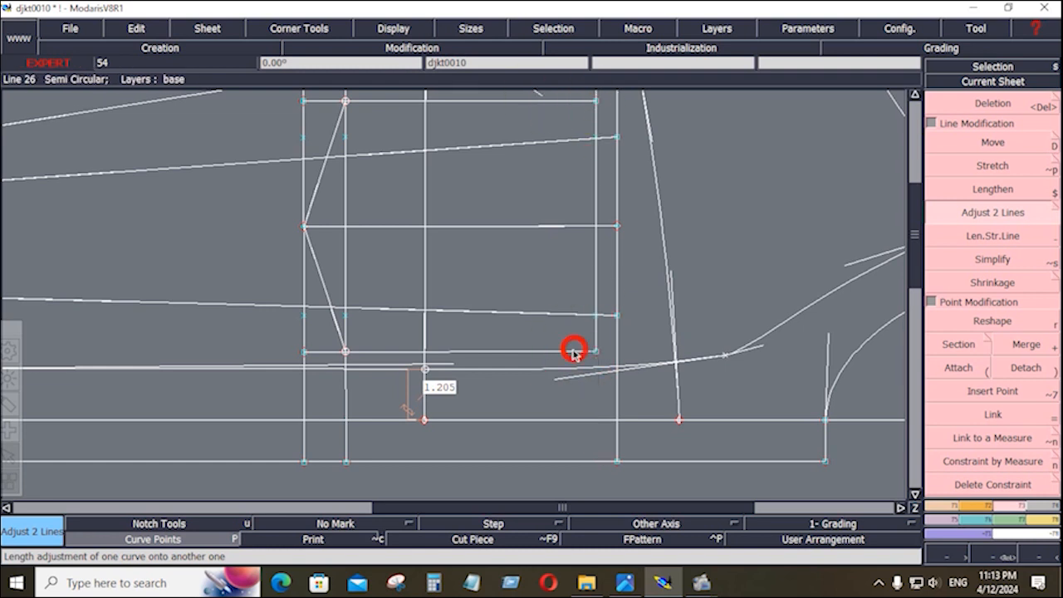
{"action": "left_click", "coordinate": [594, 153]}
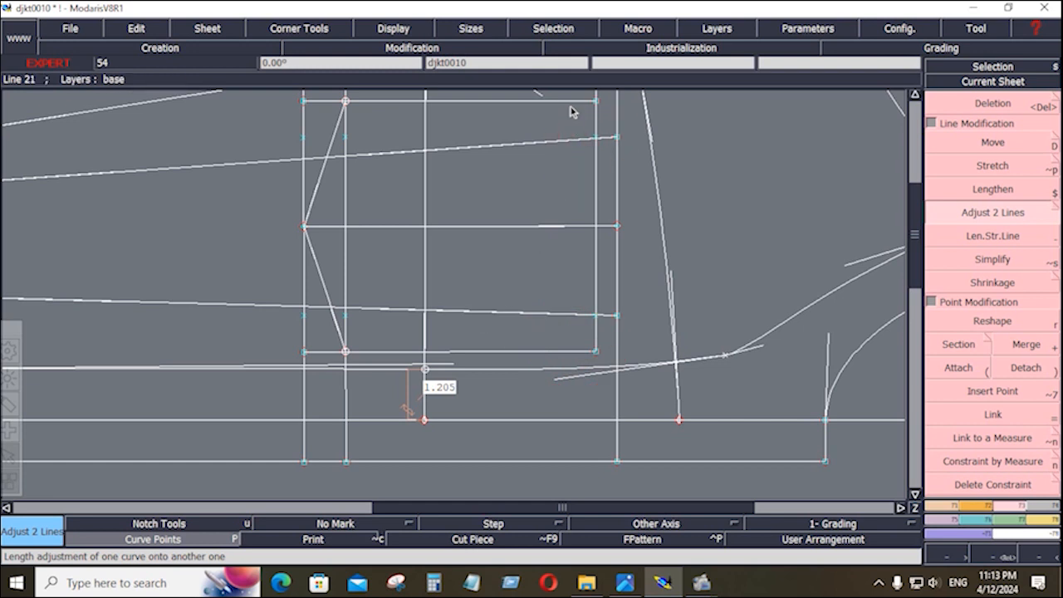
Delete the three leftover vertical construction lines inside the pocket flap.
{"action": "key", "text": "Delete"}
{"action": "left_click", "coordinate": [347, 260]}
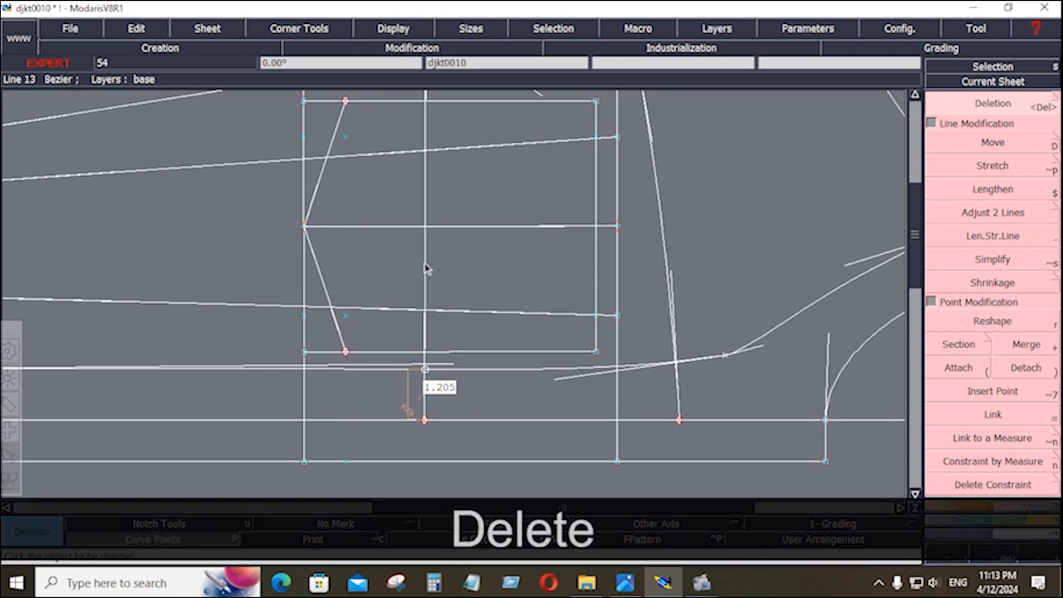
{"action": "left_click", "coordinate": [425, 267]}
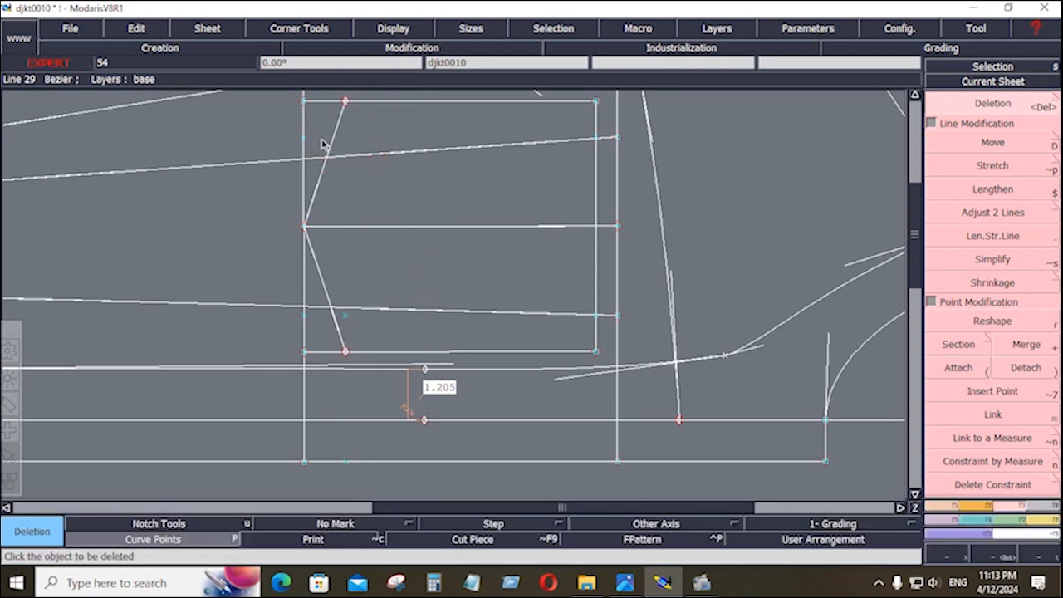
{"action": "left_click", "coordinate": [304, 129]}
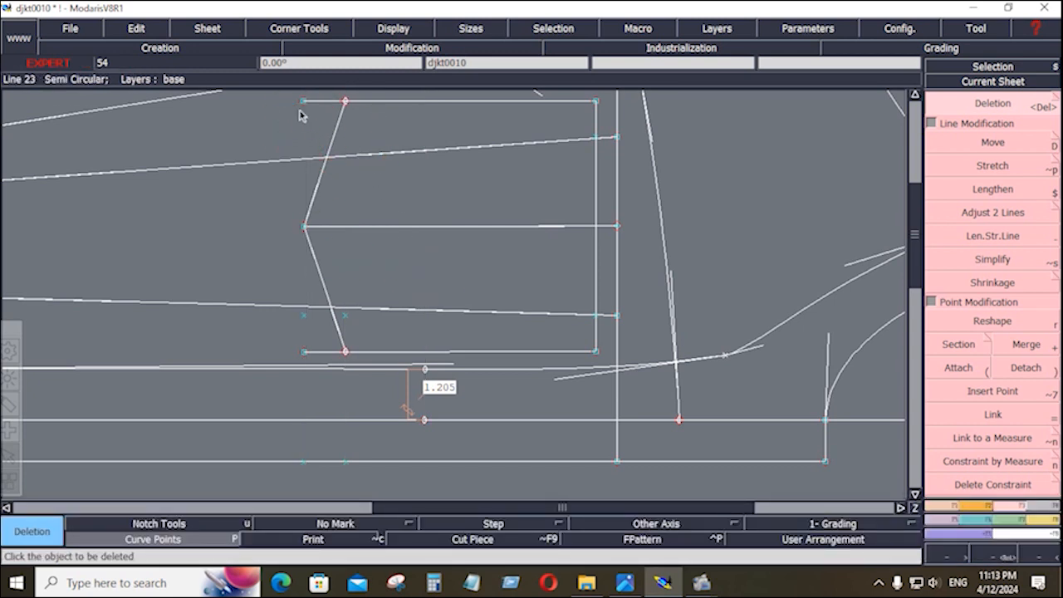
Add a point on the flap line and trim the flap's top line to the slanted edge.
{"action": "left_click", "coordinate": [988, 392]}
{"action": "left_click", "coordinate": [346, 352]}
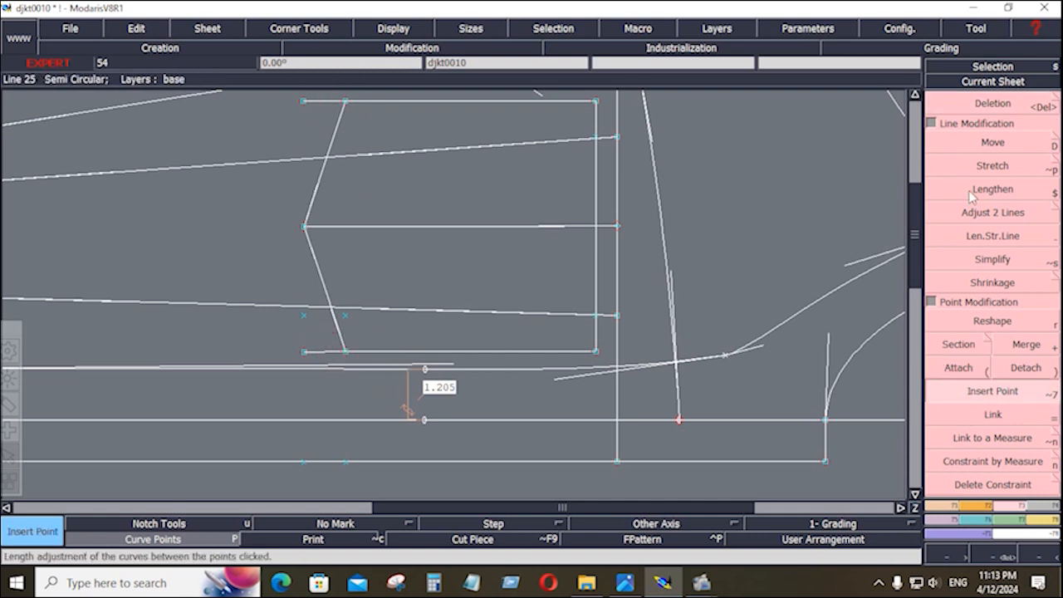
{"action": "left_click", "coordinate": [993, 213]}
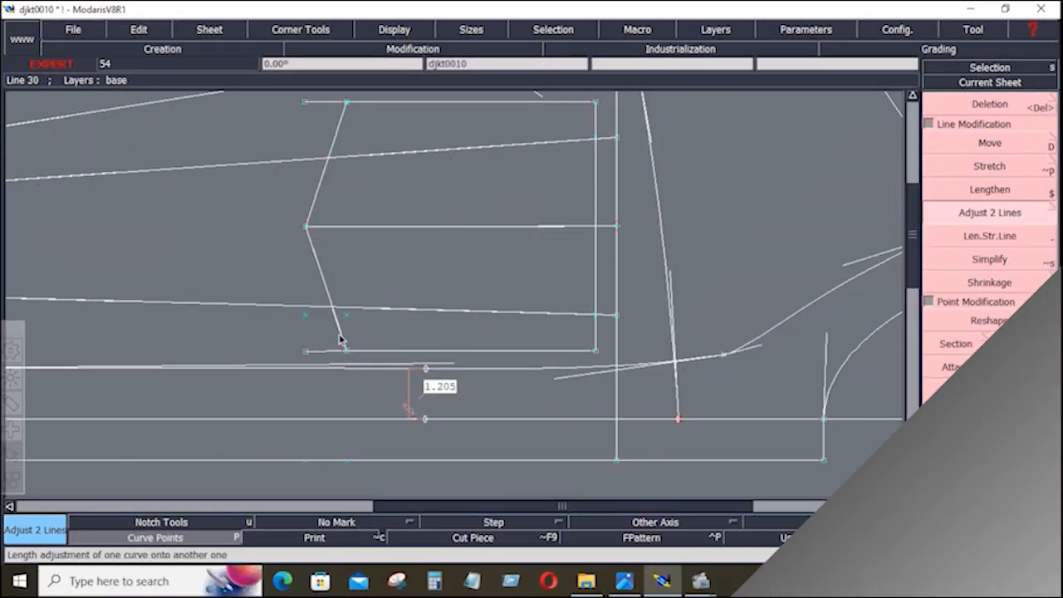
{"action": "left_click", "coordinate": [339, 339]}
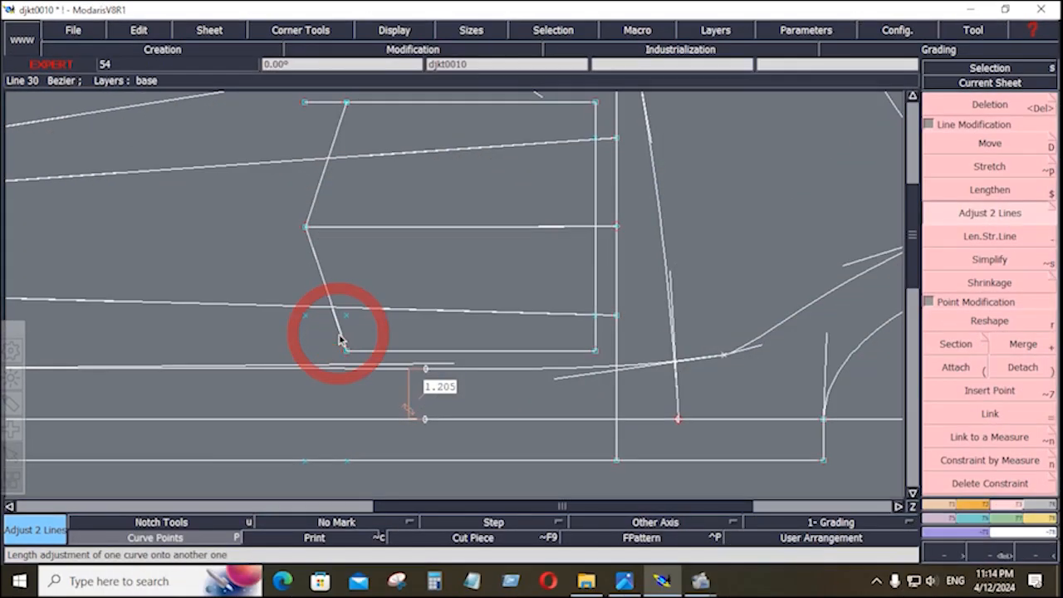
{"action": "left_click", "coordinate": [397, 104]}
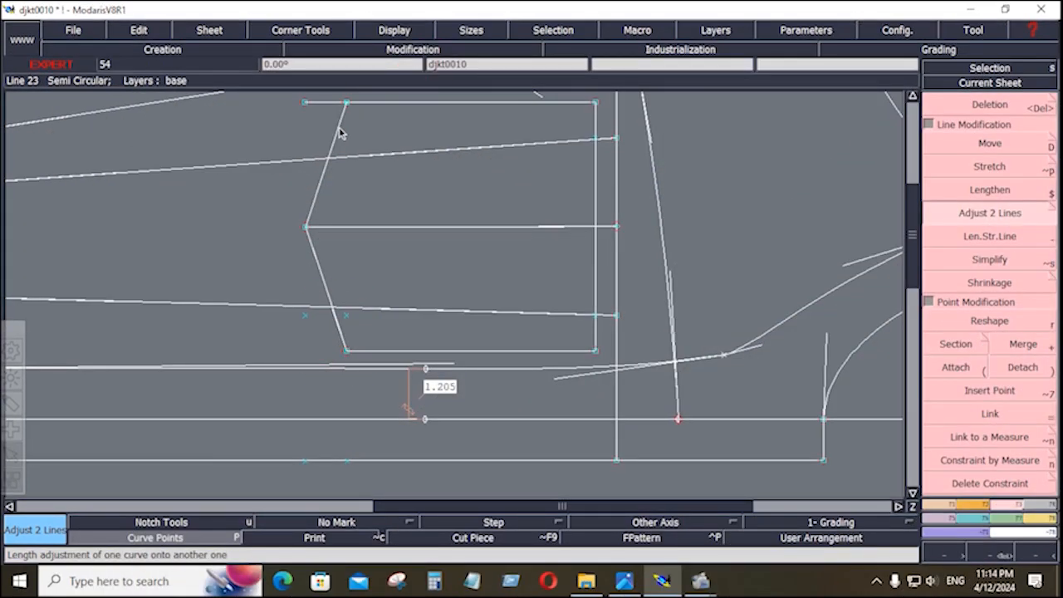
{"action": "left_click", "coordinate": [339, 129]}
Save the model, continuing past the Anomalies Detected warning.
{"action": "key", "text": "Home"}
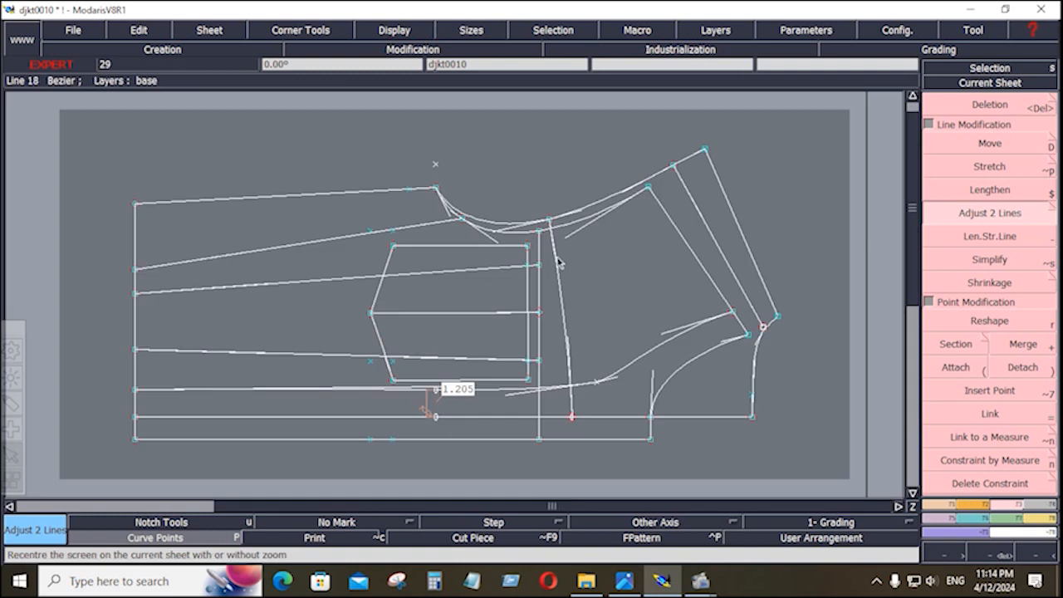
{"action": "left_click", "coordinate": [74, 32]}
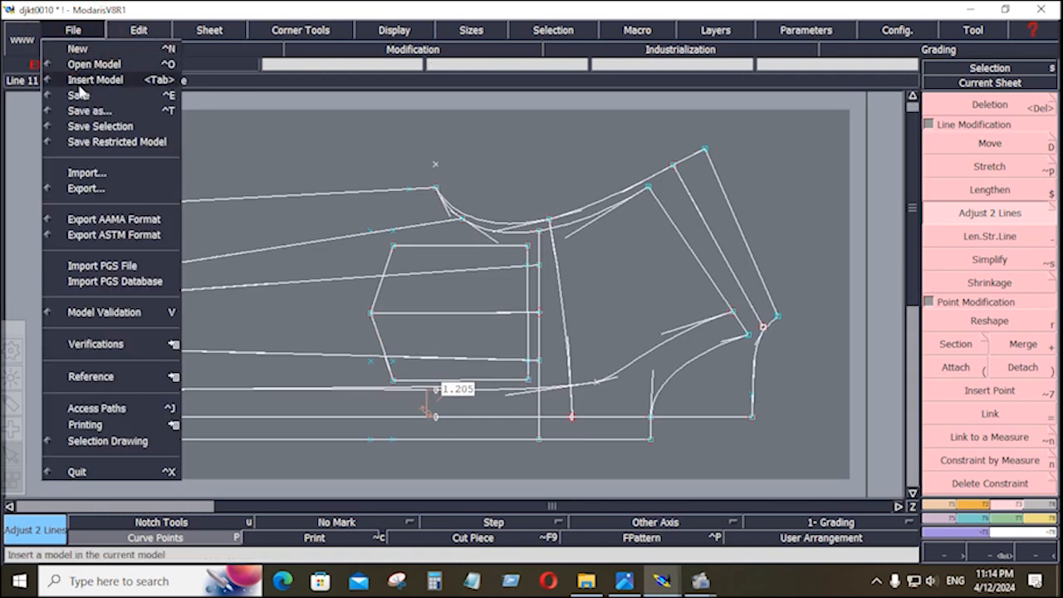
{"action": "left_click", "coordinate": [83, 96]}
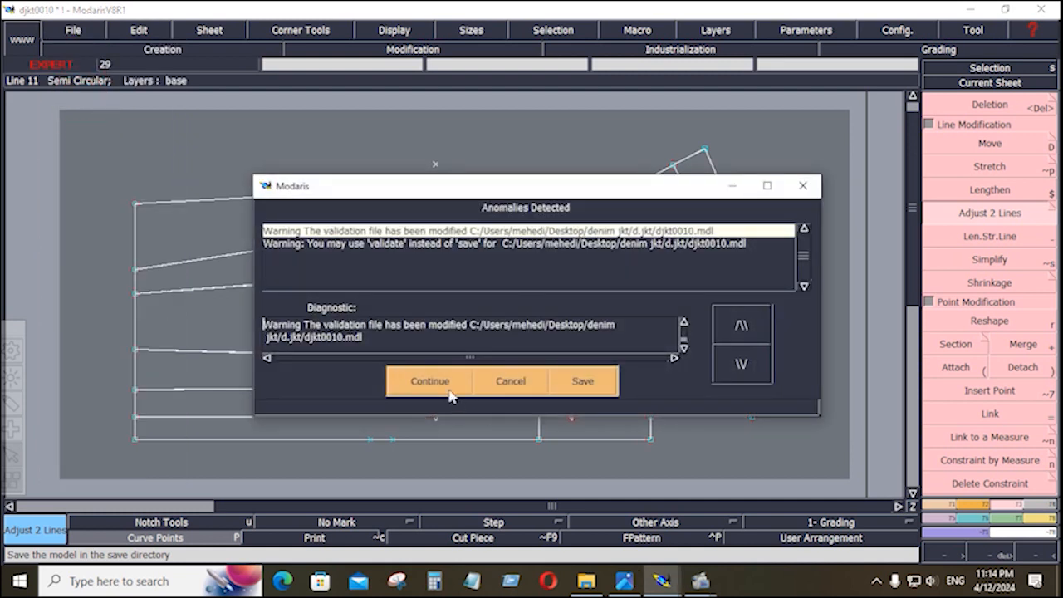
{"action": "left_click", "coordinate": [443, 384]}
Zoom to the pocket flap and measure the 0.571 length from the curve to the flap's top corner.
{"action": "key", "text": "Return"}
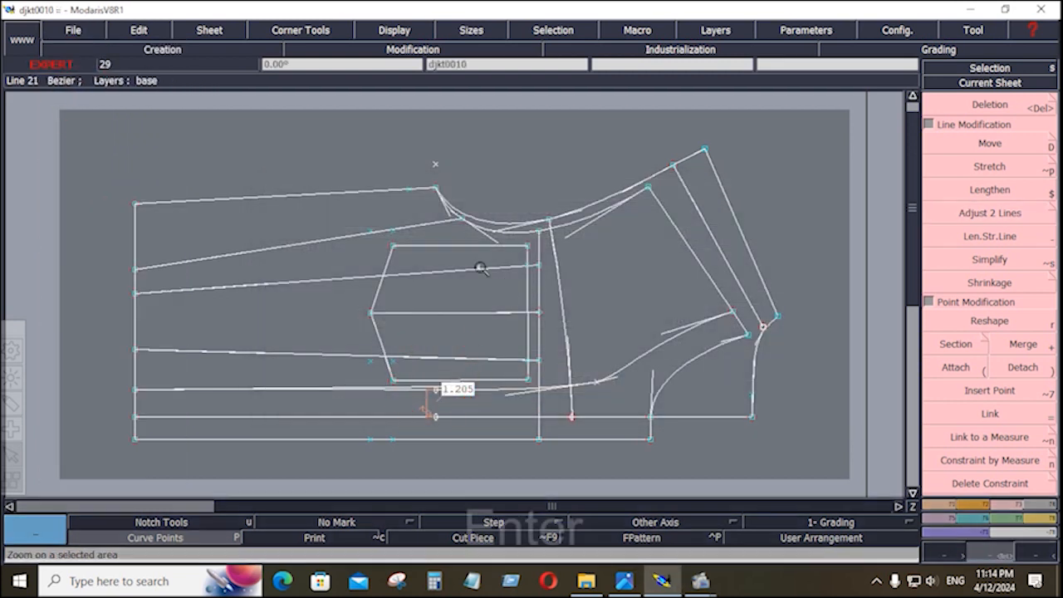
{"action": "left_click_drag", "start_coordinate": [354, 201], "coordinate": [589, 436]}
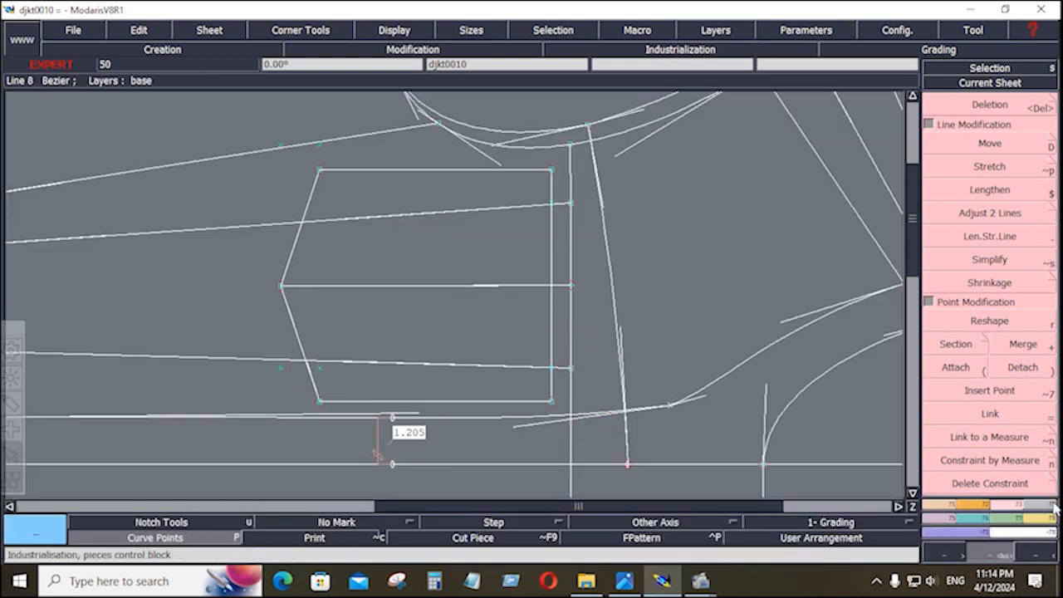
{"action": "left_click", "coordinate": [1047, 528]}
{"action": "key", "text": "l"}
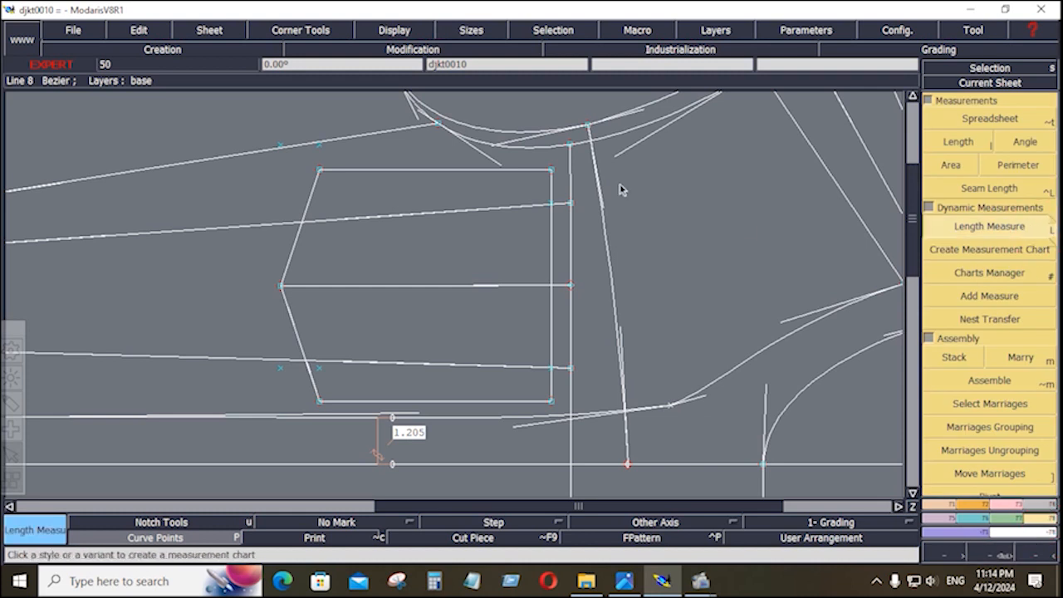
{"action": "left_click", "coordinate": [535, 151]}
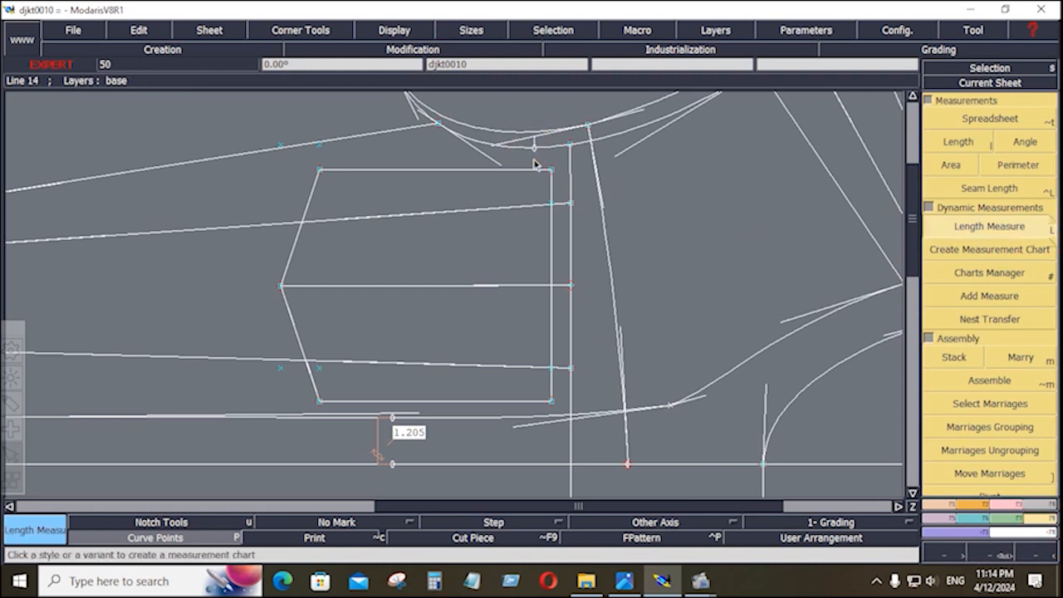
{"action": "key", "text": "space"}
{"action": "left_click", "coordinate": [536, 168]}
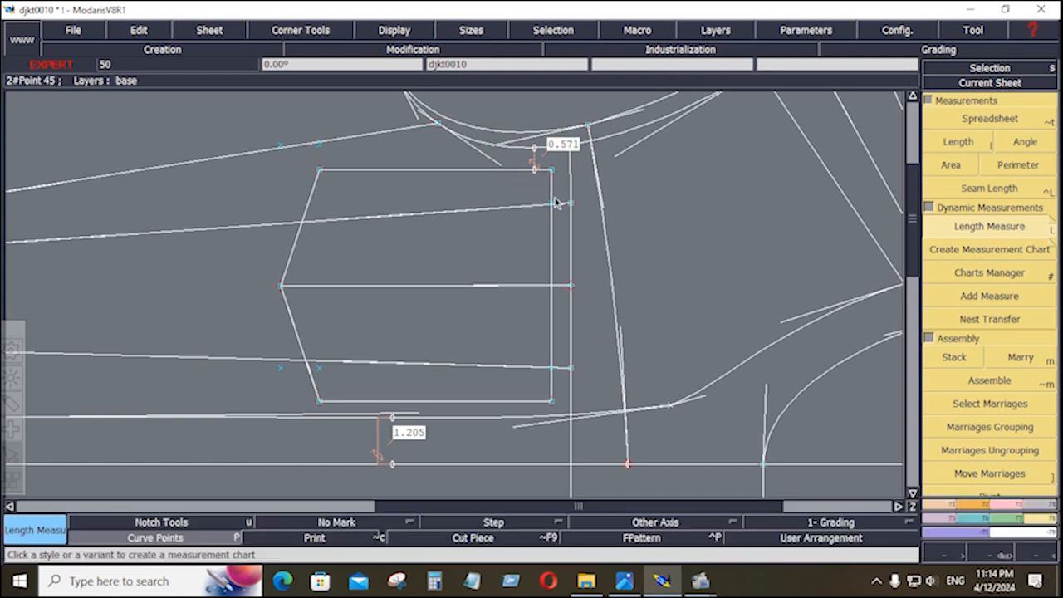
{"action": "left_click", "coordinate": [913, 97]}
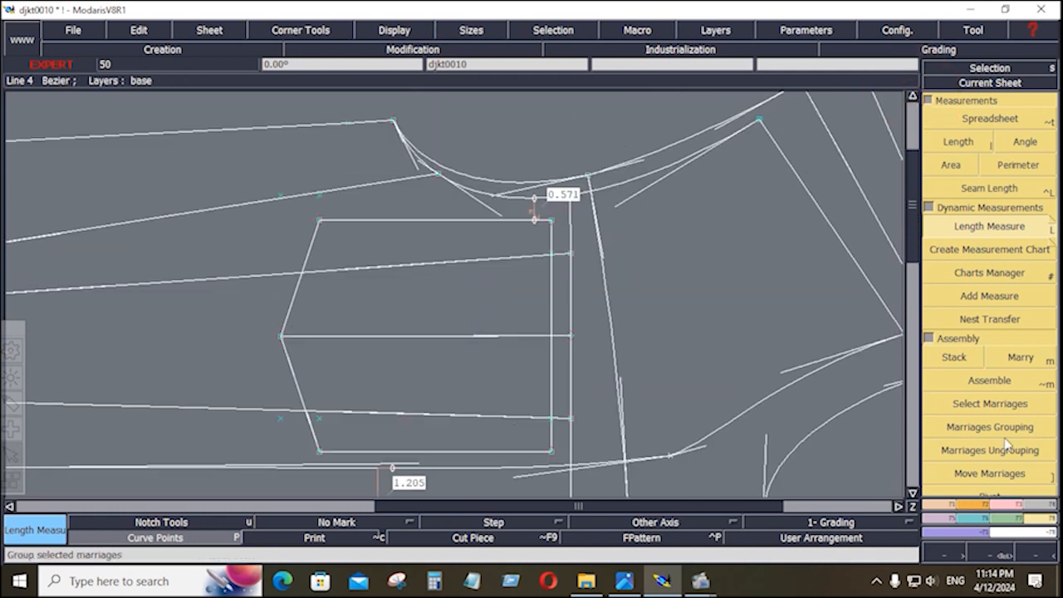
Reshape the curve above the flap so the measure reads 0.674, then 0.712.
{"action": "left_click", "coordinate": [1008, 505]}
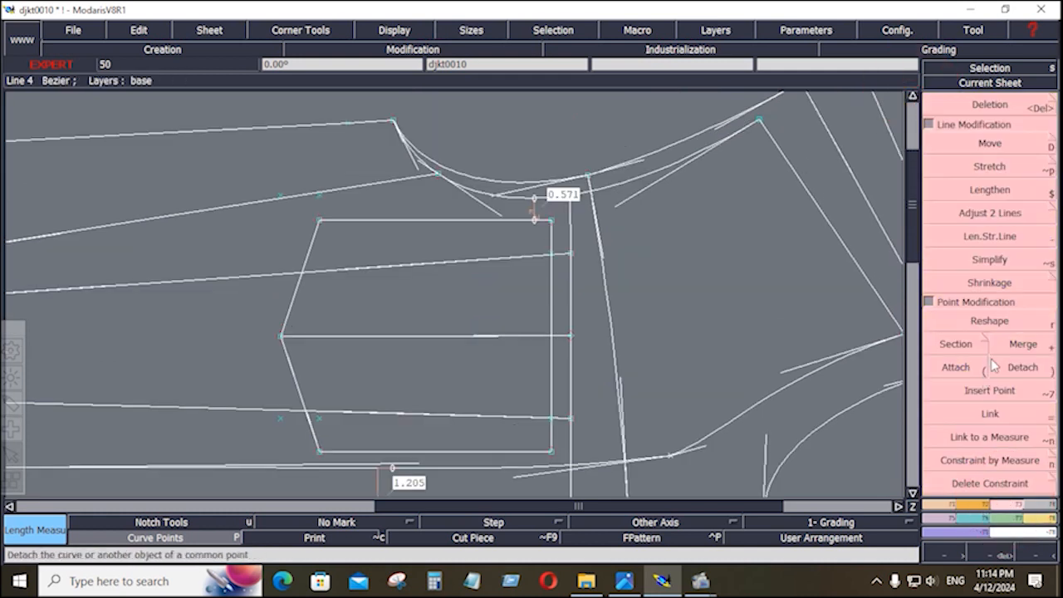
{"action": "left_click", "coordinate": [989, 321]}
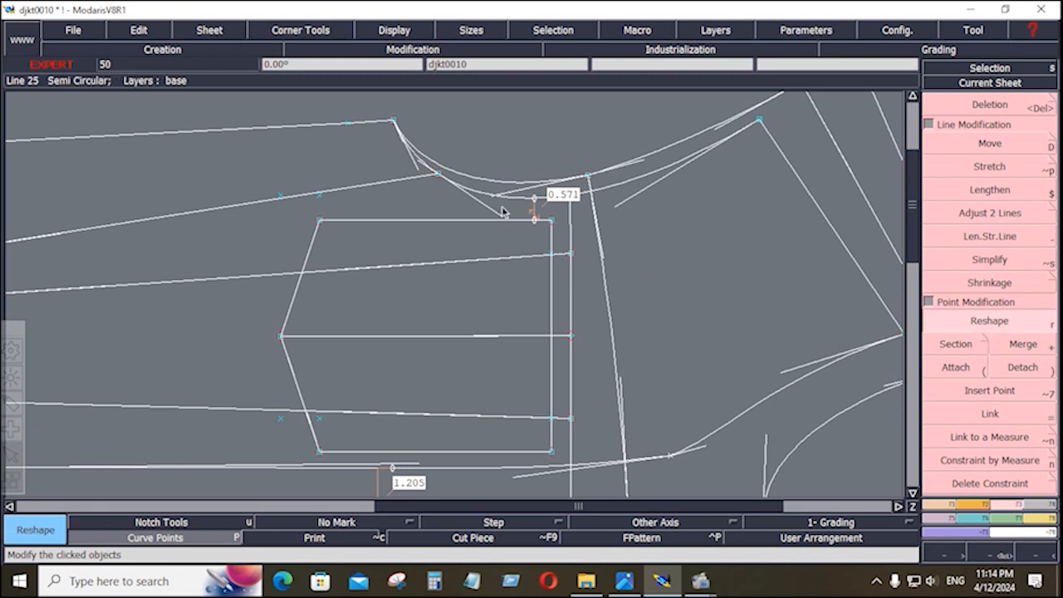
{"action": "left_click", "coordinate": [501, 215]}
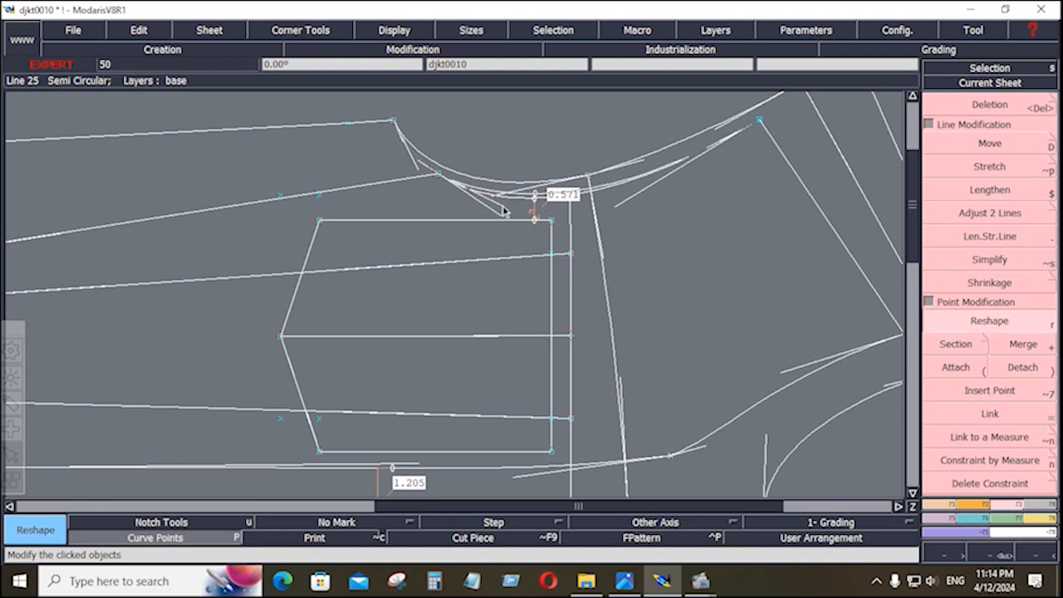
{"action": "left_click", "coordinate": [502, 209]}
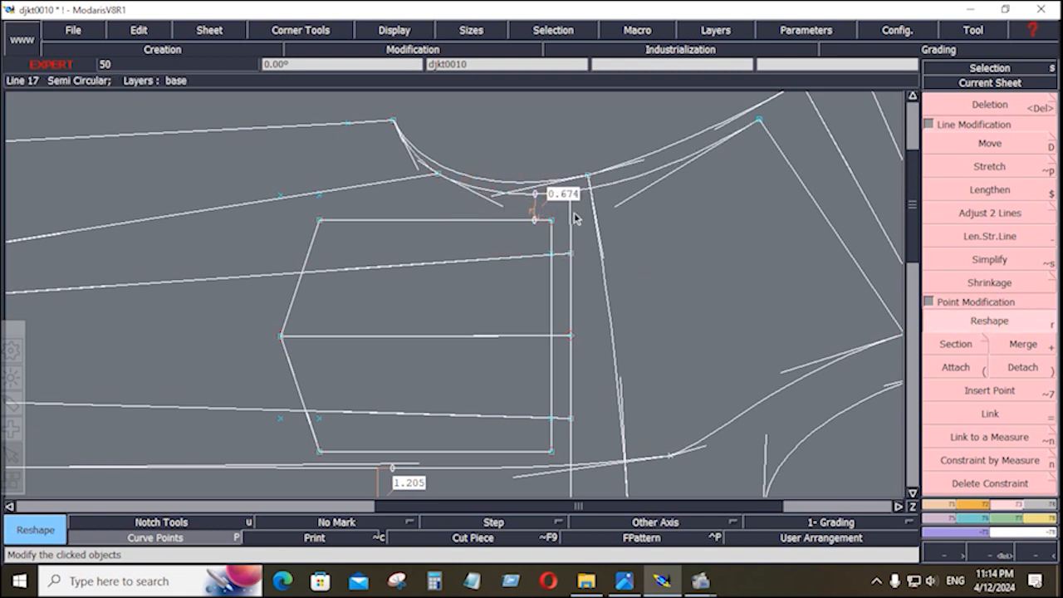
{"action": "left_click", "coordinate": [618, 209]}
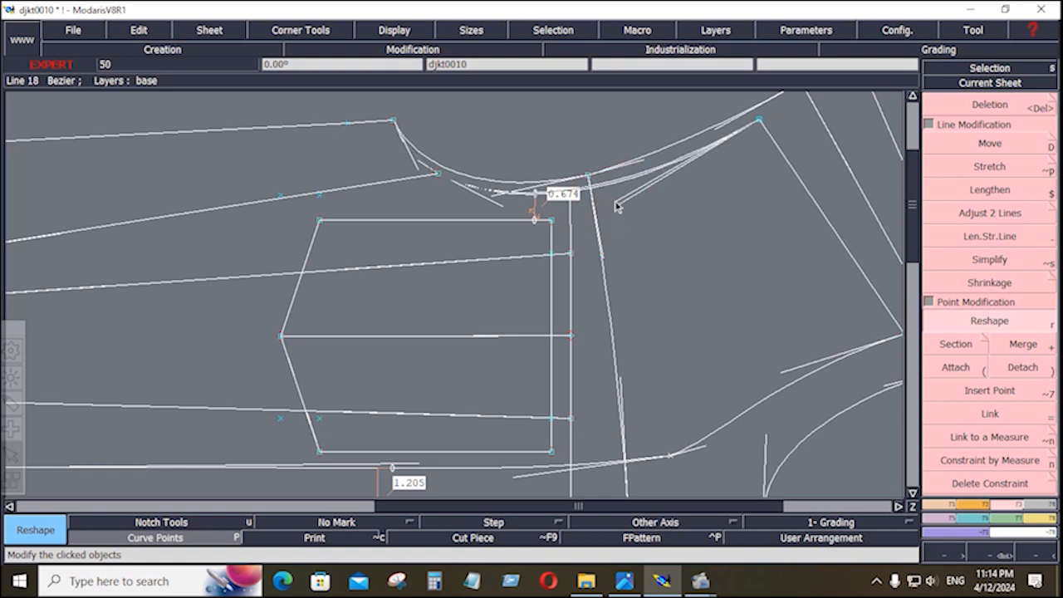
{"action": "left_click", "coordinate": [614, 202]}
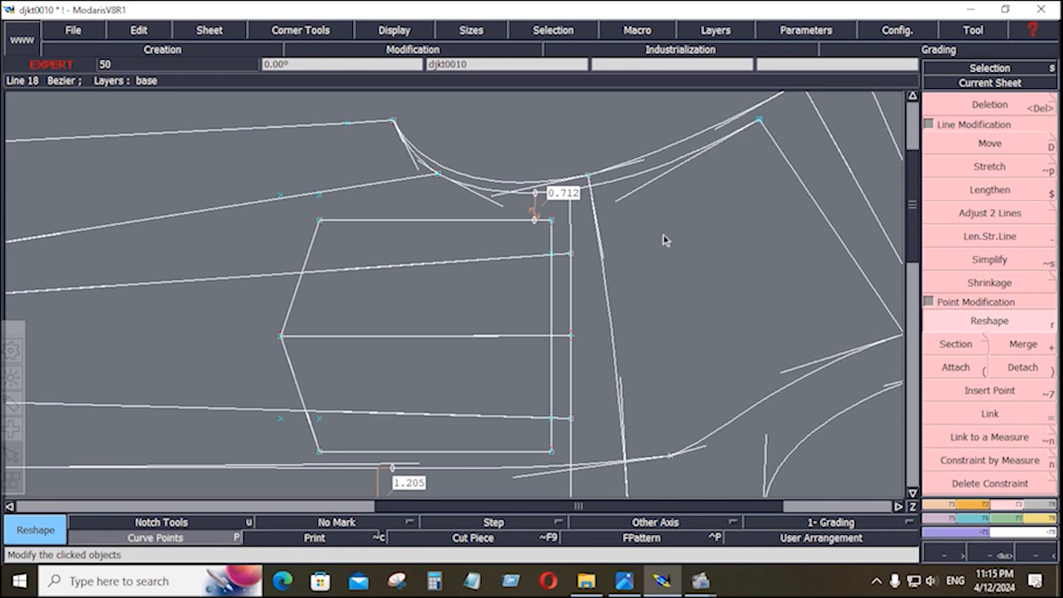
Try a developed point at the box's top-right corner, then undo it.
{"action": "left_click", "coordinate": [939, 511]}
{"action": "left_click", "coordinate": [989, 143]}
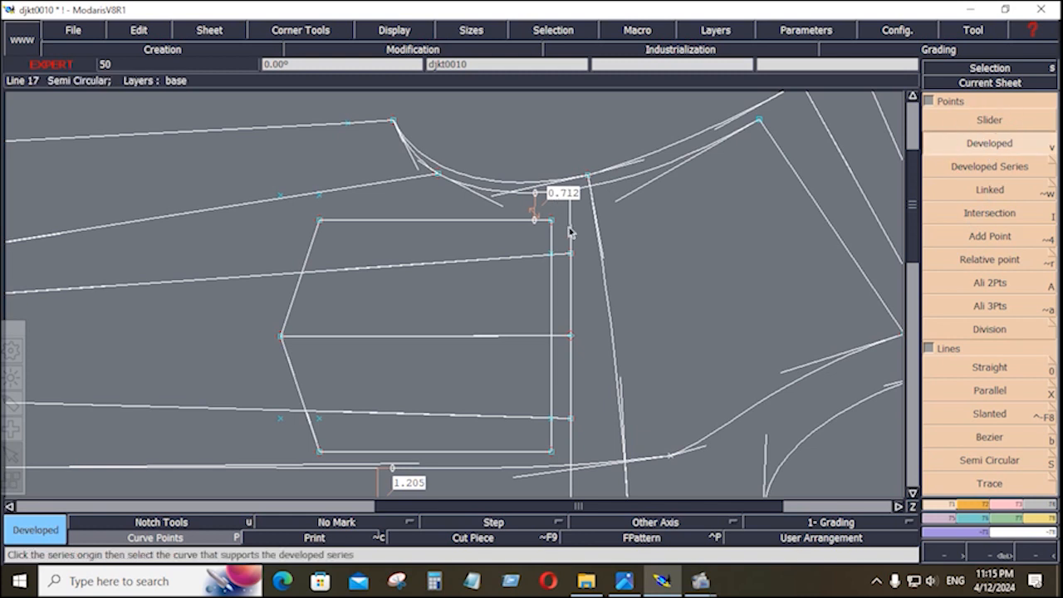
{"action": "left_click", "coordinate": [552, 221]}
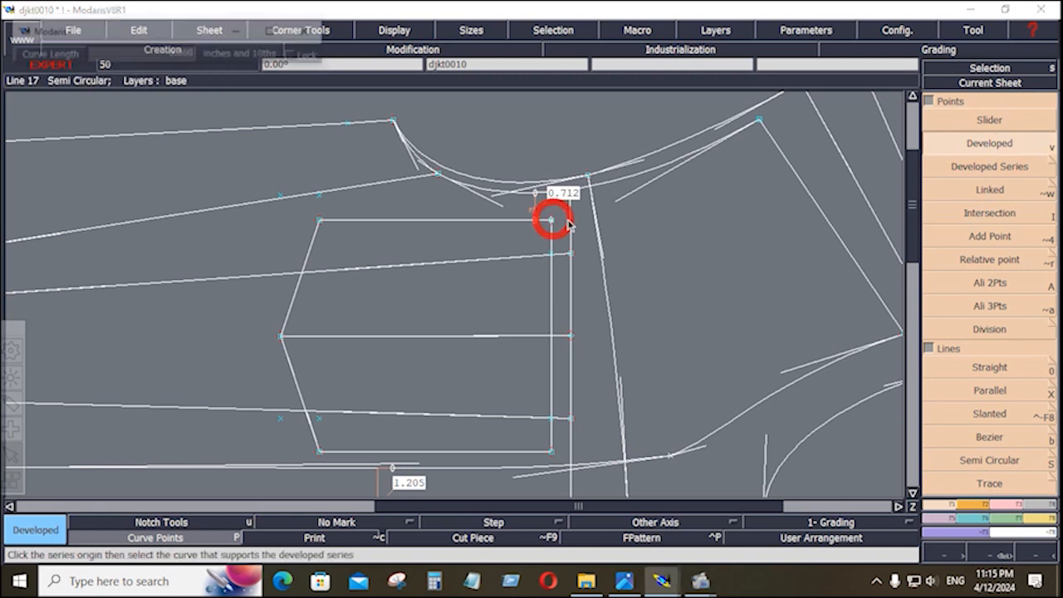
{"action": "key", "text": "space"}
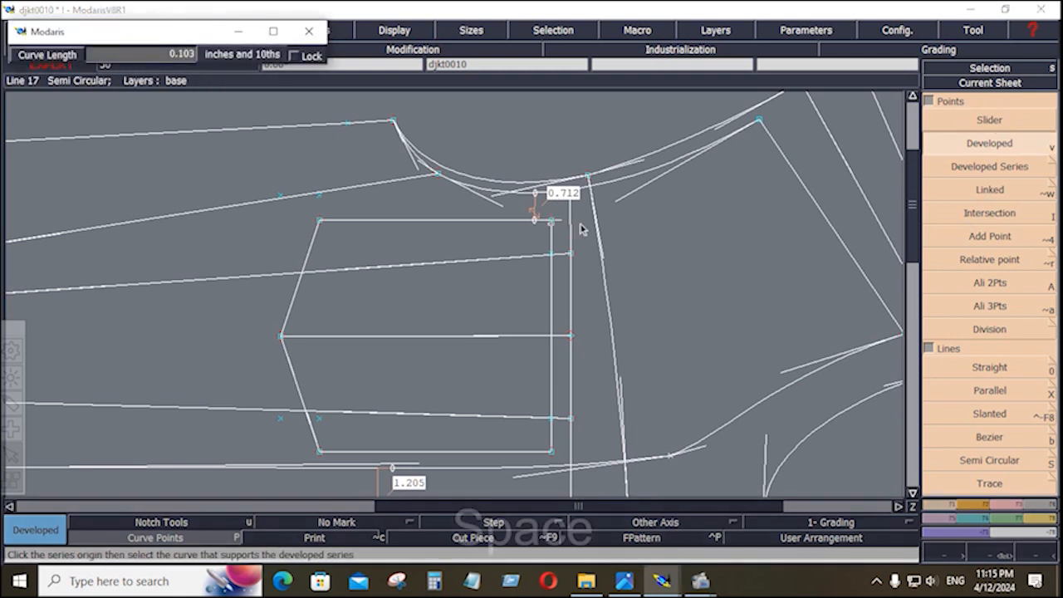
{"action": "left_click", "coordinate": [587, 234]}
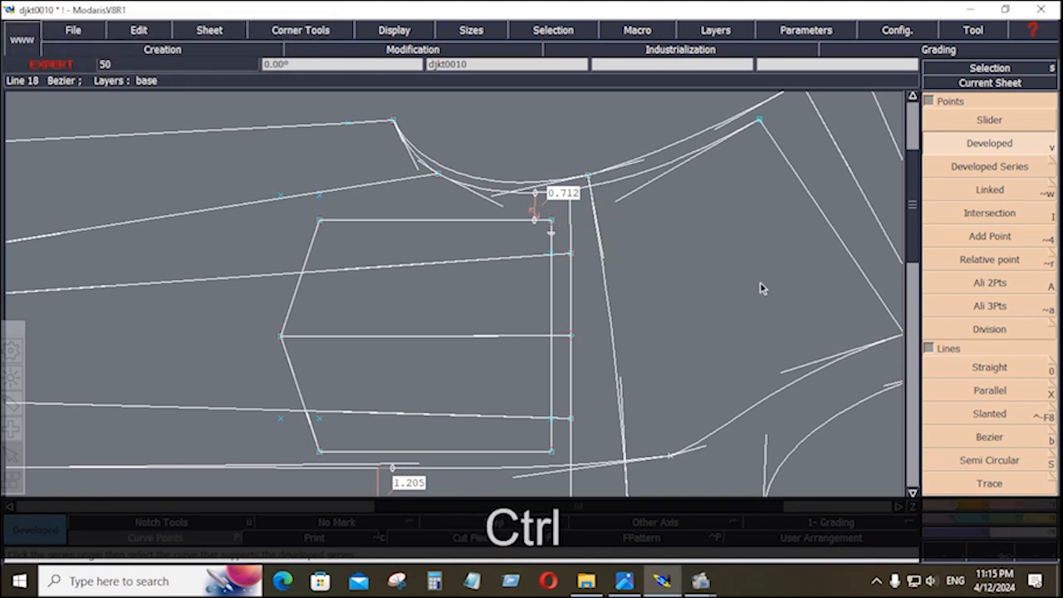
{"action": "key", "text": "ctrl+z"}
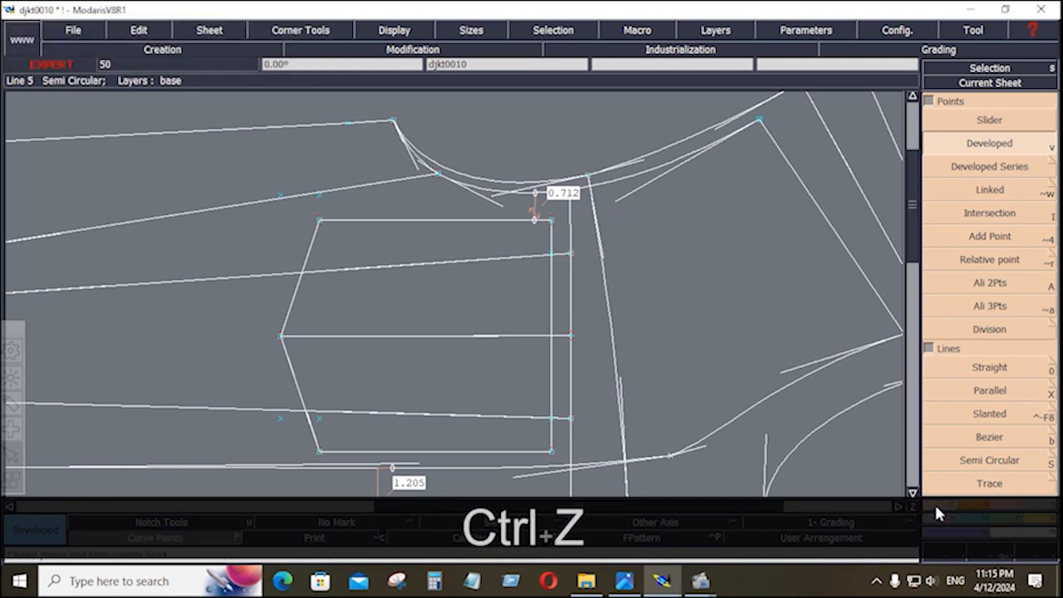
{"action": "left_click", "coordinate": [990, 437]}
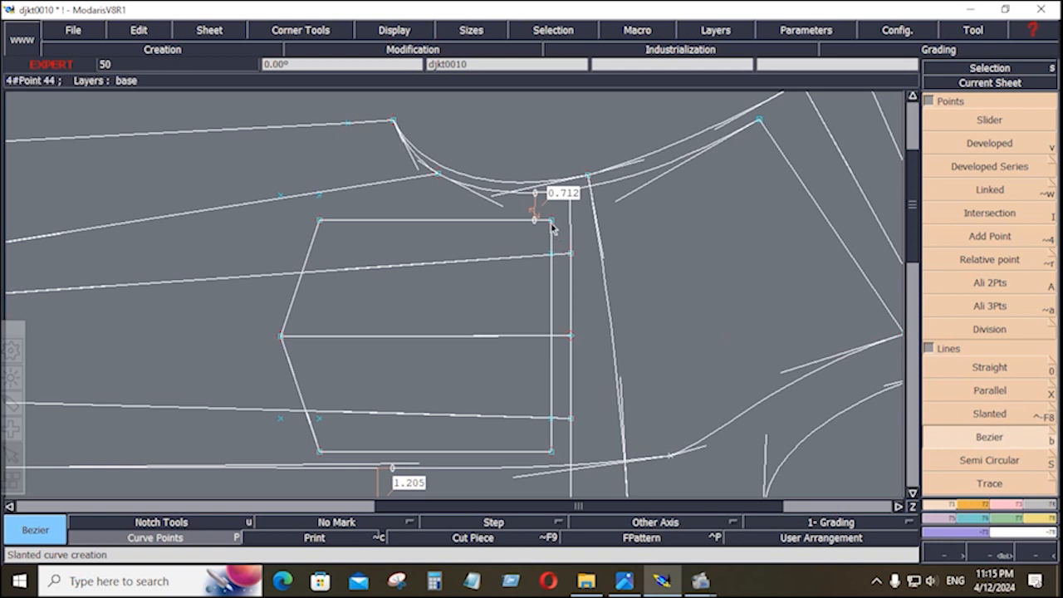
Draw horizontal lines to the right from the box's top-right and bottom-right corners.
{"action": "left_click", "coordinate": [552, 221]}
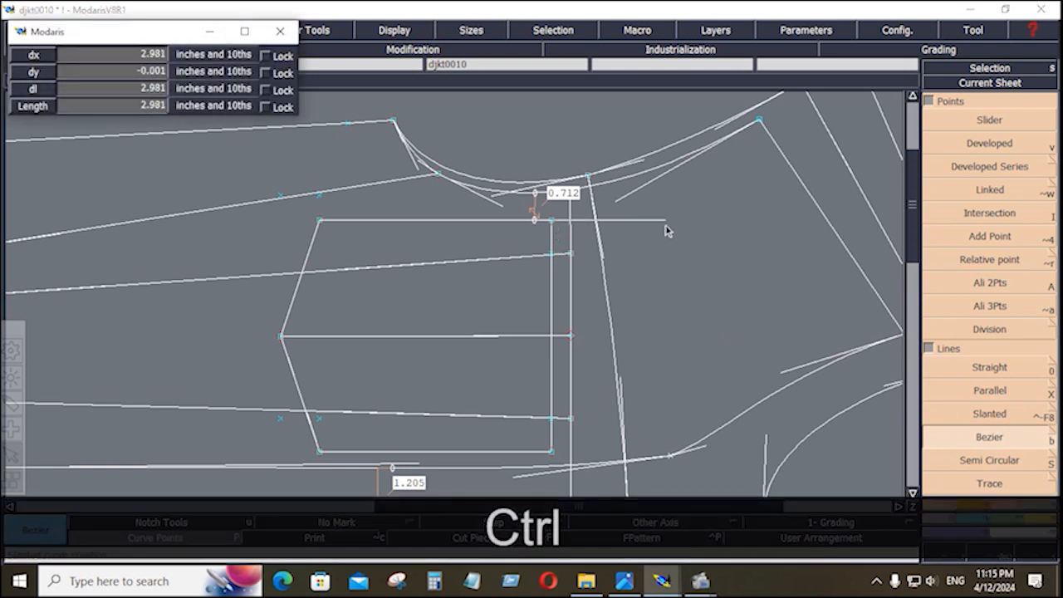
{"action": "left_click", "coordinate": [666, 220], "text": "ctrl"}
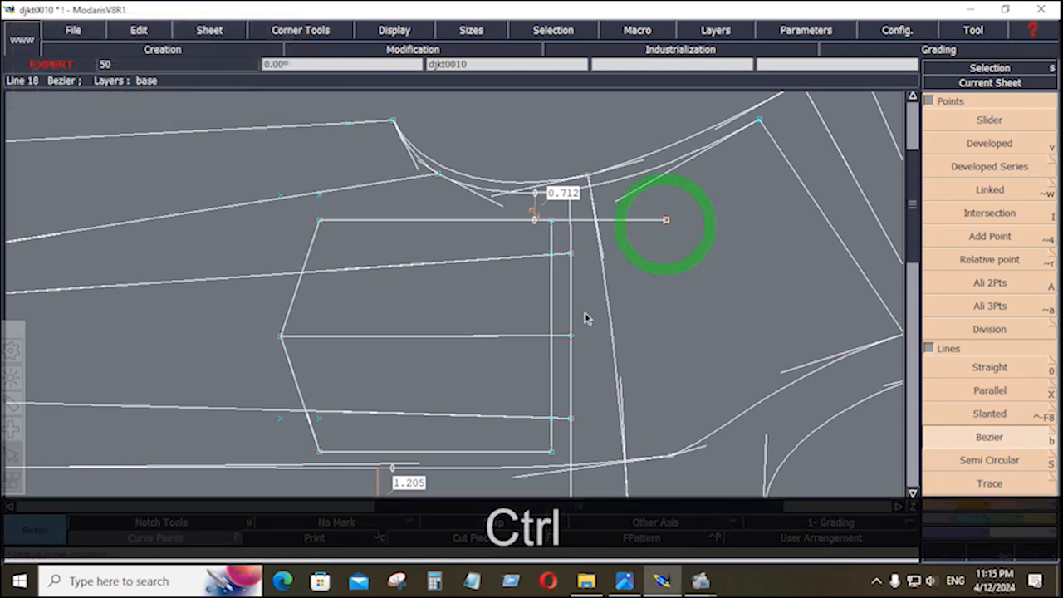
{"action": "left_click", "coordinate": [552, 452]}
{"action": "left_click", "coordinate": [600, 452], "text": "ctrl"}
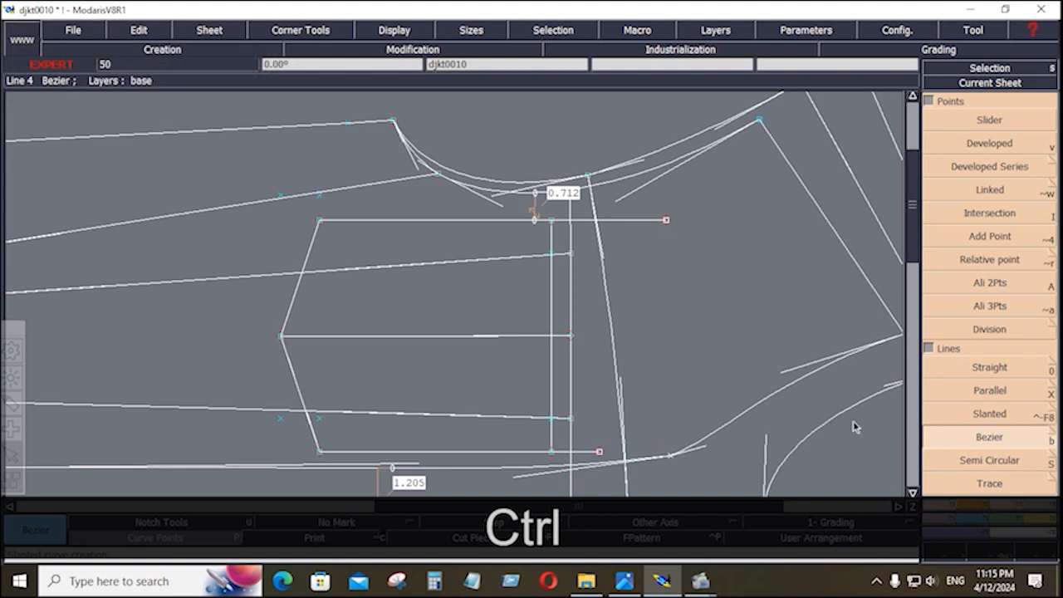
Add parallels at -0.125 inch to the bottom line and 0.125 inch to the top line.
{"action": "left_click", "coordinate": [989, 394]}
{"action": "left_click", "coordinate": [584, 453]}
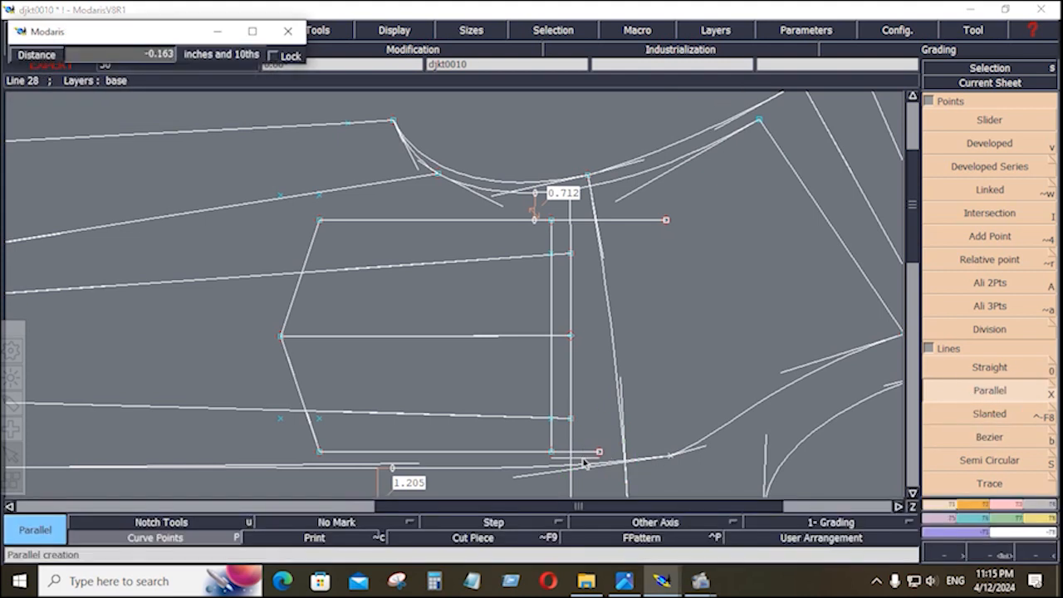
{"action": "key", "text": "Down"}
{"action": "type", "text": "-.125"}
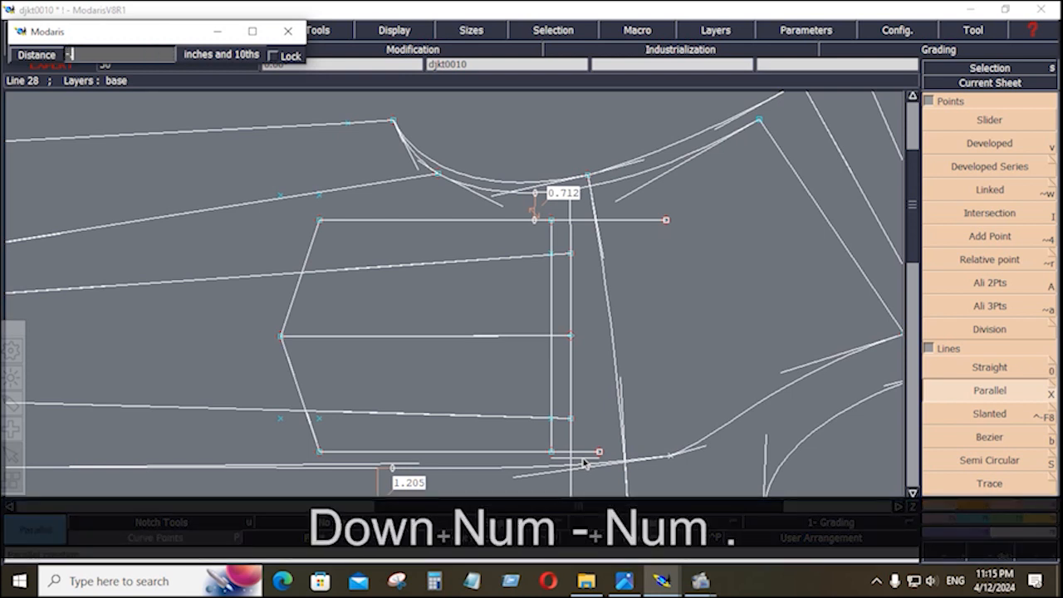
{"action": "key", "text": "Return"}
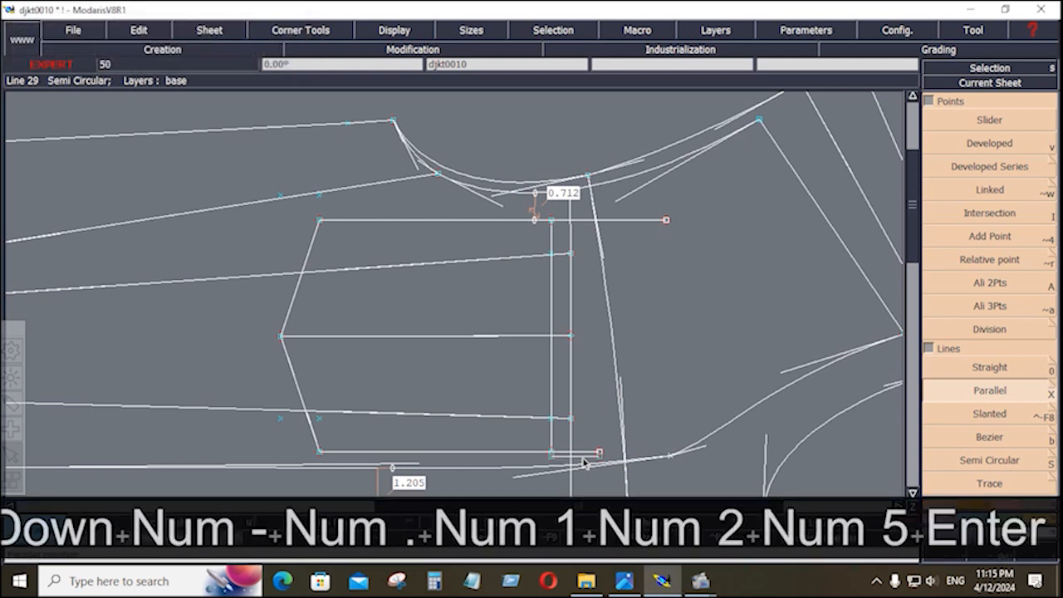
{"action": "left_click", "coordinate": [579, 221]}
{"action": "key", "text": "Down"}
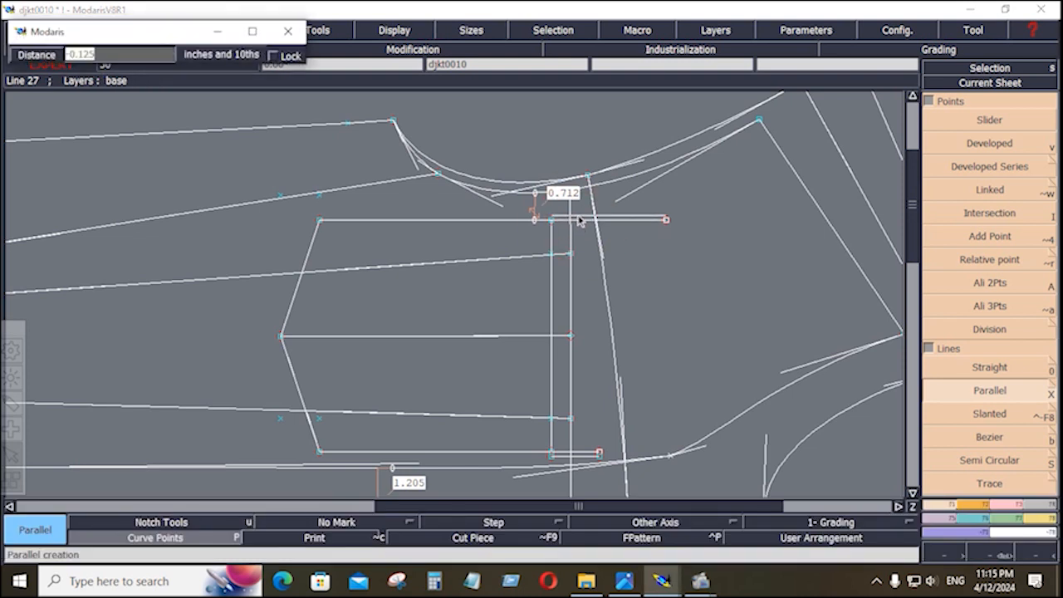
{"action": "type", "text": ".125"}
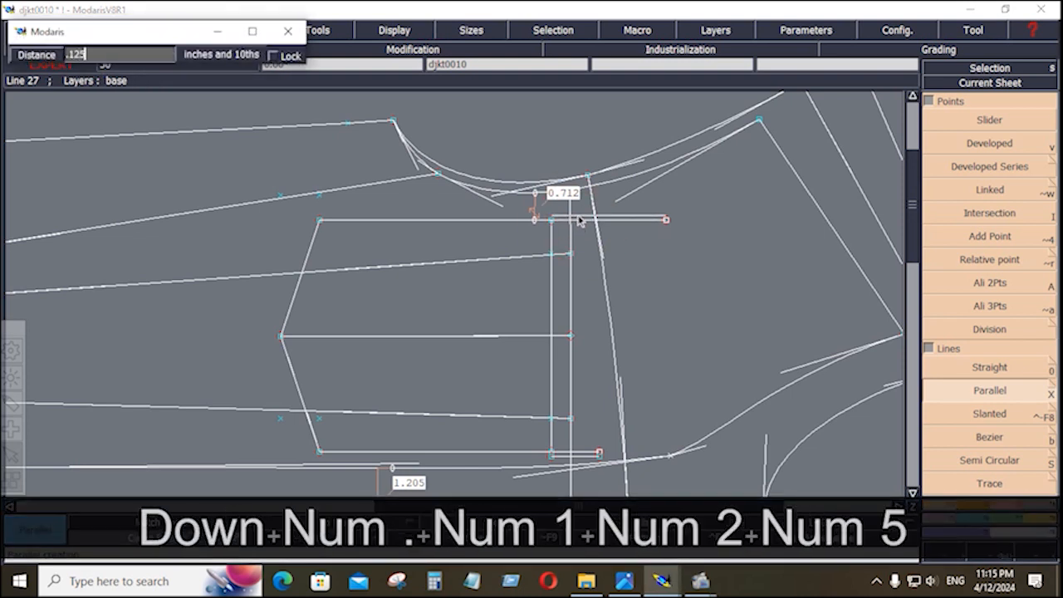
{"action": "key", "text": "Return"}
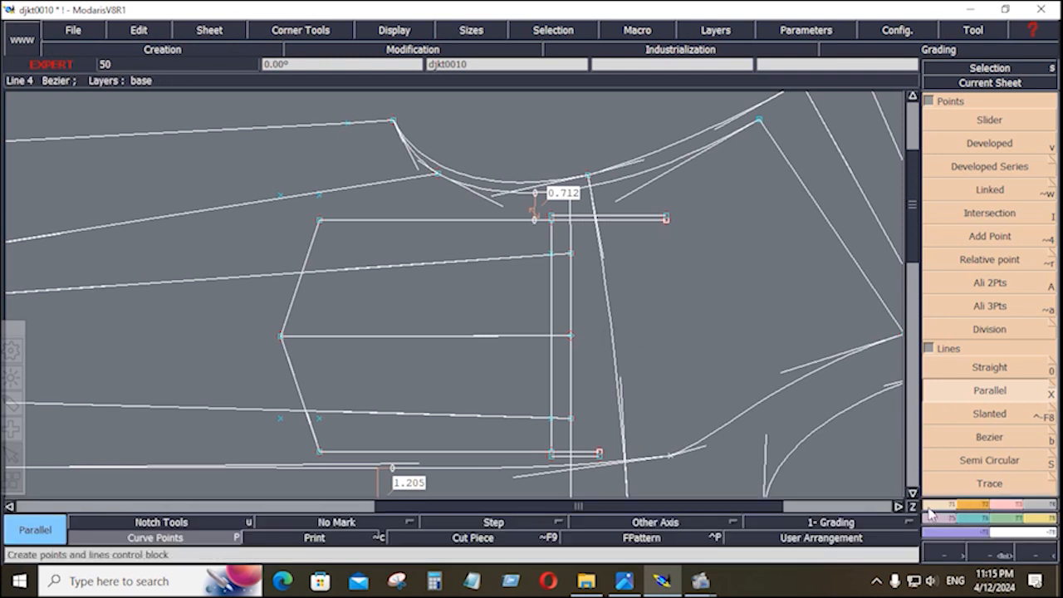
{"action": "left_click", "coordinate": [927, 509]}
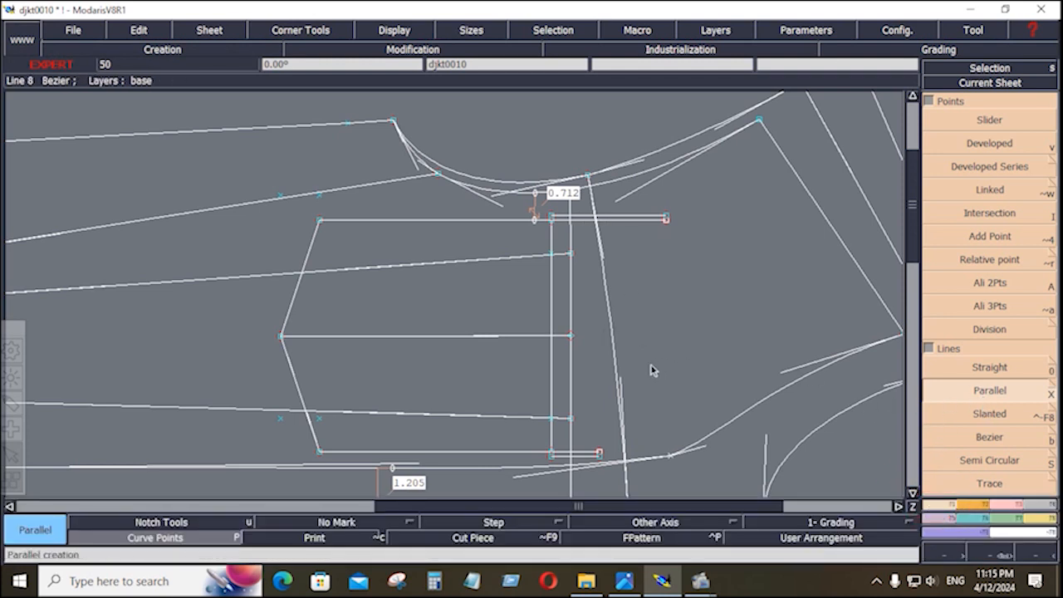
Add a vertical parallel 2.5 inches left of the box's right edge and check the reference photo.
{"action": "left_click", "coordinate": [570, 366]}
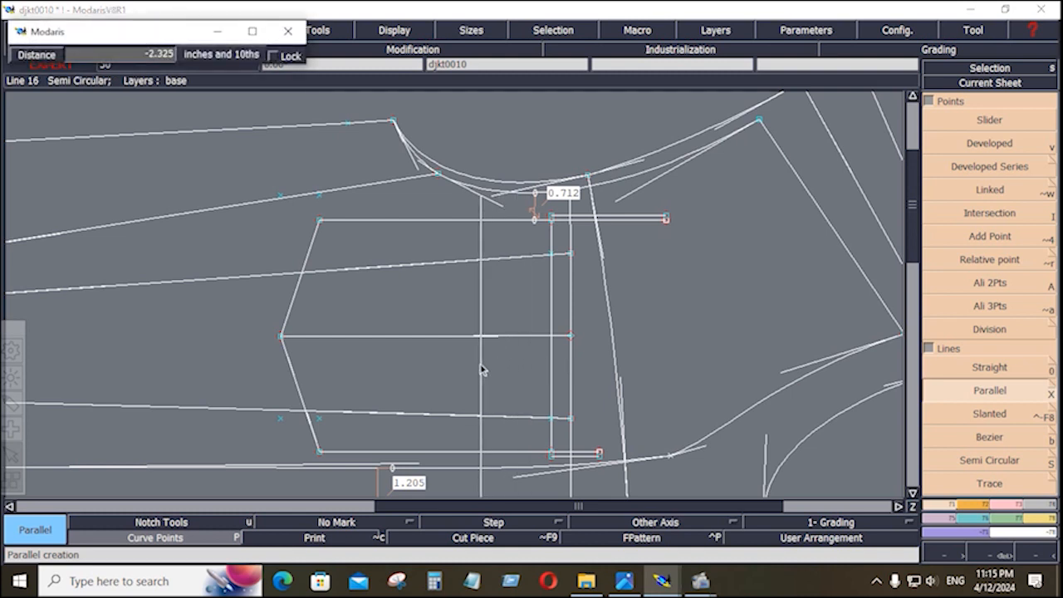
{"action": "key", "text": "Down"}
{"action": "type", "text": "-2"}
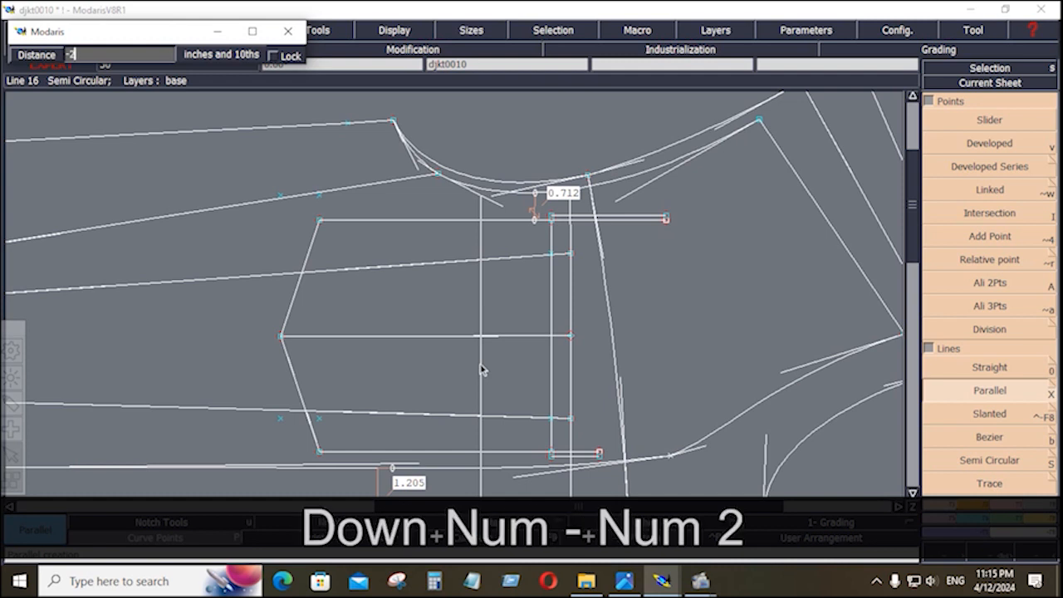
{"action": "type", "text": ".5"}
{"action": "key", "text": "Return"}
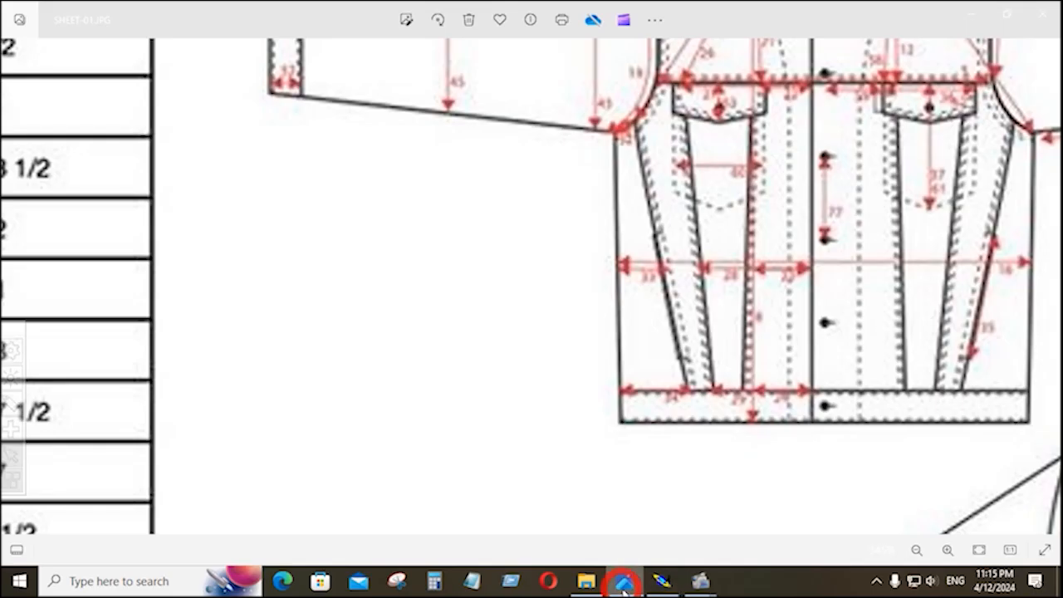
{"action": "left_click", "coordinate": [625, 580]}
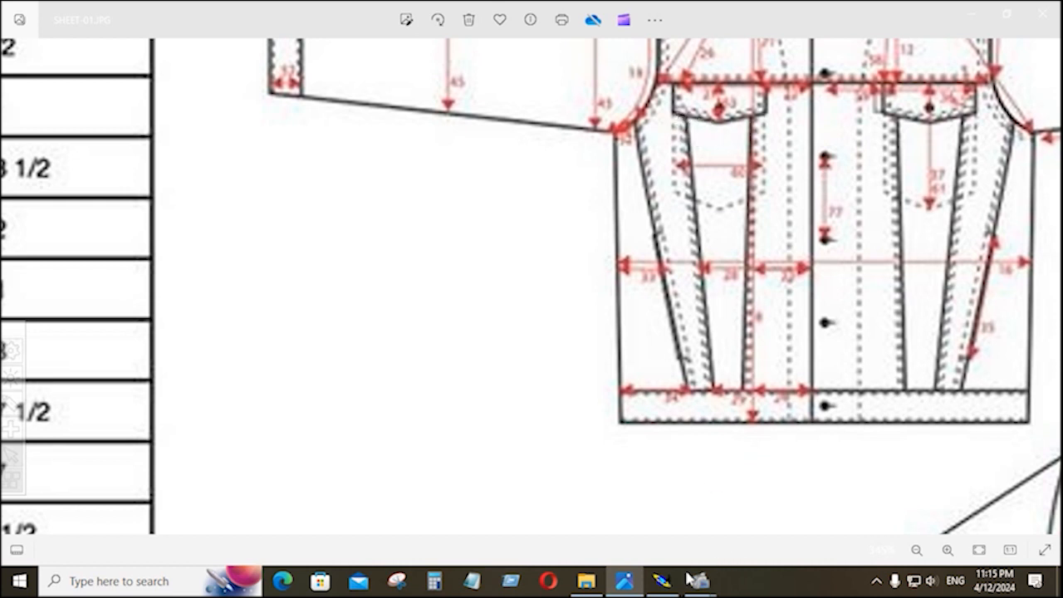
{"action": "left_click", "coordinate": [662, 580]}
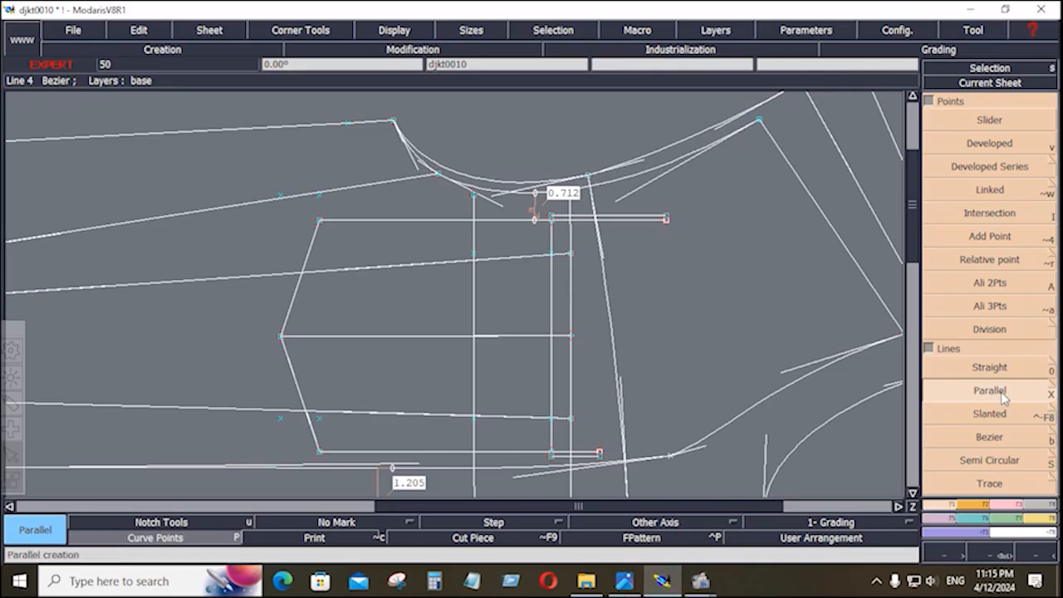
Add a second vertical parallel 0.5 inch from the new line.
{"action": "left_click", "coordinate": [470, 312]}
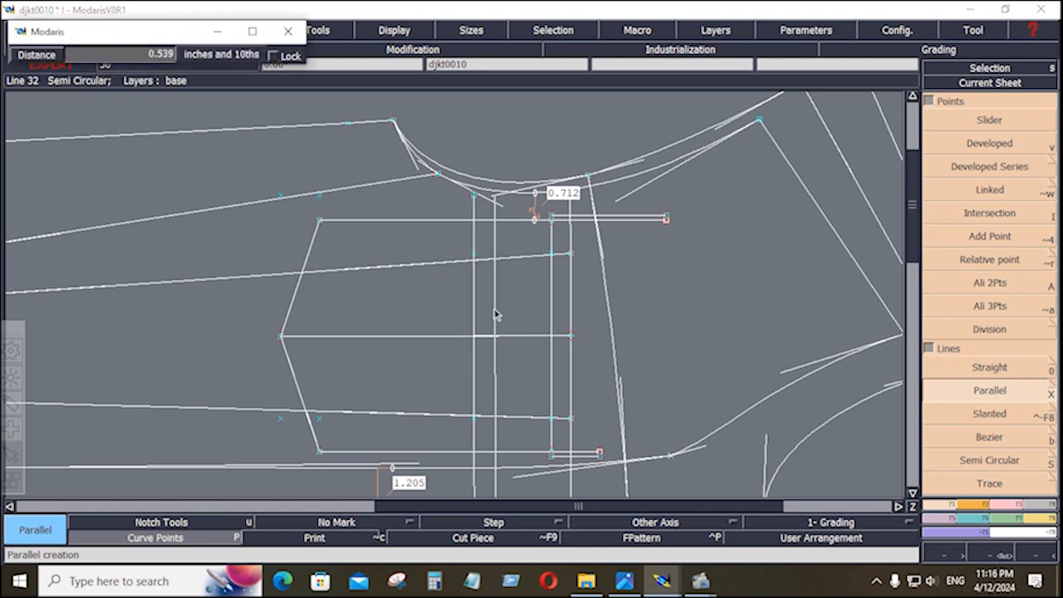
{"action": "key", "text": "Down"}
{"action": "type", "text": ".5"}
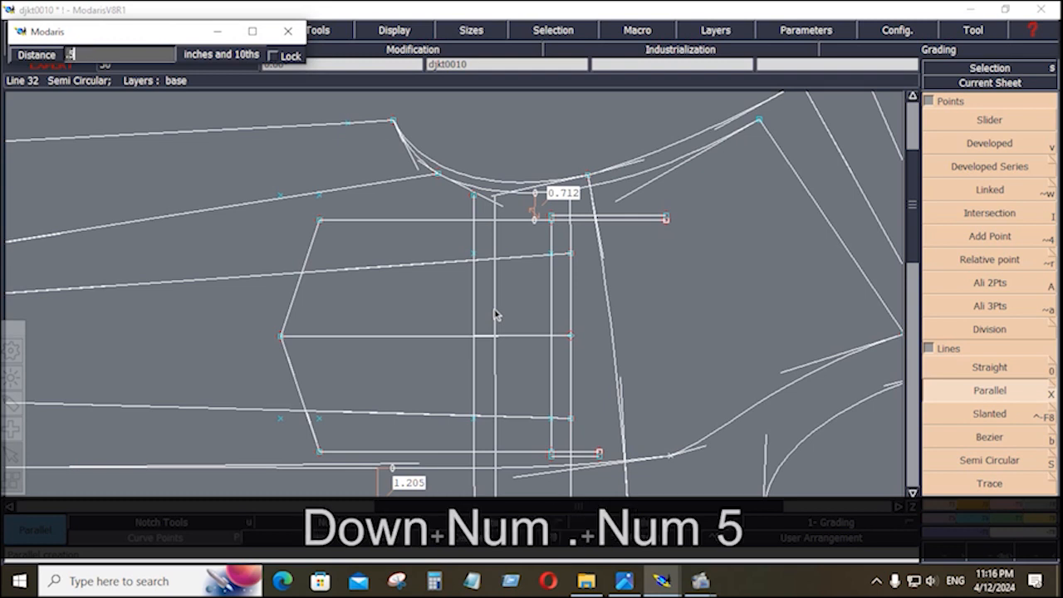
{"action": "key", "text": "Return"}
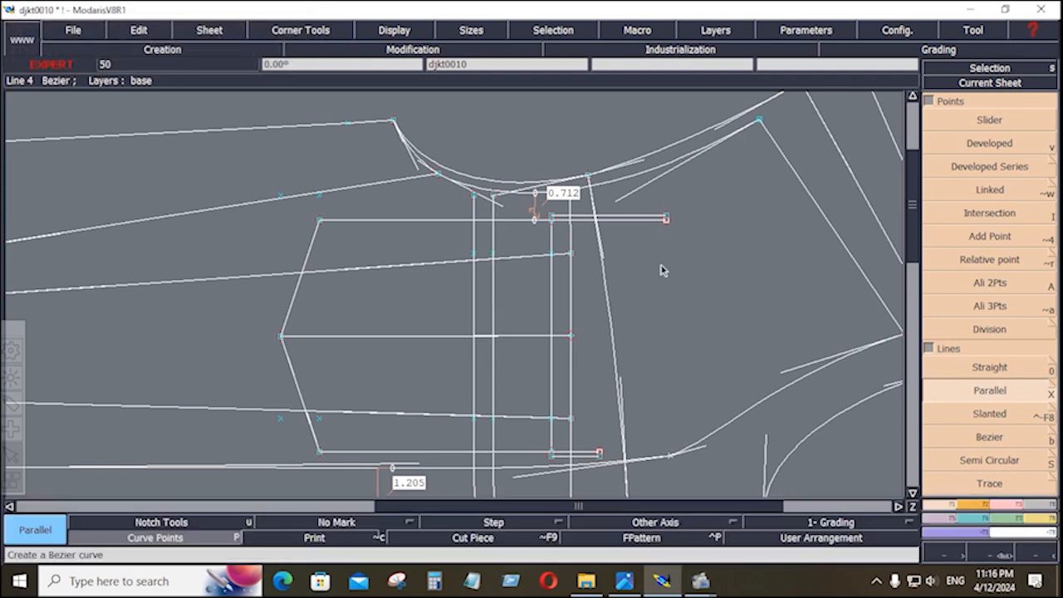
{"action": "key", "text": "Delete"}
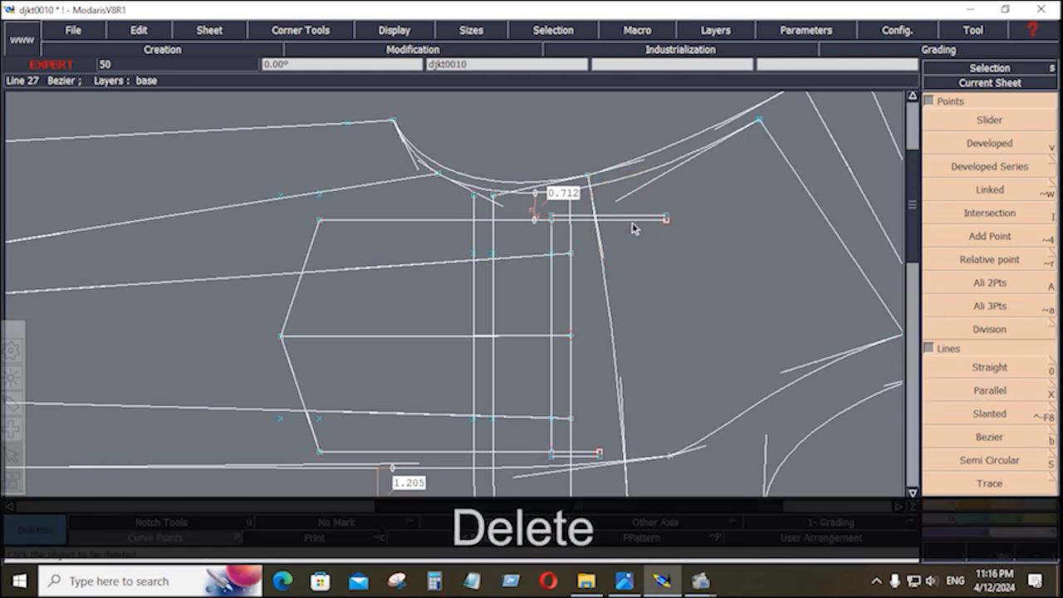
Delete the duplicate short line at the box's bottom-right and turn off Handles display.
{"action": "left_click", "coordinate": [588, 452]}
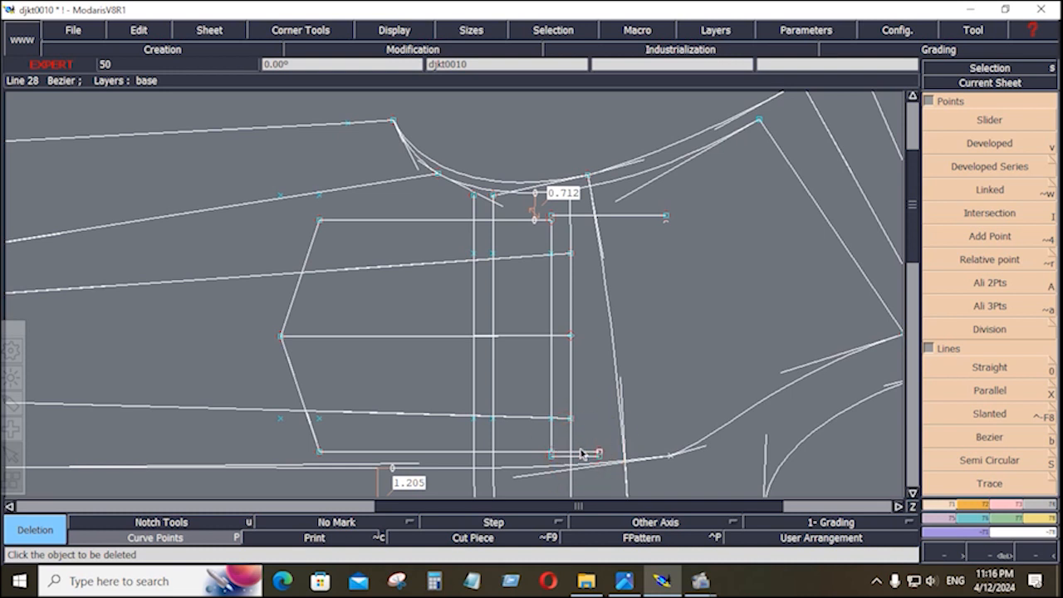
{"action": "left_click", "coordinate": [580, 453]}
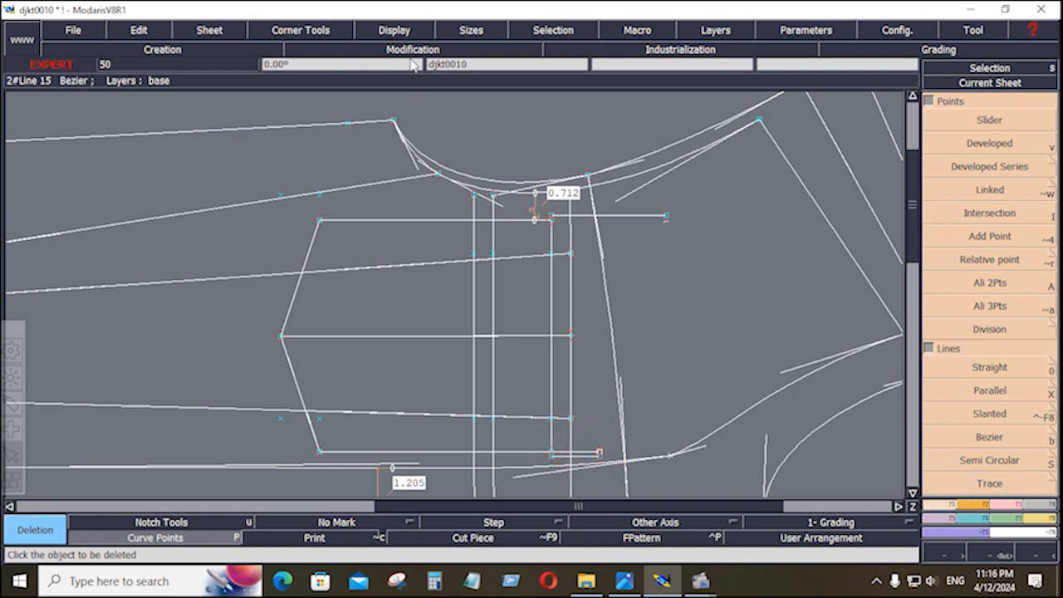
{"action": "left_click", "coordinate": [398, 30]}
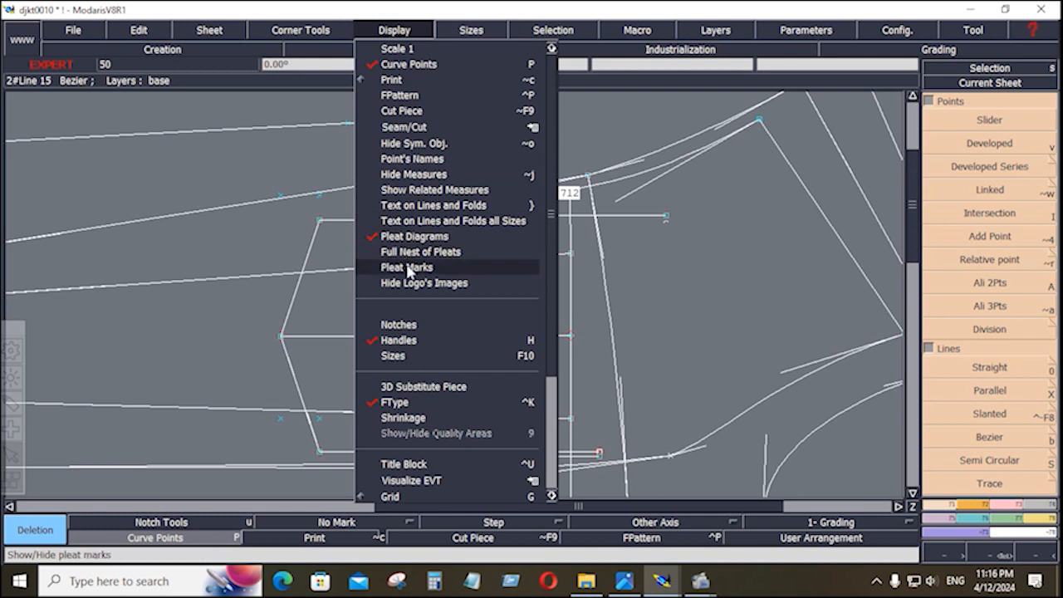
{"action": "left_click", "coordinate": [400, 340]}
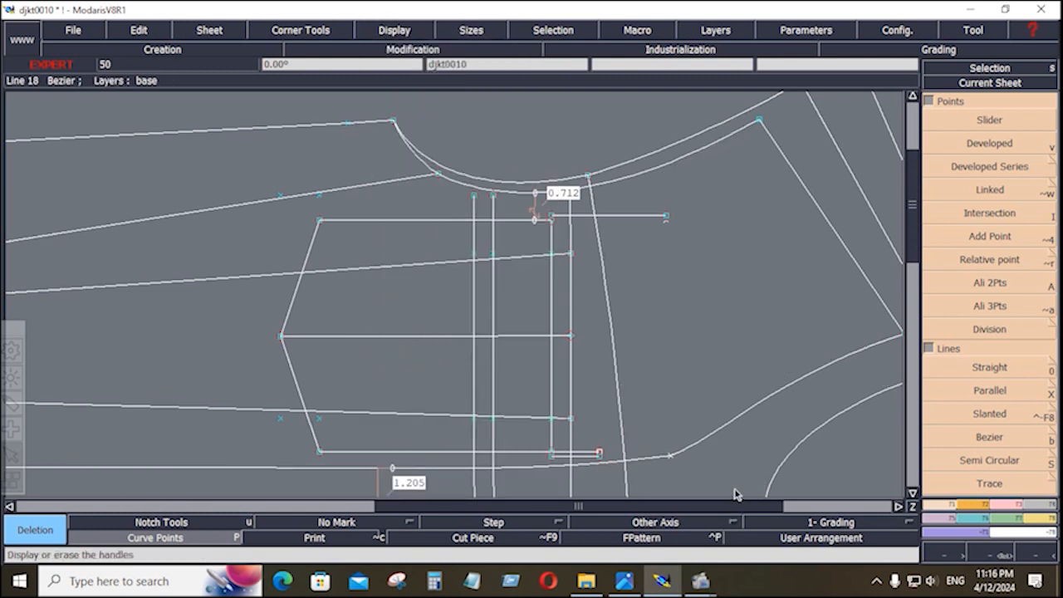
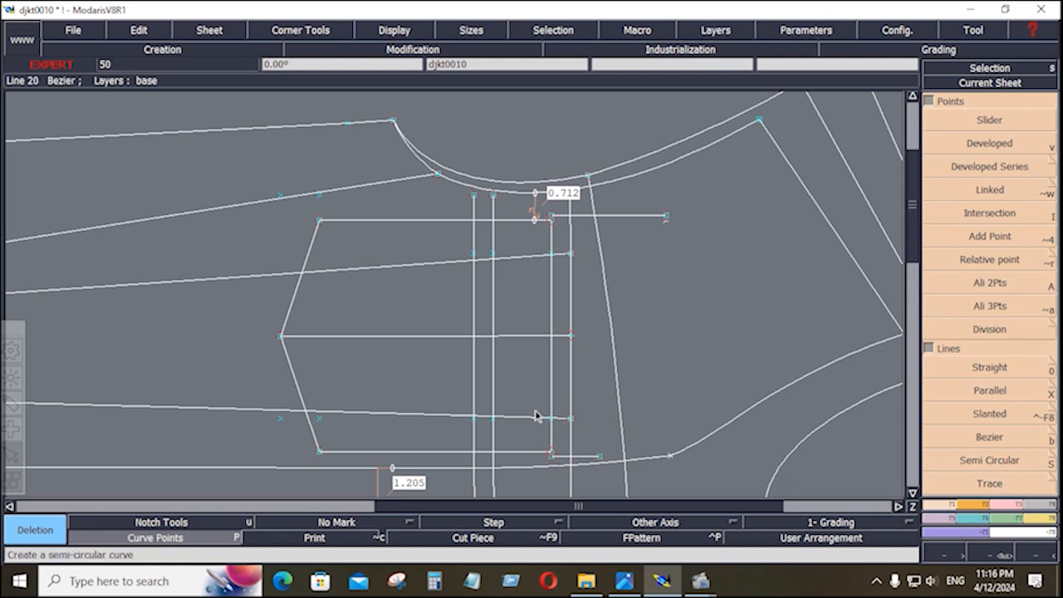
Trim the strap's short top and bottom horizontal lines to the vertical guide.
{"action": "left_click", "coordinate": [1011, 505]}
{"action": "left_click", "coordinate": [997, 213]}
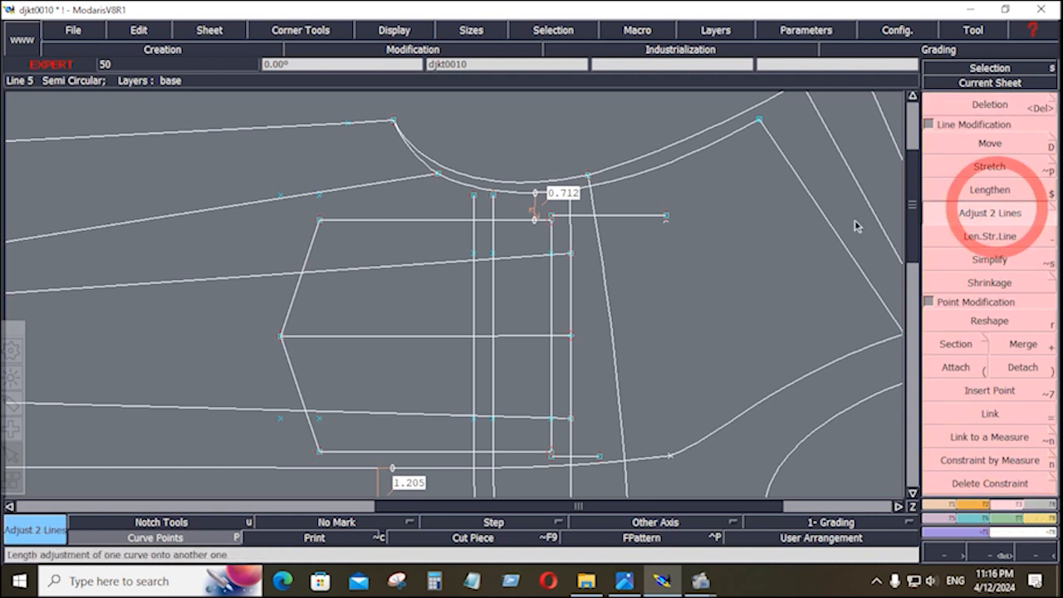
{"action": "left_click", "coordinate": [631, 217]}
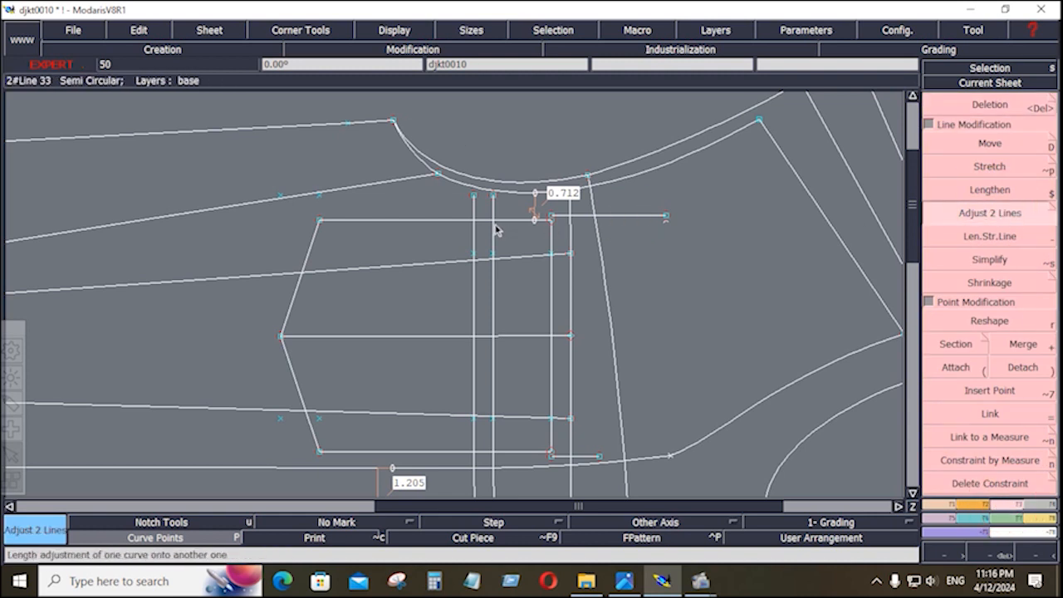
{"action": "left_click", "coordinate": [582, 456]}
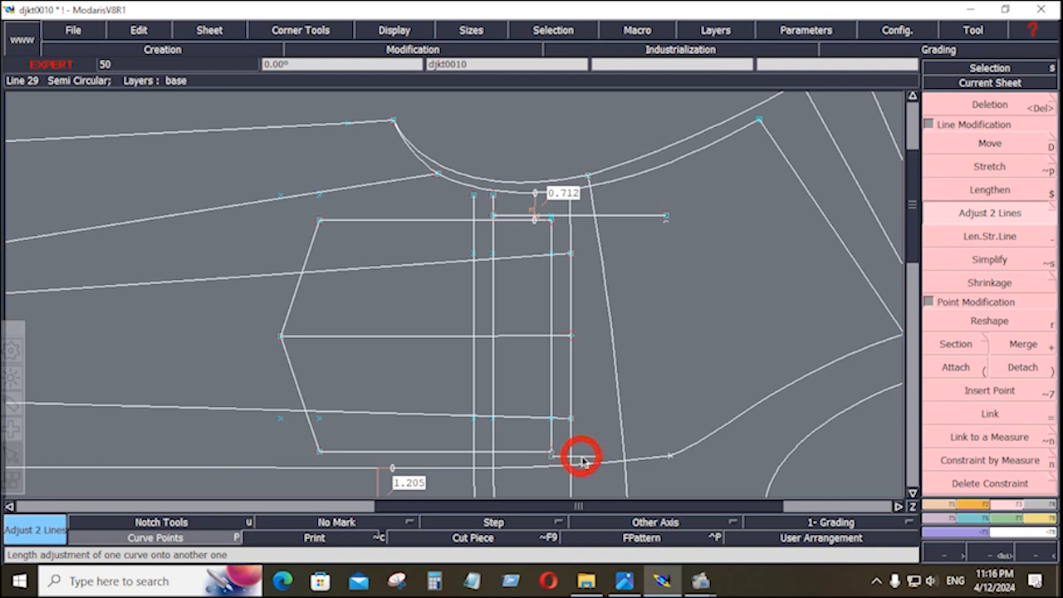
{"action": "left_click", "coordinate": [493, 436]}
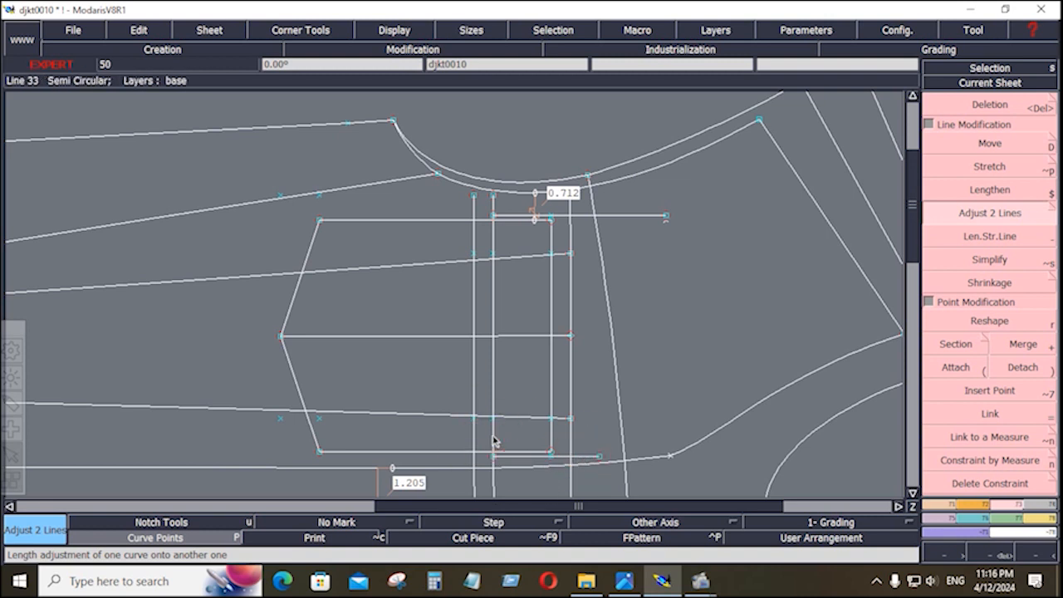
Delete the unneeded vertical guide line and the stray leftover points.
{"action": "key", "text": "Delete"}
{"action": "left_click", "coordinate": [494, 388]}
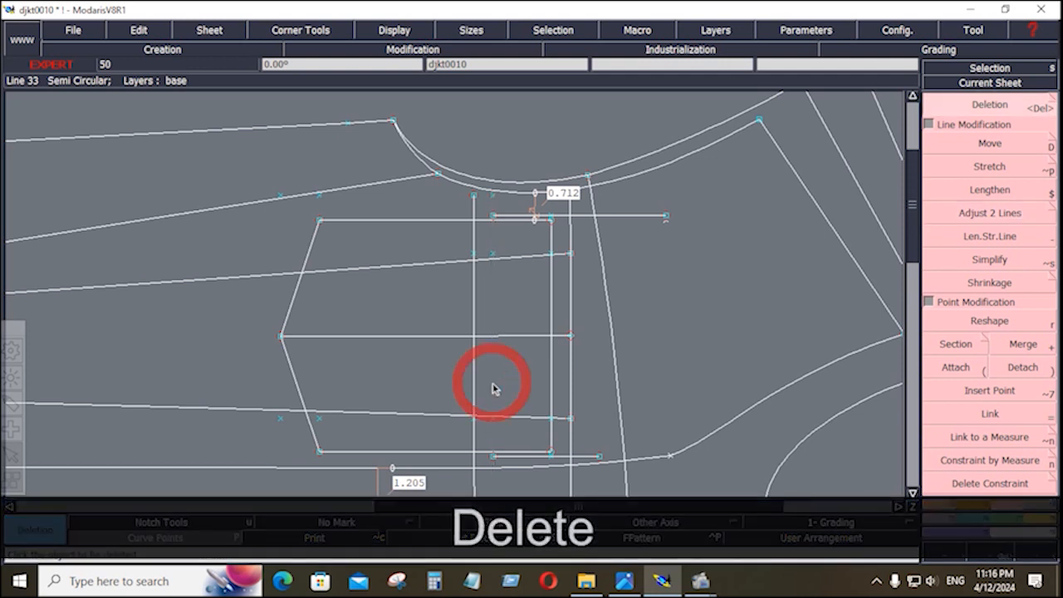
{"action": "left_click", "coordinate": [490, 256]}
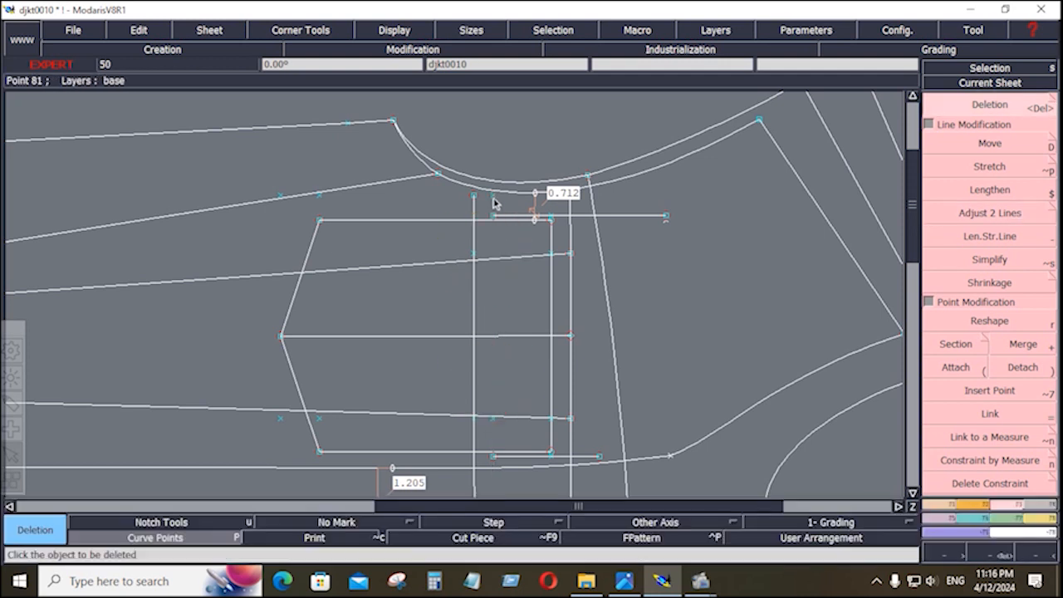
{"action": "left_click", "coordinate": [493, 196]}
{"action": "left_click", "coordinate": [495, 422]}
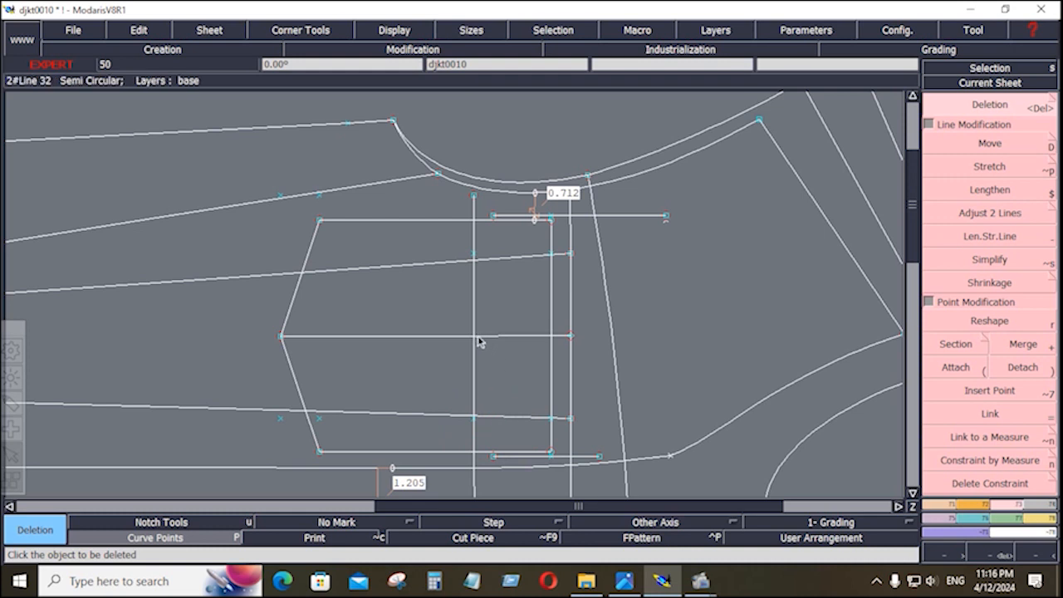
{"action": "left_click", "coordinate": [932, 505]}
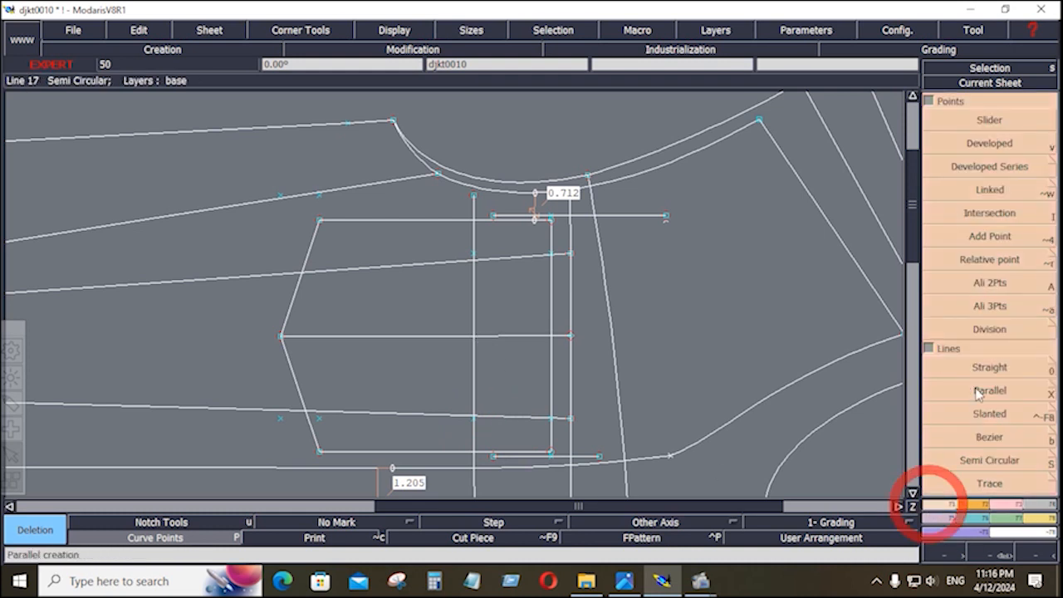
Align a point between the first point and the middle line's right end.
{"action": "left_click", "coordinate": [990, 283]}
{"action": "left_click", "coordinate": [295, 335]}
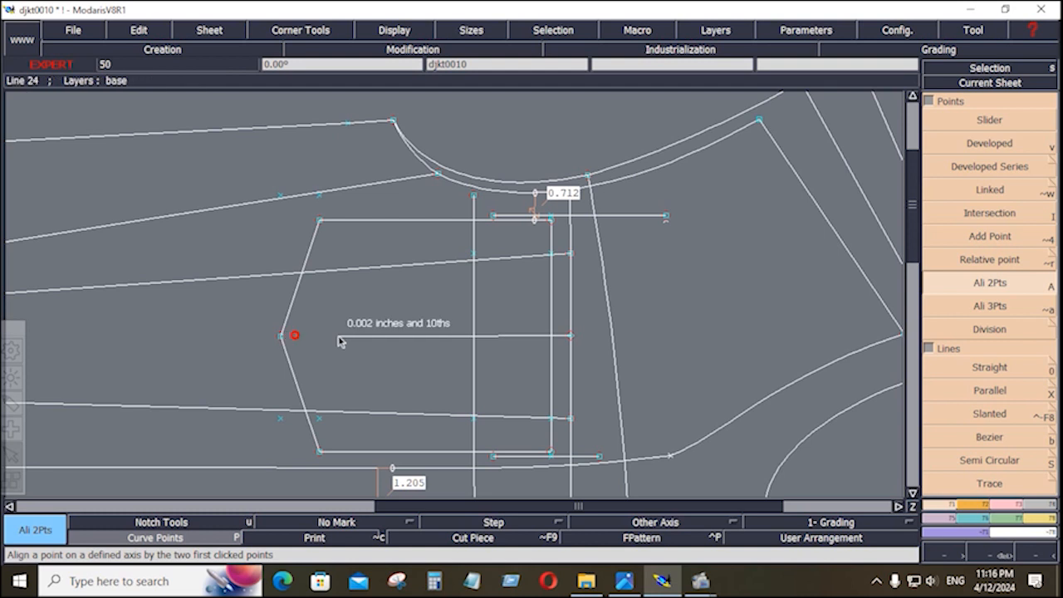
{"action": "left_click", "coordinate": [570, 336]}
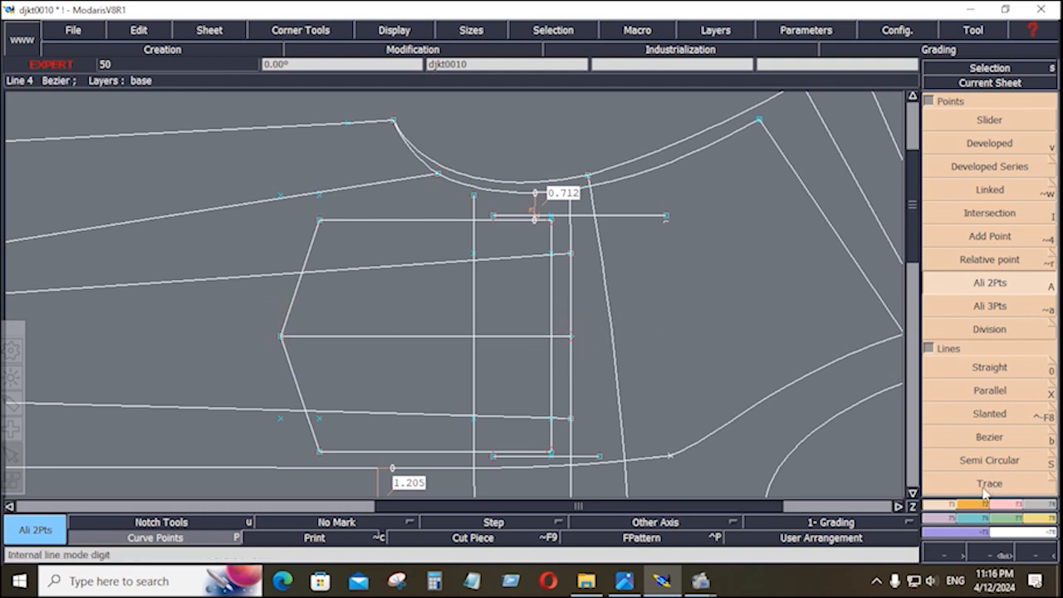
Draw a Bezier curve from the top line's end through the middle line to the bottom line's end.
{"action": "left_click", "coordinate": [993, 438]}
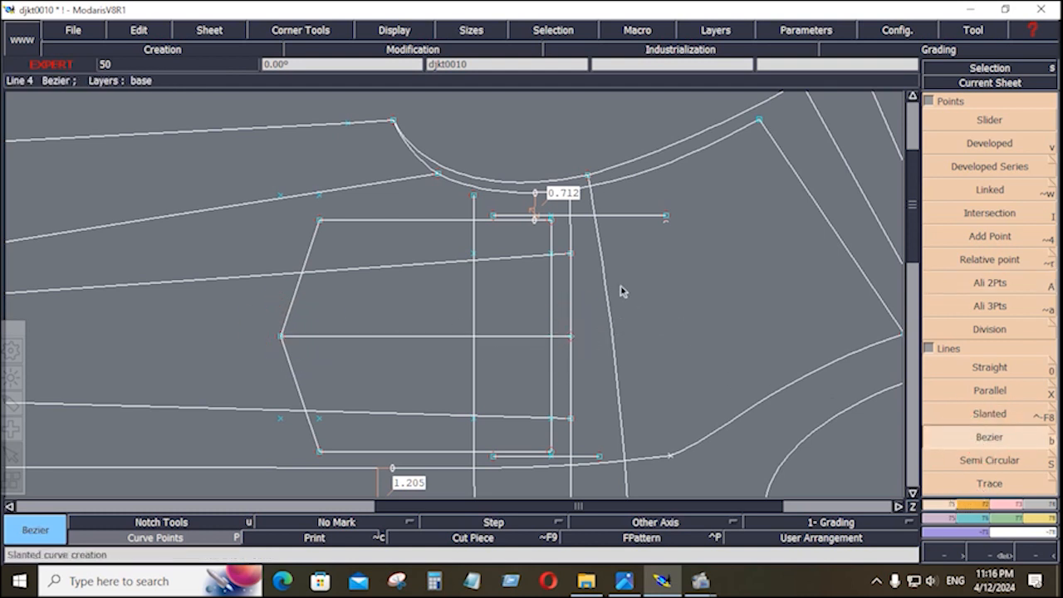
{"action": "left_click", "coordinate": [493, 217]}
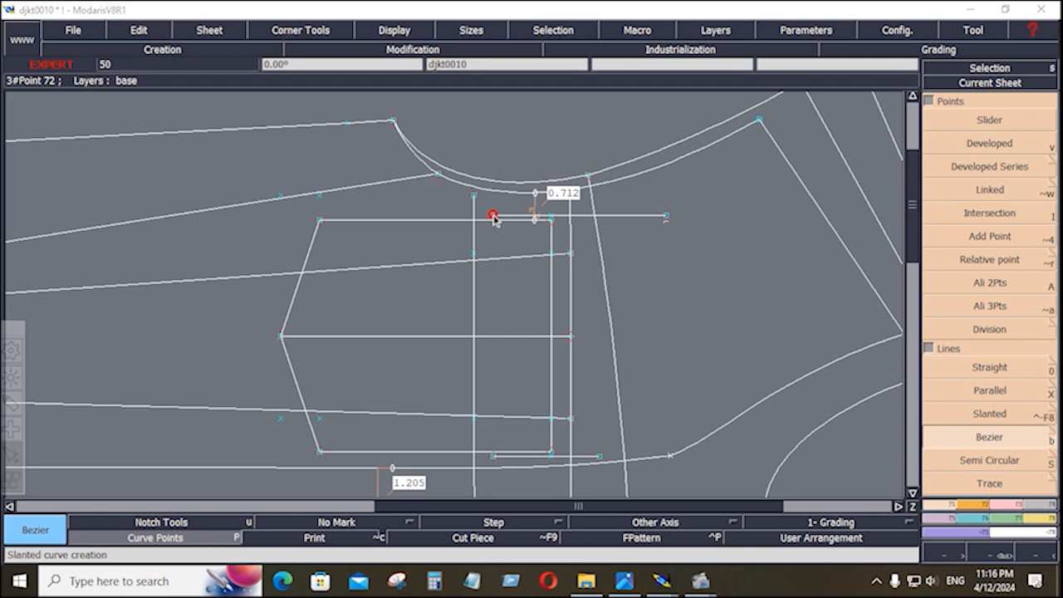
{"action": "left_click", "coordinate": [474, 337]}
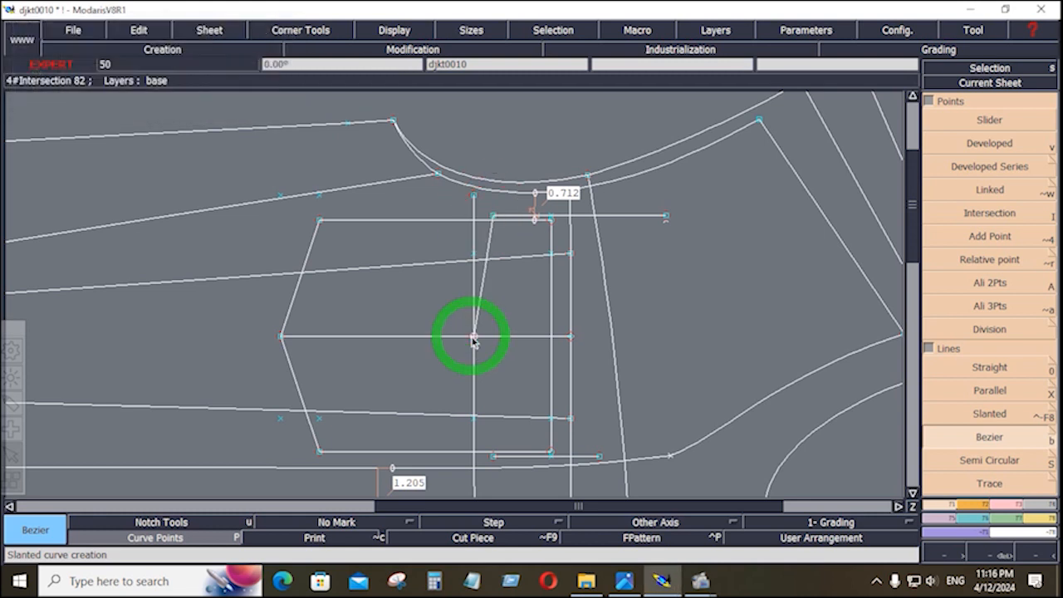
{"action": "left_click", "coordinate": [494, 457]}
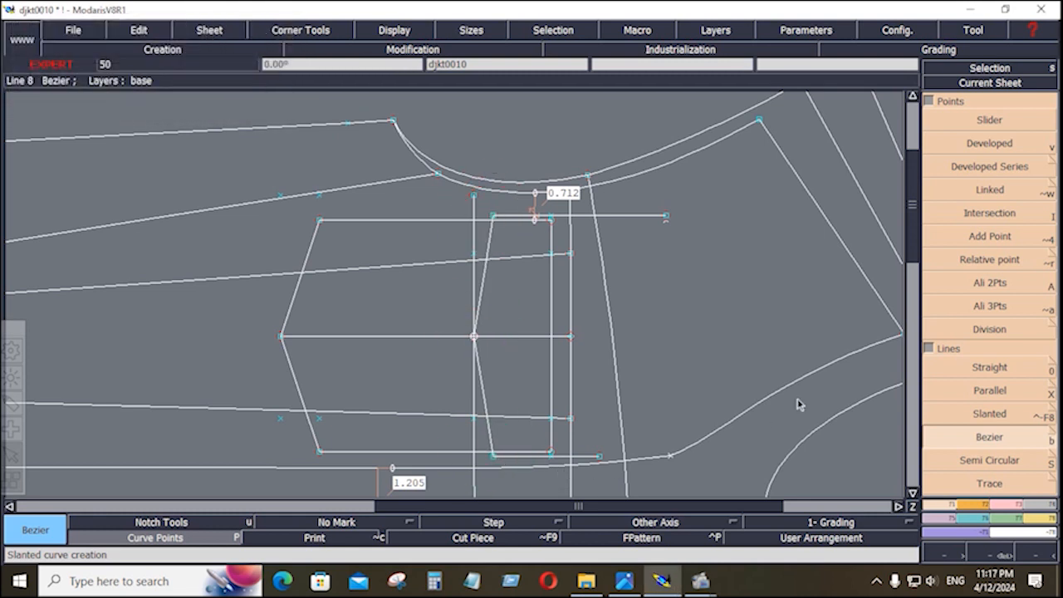
{"action": "scroll", "coordinate": [1012, 495], "scroll_direction": "down", "scroll_amount": 3}
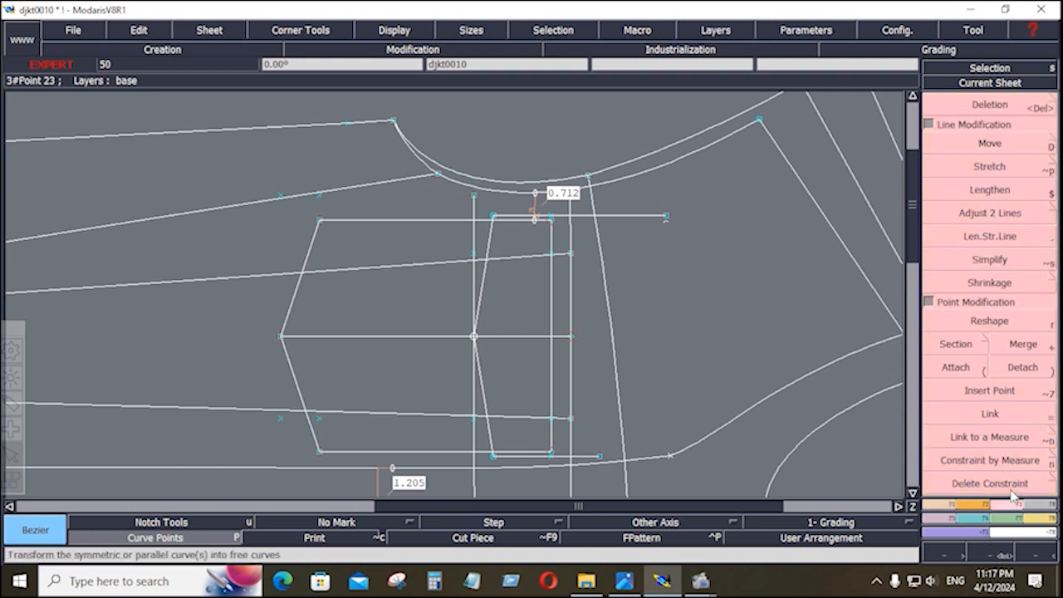
Trim the top horizontal line to the vertical, then delete the old straight edge and leftover points.
{"action": "left_click", "coordinate": [990, 213]}
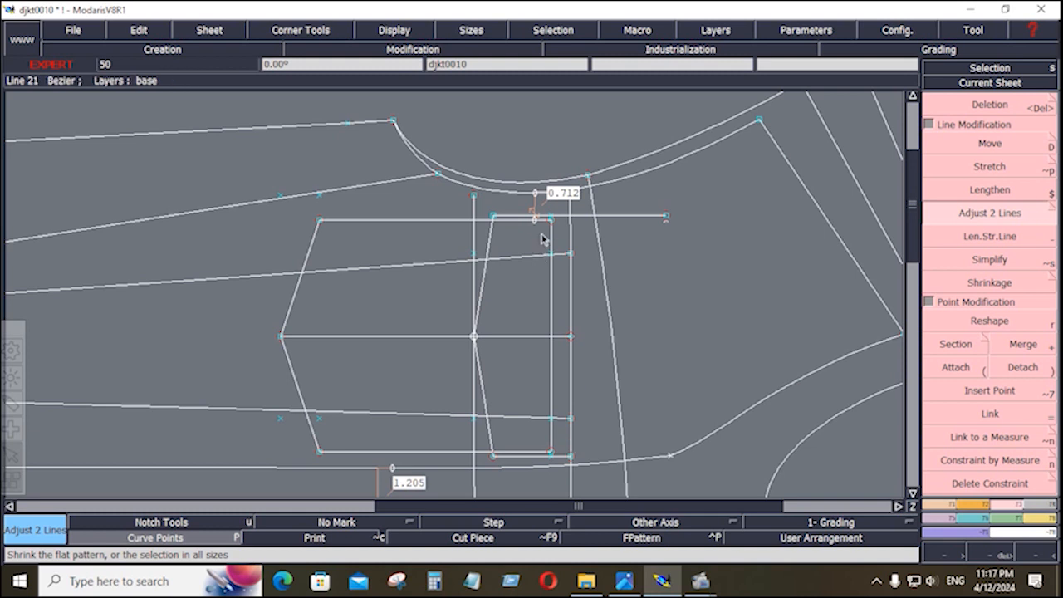
{"action": "left_click", "coordinate": [571, 231]}
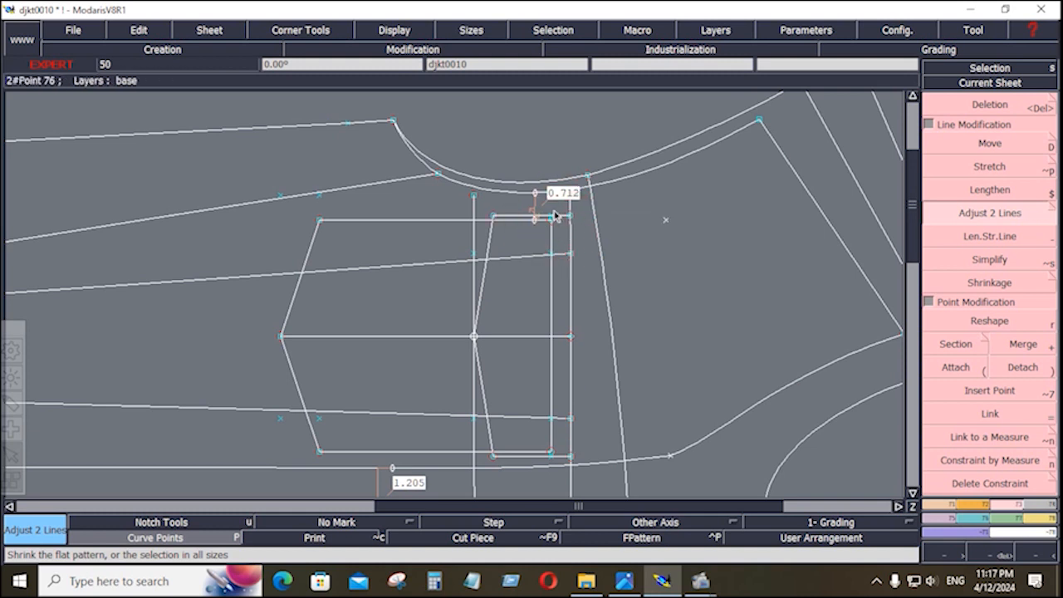
{"action": "key", "text": "Delete"}
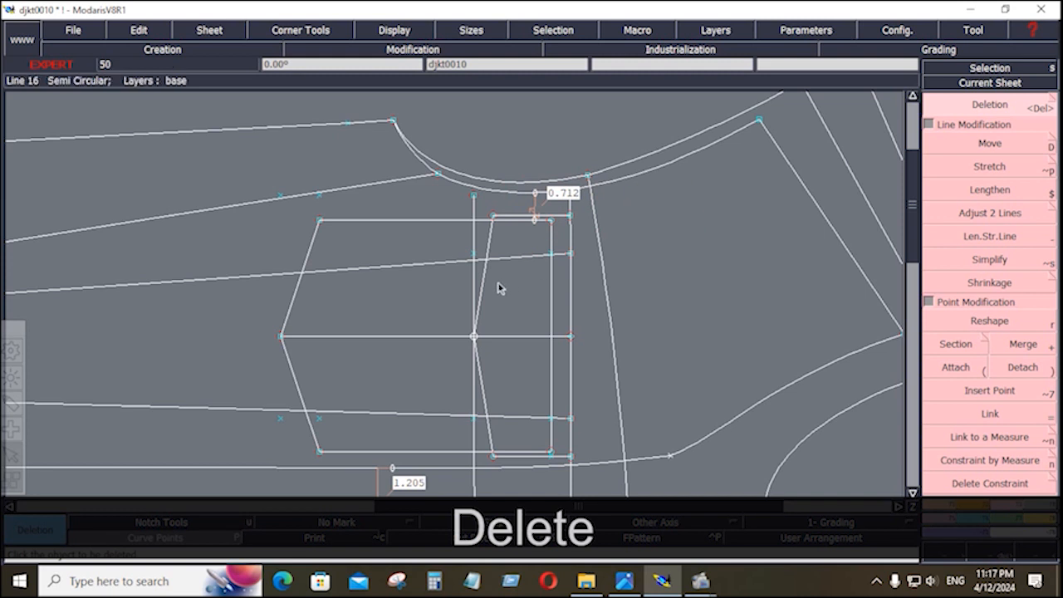
{"action": "left_click", "coordinate": [468, 291]}
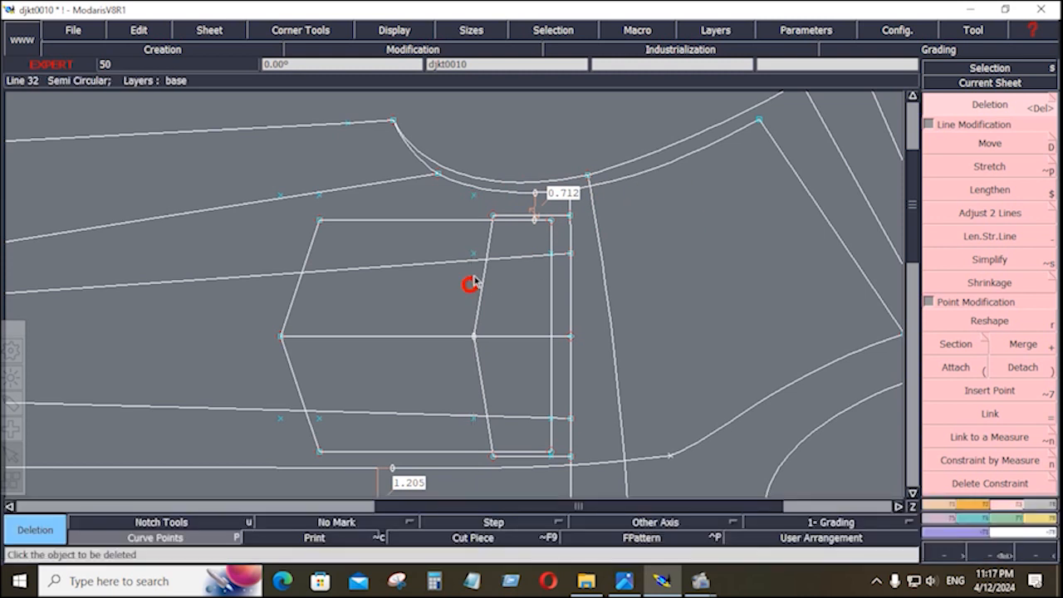
{"action": "left_click", "coordinate": [474, 200]}
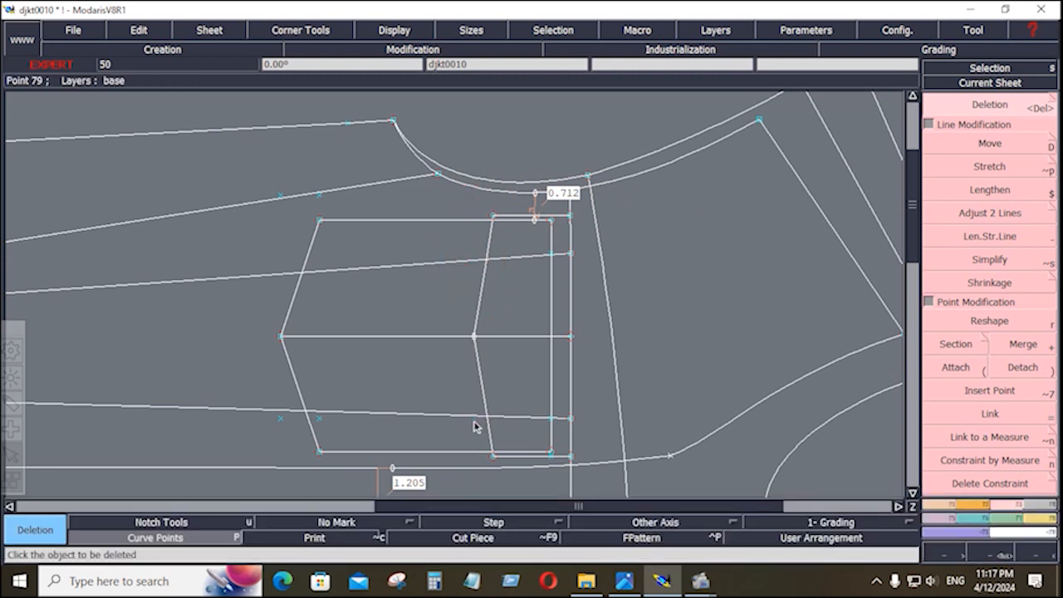
{"action": "left_click", "coordinate": [321, 420]}
{"action": "left_click", "coordinate": [281, 425]}
Remove the 0.712 measurement and its markers, restoring the vertical line deleted by mistake.
{"action": "left_click", "coordinate": [532, 204]}
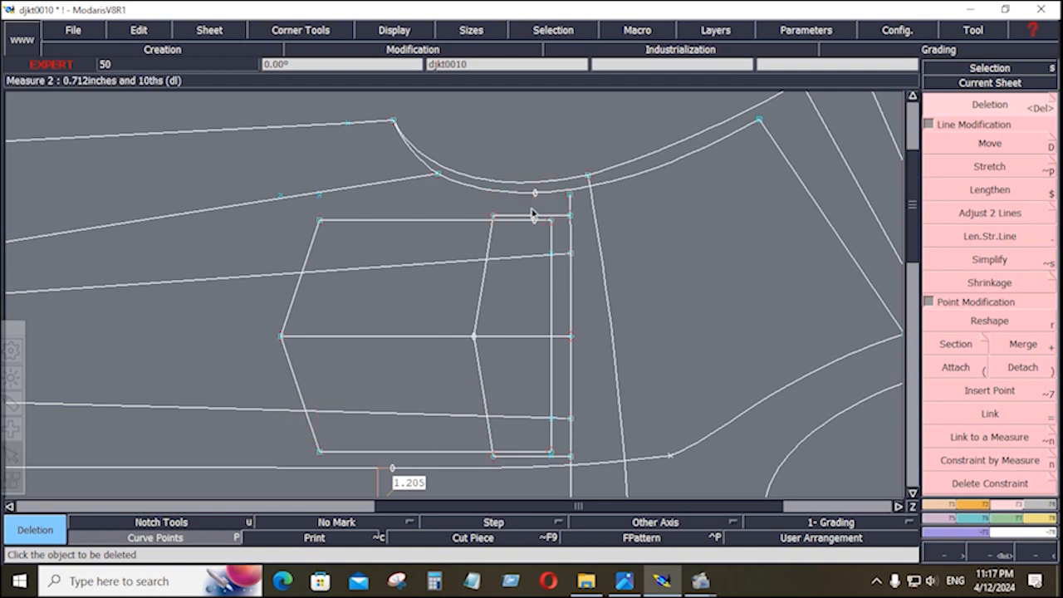
{"action": "left_click", "coordinate": [533, 202]}
{"action": "left_click", "coordinate": [536, 223]}
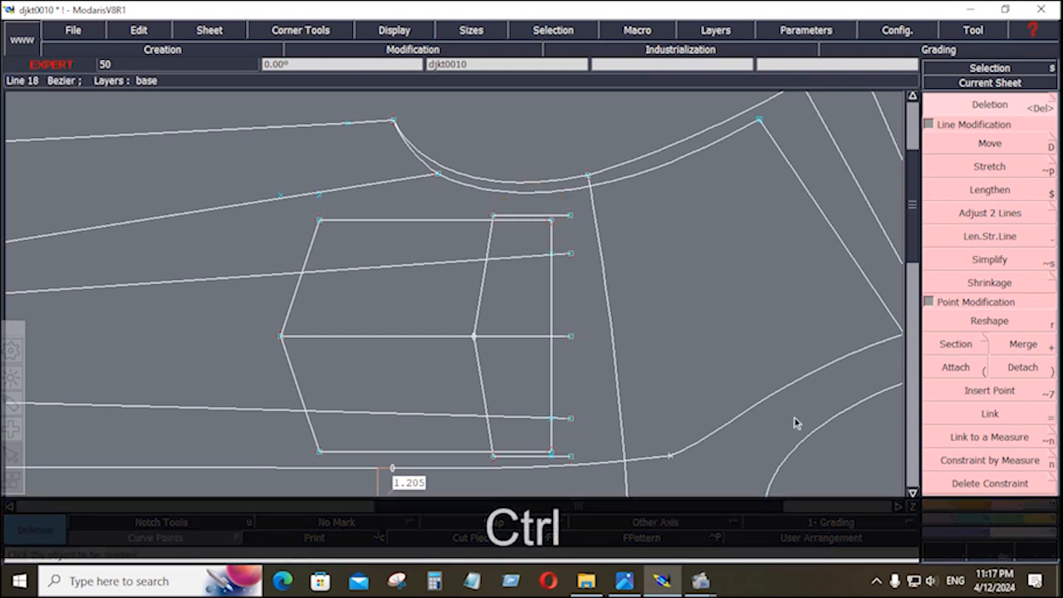
{"action": "key", "text": "ctrl+z"}
{"action": "key", "text": "ctrl+z"}
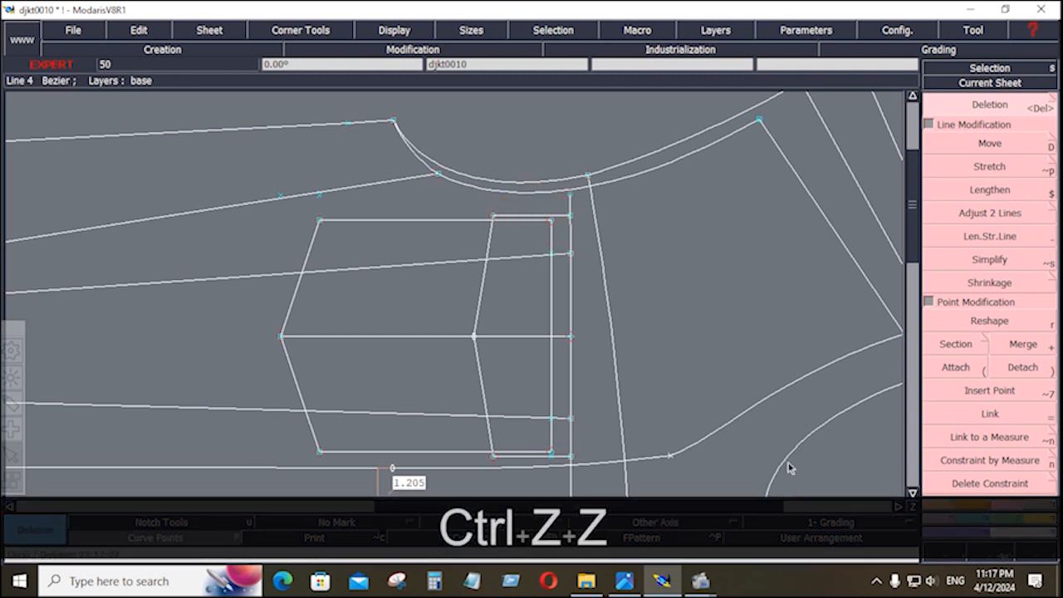
Extend the right vertical line up to meet the top curve.
{"action": "left_click", "coordinate": [1007, 502]}
{"action": "left_click", "coordinate": [989, 213]}
{"action": "left_click", "coordinate": [569, 229]}
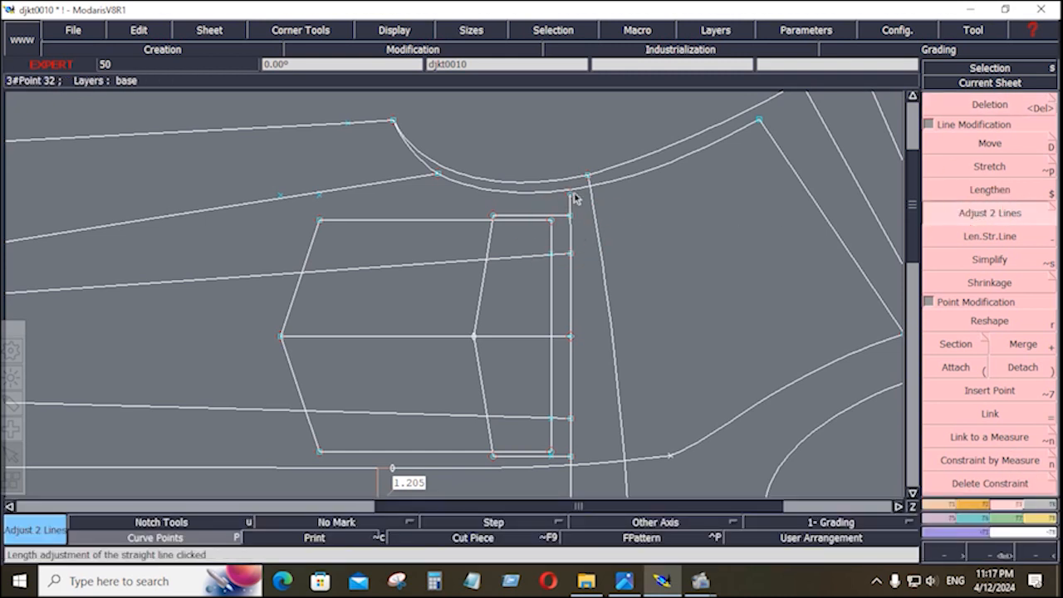
{"action": "left_click", "coordinate": [579, 188]}
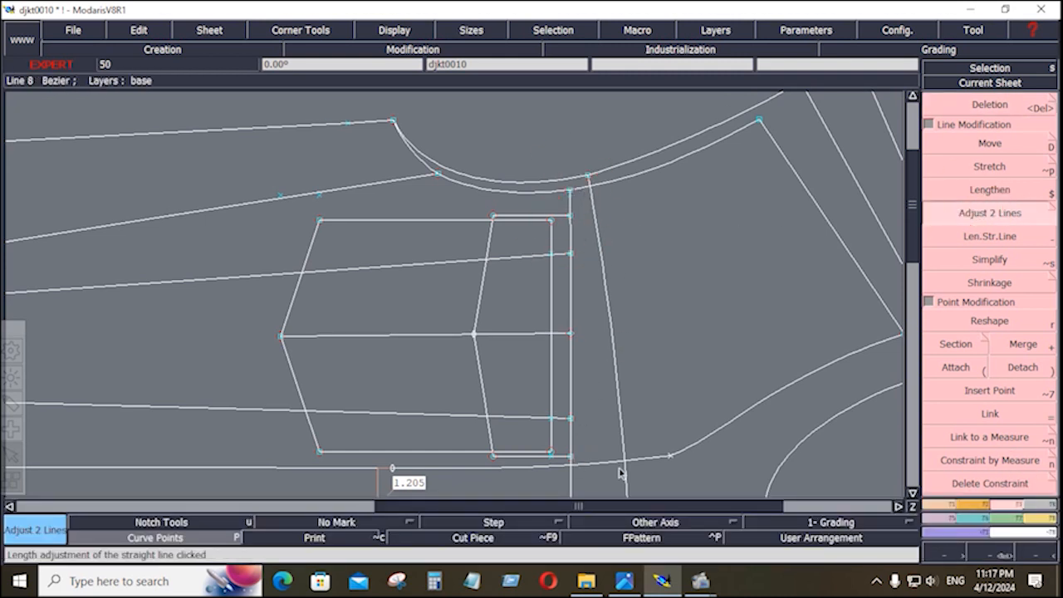
Delete the middle horizontal line across the strap.
{"action": "key", "text": "Delete"}
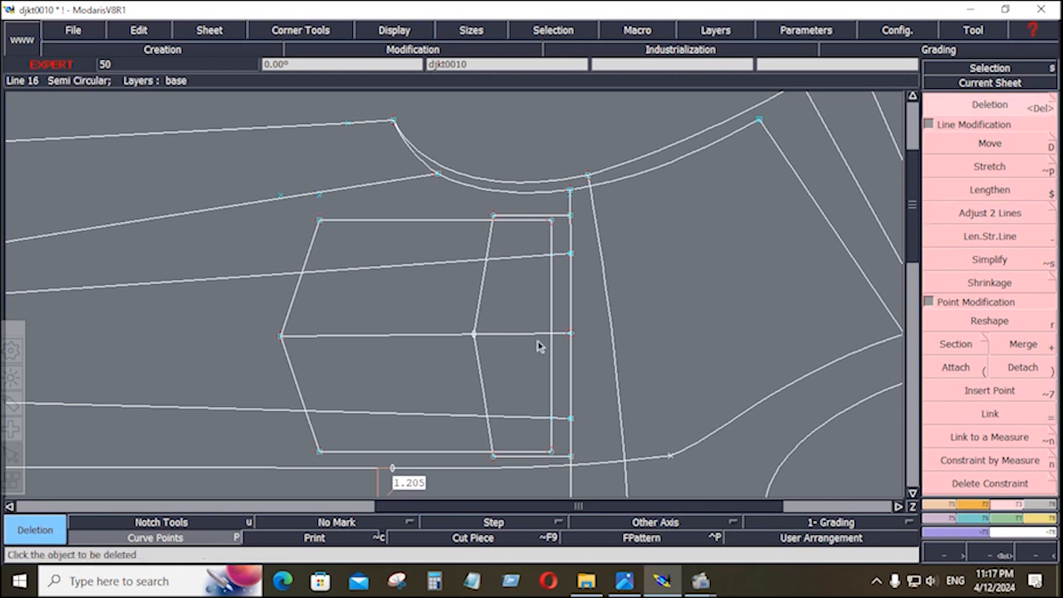
{"action": "left_click", "coordinate": [449, 341]}
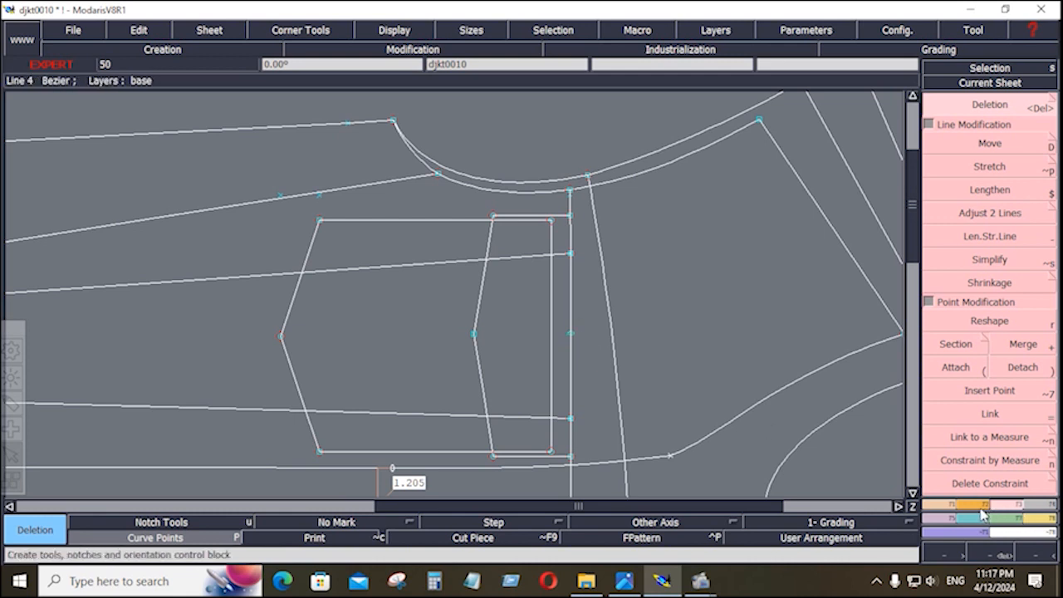
{"action": "left_click", "coordinate": [990, 390]}
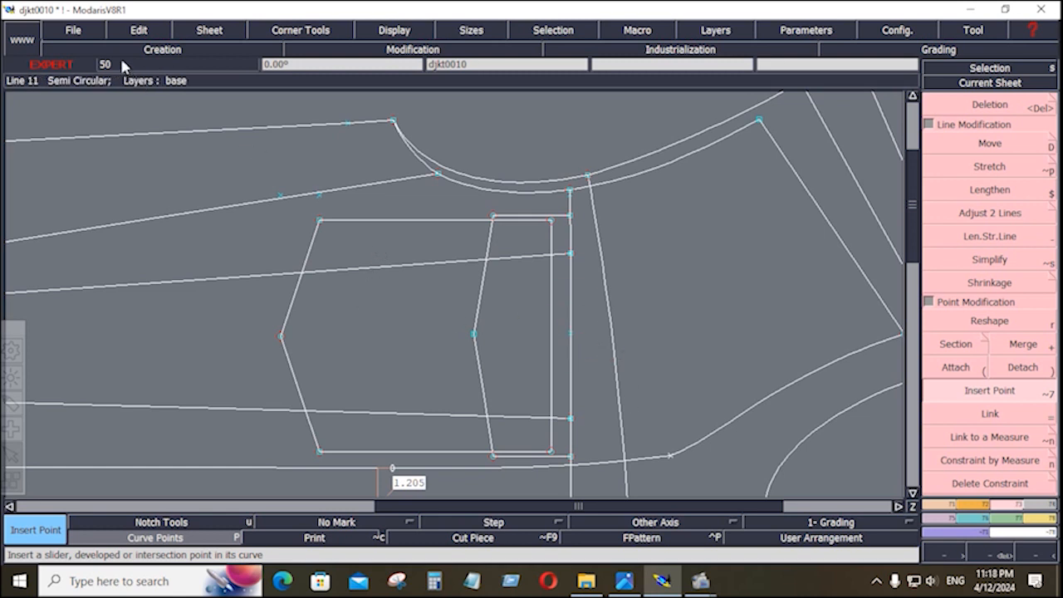
Save the pattern file, continuing past the anomalies warning.
{"action": "left_click", "coordinate": [73, 30]}
{"action": "left_click", "coordinate": [90, 95]}
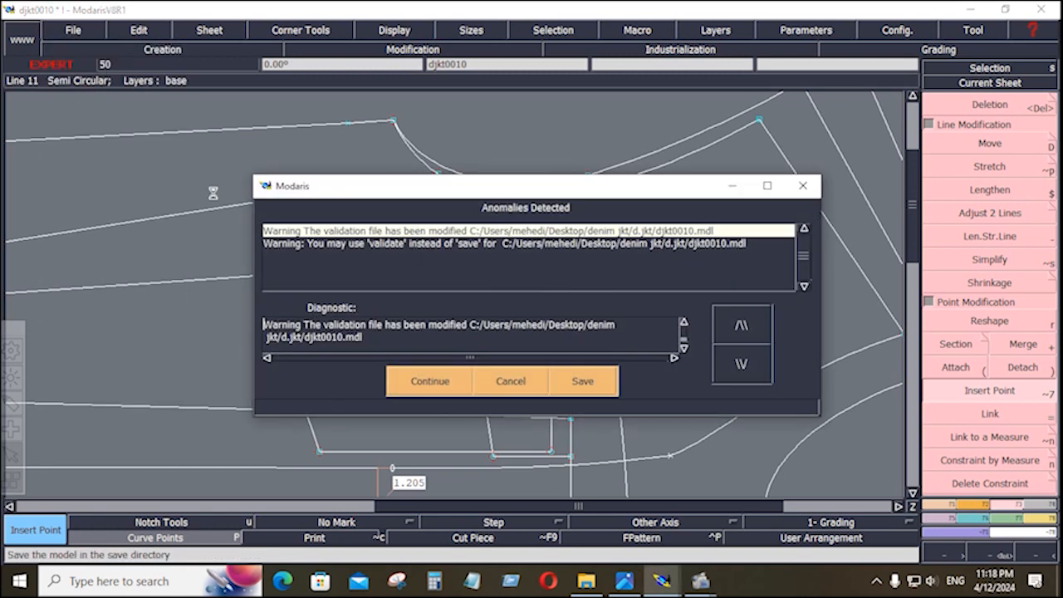
{"action": "left_click", "coordinate": [430, 381]}
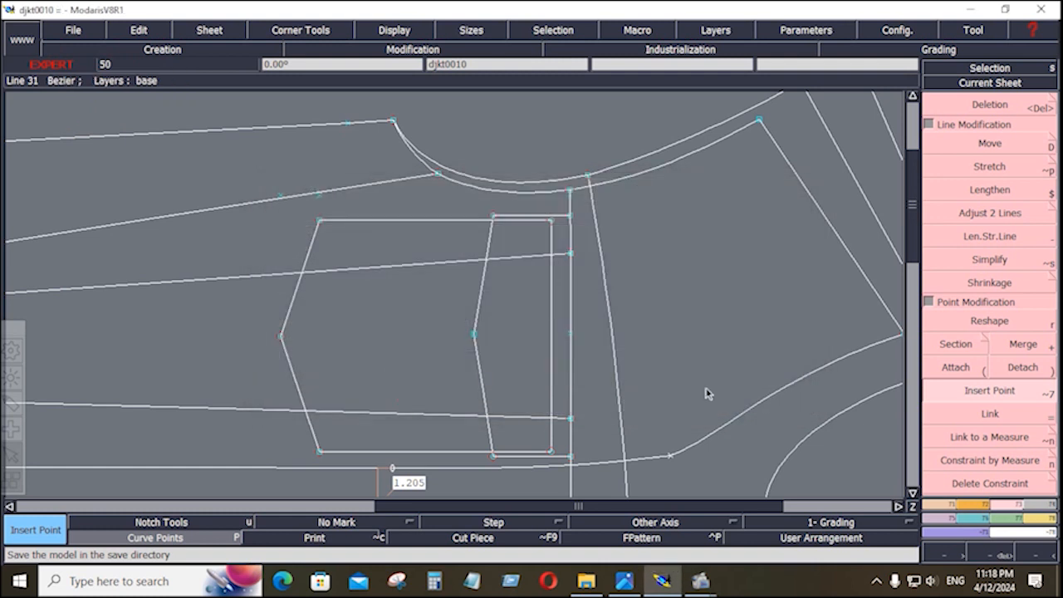
Delete the 1.205 measurement and bring up the jacket spec sheet in Photos.
{"action": "key", "text": "j"}
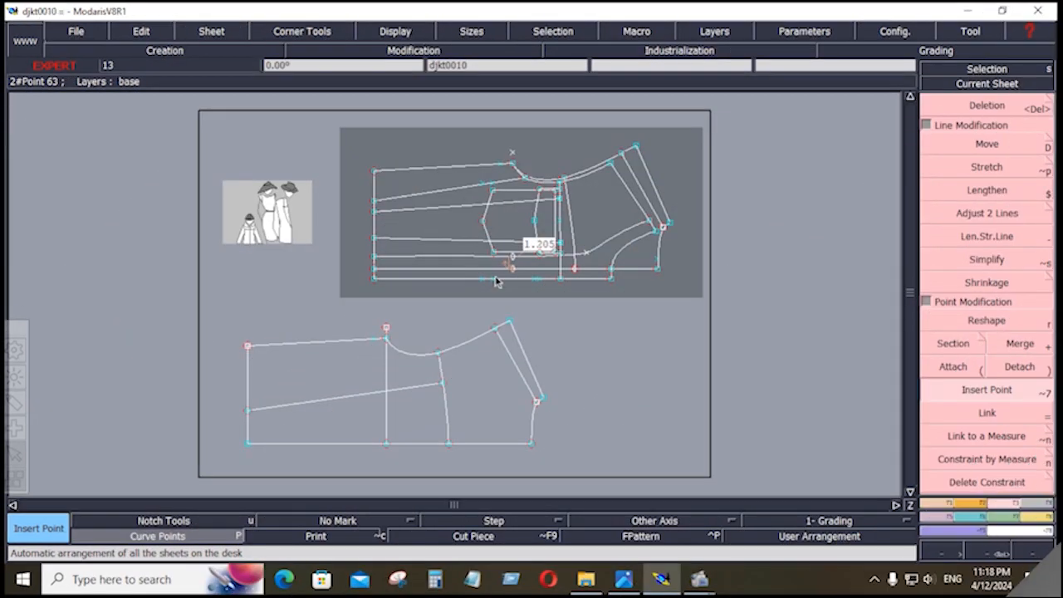
{"action": "key", "text": "Return"}
{"action": "scroll", "coordinate": [585, 297], "scroll_direction": "up", "scroll_amount": 5}
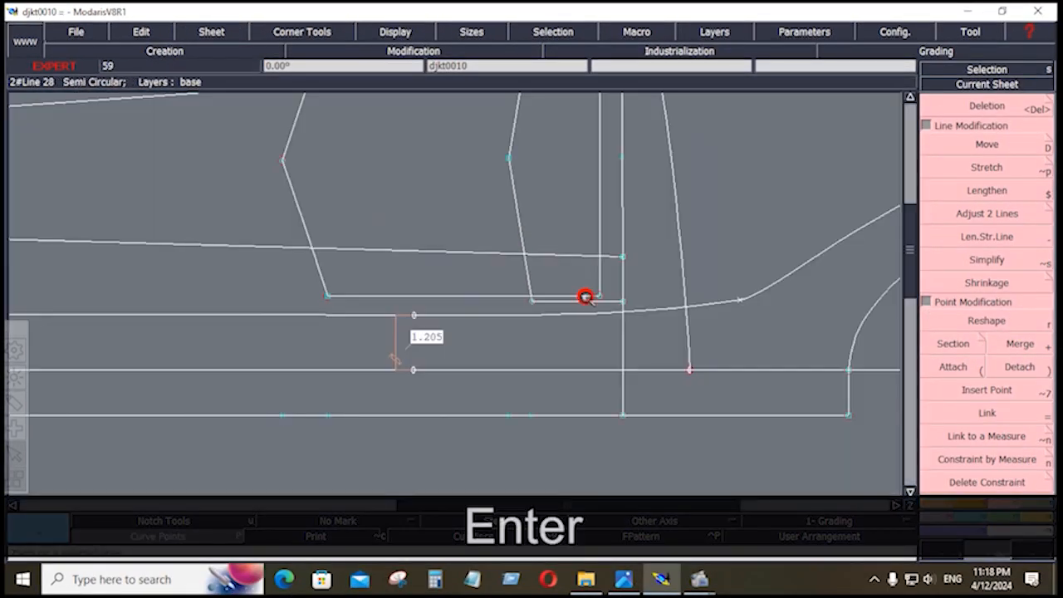
{"action": "key", "text": "Delete"}
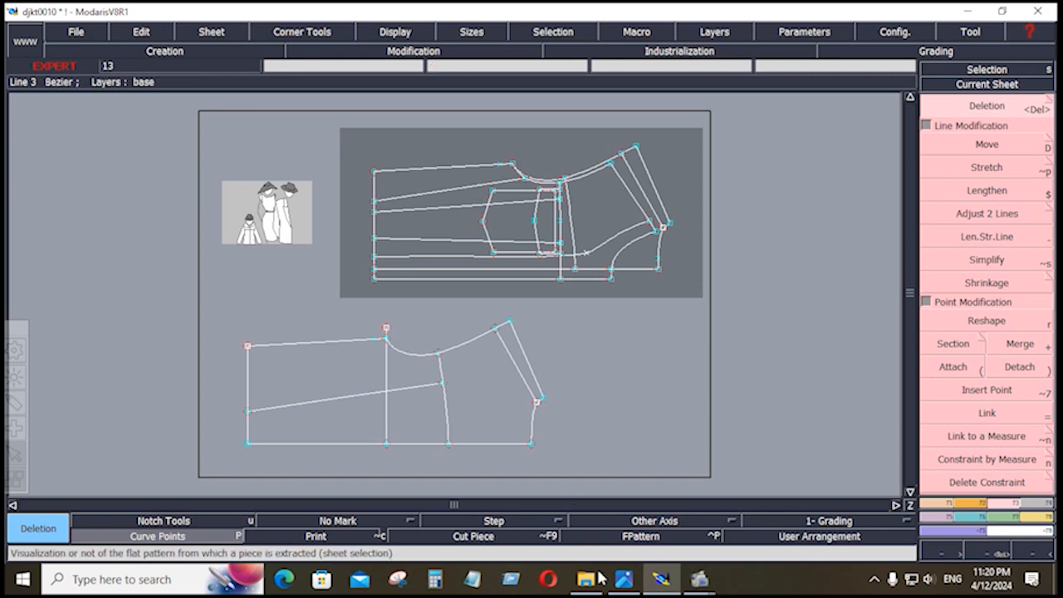
{"action": "left_click", "coordinate": [627, 585]}
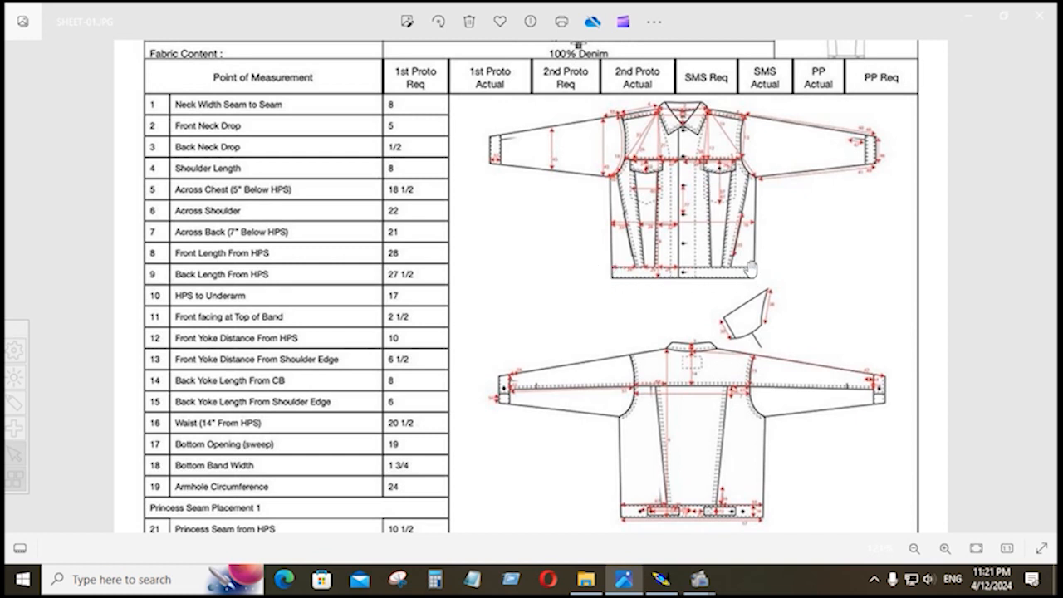
Browse spec sheets SHEET-01 and SHEET-02, then go back to the djkt0010 pattern in Modaris.
{"action": "mouse_move", "coordinate": [1039, 314]}
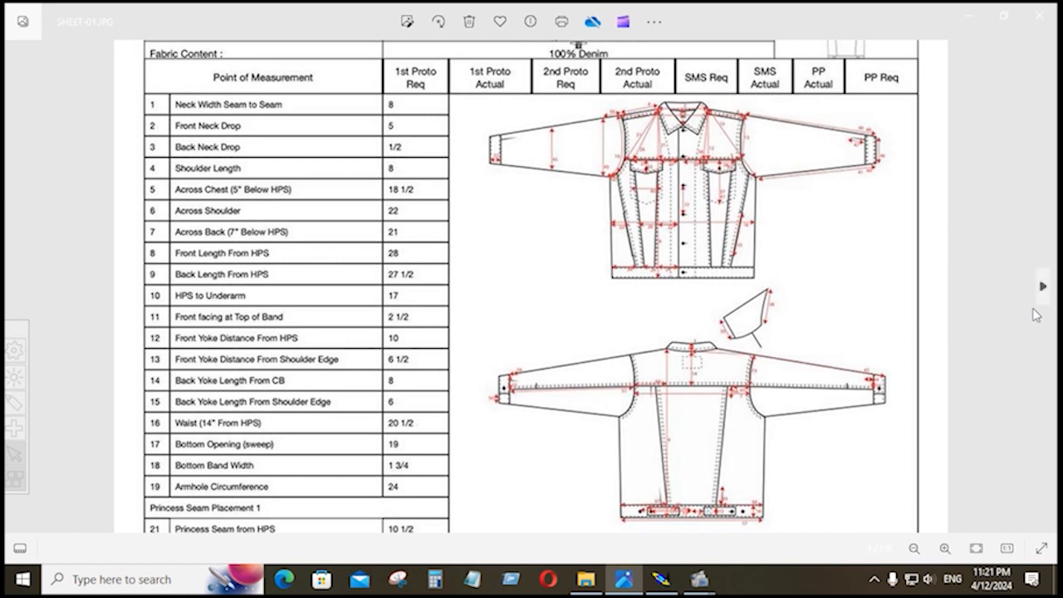
{"action": "left_click", "coordinate": [1044, 289]}
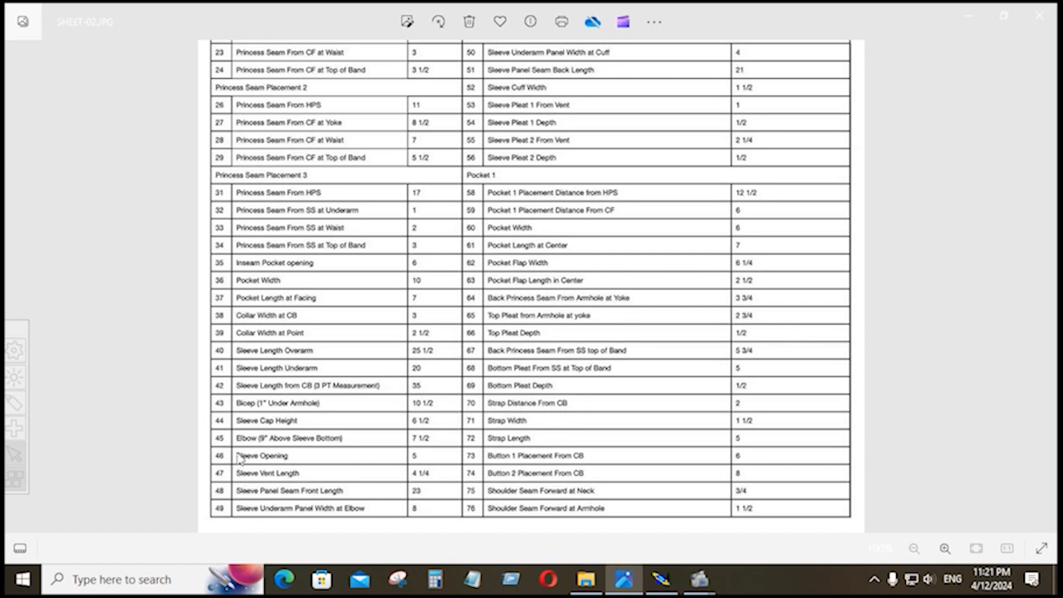
{"action": "left_click", "coordinate": [17, 287]}
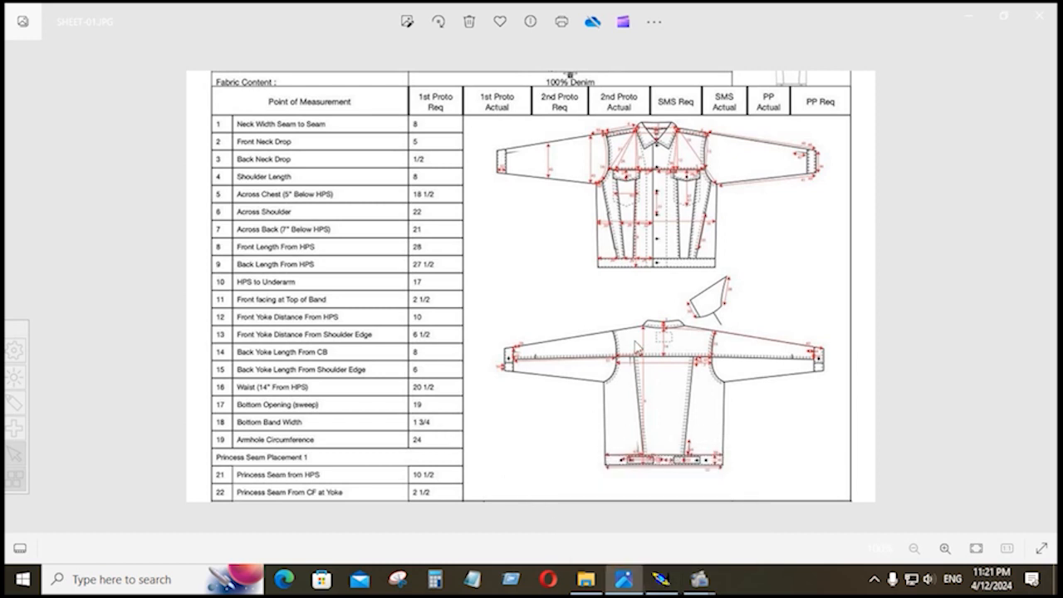
{"action": "left_click", "coordinate": [675, 586]}
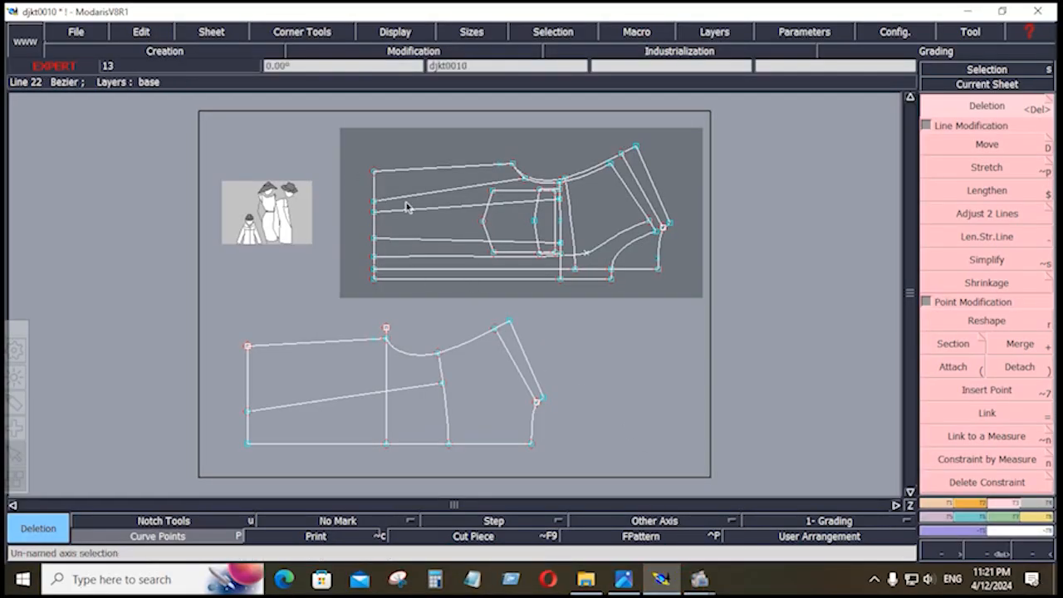
Move the top sleeve piece's left-edge points 1.75 inches right with 0 vertical shift.
{"action": "key", "text": "shift+f"}
{"action": "key", "text": "shift+f"}
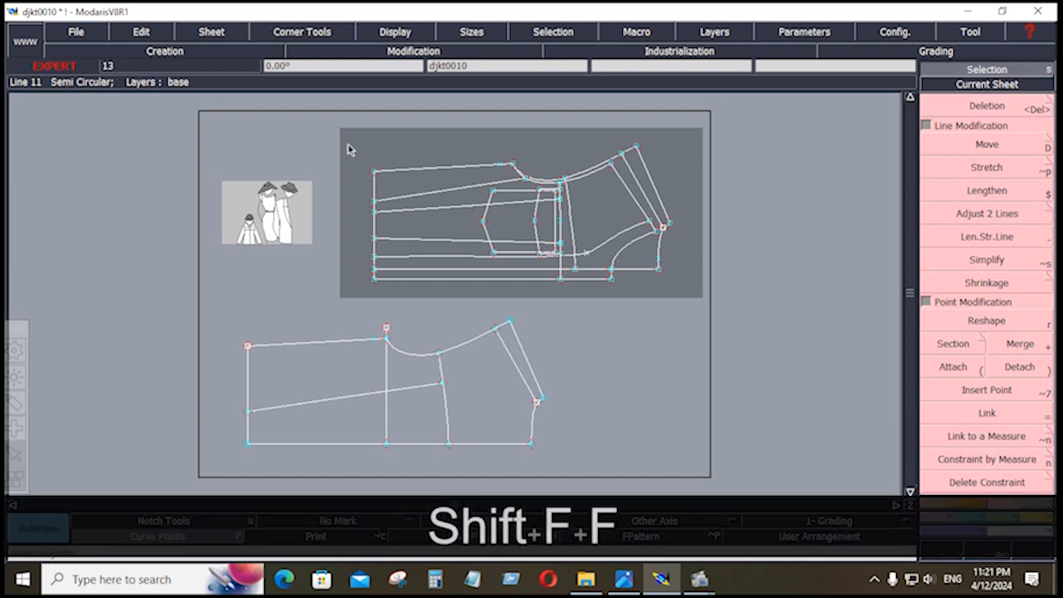
{"action": "left_click_drag", "start_coordinate": [348, 150], "coordinate": [401, 297]}
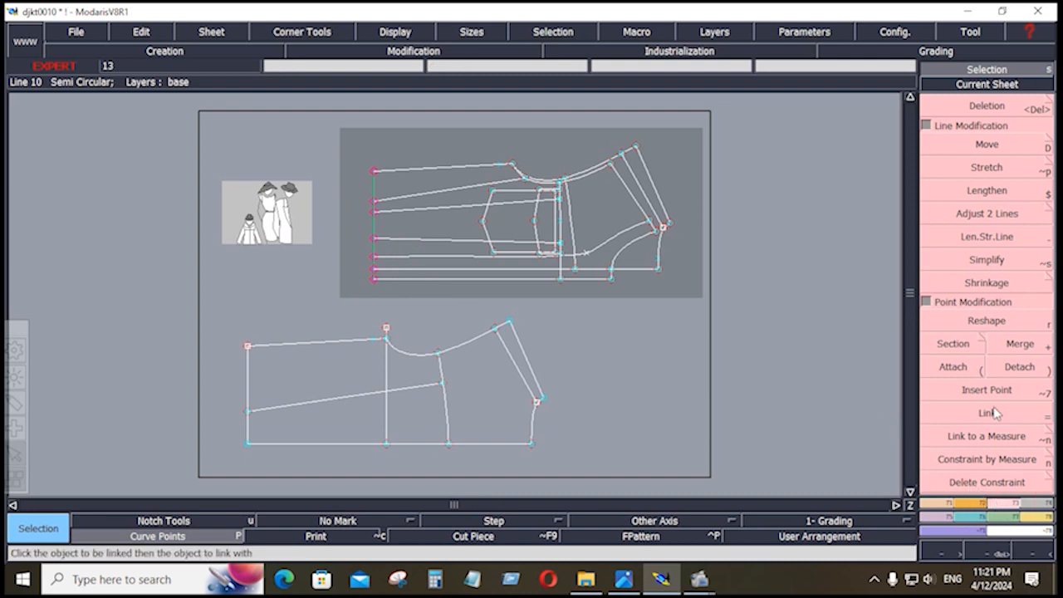
{"action": "left_click", "coordinate": [989, 145]}
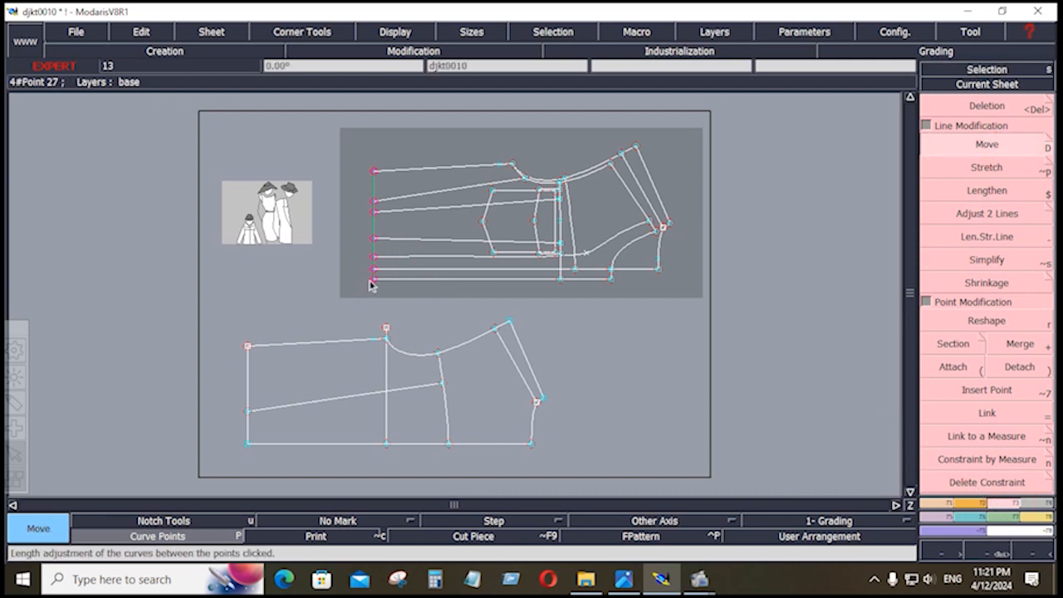
{"action": "left_click", "coordinate": [374, 283]}
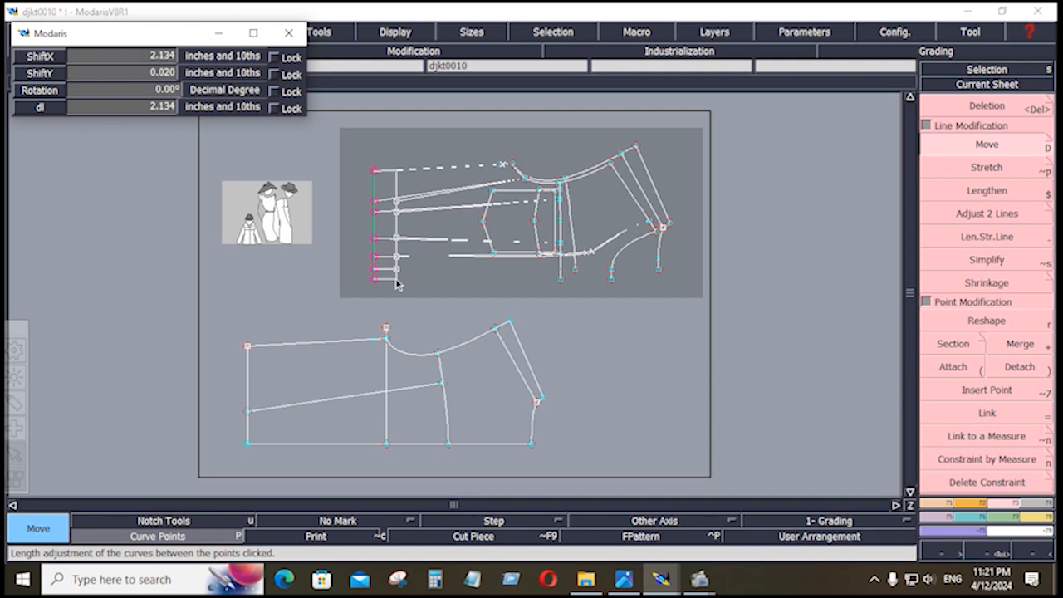
{"action": "key", "text": "Down"}
{"action": "type", "text": "1"}
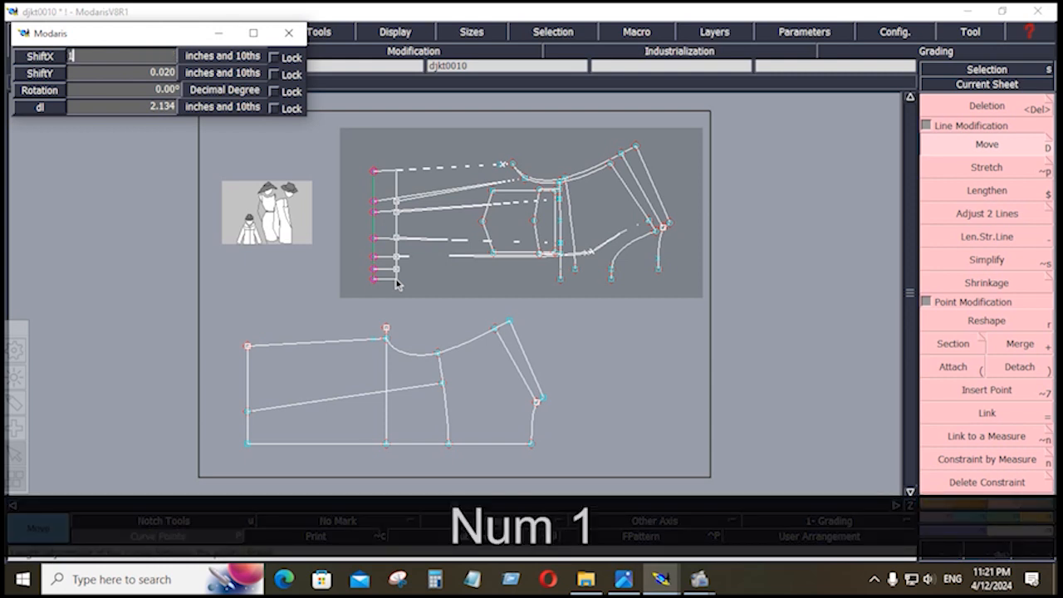
{"action": "type", "text": ".75"}
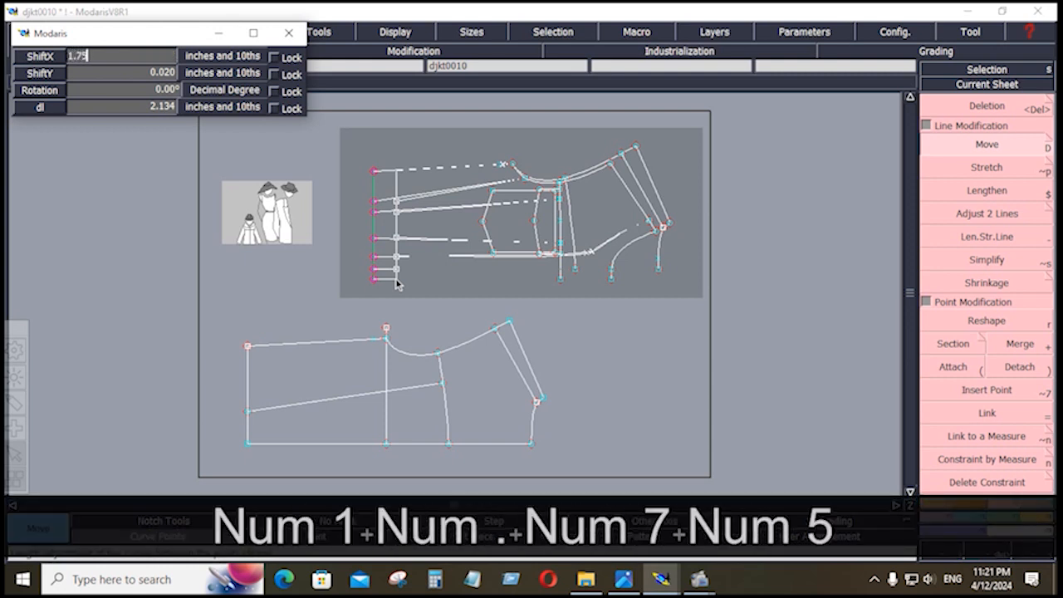
{"action": "key", "text": "Return"}
{"action": "key", "text": "Down"}
{"action": "type", "text": "0"}
{"action": "key", "text": "Down"}
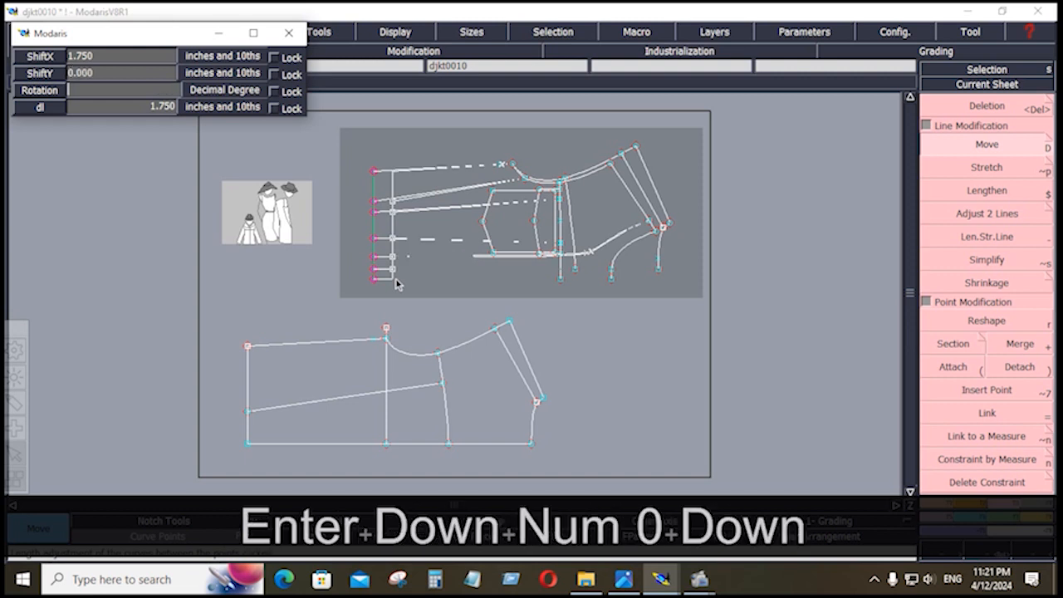
{"action": "left_click", "coordinate": [560, 332]}
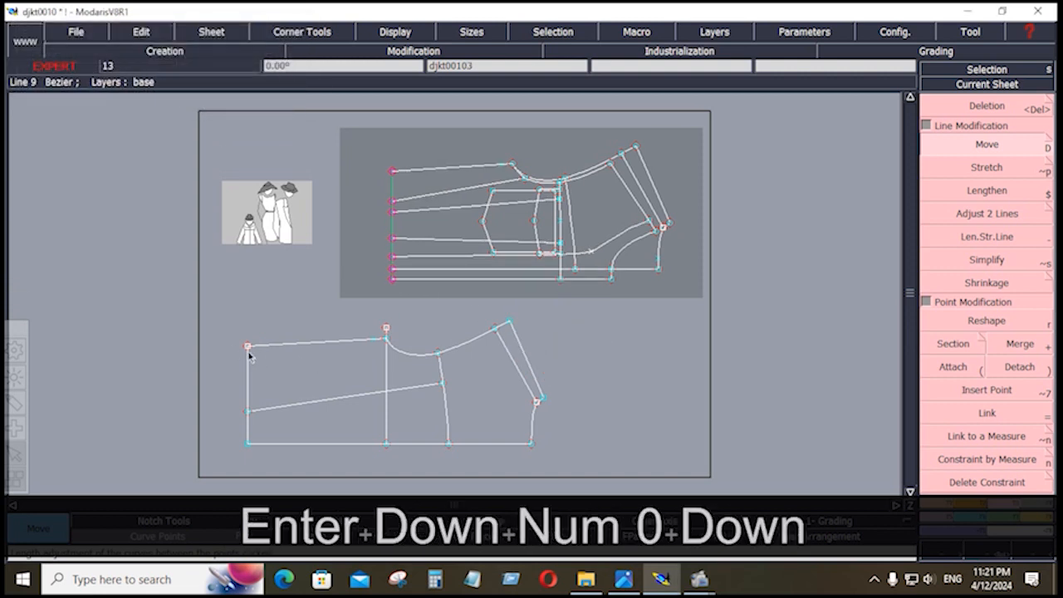
Move the lower piece's left-edge points the same 1.75 inches right and clear the selection.
{"action": "left_click_drag", "start_coordinate": [214, 319], "coordinate": [275, 463]}
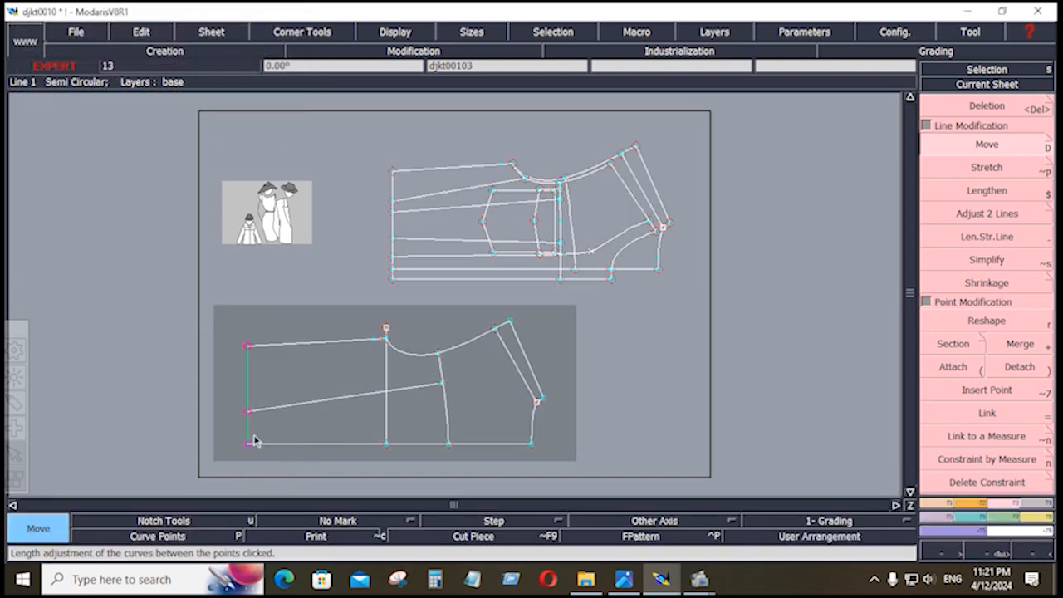
{"action": "key", "text": "shift+f"}
{"action": "key", "text": "shift+f"}
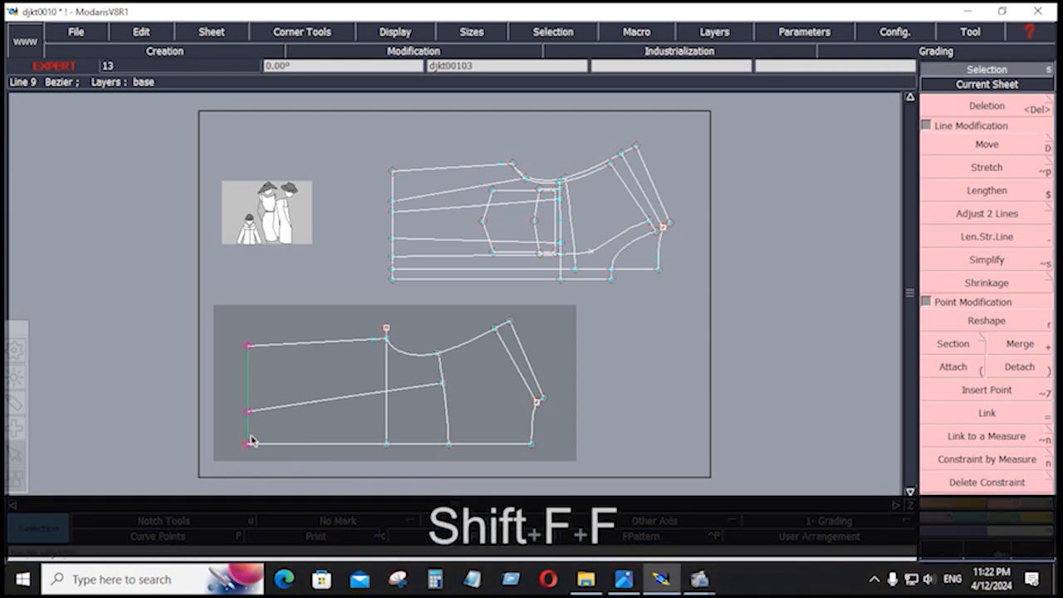
{"action": "left_click", "coordinate": [981, 146]}
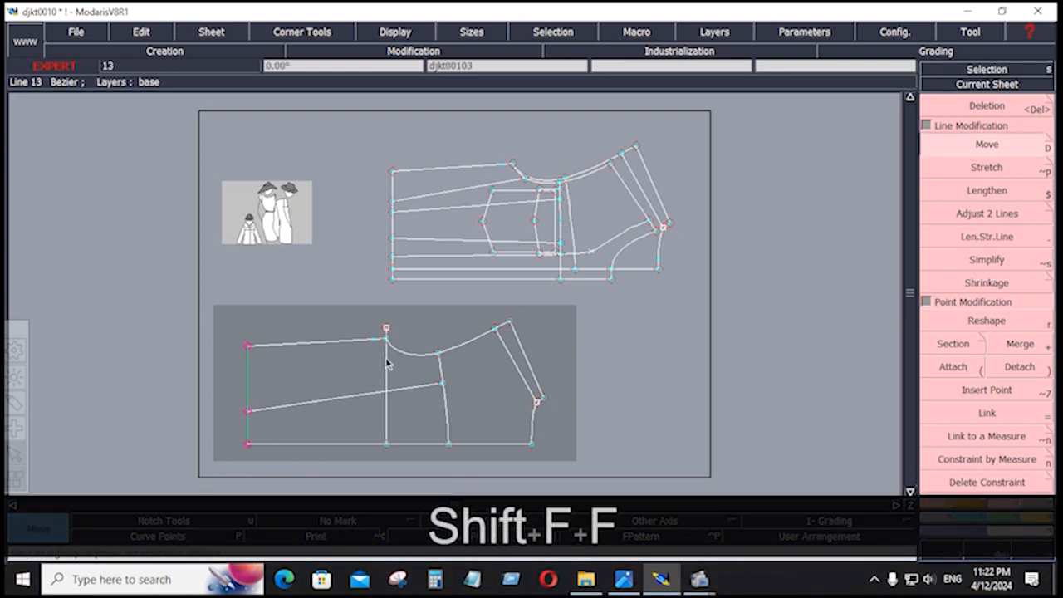
{"action": "left_click", "coordinate": [247, 413]}
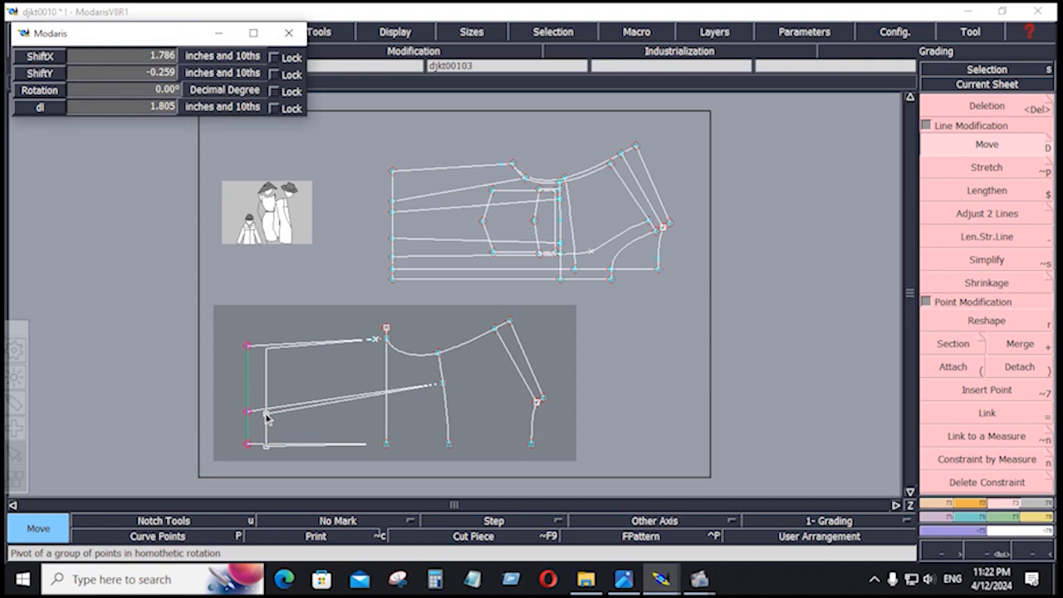
{"action": "key", "text": "Down"}
{"action": "key", "text": "Down"}
{"action": "key", "text": "Down"}
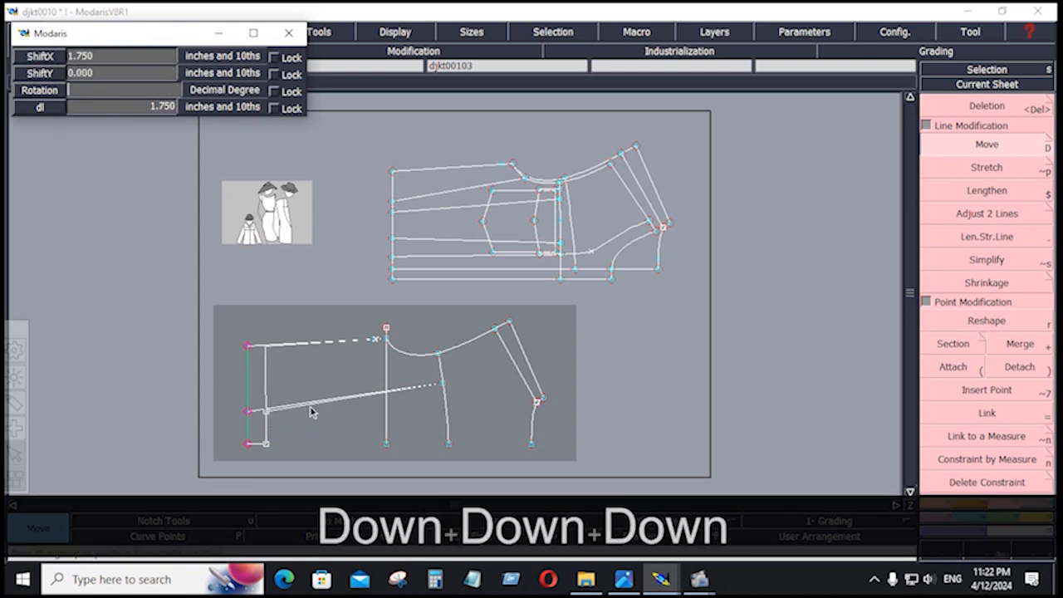
{"action": "left_click", "coordinate": [332, 377]}
{"action": "left_click", "coordinate": [626, 354]}
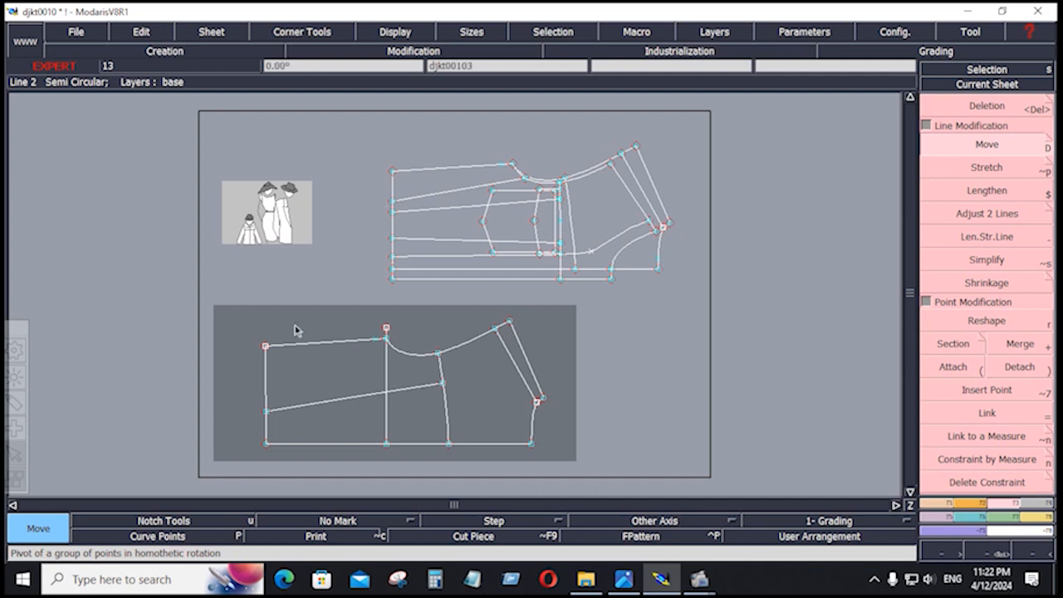
Draw parallel lines 1.75 inches outside the left edges of both sleeve pieces.
{"action": "left_click", "coordinate": [935, 504]}
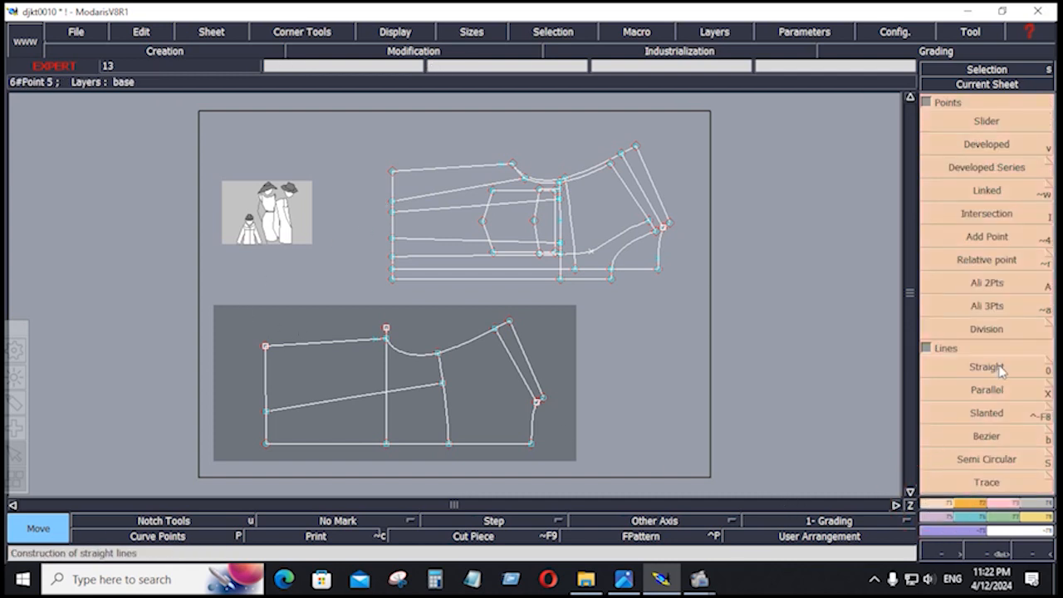
{"action": "left_click", "coordinate": [987, 389]}
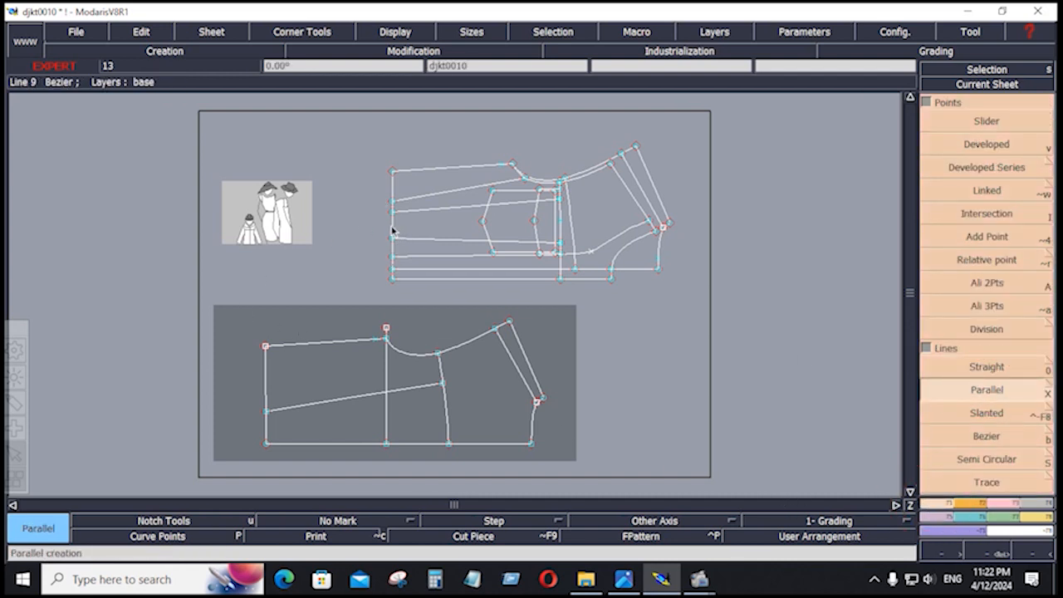
{"action": "left_click", "coordinate": [393, 232]}
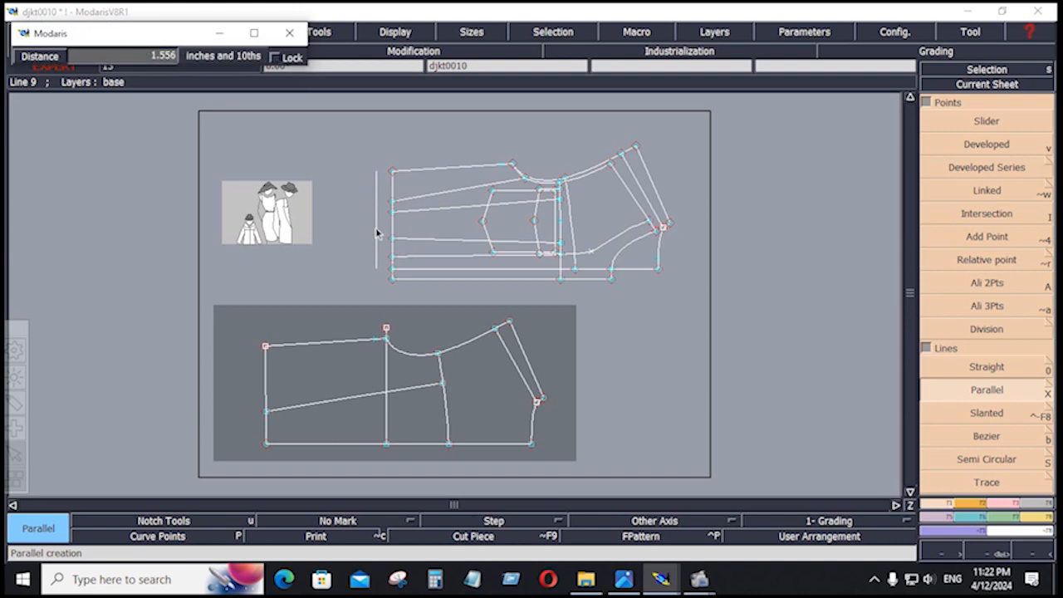
{"action": "key", "text": "Down"}
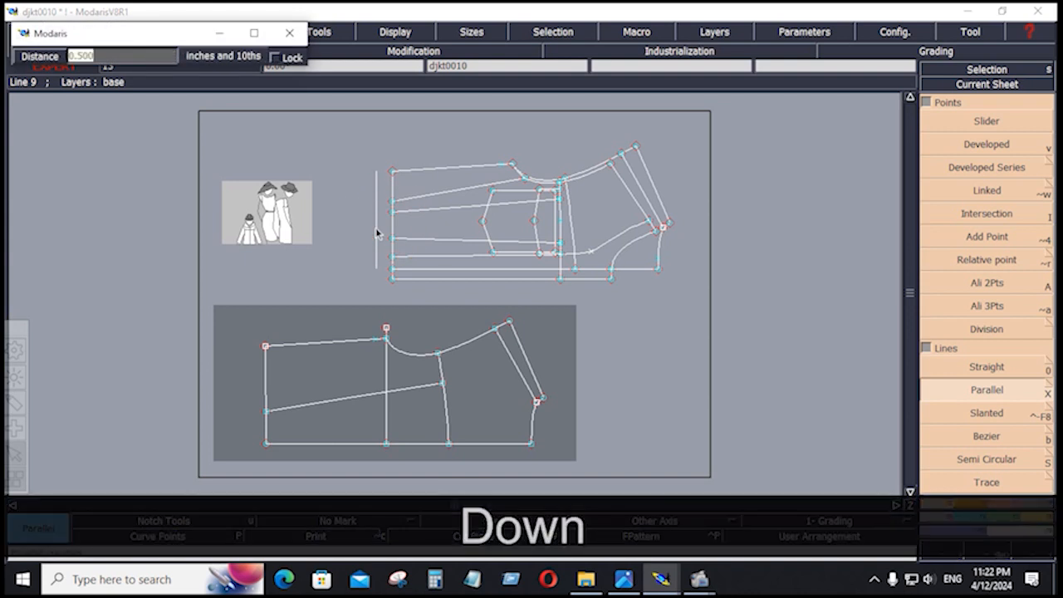
{"action": "type", "text": "1.75"}
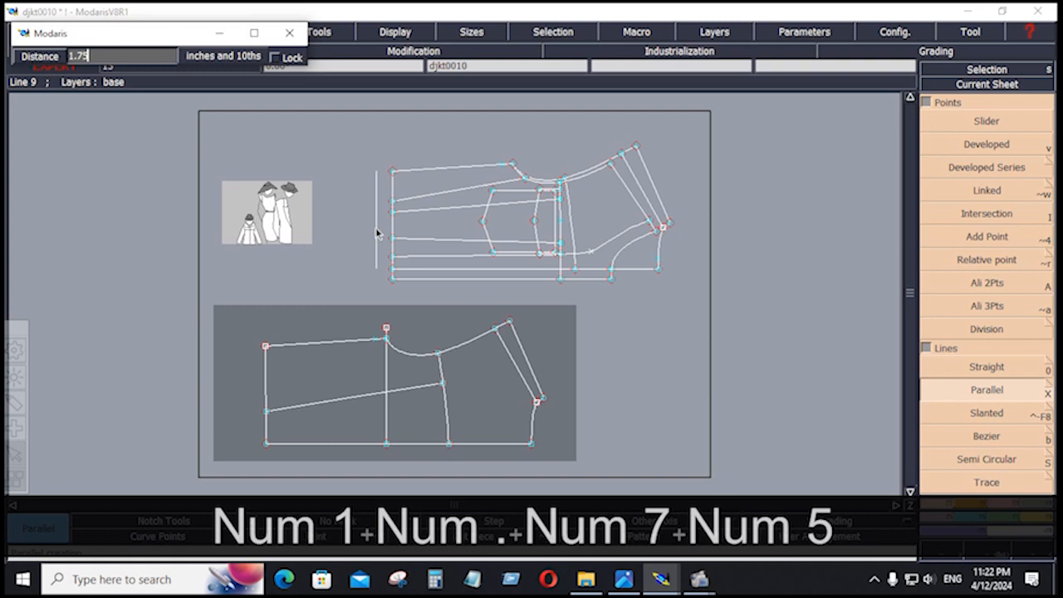
{"action": "key", "text": "Return"}
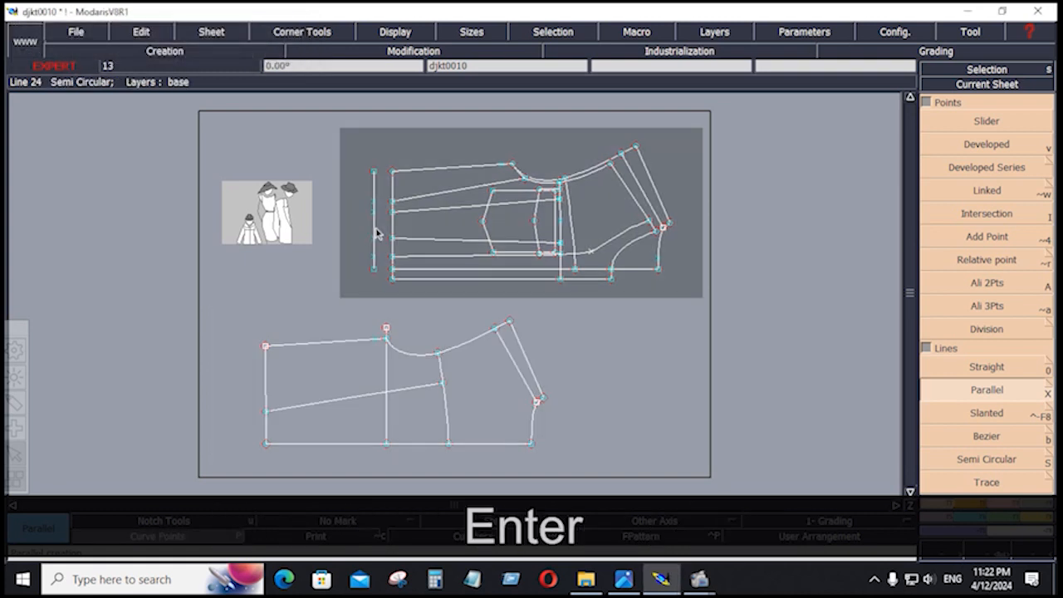
{"action": "left_click", "coordinate": [262, 382]}
{"action": "key", "text": "Down"}
{"action": "key", "text": "Down"}
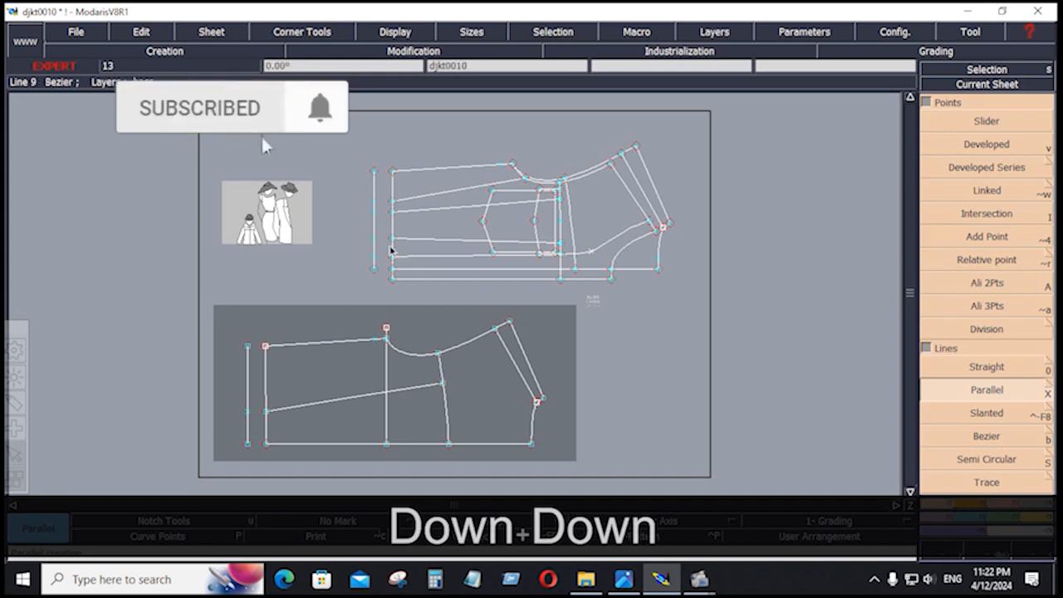
{"action": "key", "text": "Return"}
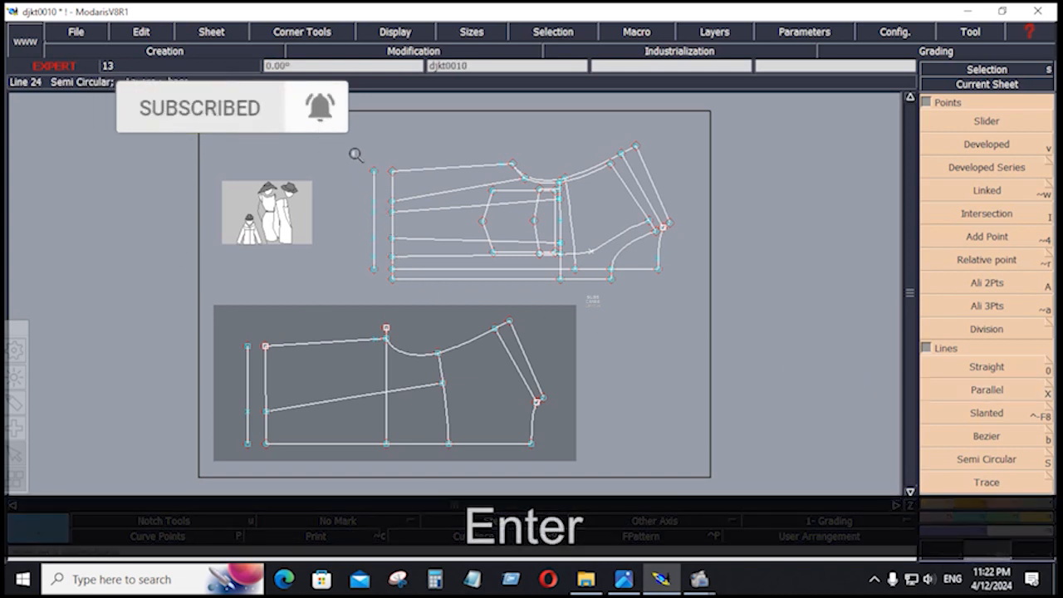
Draw short top and lower lines joining the sleeve's left edge to the parallel guide line.
{"action": "left_click_drag", "start_coordinate": [354, 155], "coordinate": [415, 308]}
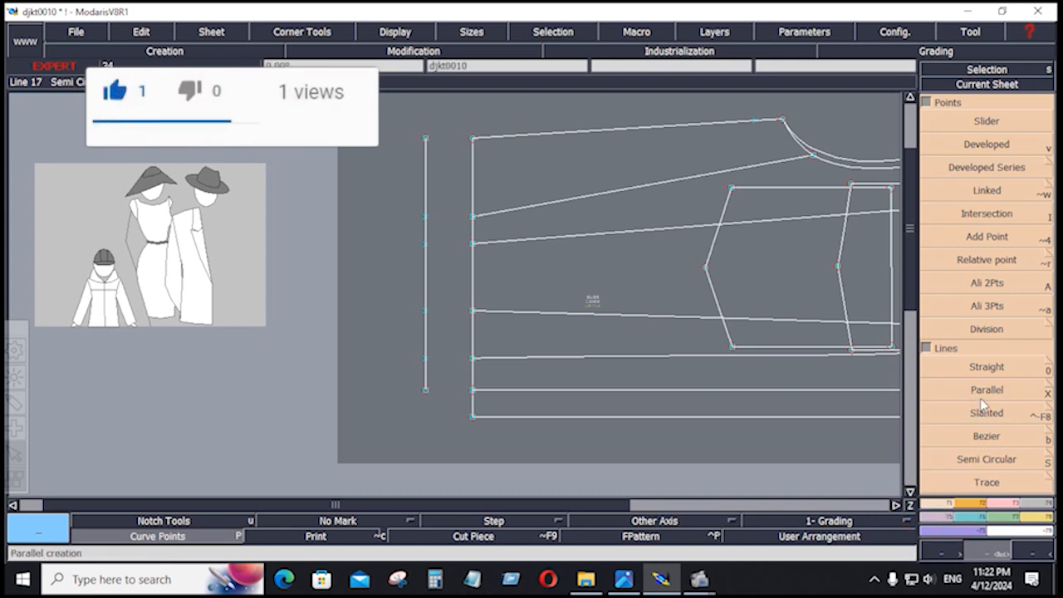
{"action": "left_click", "coordinate": [985, 435]}
{"action": "left_click", "coordinate": [473, 140]}
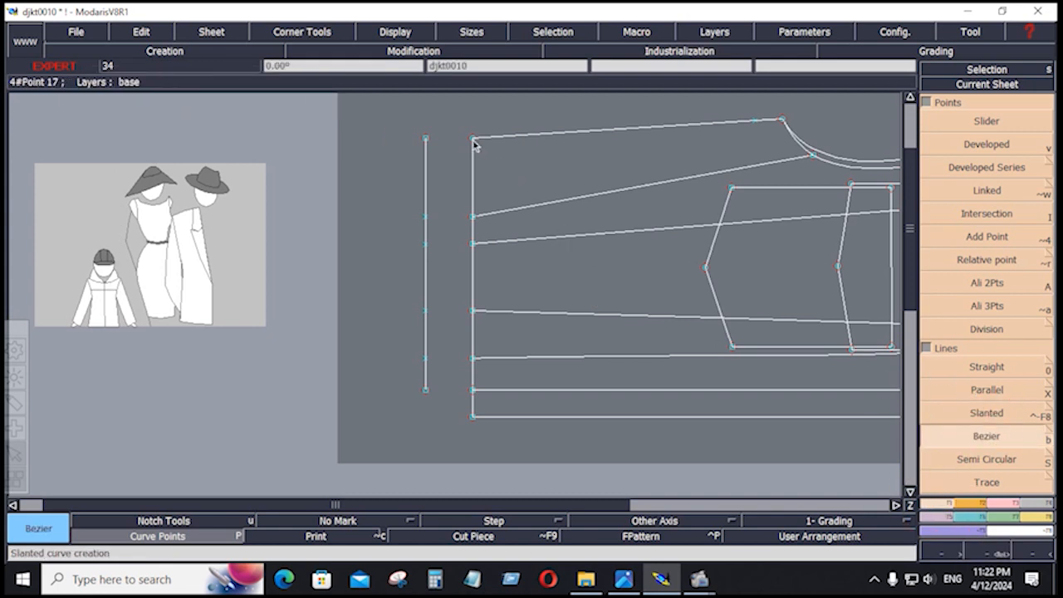
{"action": "left_click", "coordinate": [425, 140]}
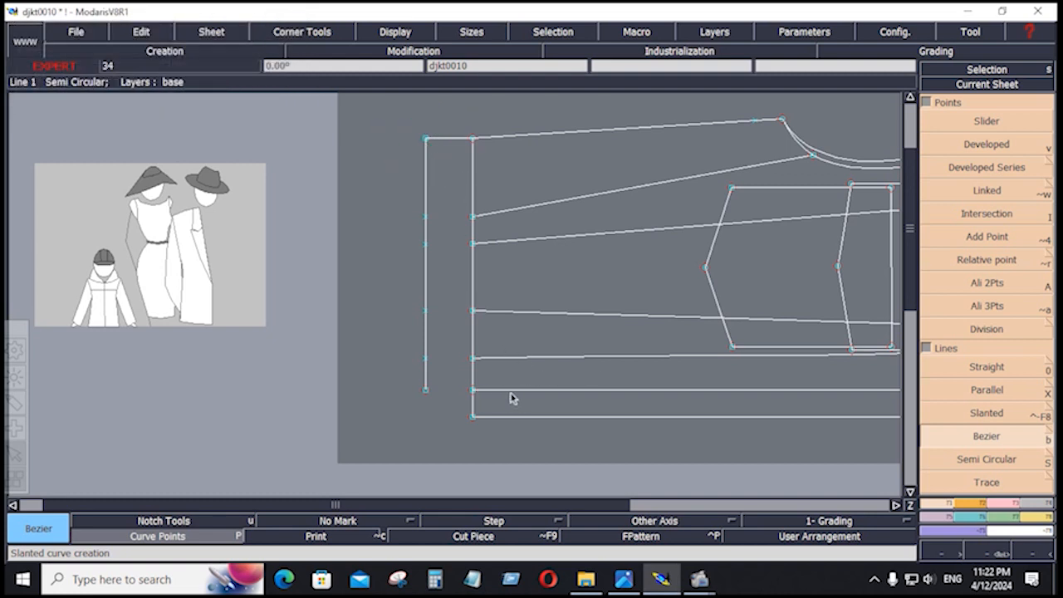
{"action": "left_click", "coordinate": [472, 390]}
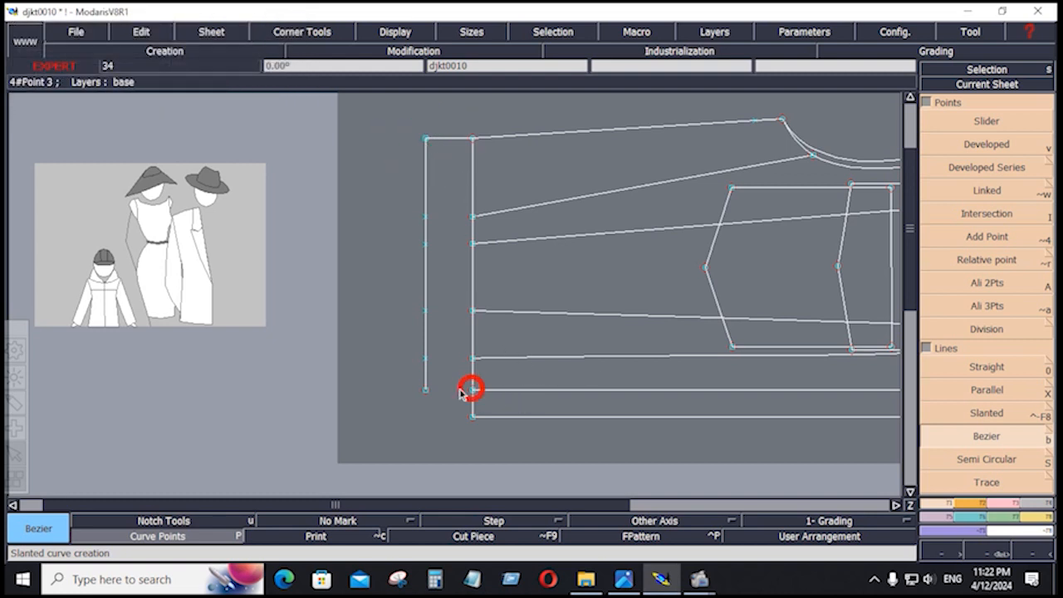
{"action": "left_click", "coordinate": [425, 390]}
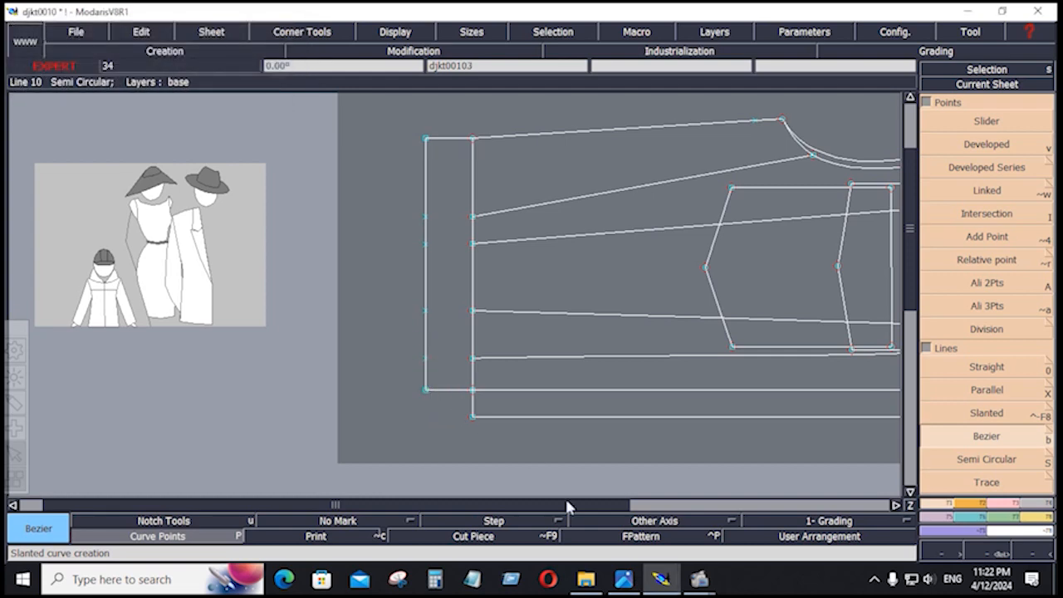
{"action": "left_click", "coordinate": [621, 579]}
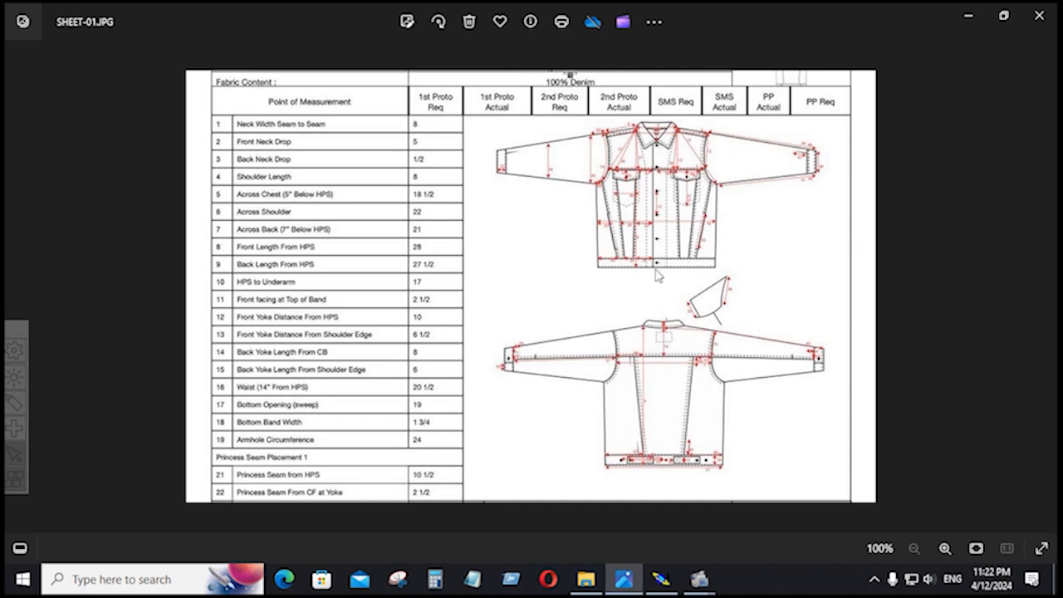
Return from the SHEET-01.JPG spec sheet to the sleeve pattern in Modaris.
{"action": "left_click", "coordinate": [662, 579]}
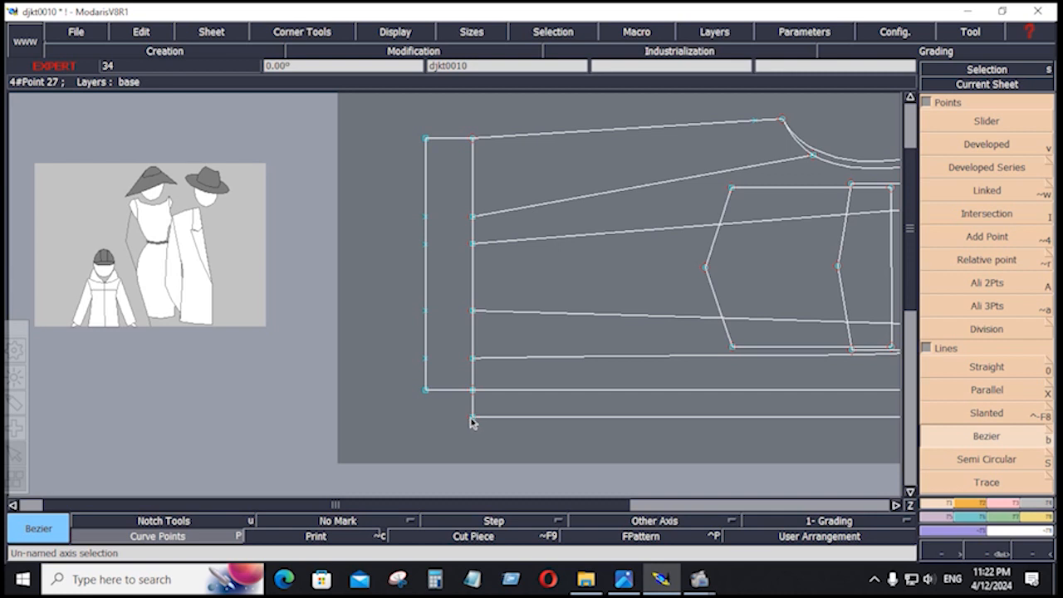
Extend the left guide line to the bottom line and close it with a line from the sleeve's bottom-left corner.
{"action": "scroll", "coordinate": [997, 482], "scroll_direction": "down", "scroll_amount": 1}
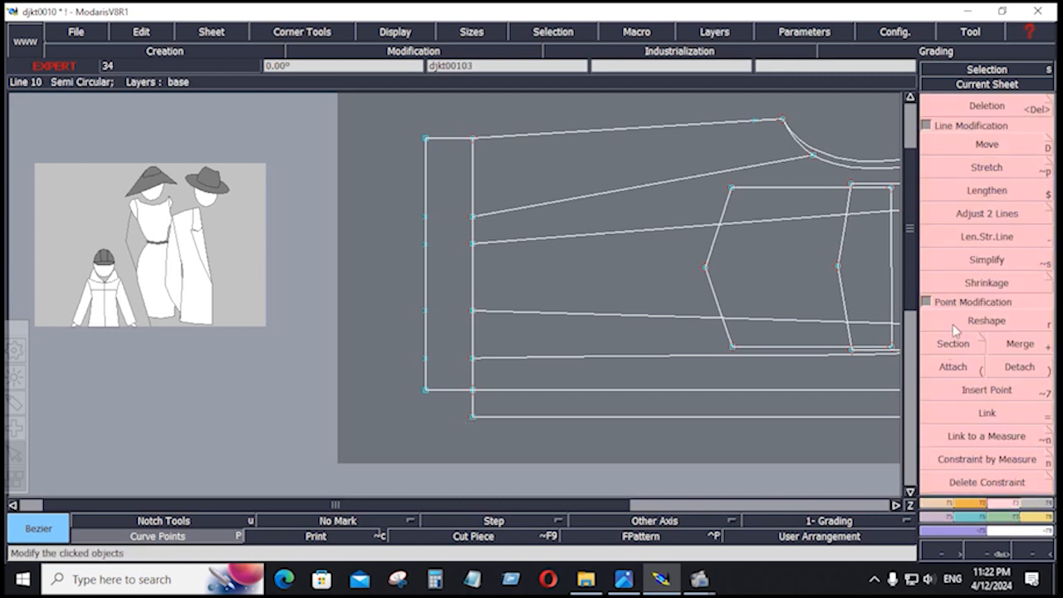
{"action": "left_click", "coordinate": [983, 214]}
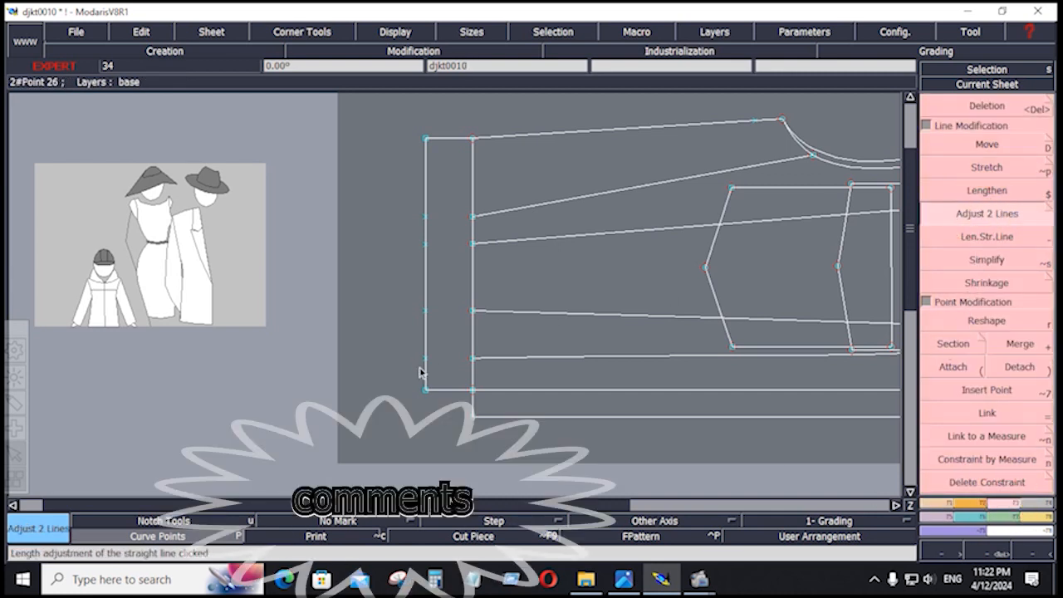
{"action": "left_click", "coordinate": [424, 374]}
{"action": "left_click", "coordinate": [499, 417]}
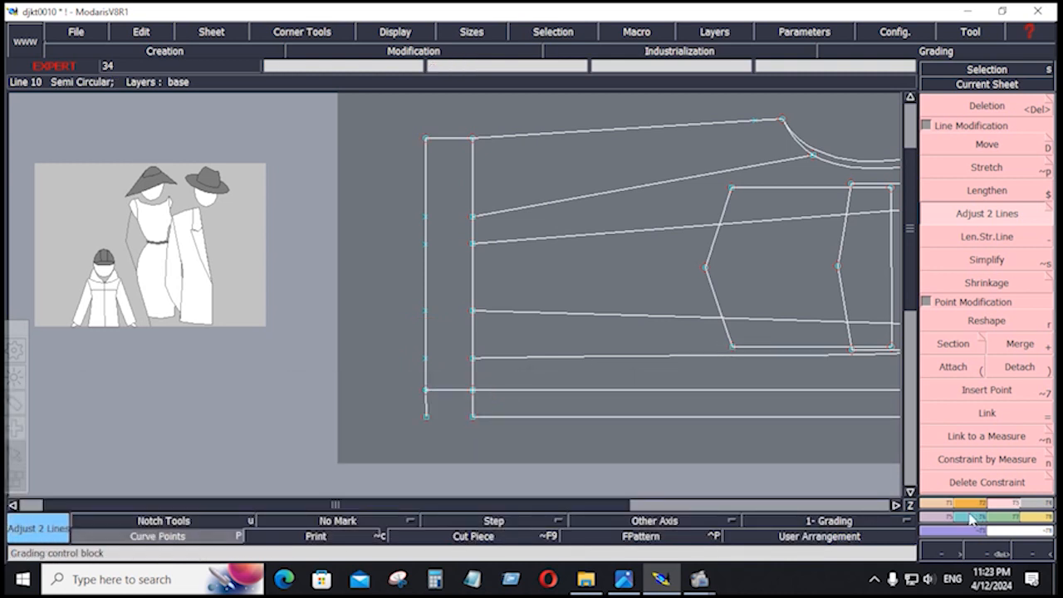
{"action": "scroll", "coordinate": [947, 508], "scroll_direction": "up", "scroll_amount": 1}
{"action": "left_click", "coordinate": [987, 436]}
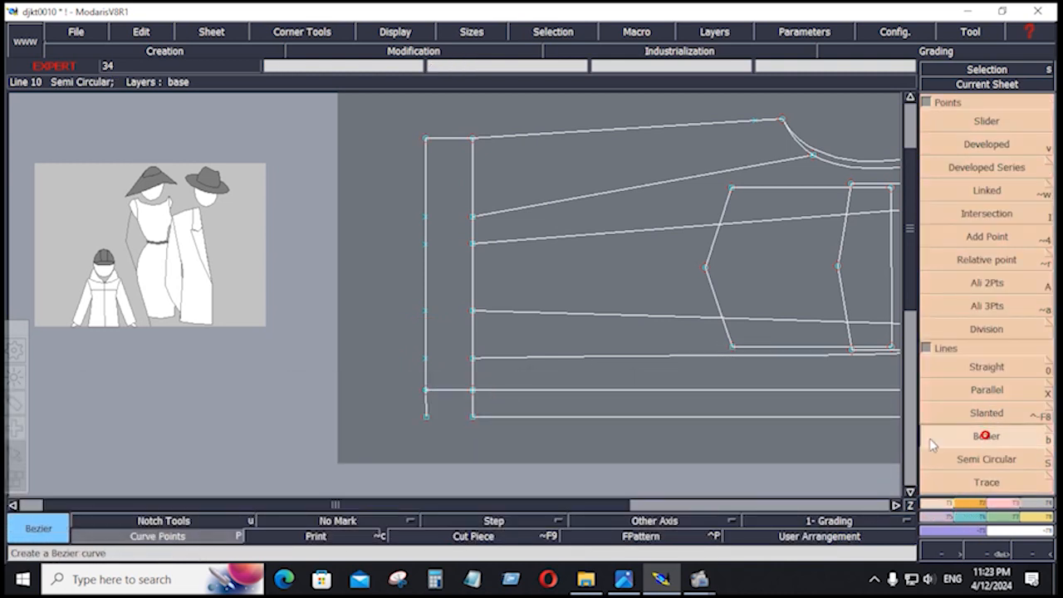
{"action": "left_click", "coordinate": [473, 416]}
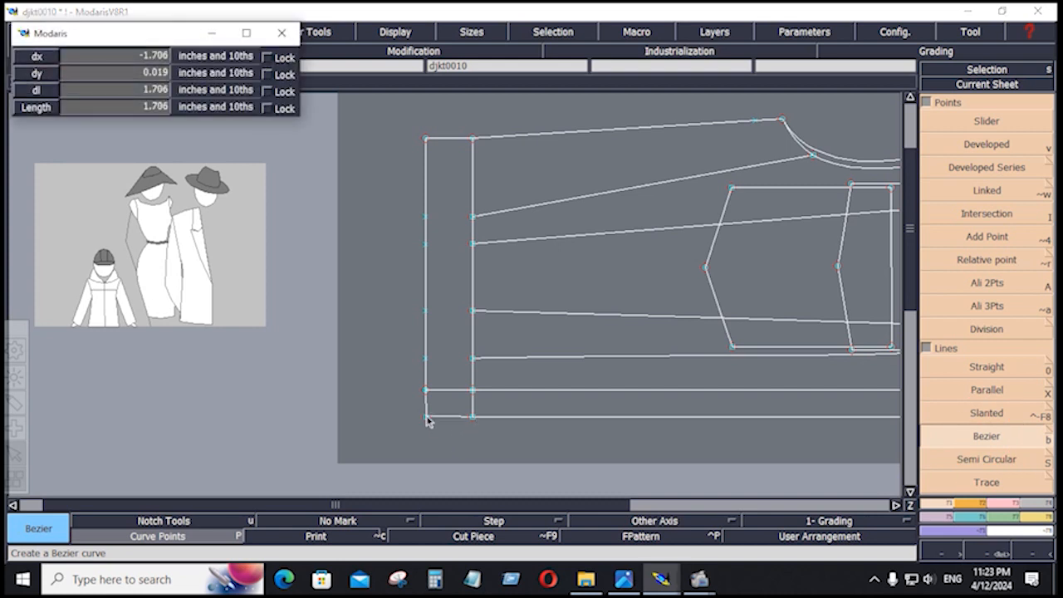
{"action": "left_click", "coordinate": [426, 417]}
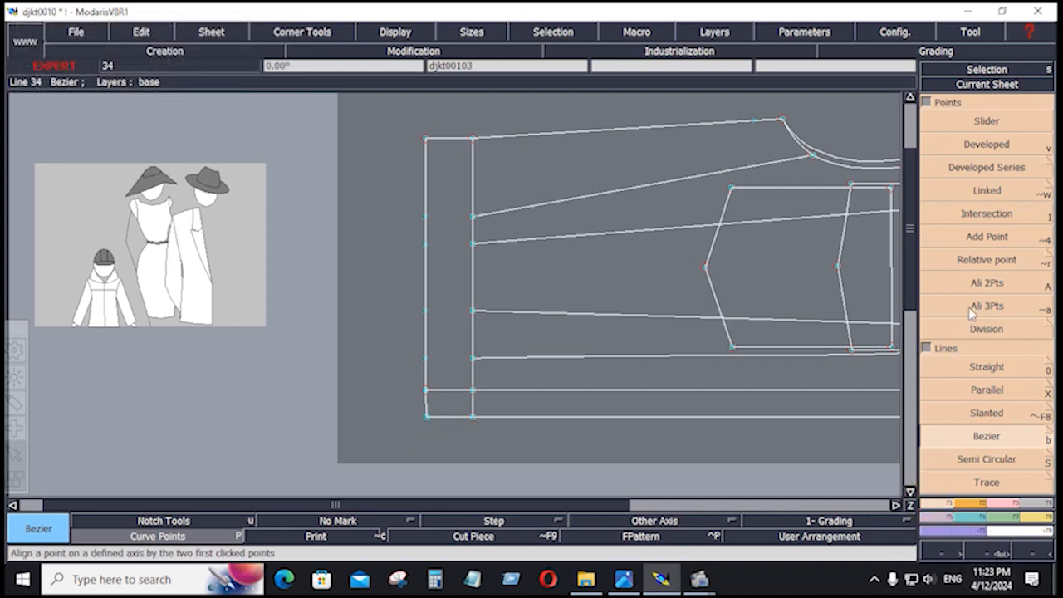
Delete the extra points and the short bottom-left stub segment on the left guide line.
{"action": "left_click", "coordinate": [988, 283]}
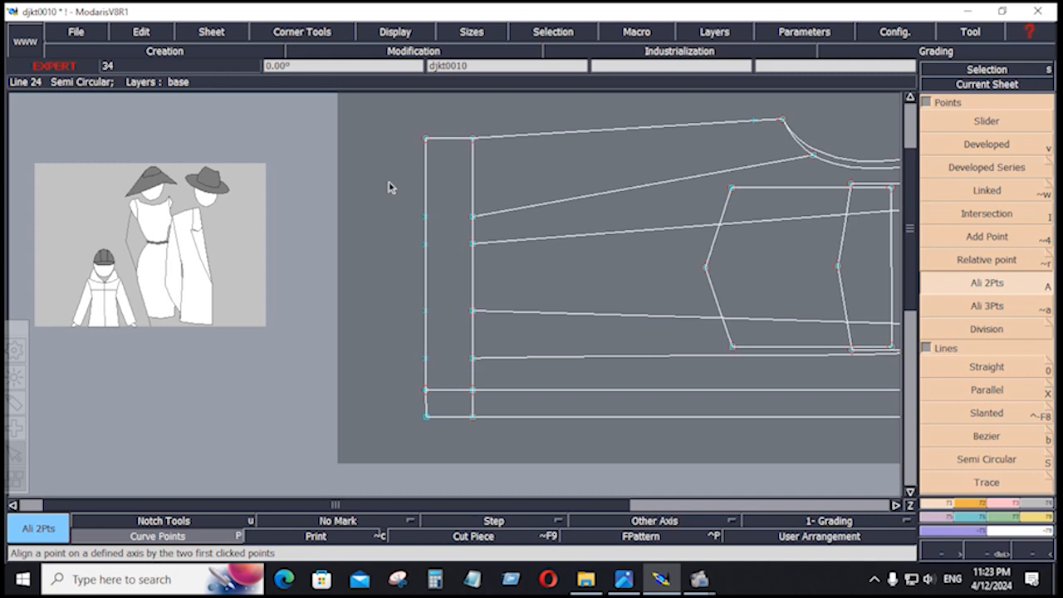
{"action": "left_click_drag", "start_coordinate": [391, 187], "coordinate": [444, 363]}
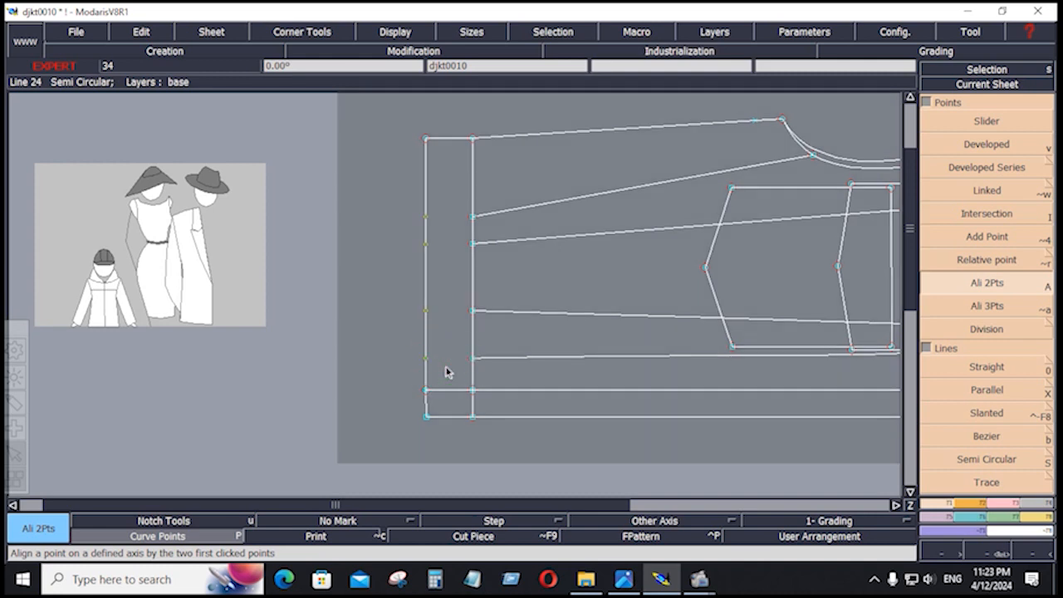
{"action": "key", "text": "Delete"}
{"action": "left_click", "coordinate": [427, 361]}
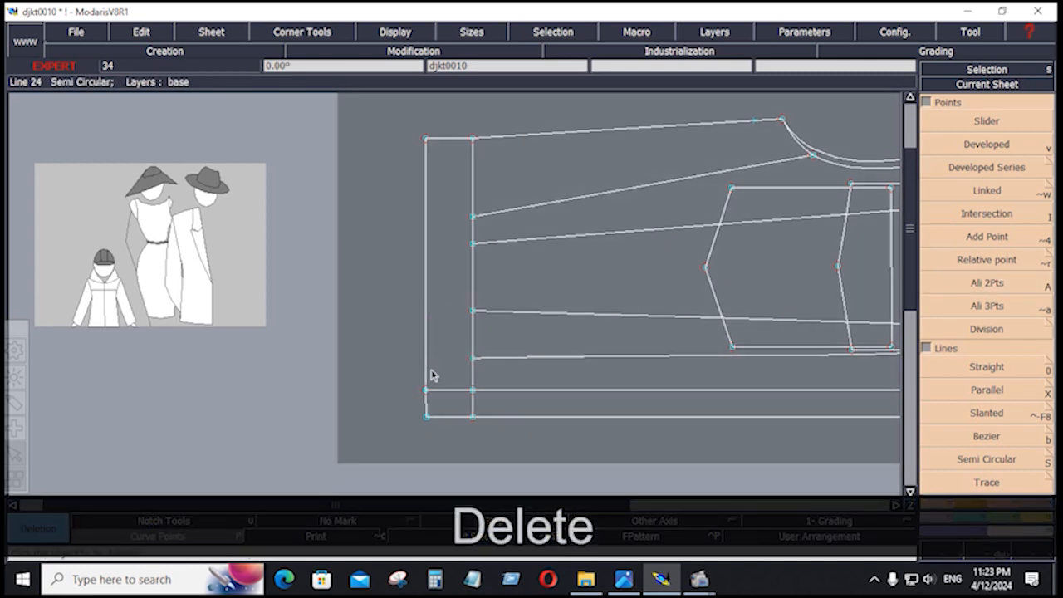
{"action": "left_click", "coordinate": [989, 284]}
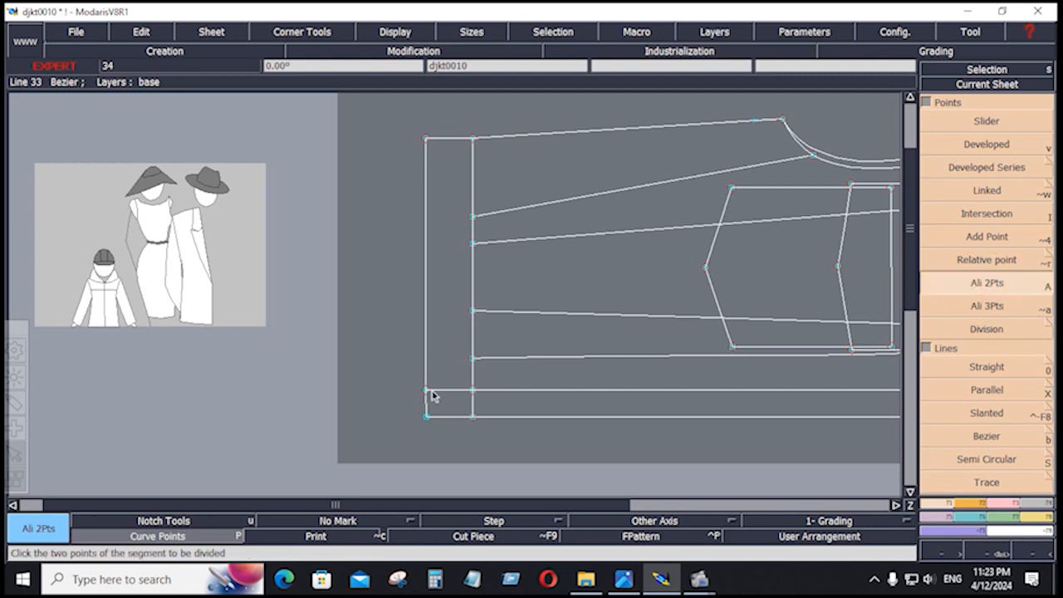
{"action": "left_click", "coordinate": [426, 416]}
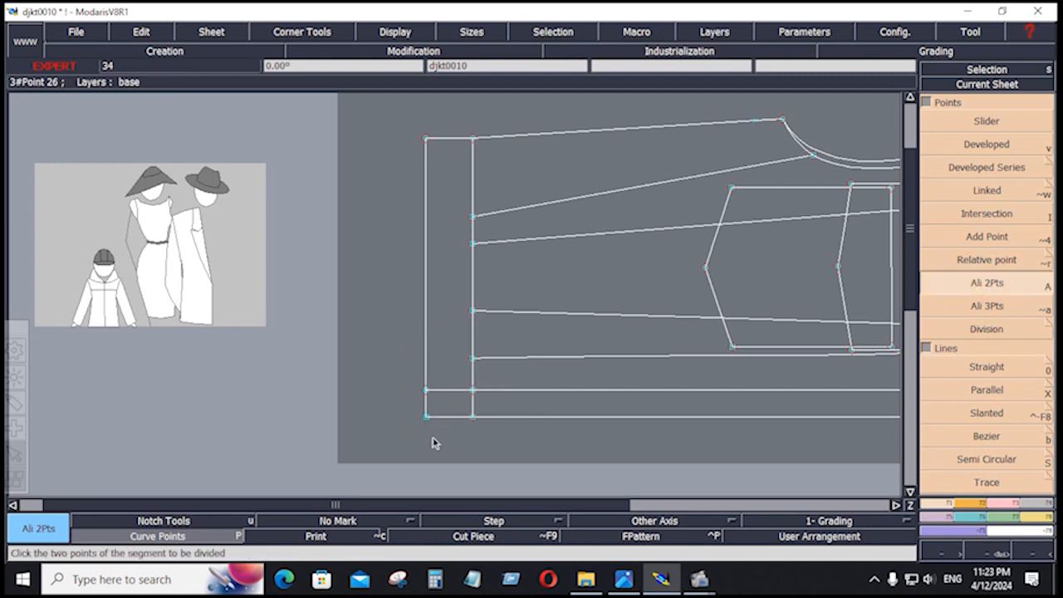
{"action": "right_click", "coordinate": [433, 440]}
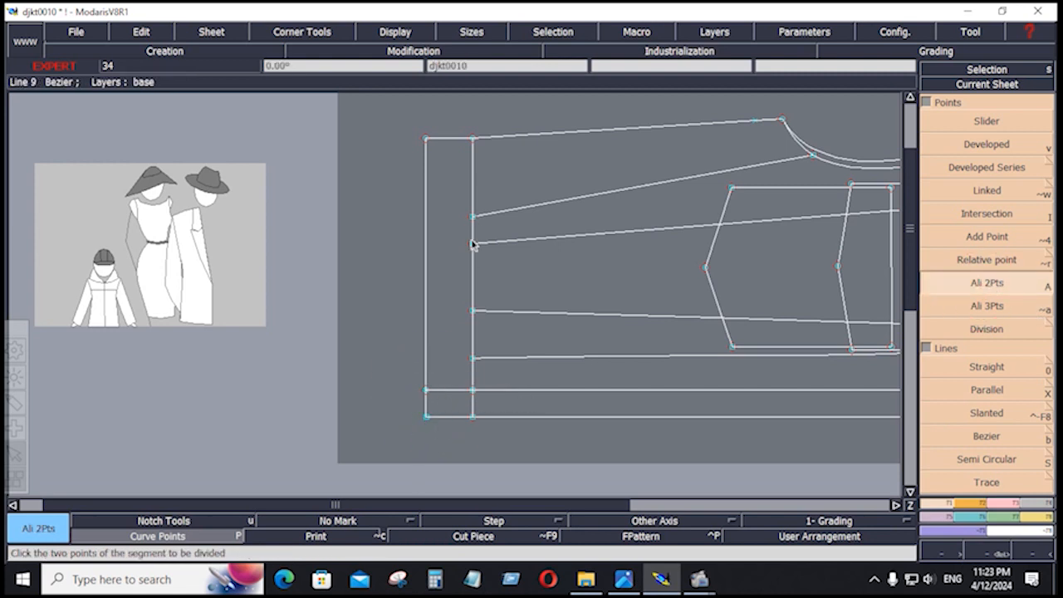
{"action": "key", "text": "Delete"}
{"action": "left_click", "coordinate": [449, 397]}
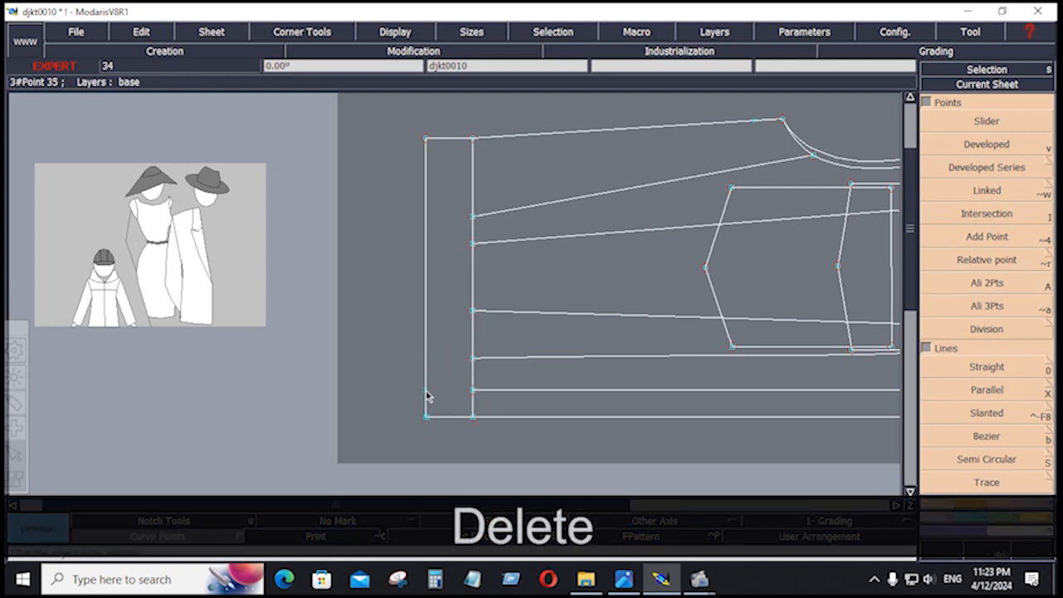
{"action": "left_click", "coordinate": [426, 391]}
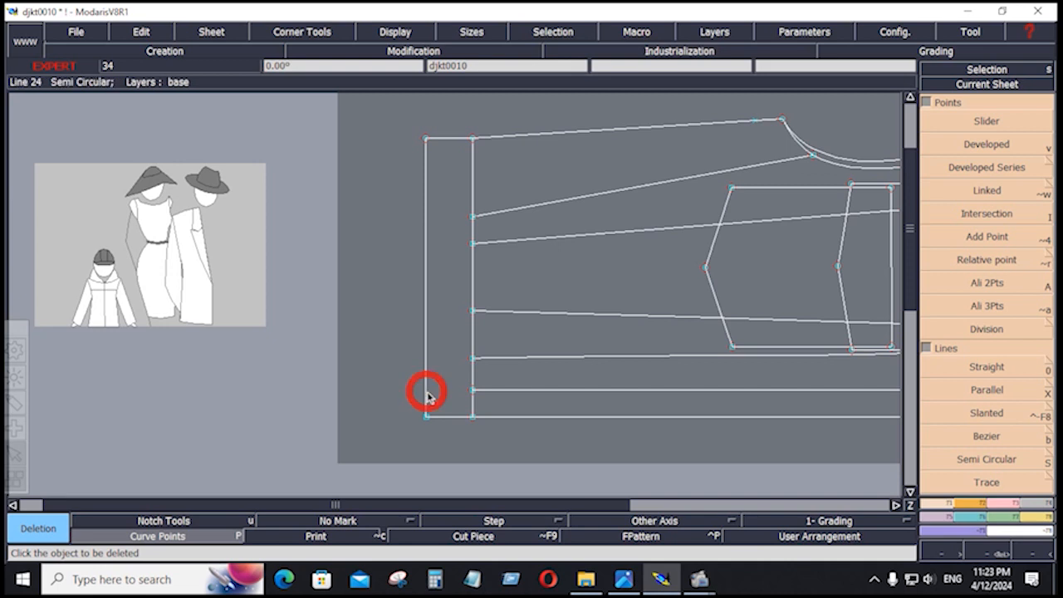
Make the lower sleeve sheet current and fit the view to it.
{"action": "key", "text": "j"}
{"action": "left_click", "coordinate": [397, 414]}
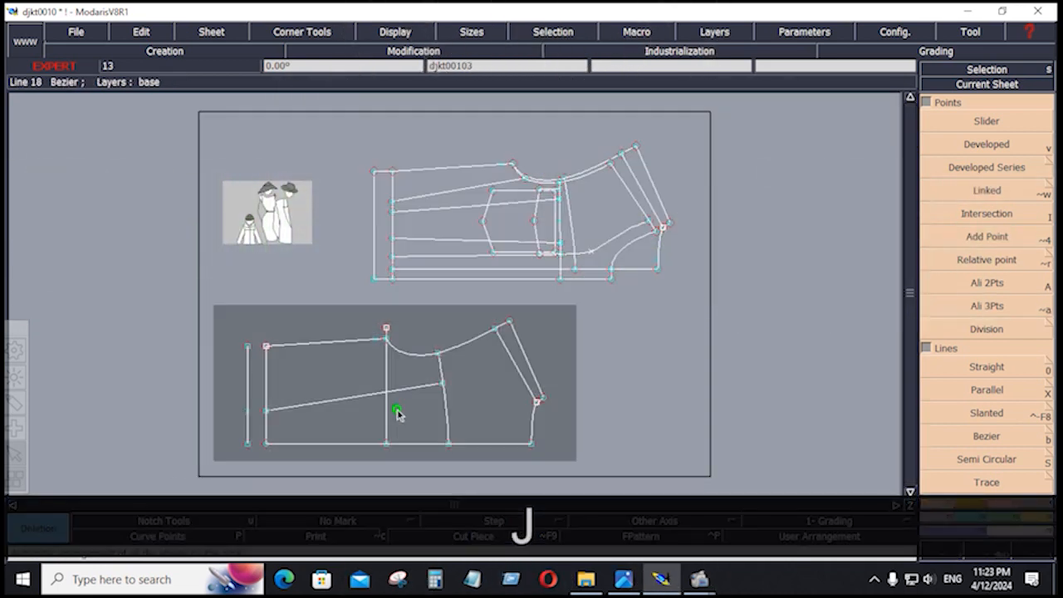
{"action": "key", "text": "Home"}
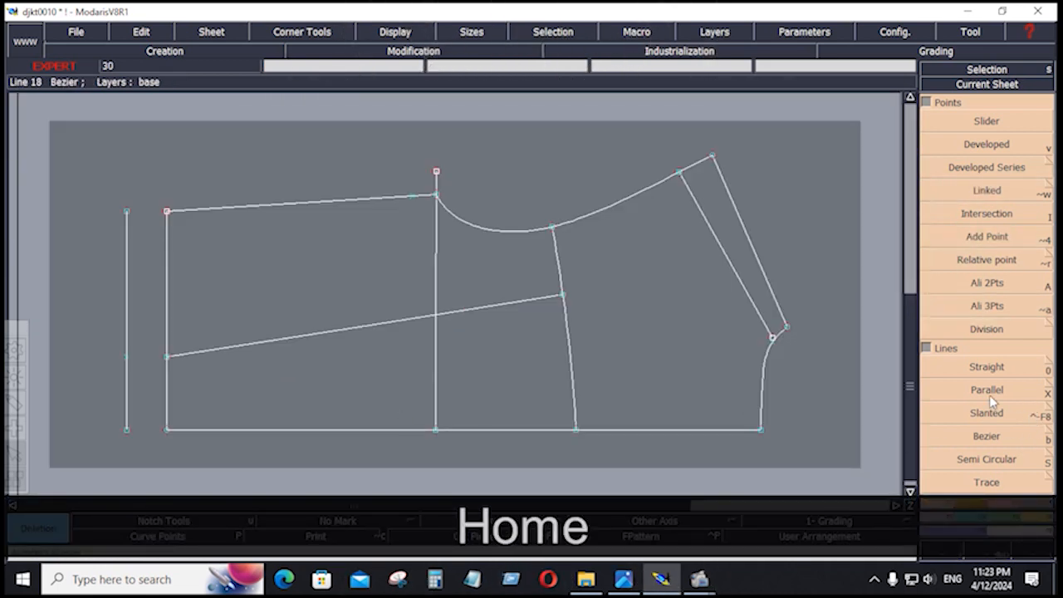
{"action": "left_click", "coordinate": [986, 435]}
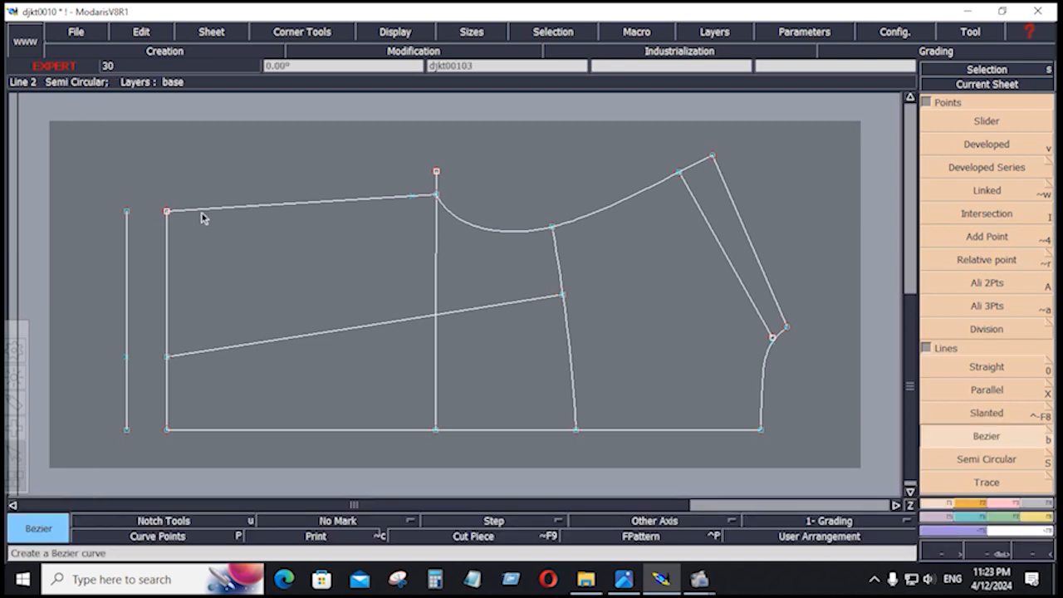
Draw short lines joining the sleeve's top-left and bottom-left corners to the guide line.
{"action": "left_click", "coordinate": [166, 212]}
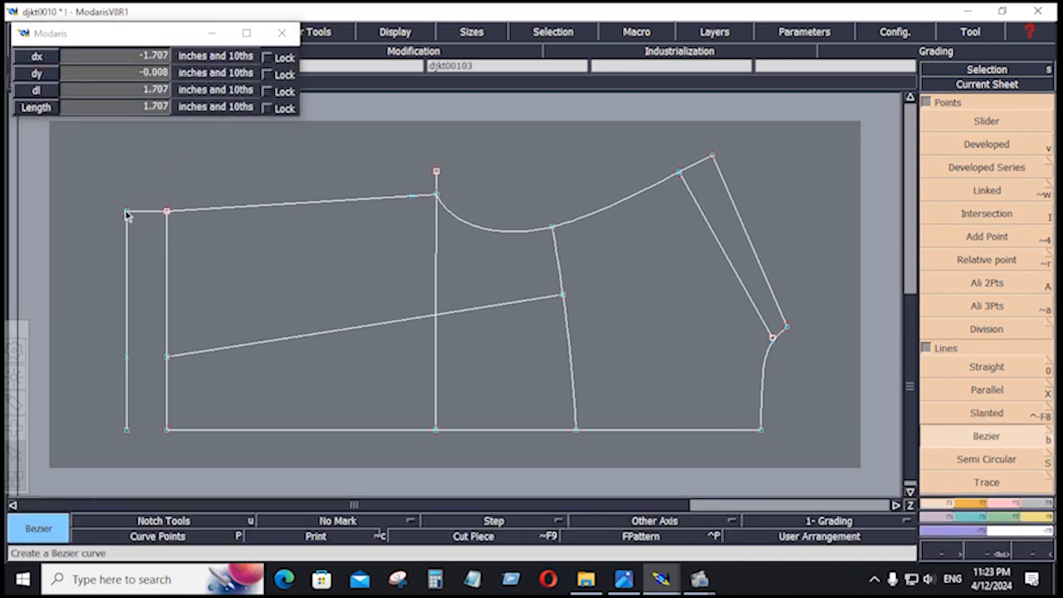
{"action": "left_click", "coordinate": [127, 212]}
{"action": "left_click", "coordinate": [166, 430]}
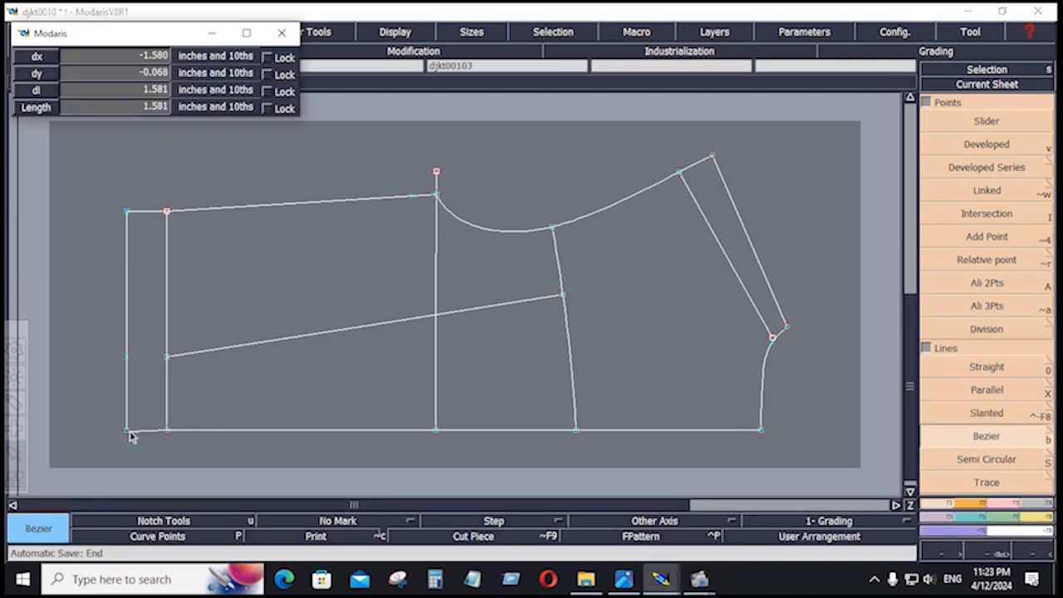
{"action": "left_click", "coordinate": [127, 429]}
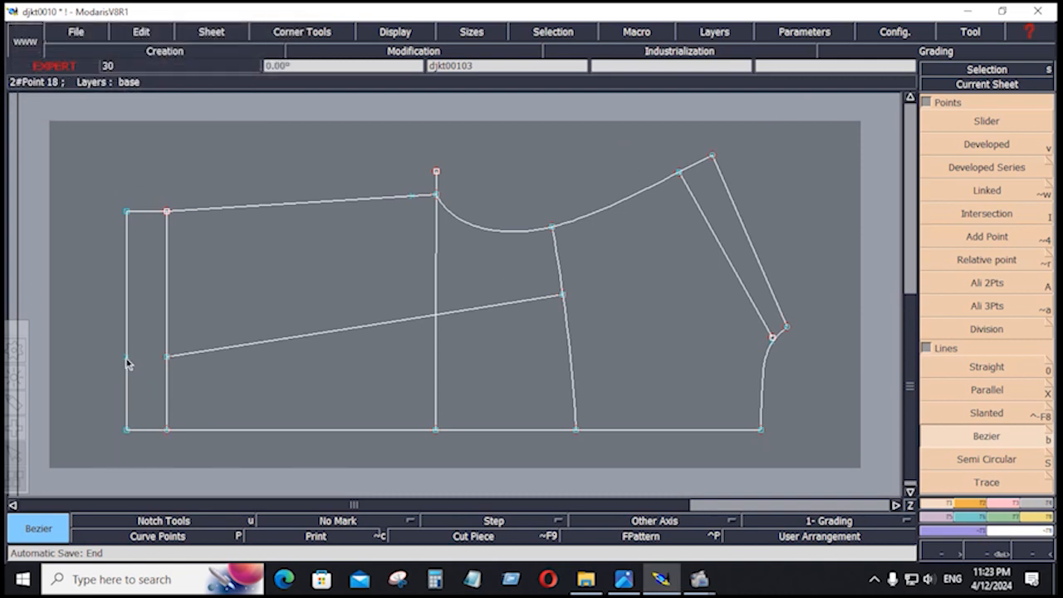
Align the upper draft's bottom-left point vertically beneath its top-left point.
{"action": "key", "text": "Delete"}
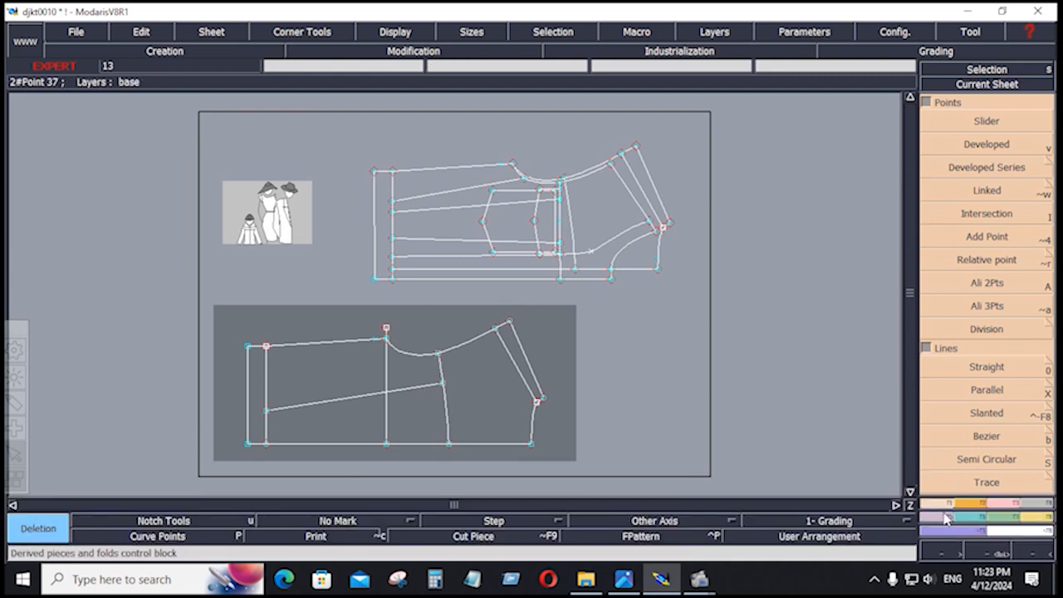
{"action": "left_click", "coordinate": [955, 285]}
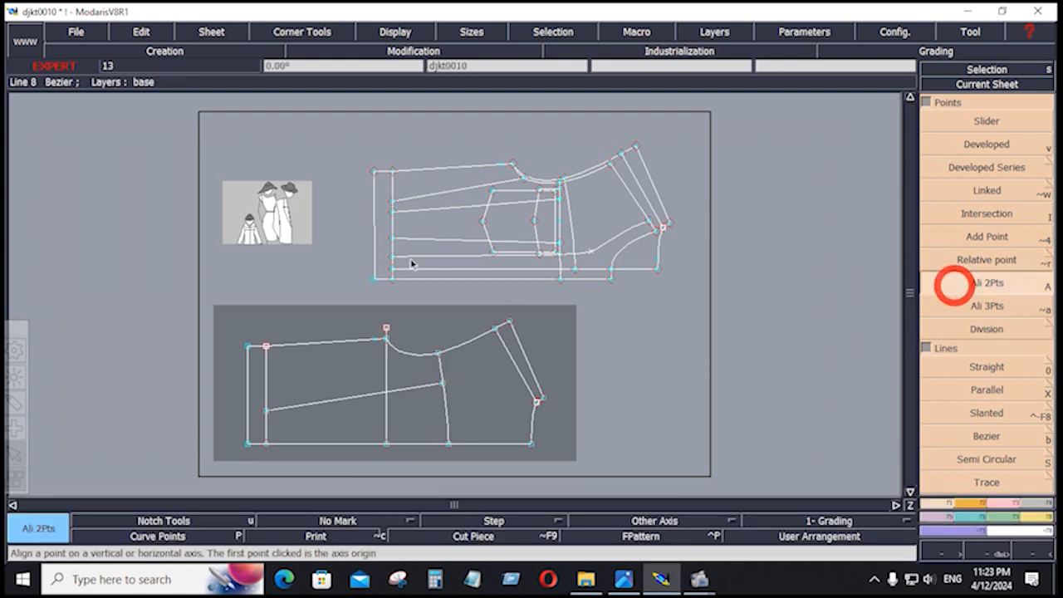
{"action": "left_click", "coordinate": [375, 172]}
{"action": "left_click", "coordinate": [375, 282]}
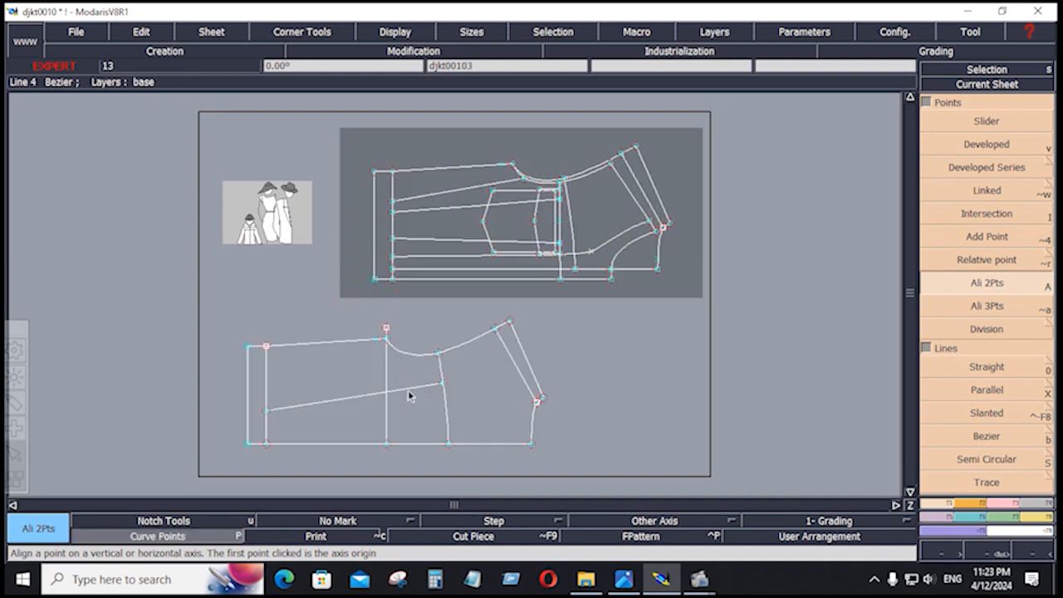
Save the sleeve model, continuing past the Anomalies Detected warning.
{"action": "left_click", "coordinate": [79, 34]}
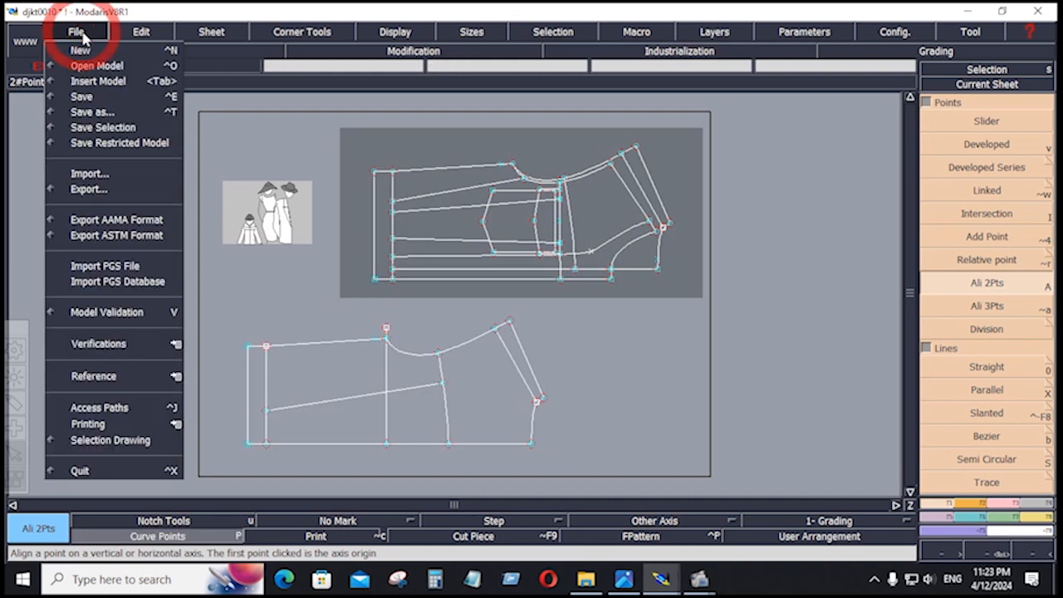
{"action": "left_click", "coordinate": [80, 98]}
{"action": "left_click", "coordinate": [430, 380]}
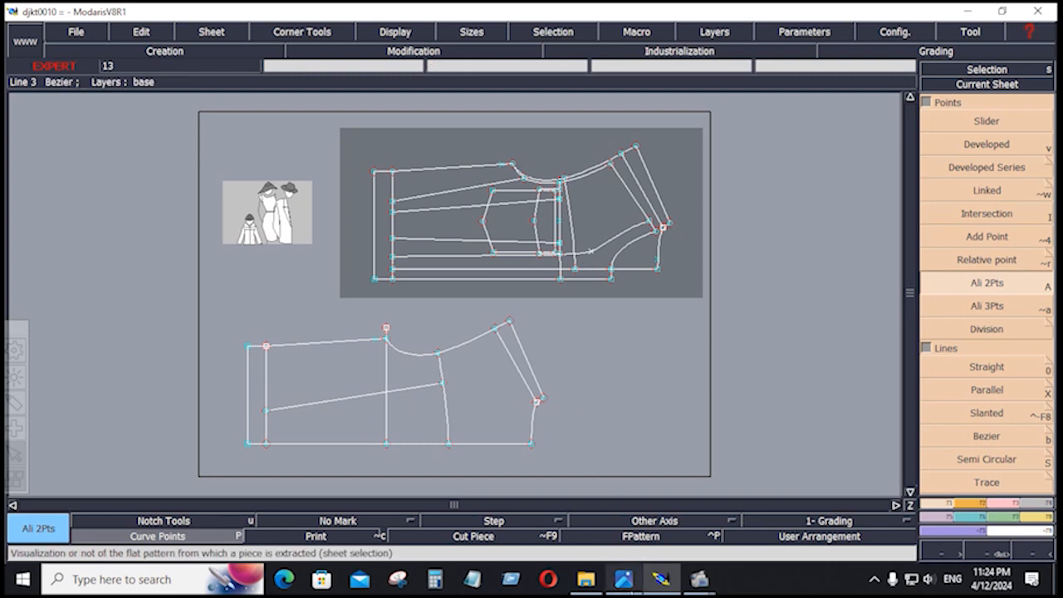
Review the SHEET-01.JPG spec sheet, then return to the Modaris pattern.
{"action": "left_click", "coordinate": [629, 586]}
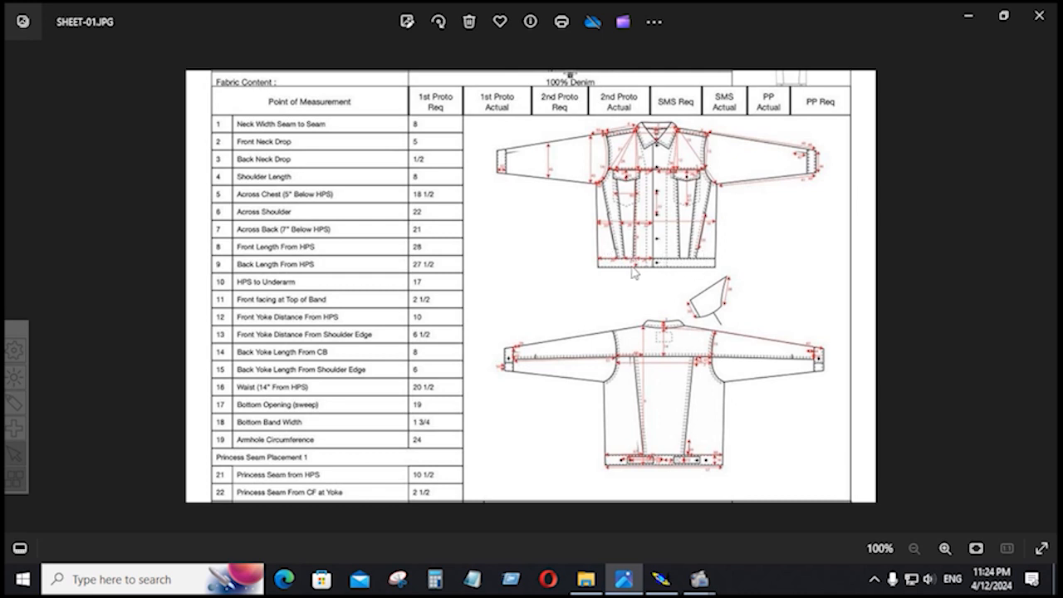
{"action": "left_click", "coordinate": [660, 580]}
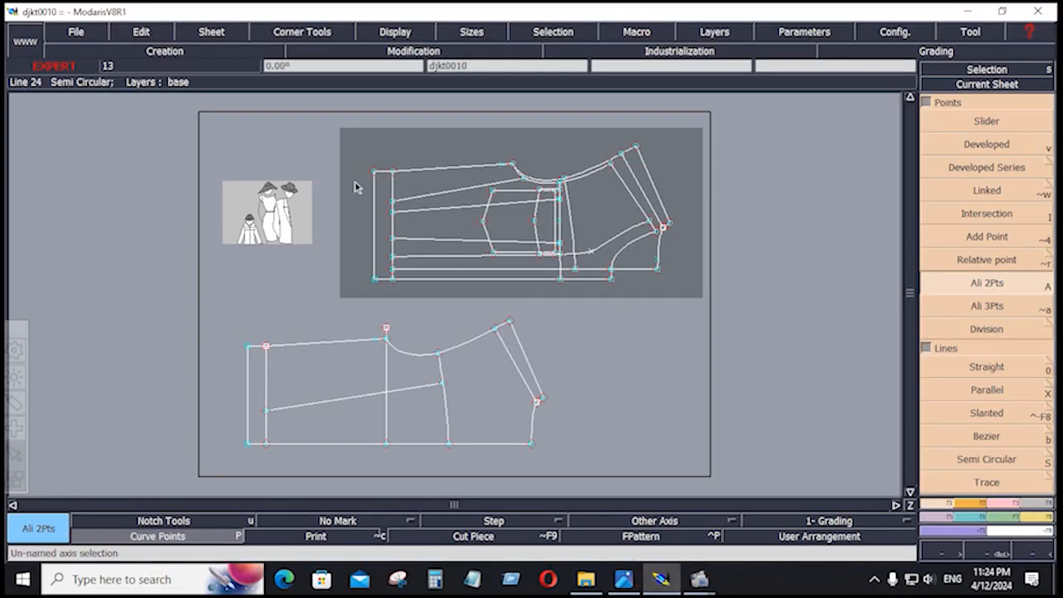
{"action": "key", "text": "Return"}
Zoom into the upper draft and reshape its top-left corner point with a 0.188 offset.
{"action": "left_click_drag", "start_coordinate": [360, 152], "coordinate": [624, 308]}
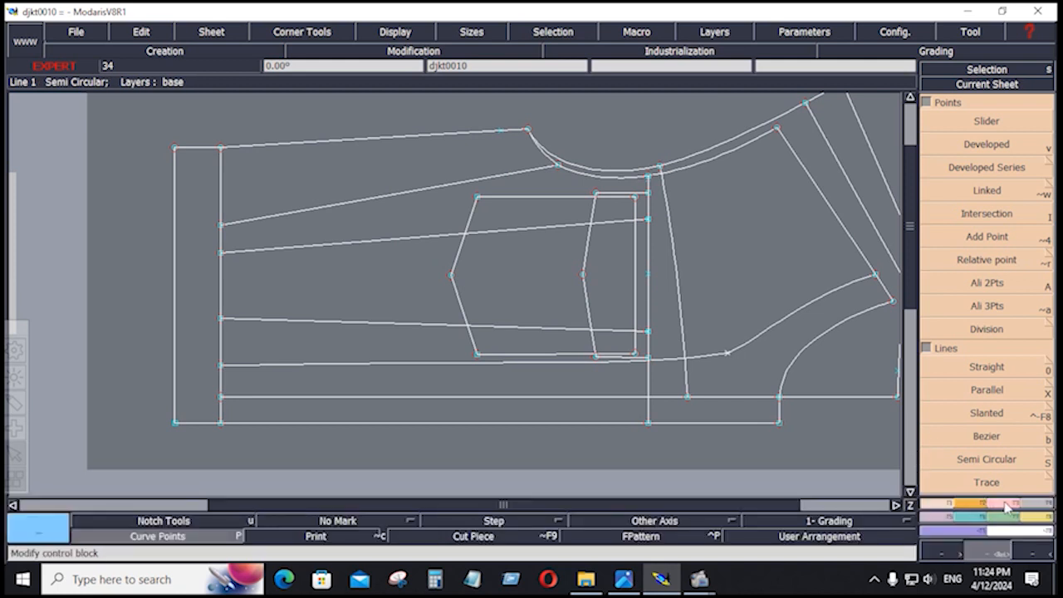
{"action": "scroll", "coordinate": [989, 457], "scroll_direction": "down", "scroll_amount": 3}
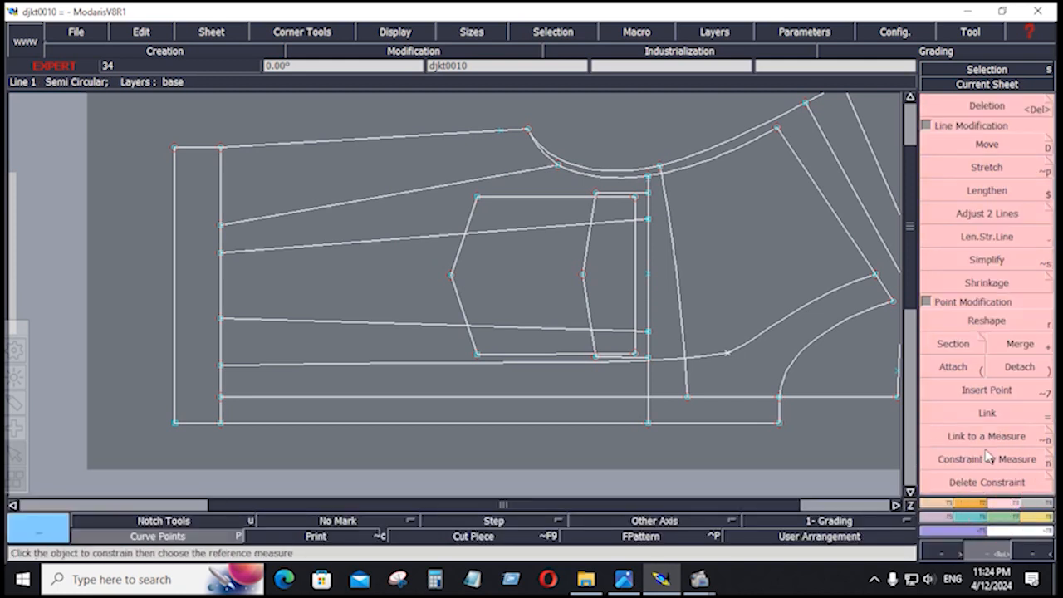
{"action": "left_click", "coordinate": [985, 324]}
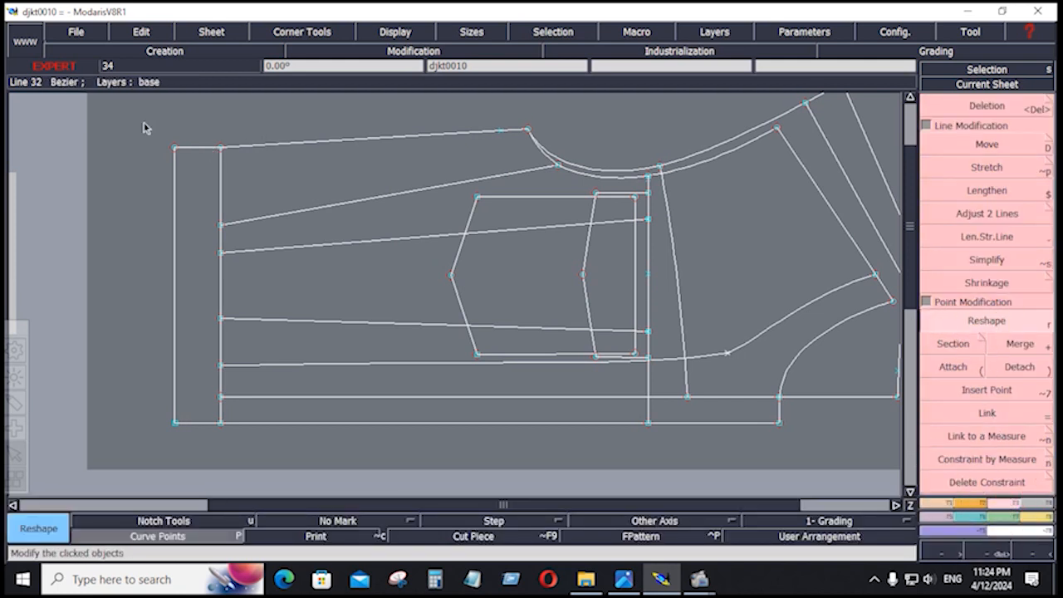
{"action": "left_click", "coordinate": [221, 148]}
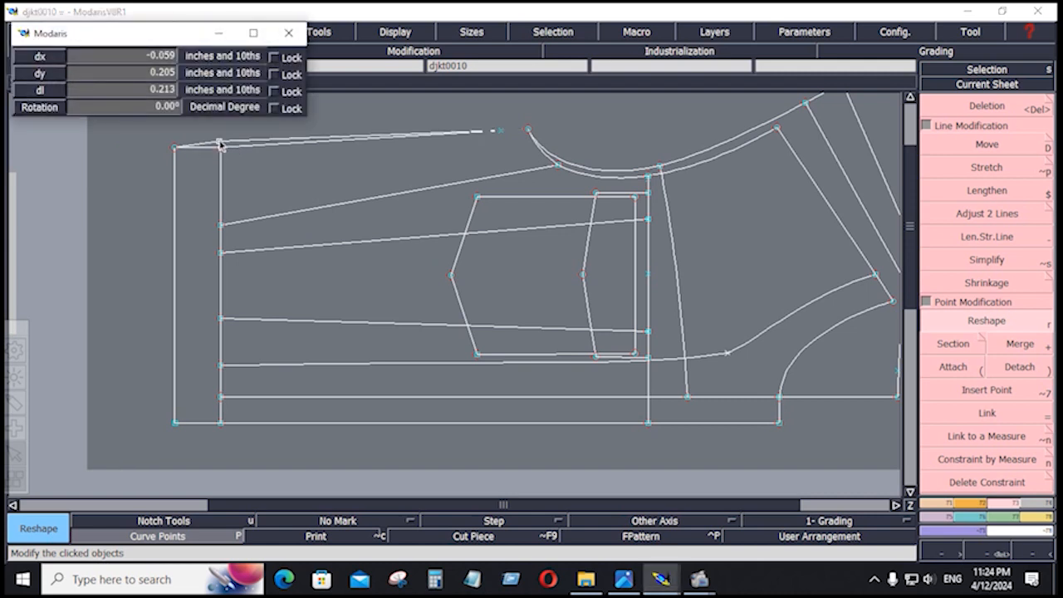
{"action": "key", "text": "Down"}
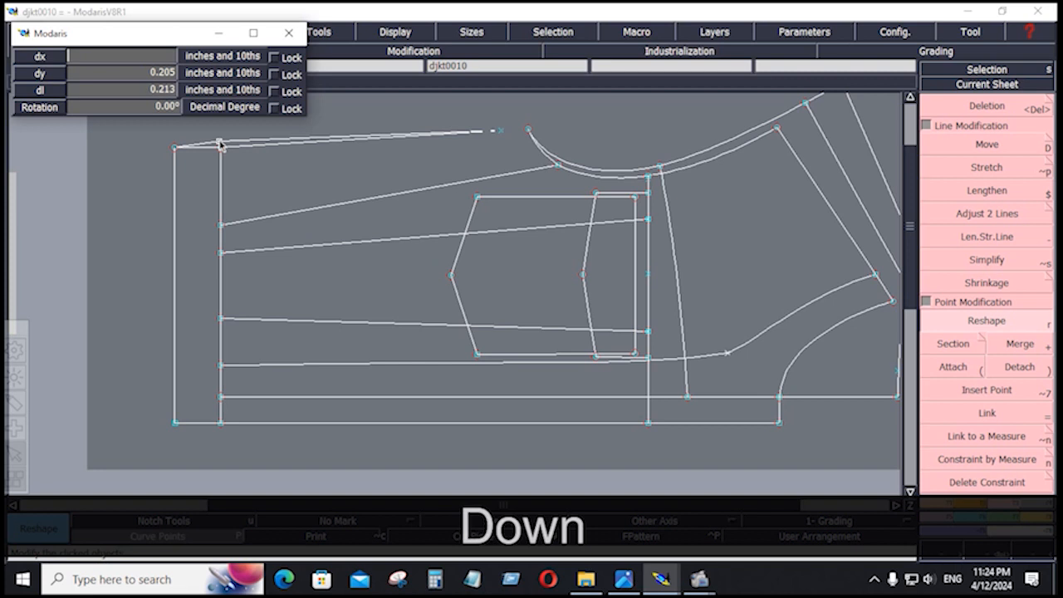
{"action": "type", "text": "."}
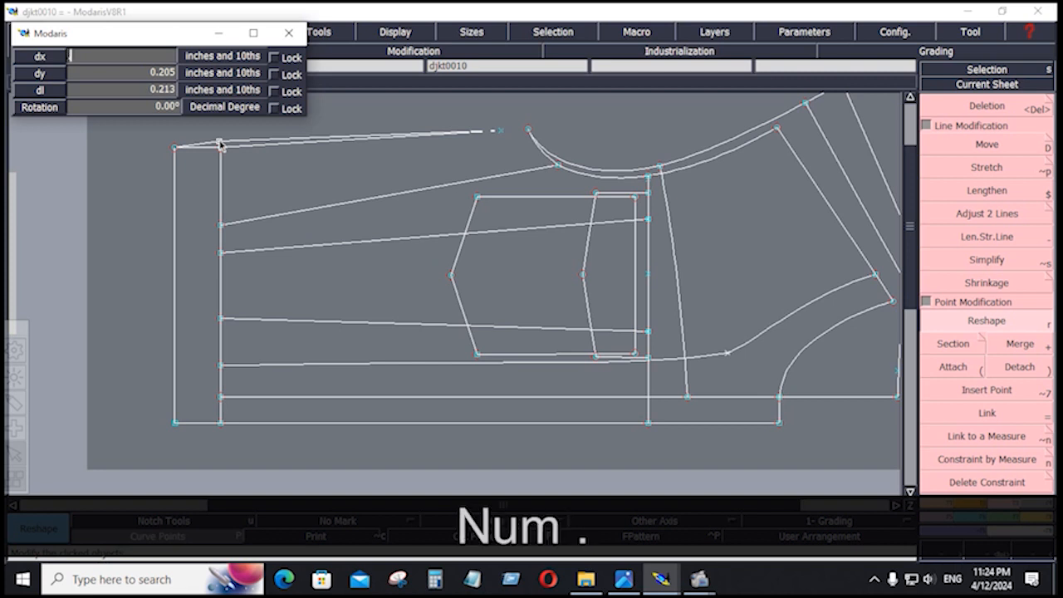
{"action": "type", "text": "188"}
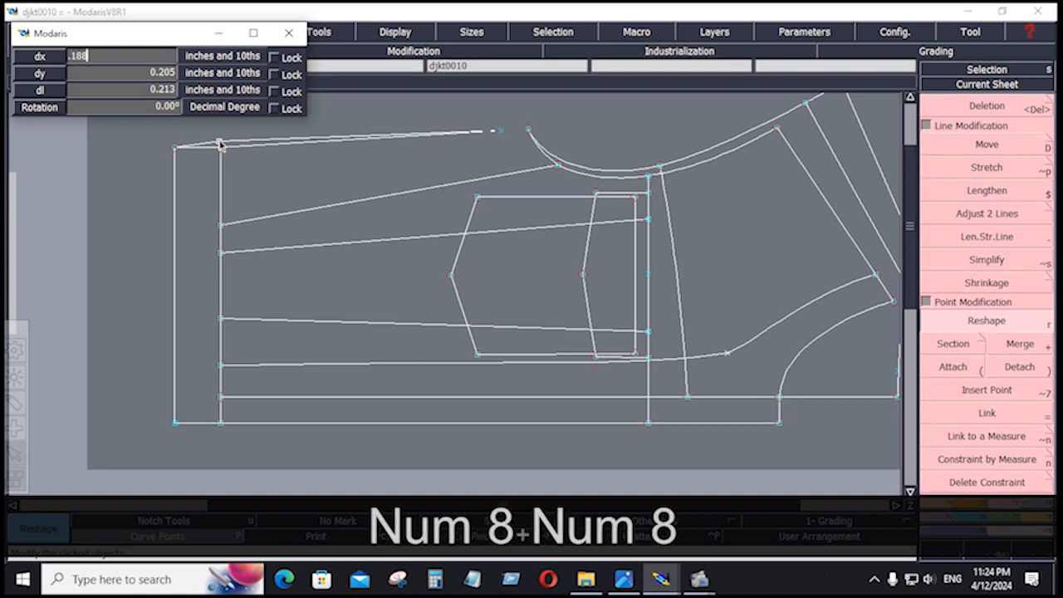
{"action": "key", "text": "Return"}
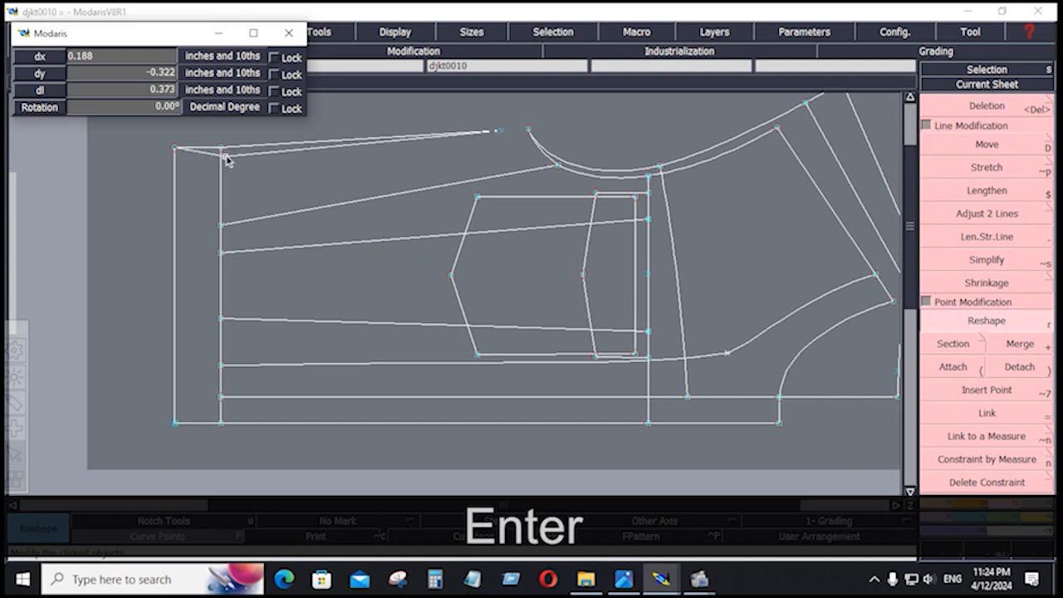
Correct the point's offset to dx 0 and dy 0.188 inch.
{"action": "key", "text": "Up"}
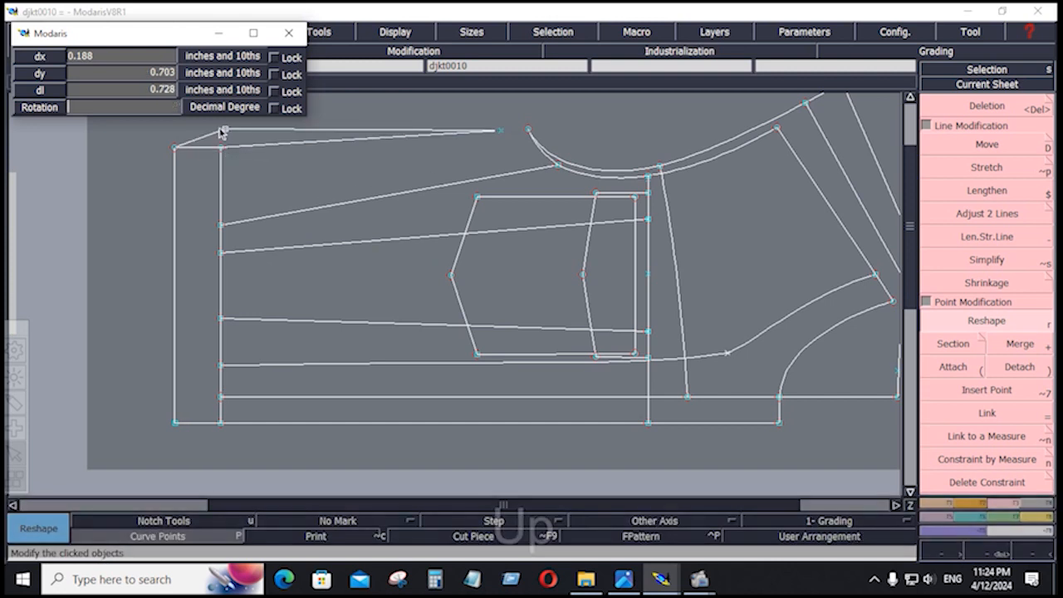
{"action": "key", "text": "Down"}
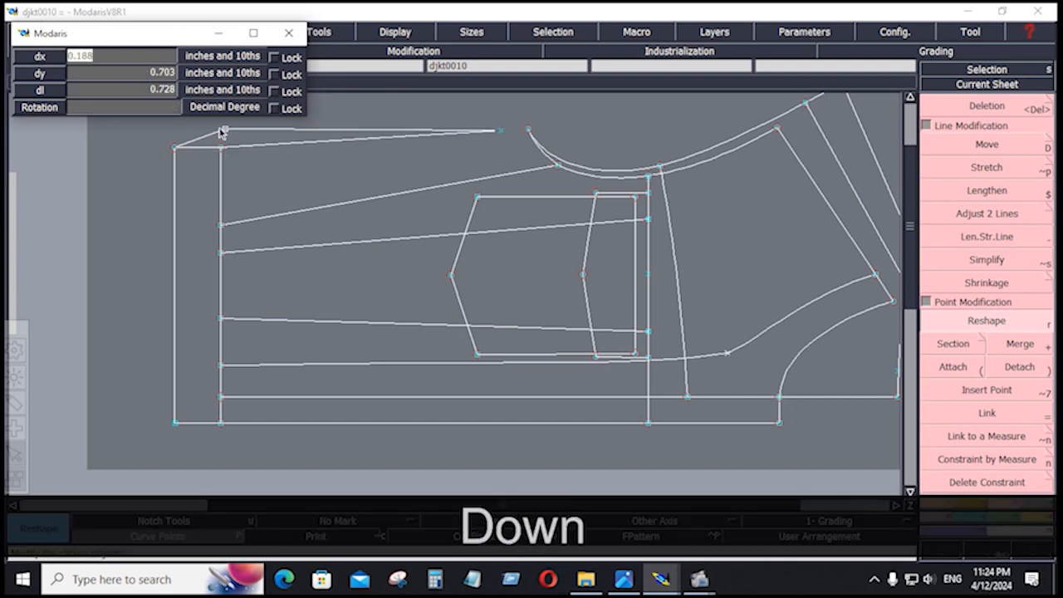
{"action": "type", "text": "0"}
{"action": "key", "text": "Down"}
{"action": "type", "text": ".1"}
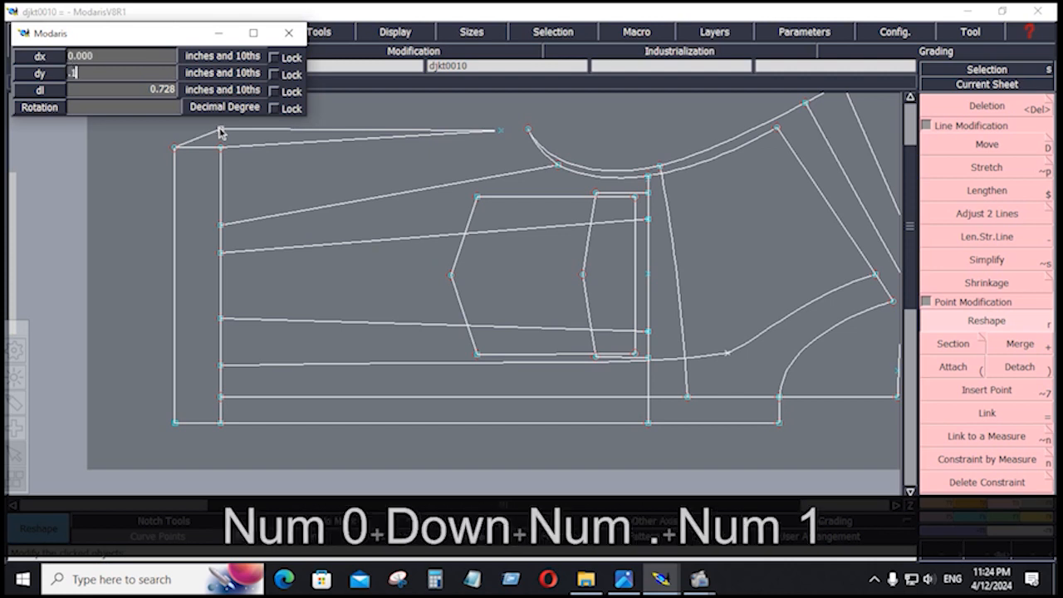
{"action": "type", "text": "88"}
{"action": "key", "text": "Return"}
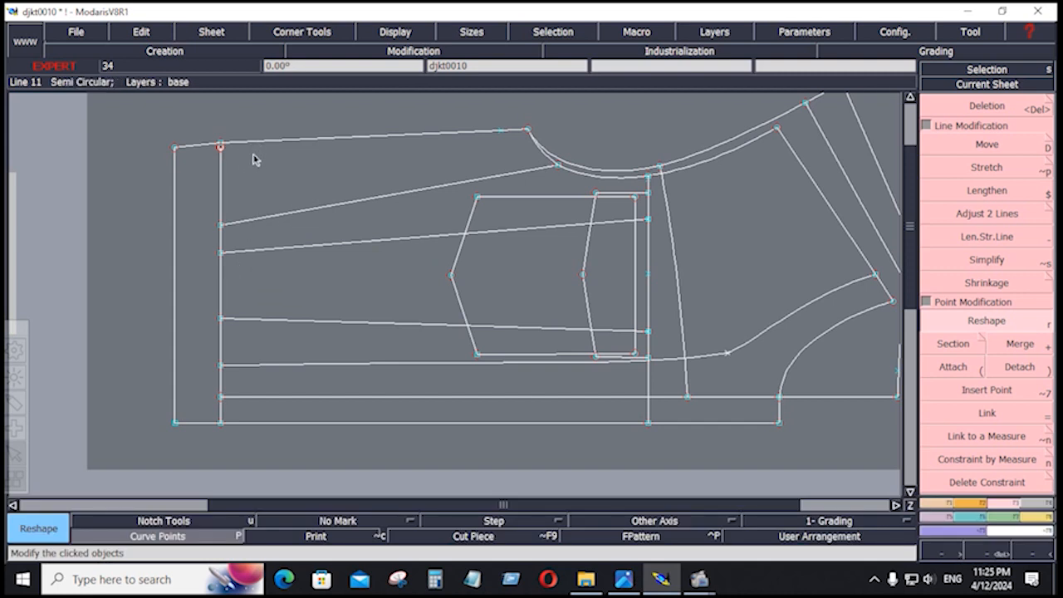
Delete the short top-left segment and adjust the top line's length.
{"action": "key", "text": "Delete"}
{"action": "left_click", "coordinate": [202, 147]}
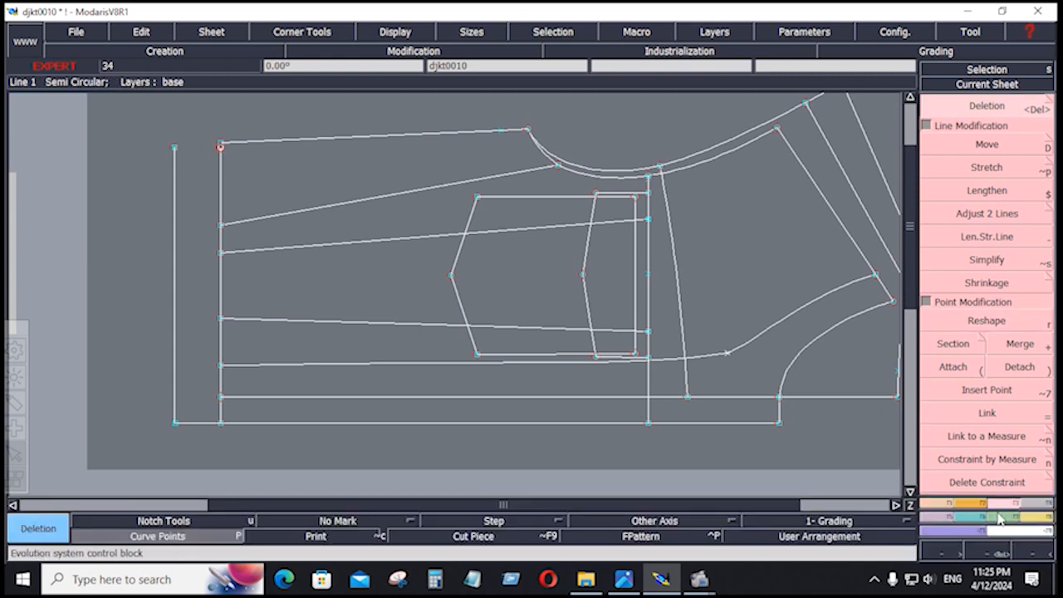
{"action": "left_click", "coordinate": [956, 214]}
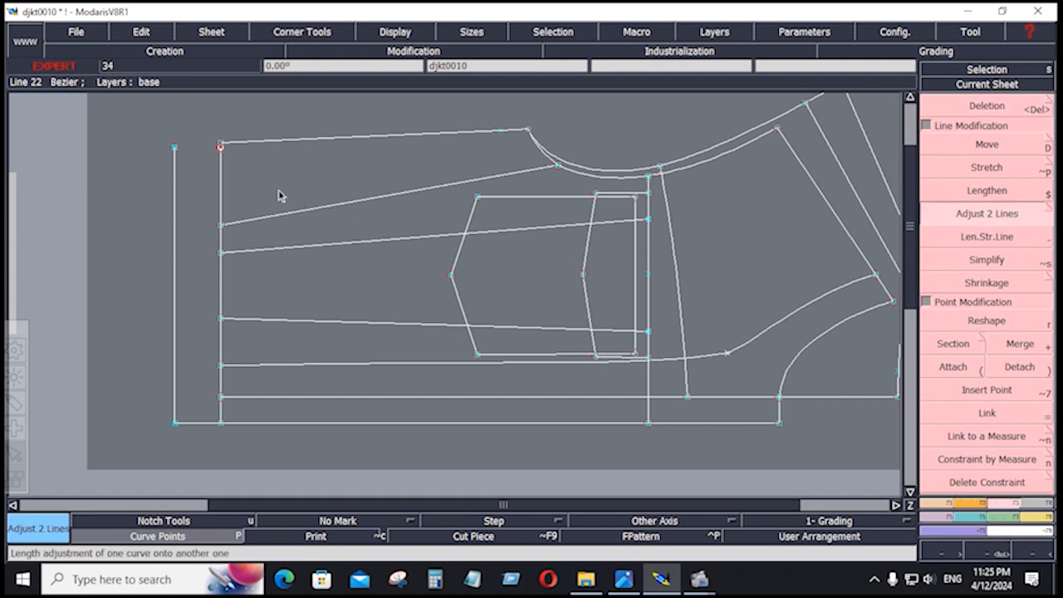
{"action": "left_click", "coordinate": [252, 143]}
Draw a Bezier line from the inner top corner to the outer left edge.
{"action": "left_click", "coordinate": [931, 500]}
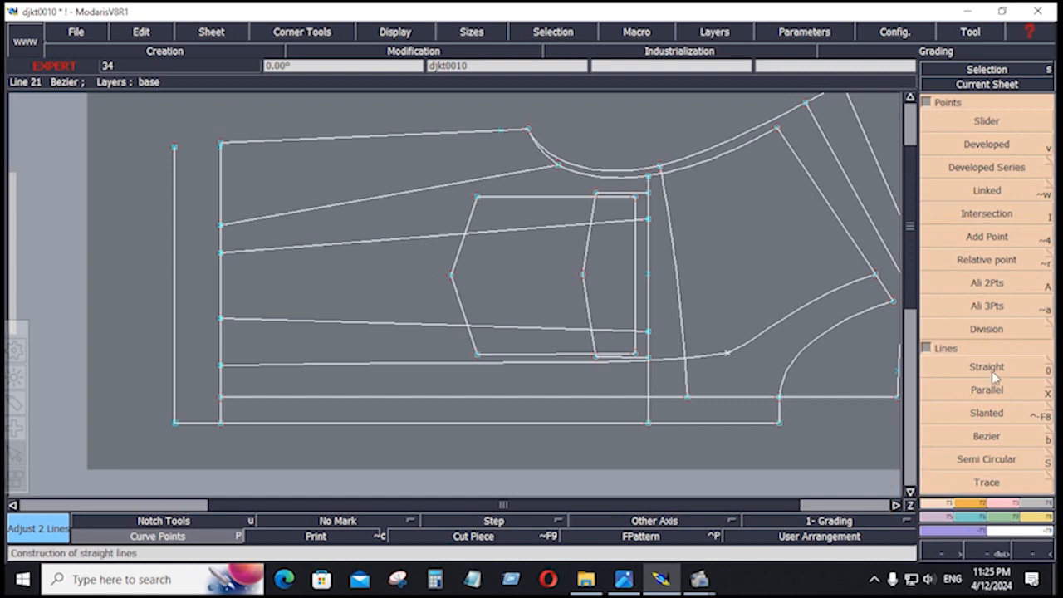
{"action": "left_click", "coordinate": [988, 436]}
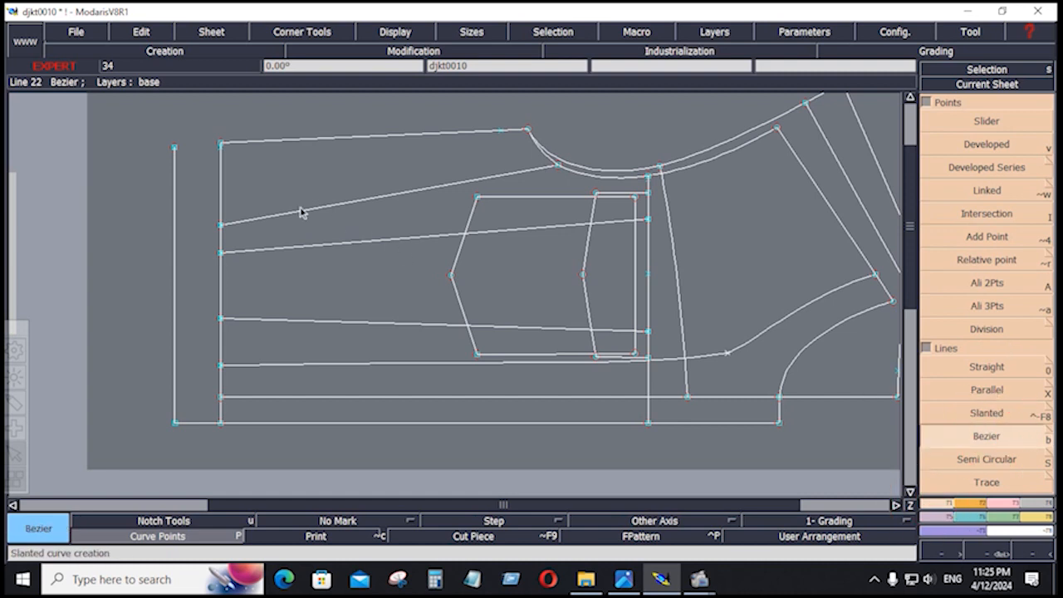
{"action": "left_click", "coordinate": [221, 144]}
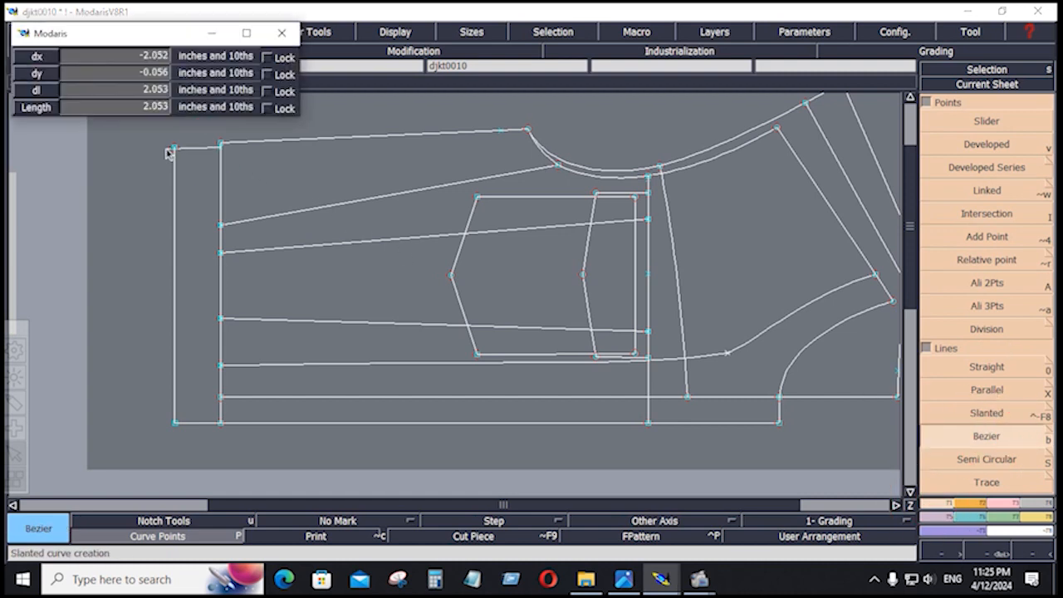
{"action": "left_click", "coordinate": [174, 148]}
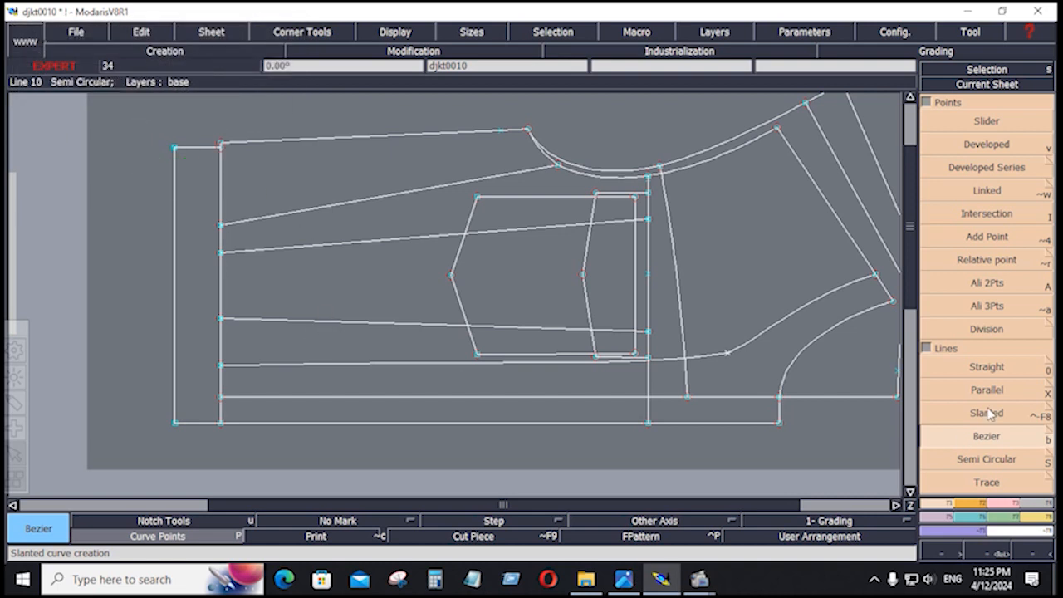
Attach the new line's ends together at the top-left corner point.
{"action": "left_click", "coordinate": [1000, 504]}
{"action": "left_click", "coordinate": [953, 367]}
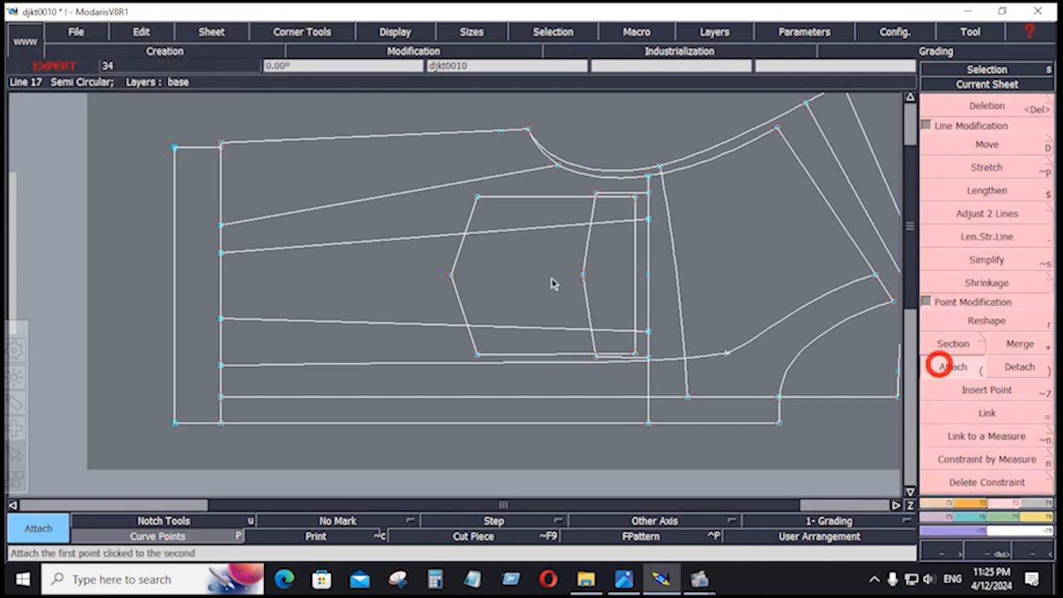
{"action": "left_click", "coordinate": [175, 148]}
{"action": "left_click", "coordinate": [182, 156]}
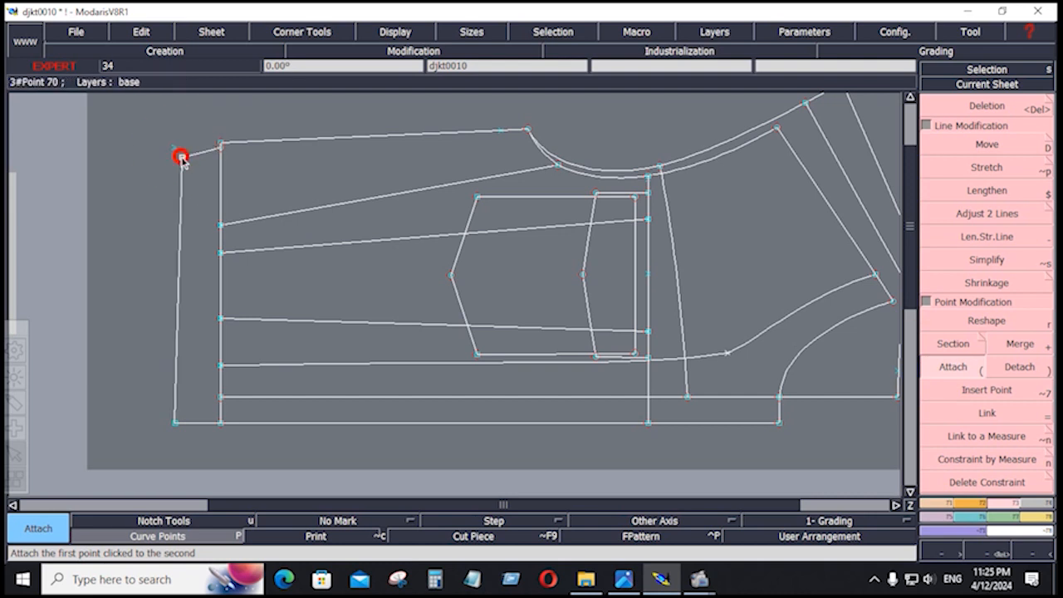
{"action": "left_click", "coordinate": [175, 153]}
{"action": "left_click", "coordinate": [175, 148]}
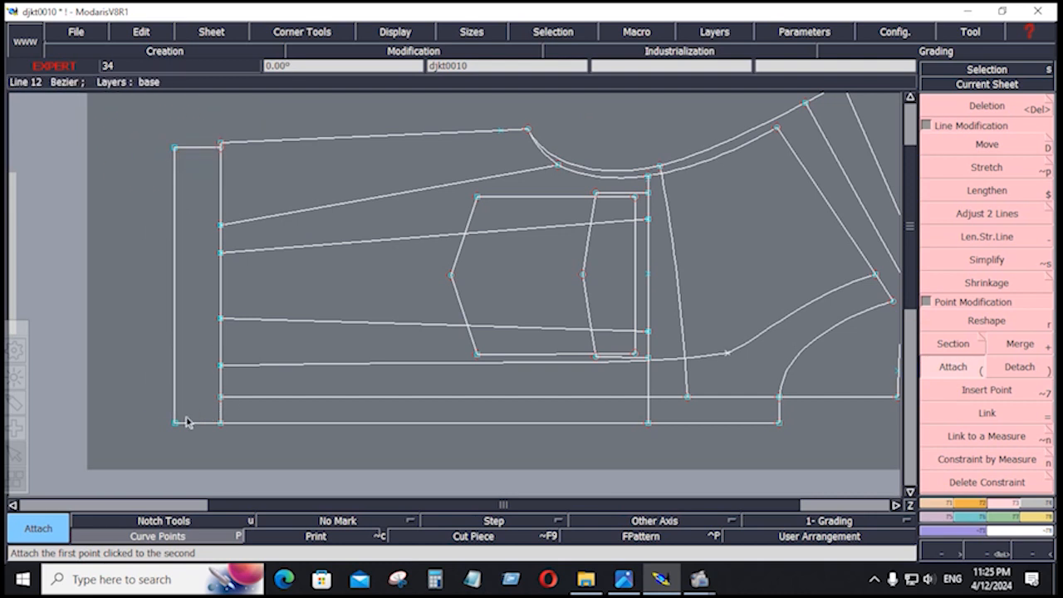
Reshape the sleeve's upper-left point, raising it 0.188 inch.
{"action": "key", "text": "j"}
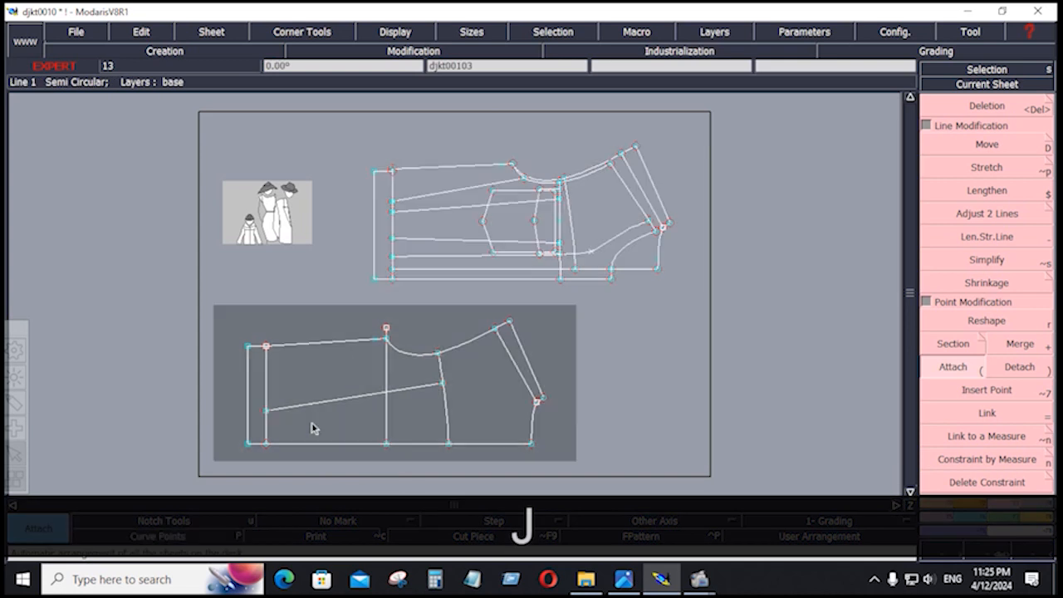
{"action": "key", "text": "Home"}
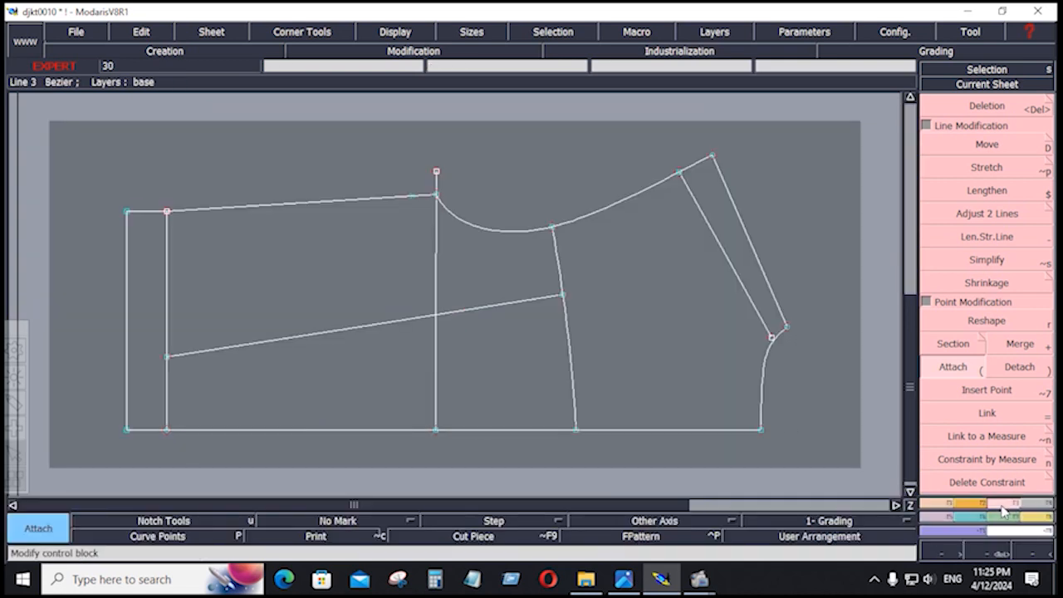
{"action": "key", "text": "r"}
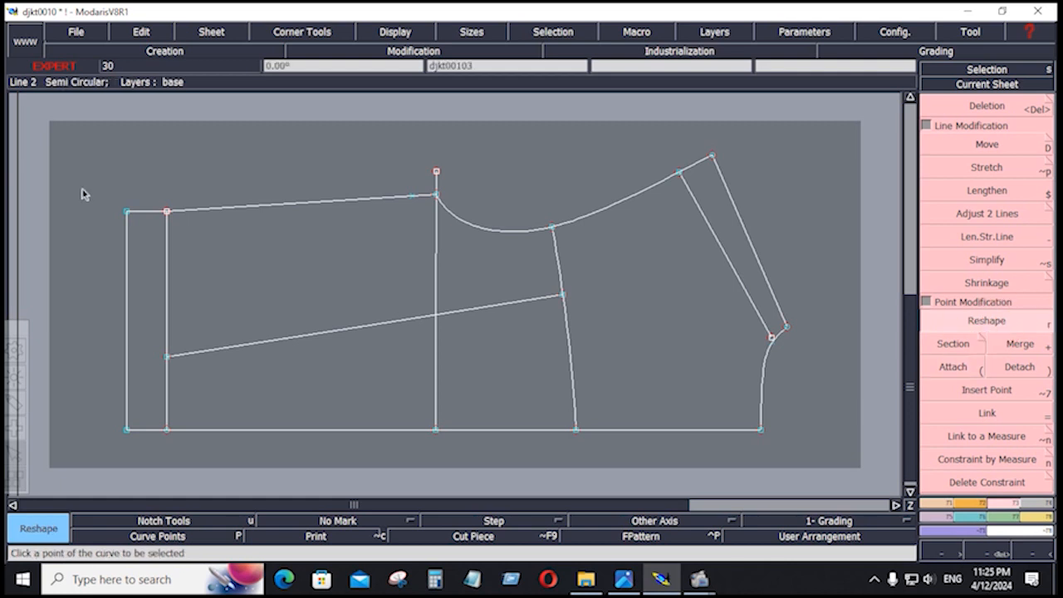
{"action": "left_click", "coordinate": [168, 214]}
{"action": "key", "text": "Down"}
{"action": "key", "text": "Down"}
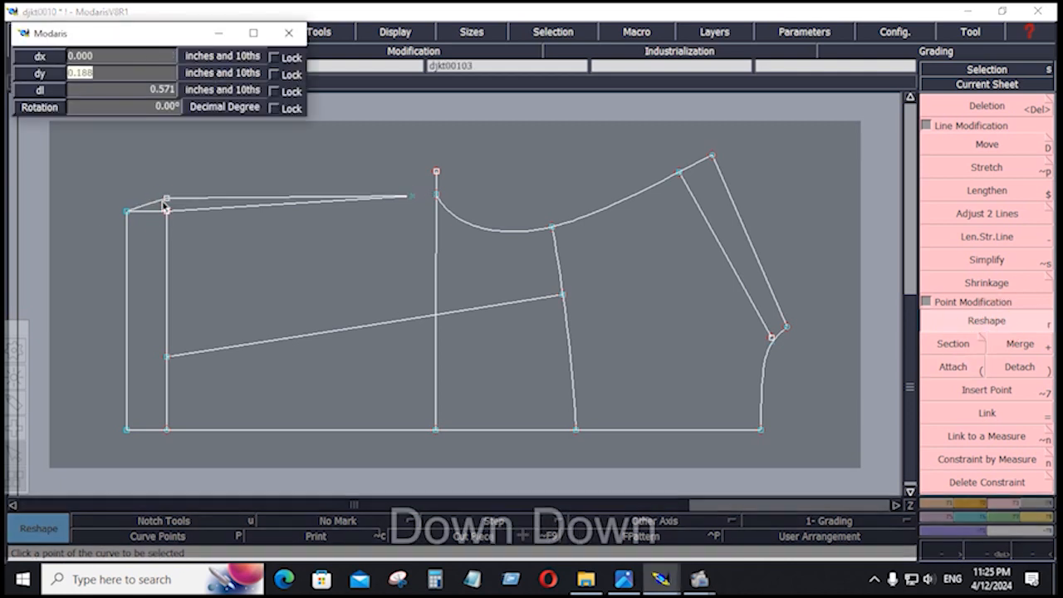
{"action": "key", "text": "Down"}
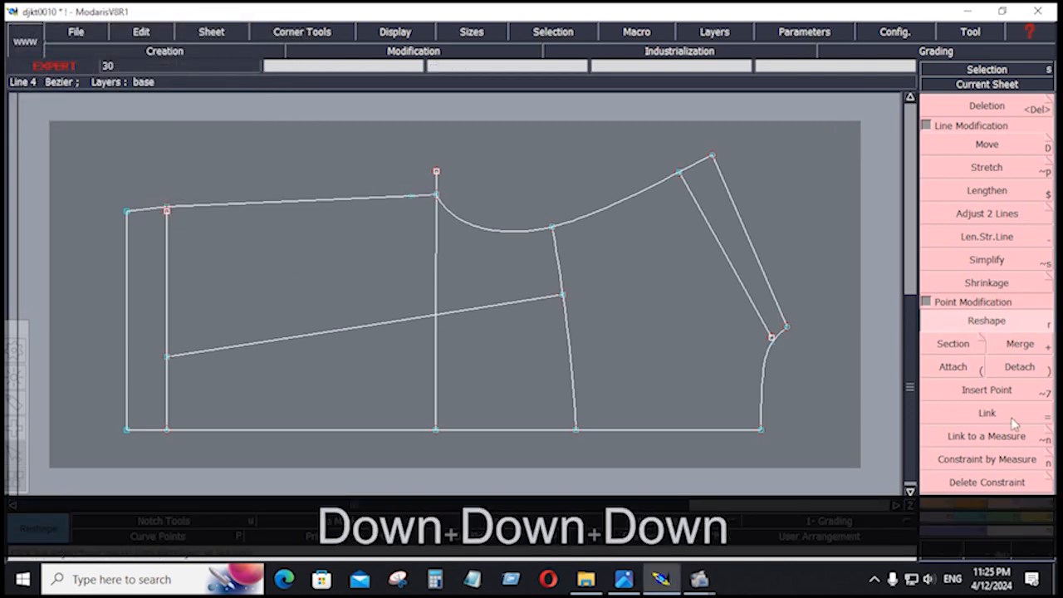
Delete the short top segment at the hem end.
{"action": "left_click", "coordinate": [993, 218]}
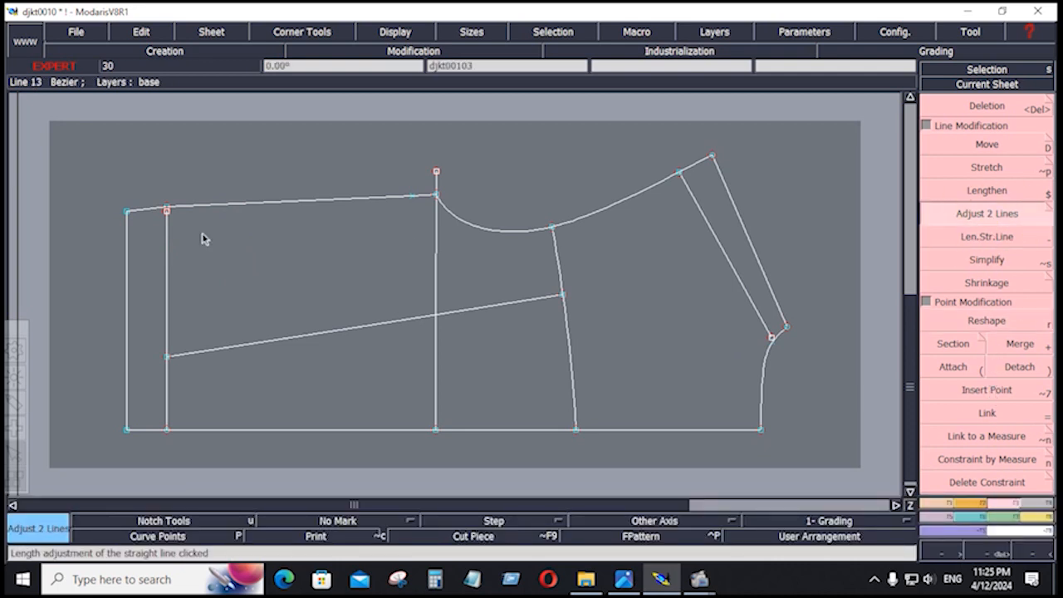
{"action": "key", "text": "Delete"}
{"action": "left_click", "coordinate": [147, 212]}
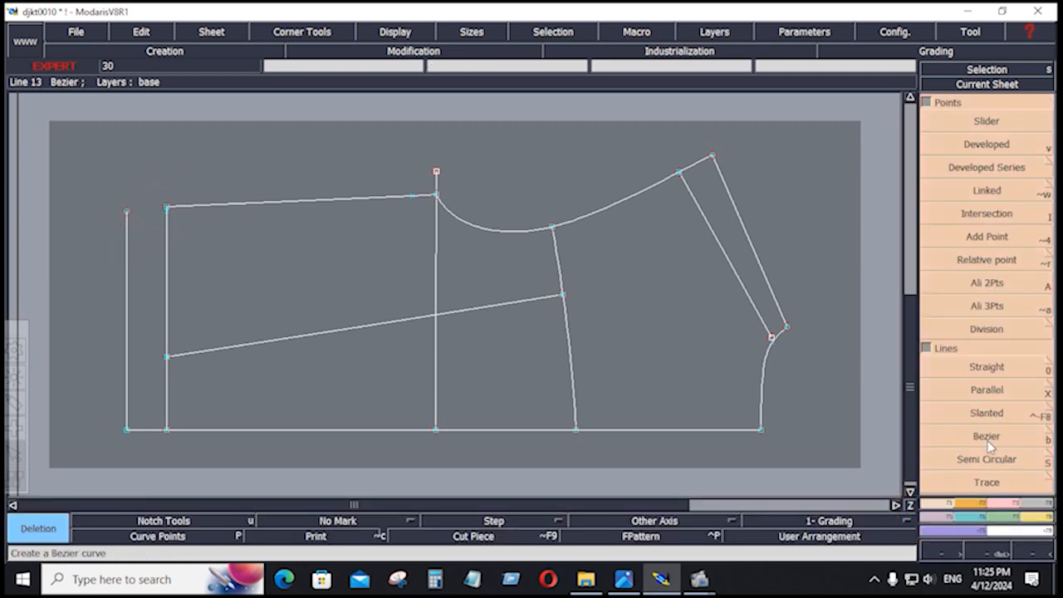
Draw a Bezier segment from the raised top-left point to the outer guide, then view SHEET-01.JPG.
{"action": "left_click", "coordinate": [989, 442]}
{"action": "left_click", "coordinate": [165, 209]}
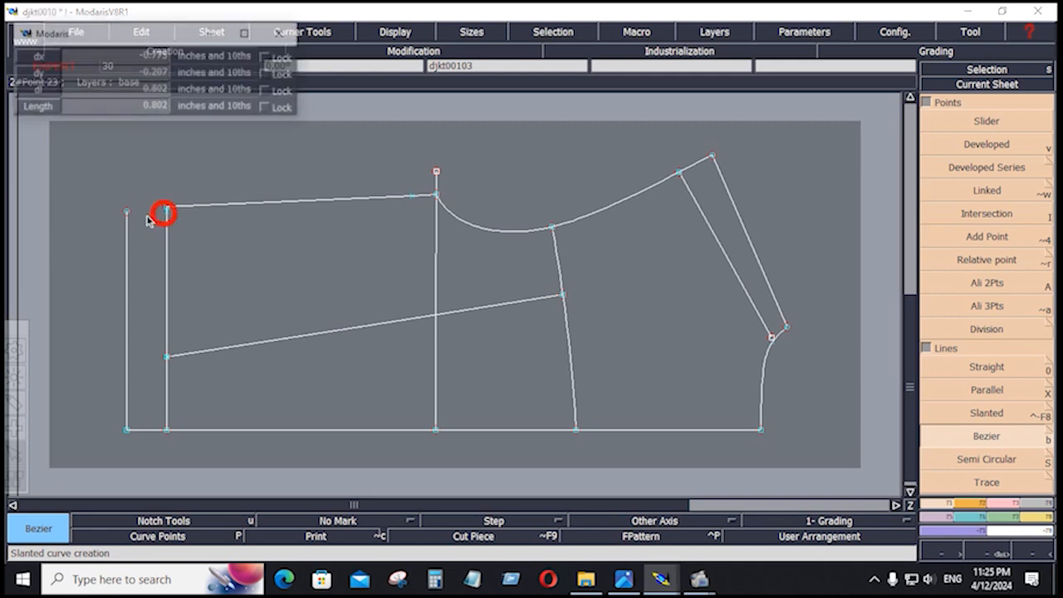
{"action": "left_click", "coordinate": [126, 212]}
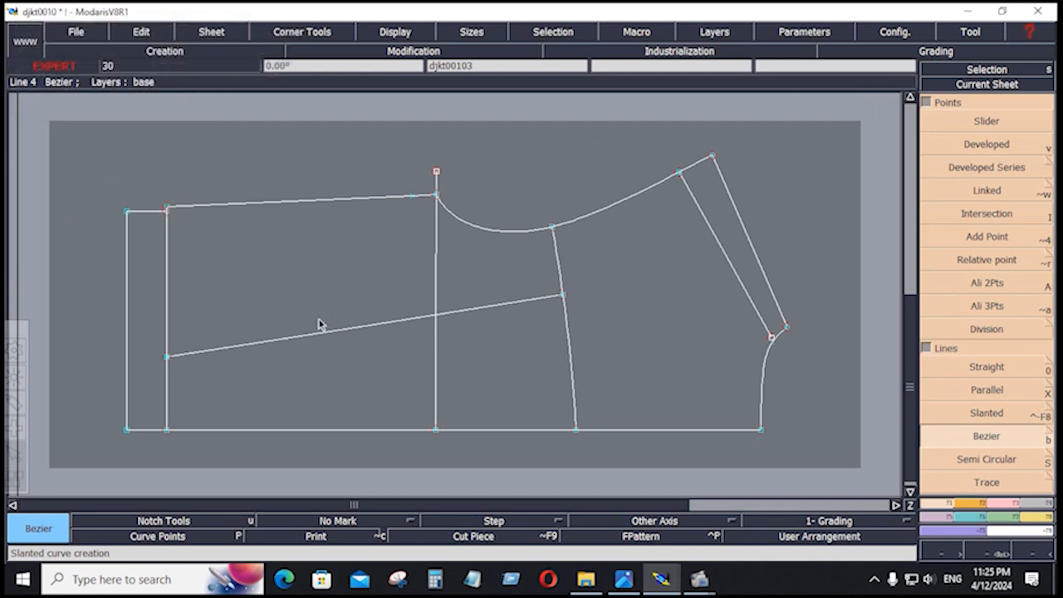
{"action": "key", "text": "j"}
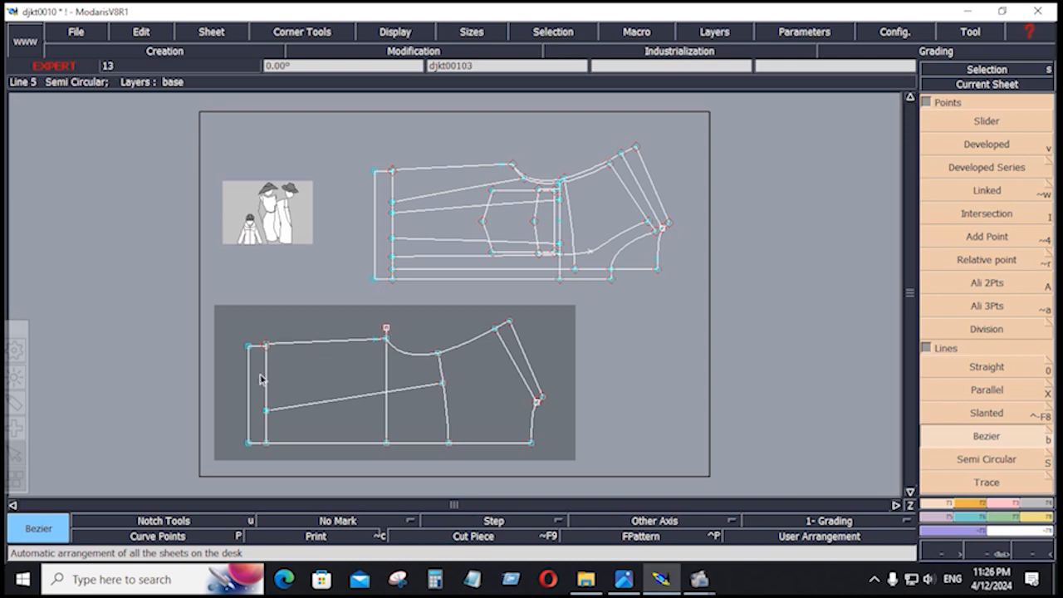
{"action": "left_click", "coordinate": [620, 579]}
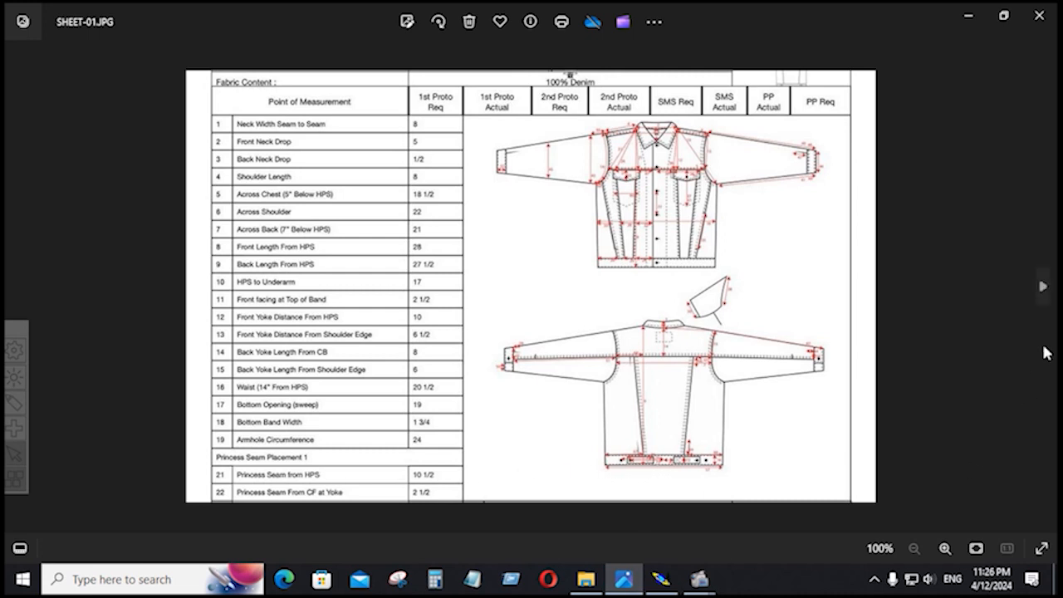
Compare SHEET-01.JPG and SHEET-02.JPG for strap width and length, then return to Modaris.
{"action": "left_click", "coordinate": [1045, 302]}
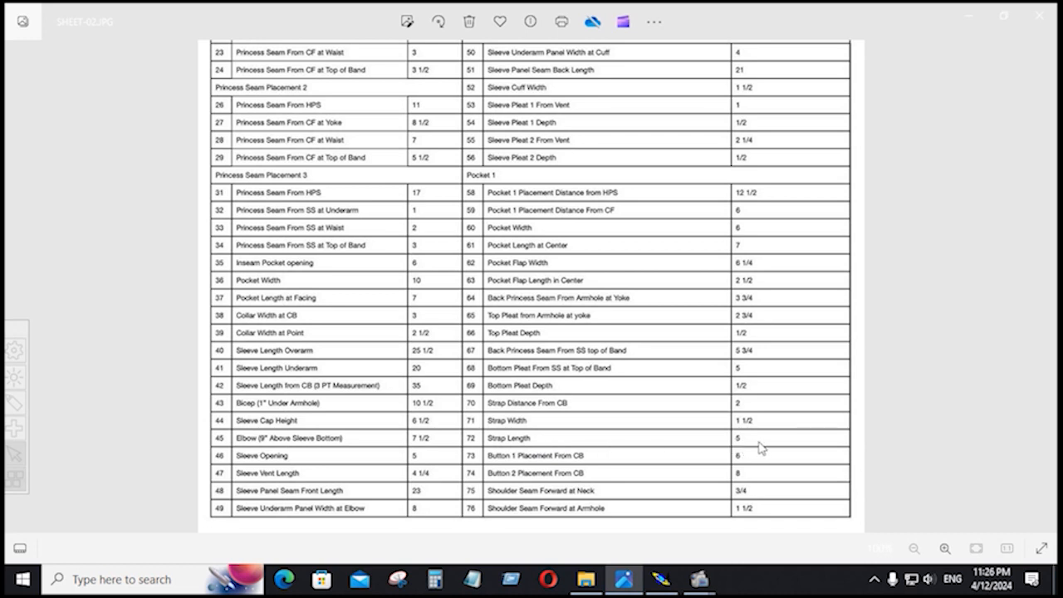
{"action": "left_click", "coordinate": [661, 580]}
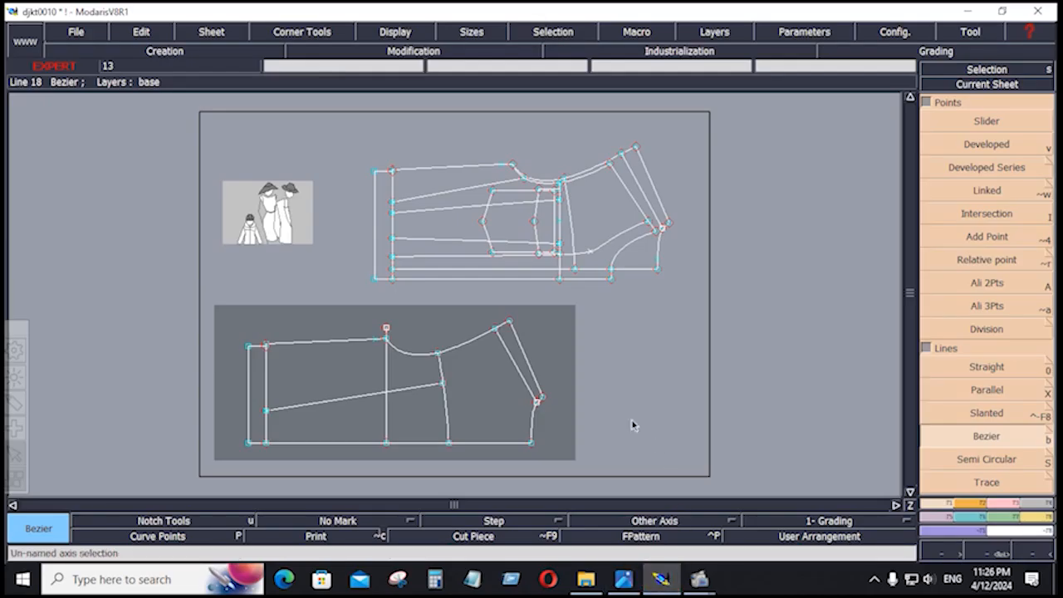
{"action": "left_click", "coordinate": [624, 579]}
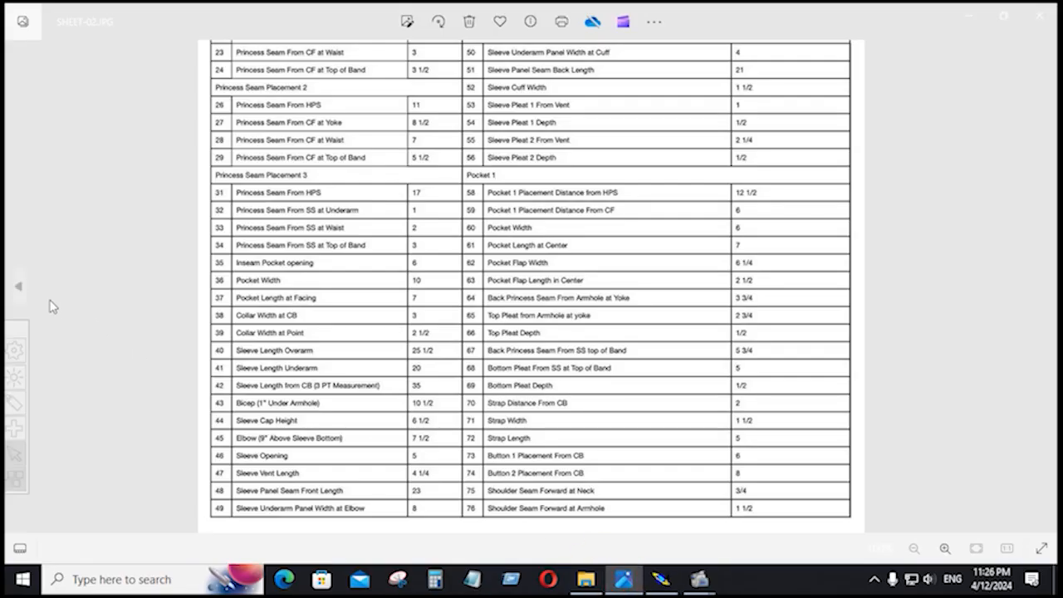
{"action": "left_click", "coordinate": [19, 287]}
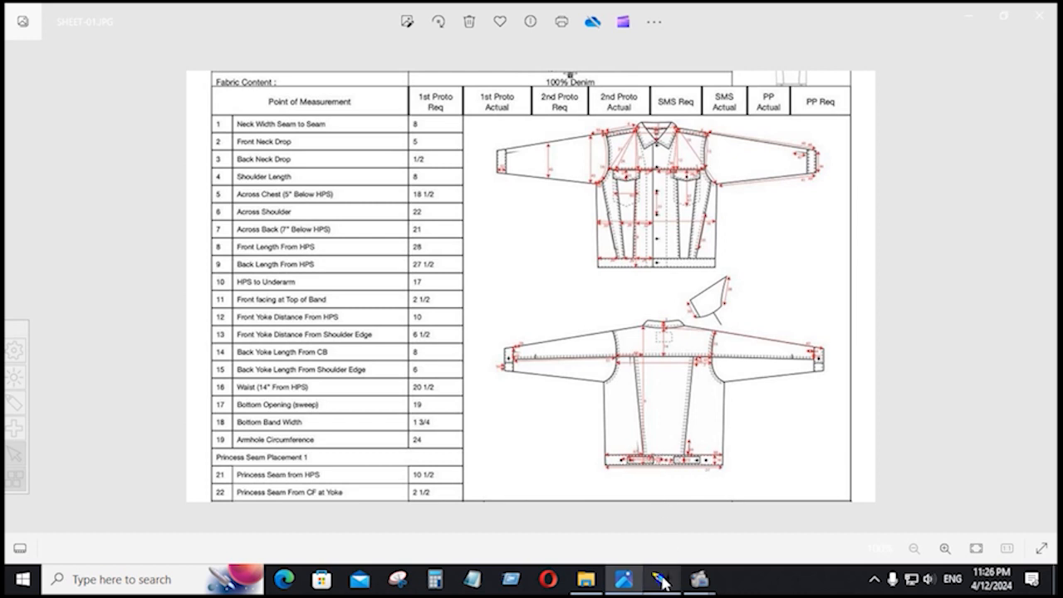
{"action": "left_click", "coordinate": [1043, 287]}
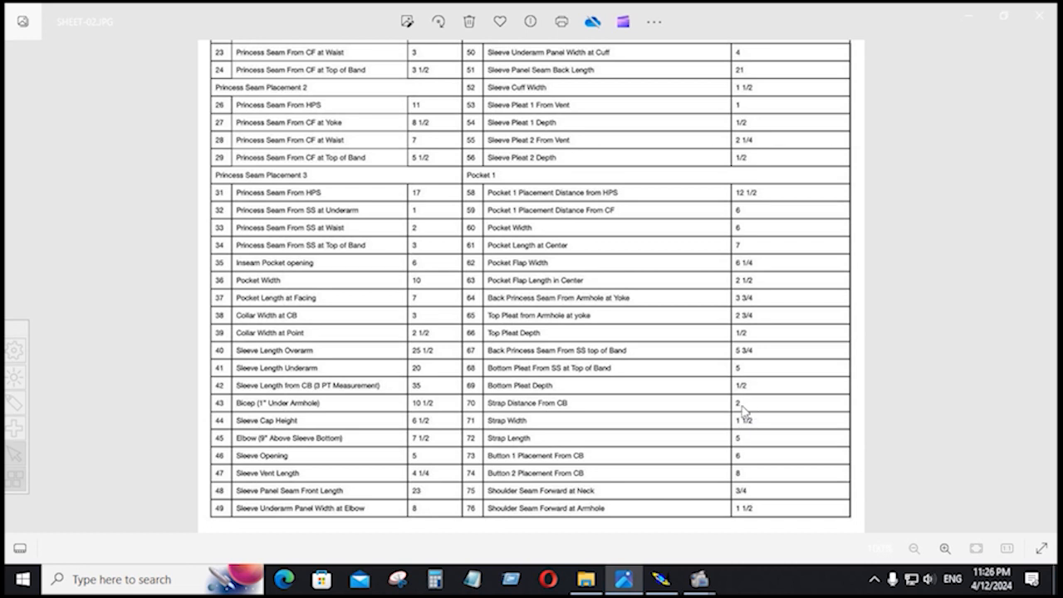
{"action": "left_click", "coordinate": [669, 581]}
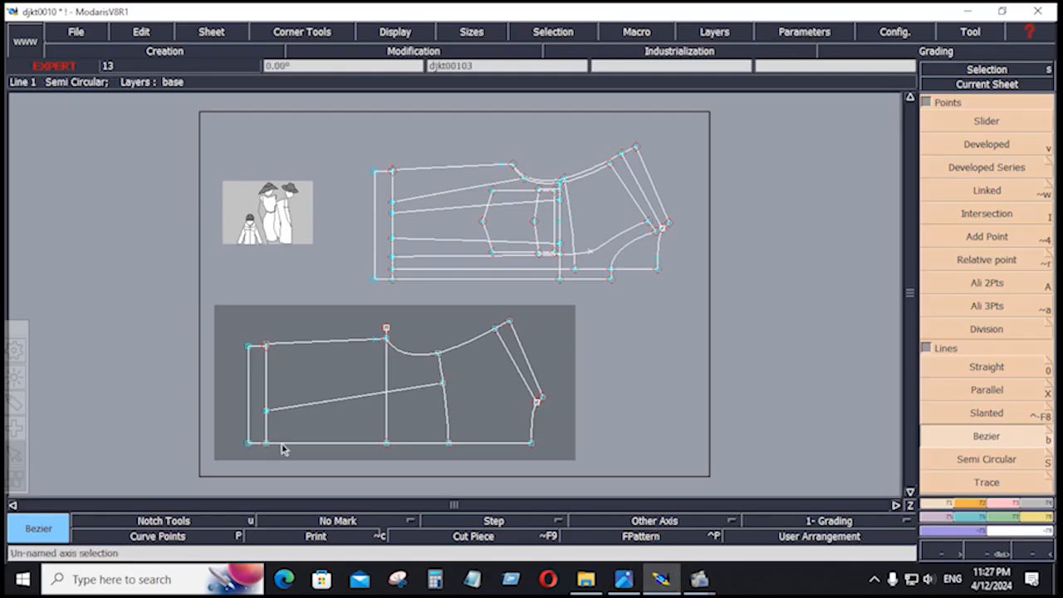
Add a line parallel to the sleeve's bottom edge at distance -1 inch.
{"action": "left_click", "coordinate": [988, 391]}
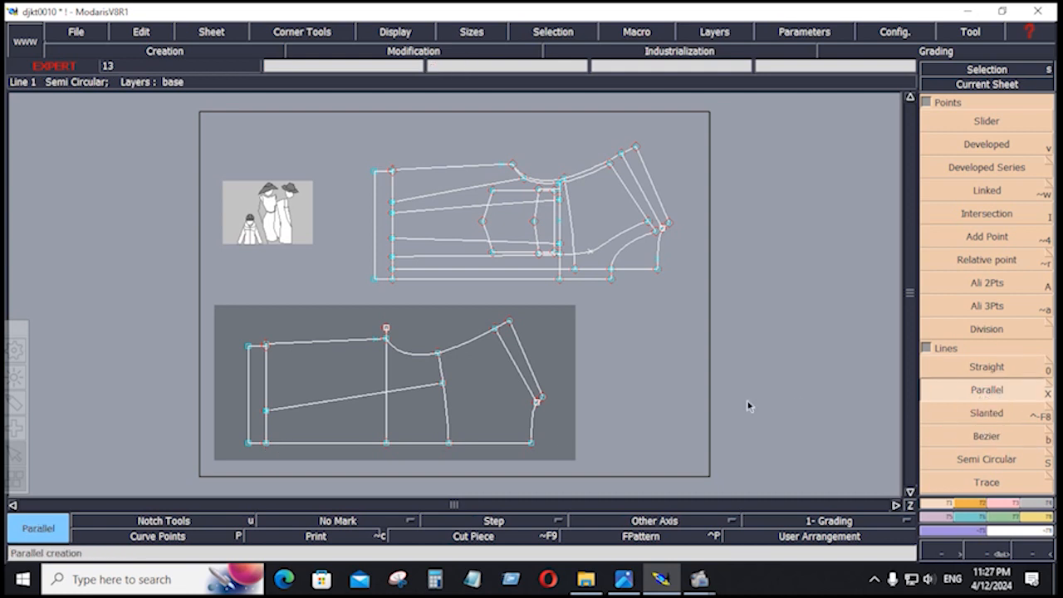
{"action": "left_click", "coordinate": [254, 441]}
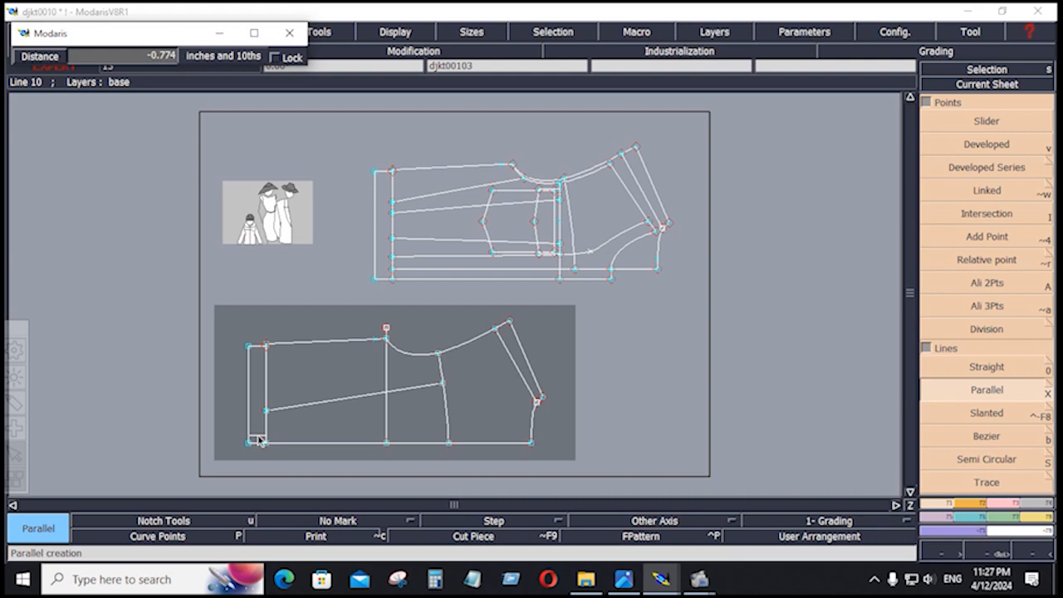
{"action": "key", "text": "Down"}
{"action": "type", "text": "-"}
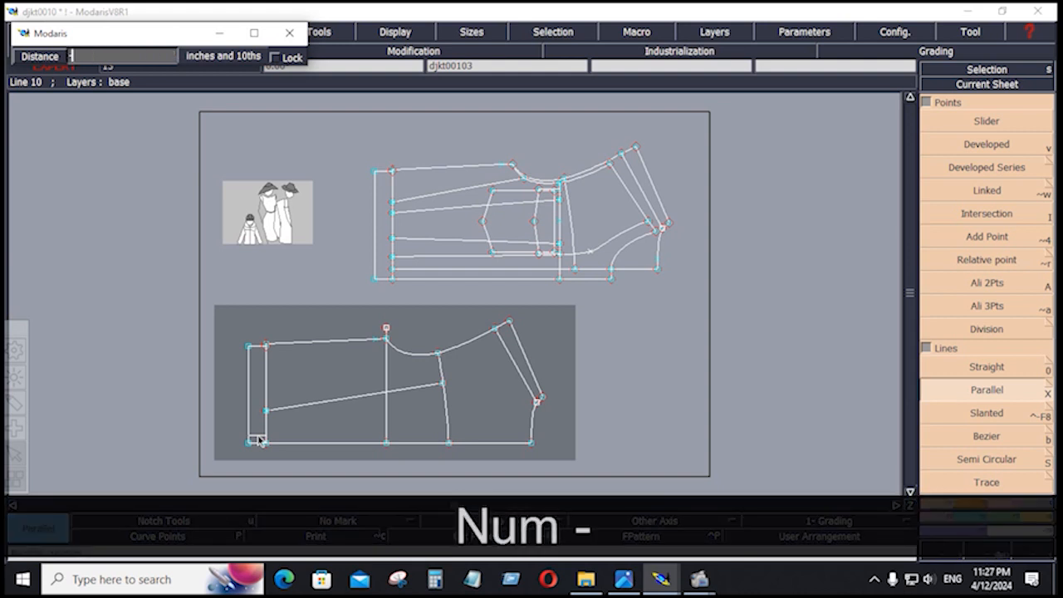
{"action": "type", "text": "1"}
{"action": "key", "text": "Return"}
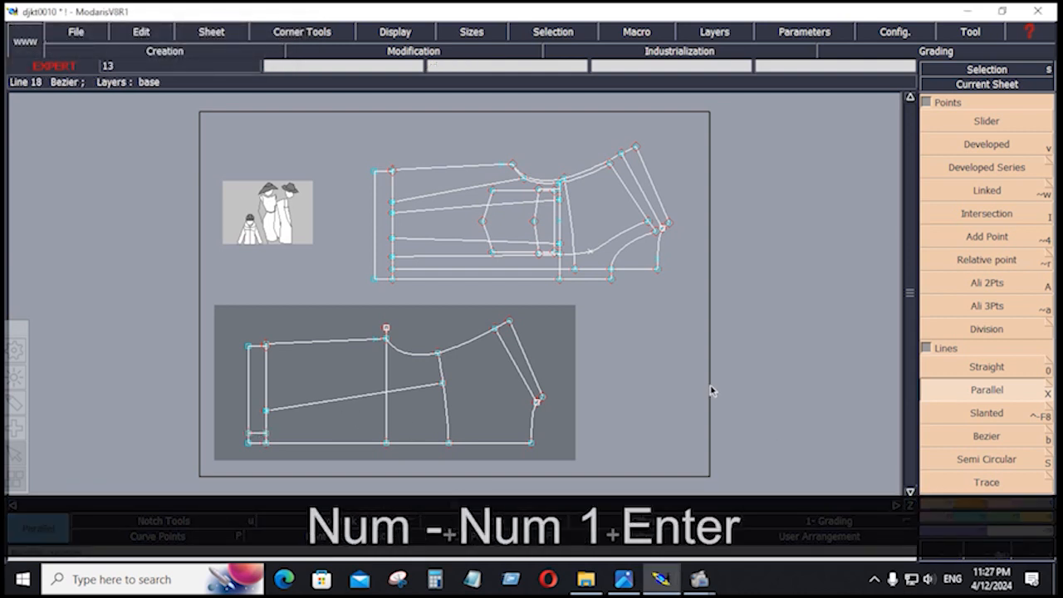
Recheck the jacket sketch and measurement table images, then return to Modaris.
{"action": "left_click", "coordinate": [624, 579]}
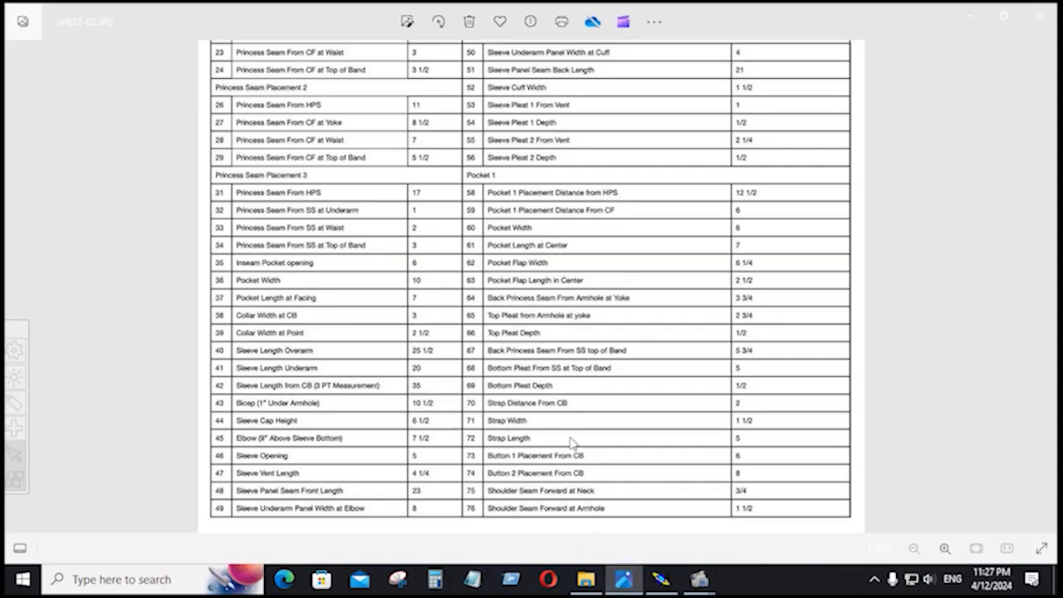
{"action": "left_click", "coordinate": [15, 295]}
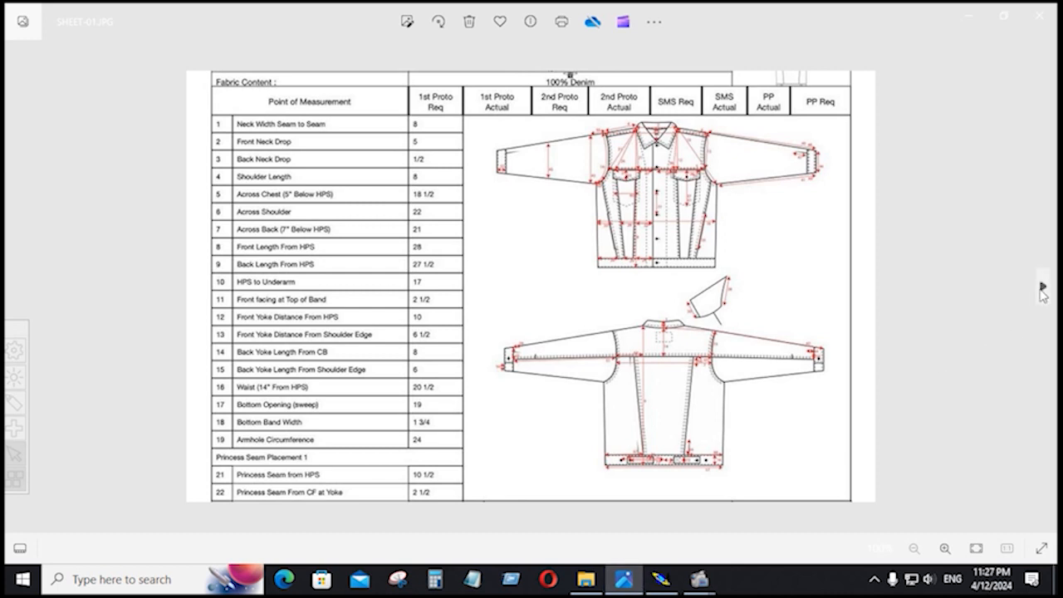
{"action": "left_click", "coordinate": [1043, 287]}
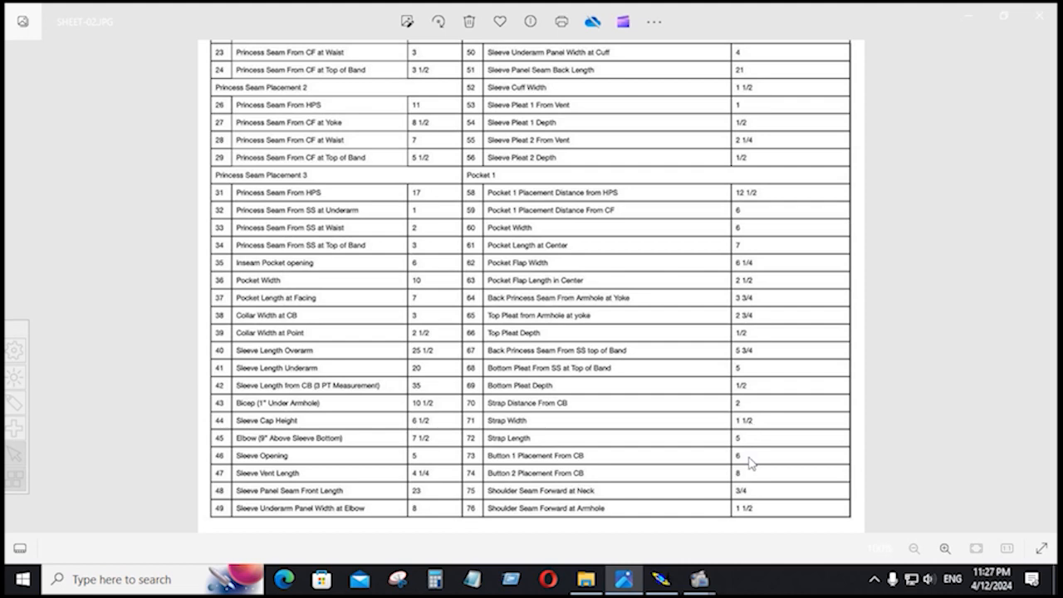
{"action": "left_click", "coordinate": [661, 579]}
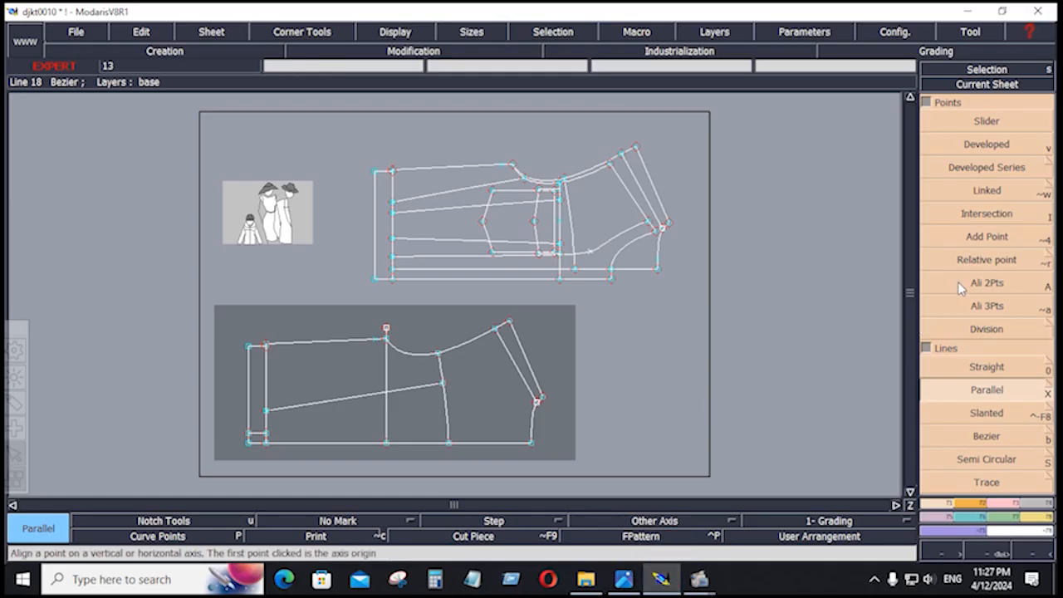
Offset the short hem-strip line by -5 inches to add the strap's top line.
{"action": "key", "text": "Return"}
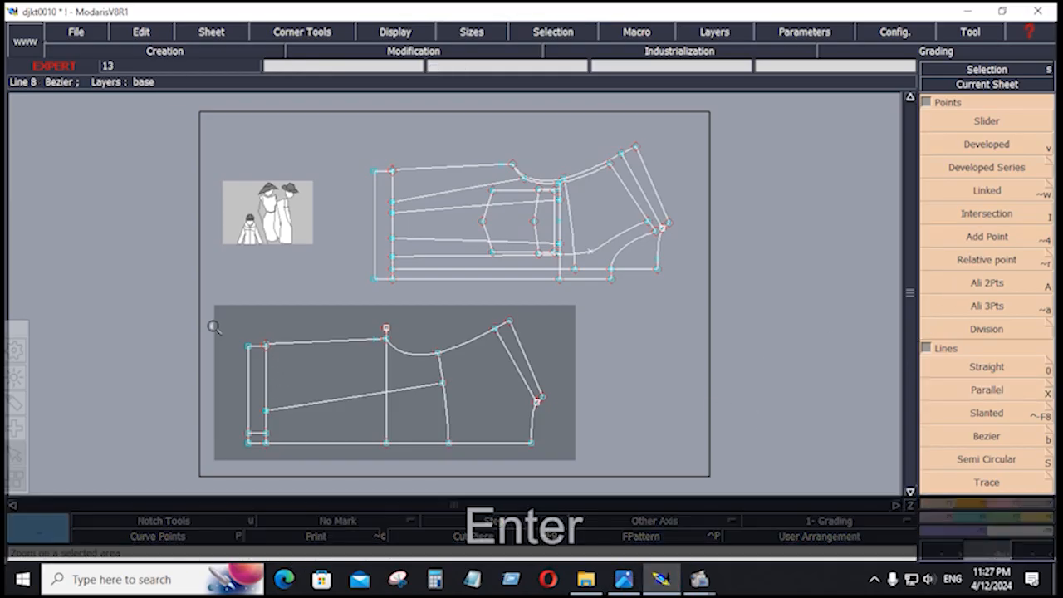
{"action": "scroll", "coordinate": [290, 470], "scroll_direction": "up", "scroll_amount": 3}
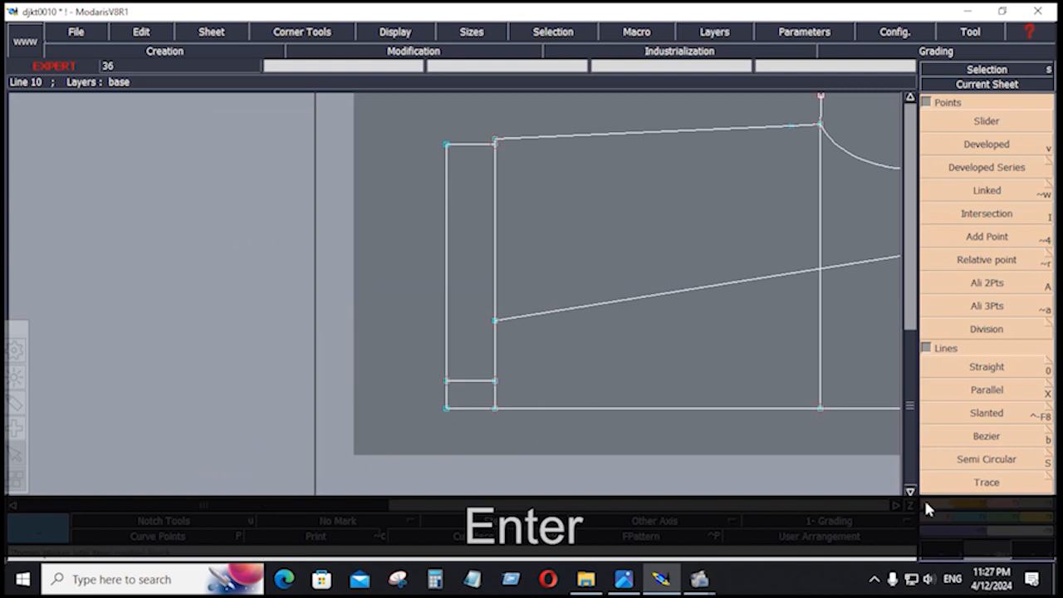
{"action": "left_click", "coordinate": [1004, 392]}
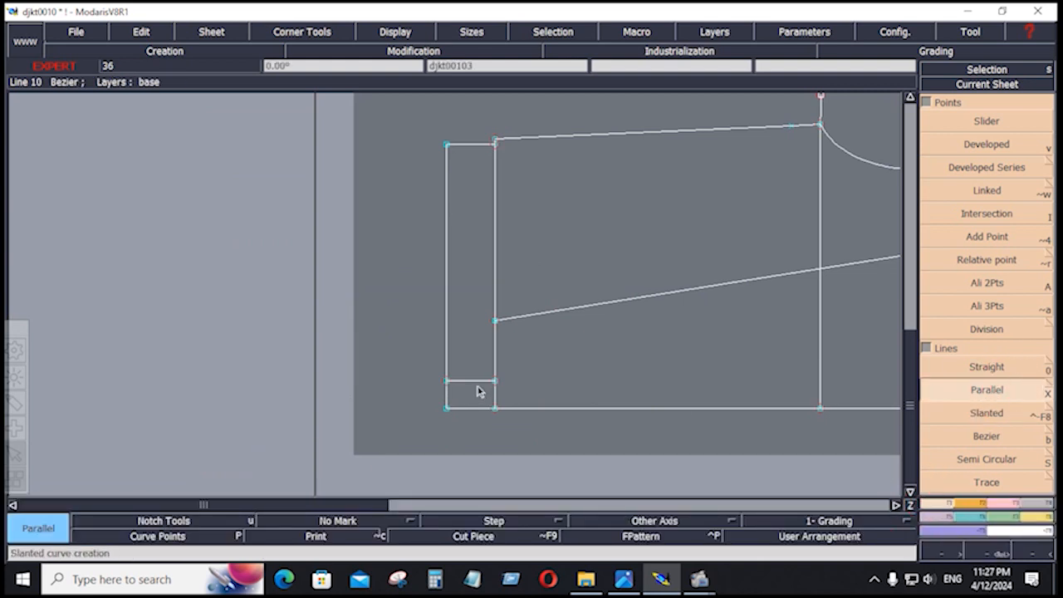
{"action": "left_click", "coordinate": [475, 387]}
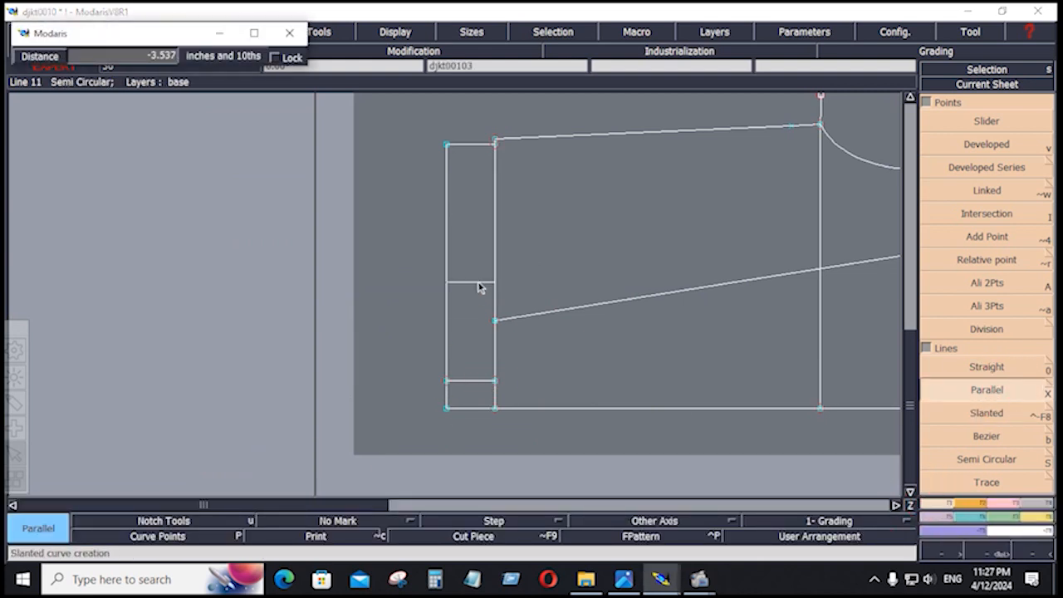
{"action": "key", "text": "Down"}
{"action": "type", "text": "-5"}
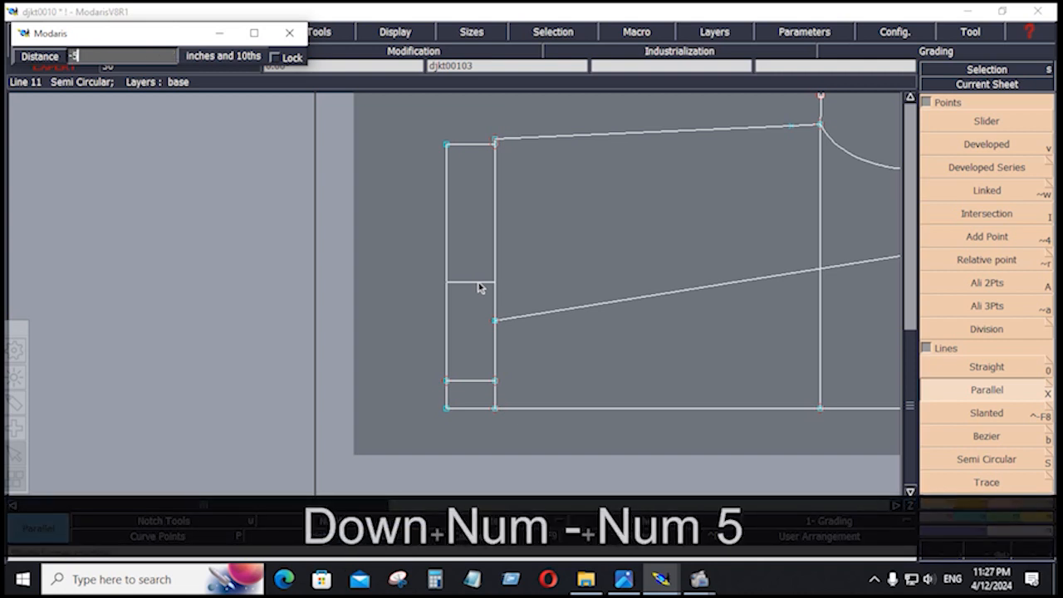
{"action": "key", "text": "Return"}
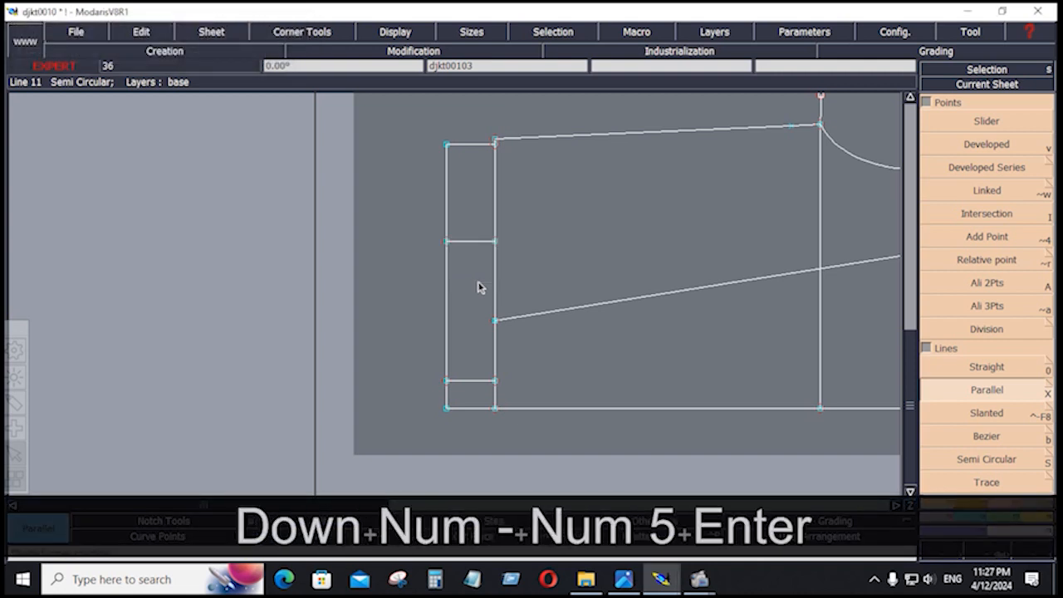
{"action": "right_click", "coordinate": [433, 396]}
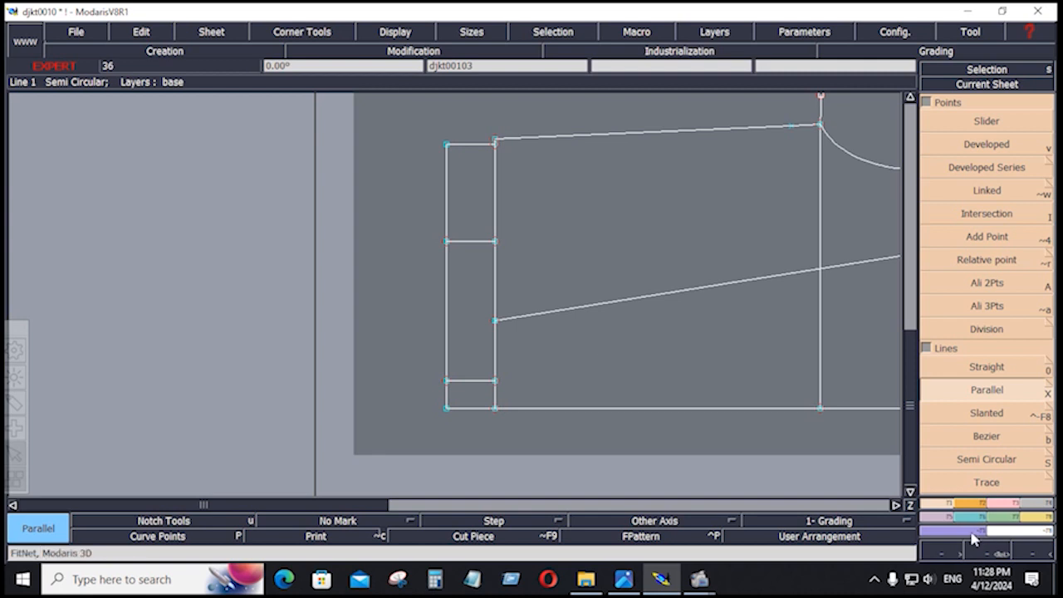
Add a strap centre line parallel to the cuff line at 0.875 inch.
{"action": "left_click", "coordinate": [987, 390]}
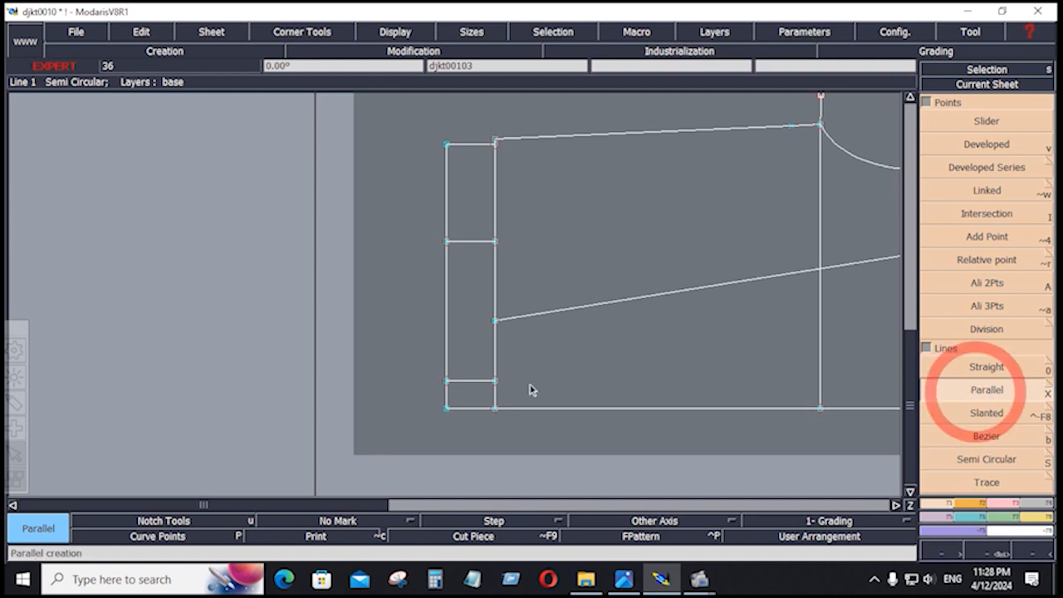
{"action": "left_click", "coordinate": [495, 361]}
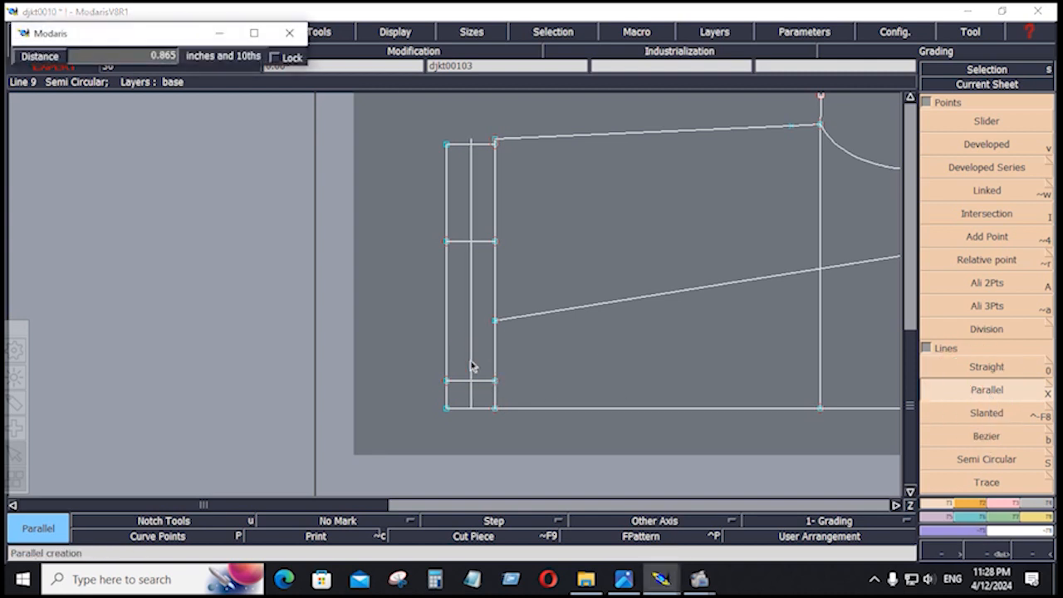
{"action": "key", "text": "Down"}
{"action": "type", "text": "."}
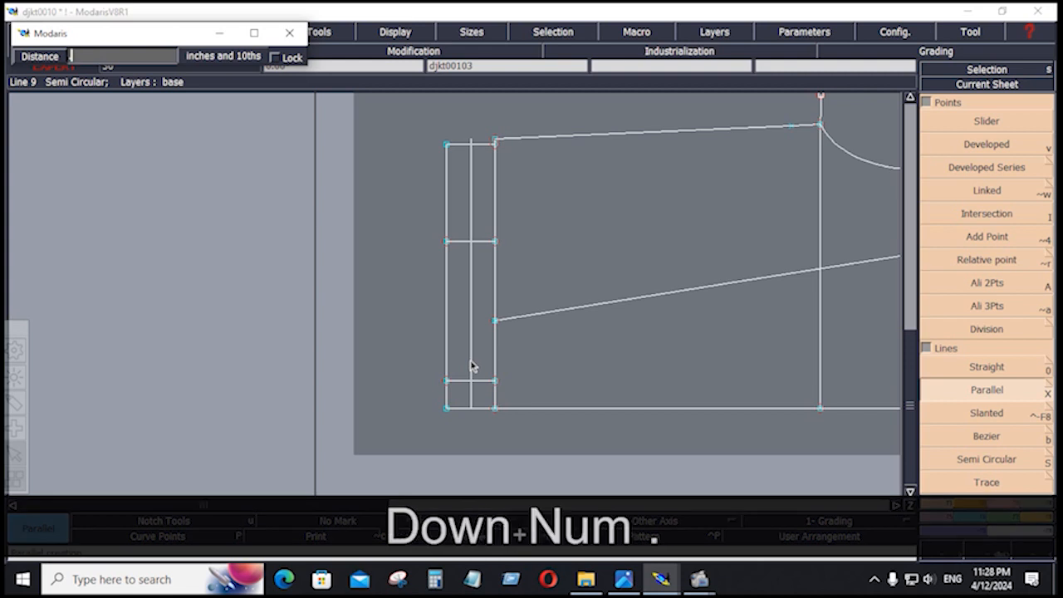
{"action": "type", "text": "875"}
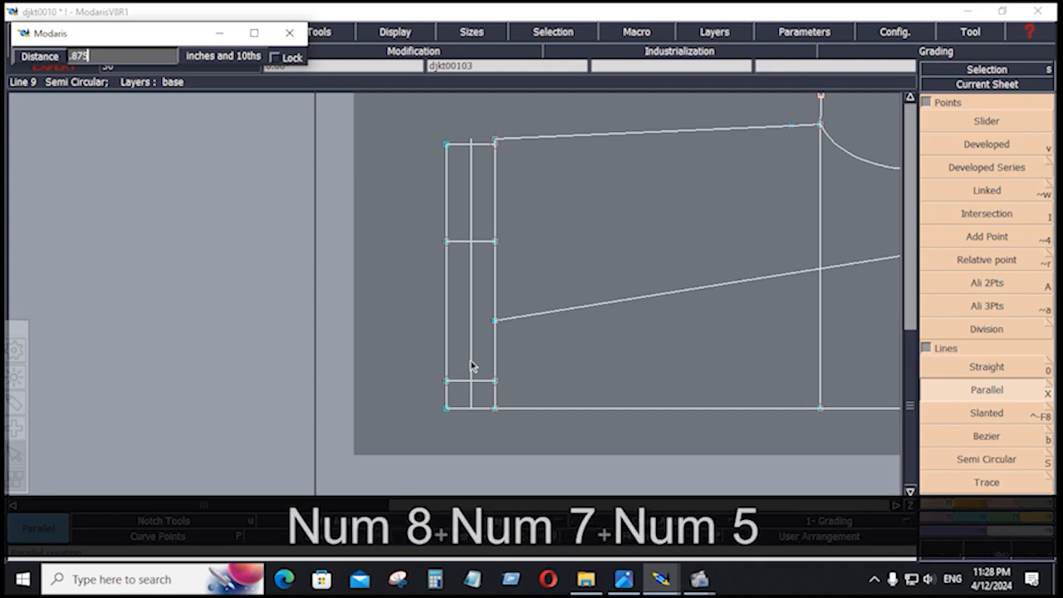
{"action": "key", "text": "Return"}
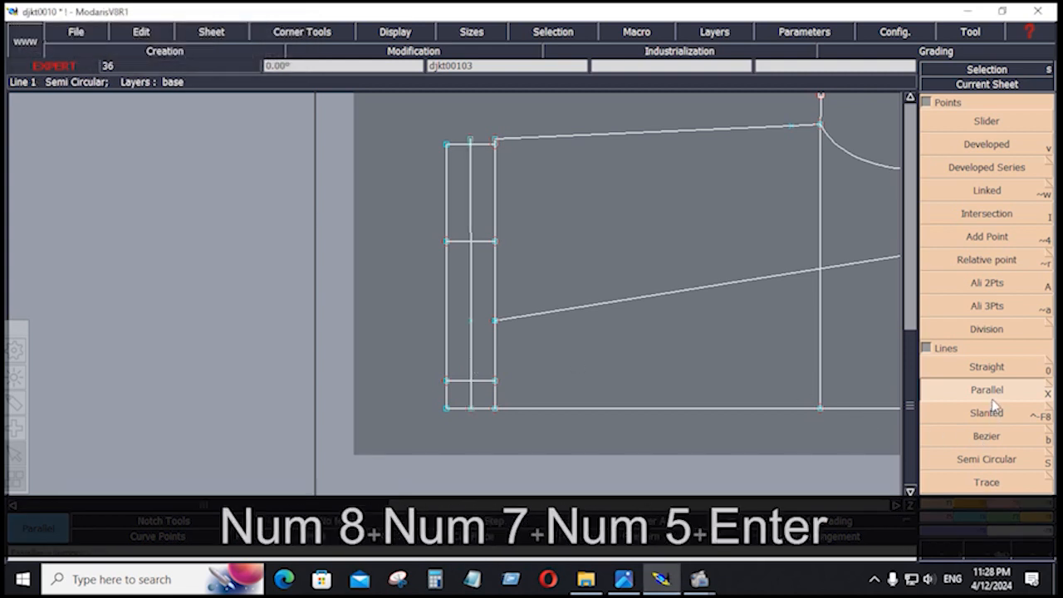
Add parallel lines at 0.75 and -0.75 inch either side of the centre line.
{"action": "left_click", "coordinate": [993, 397]}
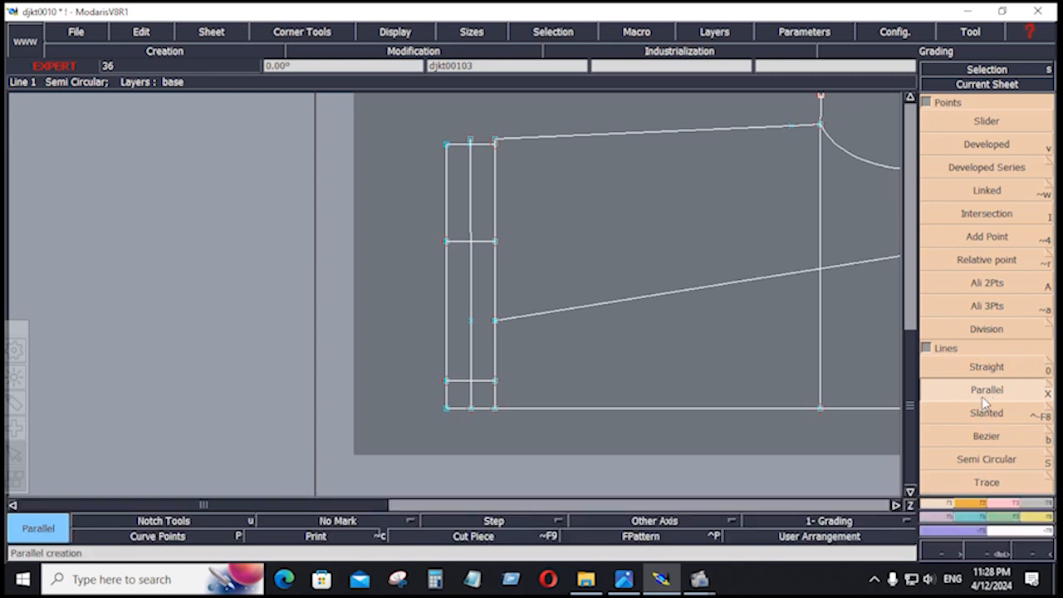
{"action": "left_click", "coordinate": [467, 352]}
{"action": "key", "text": "Down"}
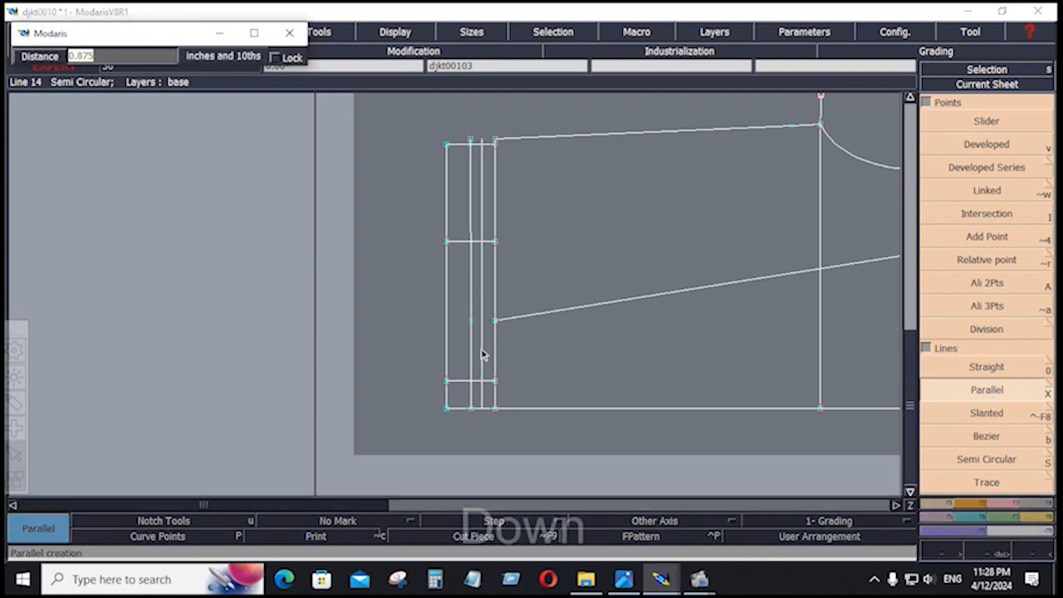
{"action": "type", "text": ".75"}
{"action": "key", "text": "Return"}
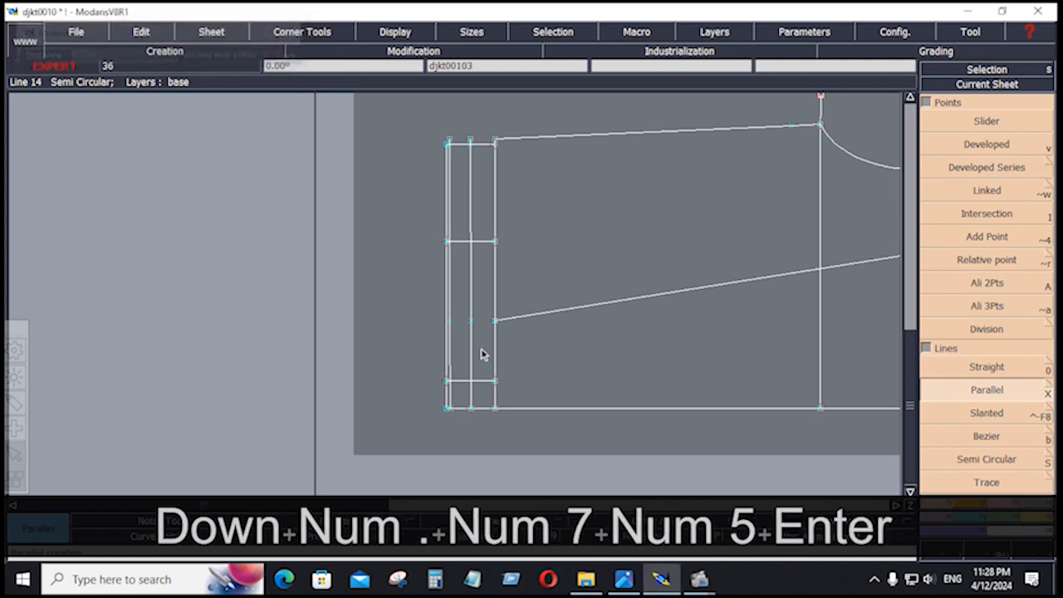
{"action": "left_click", "coordinate": [470, 350]}
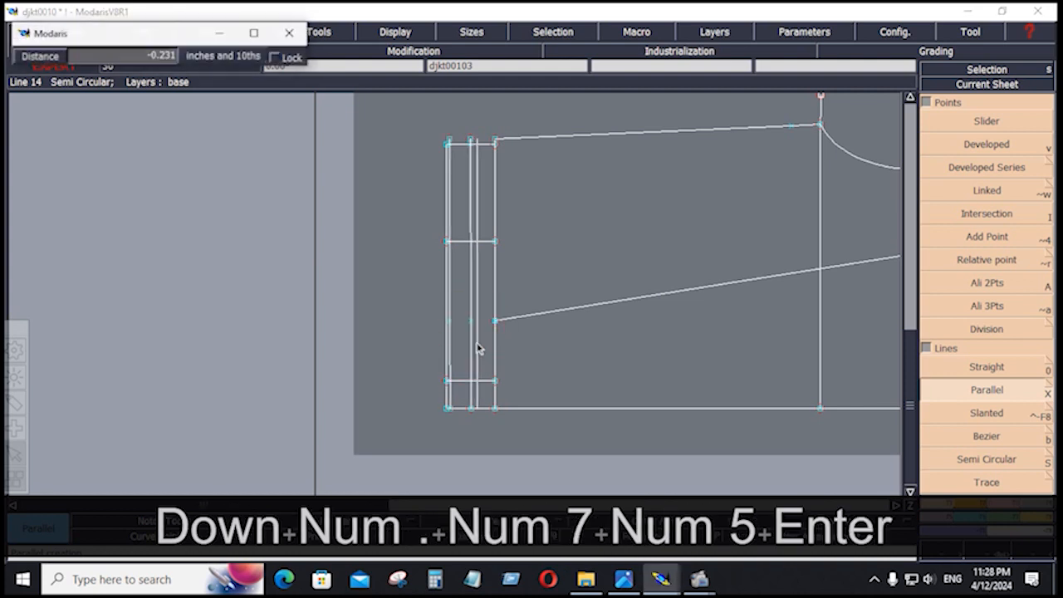
{"action": "key", "text": "Down"}
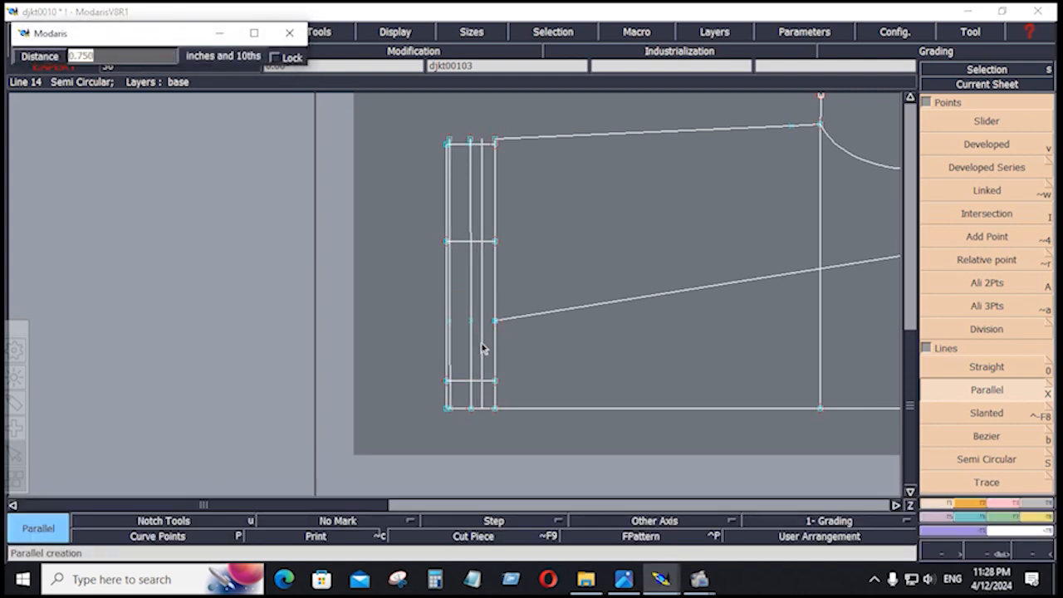
{"action": "type", "text": "-.75"}
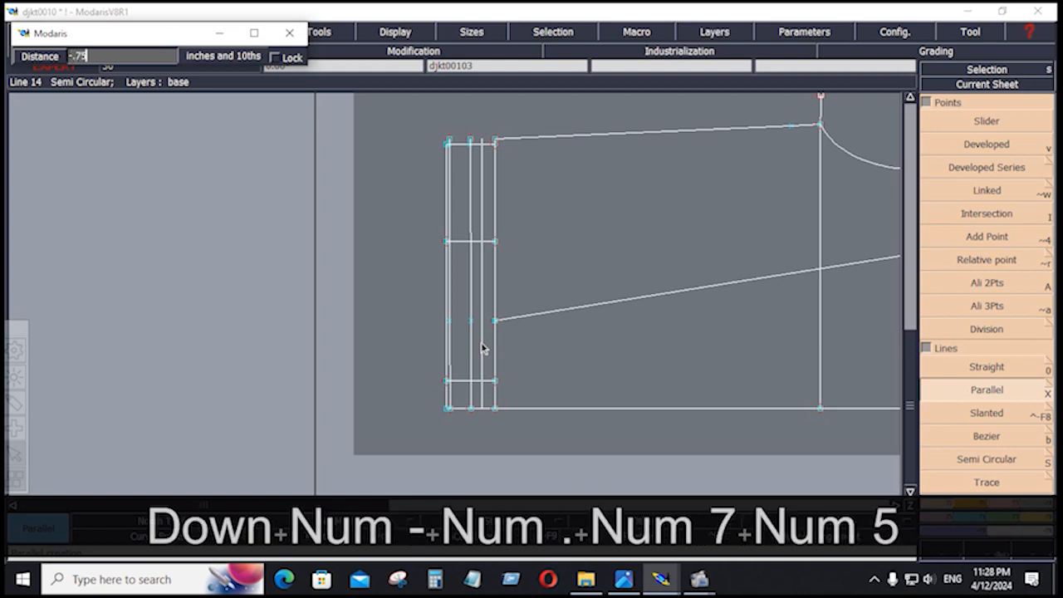
{"action": "key", "text": "Return"}
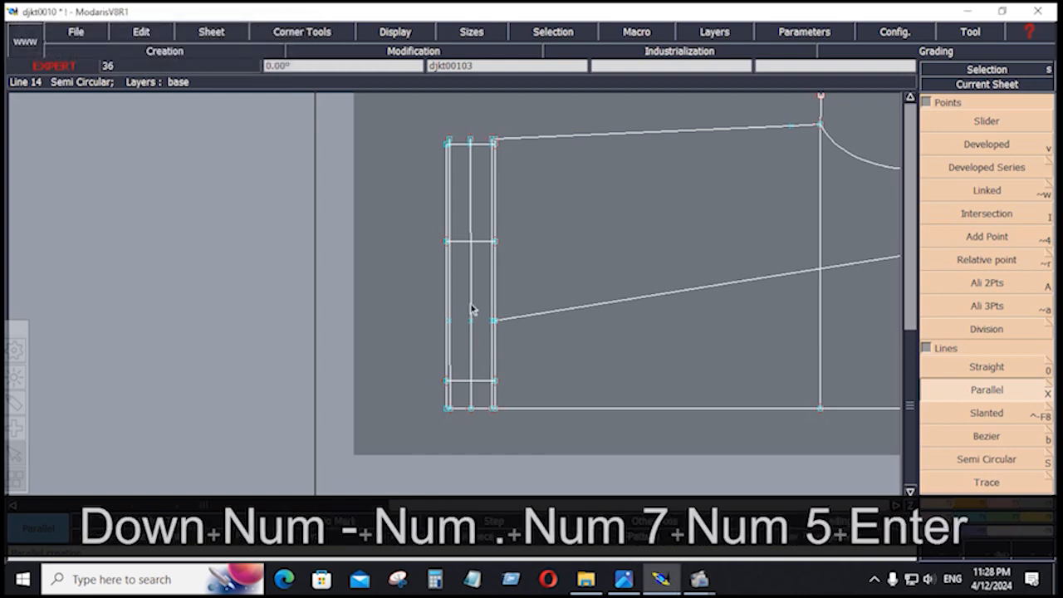
{"action": "key", "text": "Return"}
{"action": "left_click_drag", "start_coordinate": [426, 227], "coordinate": [506, 400]}
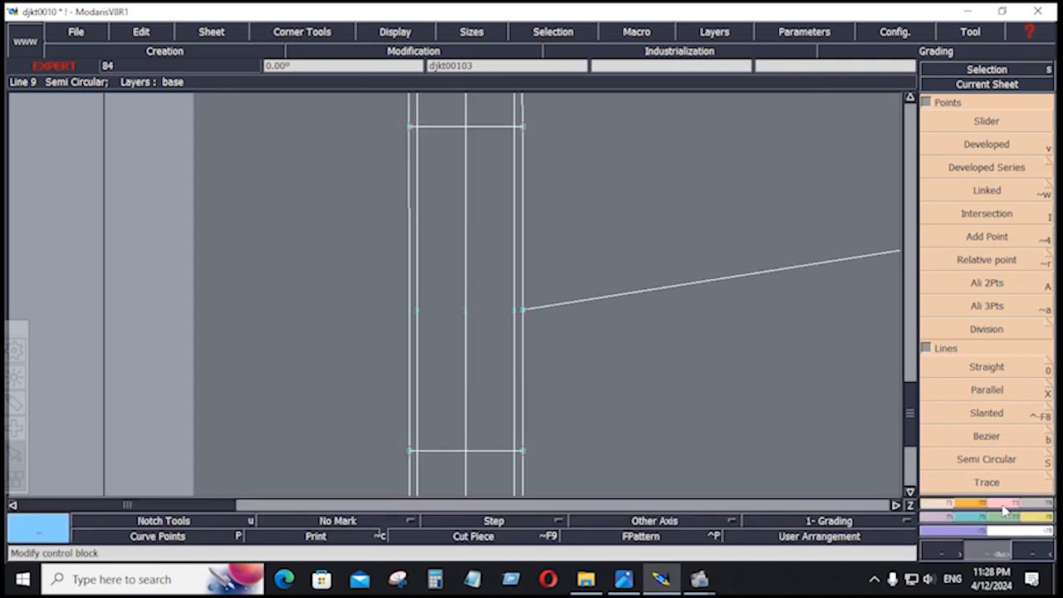
Trim the strap's top, inner left and lower lines so they meet in clean corners.
{"action": "left_click", "coordinate": [1004, 504]}
{"action": "left_click", "coordinate": [987, 213]}
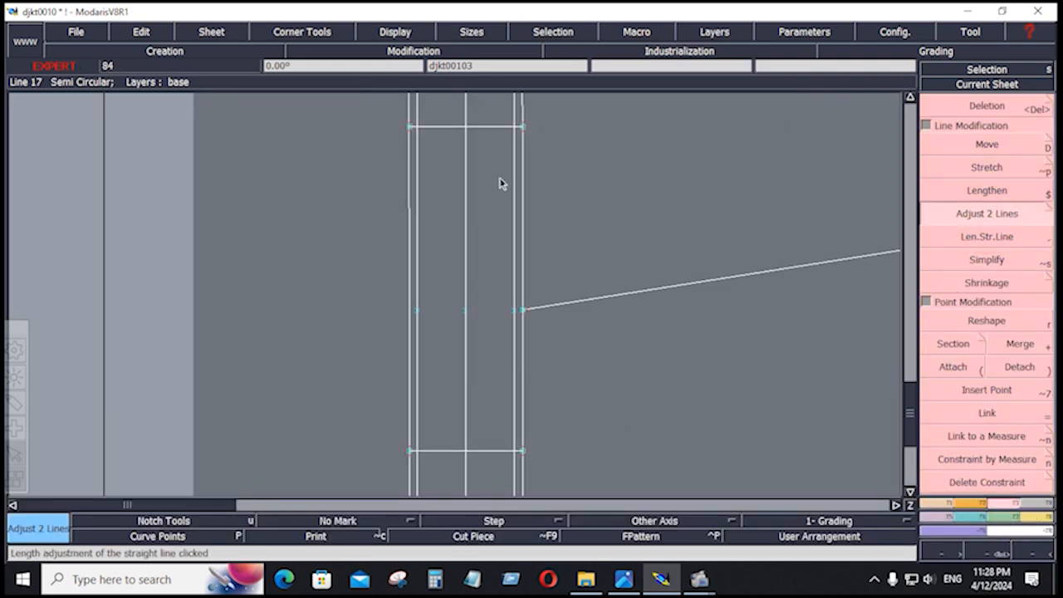
{"action": "left_click", "coordinate": [492, 127]}
{"action": "left_click", "coordinate": [420, 133]}
{"action": "left_click", "coordinate": [421, 417]}
{"action": "left_click", "coordinate": [440, 451]}
{"action": "left_click", "coordinate": [421, 433]}
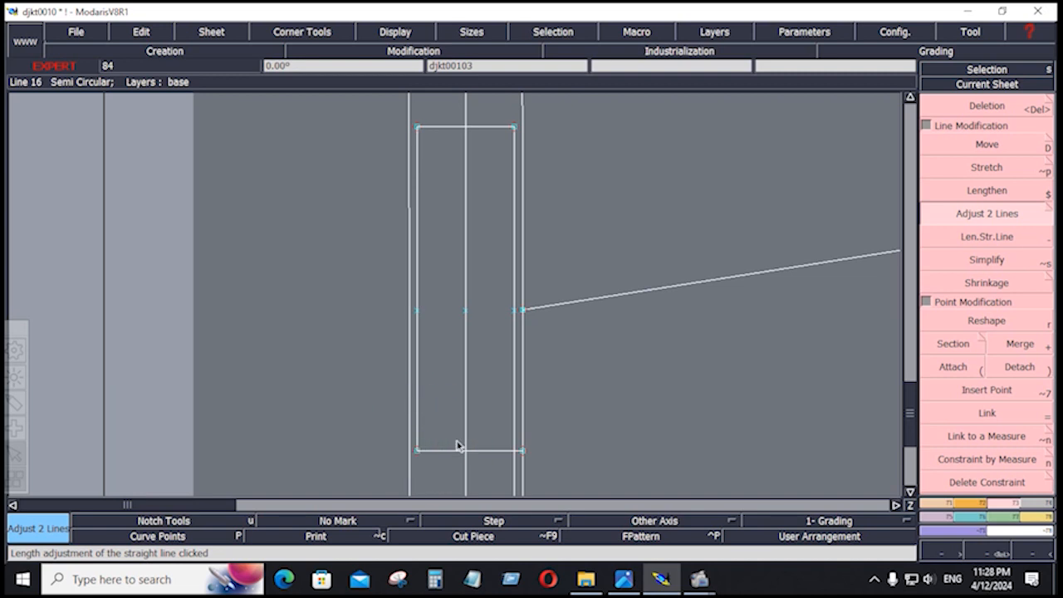
{"action": "left_click", "coordinate": [515, 430]}
{"action": "left_click", "coordinate": [497, 451]}
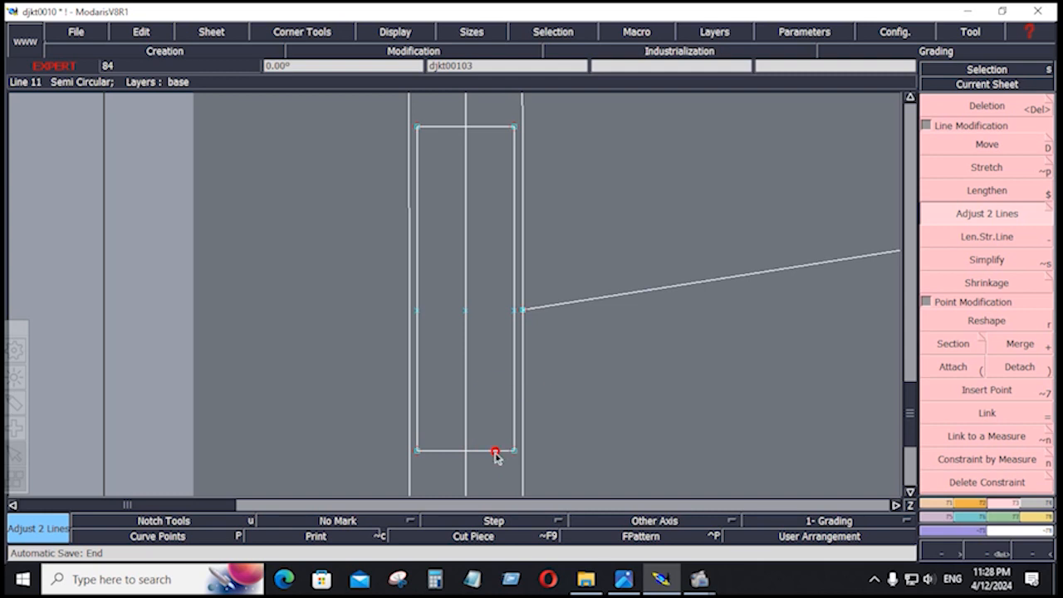
Delete the centre guide line and leftover point, and reattach the strap-side point to its line.
{"action": "key", "text": "Delete"}
{"action": "left_click", "coordinate": [465, 408]}
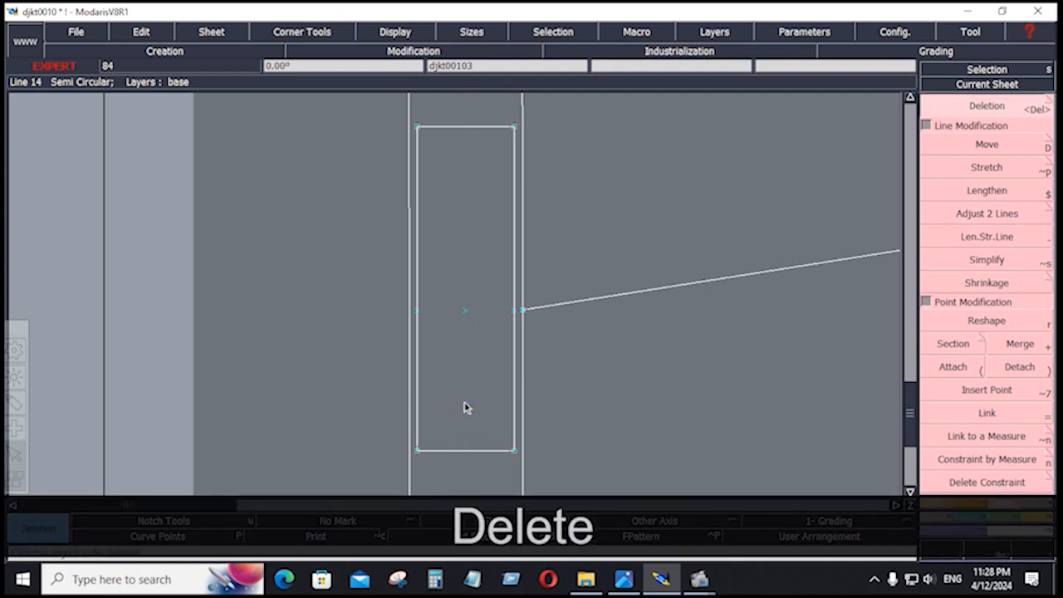
{"action": "left_click", "coordinate": [463, 310]}
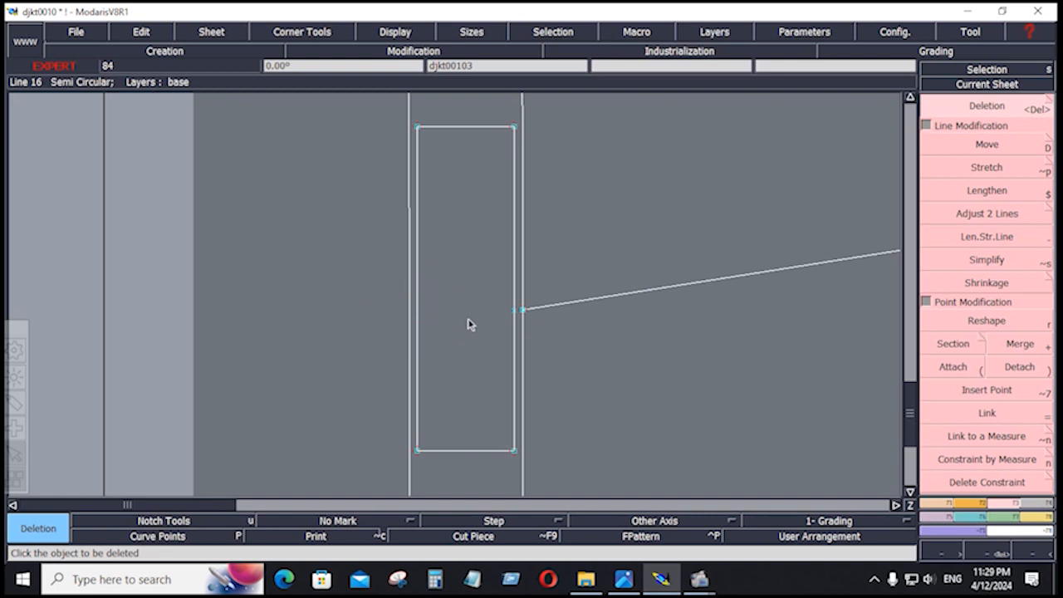
{"action": "left_click", "coordinate": [953, 366]}
{"action": "left_click", "coordinate": [524, 311]}
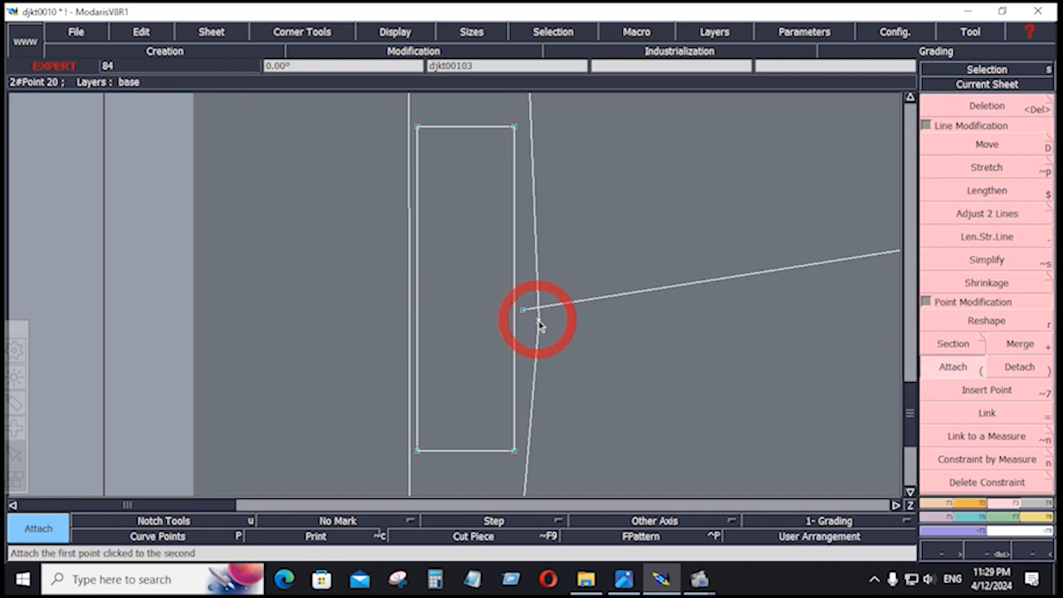
{"action": "left_click", "coordinate": [525, 313]}
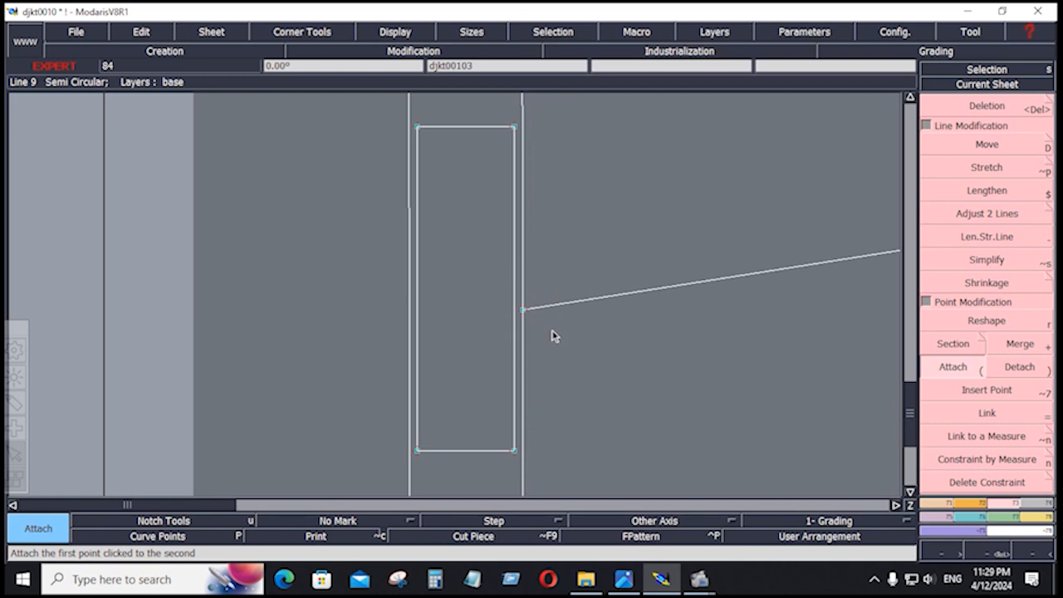
Set the strap corner as alignment origin and delete the stray point on the top edge.
{"action": "key", "text": "Home"}
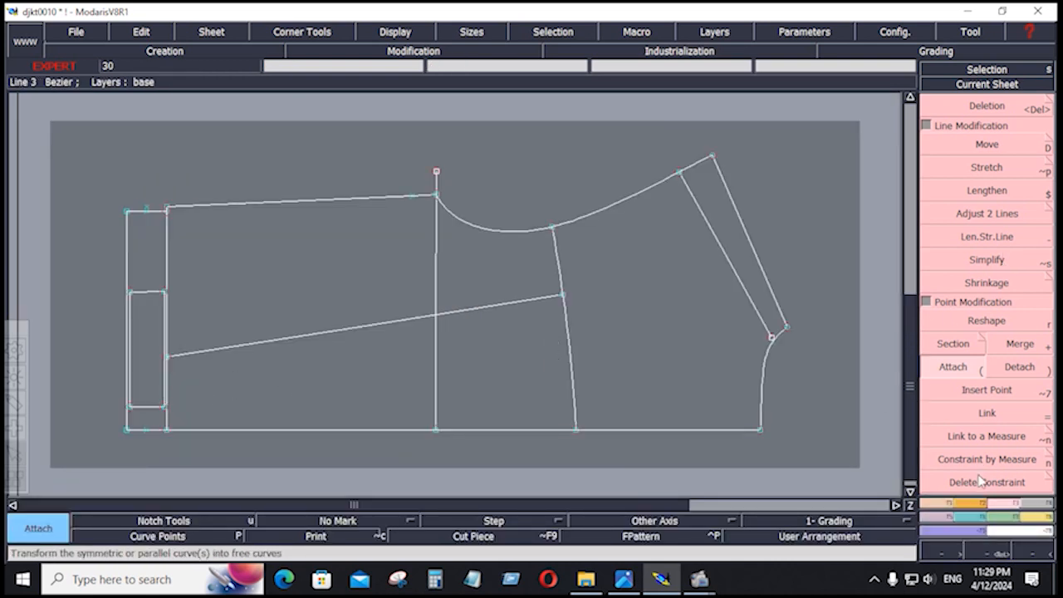
{"action": "left_click", "coordinate": [985, 284]}
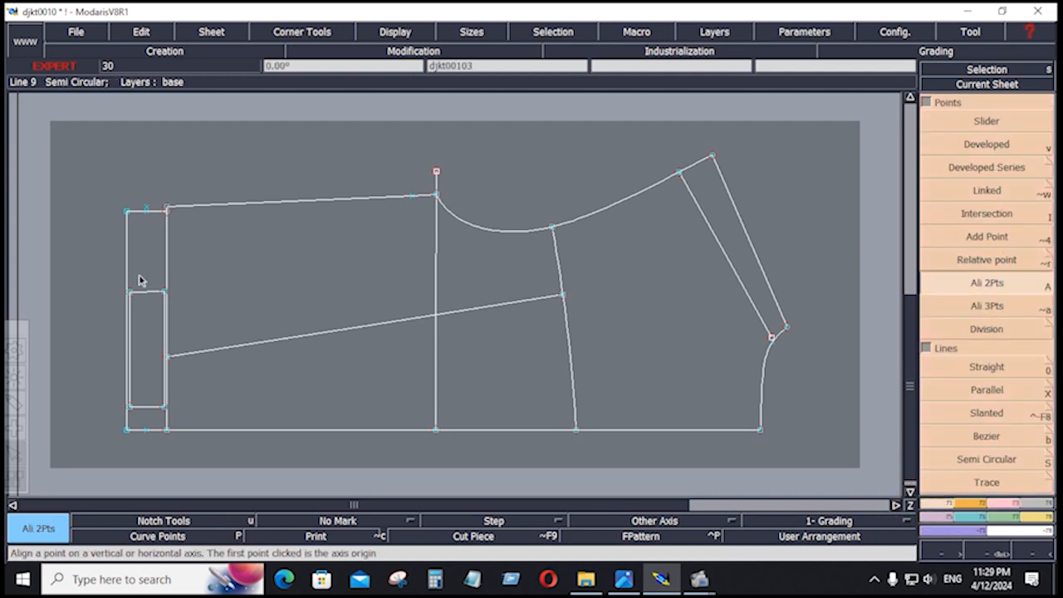
{"action": "left_click", "coordinate": [130, 294]}
{"action": "key", "text": "Delete"}
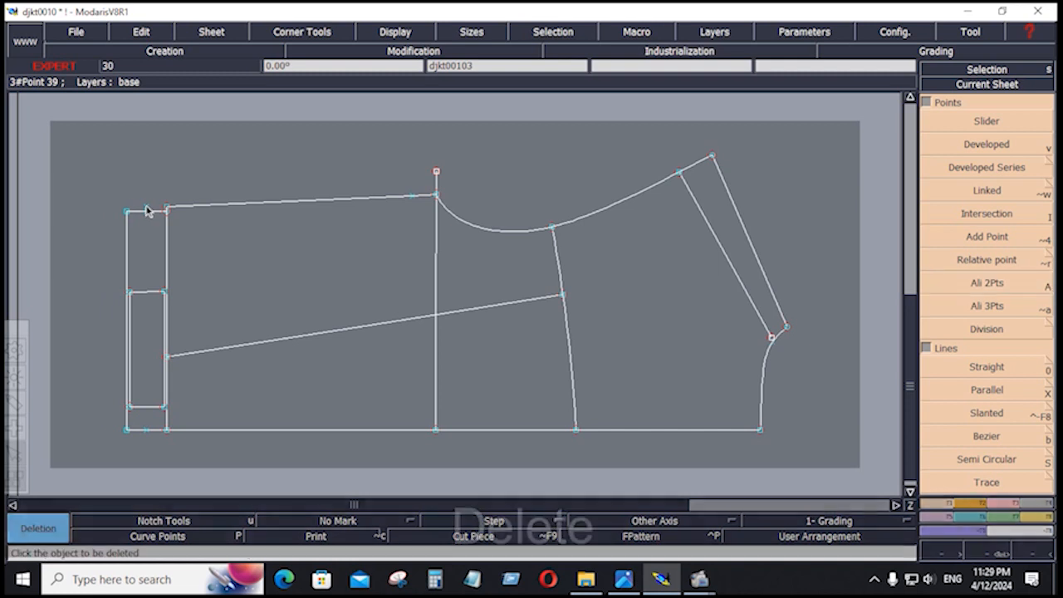
{"action": "left_click", "coordinate": [147, 211]}
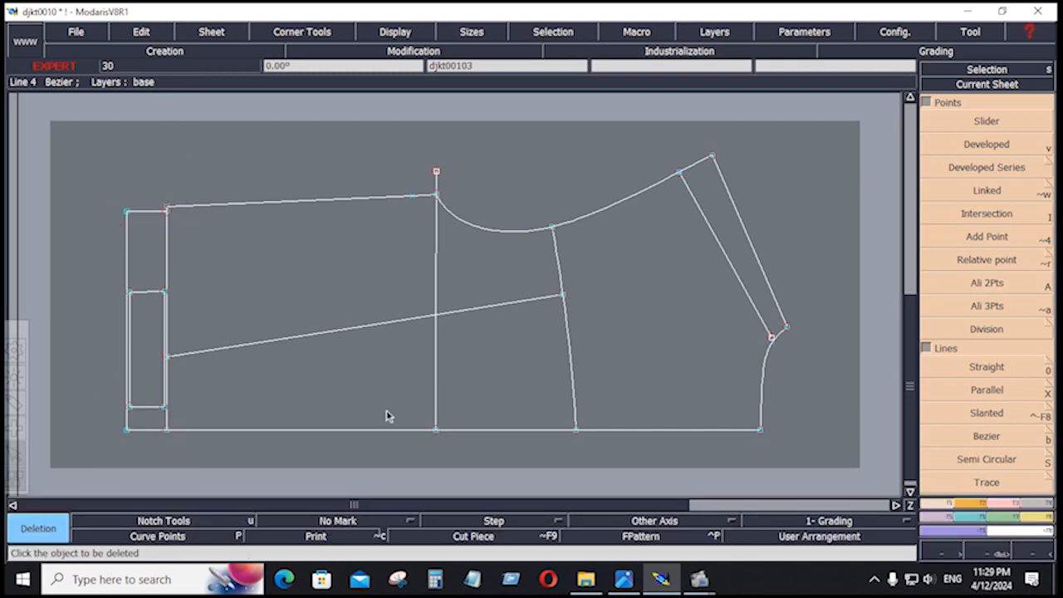
Save the sleeve pattern past the anomaly warning and bring up the measurement sheet.
{"action": "left_click", "coordinate": [80, 32]}
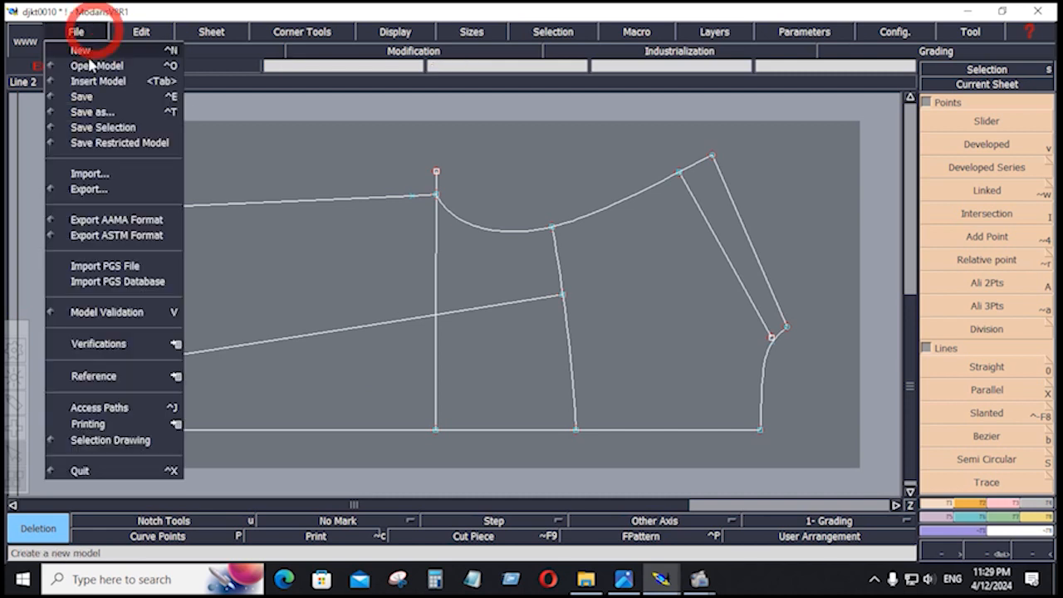
{"action": "left_click", "coordinate": [93, 100]}
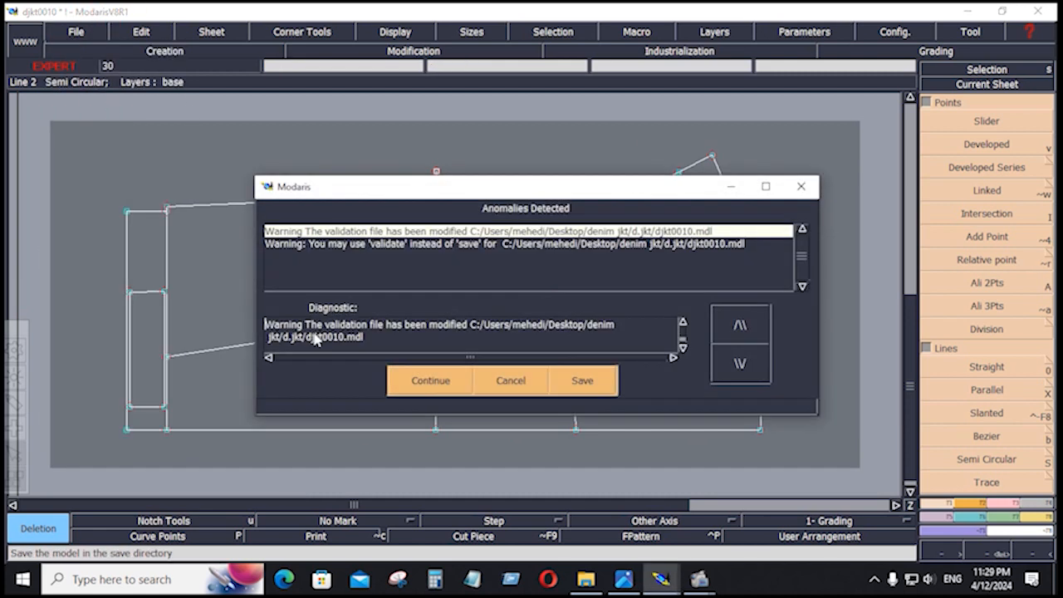
{"action": "left_click", "coordinate": [437, 379]}
{"action": "left_click", "coordinate": [623, 579]}
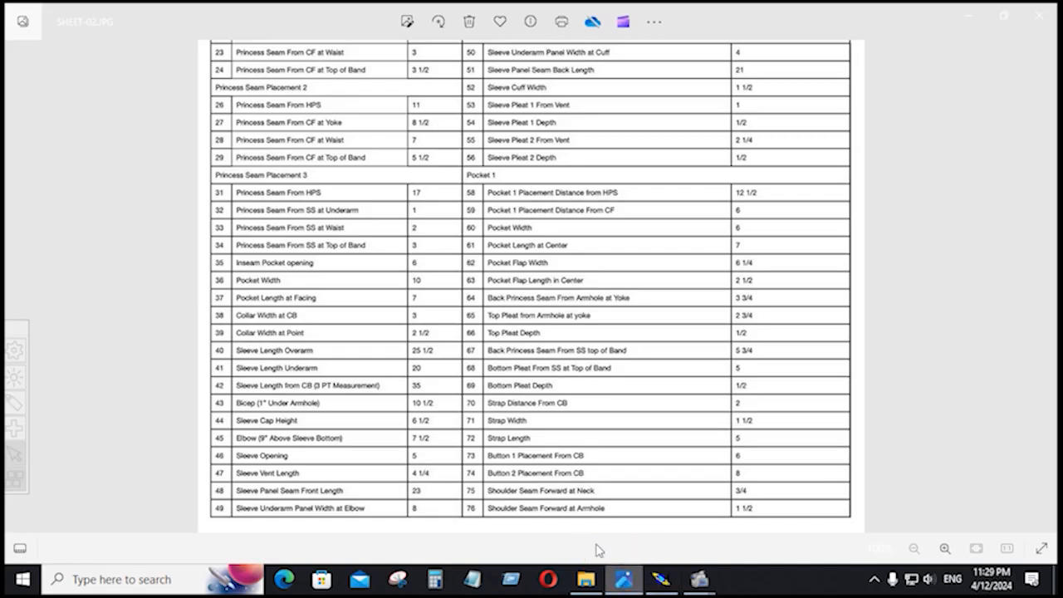
Go back to SHEET-01.JPG to review the jacket measurements, then minimize Photos.
{"action": "left_click", "coordinate": [17, 289]}
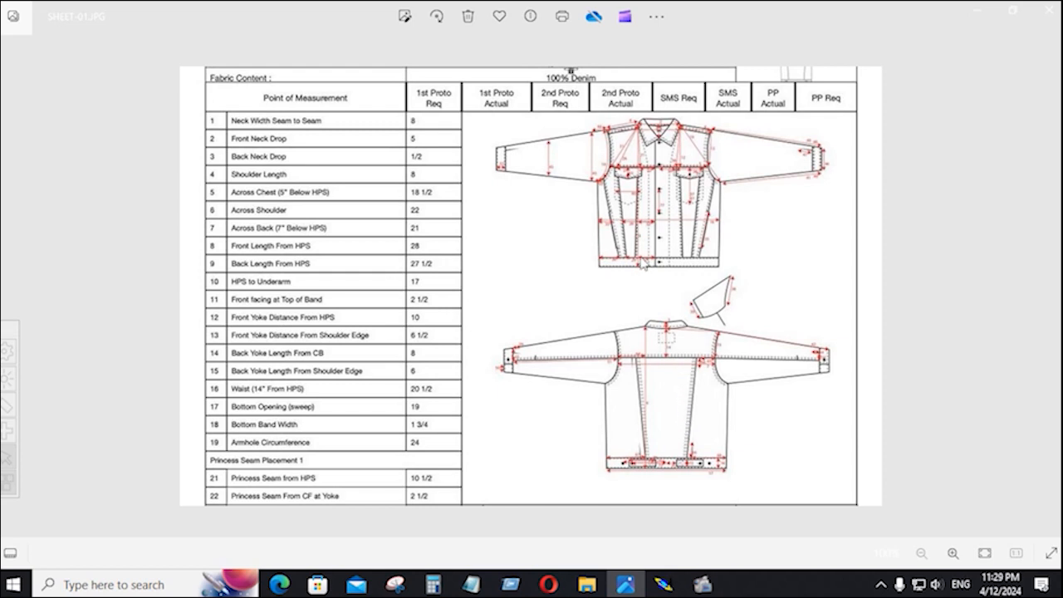
{"action": "left_click", "coordinate": [981, 18]}
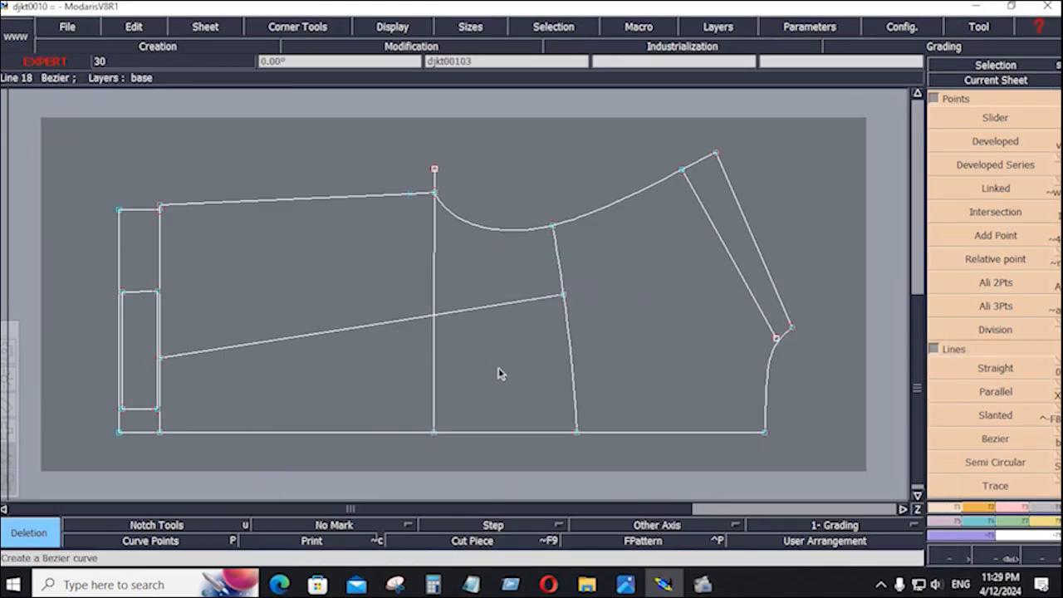
Try making the inner rectangle a seam piece and deleting the vertical sleeve line, then undo the deletion.
{"action": "left_click", "coordinate": [1050, 509]}
{"action": "left_click", "coordinate": [966, 463]}
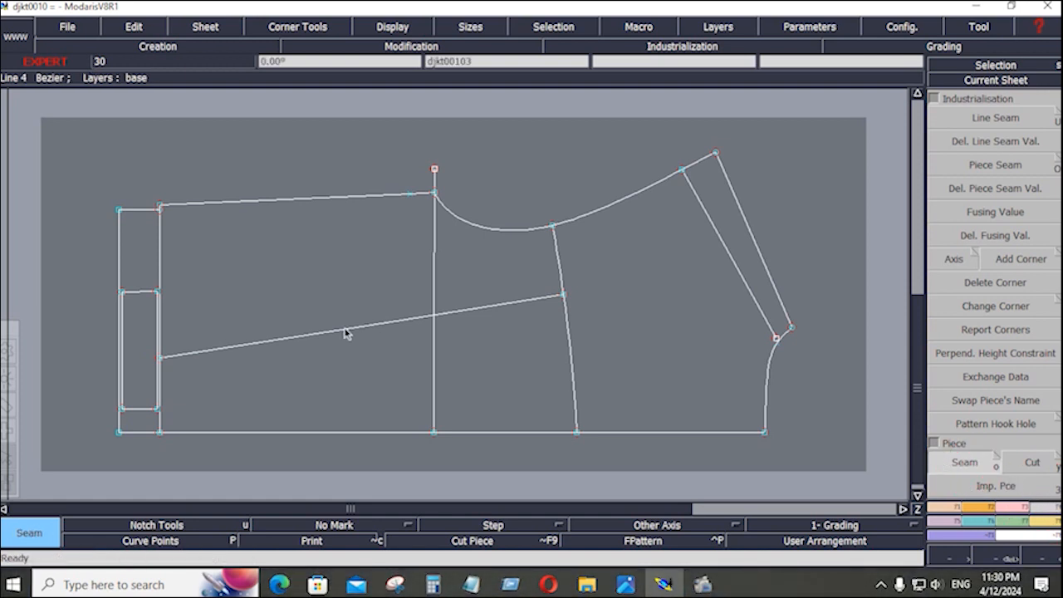
{"action": "left_click", "coordinate": [139, 347]}
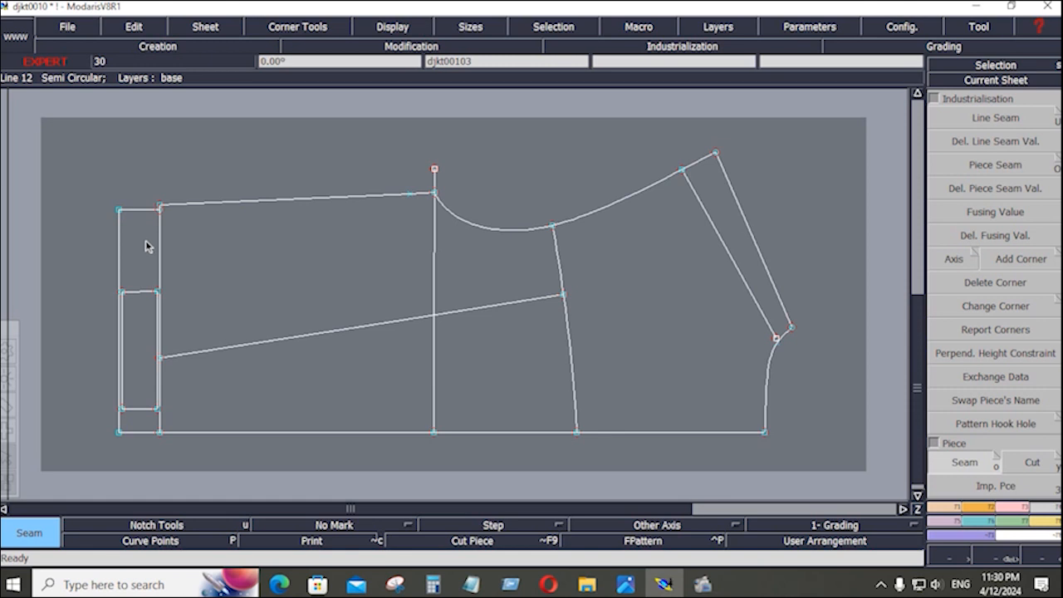
{"action": "key", "text": "Delete"}
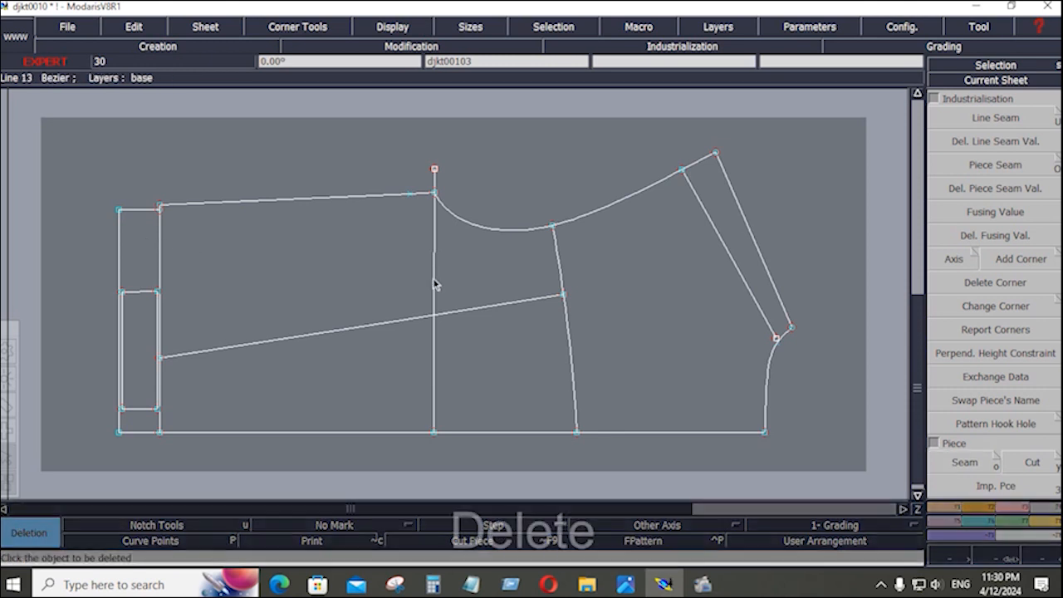
{"action": "left_click", "coordinate": [434, 284]}
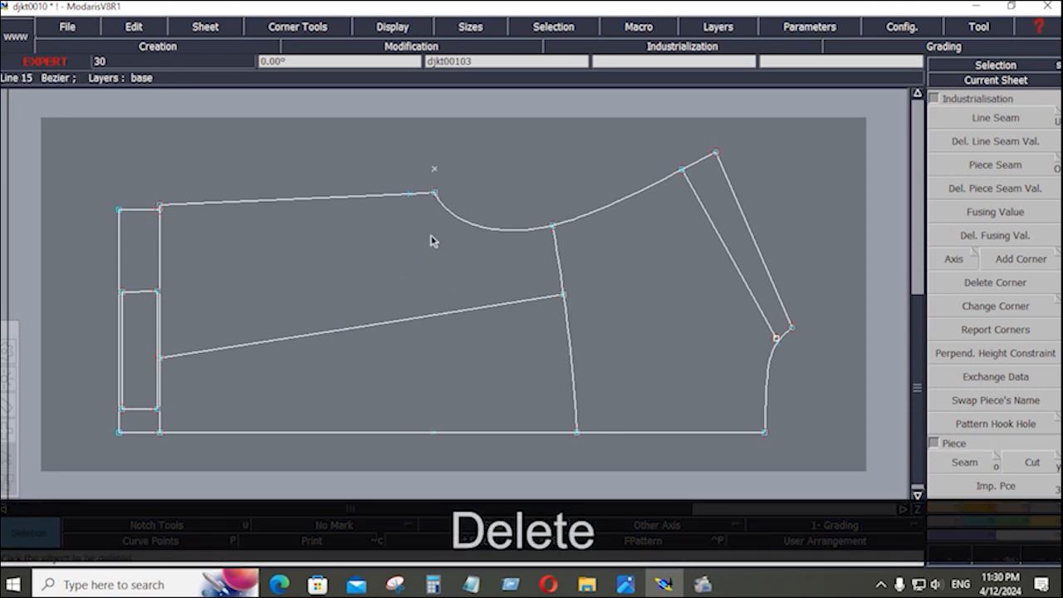
{"action": "key", "text": "ctrl+z"}
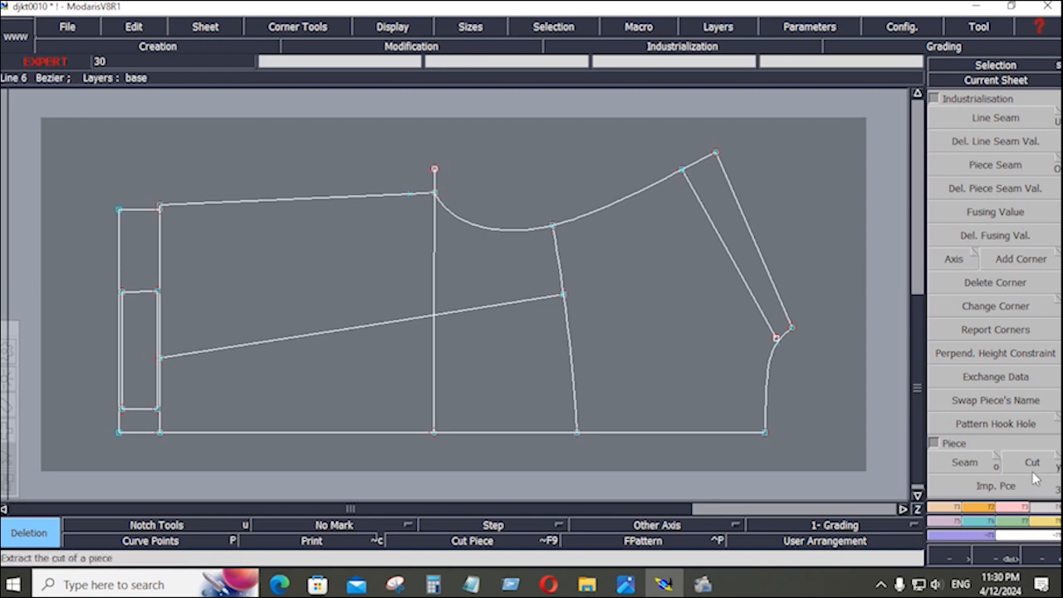
Preview and cancel the upper-left, lower-left and right sleeve zones as pieces, then bring up SHEET-01.JPG.
{"action": "left_click", "coordinate": [962, 461]}
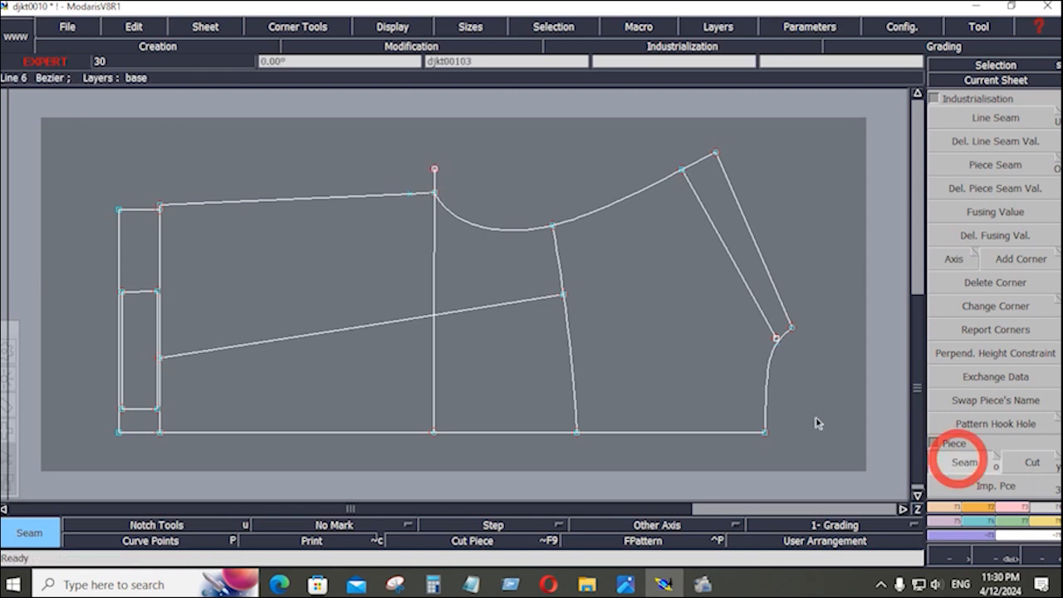
{"action": "left_click", "coordinate": [219, 280]}
{"action": "left_click", "coordinate": [484, 261]}
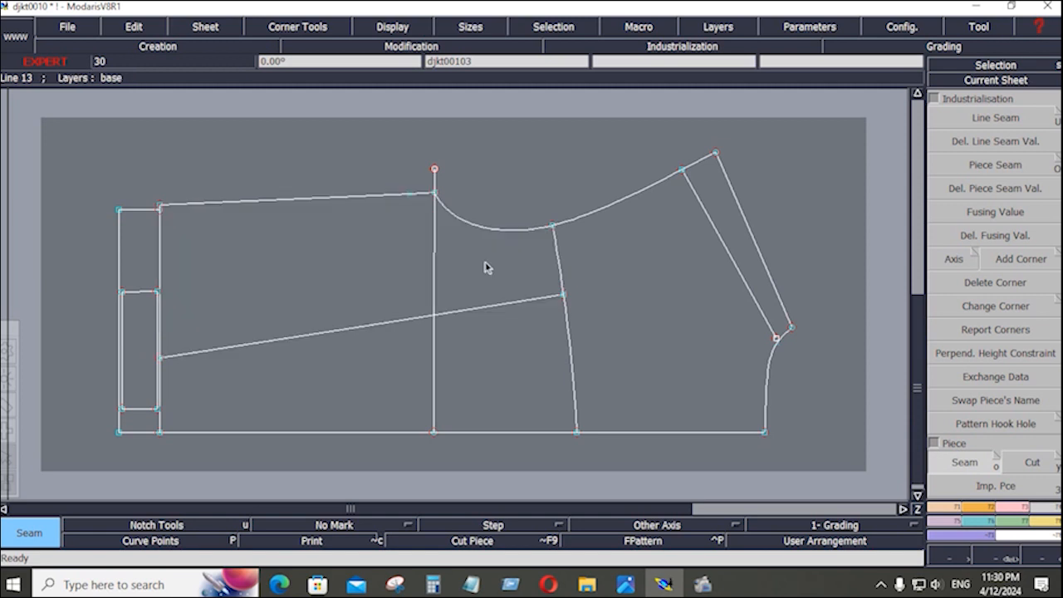
{"action": "left_click", "coordinate": [341, 369]}
{"action": "left_click", "coordinate": [501, 352]}
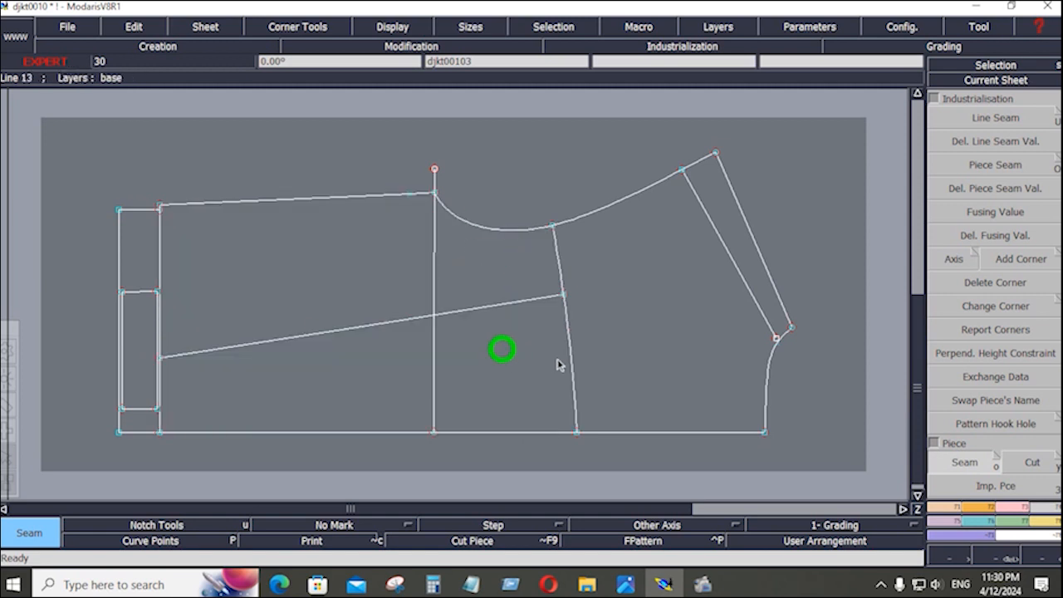
{"action": "left_click", "coordinate": [708, 363]}
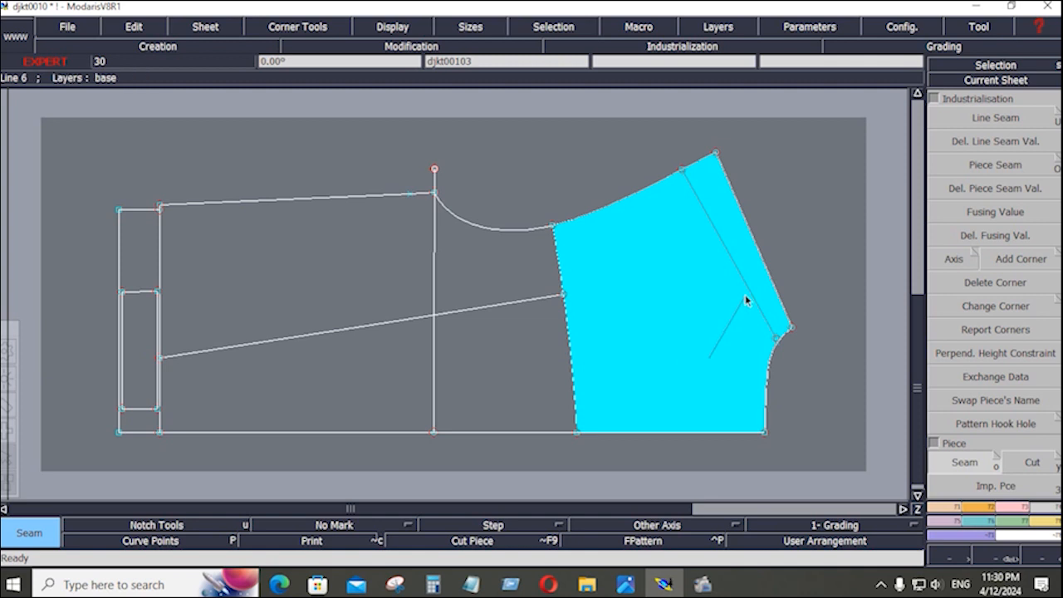
{"action": "left_click", "coordinate": [746, 301]}
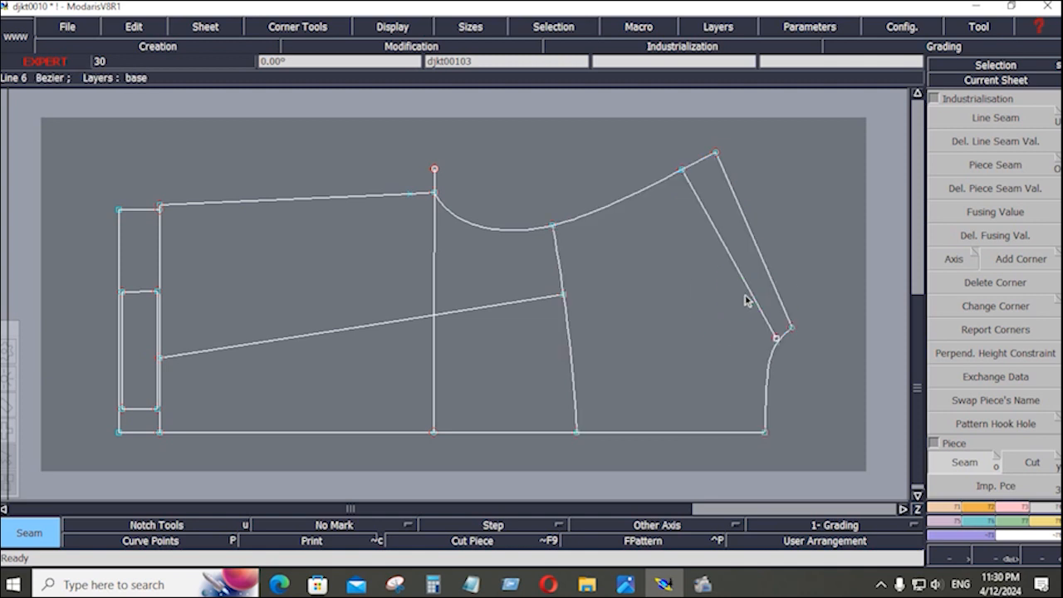
{"action": "left_click", "coordinate": [626, 584]}
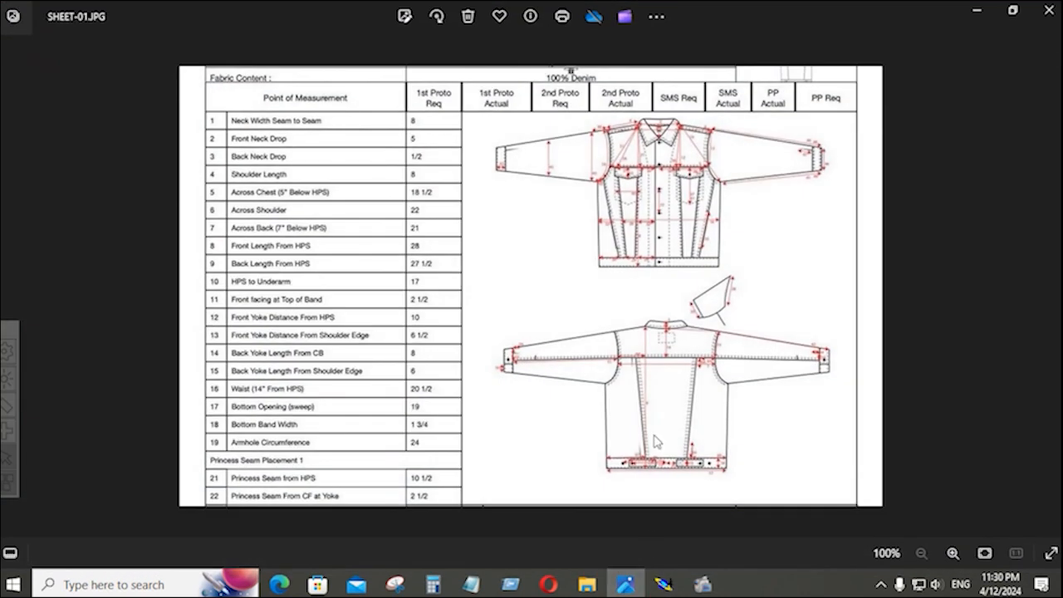
Zoom into the back-jacket drawing, check the SHEET-02.JPG measurement table, then return to Modaris.
{"action": "scroll", "coordinate": [645, 312], "scroll_direction": "up", "scroll_amount": 6}
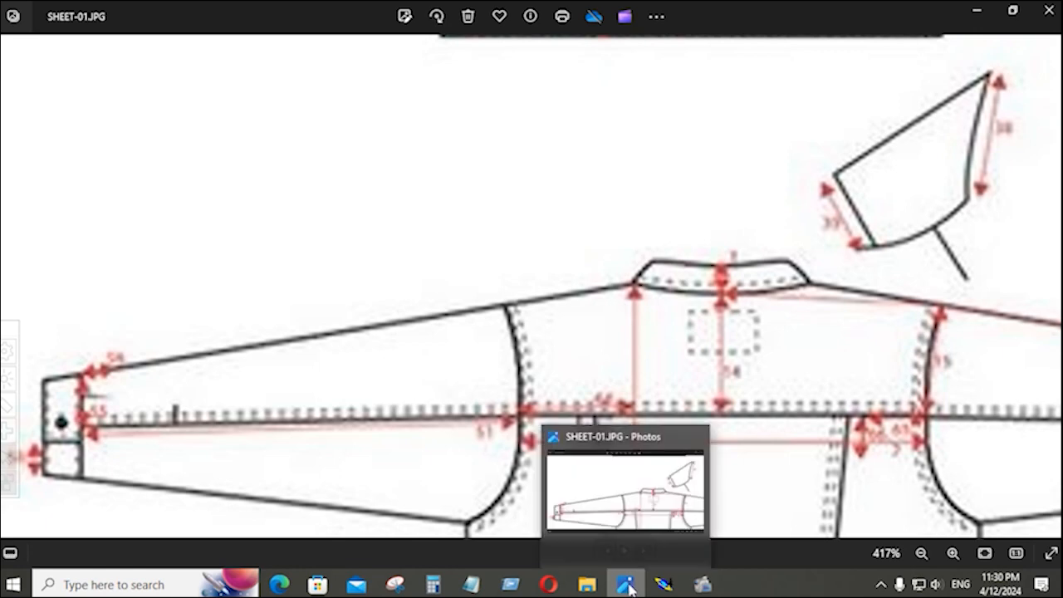
{"action": "left_click", "coordinate": [664, 585]}
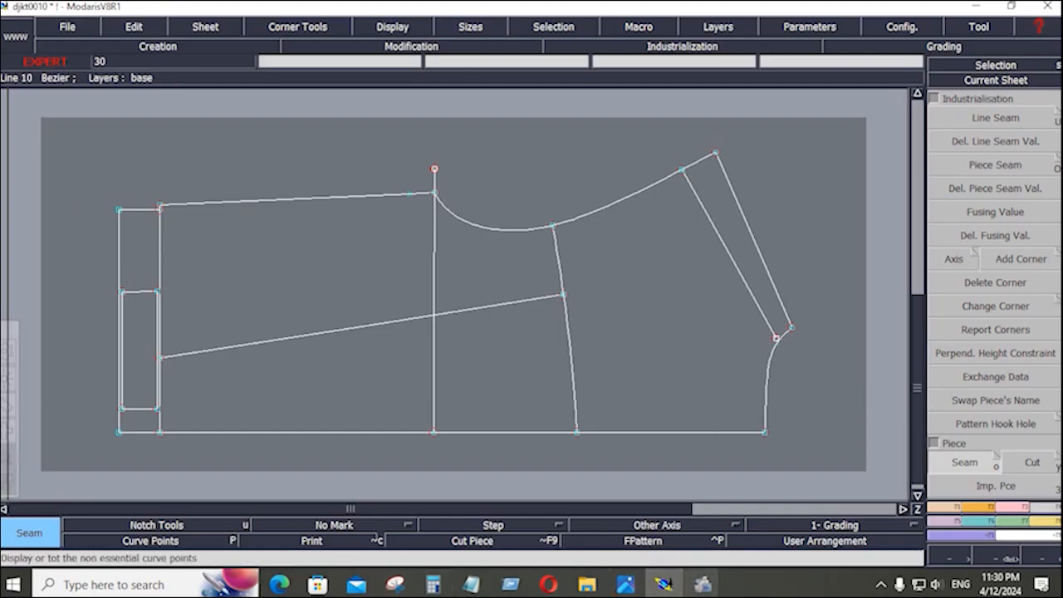
{"action": "left_click", "coordinate": [625, 585]}
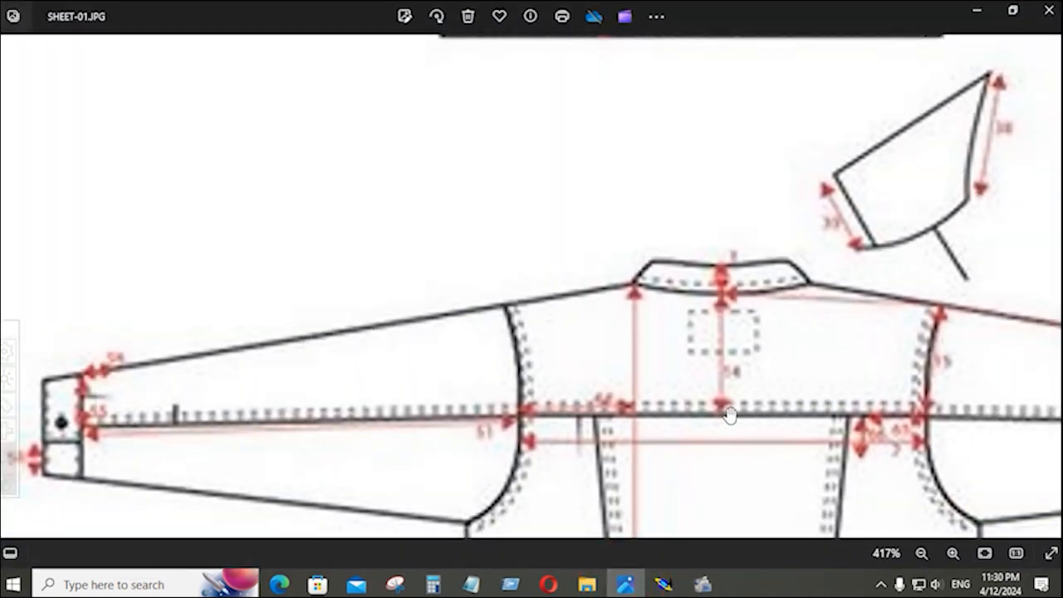
{"action": "scroll", "coordinate": [628, 407], "scroll_direction": "up", "scroll_amount": 2}
{"action": "scroll", "coordinate": [627, 407], "scroll_direction": "down", "scroll_amount": 5}
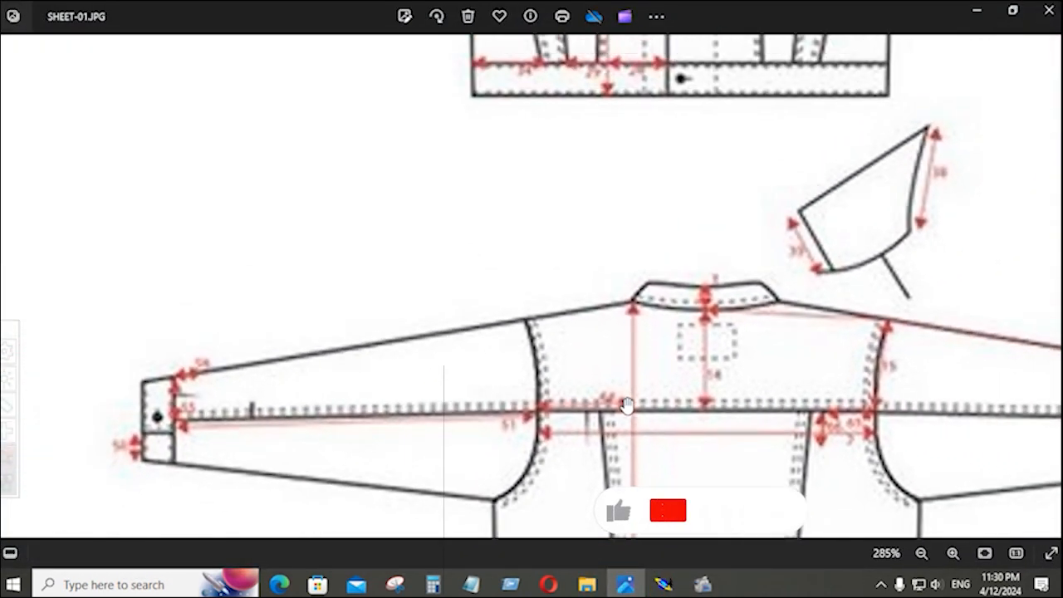
{"action": "key", "text": "Right"}
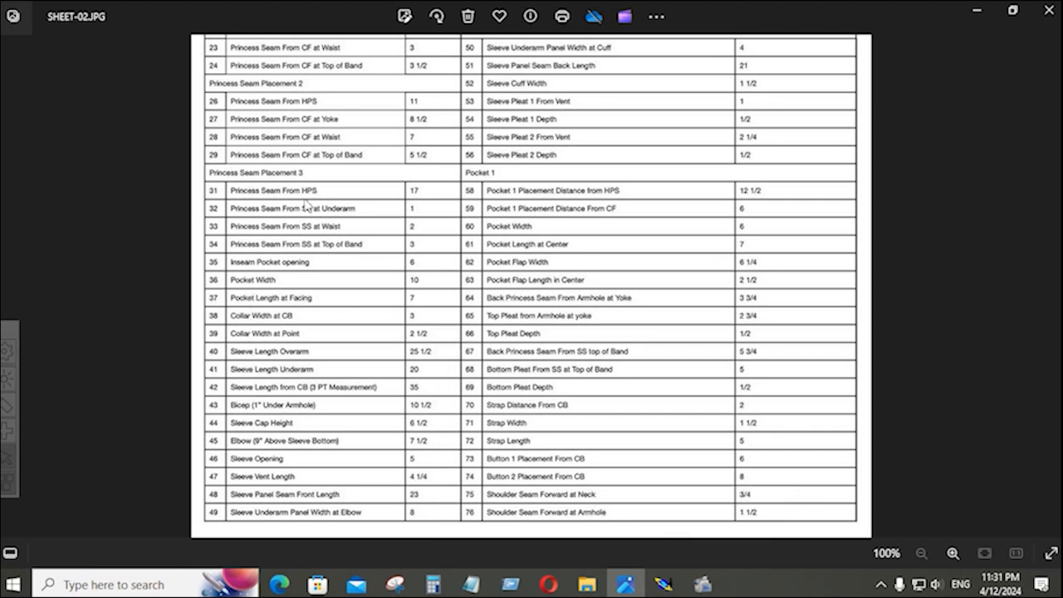
{"action": "left_click", "coordinate": [664, 586]}
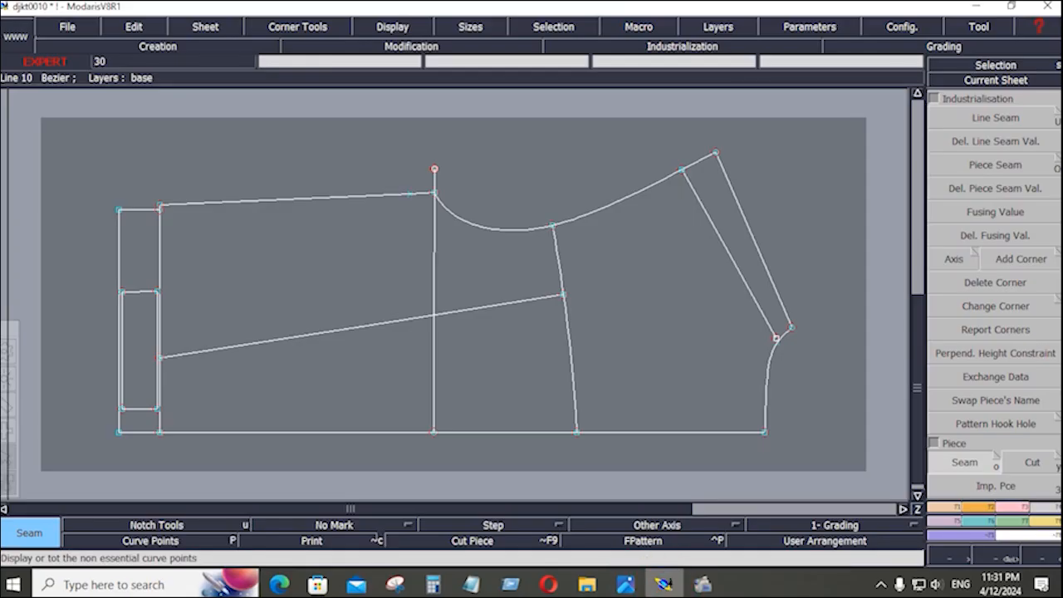
Place a developed point 1.25 inches along the hem from the bottom-right corner.
{"action": "left_click", "coordinate": [946, 508]}
{"action": "left_click", "coordinate": [995, 393]}
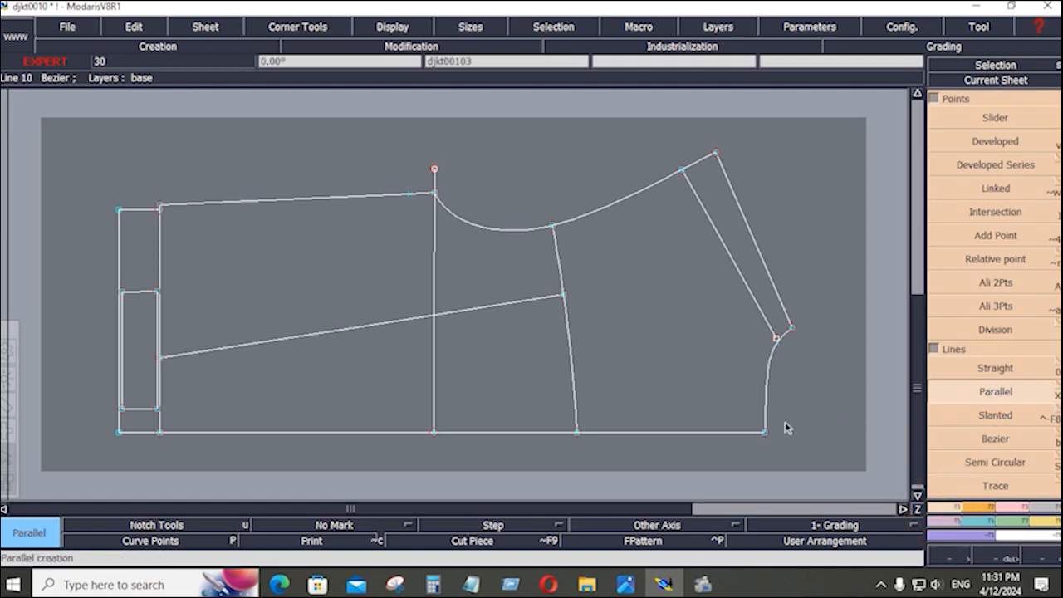
{"action": "left_click", "coordinate": [980, 143]}
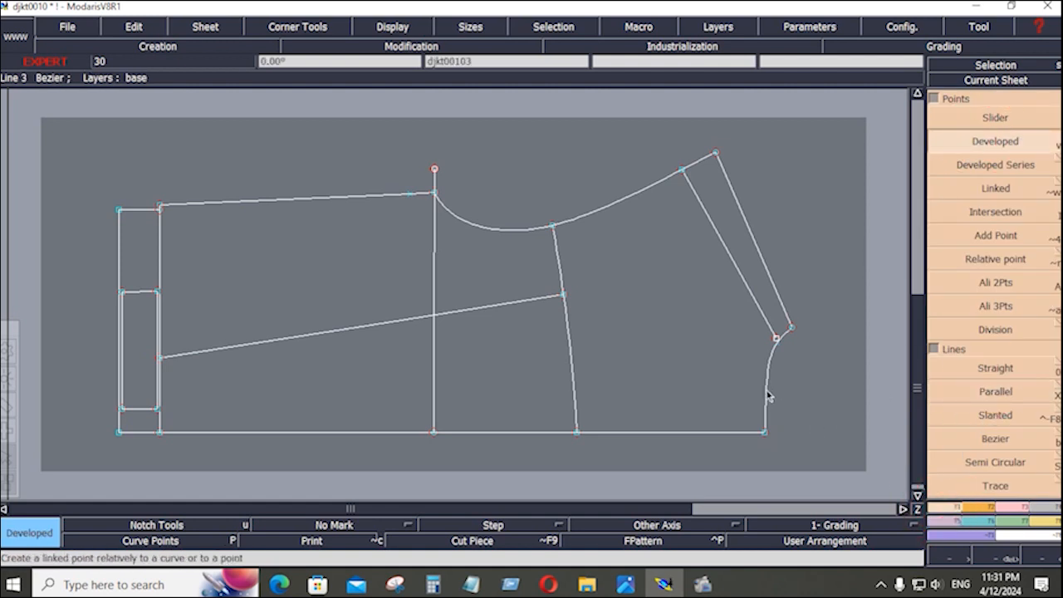
{"action": "left_click", "coordinate": [764, 433]}
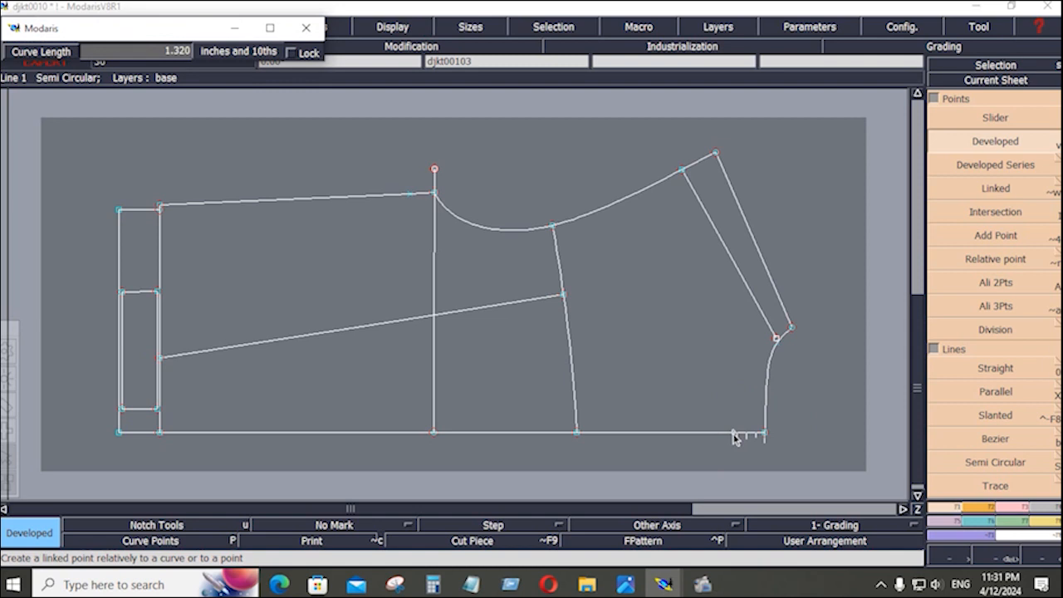
{"action": "key", "text": "Down"}
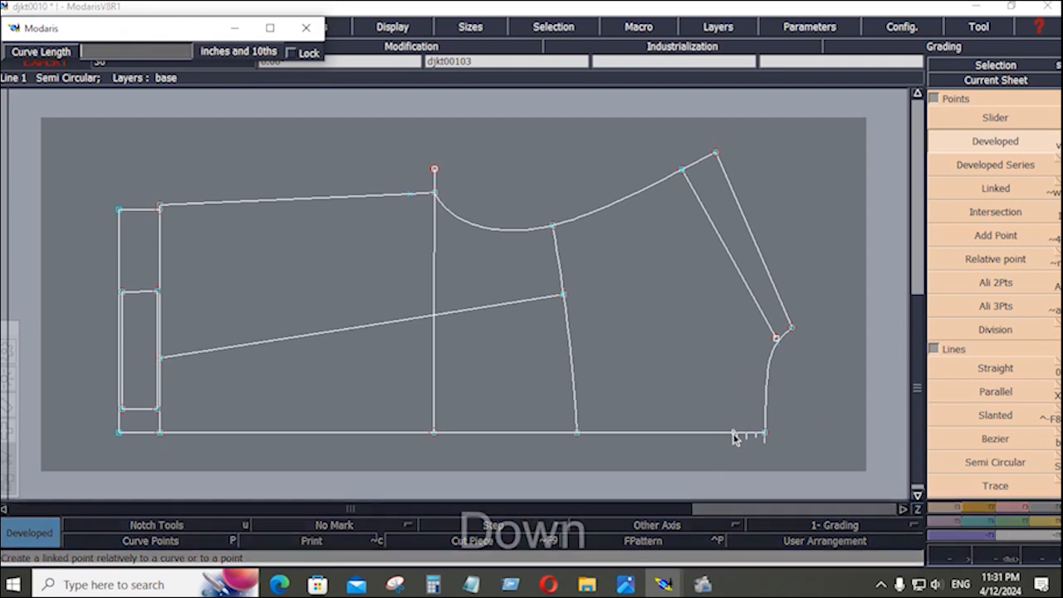
{"action": "type", "text": "1.25"}
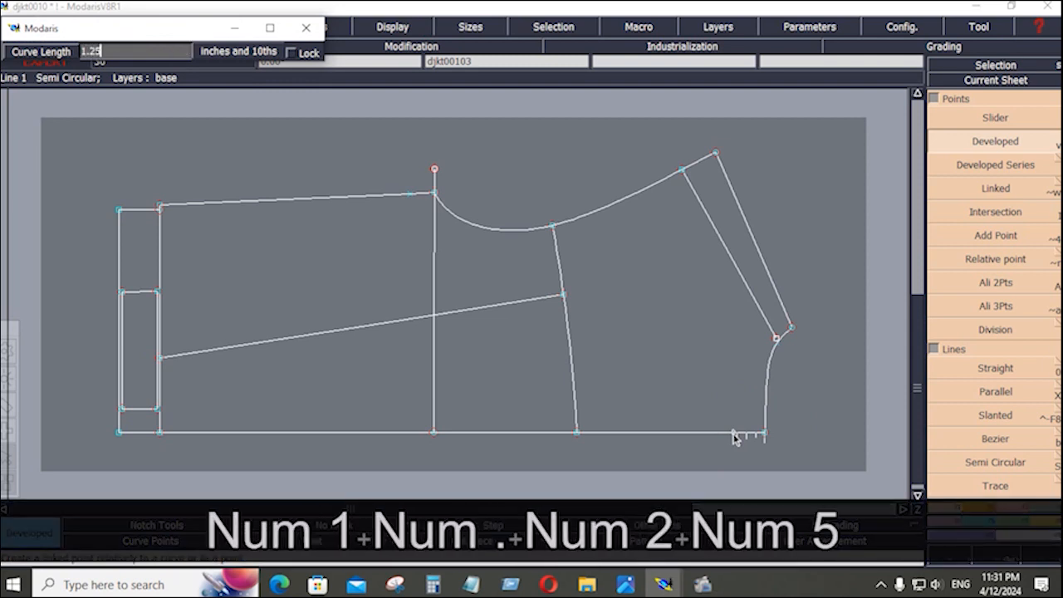
{"action": "key", "text": "Return"}
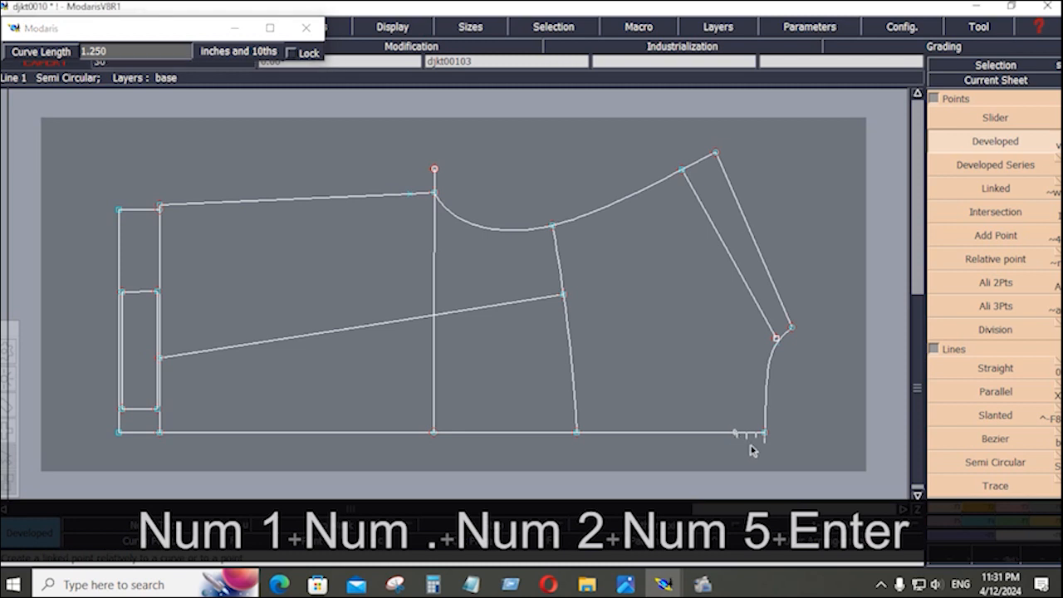
Glance at SHEET-02.JPG and SHEET-01.JPG in Photos, then return to the sleeve pattern.
{"action": "left_click", "coordinate": [1010, 146]}
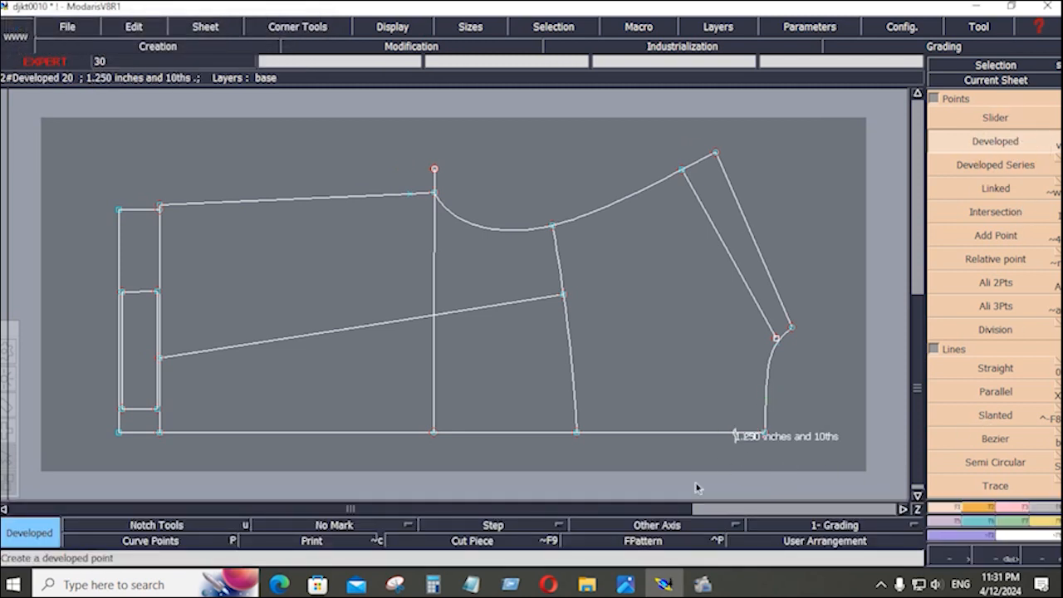
{"action": "left_click", "coordinate": [626, 584]}
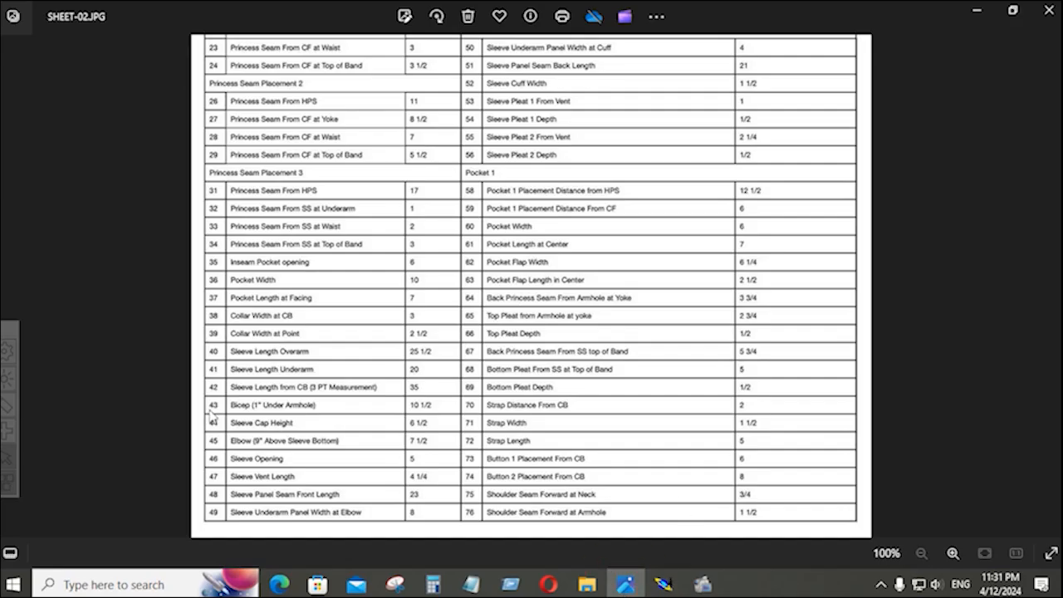
{"action": "left_click", "coordinate": [8, 284]}
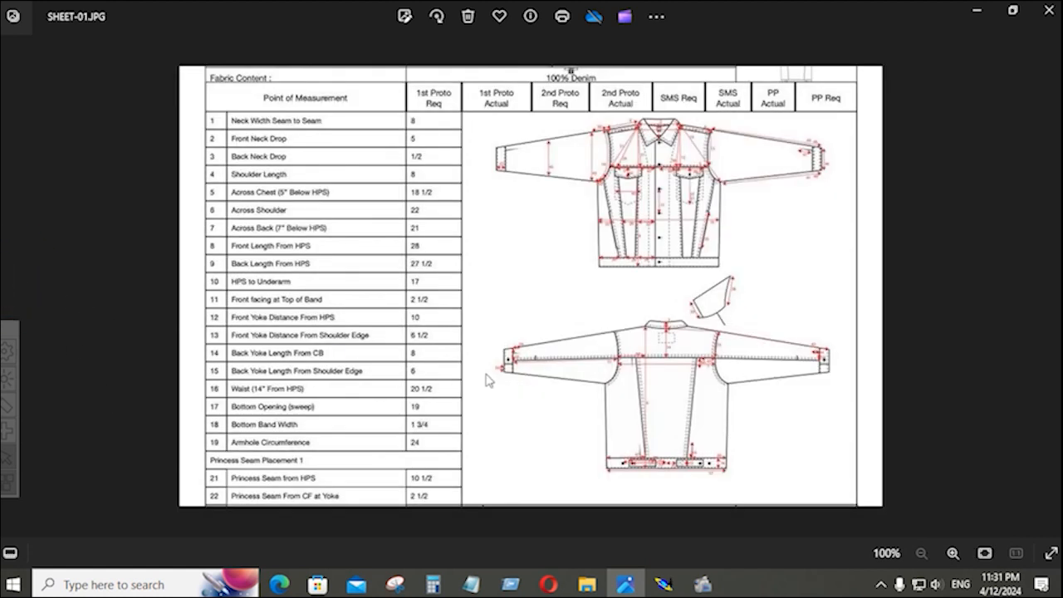
{"action": "left_click", "coordinate": [663, 584]}
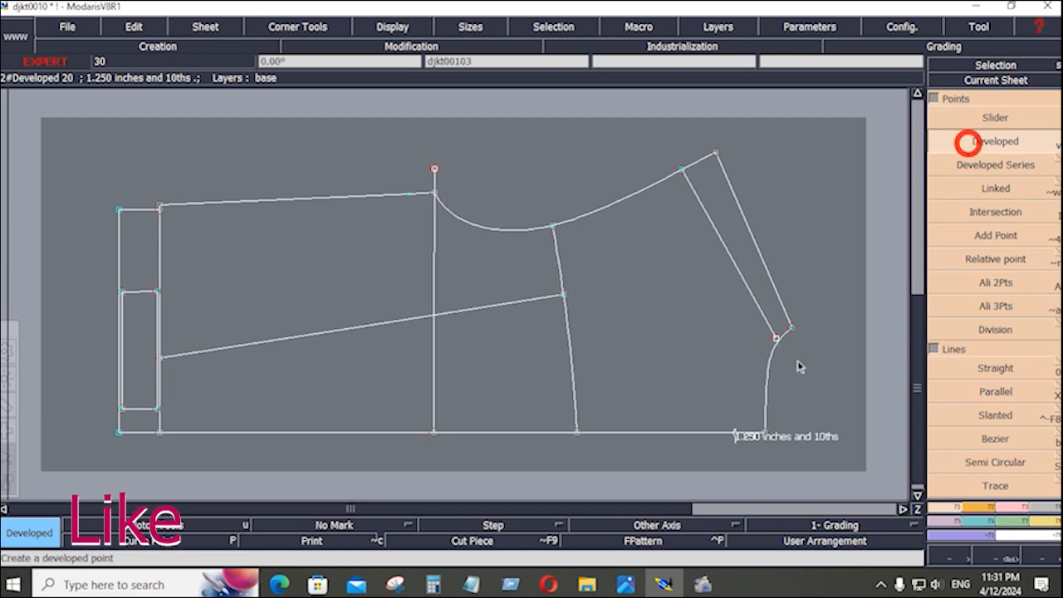
Place another developed point 2.5 inches along the bottom hem line.
{"action": "left_click", "coordinate": [731, 433]}
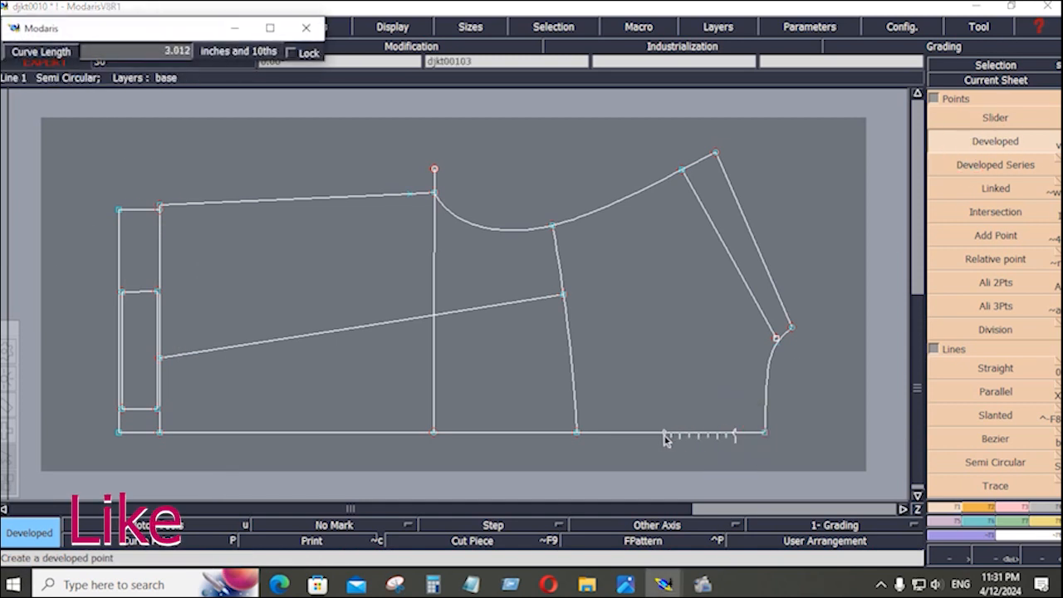
{"action": "key", "text": "Down"}
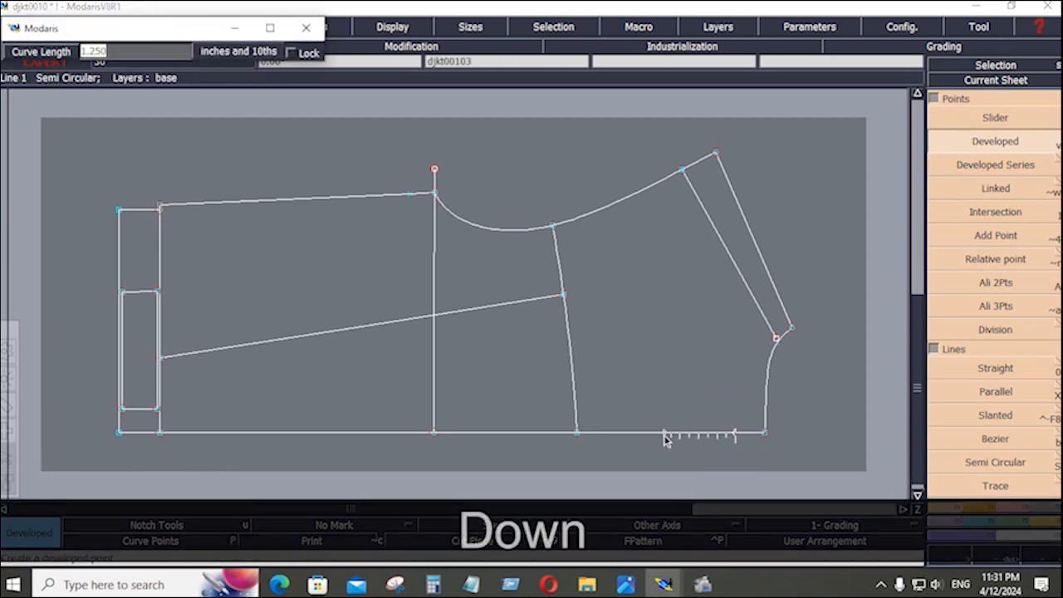
{"action": "type", "text": "2.5"}
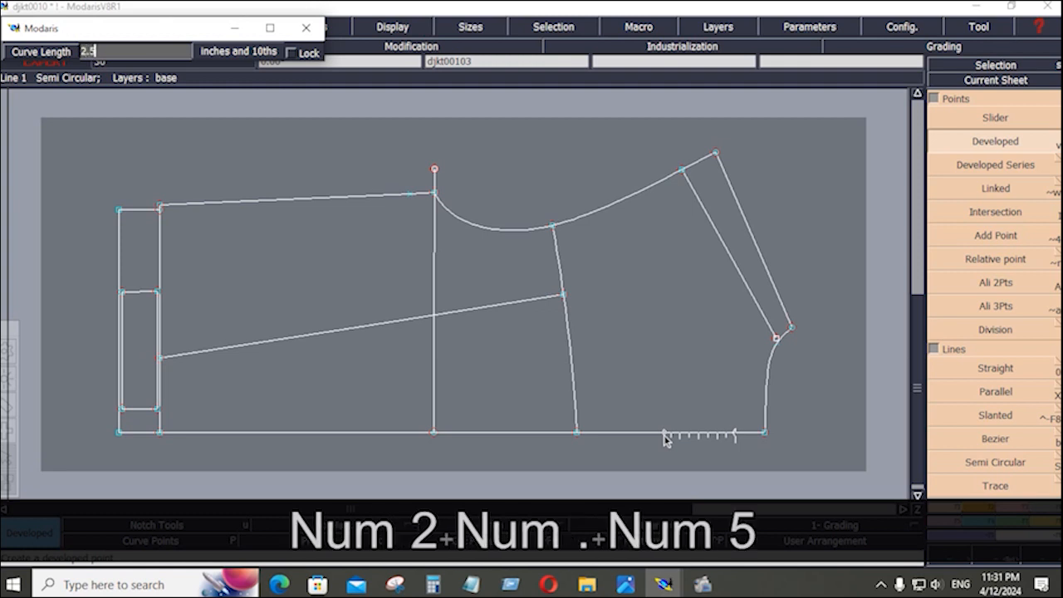
{"action": "key", "text": "Return"}
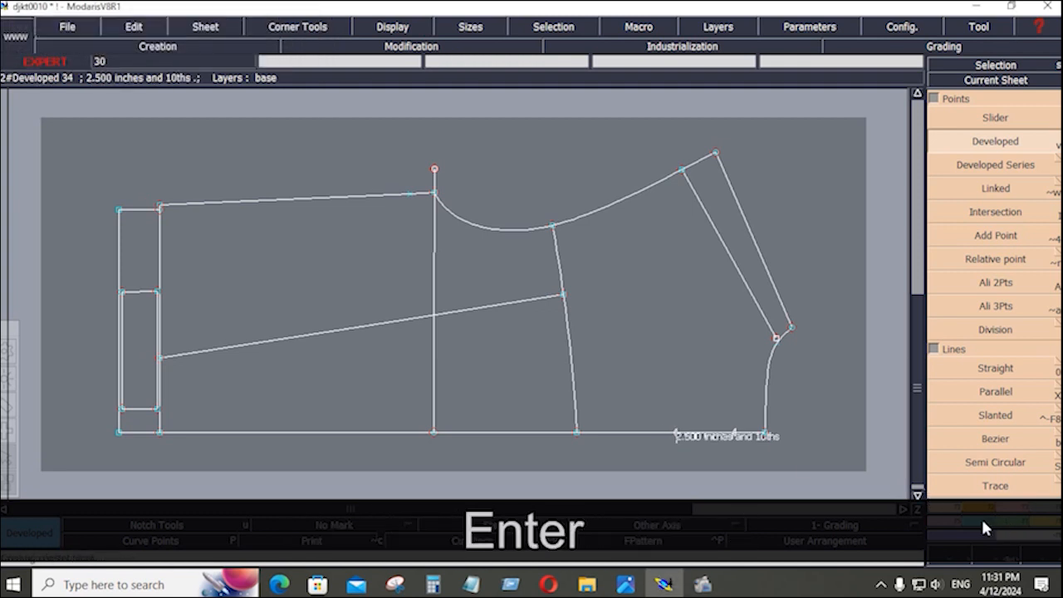
Insert a point on the hem line, then start a parallel copy of the hem.
{"action": "left_click", "coordinate": [1016, 506]}
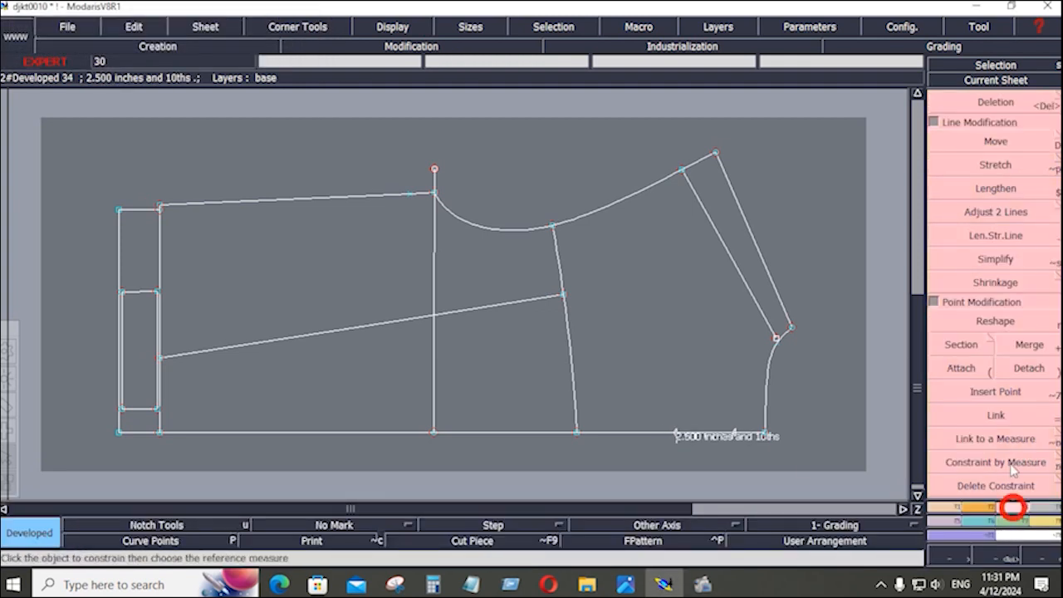
{"action": "left_click", "coordinate": [989, 391]}
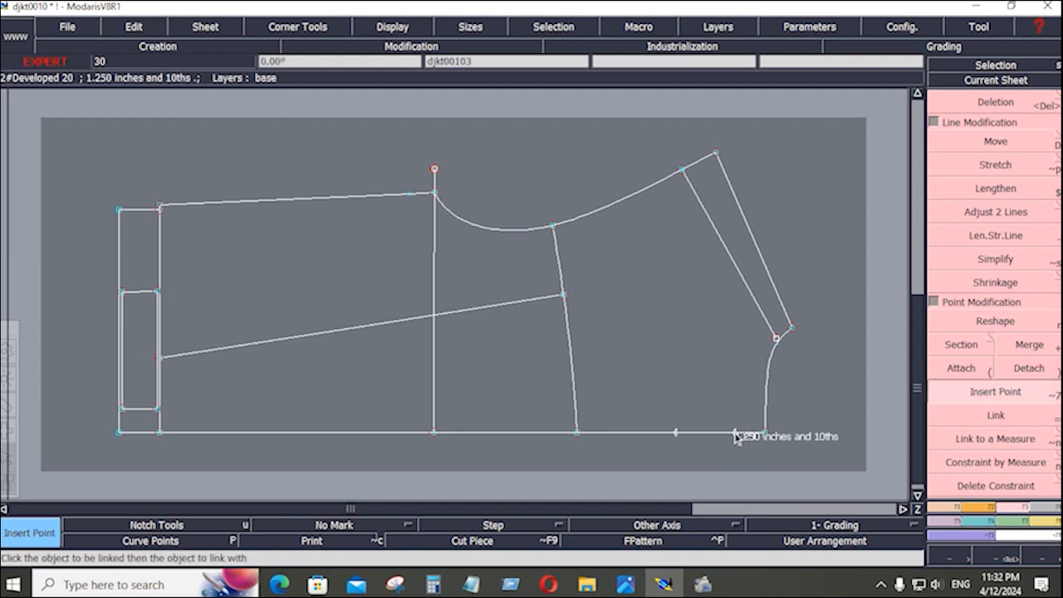
{"action": "left_click", "coordinate": [680, 434]}
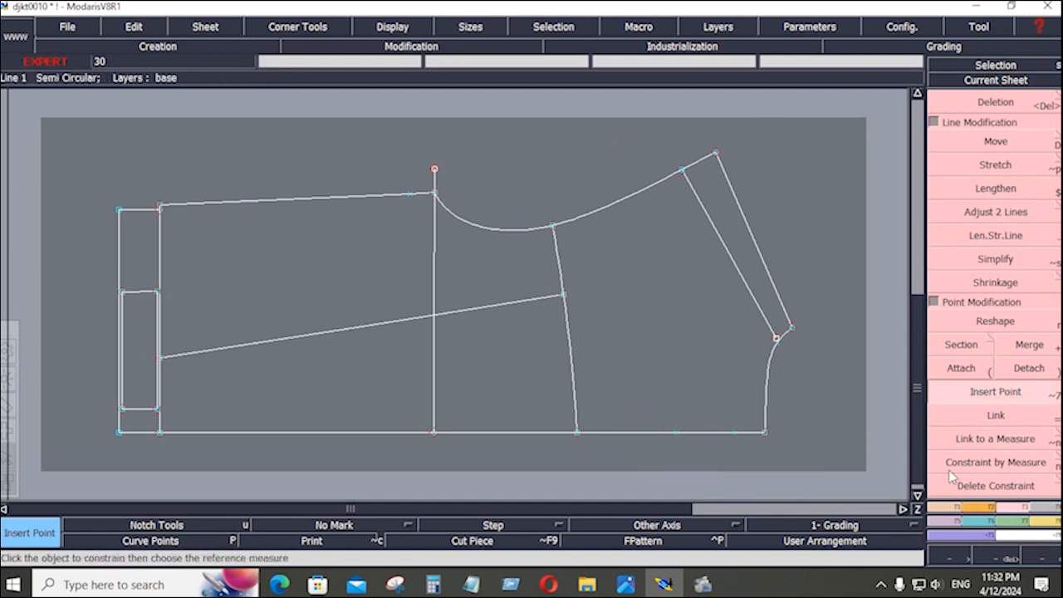
{"action": "left_click", "coordinate": [943, 507]}
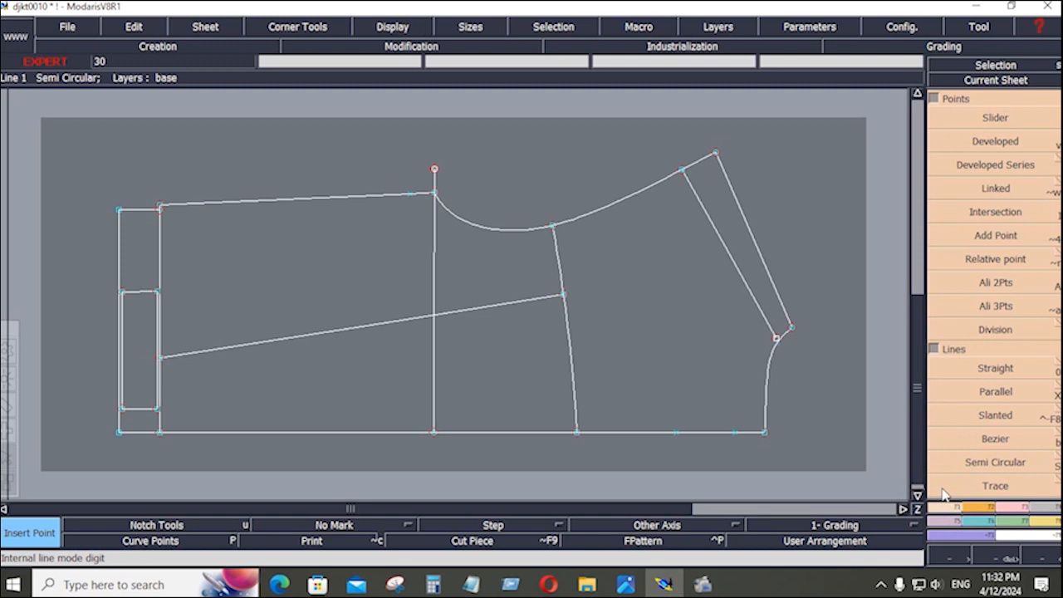
{"action": "left_click", "coordinate": [989, 393]}
{"action": "left_click", "coordinate": [708, 435]}
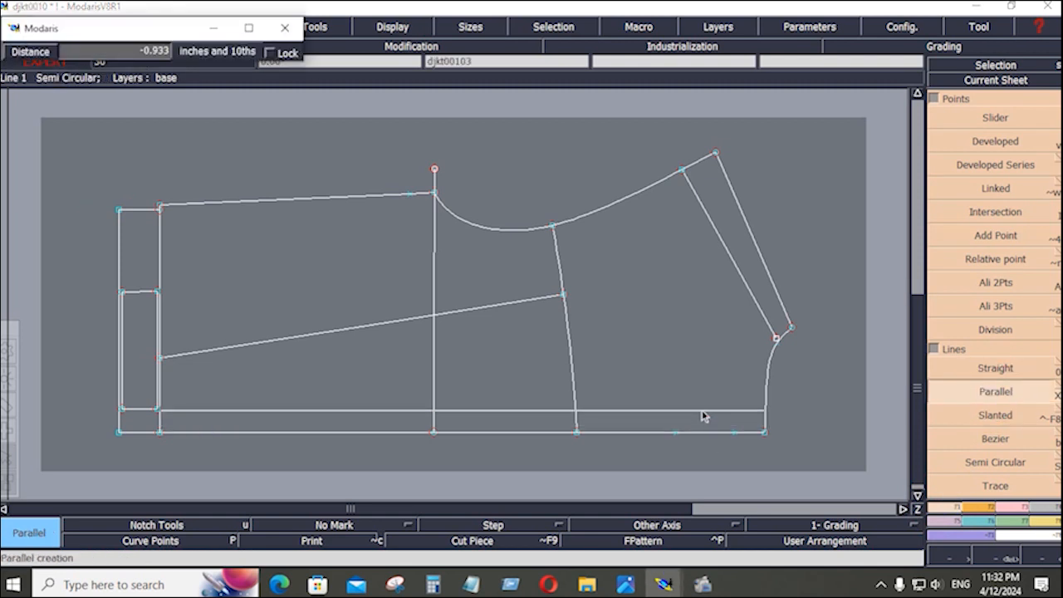
Create trial hem parallels at 1.625 and -1.625 inches, then undo both.
{"action": "key", "text": "Down"}
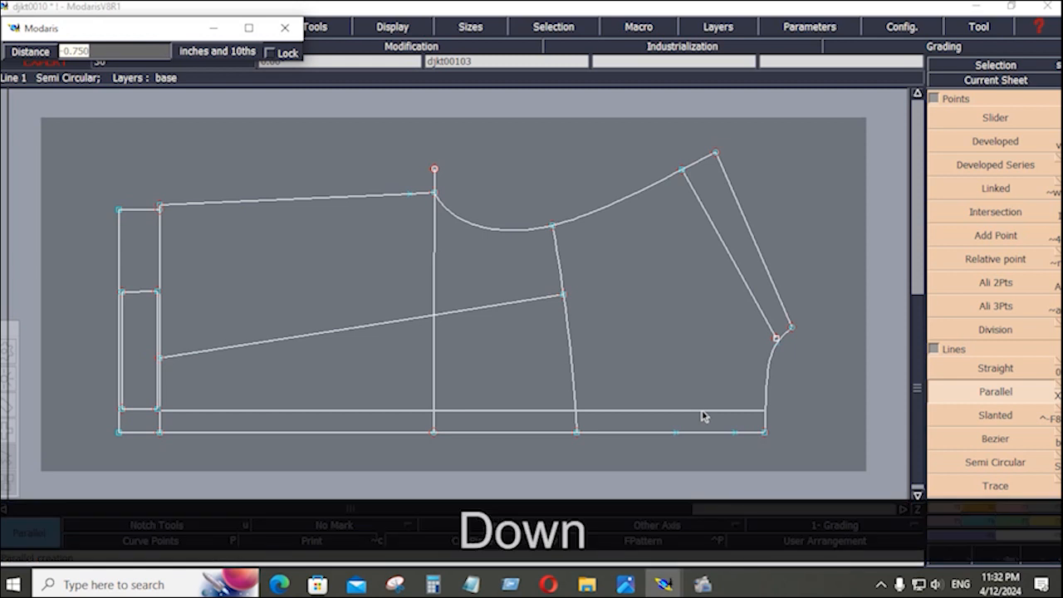
{"action": "type", "text": "1"}
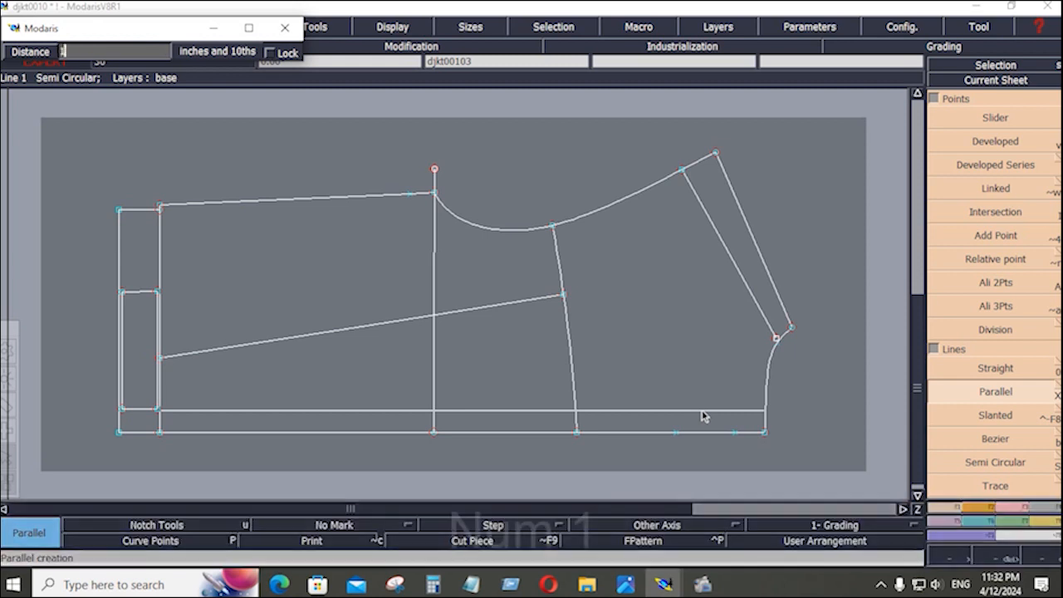
{"action": "type", "text": ".625"}
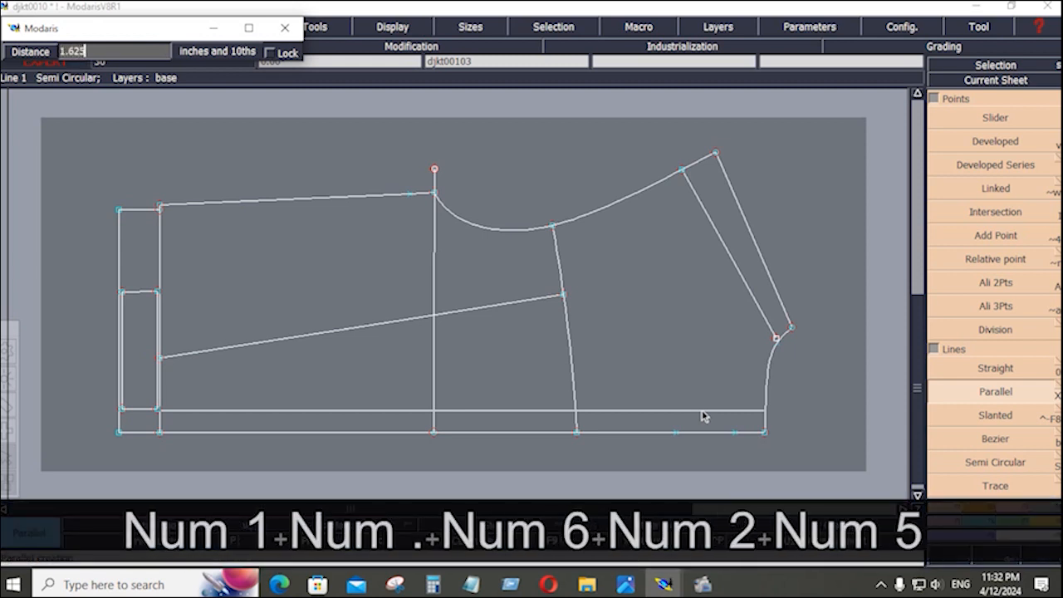
{"action": "key", "text": "Return"}
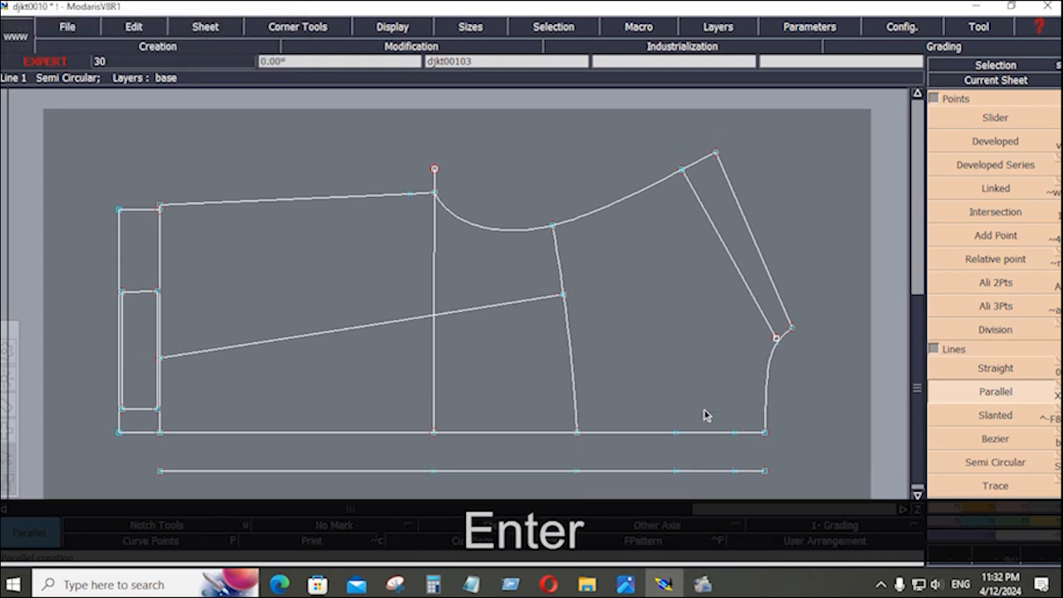
{"action": "left_click", "coordinate": [706, 431]}
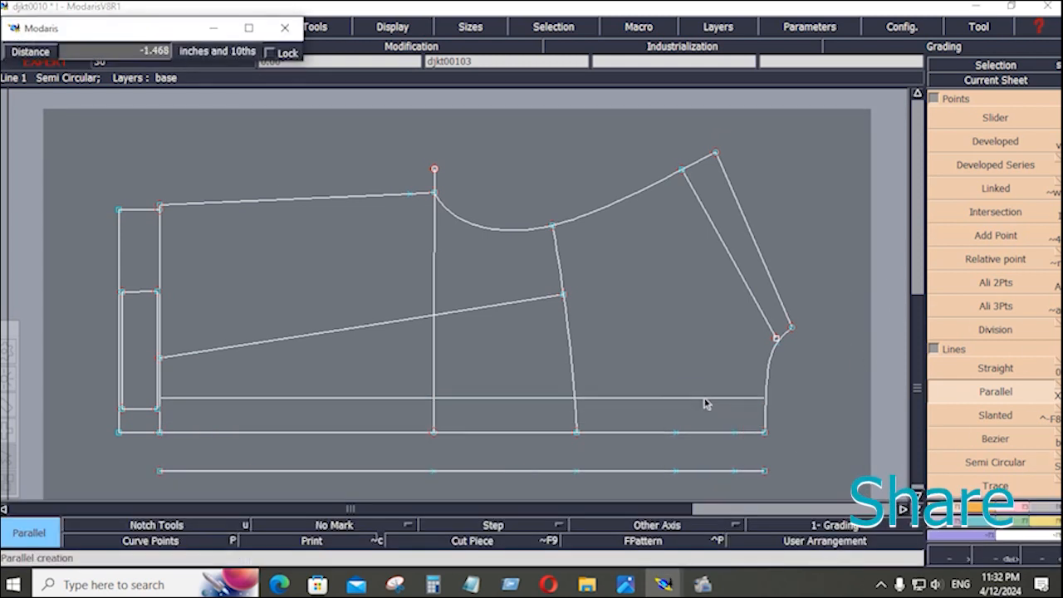
{"action": "key", "text": "Down"}
{"action": "type", "text": "-"}
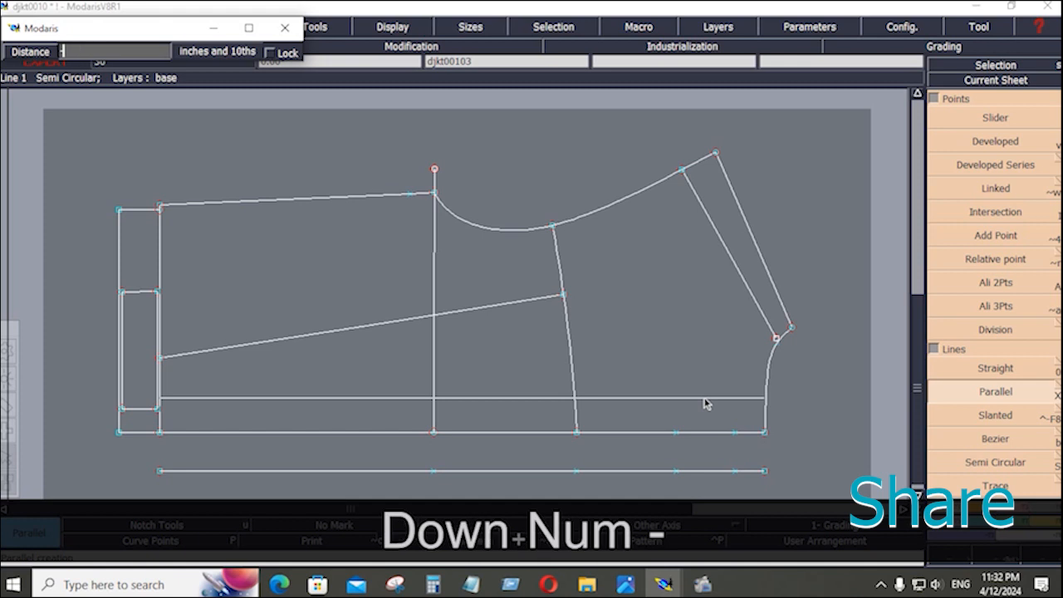
{"action": "type", "text": "1.625"}
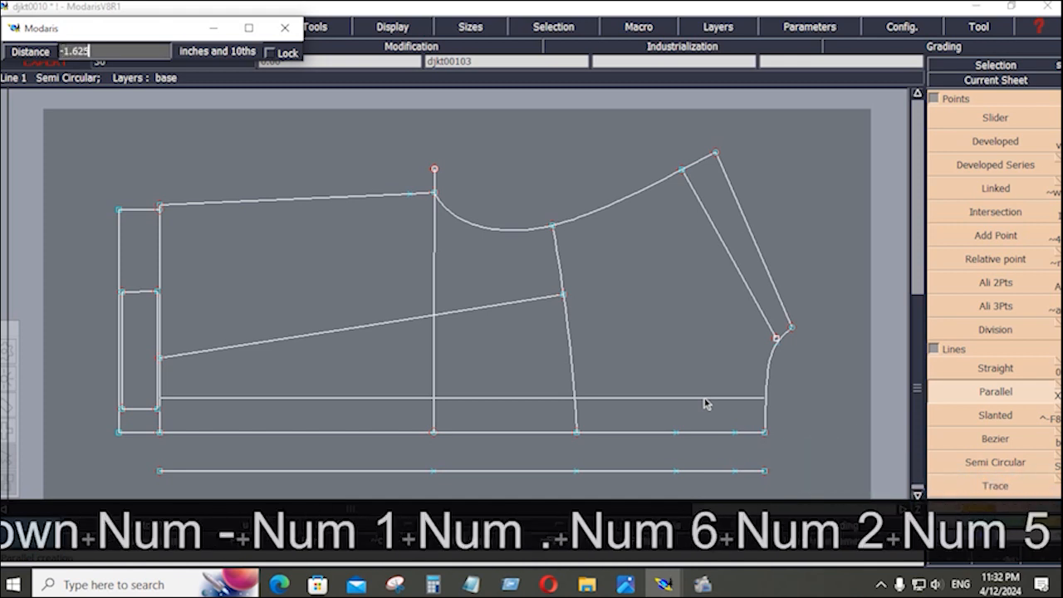
{"action": "key", "text": "Return"}
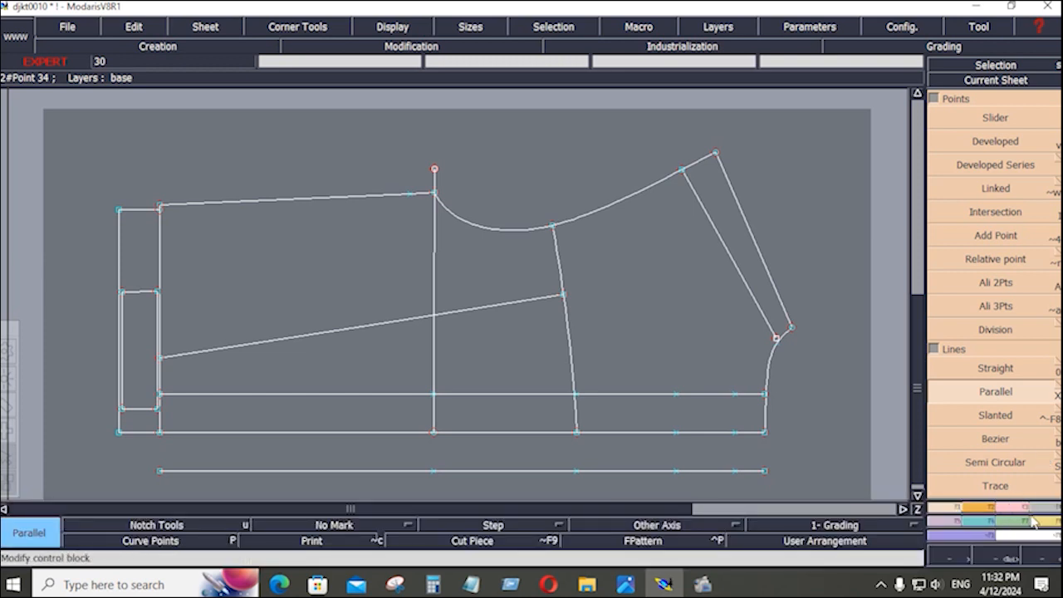
{"action": "key", "text": "ctrl+z"}
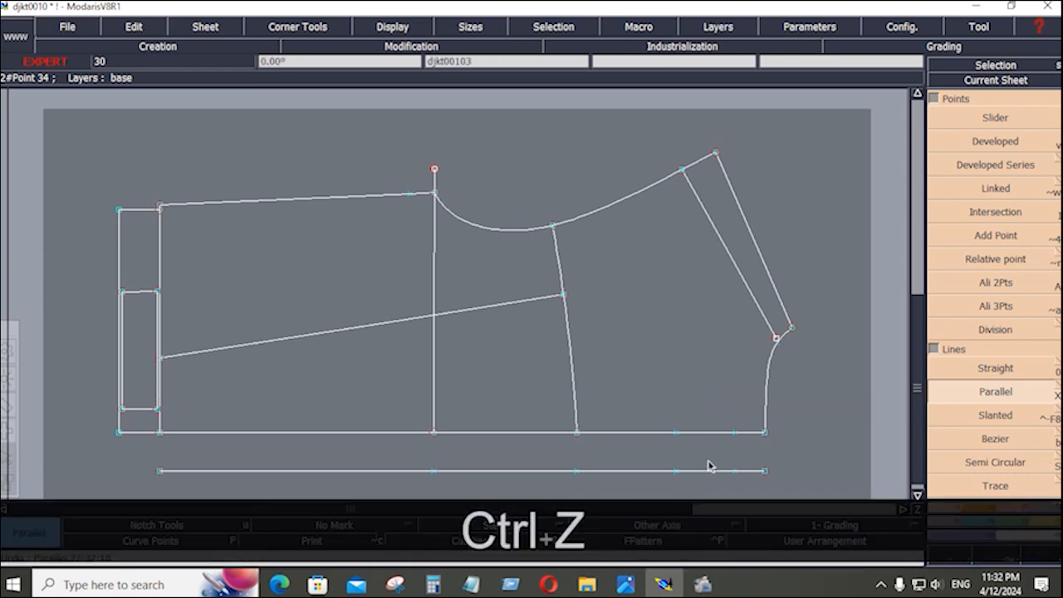
{"action": "key", "text": "ctrl+z"}
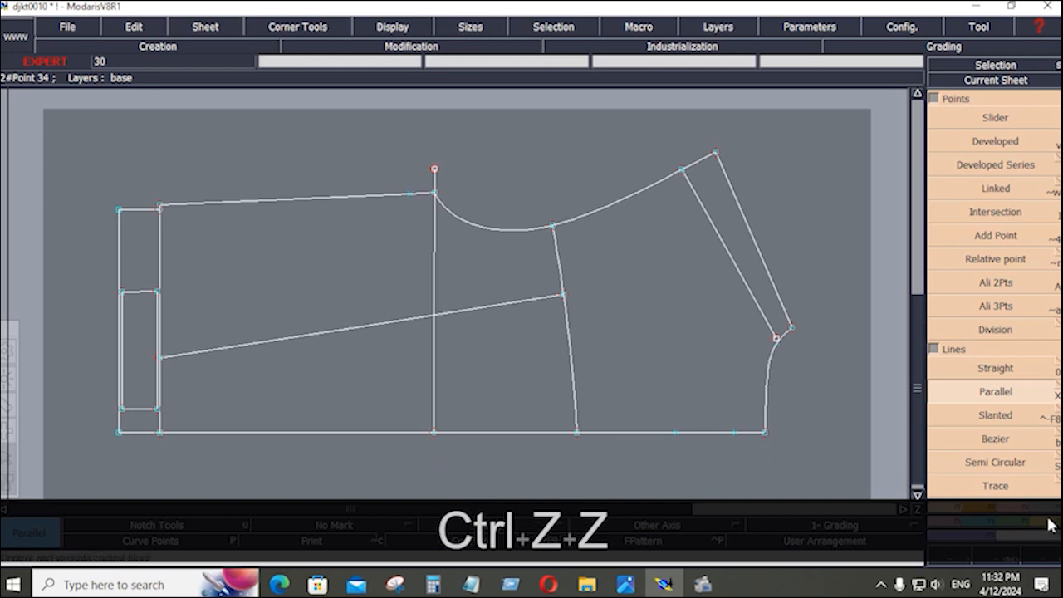
Start a length measurement from a point on the hem line.
{"action": "left_click", "coordinate": [1048, 521]}
{"action": "left_click", "coordinate": [1054, 229]}
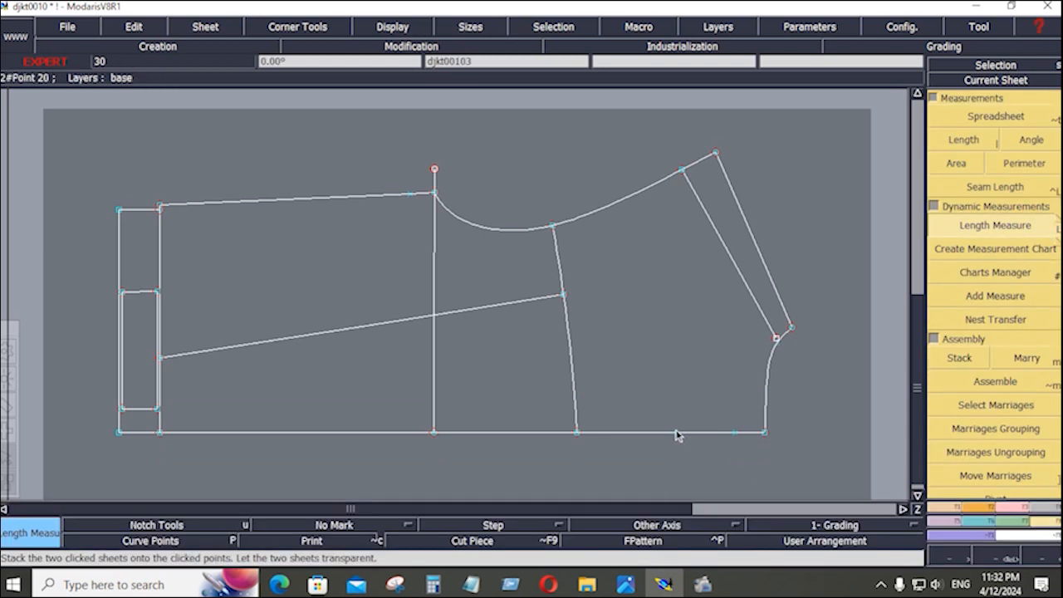
{"action": "left_click", "coordinate": [676, 432]}
Finish the 2.500 hem length measurement and draw a hem parallel at distance -3 (3 inches above).
{"action": "left_click", "coordinate": [735, 432]}
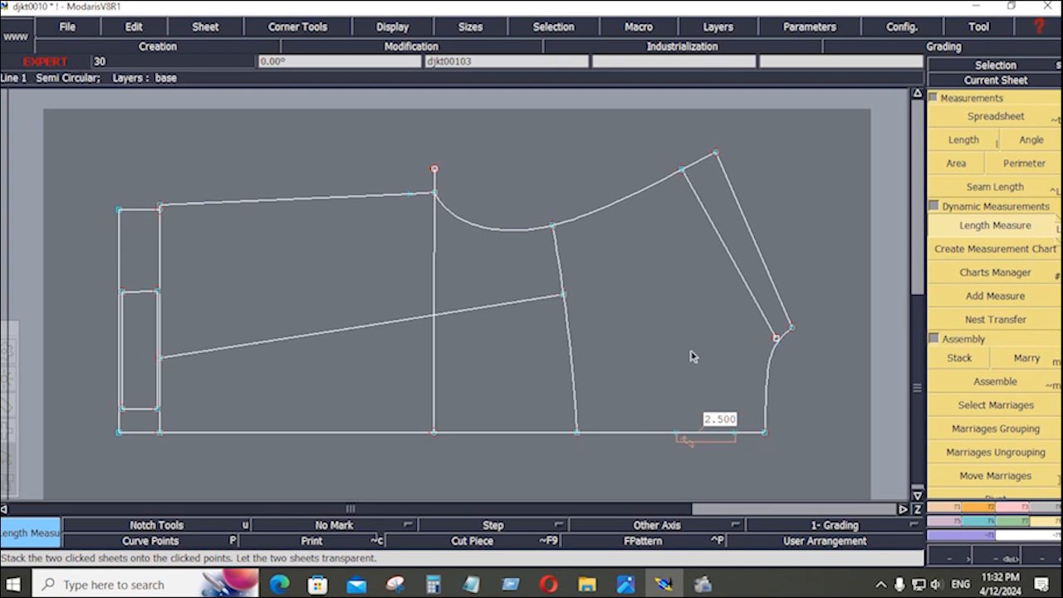
{"action": "left_click", "coordinate": [946, 508]}
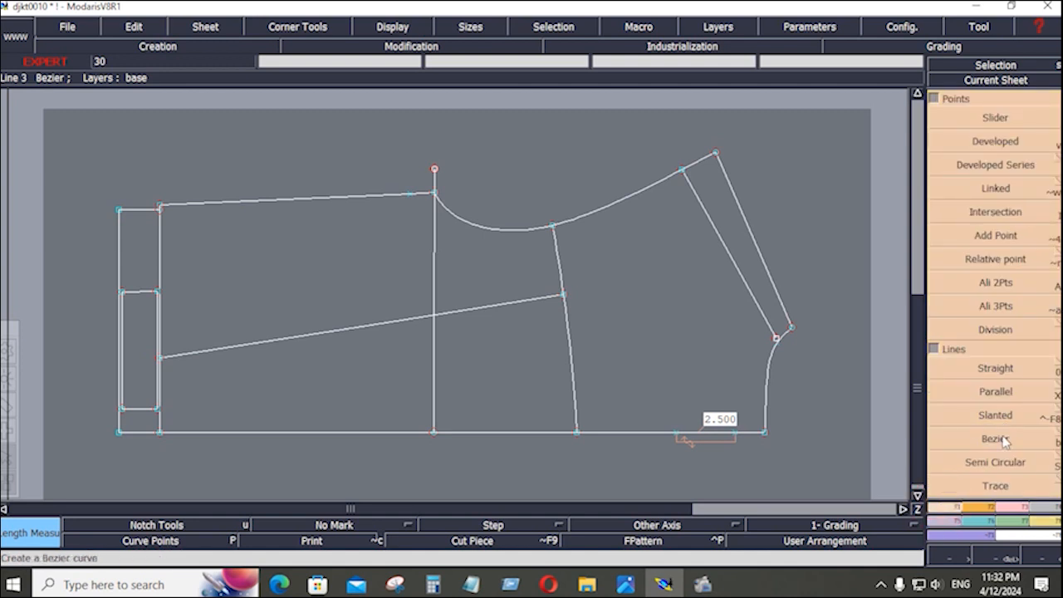
{"action": "left_click", "coordinate": [997, 391]}
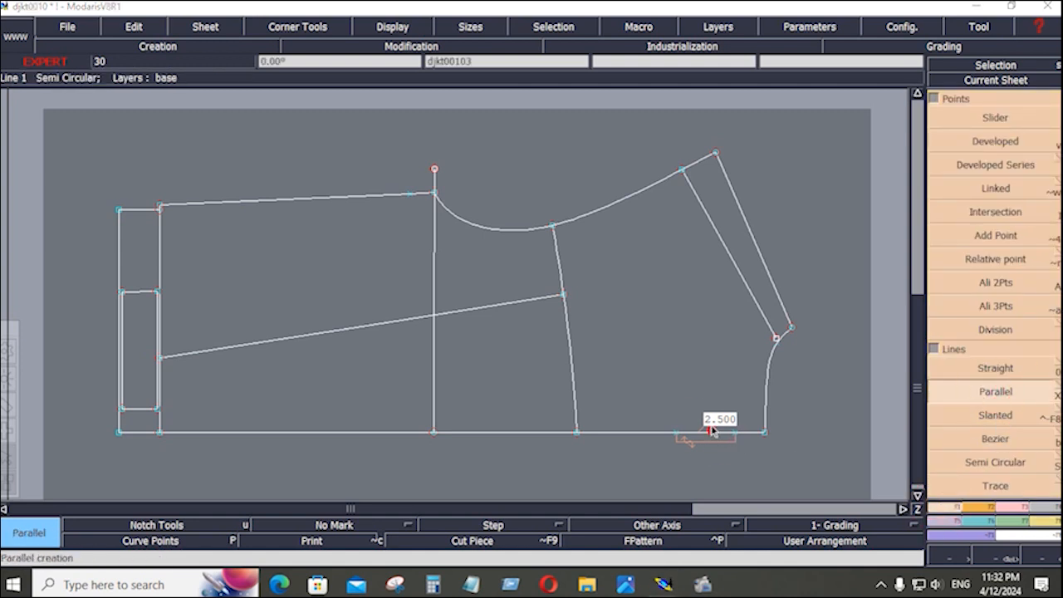
{"action": "left_click", "coordinate": [711, 431]}
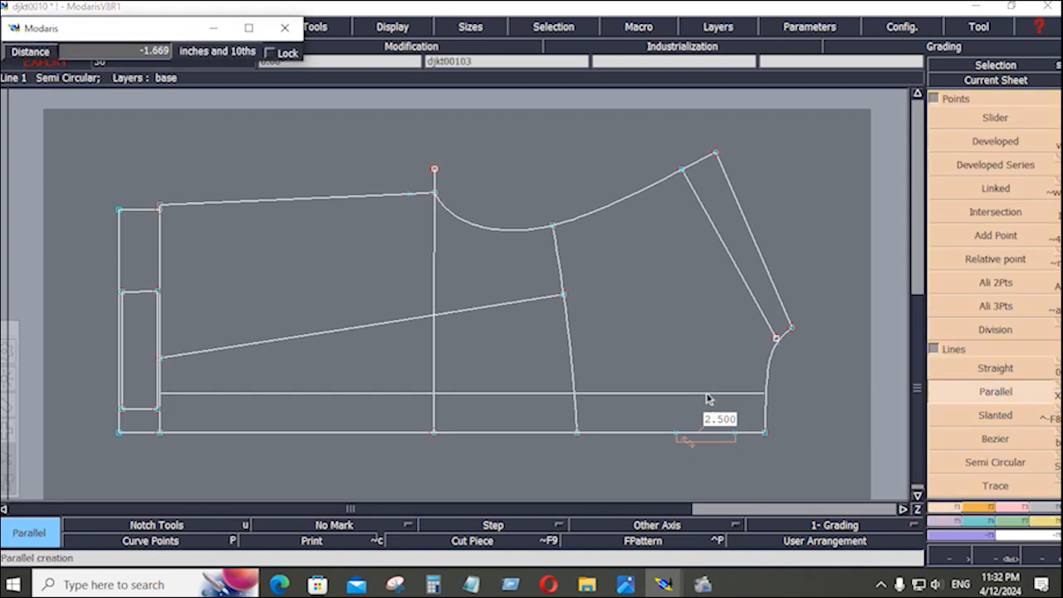
{"action": "key", "text": "Down"}
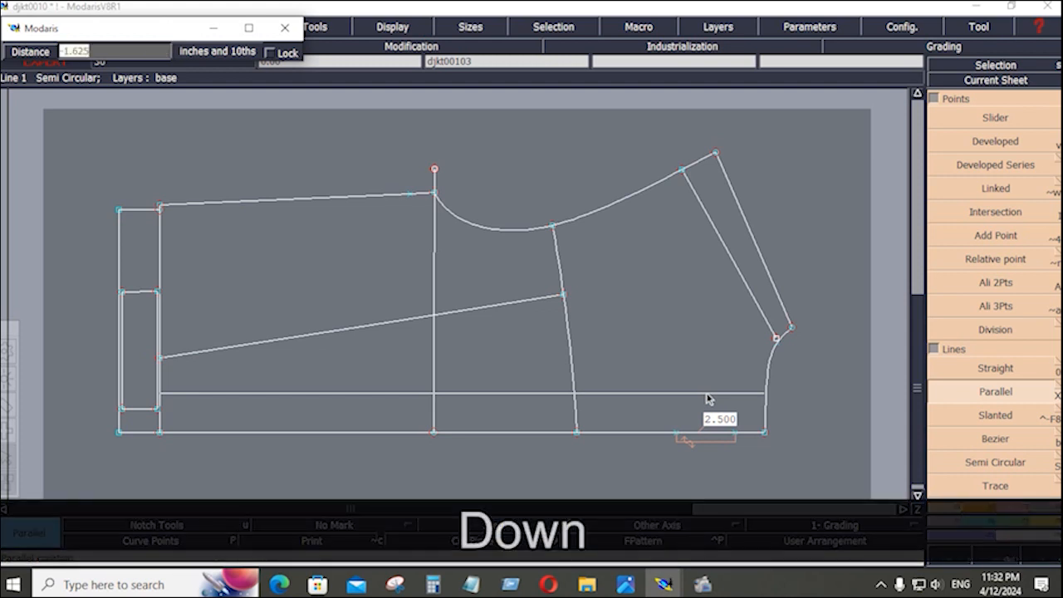
{"action": "type", "text": "-3"}
{"action": "key", "text": "Return"}
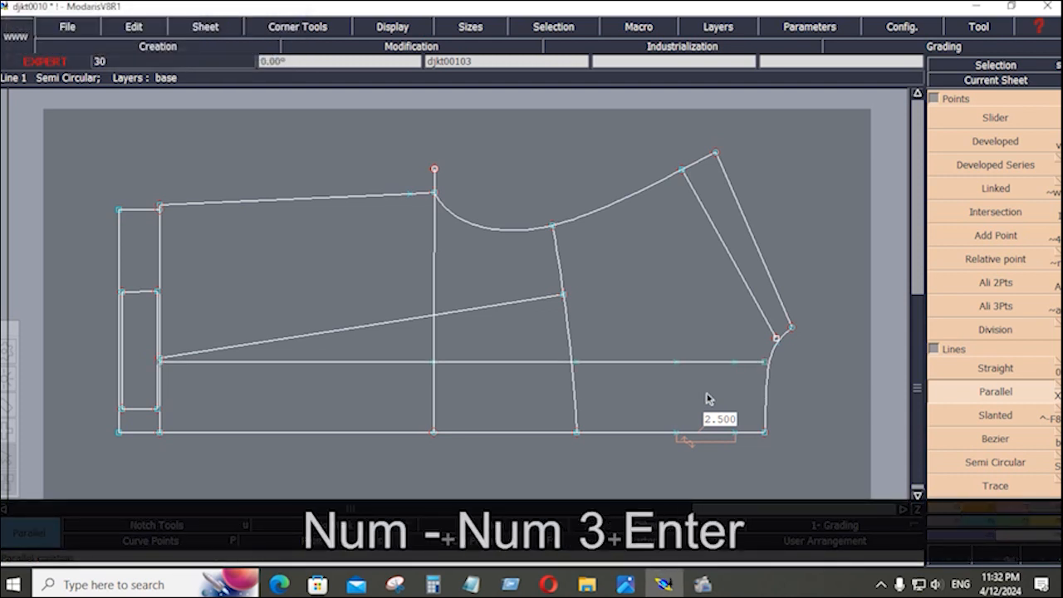
Draw two vertical strap edges from the new parallel line down to the hem, 2.5 inches apart.
{"action": "left_click", "coordinate": [985, 441]}
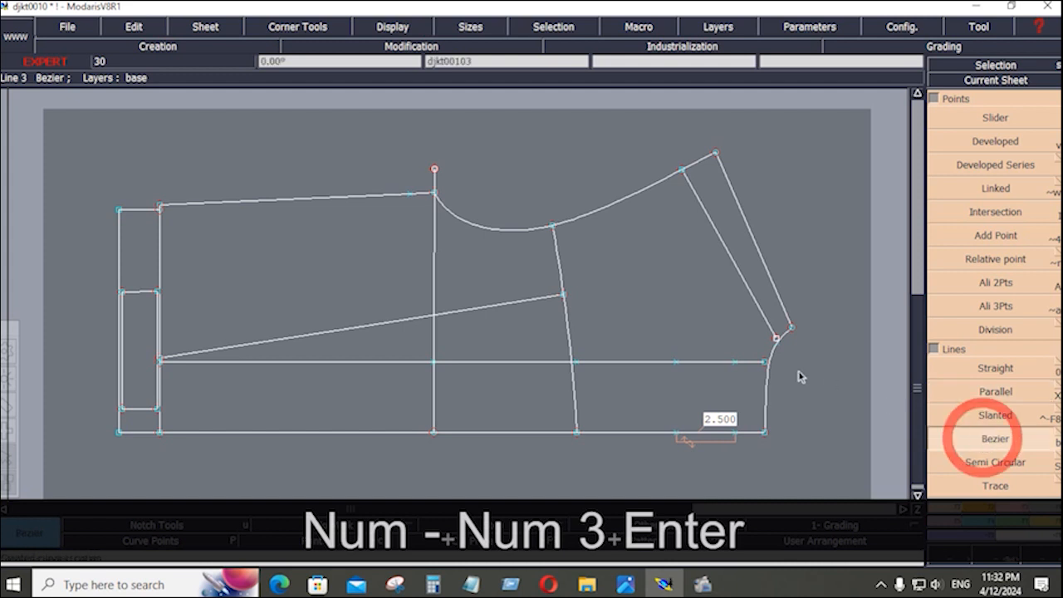
{"action": "left_click", "coordinate": [736, 361]}
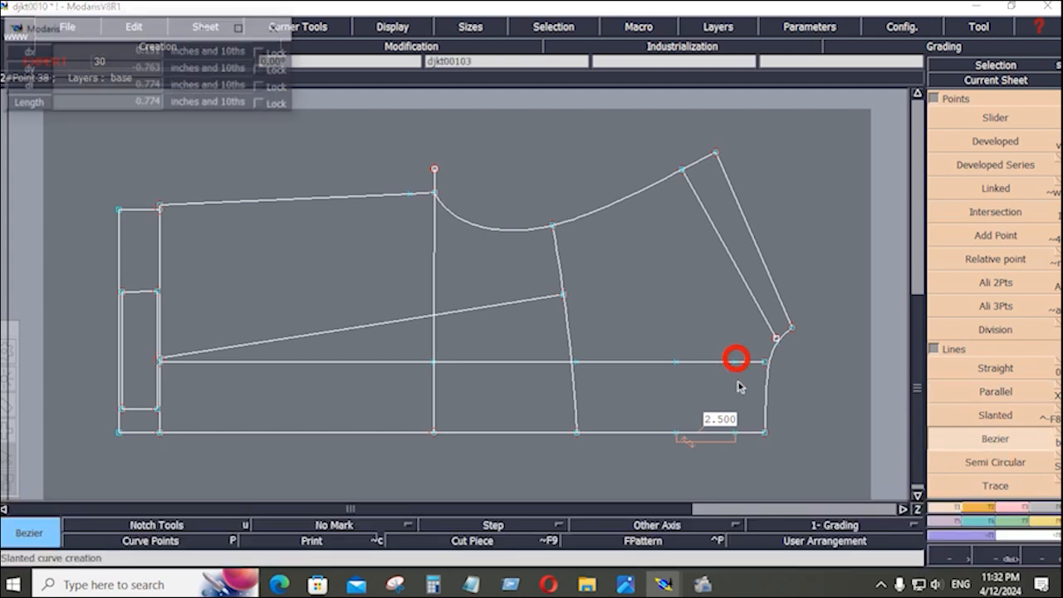
{"action": "left_click", "coordinate": [737, 432]}
{"action": "left_click", "coordinate": [677, 363]}
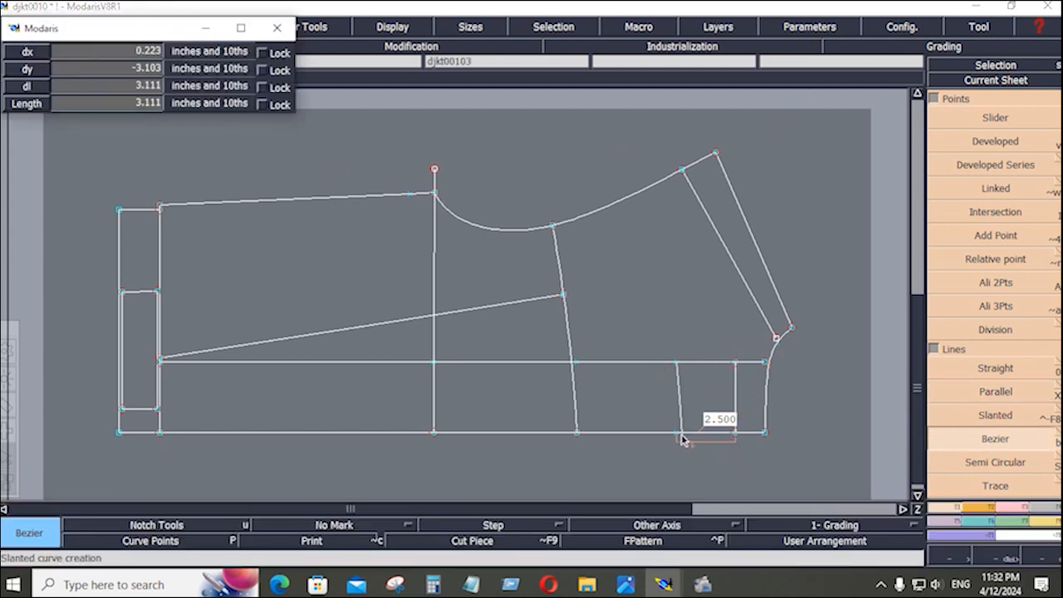
{"action": "left_click", "coordinate": [677, 431]}
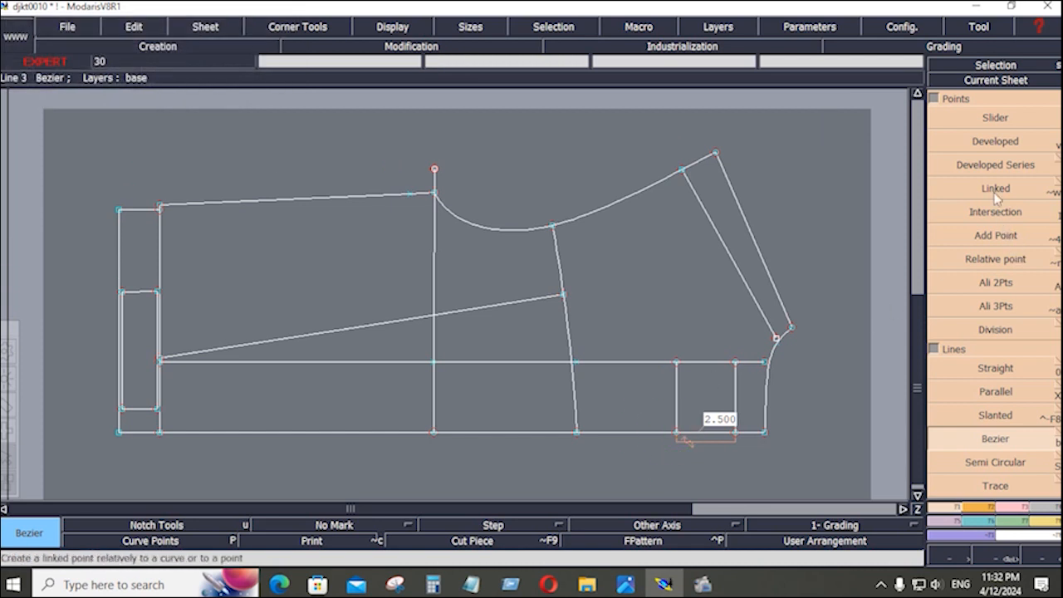
Shift the strap's top line by ShiftX 0 and ShiftY -0.25, then deselect it.
{"action": "key", "text": "Down"}
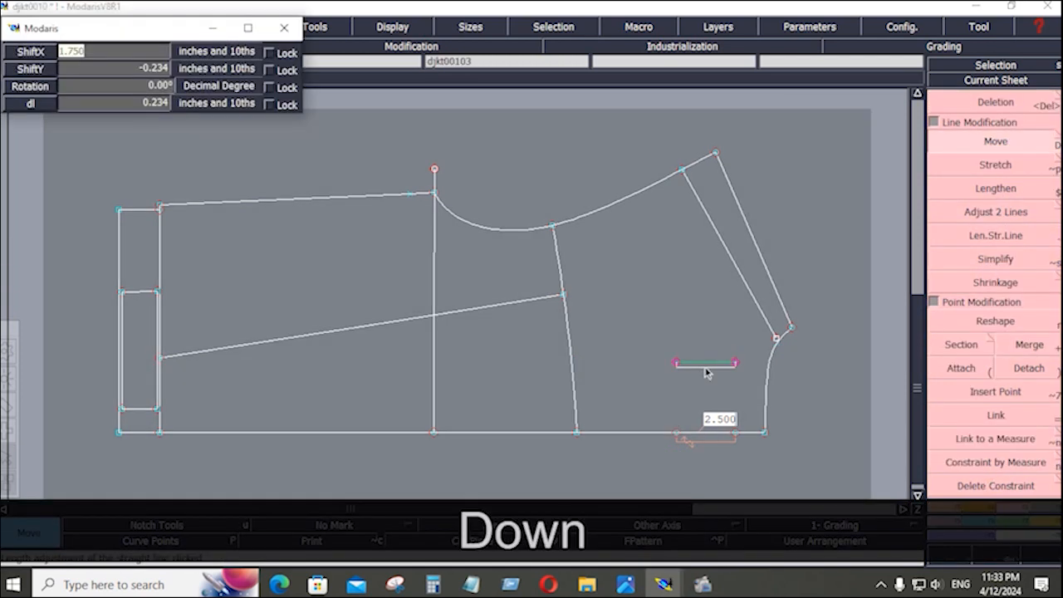
{"action": "type", "text": "0"}
{"action": "key", "text": "Down"}
{"action": "type", "text": "-0.25"}
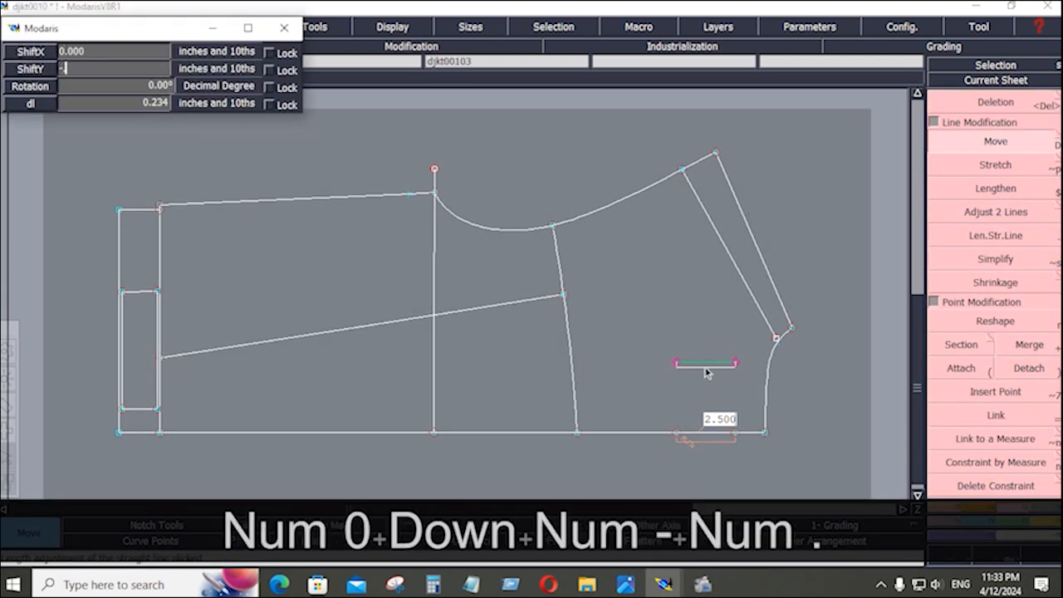
{"action": "key", "text": "Return"}
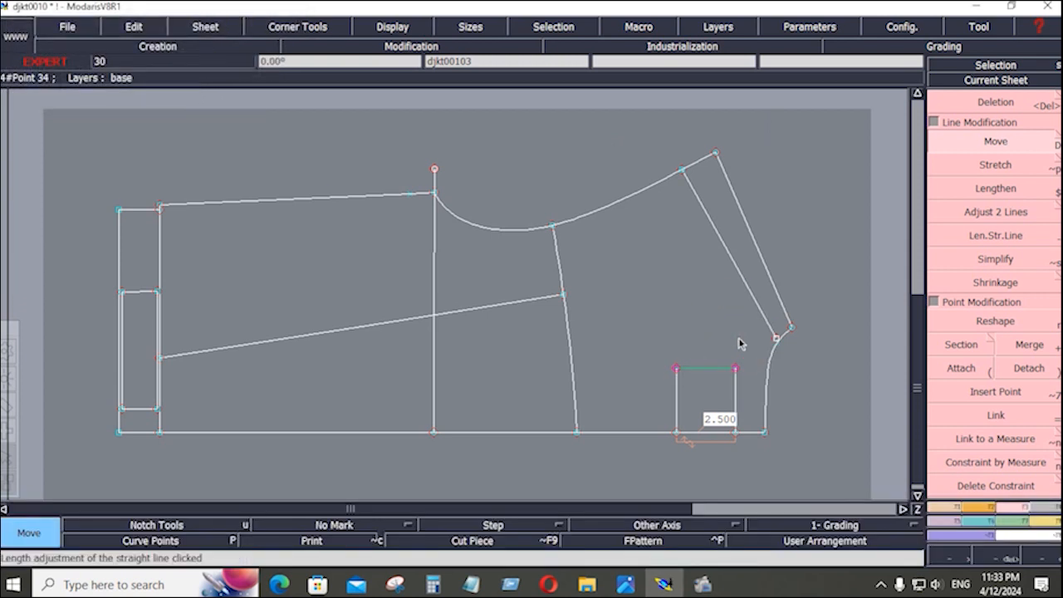
{"action": "left_click", "coordinate": [654, 316]}
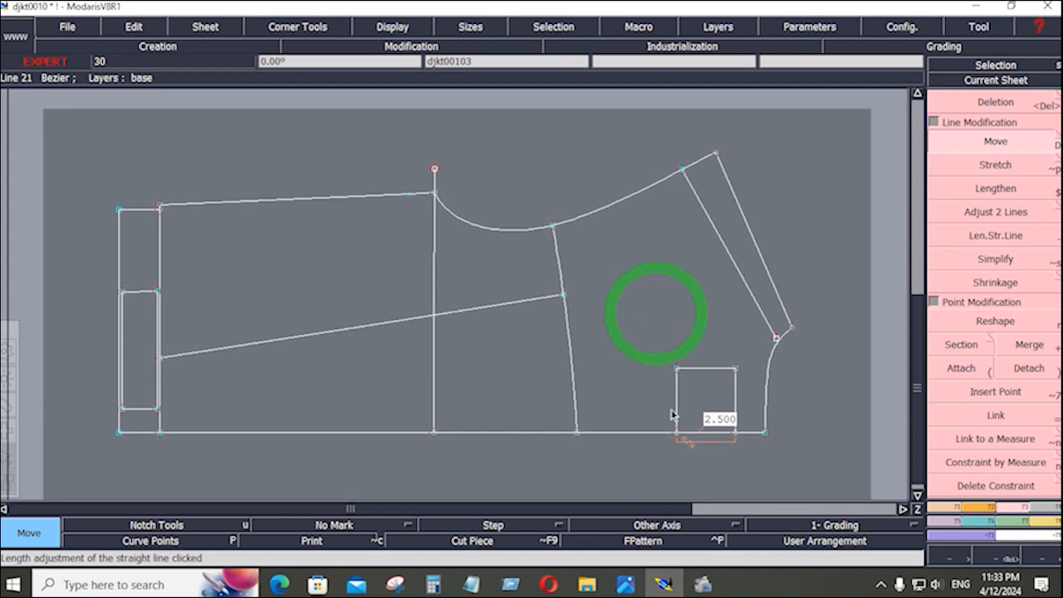
{"action": "left_click", "coordinate": [65, 27]}
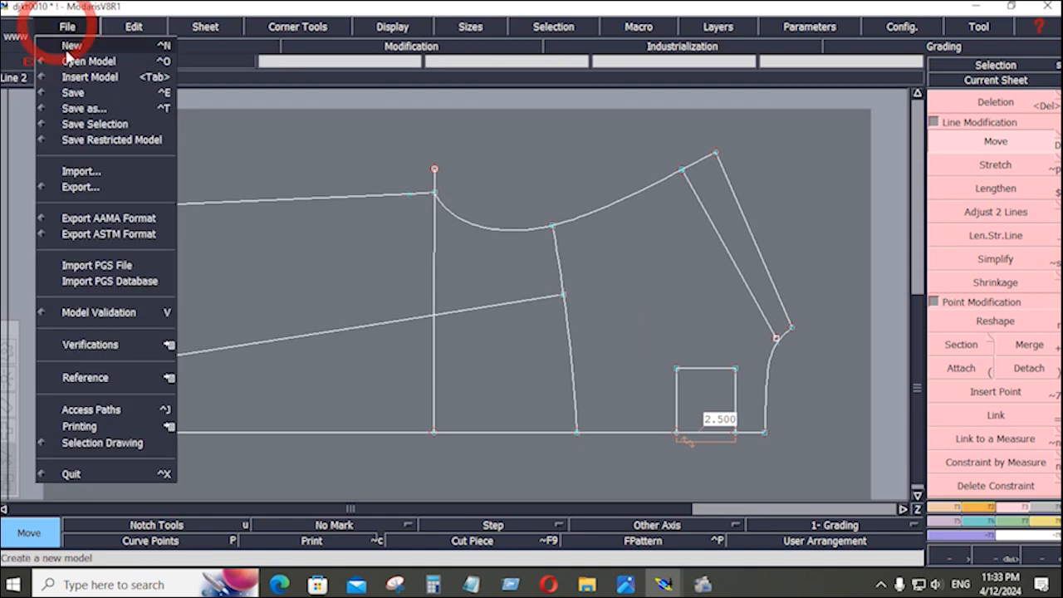
Save the model past the anomaly warning, then extract the strap tab and both narrow strips as pieces.
{"action": "left_click", "coordinate": [73, 89]}
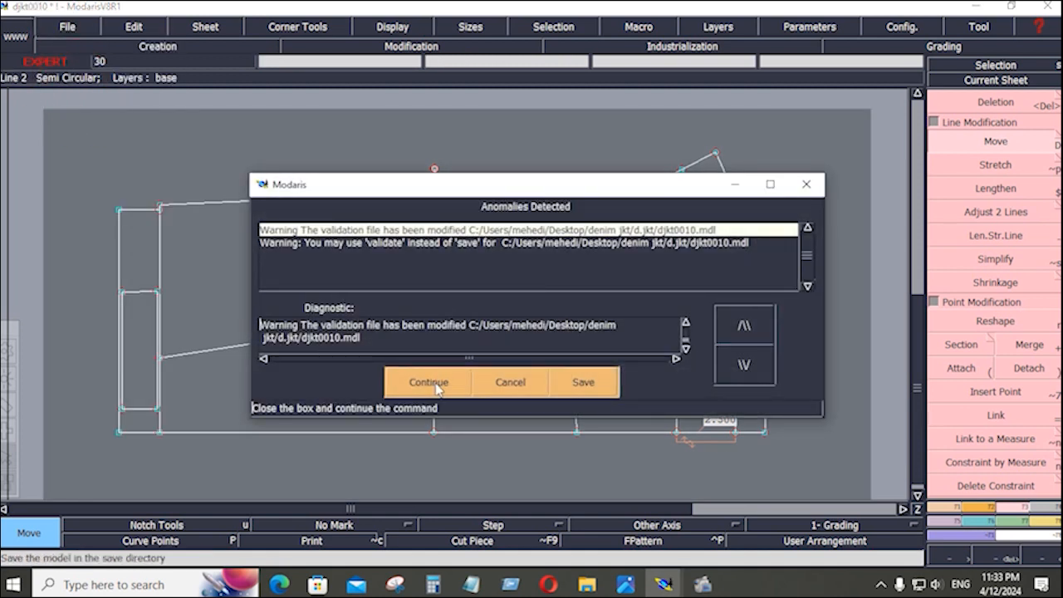
{"action": "left_click", "coordinate": [433, 378]}
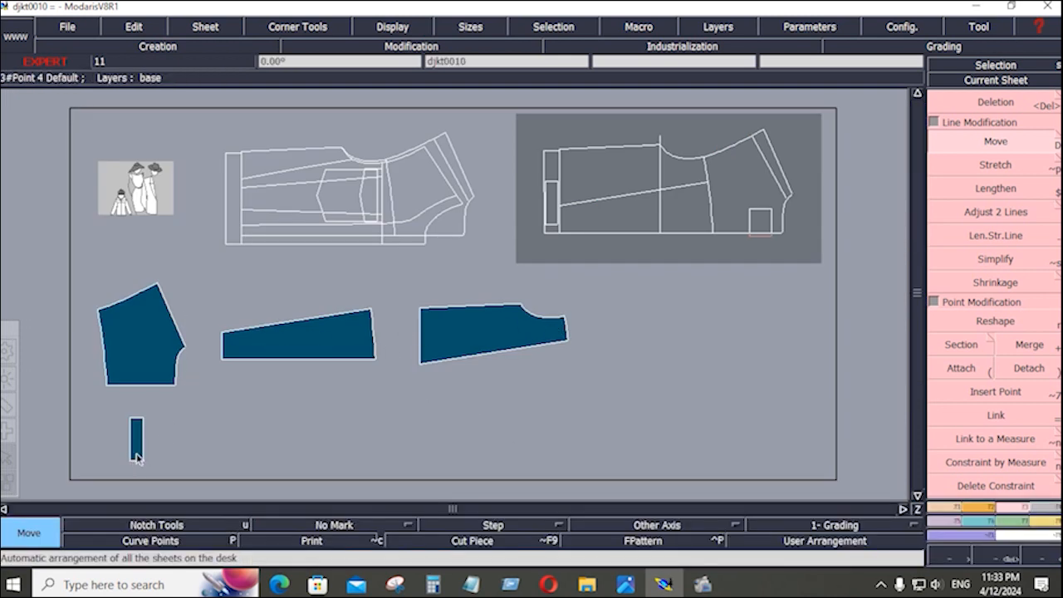
{"action": "left_click", "coordinate": [1040, 513]}
{"action": "left_click", "coordinate": [964, 462]}
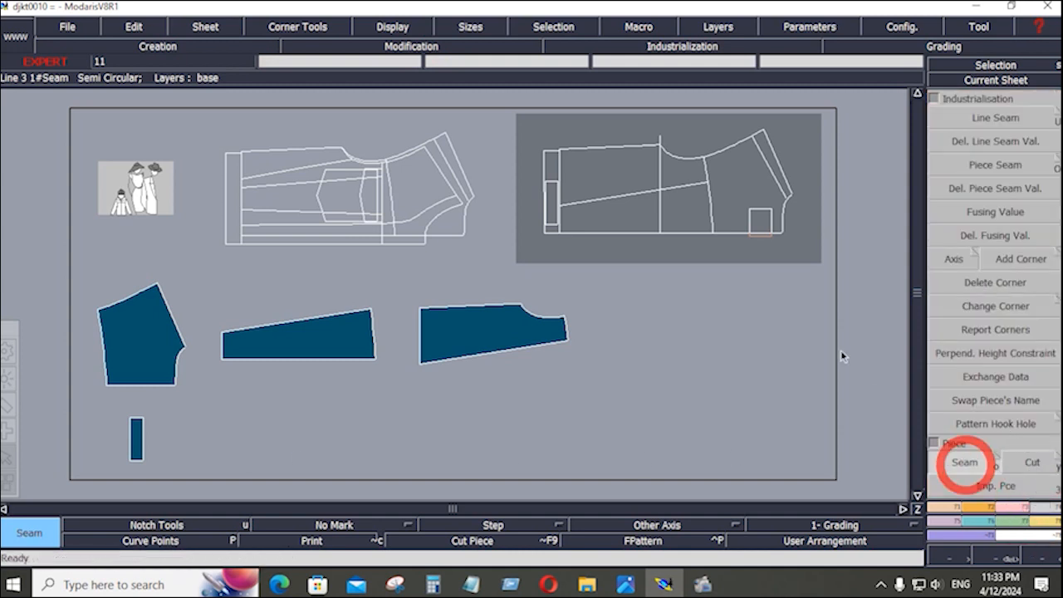
{"action": "left_click", "coordinate": [757, 231]}
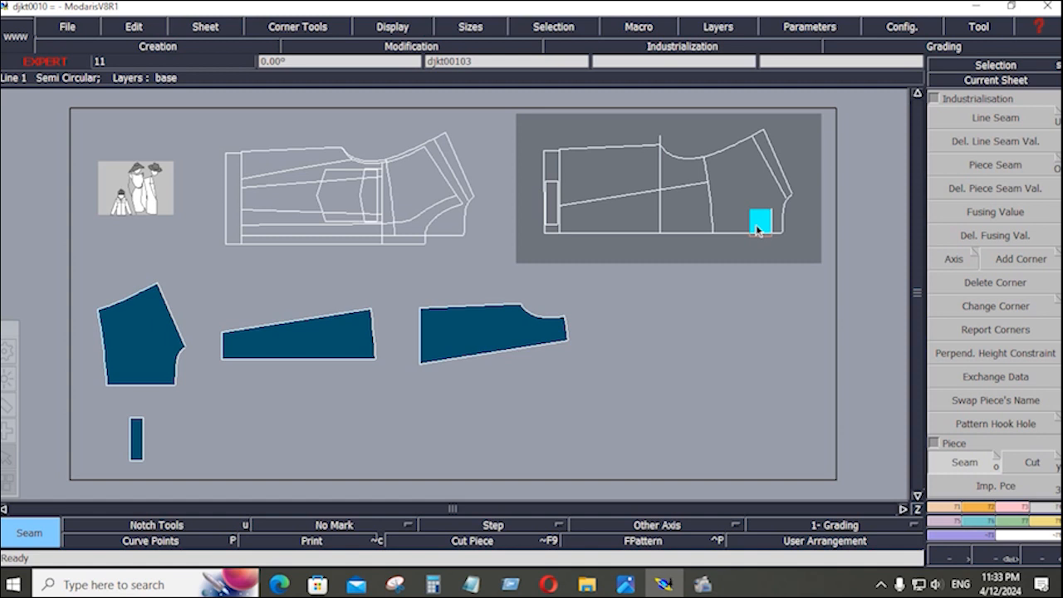
{"action": "left_click", "coordinate": [758, 230]}
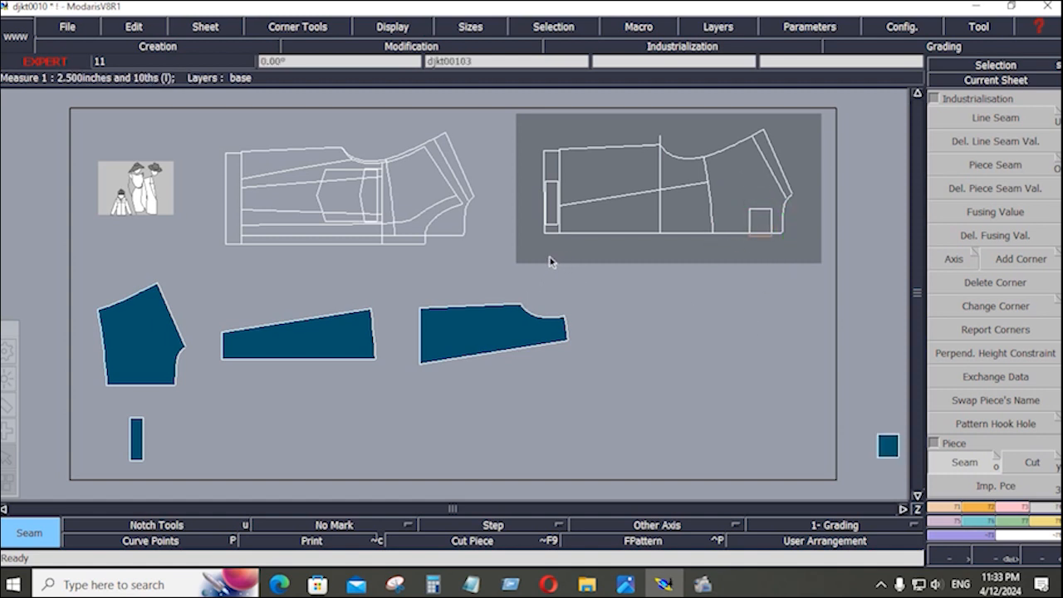
{"action": "left_click", "coordinate": [552, 172]}
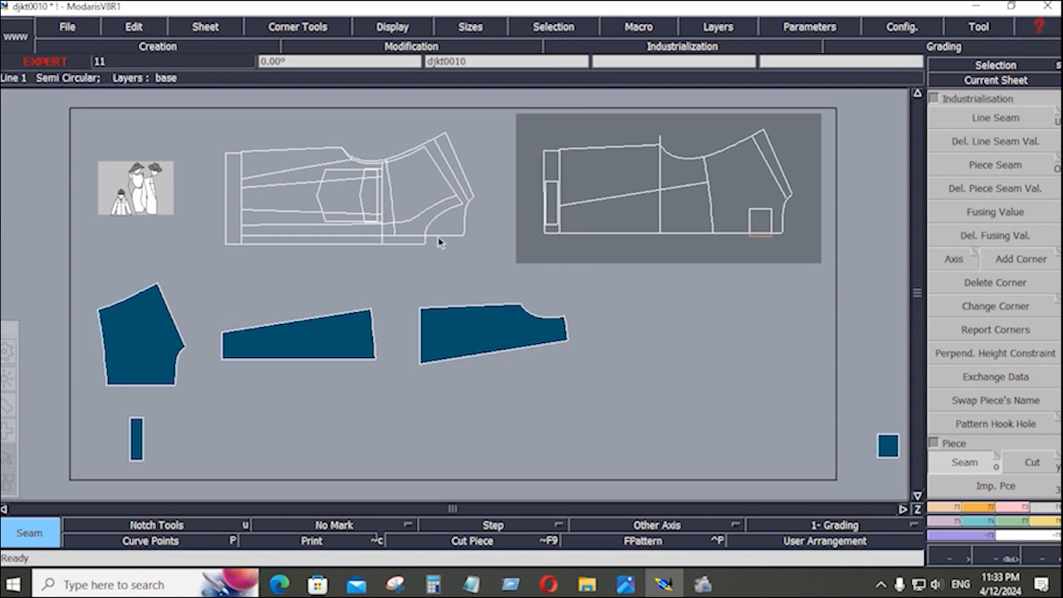
{"action": "left_click", "coordinate": [232, 179]}
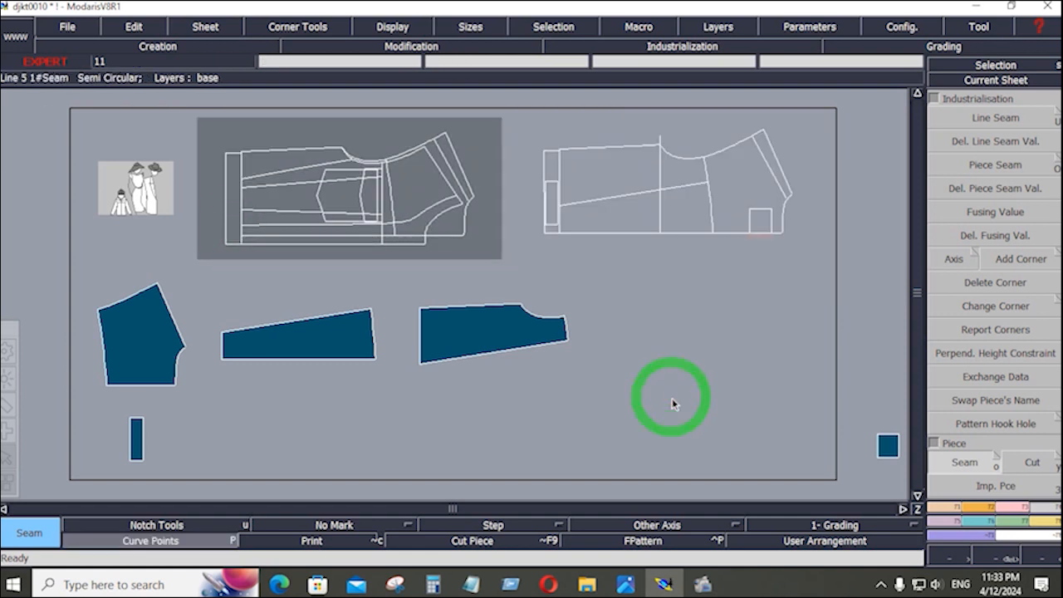
Arrange the pieces and marry the two narrow strips end to end at their corners.
{"action": "key", "text": "ctrl+a"}
{"action": "key", "text": "F5"}
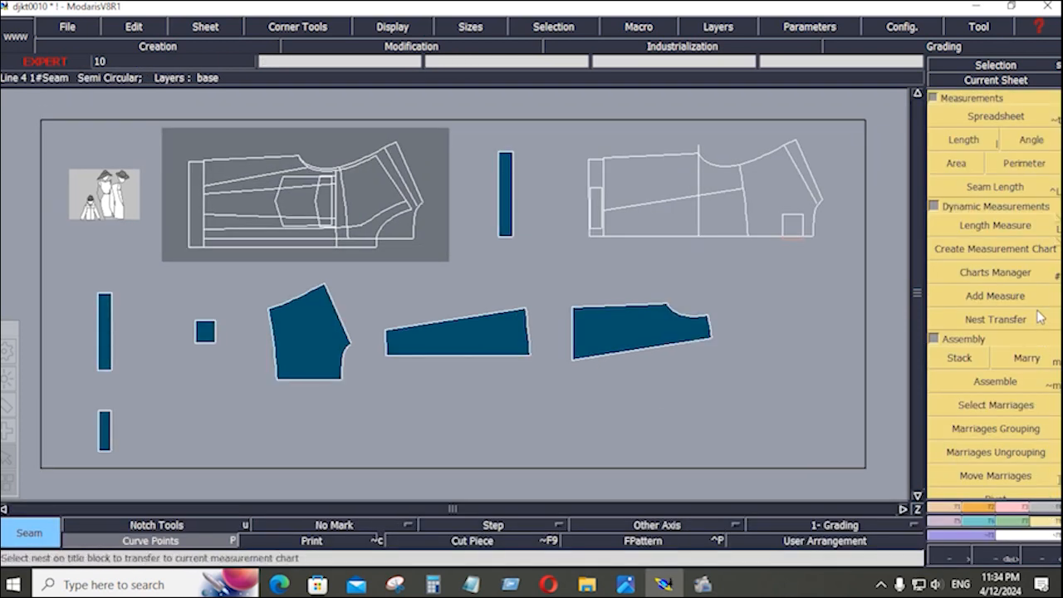
{"action": "left_click", "coordinate": [1030, 359]}
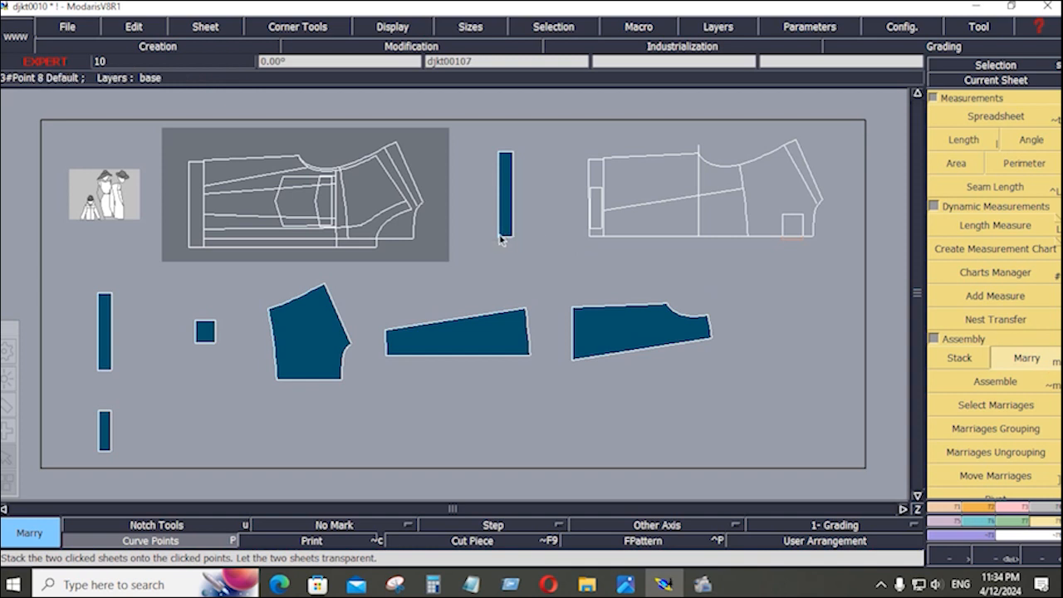
{"action": "left_click", "coordinate": [499, 152]}
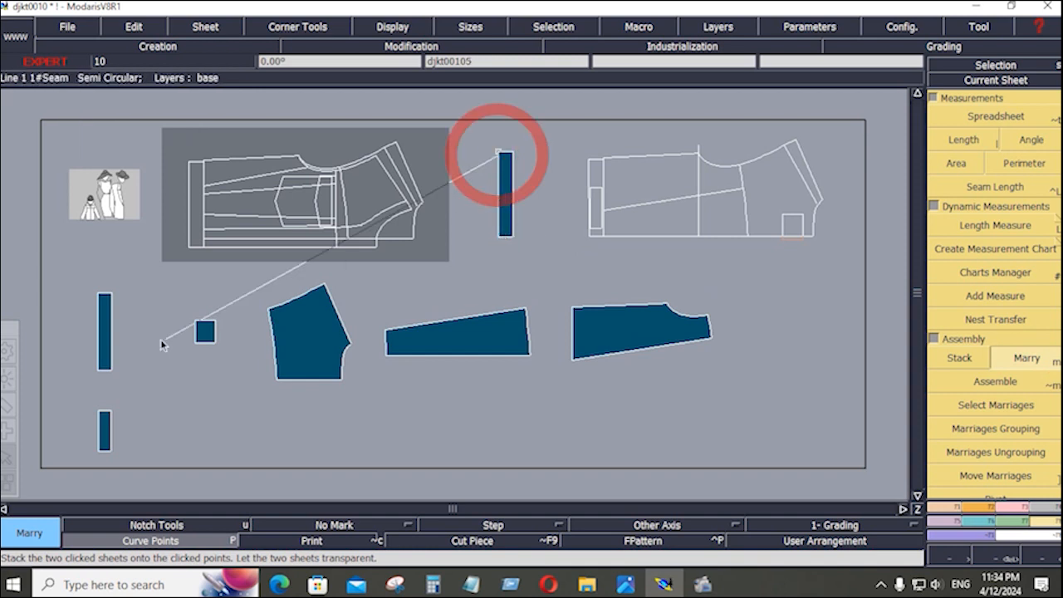
{"action": "left_click", "coordinate": [100, 371]}
{"action": "key", "text": "Home"}
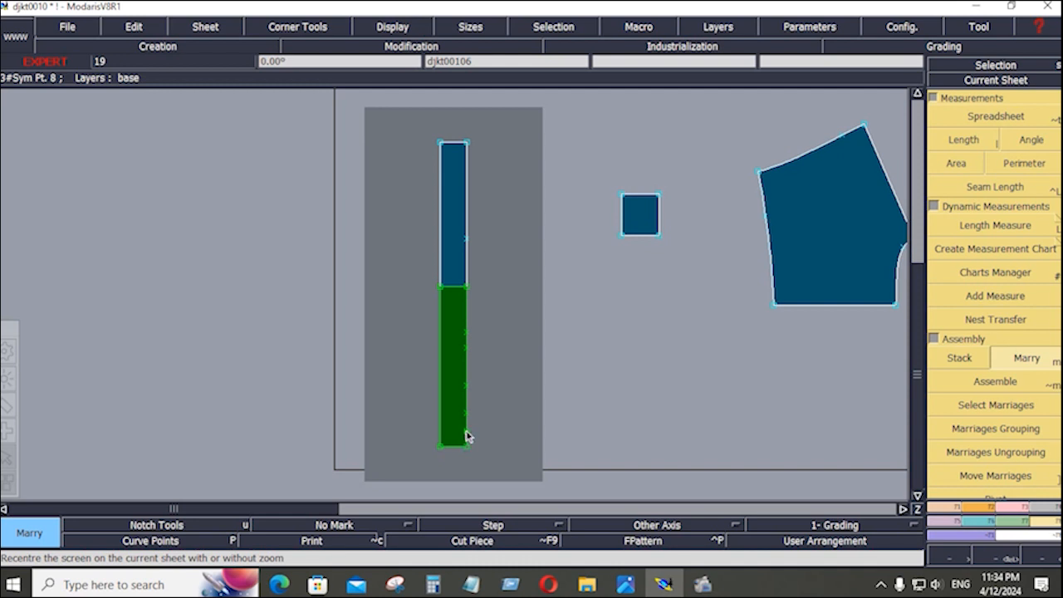
Extract the joined strips as one long strap piece and delete the temporary married sheet.
{"action": "left_click", "coordinate": [1044, 512]}
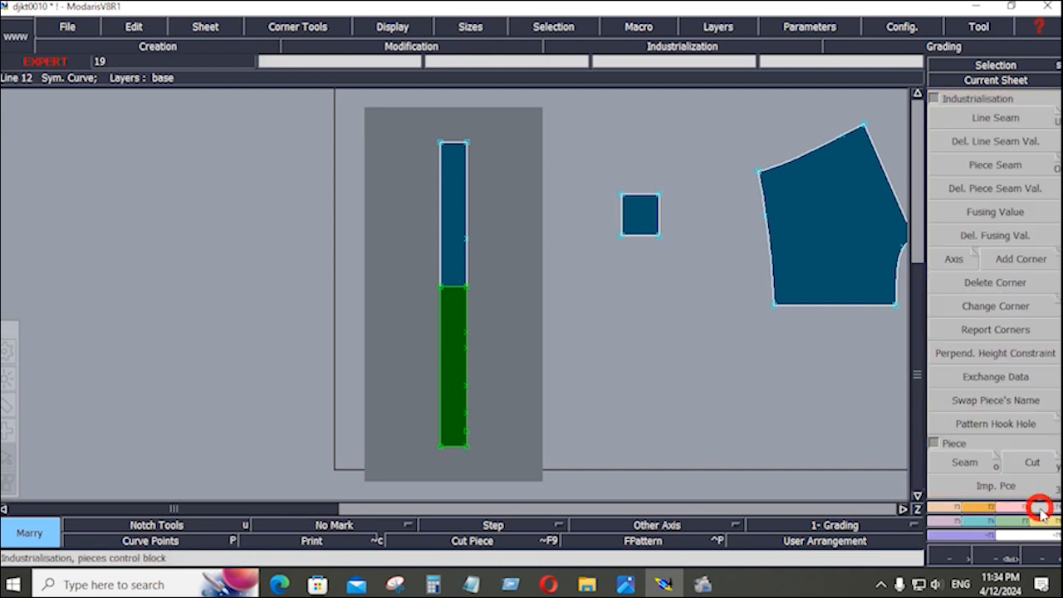
{"action": "left_click", "coordinate": [966, 463]}
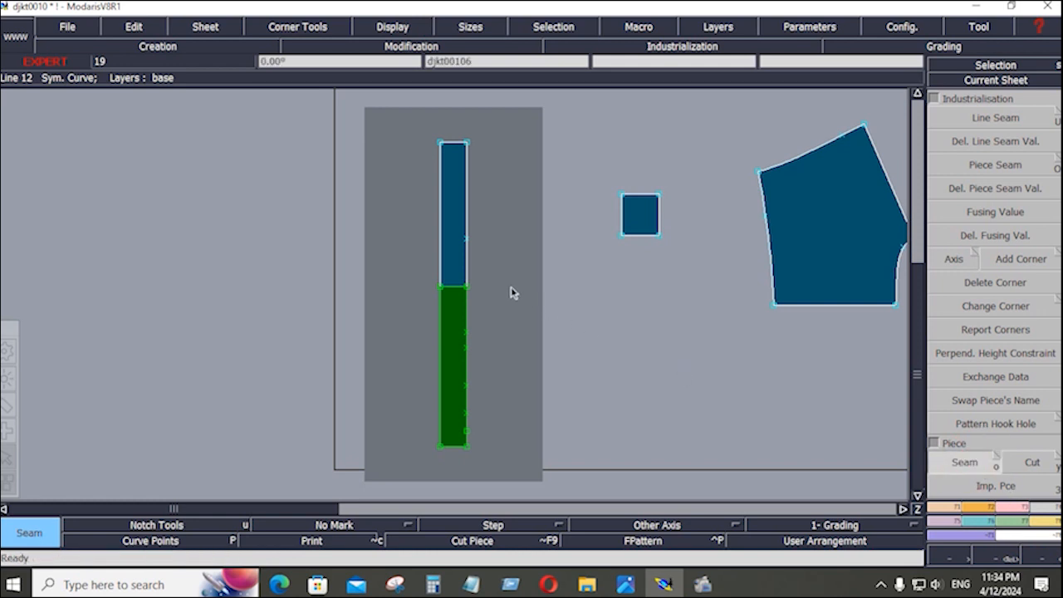
{"action": "left_click", "coordinate": [452, 312]}
{"action": "key", "text": "j"}
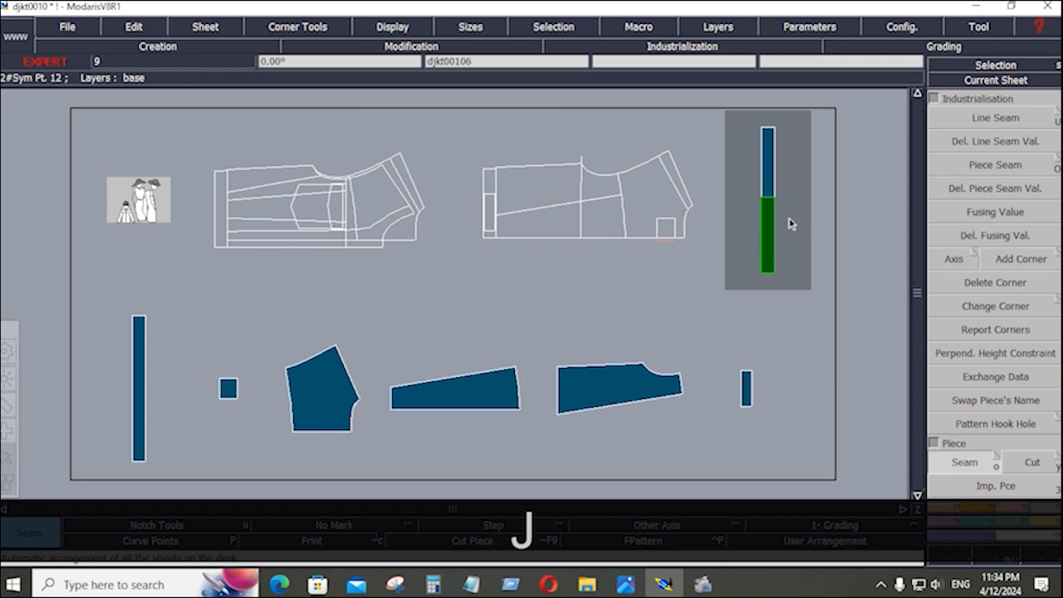
{"action": "key", "text": "shift+z"}
{"action": "left_click", "coordinate": [784, 274]}
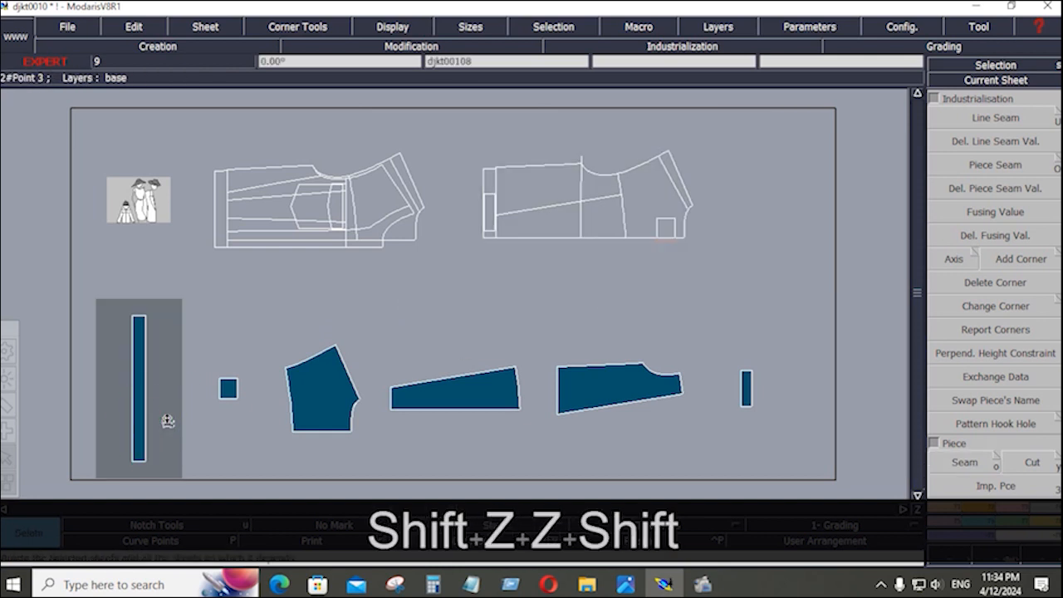
{"action": "key", "text": "Home"}
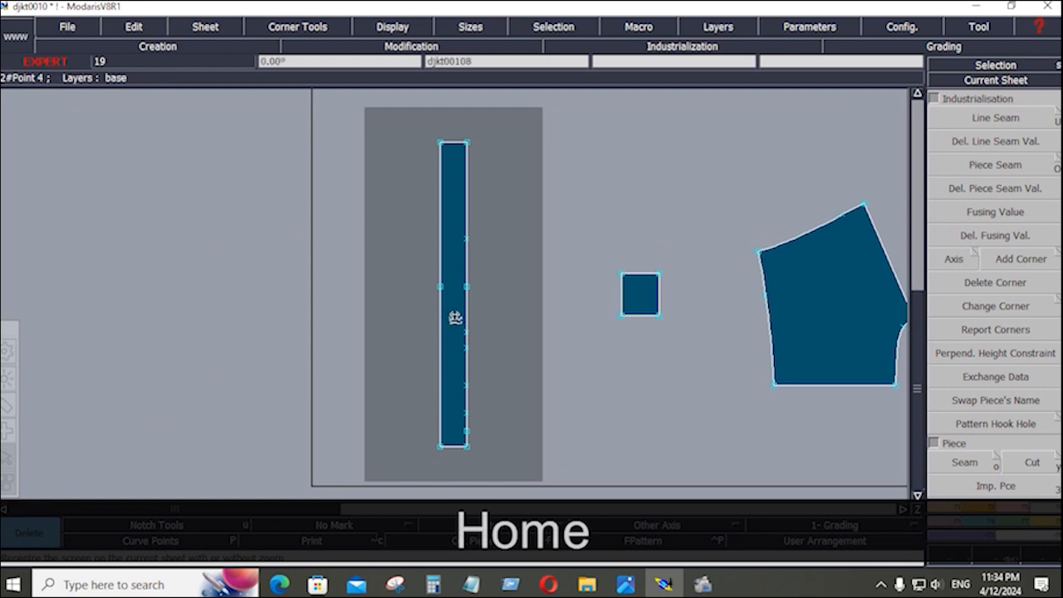
Delete the extra leftover points along the long strap.
{"action": "key", "text": "s"}
{"action": "left_click_drag", "start_coordinate": [452, 312], "coordinate": [487, 420]}
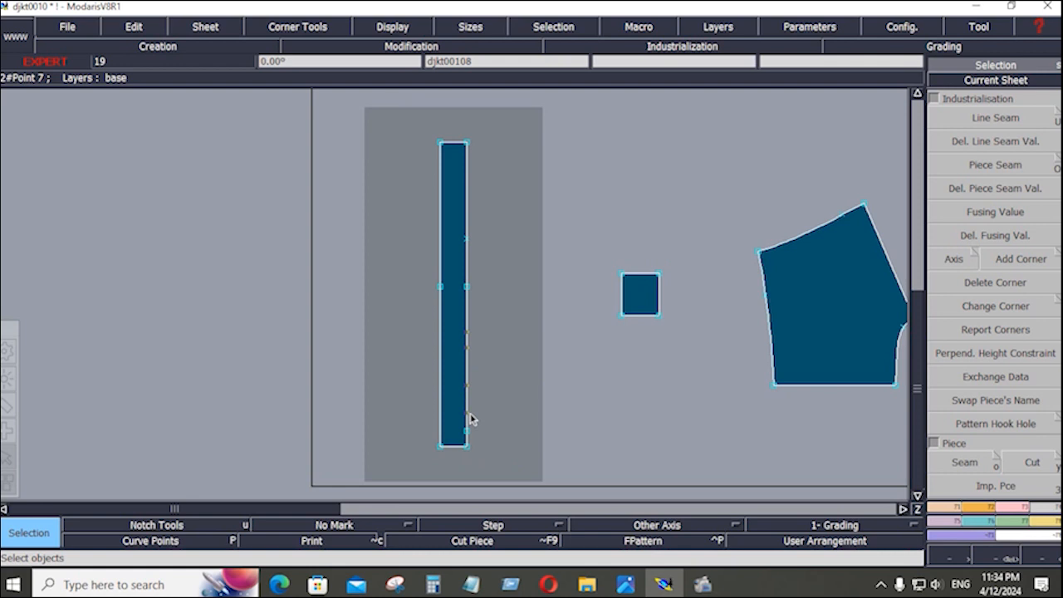
{"action": "key", "text": "Delete"}
{"action": "left_click", "coordinate": [470, 418]}
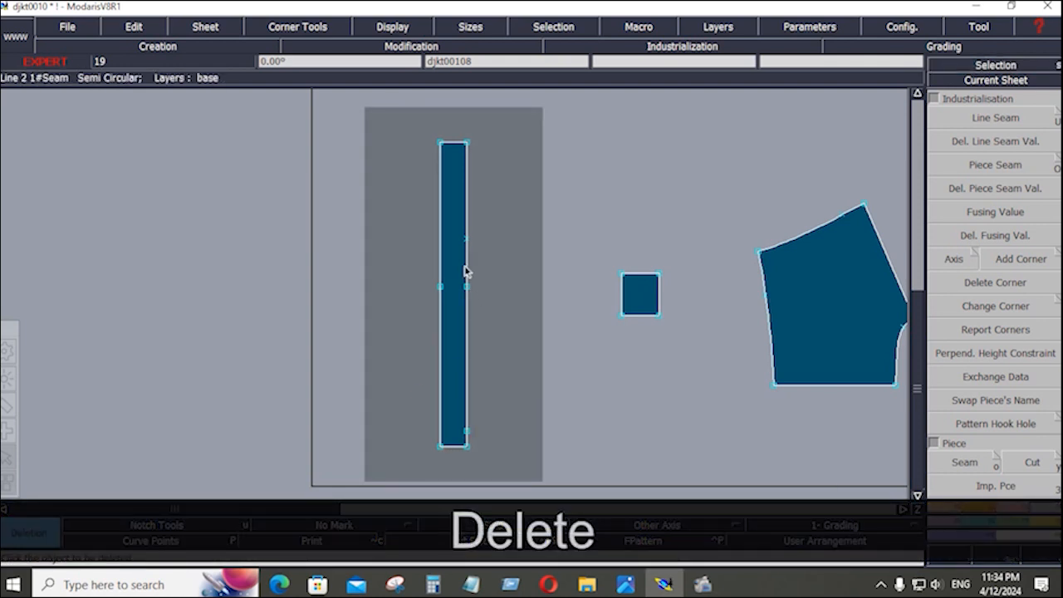
{"action": "left_click", "coordinate": [465, 241]}
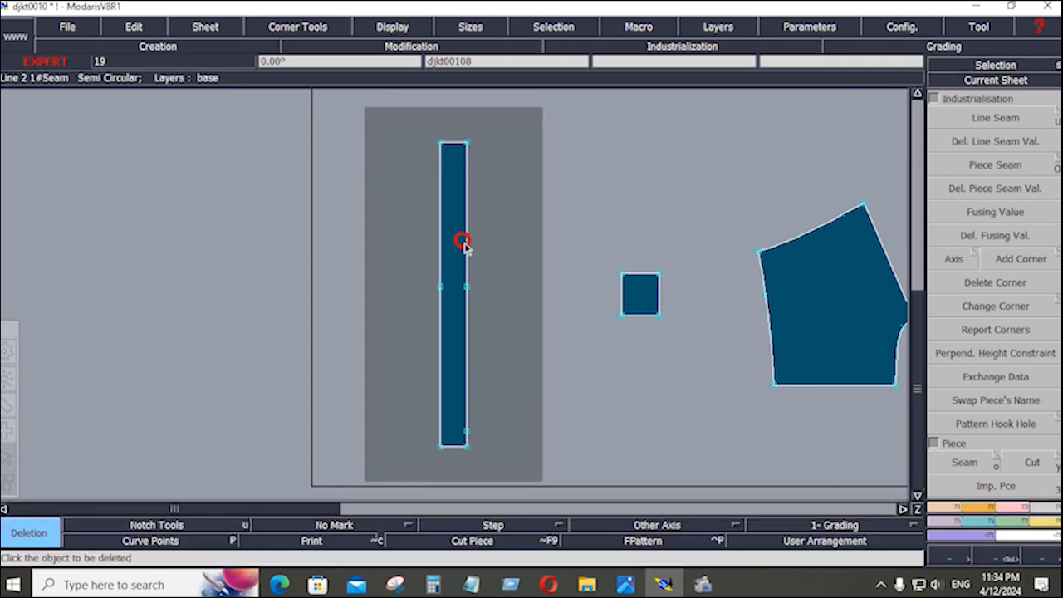
Notch the strap's midpoint on the right and left edges and near its bottom.
{"action": "left_click", "coordinate": [980, 515]}
{"action": "left_click", "coordinate": [1005, 118]}
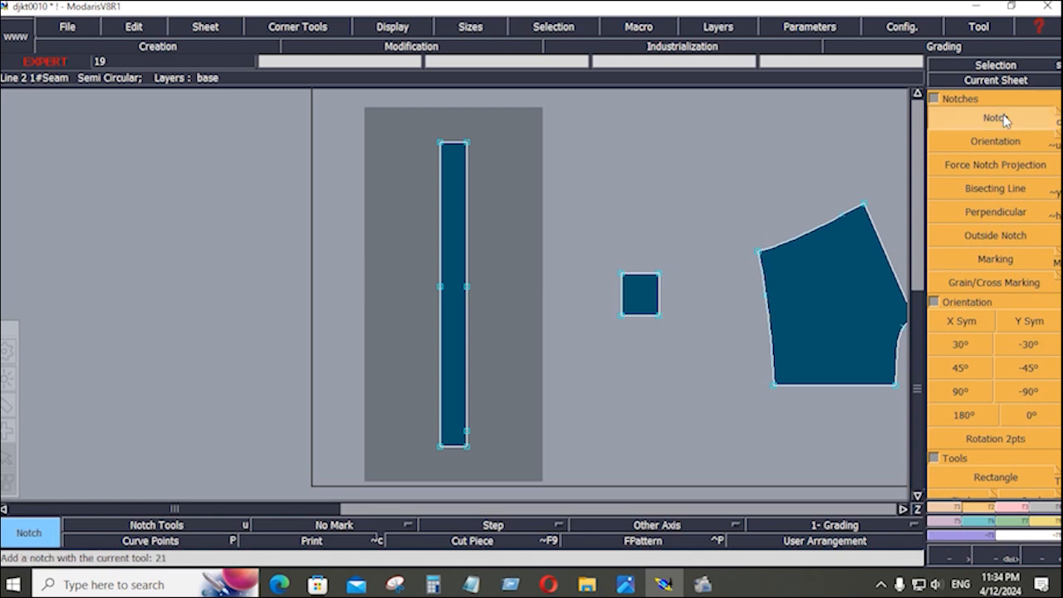
{"action": "left_click", "coordinate": [466, 287]}
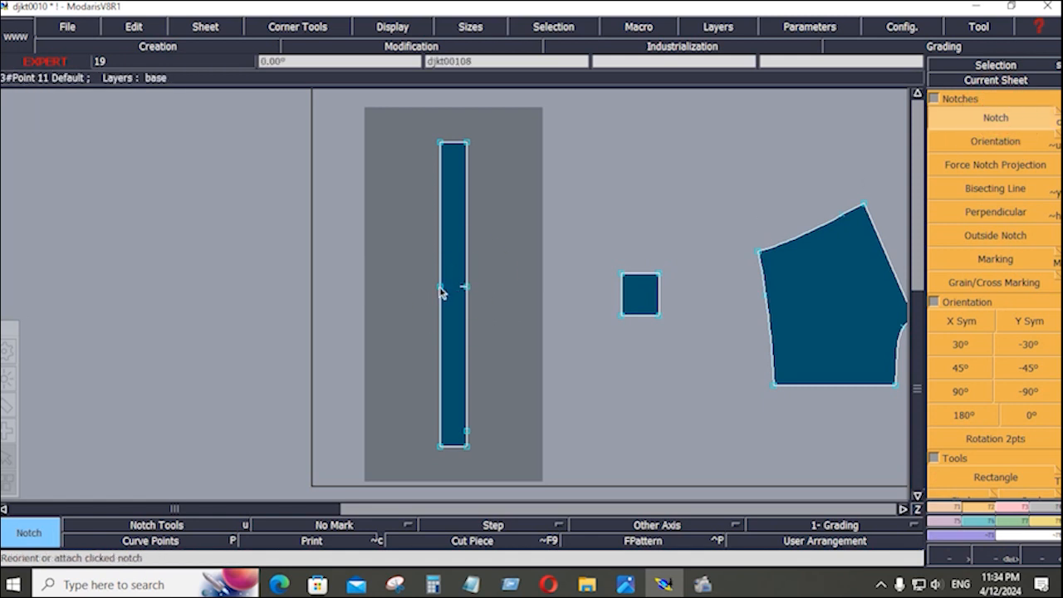
{"action": "left_click", "coordinate": [441, 287]}
{"action": "left_click", "coordinate": [465, 431]}
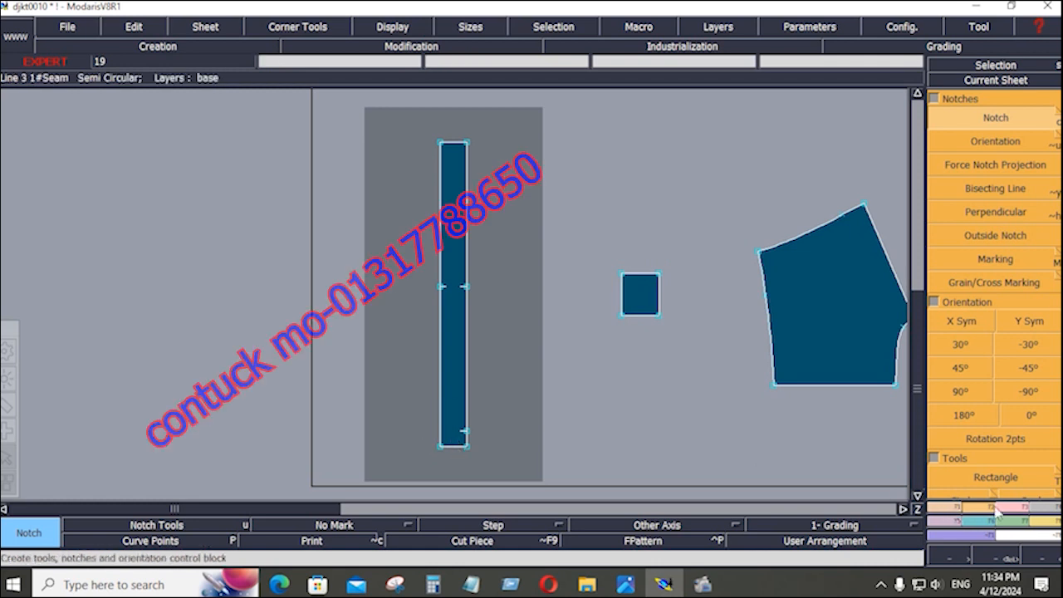
{"action": "left_click", "coordinate": [950, 523]}
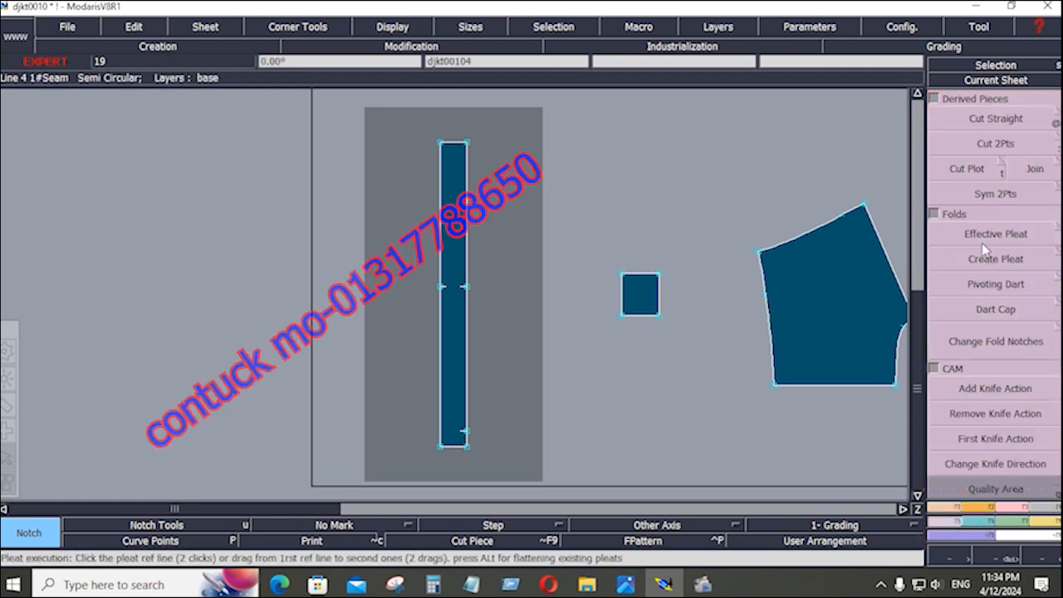
Begin a Sym 2Pts mirror from the strap's top corner, then try Ali 2Pts alignment.
{"action": "left_click", "coordinate": [999, 194]}
{"action": "key", "text": "ctrl"}
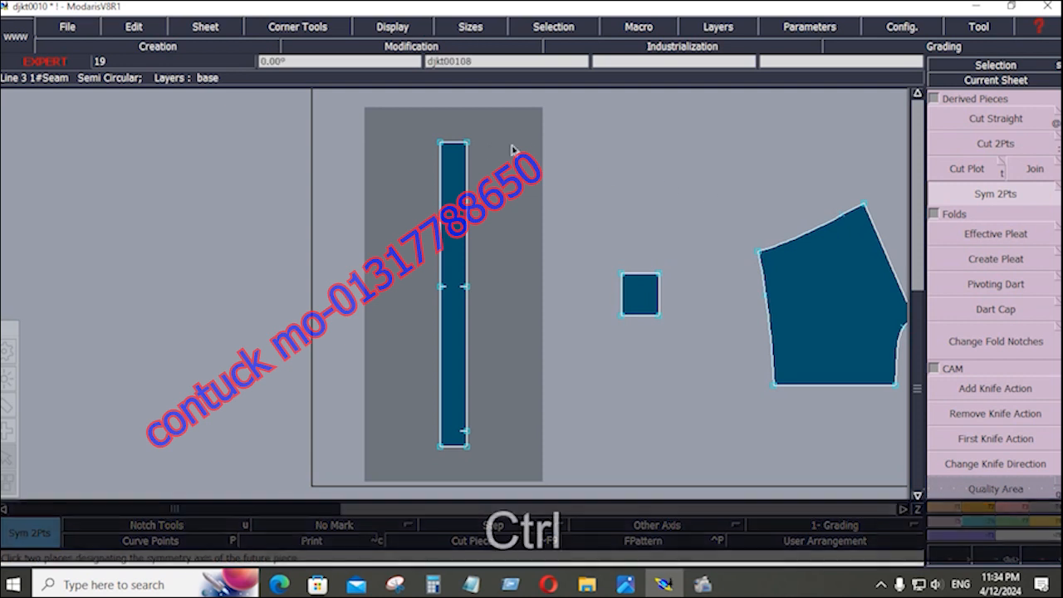
{"action": "left_click", "coordinate": [468, 148], "text": "ctrl"}
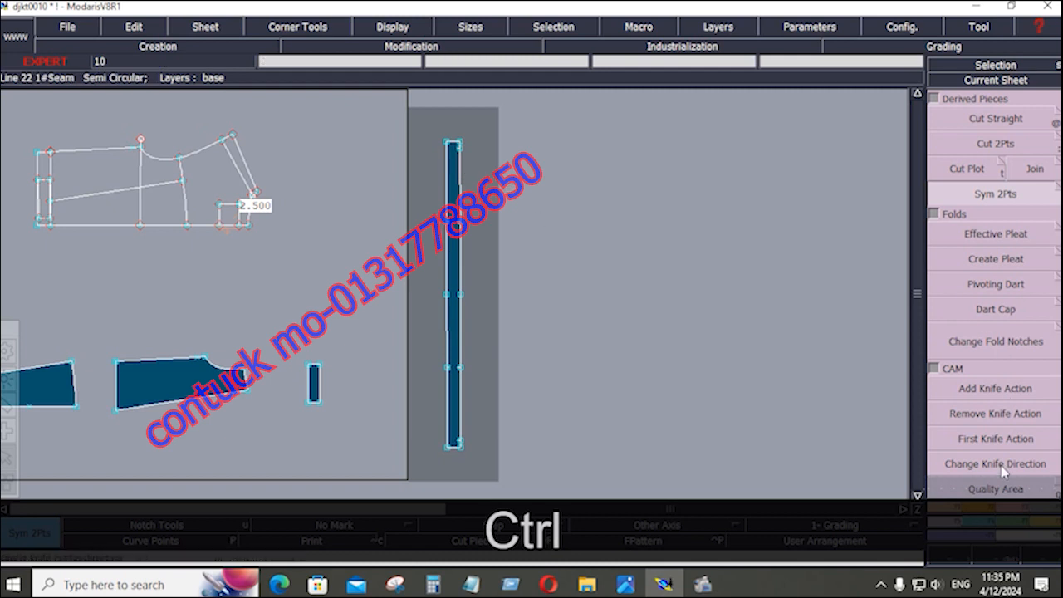
{"action": "left_click", "coordinate": [950, 516]}
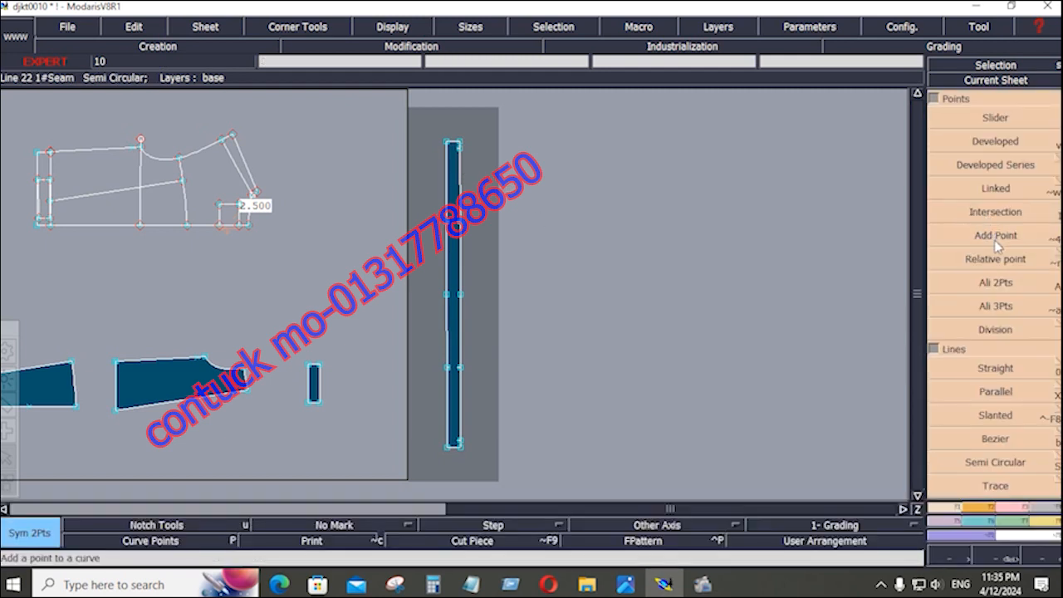
{"action": "left_click", "coordinate": [994, 282]}
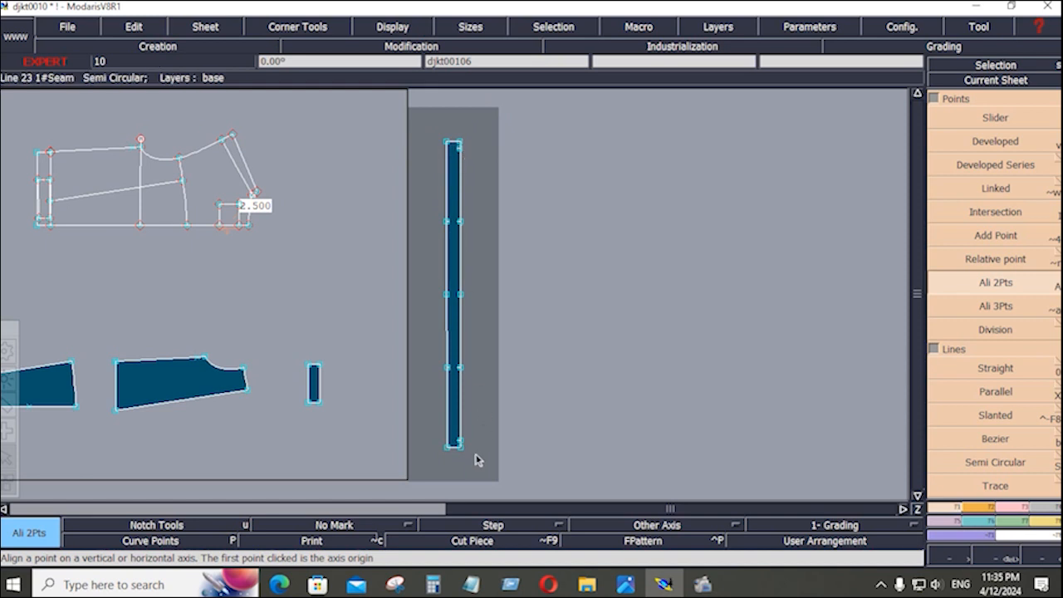
{"action": "left_click", "coordinate": [955, 523]}
{"action": "left_click", "coordinate": [995, 193]}
{"action": "key", "text": "ctrl"}
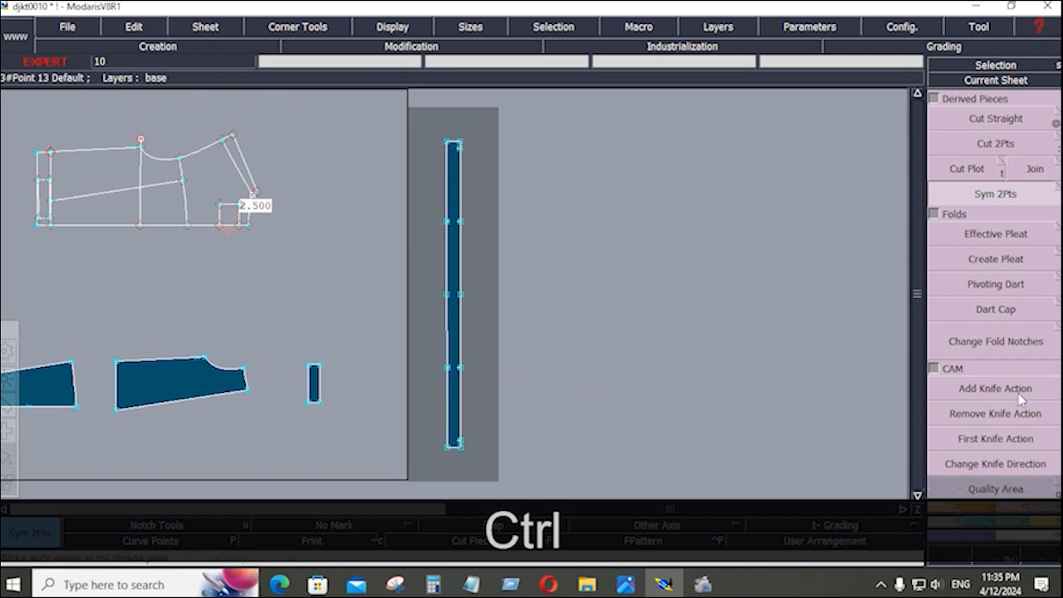
Align the strip's bottom corner, then mirror the strip about its top and bottom corners.
{"action": "left_click", "coordinate": [952, 508]}
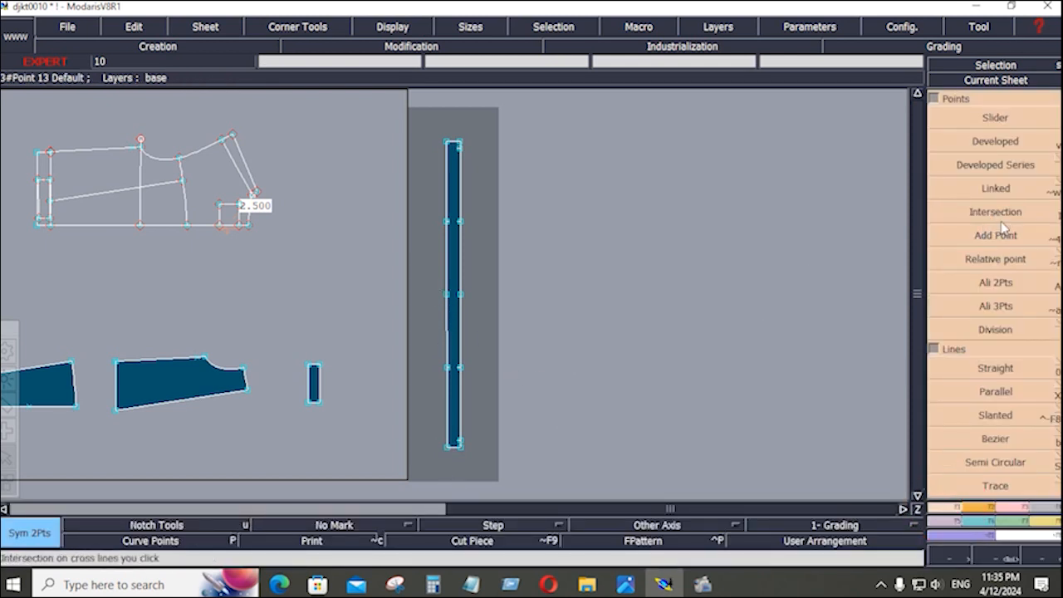
{"action": "left_click", "coordinate": [976, 284]}
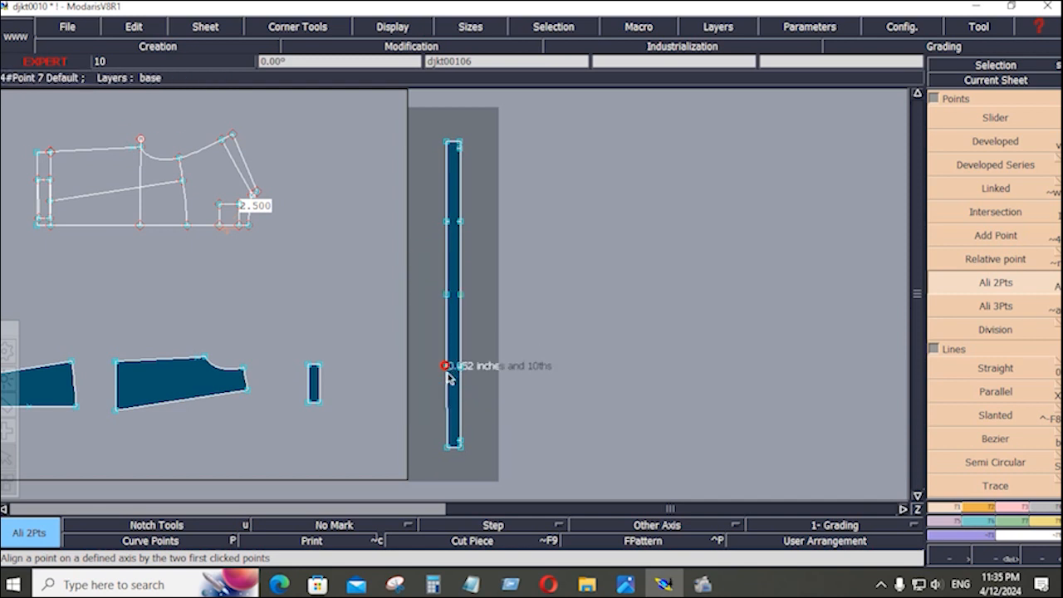
{"action": "left_click", "coordinate": [449, 441]}
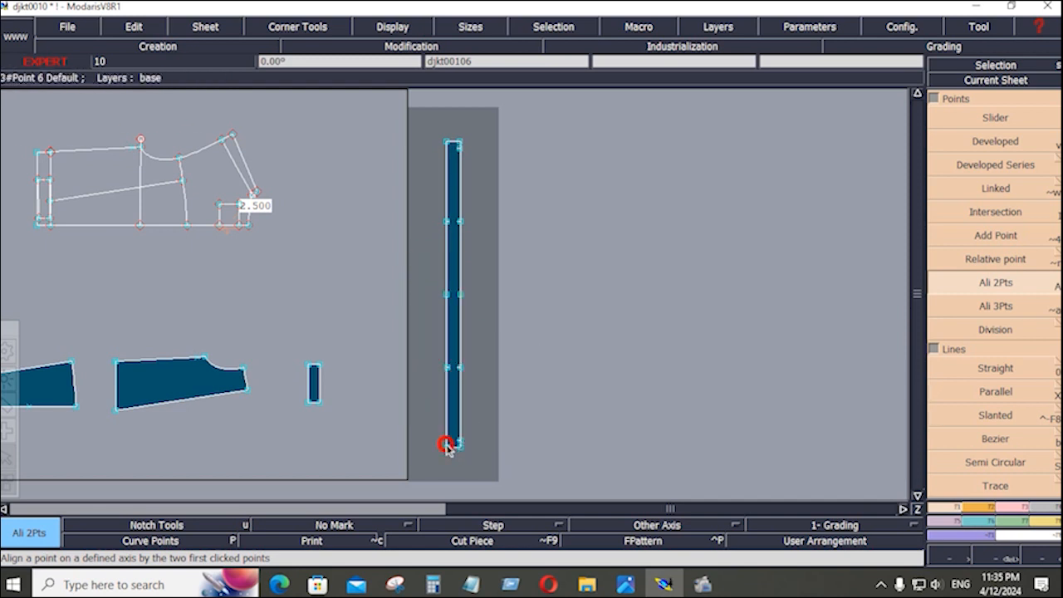
{"action": "left_click", "coordinate": [952, 522]}
{"action": "left_click", "coordinate": [968, 194]}
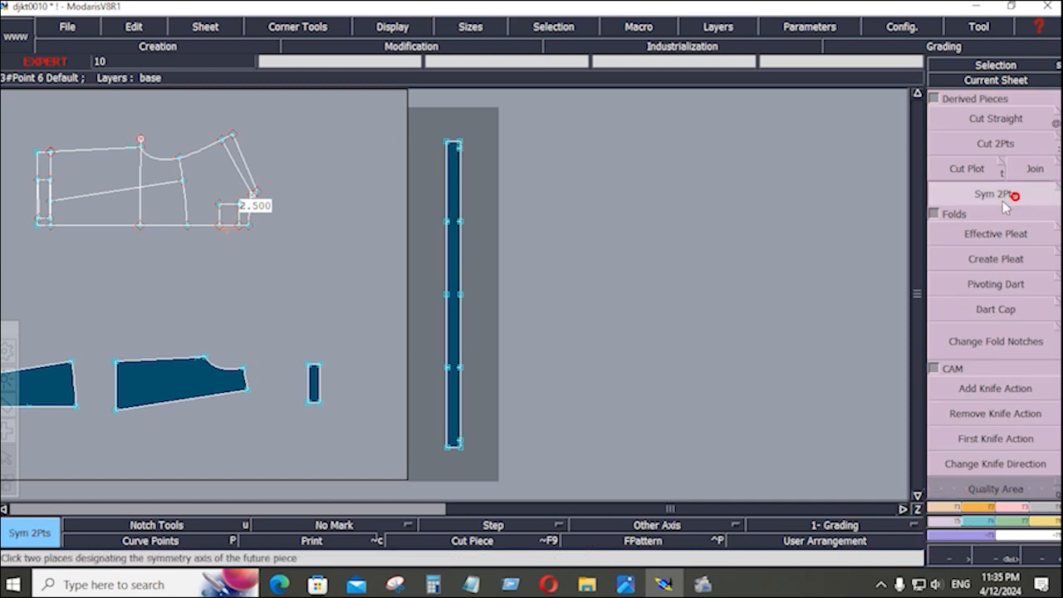
{"action": "left_click", "coordinate": [450, 145], "text": "ctrl"}
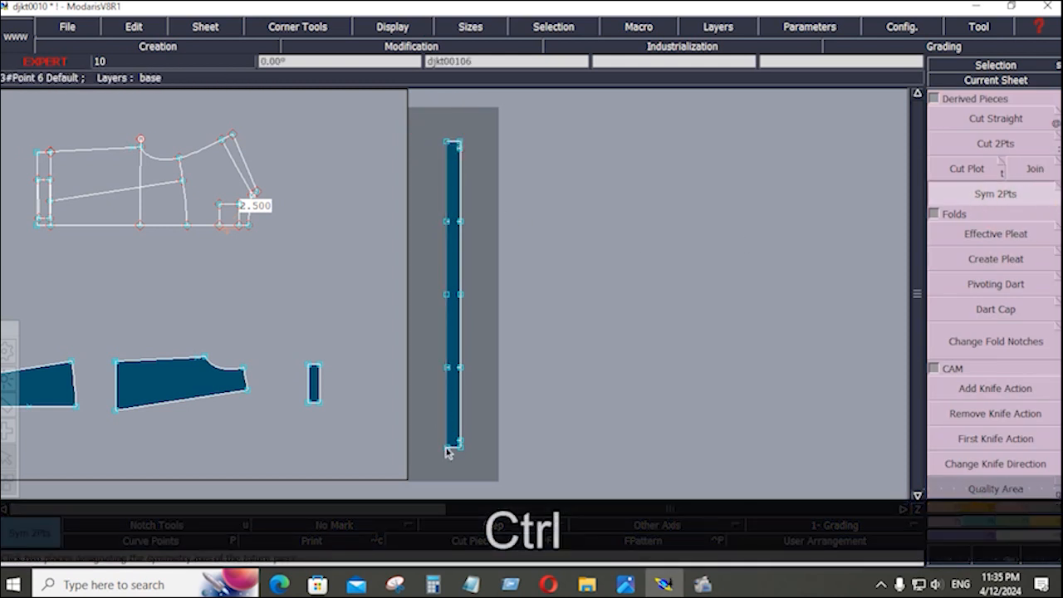
{"action": "left_click", "coordinate": [449, 449], "text": "ctrl"}
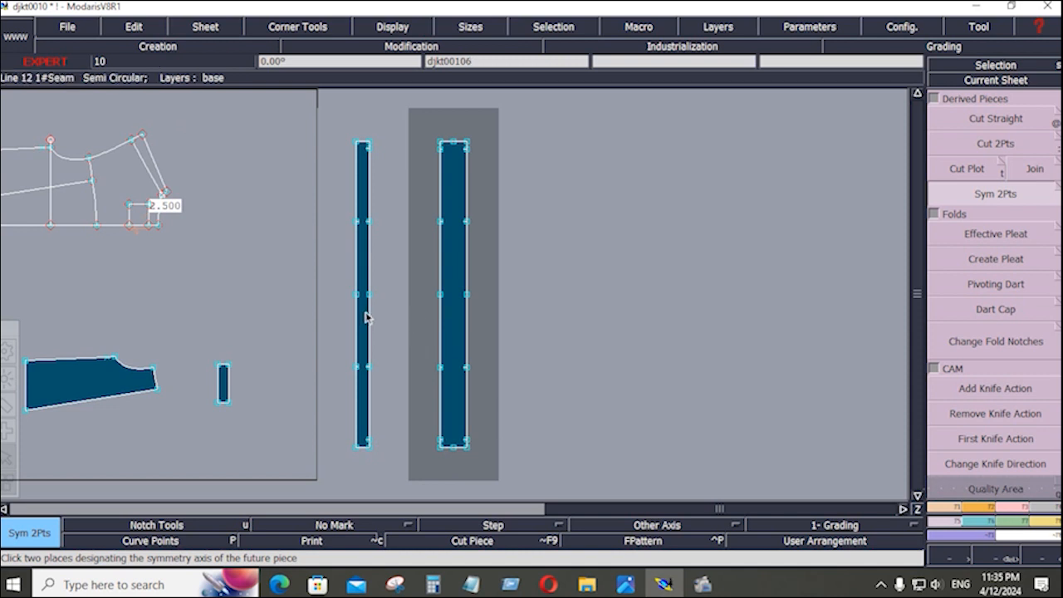
Give the symmetric strap's outline lines a 0.4 seam allowance with Line Seam.
{"action": "left_click", "coordinate": [455, 215]}
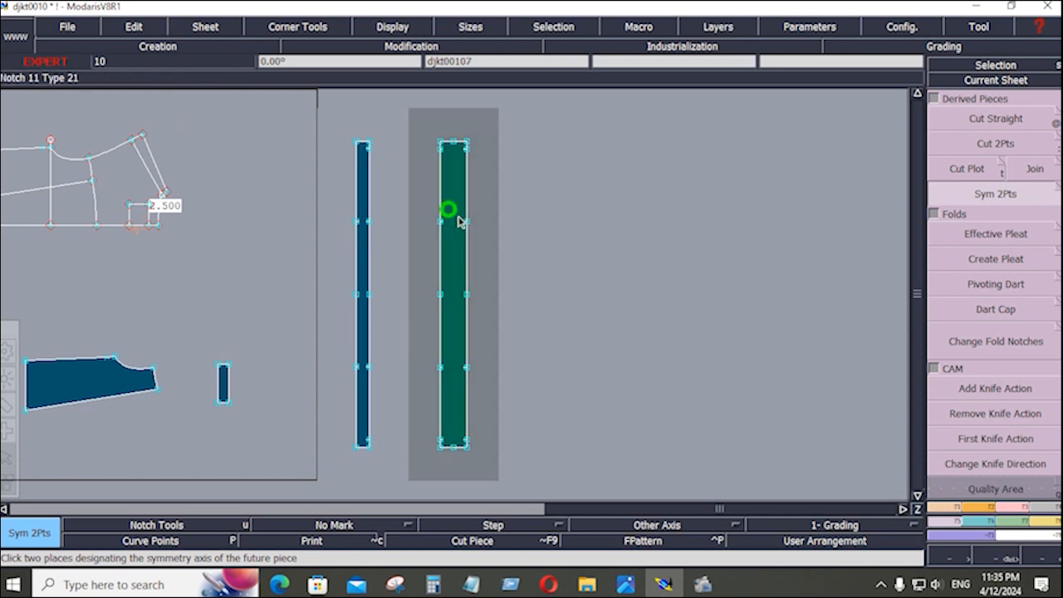
{"action": "left_click", "coordinate": [1043, 505]}
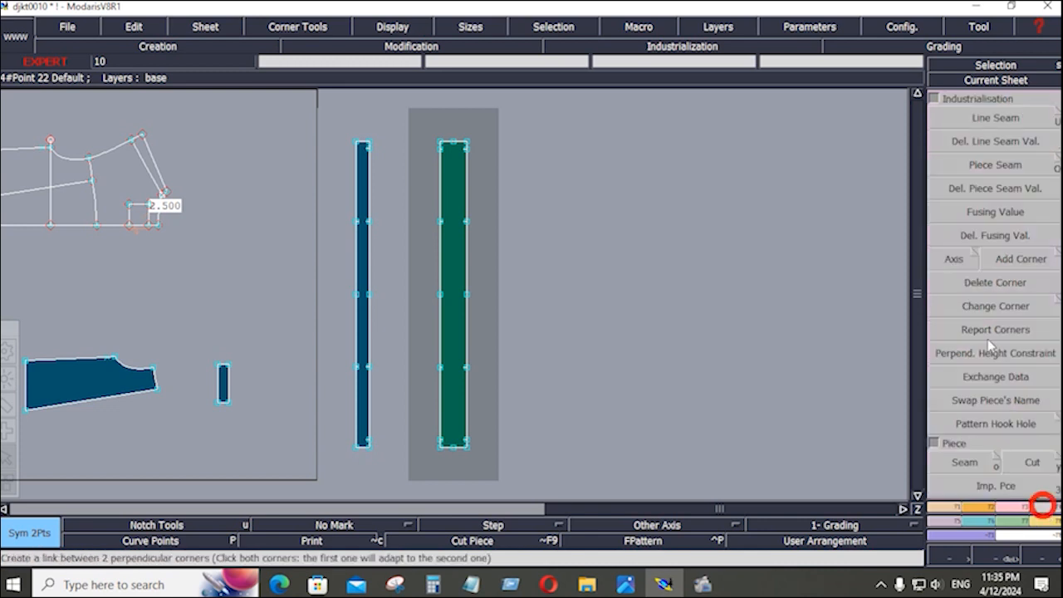
{"action": "left_click", "coordinate": [993, 121]}
{"action": "left_click_drag", "start_coordinate": [412, 114], "coordinate": [491, 461]}
{"action": "left_click", "coordinate": [471, 412]}
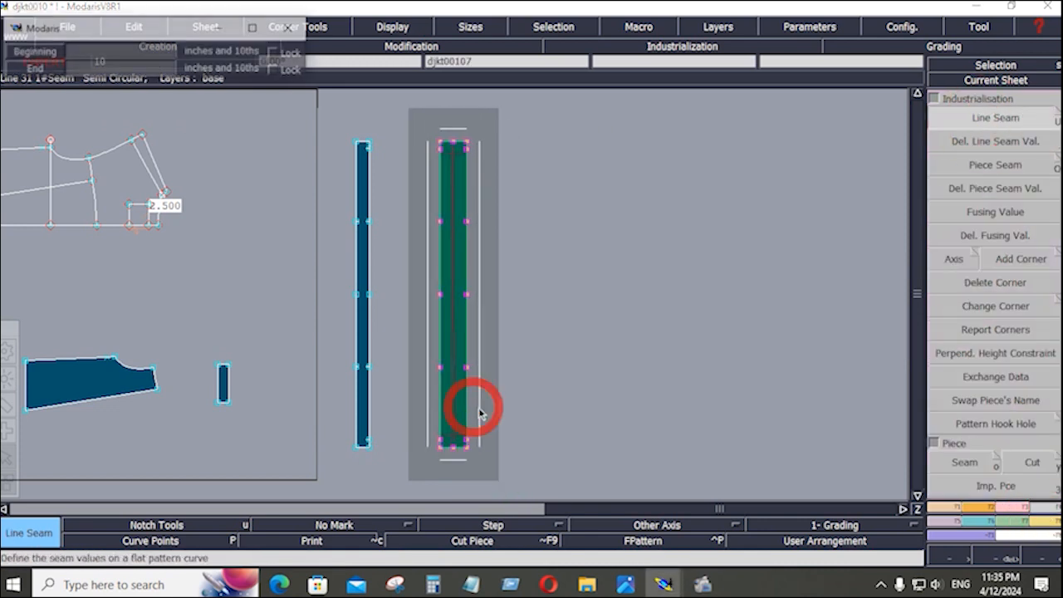
{"action": "key", "text": "Down"}
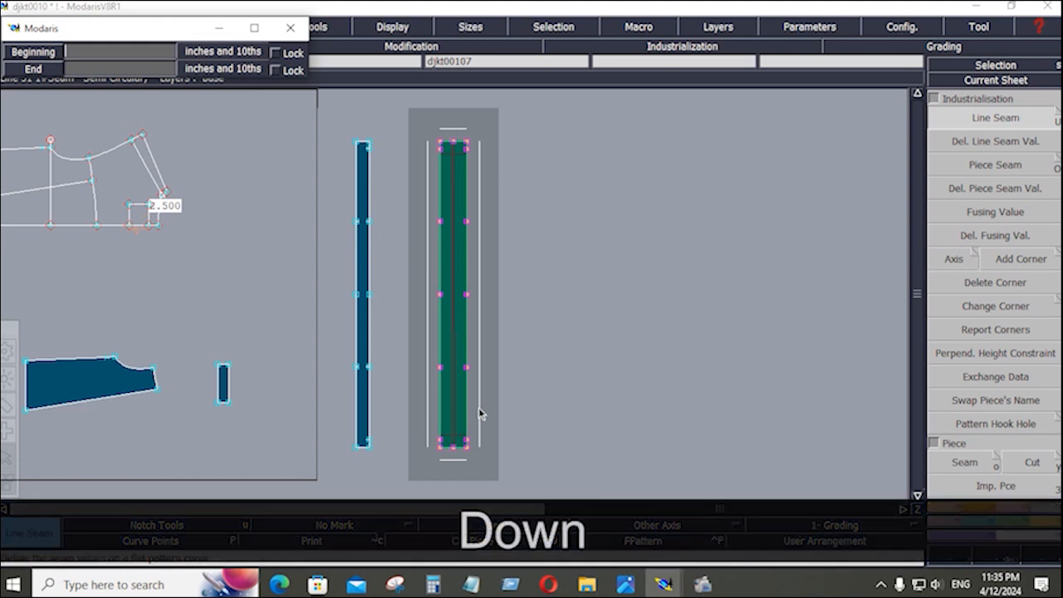
{"action": "type", "text": ".4"}
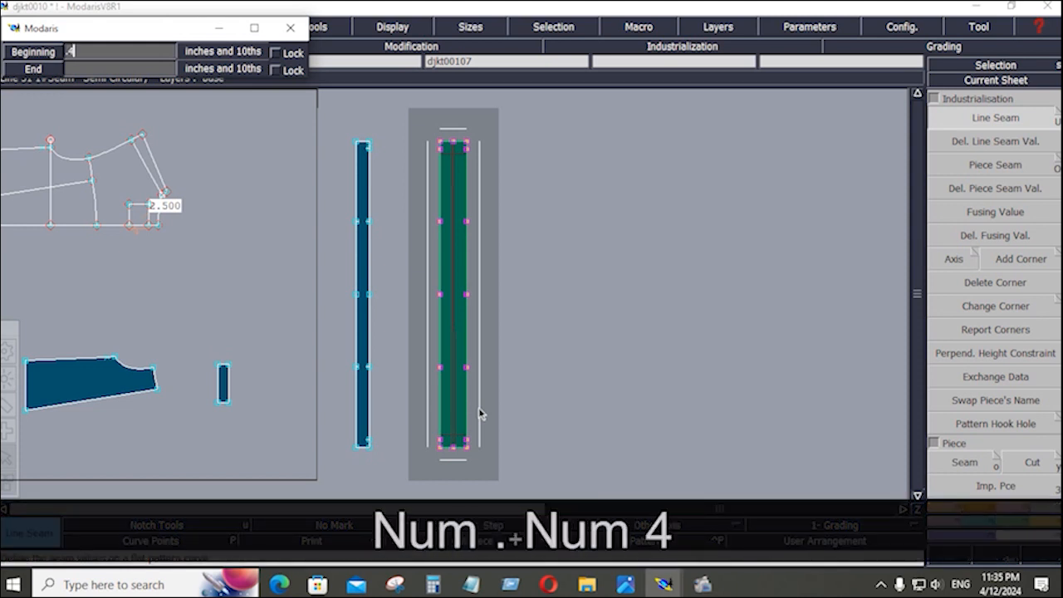
{"action": "key", "text": "Down"}
{"action": "type", "text": ".4"}
{"action": "key", "text": "Down"}
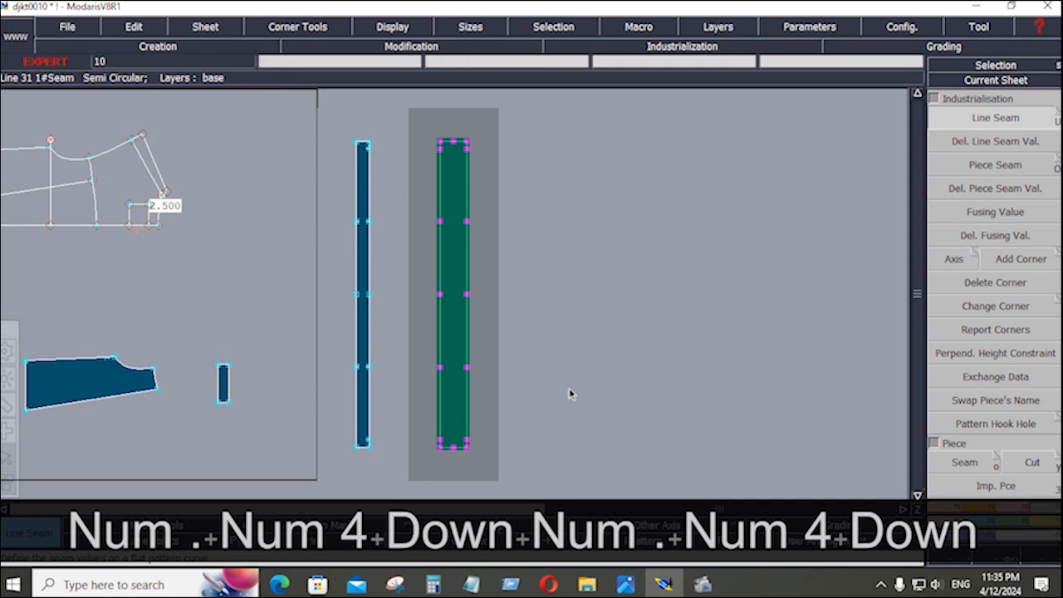
Set a 2.000 seam allowance on the strap's top edge.
{"action": "left_click", "coordinate": [987, 117]}
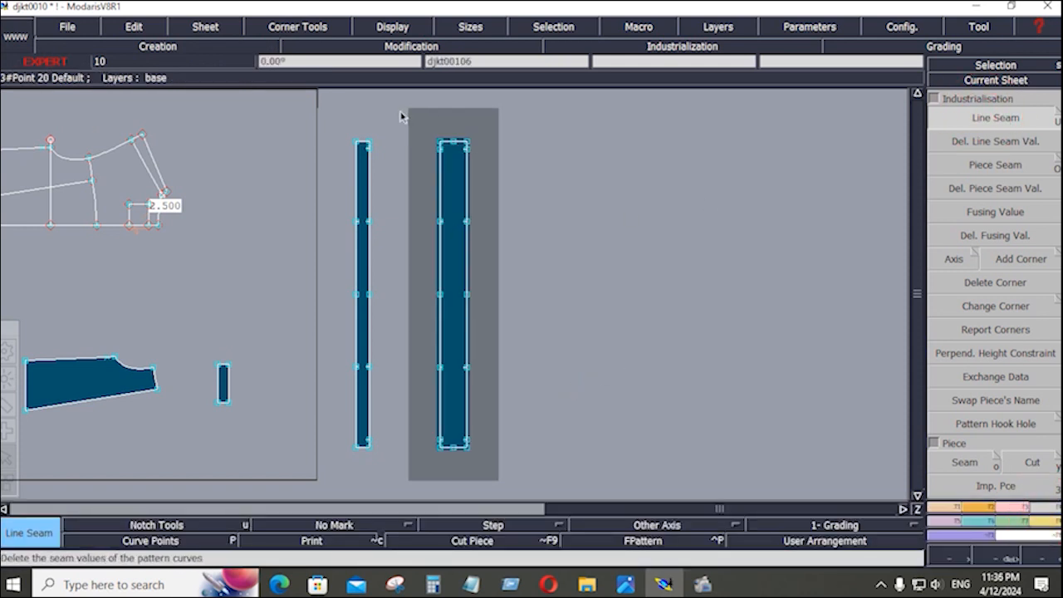
{"action": "left_click_drag", "start_coordinate": [401, 116], "coordinate": [455, 121]}
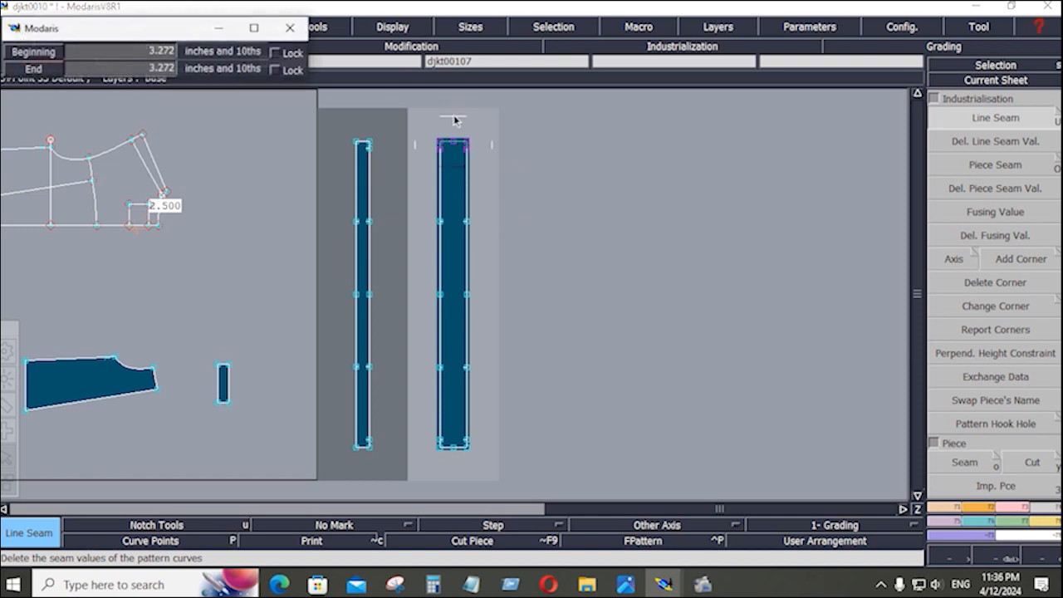
{"action": "right_click", "coordinate": [454, 112]}
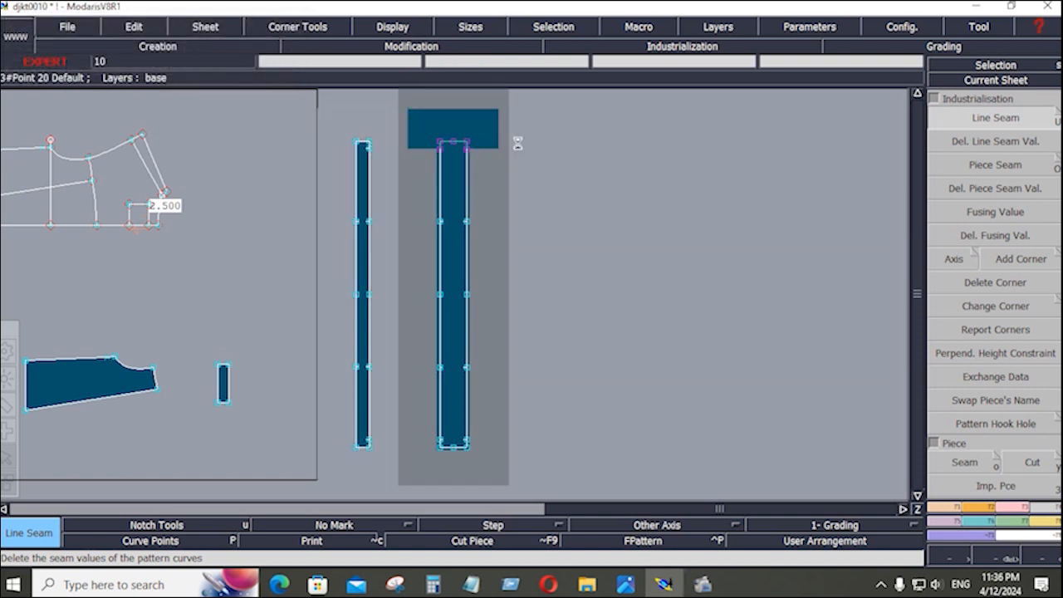
{"action": "key", "text": "ctrl+z"}
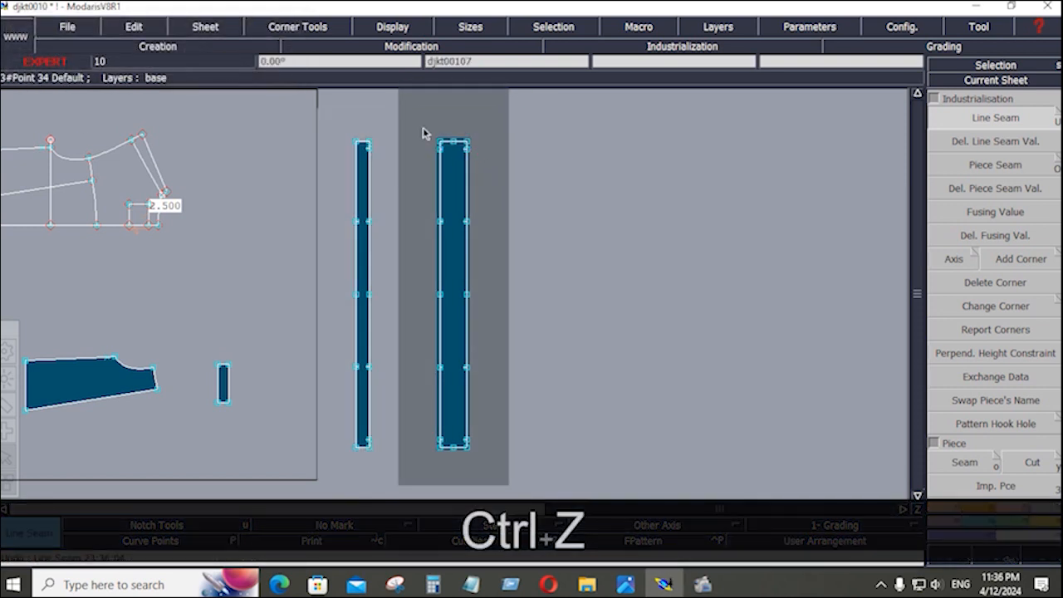
{"action": "left_click_drag", "start_coordinate": [415, 108], "coordinate": [465, 148]}
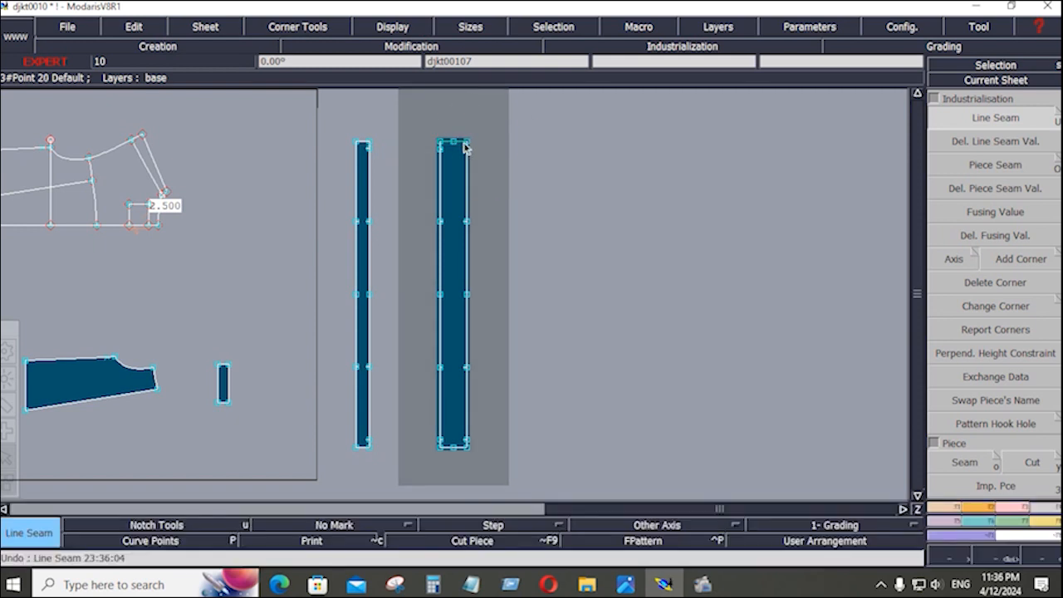
{"action": "left_click", "coordinate": [461, 146]}
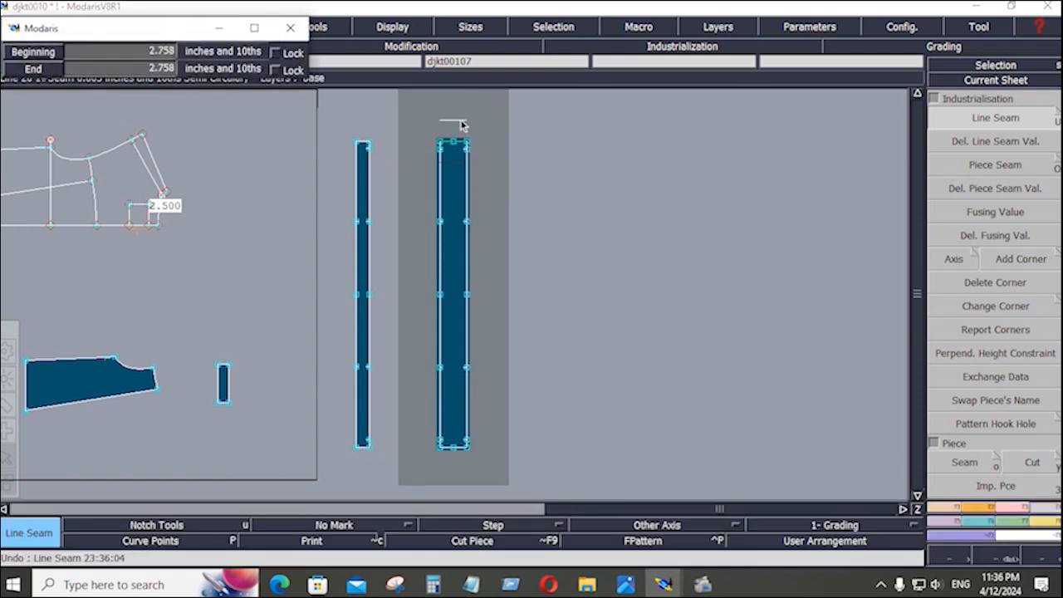
{"action": "type", "text": "2"}
{"action": "key", "text": "Down"}
{"action": "type", "text": "2"}
{"action": "key", "text": "Down"}
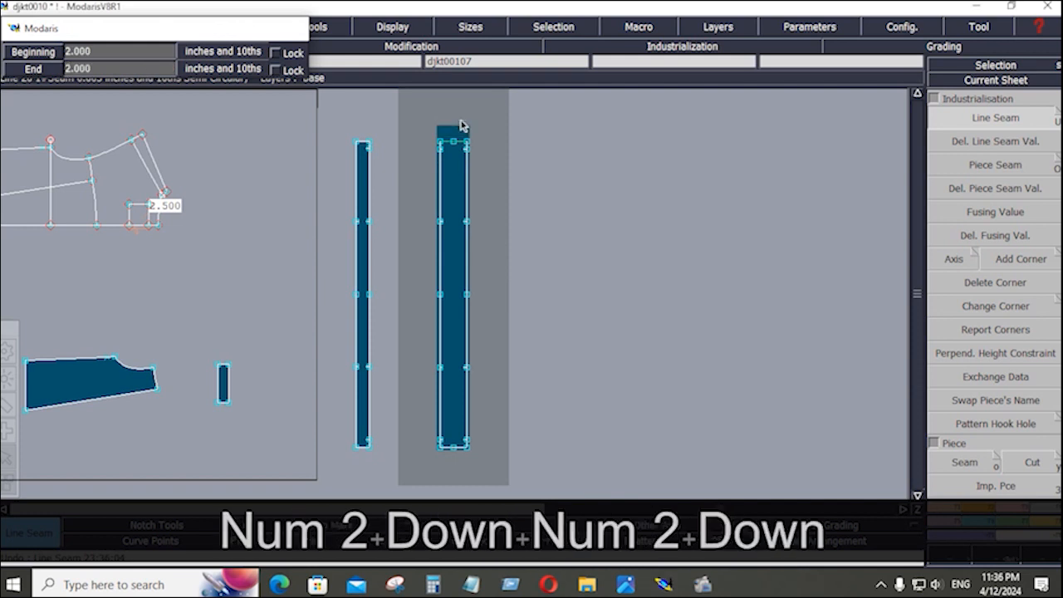
{"action": "left_click", "coordinate": [463, 126]}
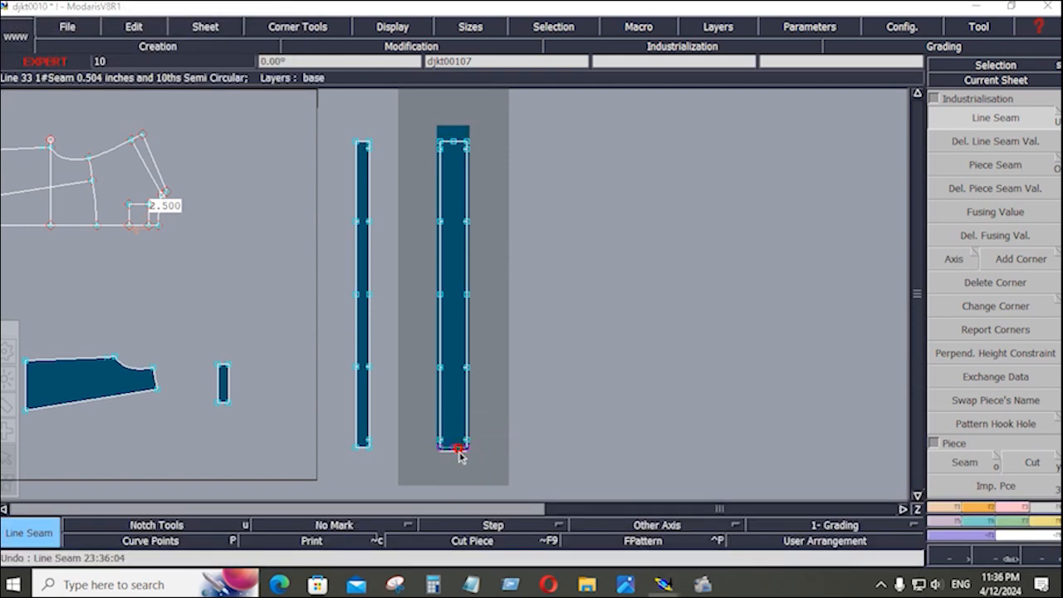
Enter a 2 seam allowance for the strap's bottom edge.
{"action": "left_click", "coordinate": [455, 453]}
{"action": "type", "text": "2"}
{"action": "key", "text": "Down"}
{"action": "key", "text": "Down"}
{"action": "key", "text": "Down"}
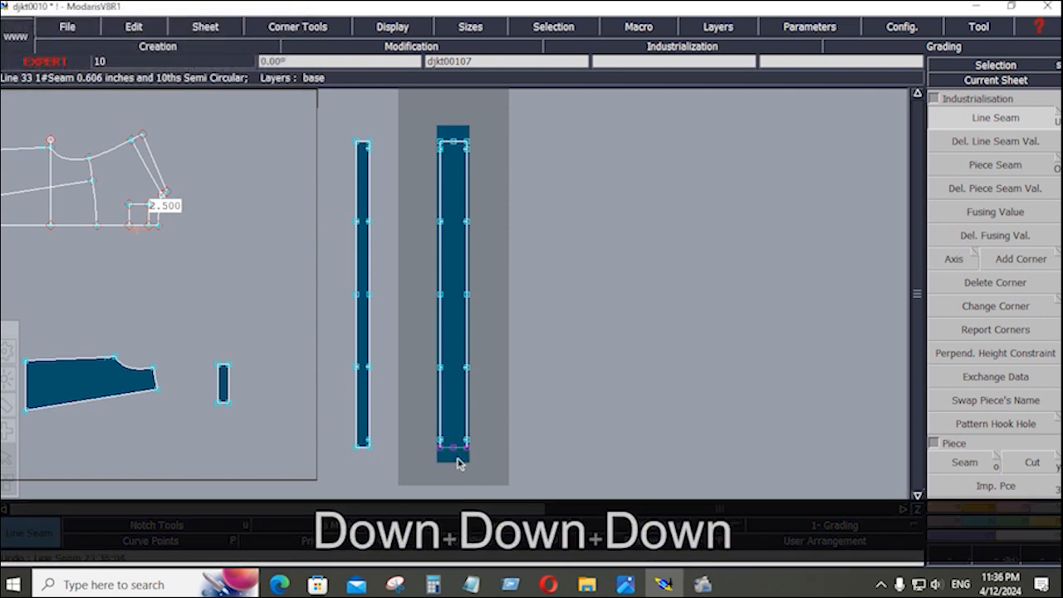
{"action": "left_click", "coordinate": [634, 281]}
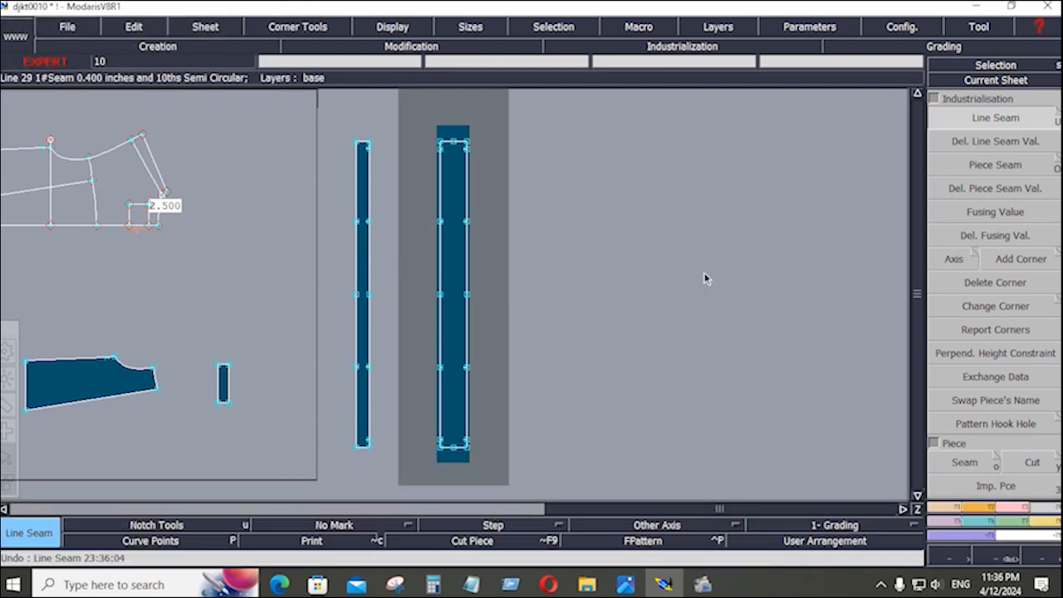
Add a grain line axis to the strap piece.
{"action": "left_click", "coordinate": [665, 529]}
{"action": "left_click", "coordinate": [658, 465]}
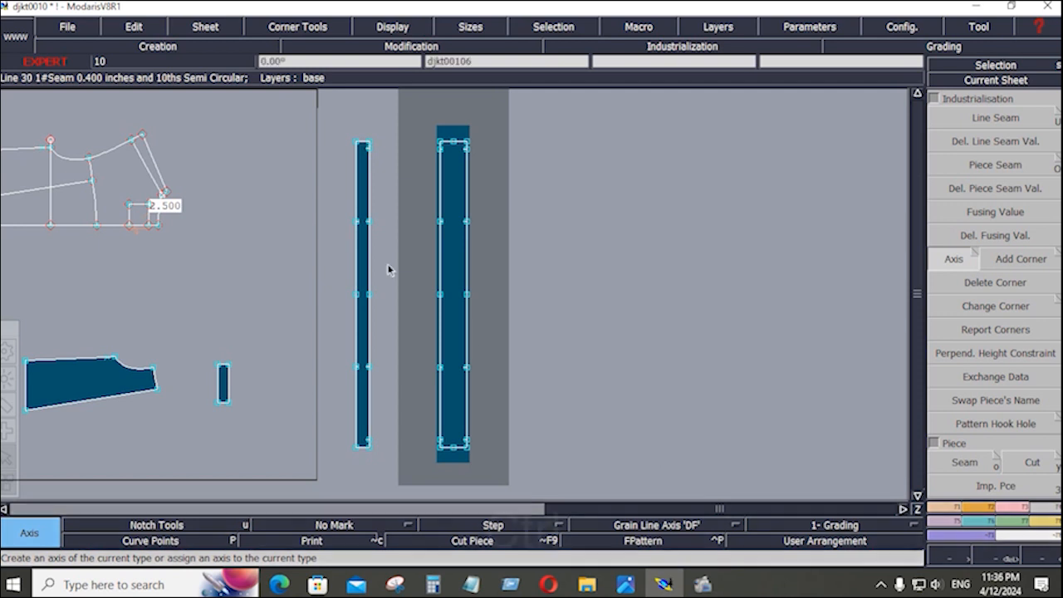
{"action": "key", "text": "ctrl"}
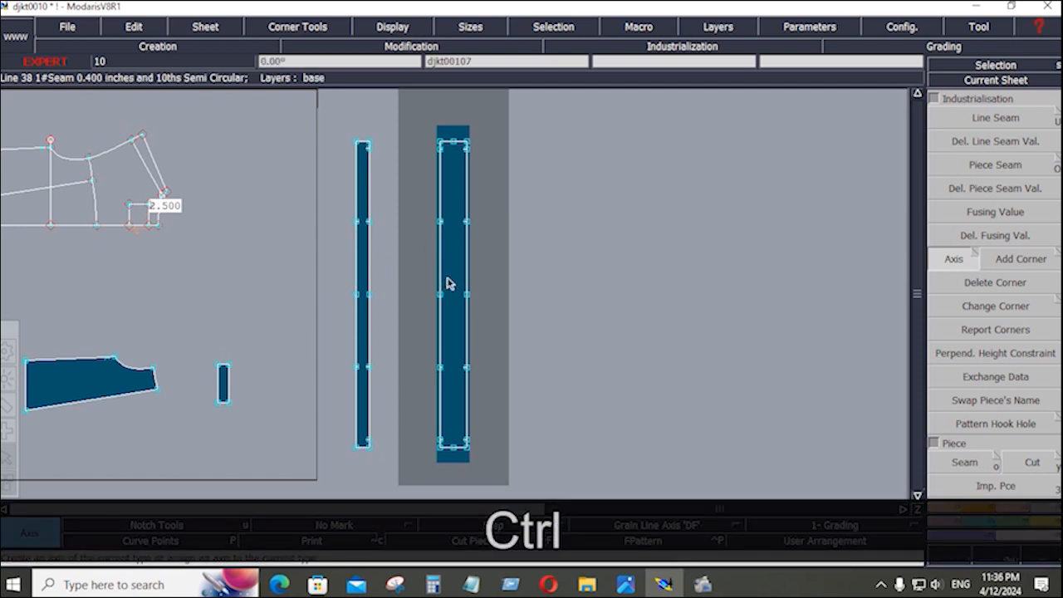
{"action": "left_click", "coordinate": [449, 284], "text": "ctrl"}
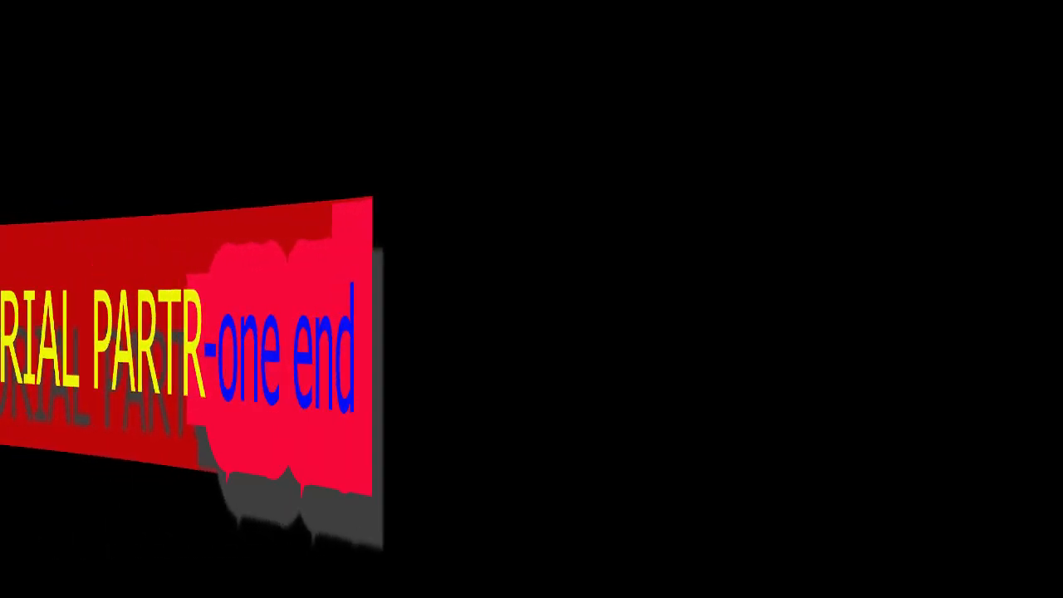